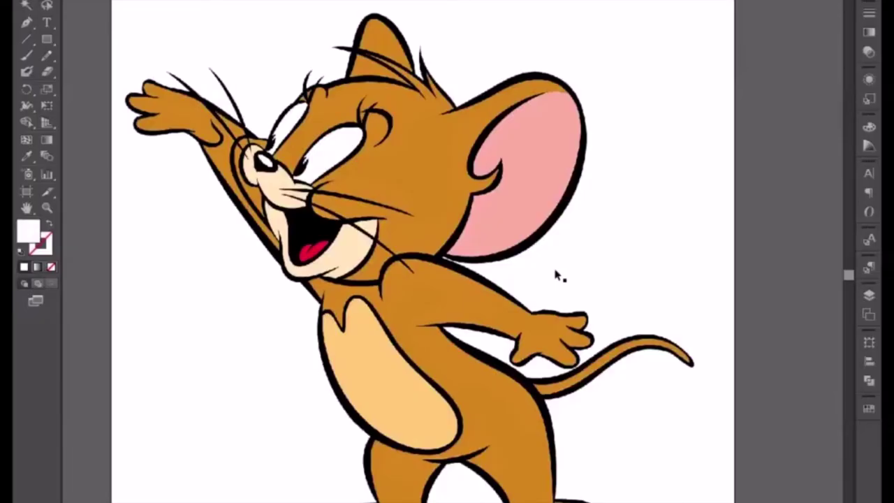
Select the placed Jerry reference image on the artboard.
click(339, 221)
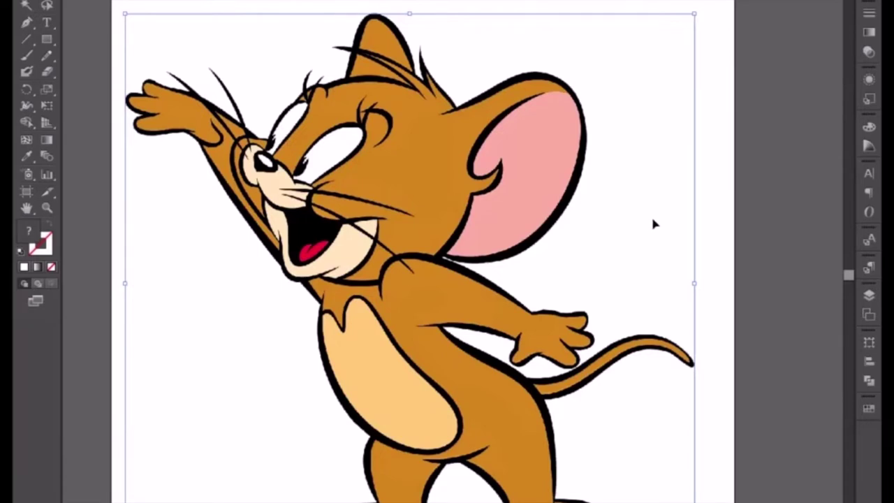
Switch to the Pen tool and zoom in on Jerry's upper ear and head.
click(30, 27)
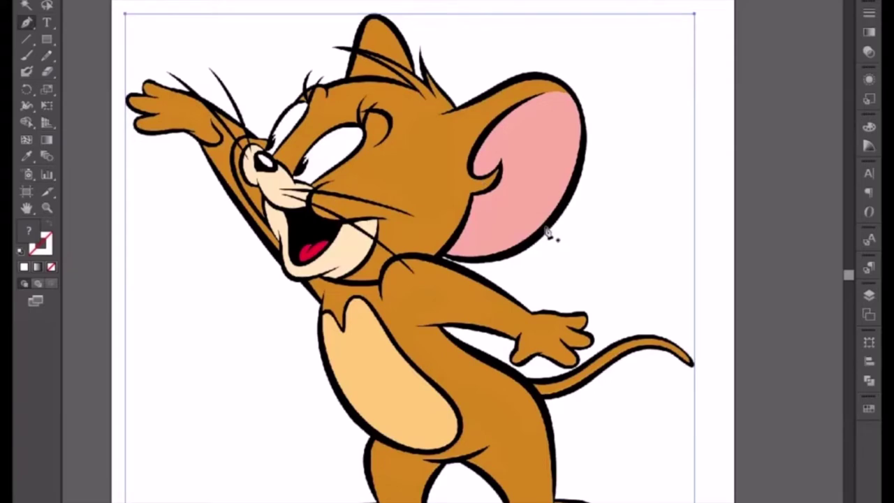
scroll(548, 234, up, 1)
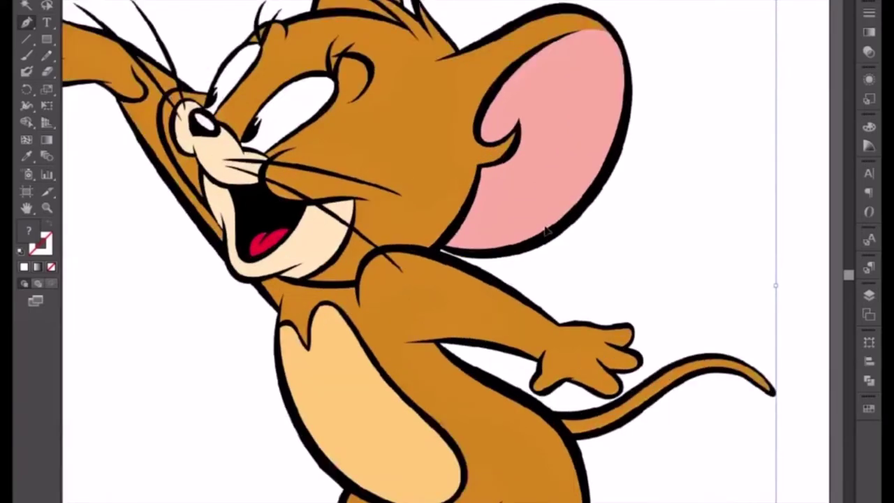
scroll(548, 234, up, 1)
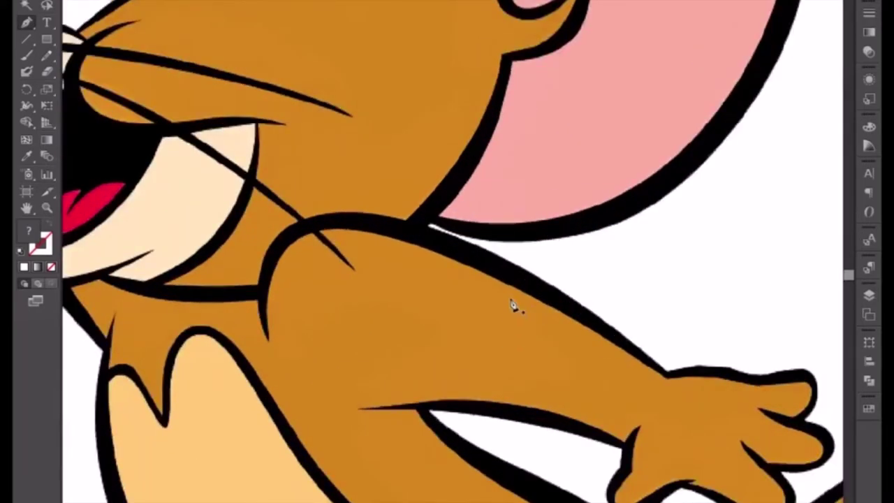
drag(512, 123, 481, 378)
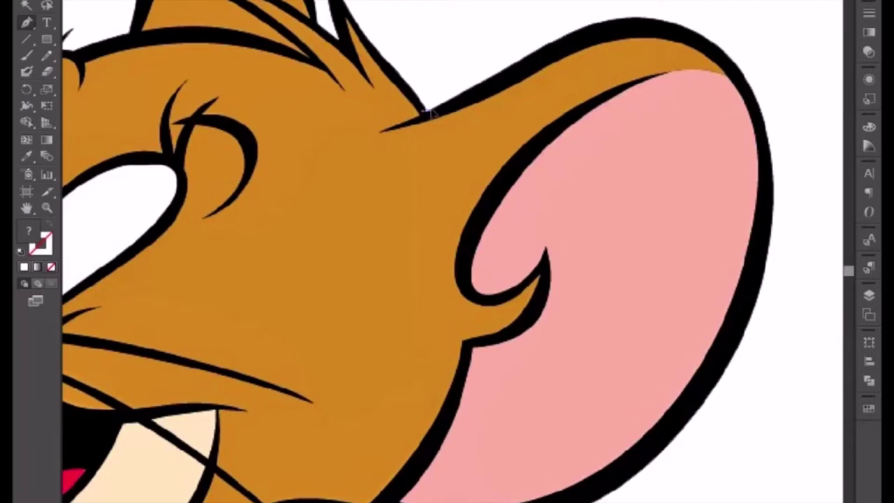
Trace a curved path along the top edge of Jerry's ear.
drag(425, 112, 456, 100)
drag(549, 66, 439, 235)
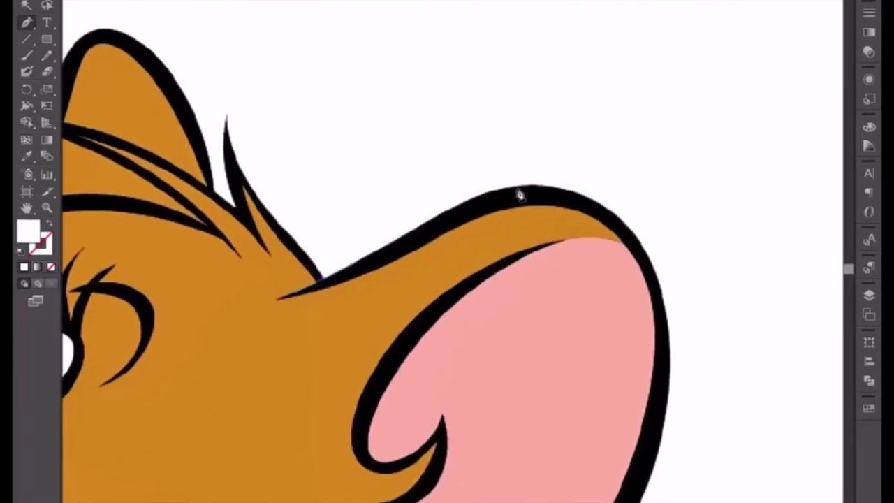
drag(552, 187, 615, 206)
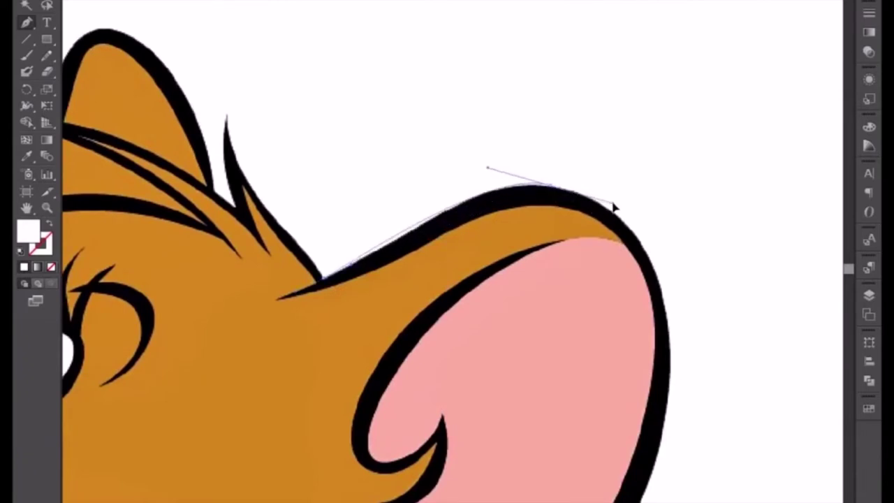
drag(615, 207, 632, 202)
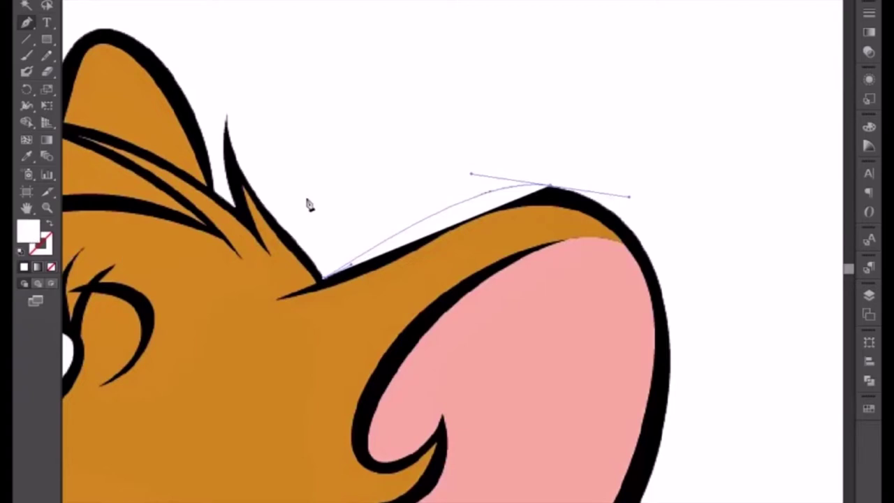
Style the path with a red stroke and no fill.
double_click(30, 235)
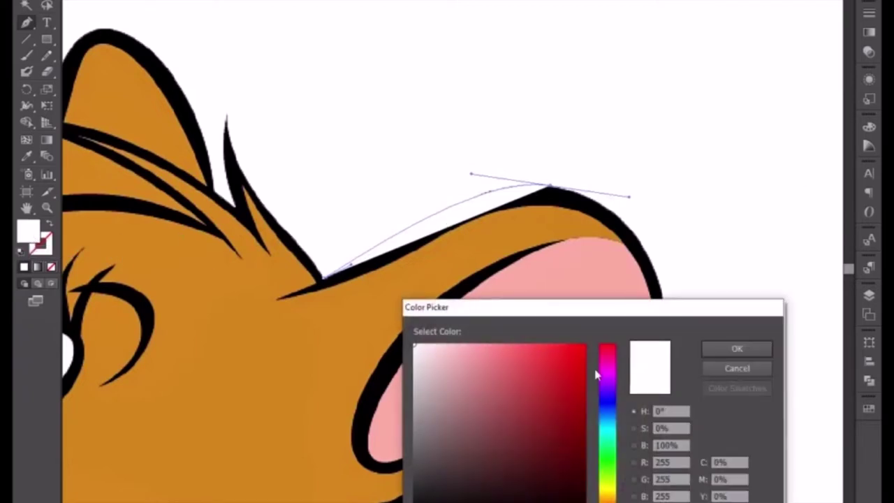
click(585, 344)
click(758, 351)
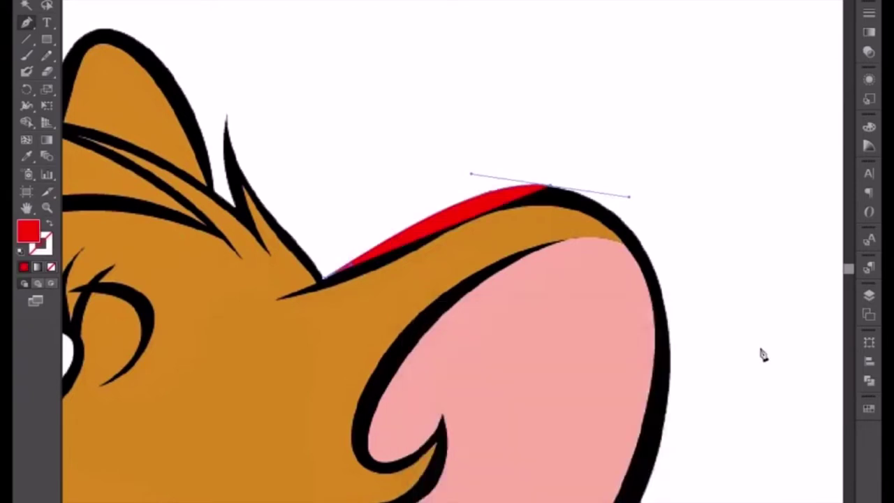
click(47, 224)
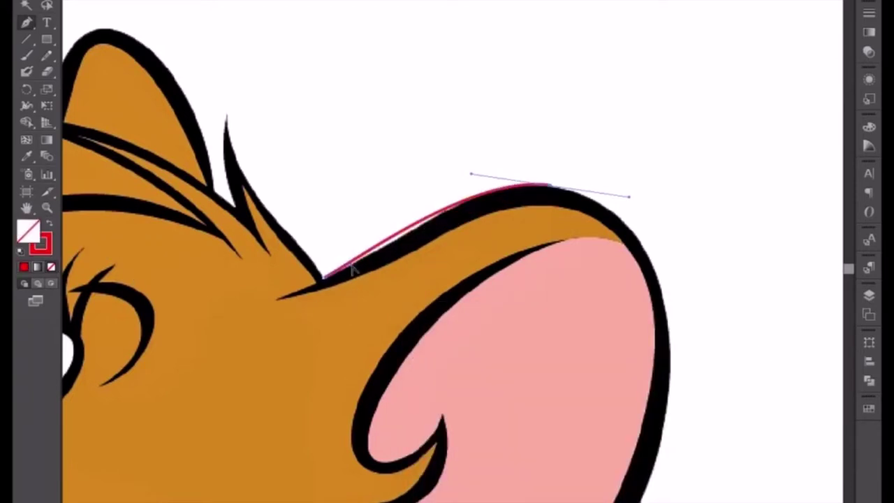
Reshape the path's start and add a curved anchor down the ear's right side.
click(328, 274)
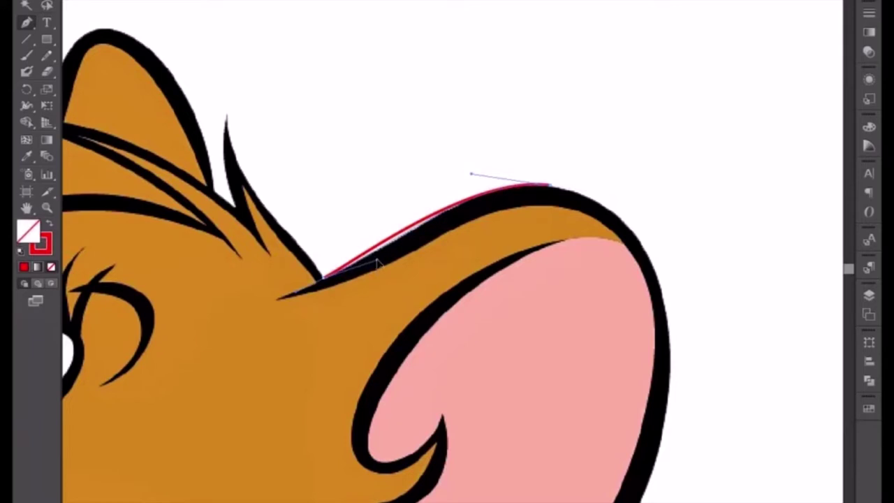
drag(377, 262, 377, 263)
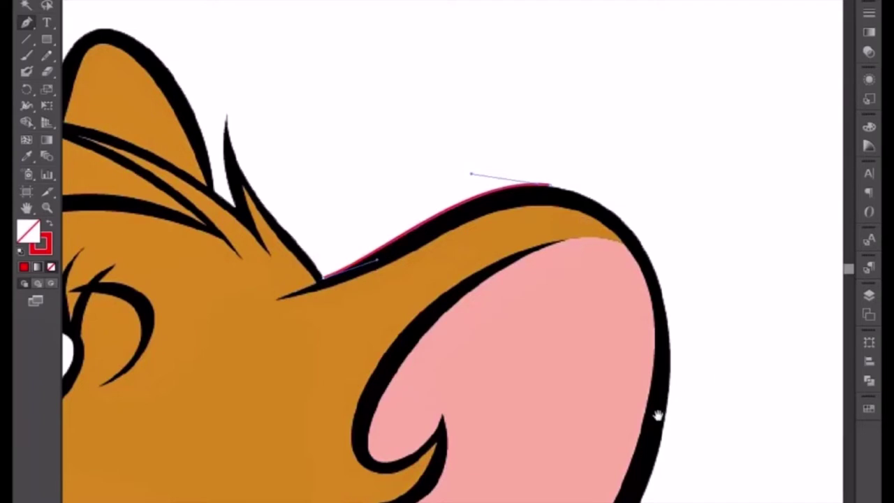
drag(657, 413, 655, 246)
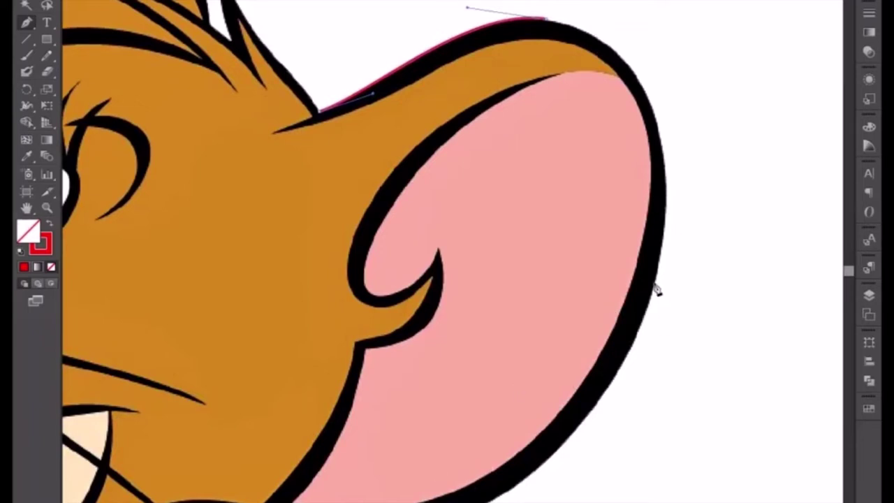
drag(657, 285, 617, 447)
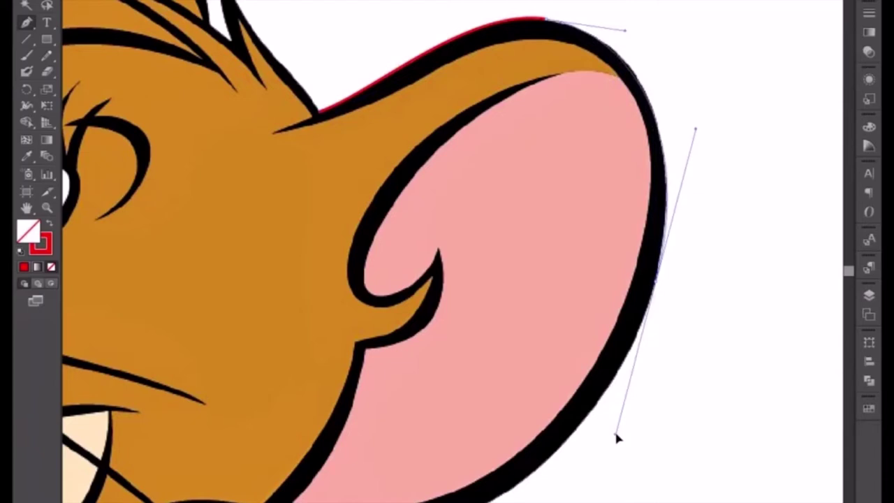
drag(615, 448, 618, 445)
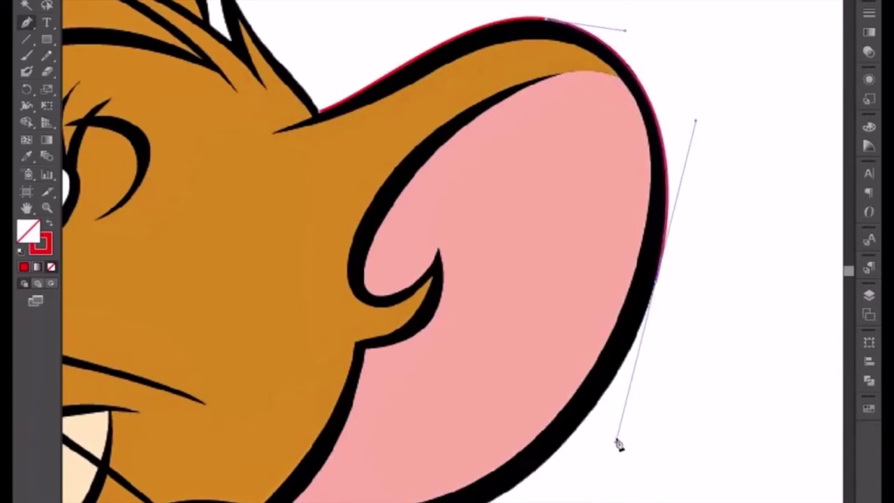
Continue around the ear's bottom curve and refine its handles with Direct Selection.
scroll(619, 331, down, 3)
scroll(619, 331, left, 2)
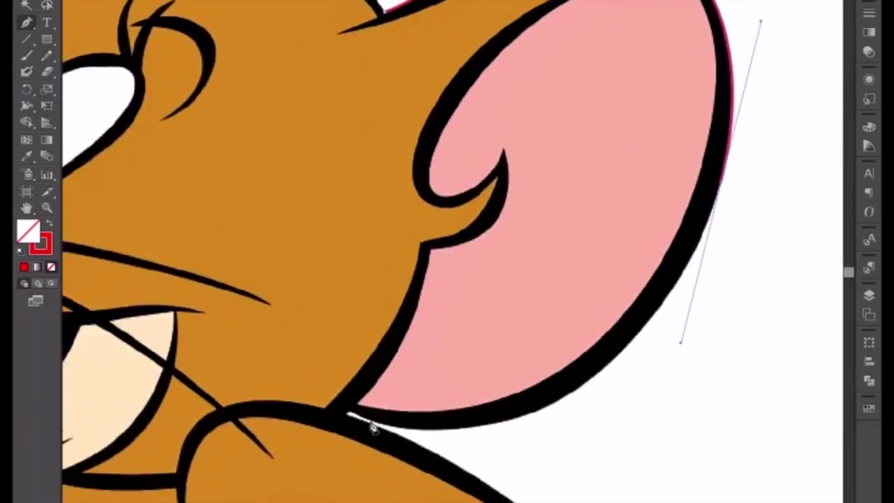
drag(446, 429, 358, 426)
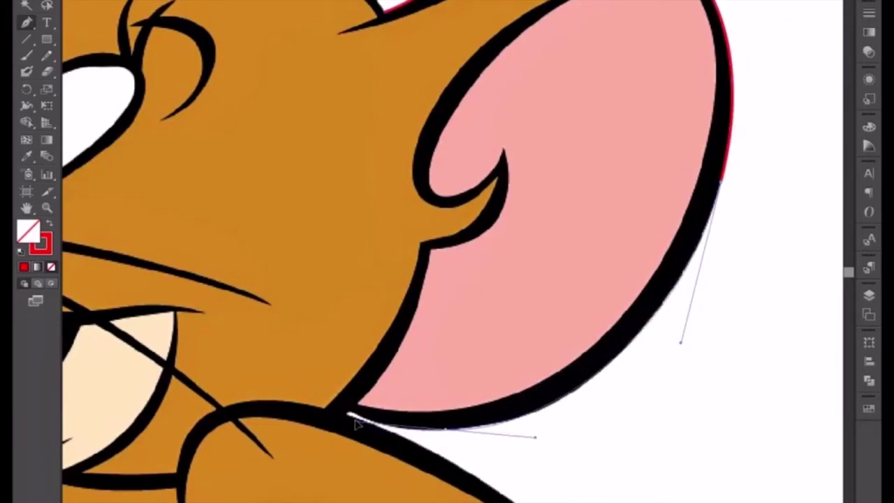
drag(358, 426, 354, 435)
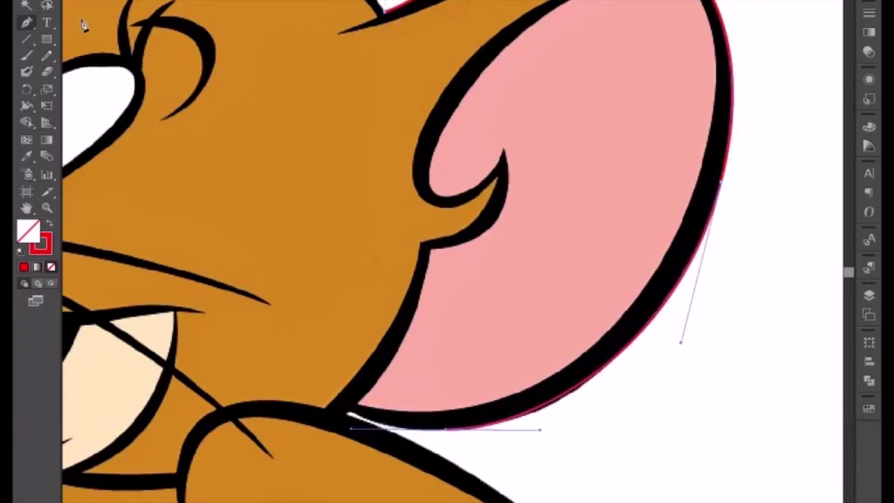
key(a)
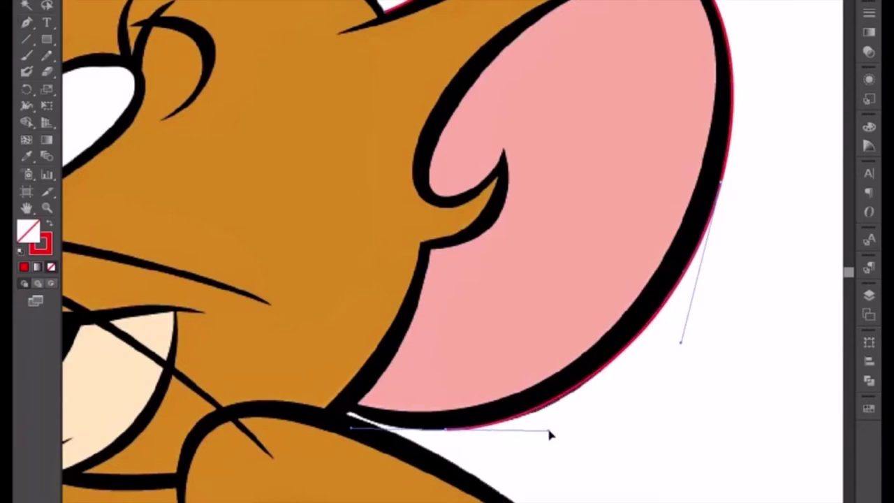
drag(543, 432, 551, 431)
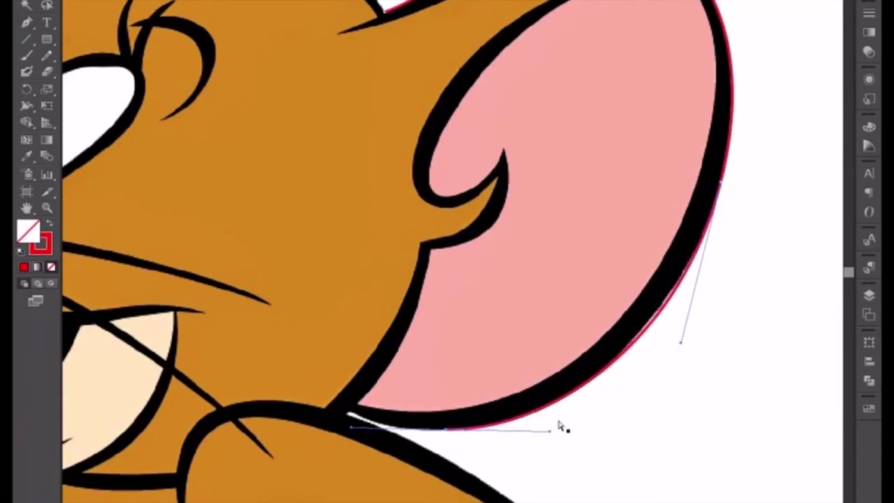
click(683, 342)
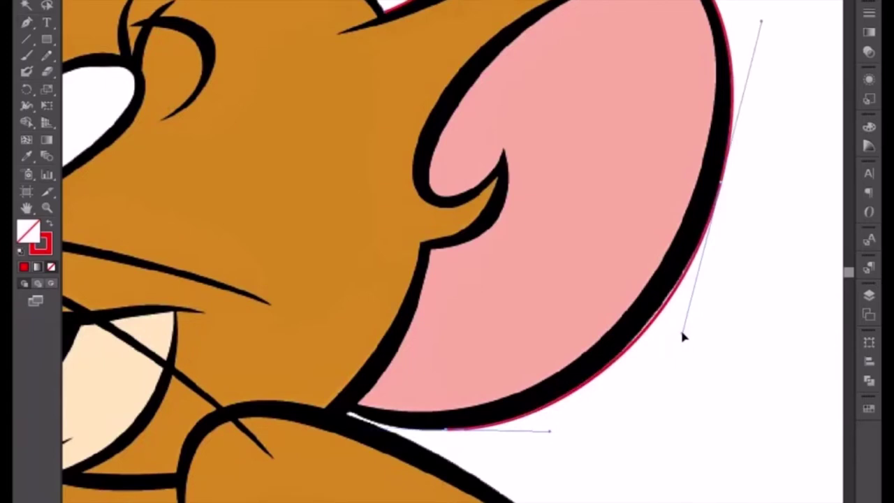
click(683, 334)
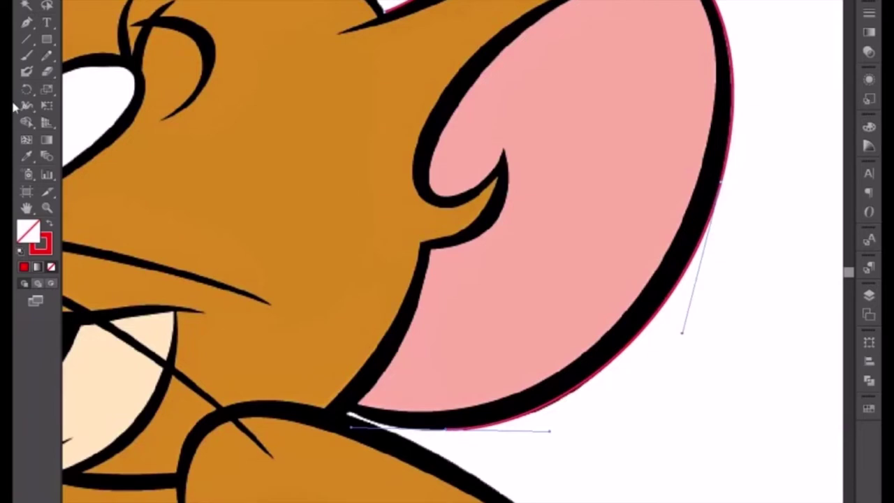
Reshape the ear's lower curve by adjusting the bottom anchors' handles.
click(27, 23)
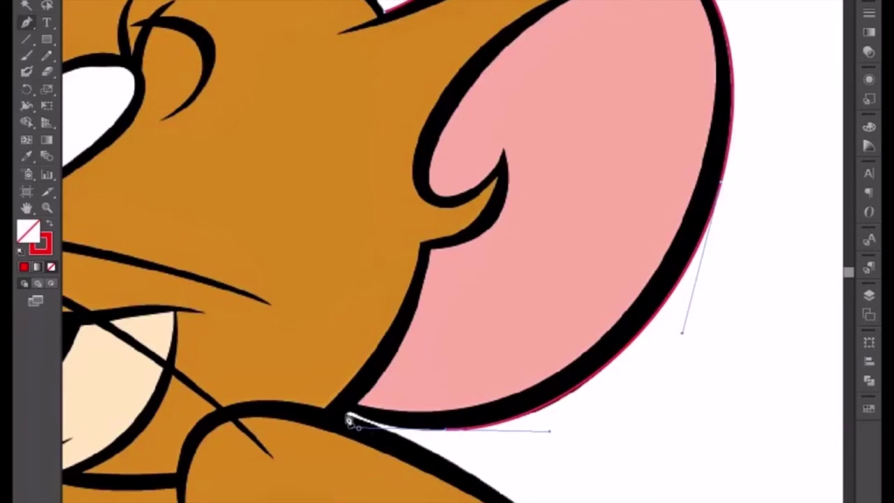
click(345, 421)
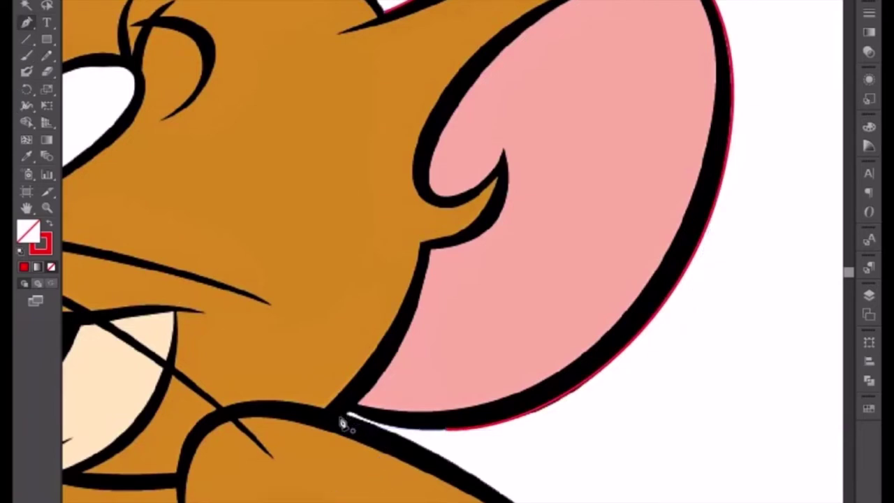
click(448, 434)
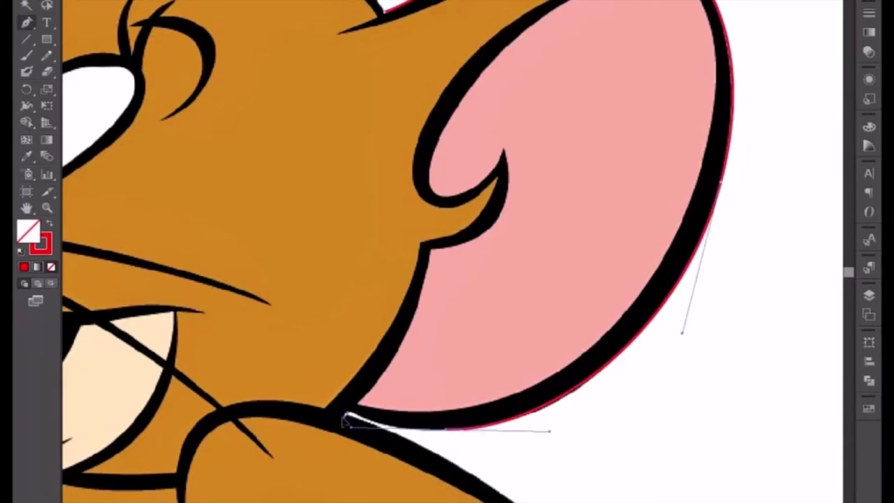
click(345, 422)
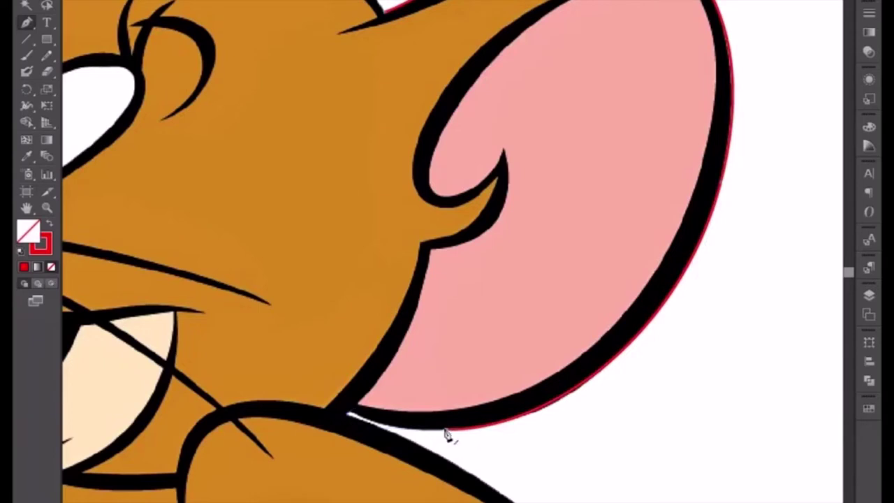
drag(447, 431, 415, 434)
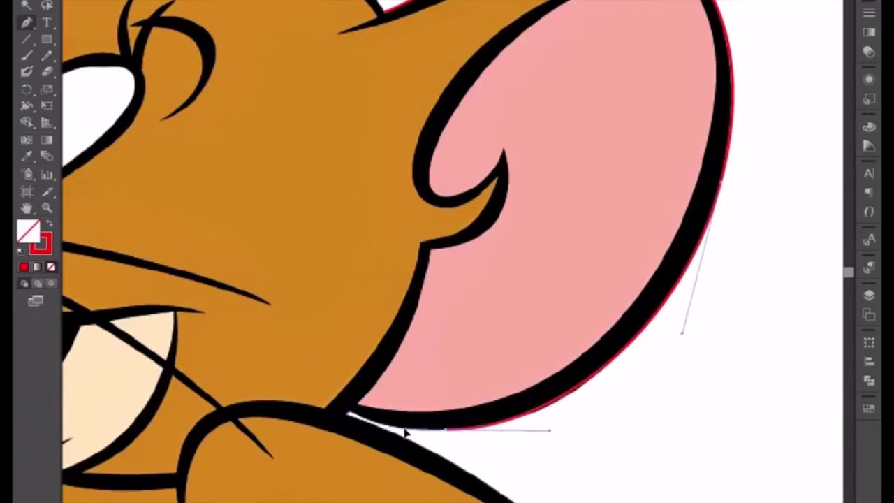
drag(377, 433, 380, 431)
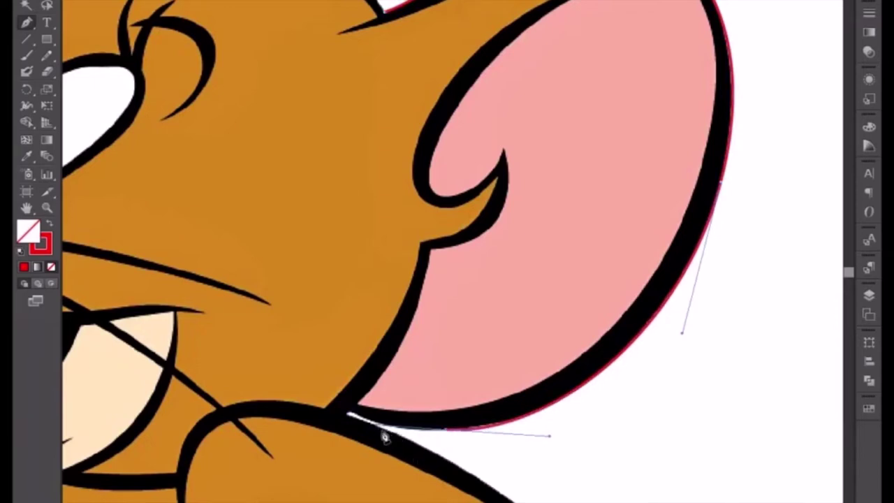
drag(449, 431, 402, 435)
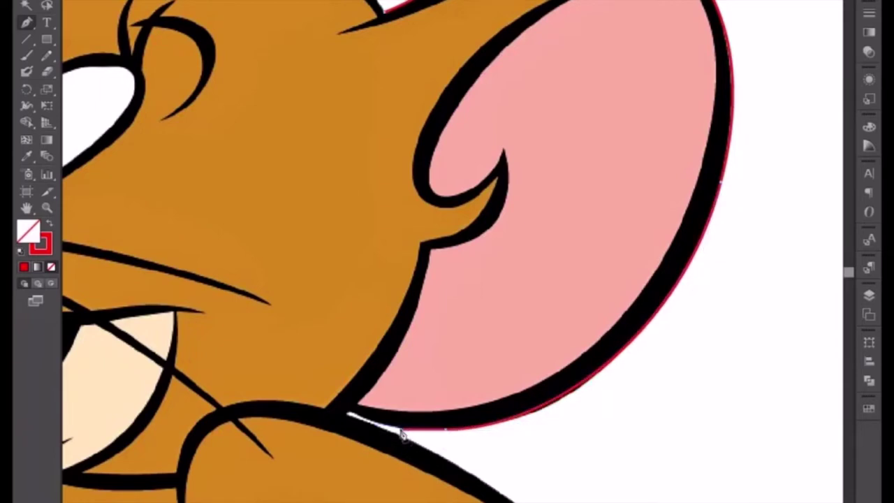
click(447, 431)
drag(446, 433, 387, 431)
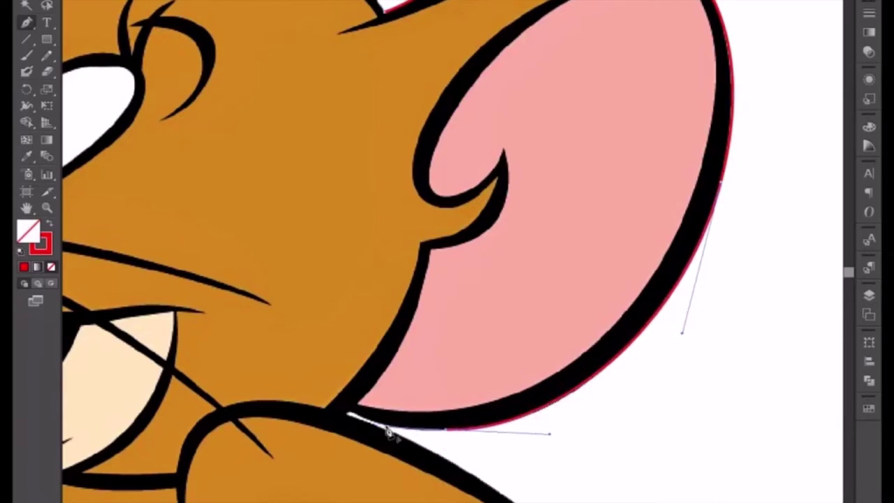
click(348, 420)
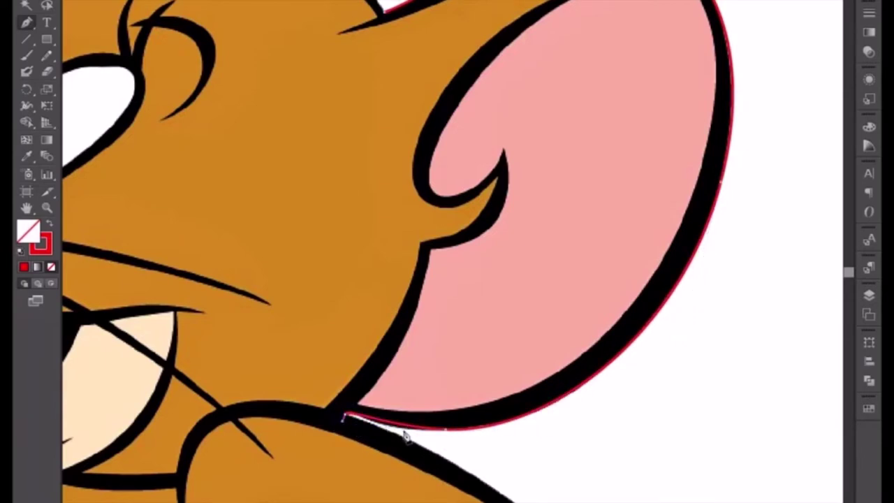
Fit the red curve under the ear to the black outline where it meets the arm.
key(ctrl+equal)
key(ctrl+equal)
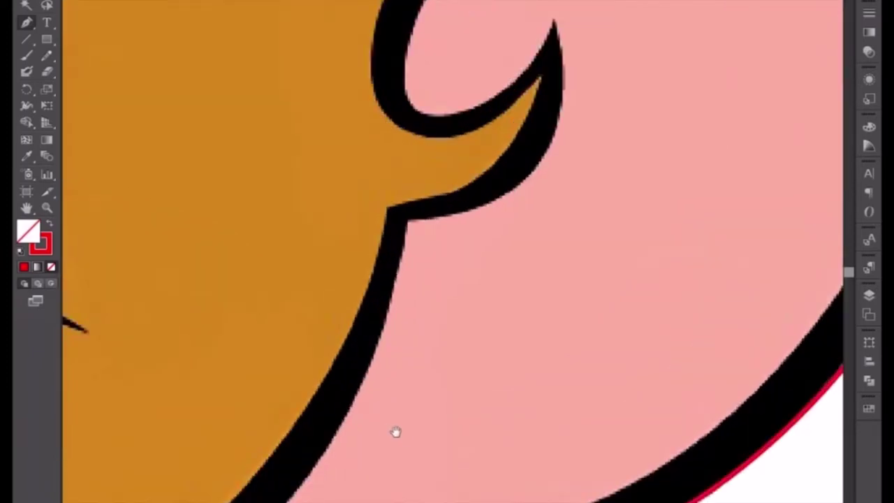
drag(395, 429, 461, 214)
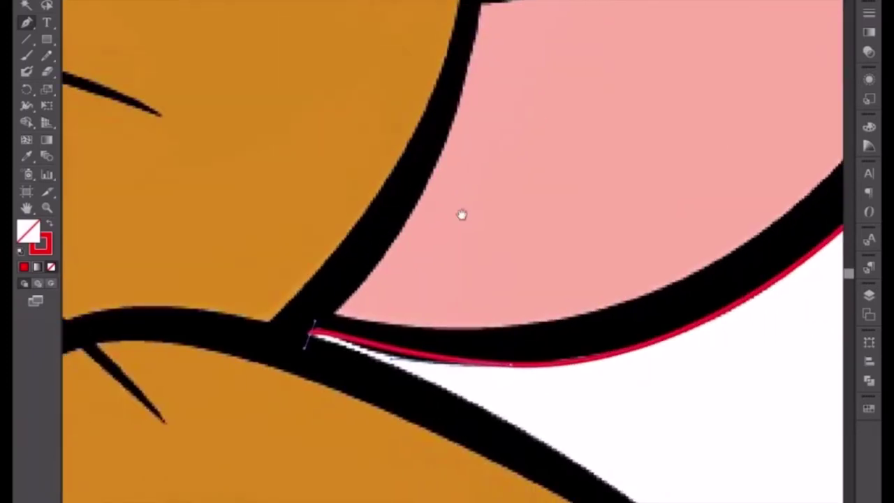
click(391, 363)
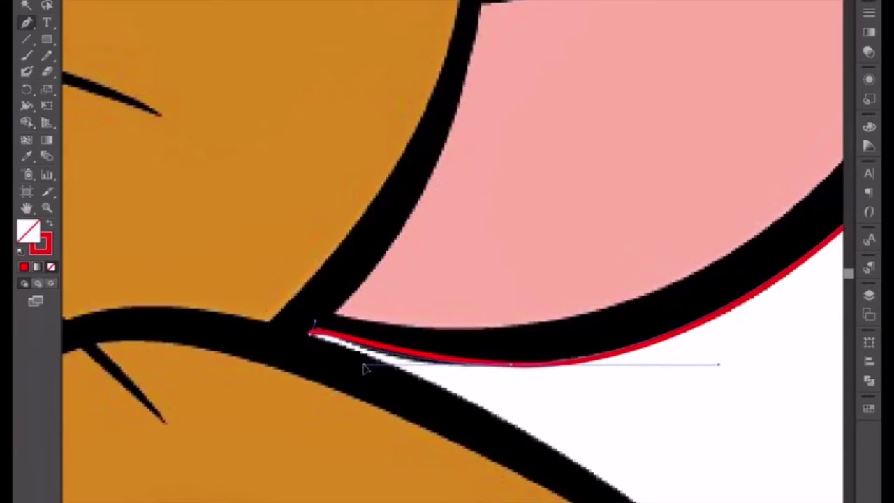
drag(361, 369, 345, 367)
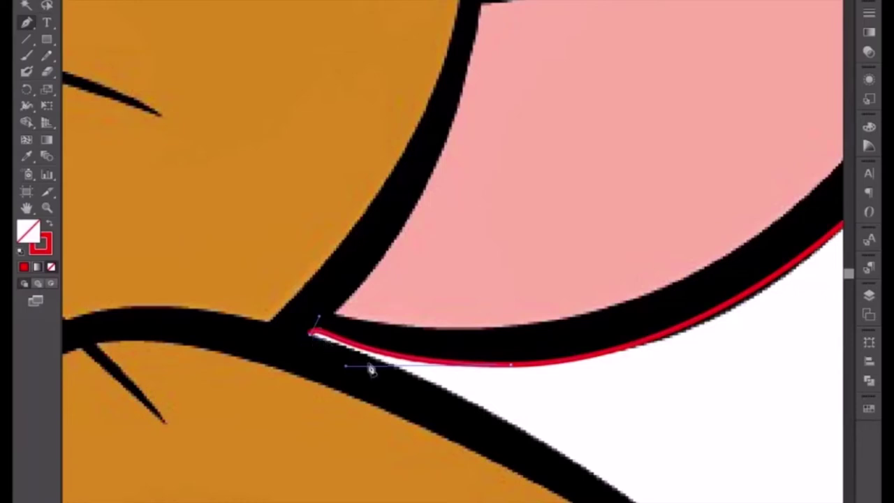
key(ctrl+minus)
key(ctrl+minus)
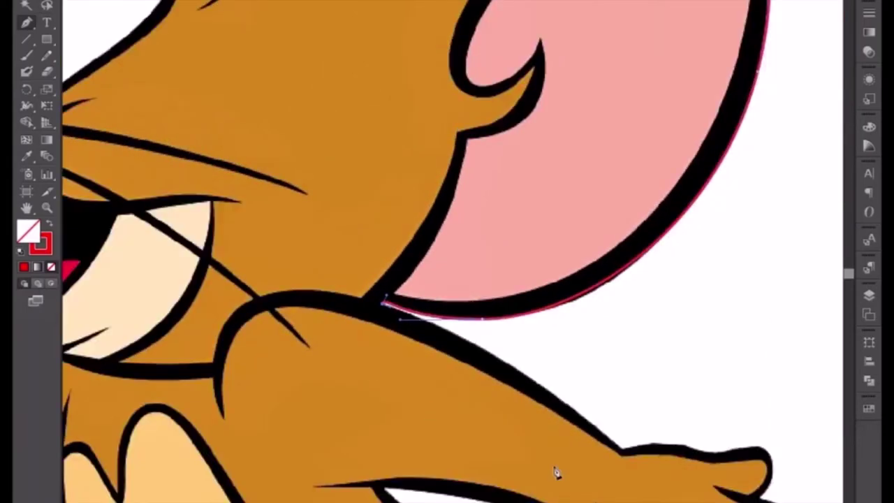
Draw the red curve down the top of Jerry's arm toward the hand.
mouse_move(622, 451)
mouse_down()
mouse_move(647, 482)
mouse_move(719, 502)
mouse_up()
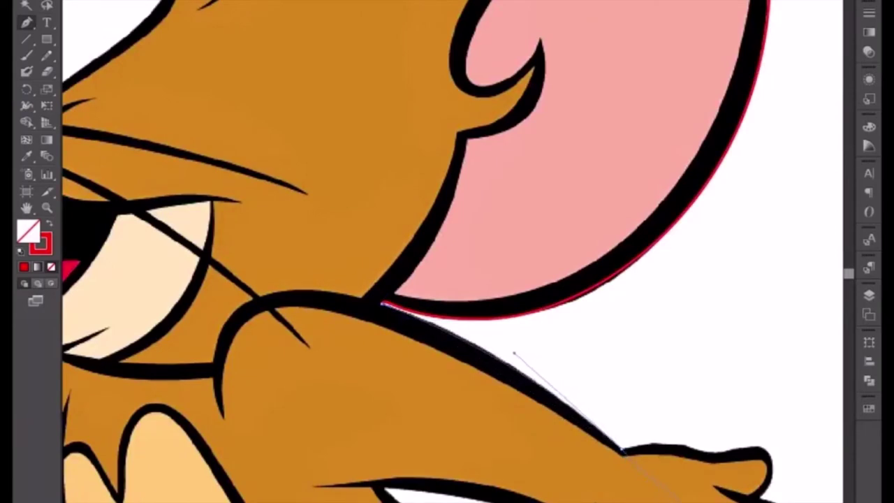
drag(720, 502, 746, 502)
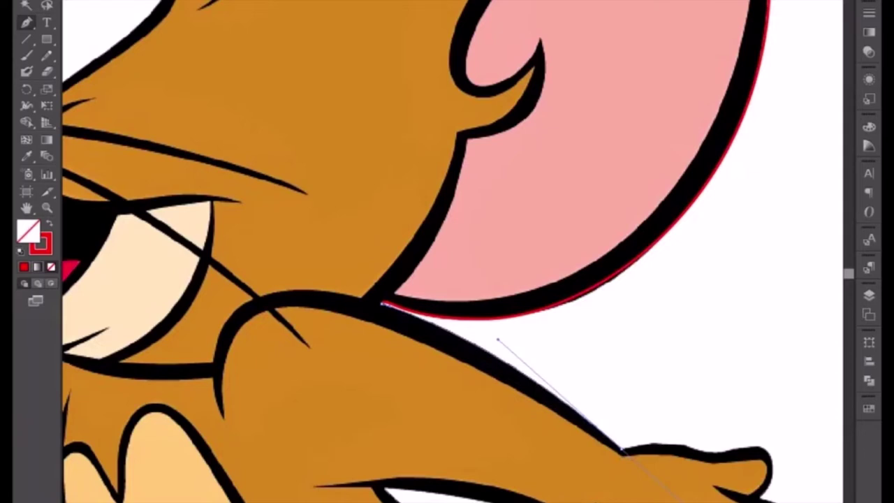
drag(746, 502, 746, 502)
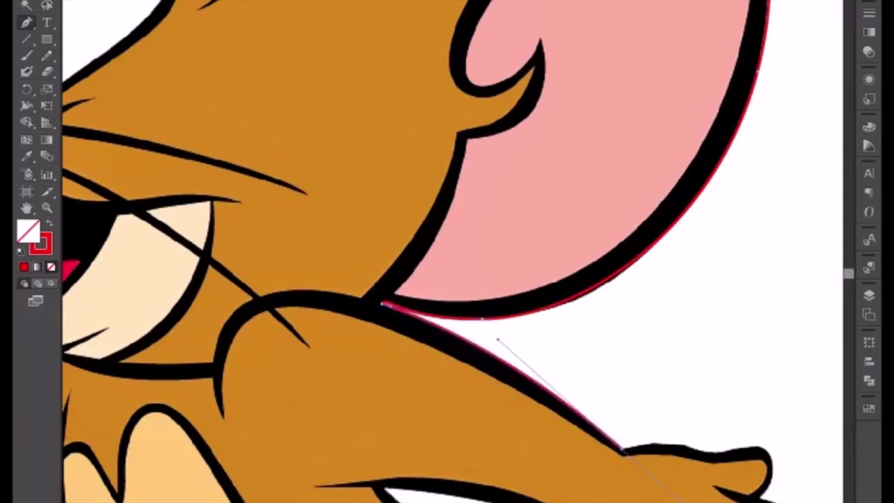
drag(628, 473, 434, 309)
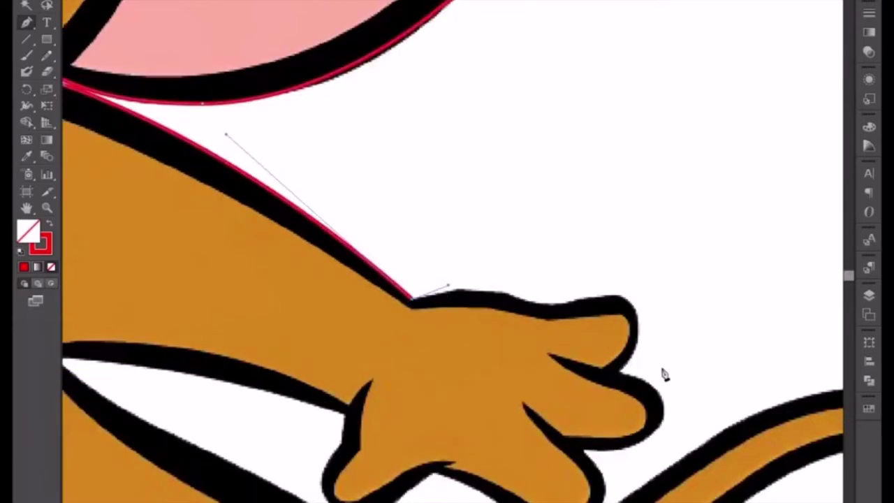
key(ctrl+plus)
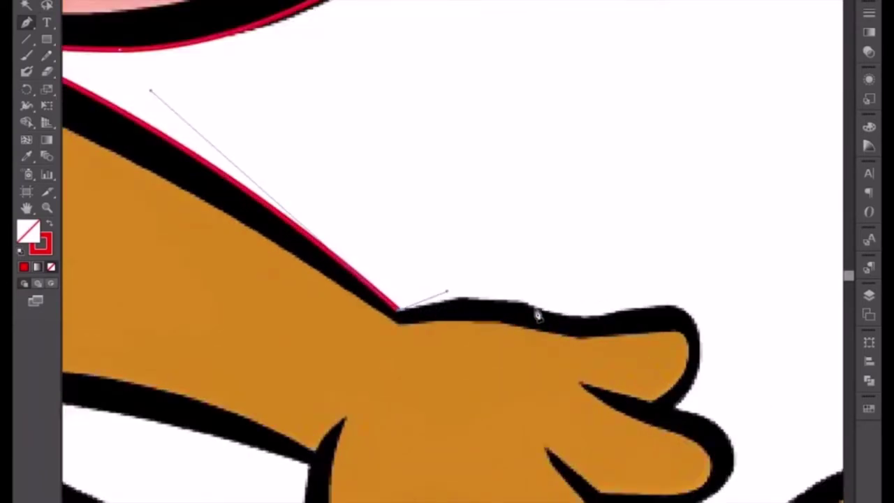
Trace the hand's top edge and curve around the first finger tip.
click(535, 306)
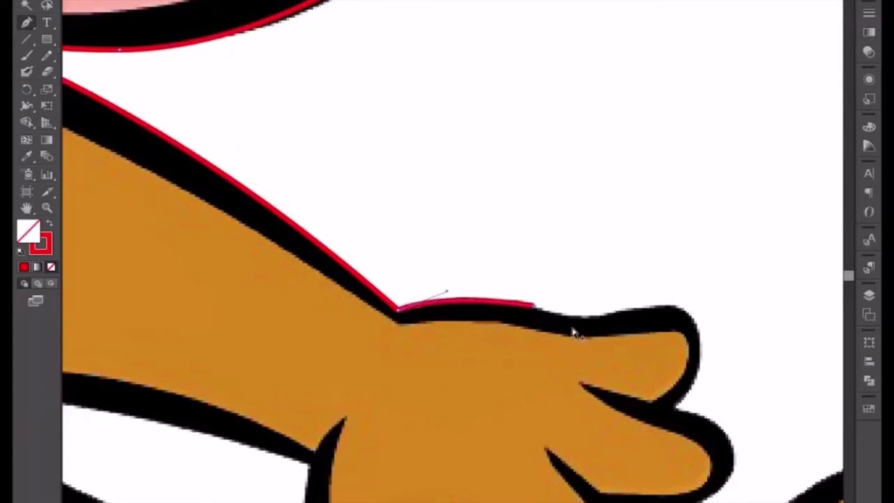
key(ctrl+z)
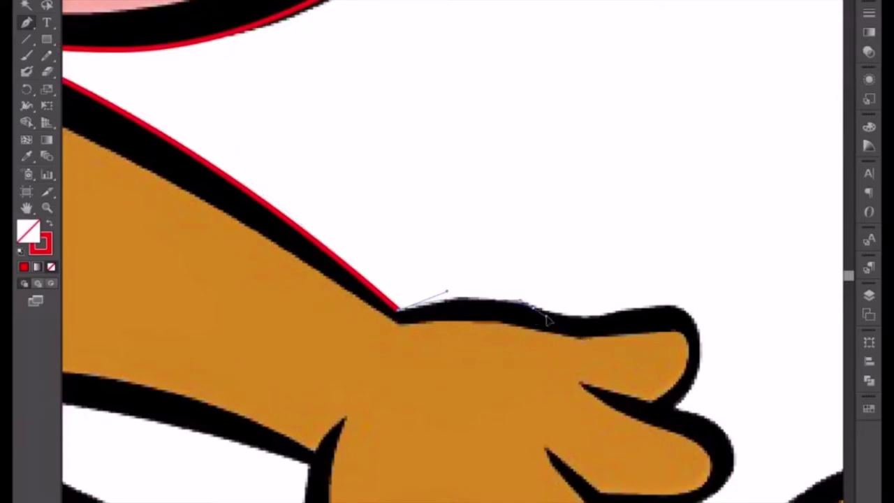
key(ctrl+shift+z)
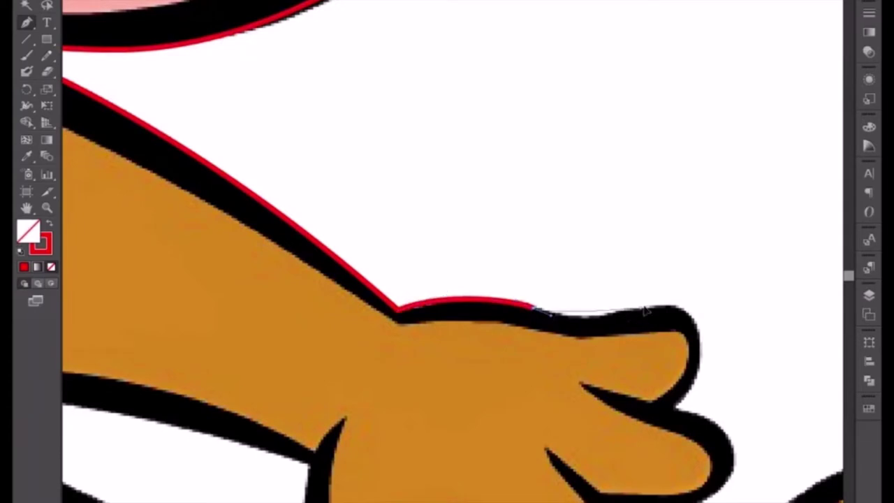
click(690, 298)
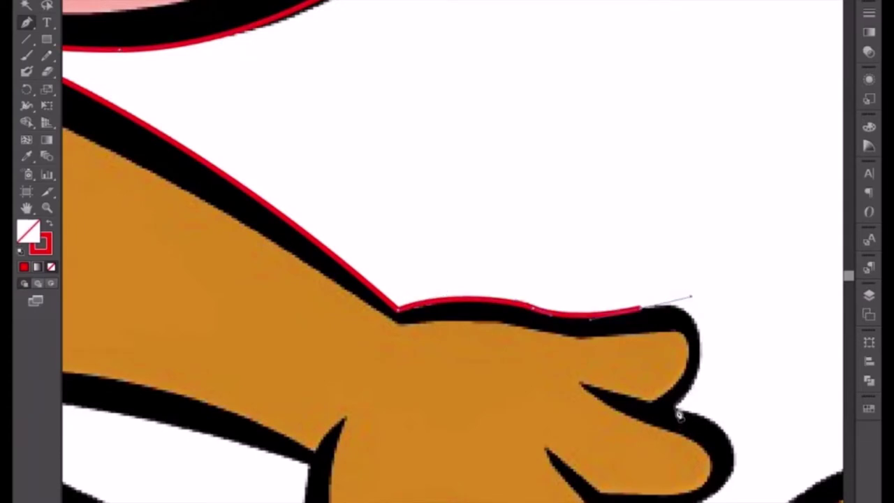
drag(677, 411, 725, 353)
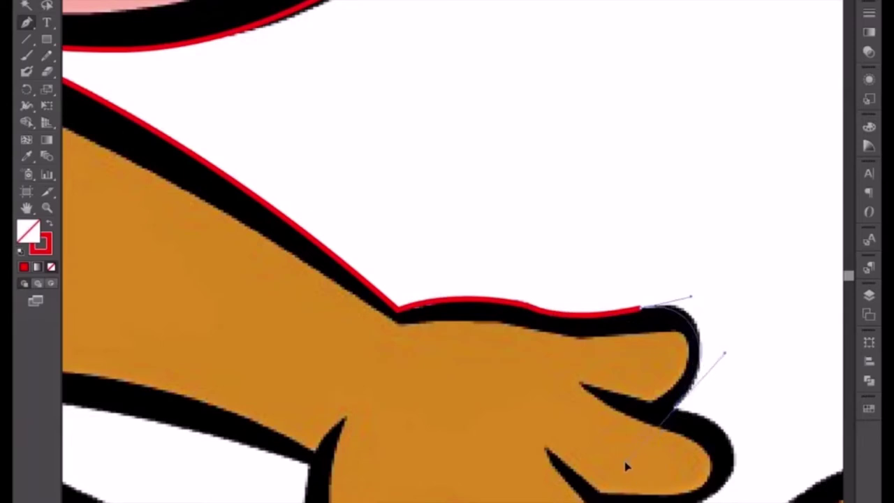
drag(626, 467, 627, 468)
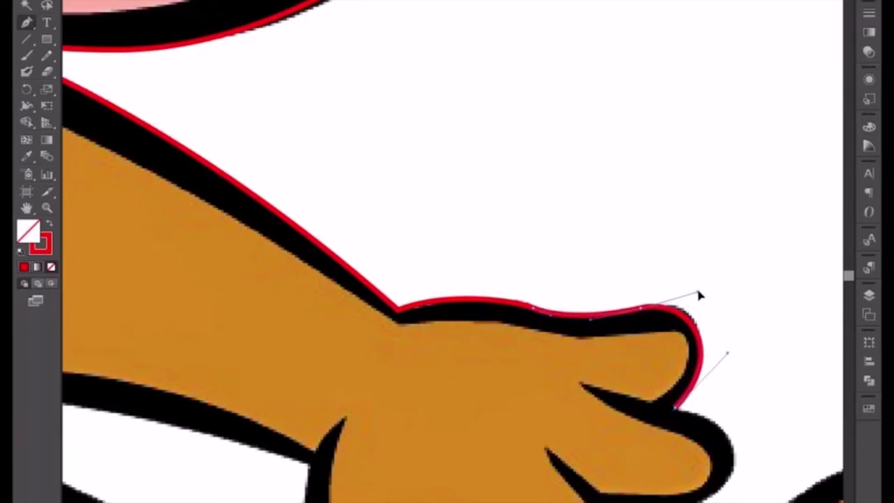
drag(693, 300, 700, 290)
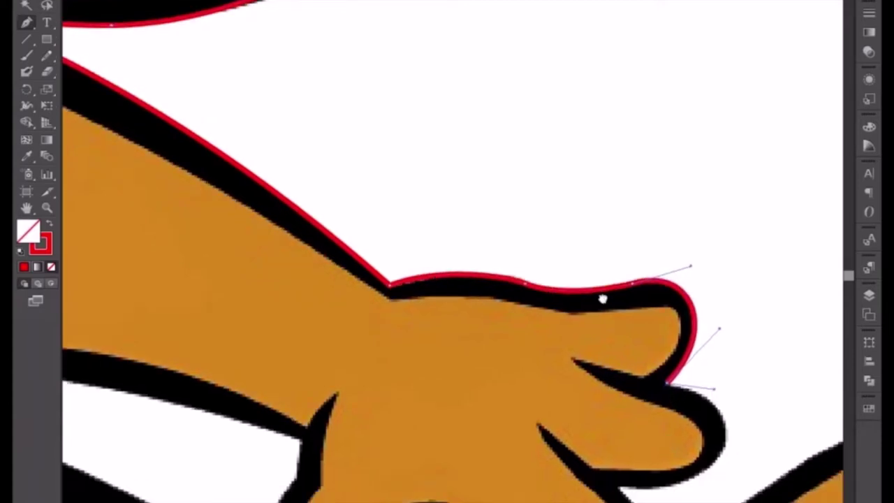
Curve the outline around the next finger tip and into the finger notch.
scroll(730, 457, down, 5)
mouse_move(545, 263)
mouse_down()
mouse_move(421, 278)
mouse_move(432, 283)
mouse_up()
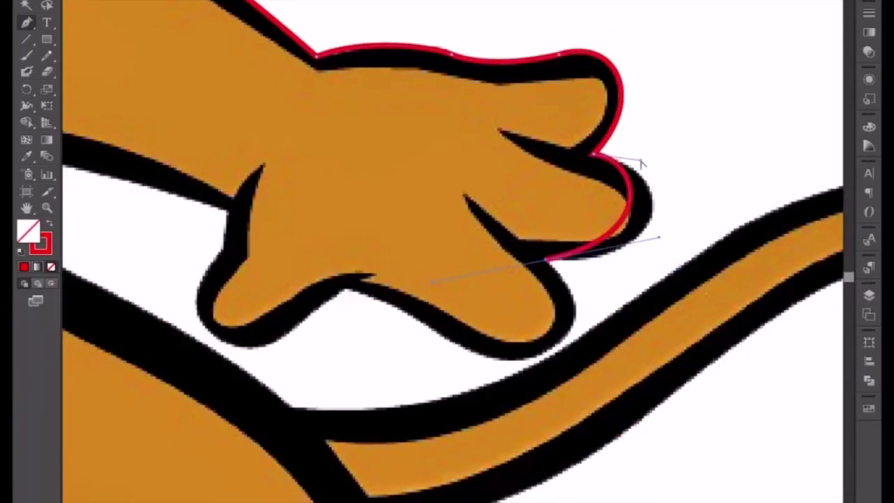
drag(641, 163, 689, 182)
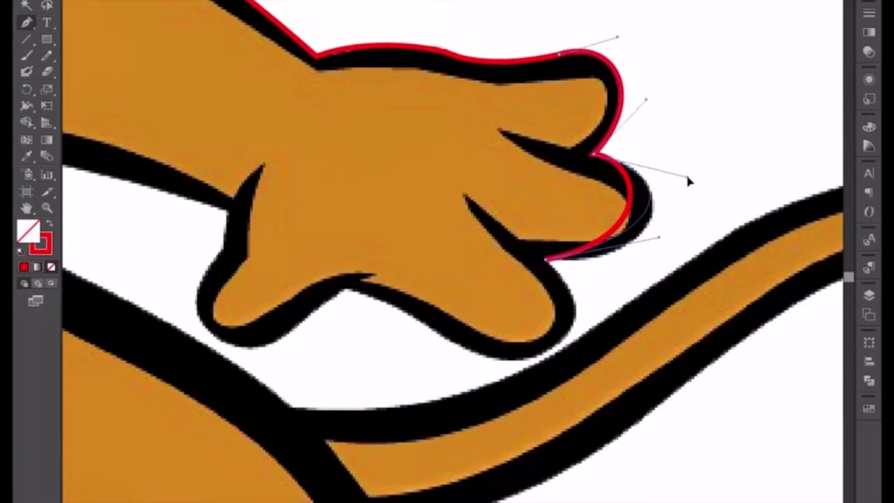
drag(659, 238, 661, 273)
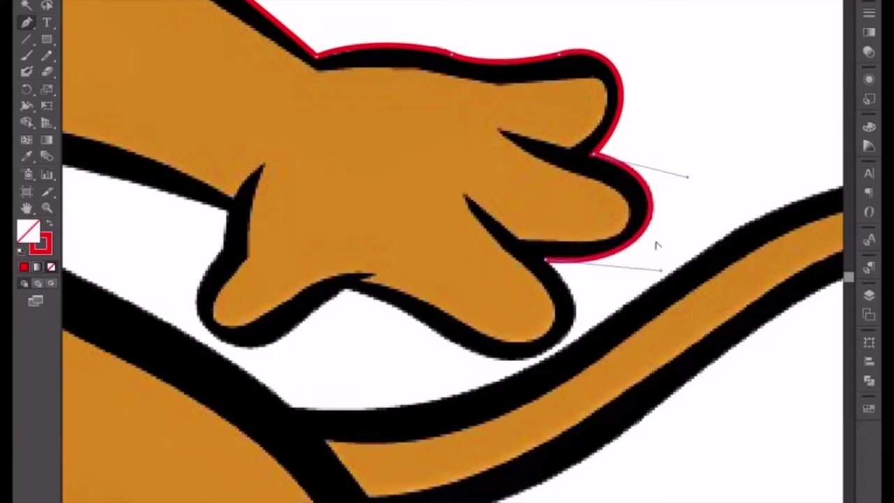
drag(689, 180, 689, 172)
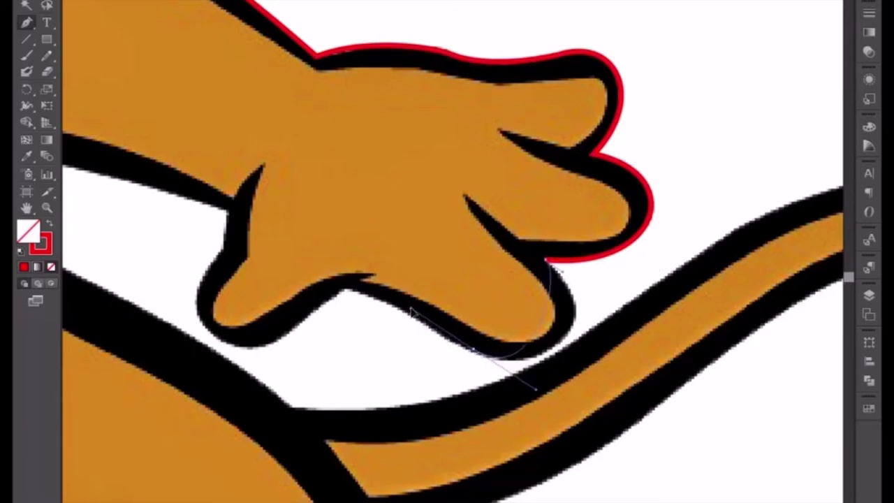
drag(467, 355, 400, 320)
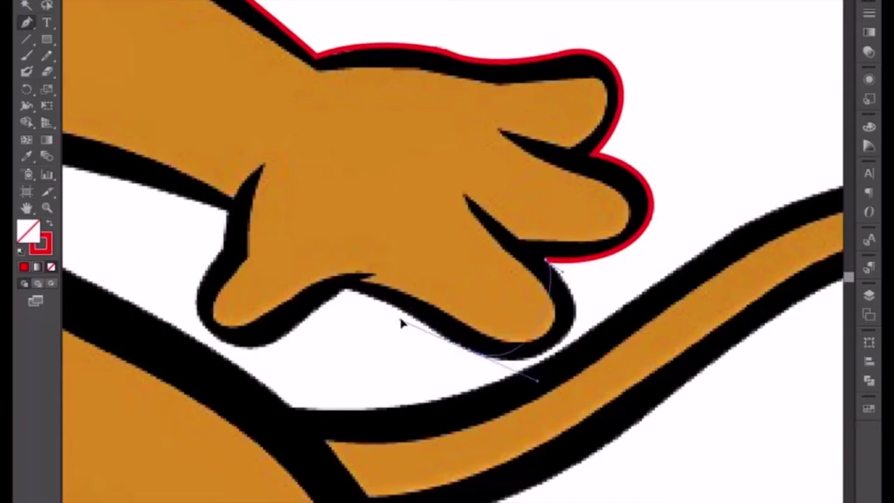
drag(561, 271, 621, 321)
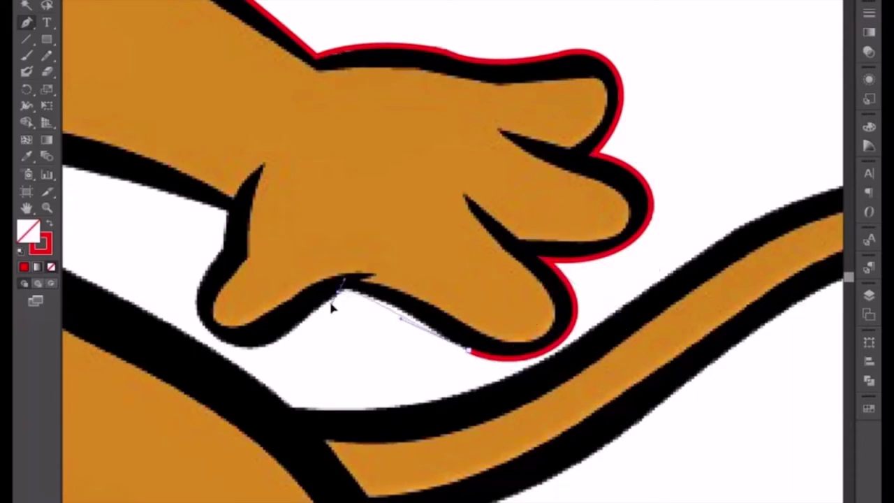
Trace the hand's lower and left edges, close the path, and deselect it.
mouse_move(339, 288)
mouse_down()
mouse_move(440, 342)
mouse_move(324, 313)
mouse_move(310, 320)
mouse_up()
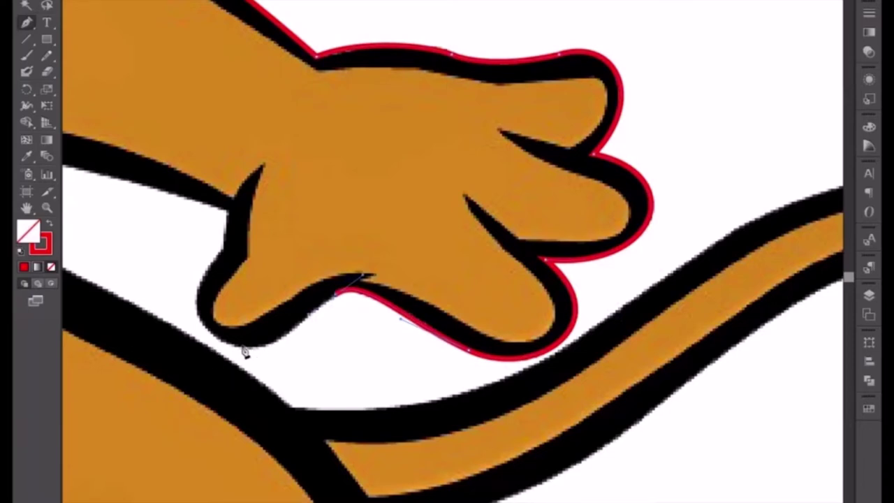
drag(223, 342, 179, 315)
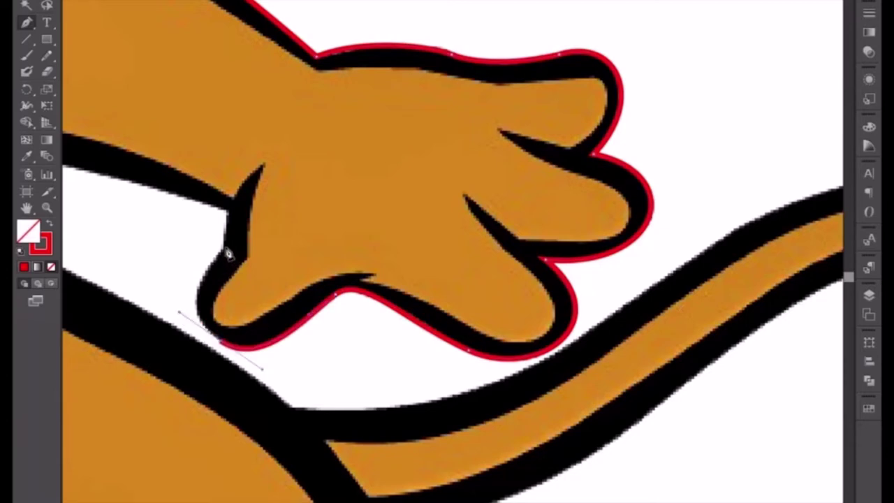
drag(229, 249, 349, 281)
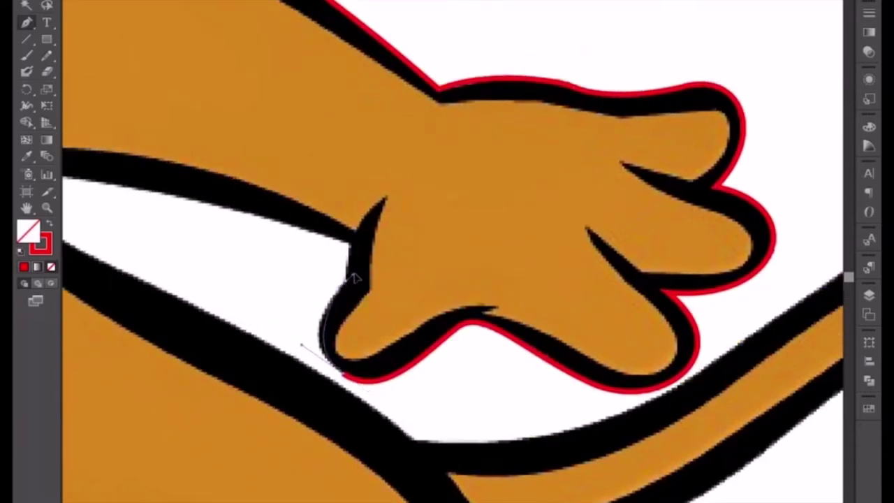
drag(356, 261, 368, 266)
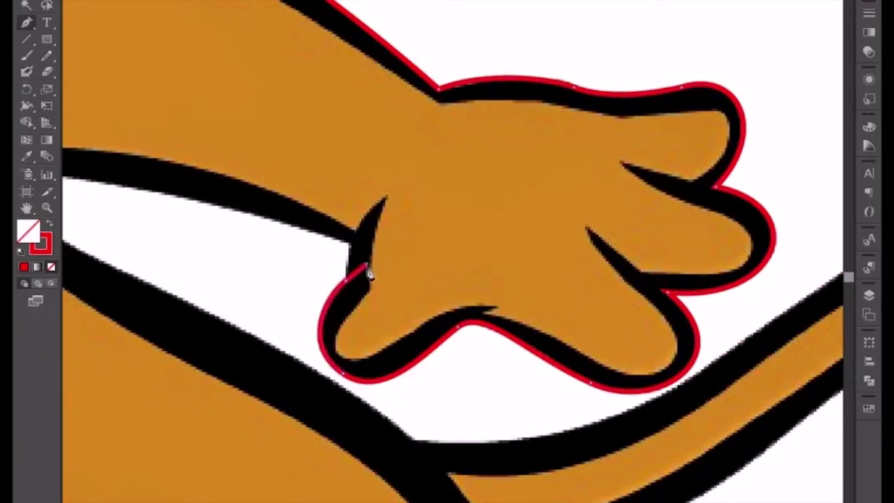
click(349, 241)
drag(367, 268, 359, 274)
click(351, 245)
ctrl+click(332, 243)
key(ctrl+minus)
Outline the arm-body gap from its tip down to the tail junction in red.
drag(212, 216, 335, 230)
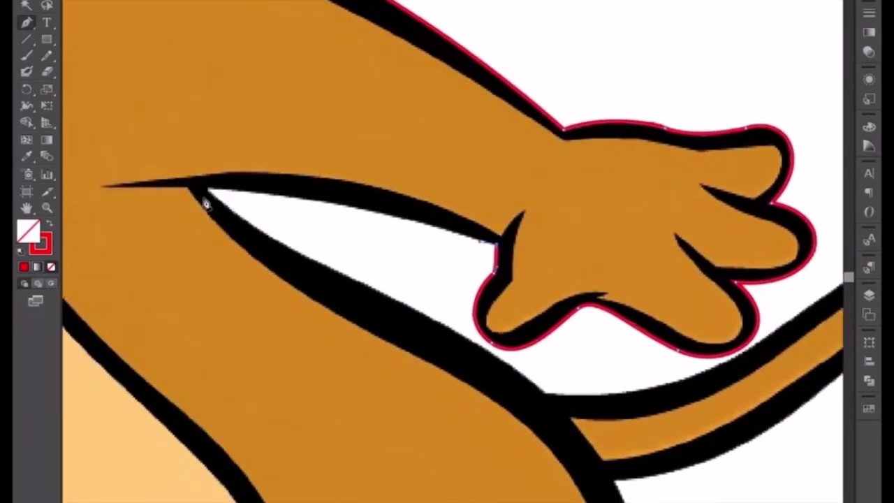
mouse_move(207, 193)
mouse_down()
mouse_move(106, 177)
mouse_move(119, 177)
mouse_up()
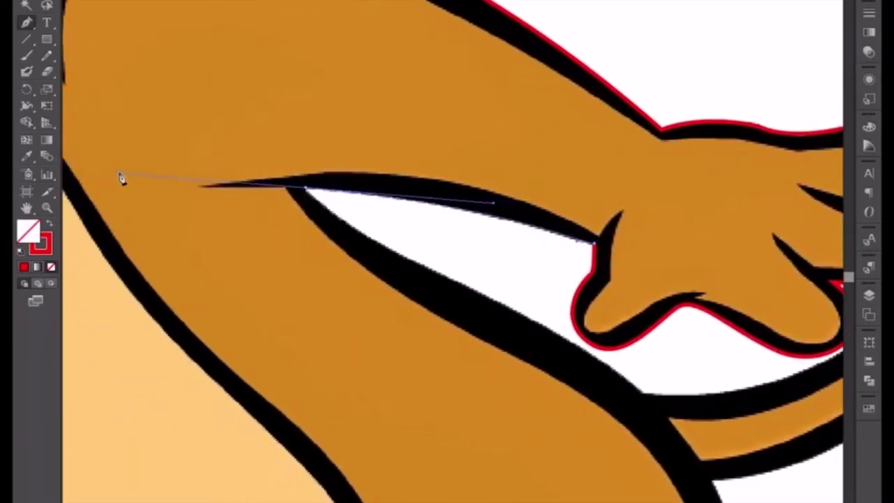
click(306, 189)
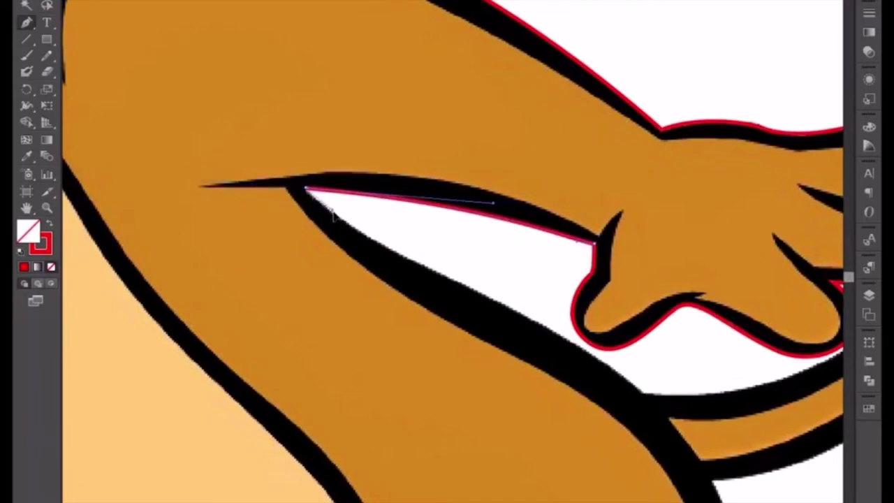
drag(419, 285, 303, 180)
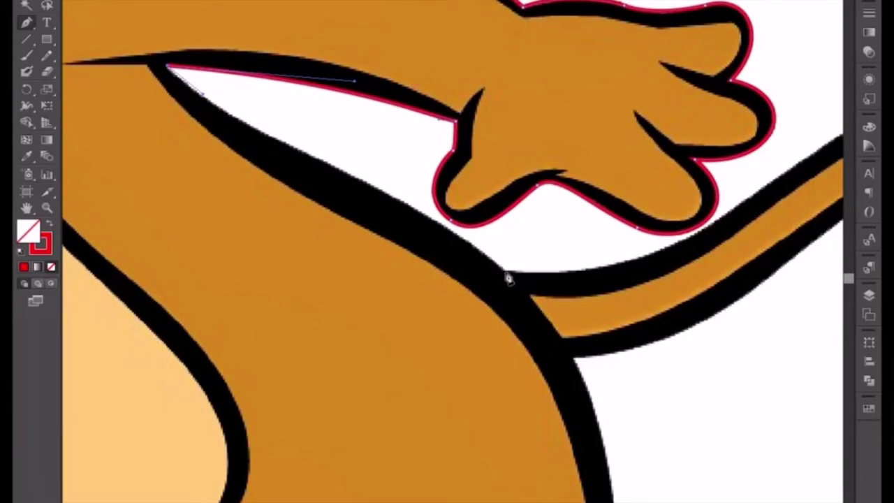
mouse_move(508, 278)
mouse_down()
mouse_move(541, 319)
mouse_move(535, 309)
mouse_up()
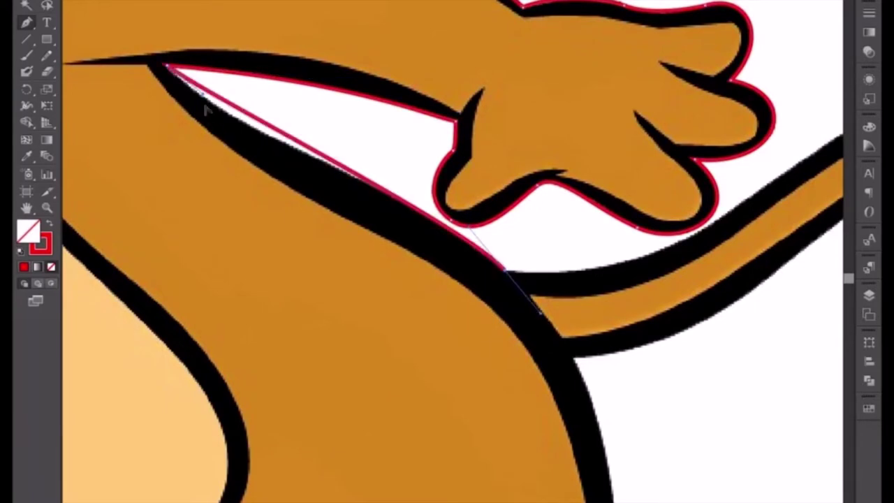
drag(202, 99, 240, 139)
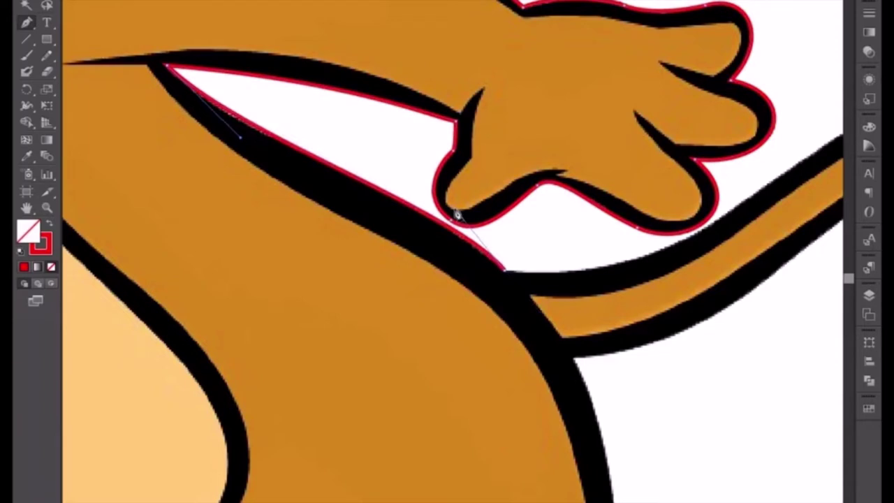
click(508, 278)
mouse_move(651, 275)
mouse_down()
mouse_move(493, 329)
mouse_move(405, 373)
mouse_up()
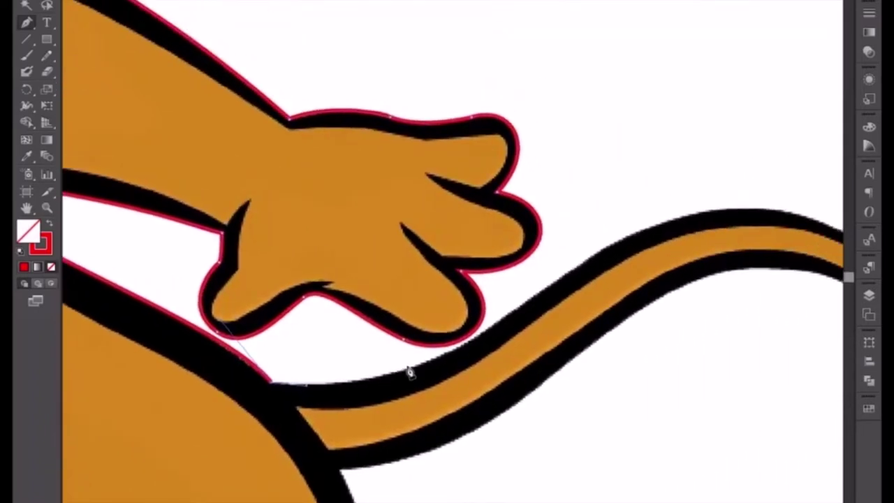
Start the red curve along the tail's upper edge from the body junction.
scroll(411, 372, down, 2)
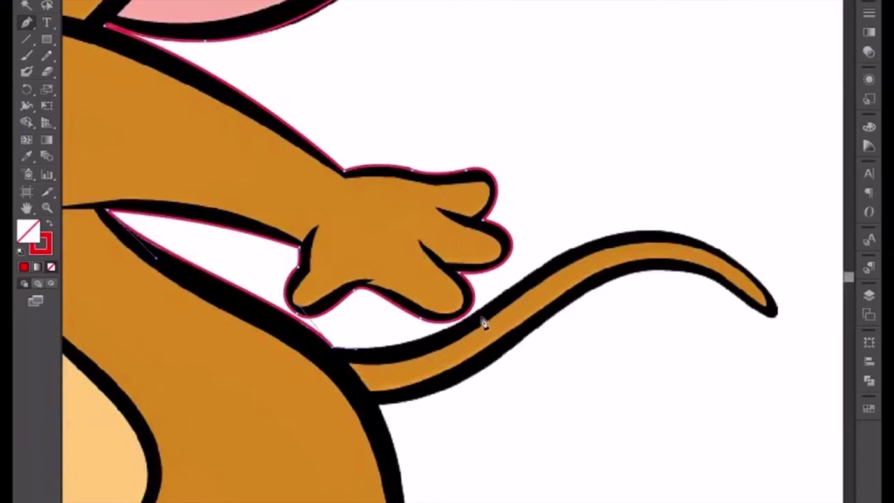
scroll(482, 320, up, 2)
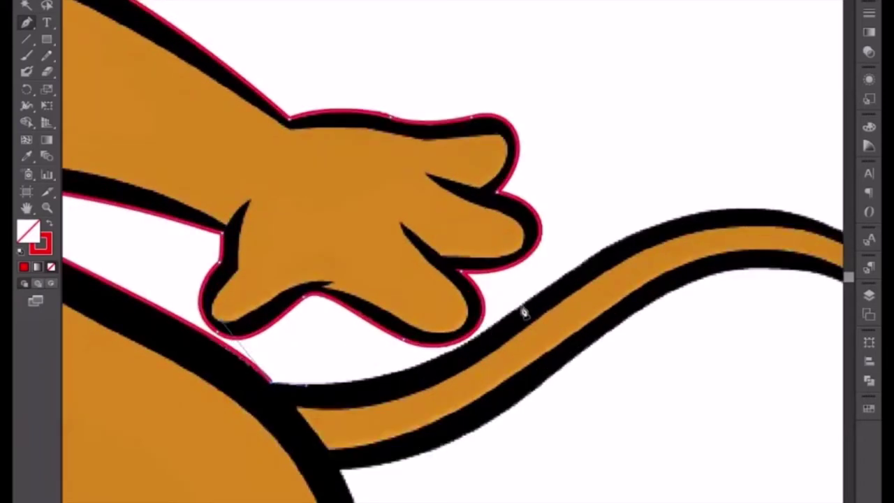
drag(523, 313, 574, 264)
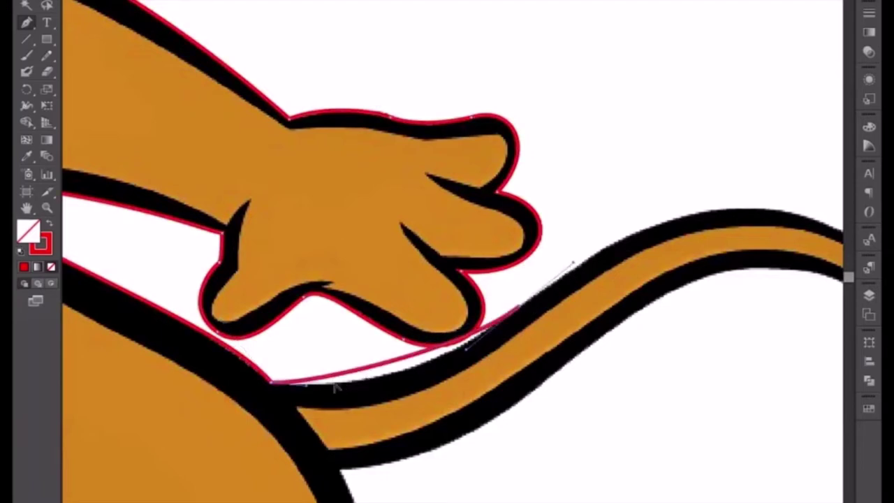
alt+click(305, 390)
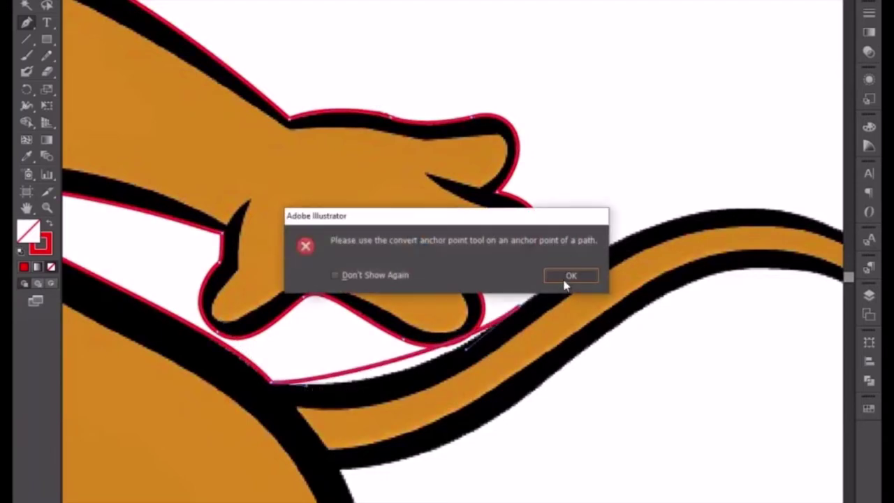
click(568, 277)
drag(305, 390, 393, 397)
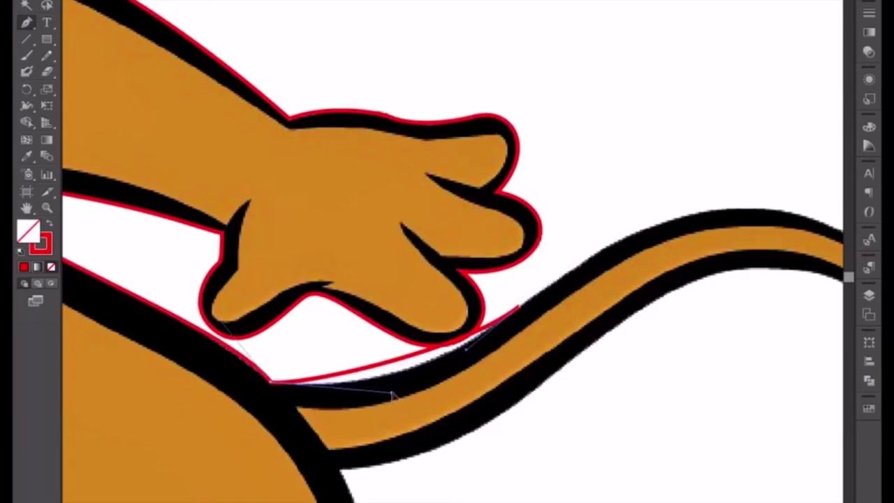
Extend the outline along the tail's top edge to its tip.
drag(585, 329, 409, 340)
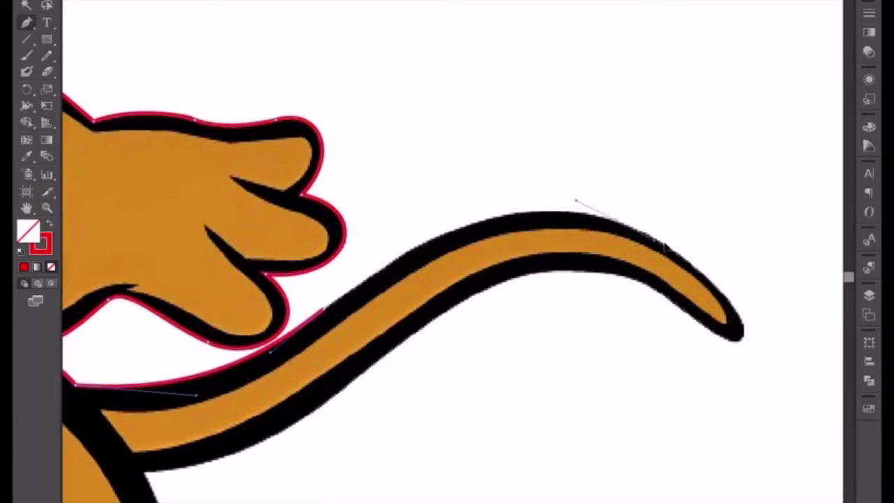
drag(331, 310, 348, 292)
drag(574, 219, 676, 226)
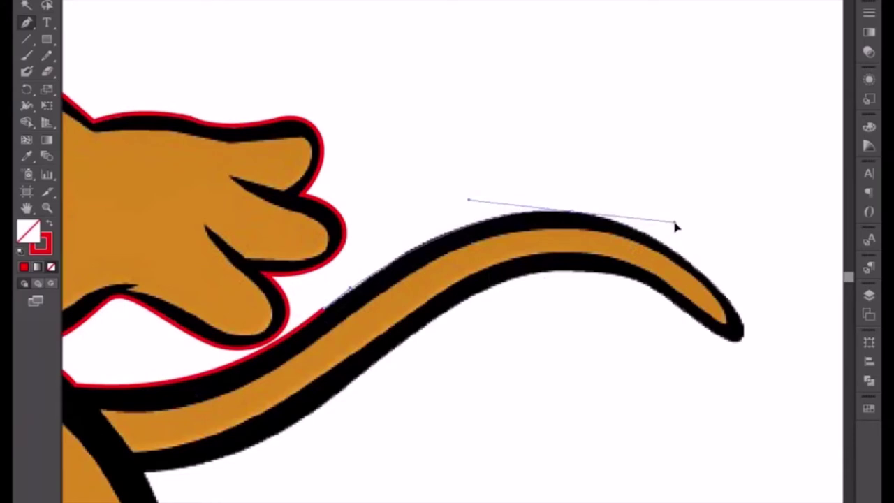
click(744, 336)
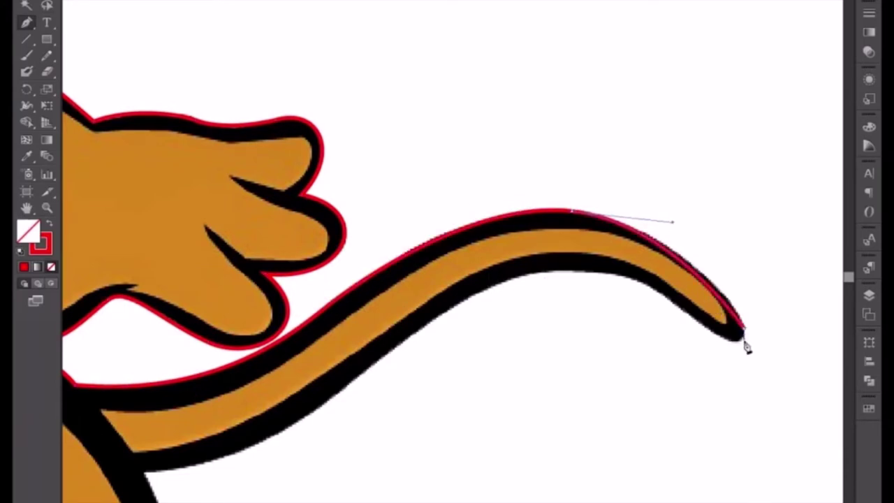
key(ctrl)
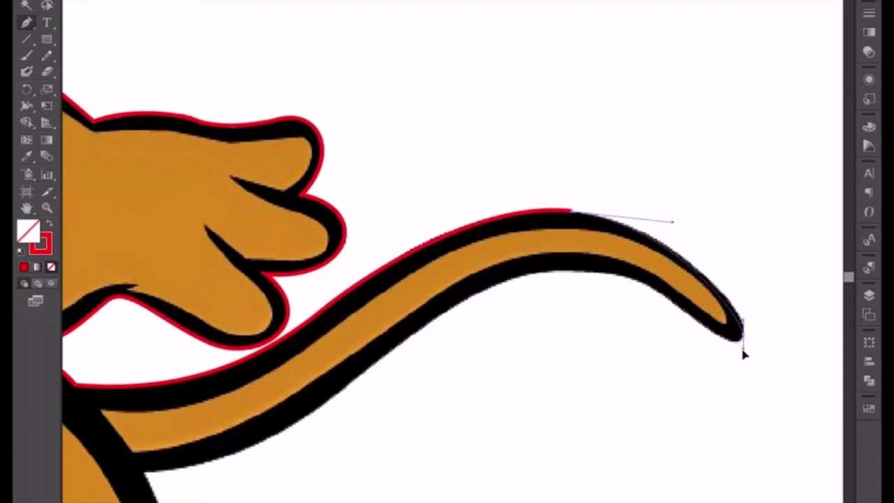
drag(744, 355, 738, 354)
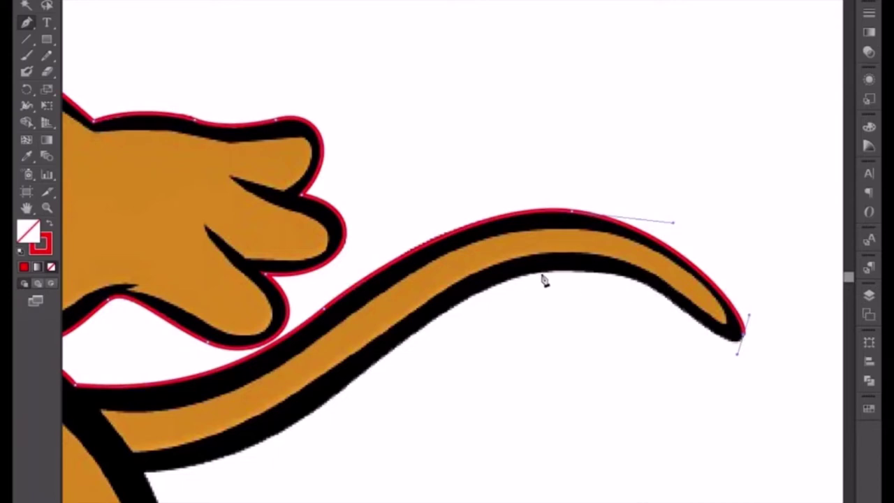
Curve partway back along the tail's underside, dismissing anchor conversion warnings.
drag(543, 274, 435, 299)
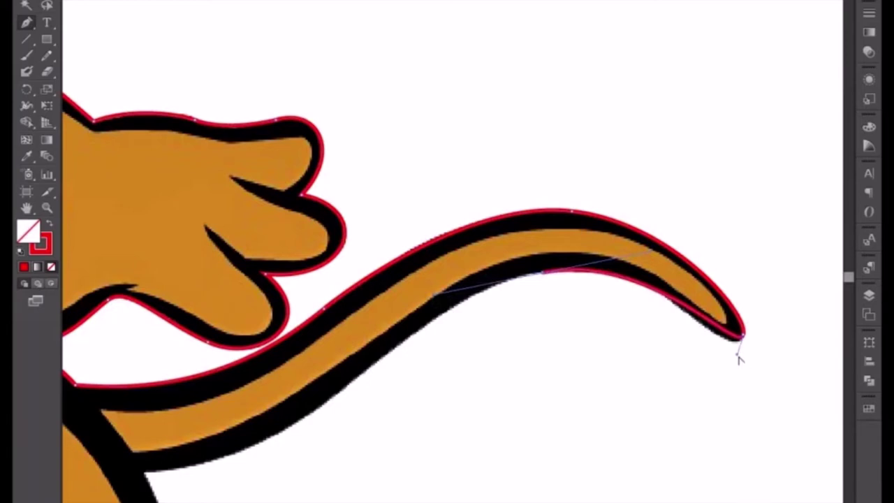
drag(735, 357, 725, 365)
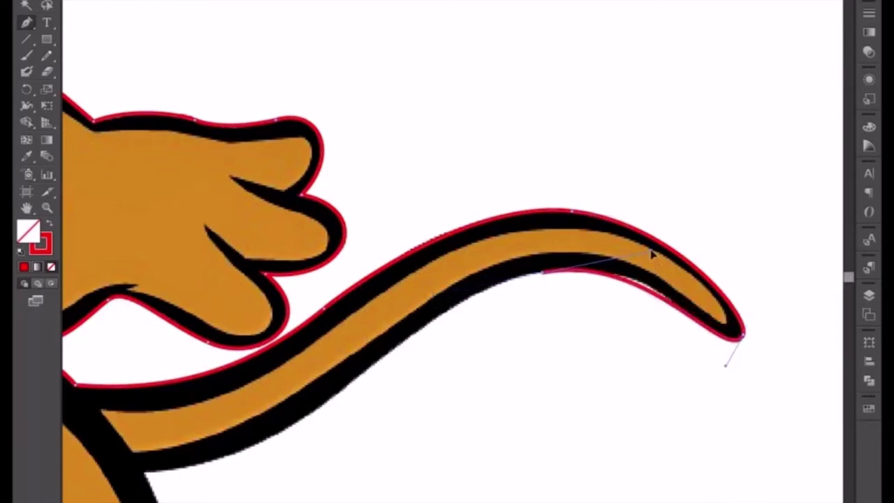
key(ctrl)
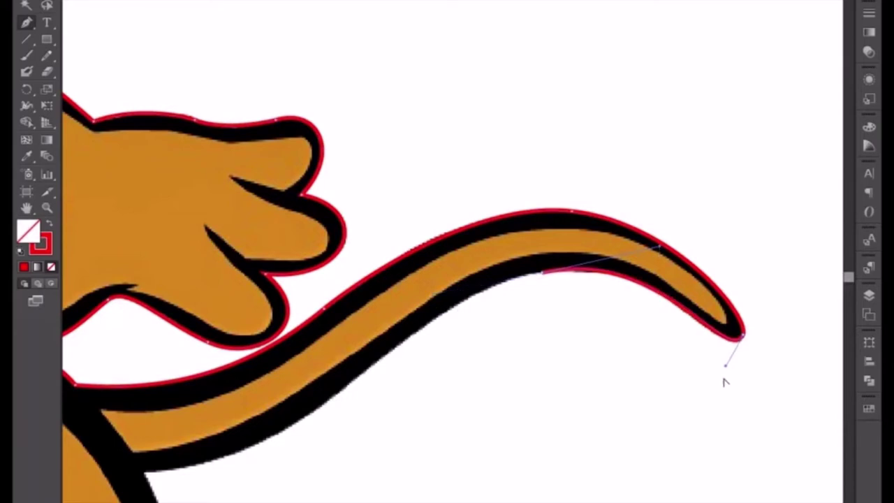
click(726, 370)
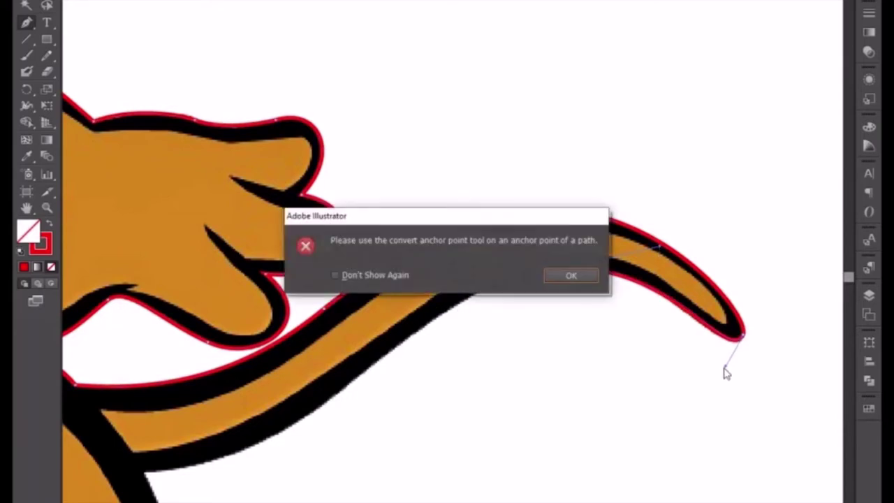
click(578, 287)
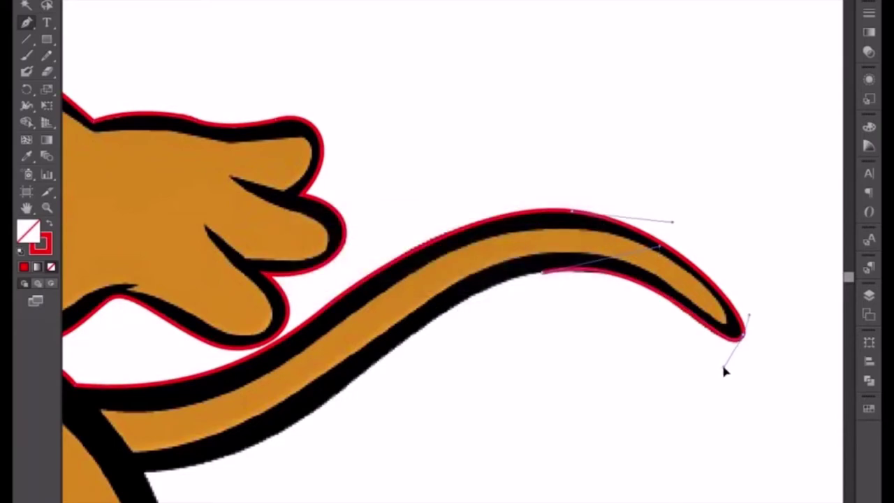
drag(479, 336, 607, 243)
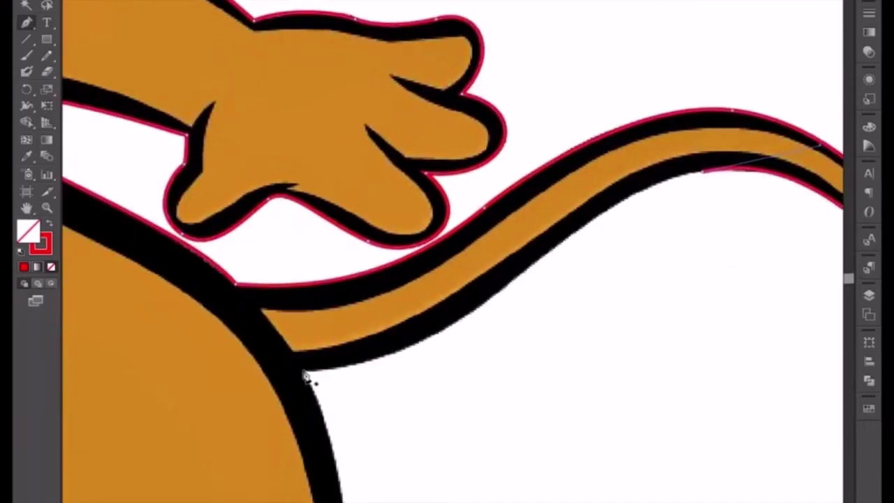
Curve the tail's underside down to its base and fine-tune the handles.
drag(305, 378, 252, 369)
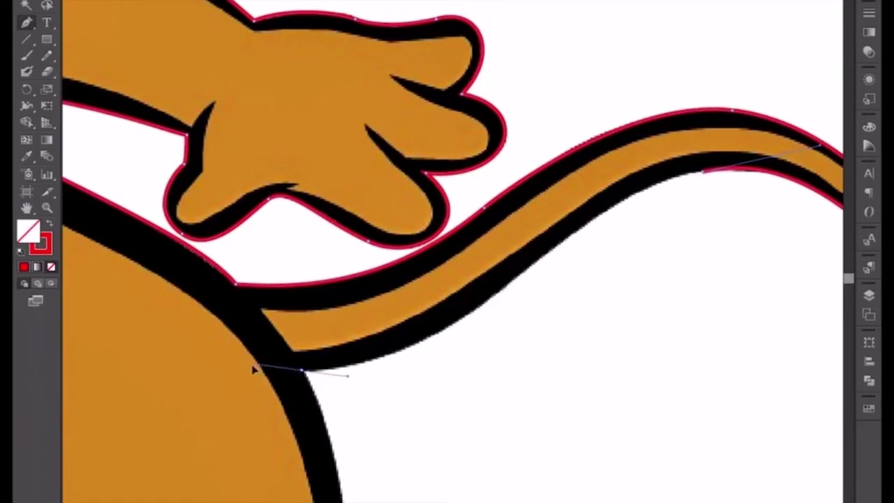
click(675, 180)
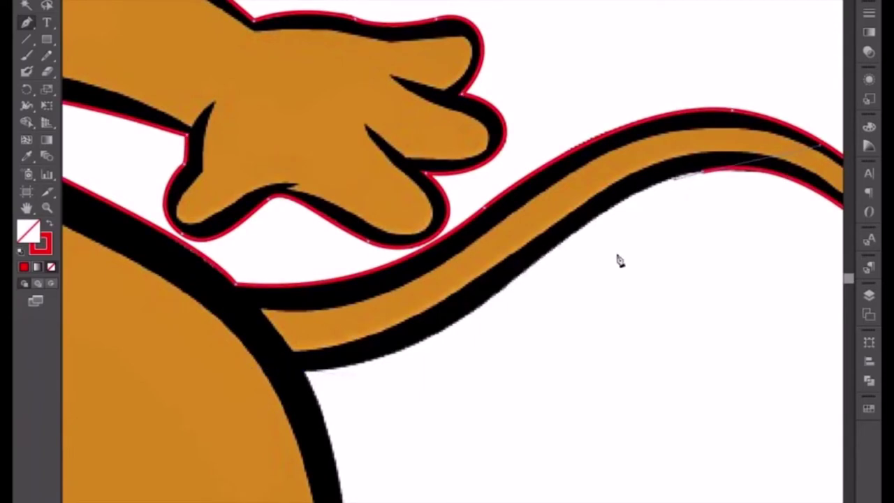
drag(308, 372, 199, 365)
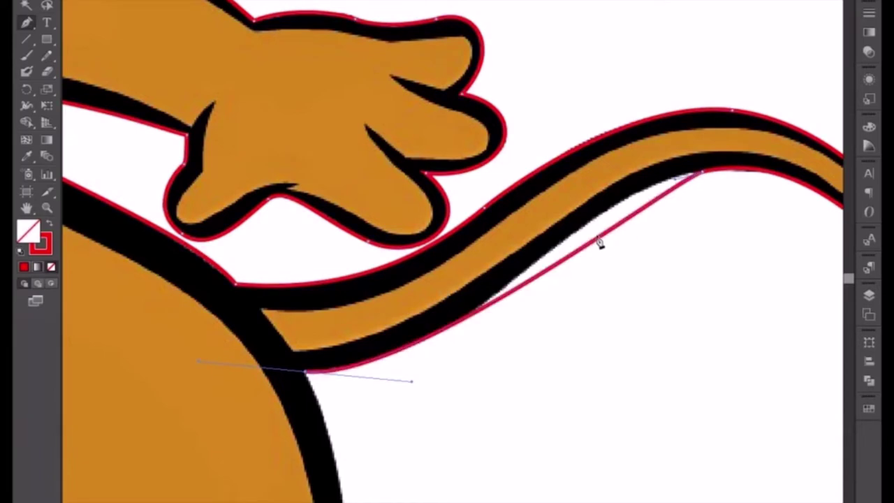
mouse_move(600, 242)
mouse_down()
mouse_move(605, 249)
mouse_move(591, 216)
mouse_move(599, 221)
mouse_up()
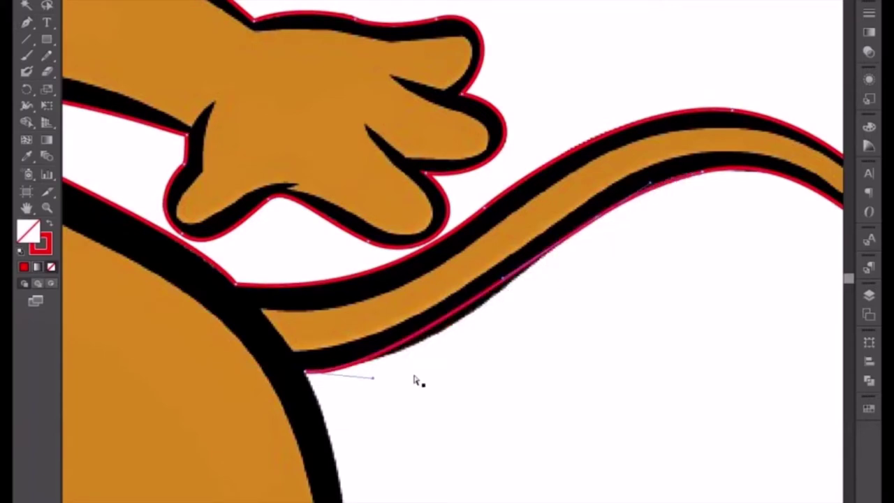
drag(374, 380, 432, 368)
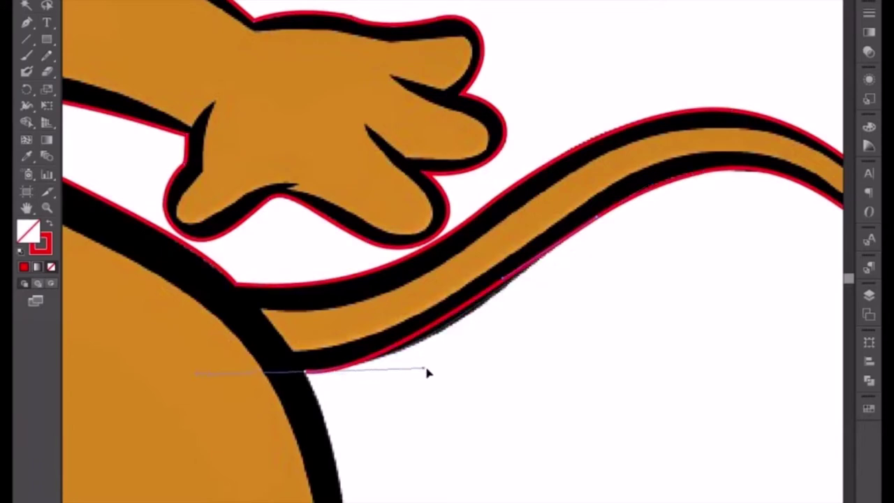
click(703, 176)
mouse_move(727, 236)
mouse_down()
mouse_move(671, 225)
mouse_move(567, 292)
mouse_up()
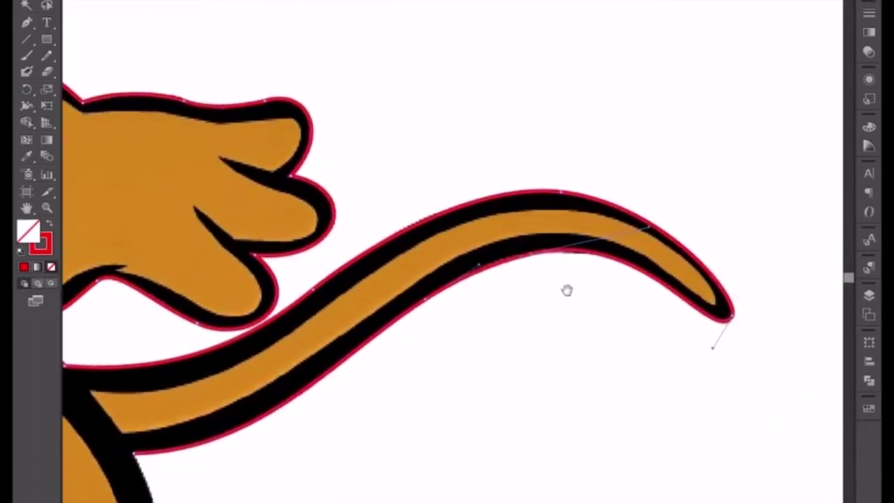
drag(650, 230, 649, 238)
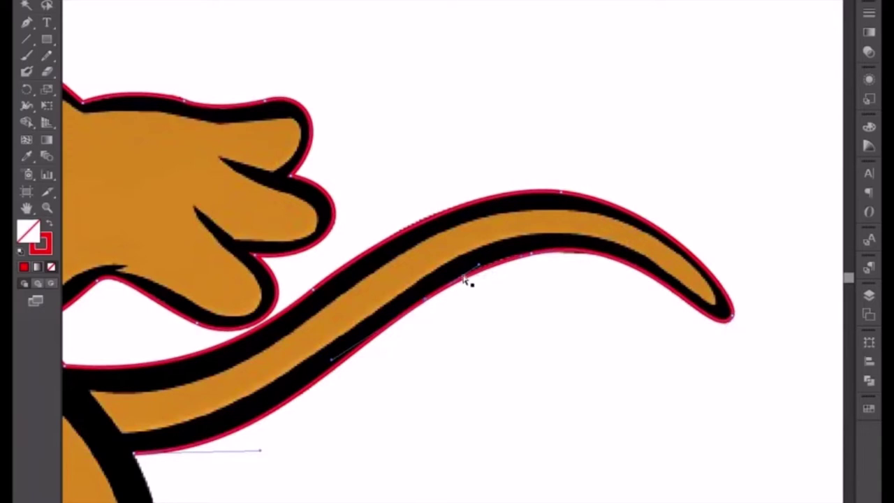
key(ctrl+minus)
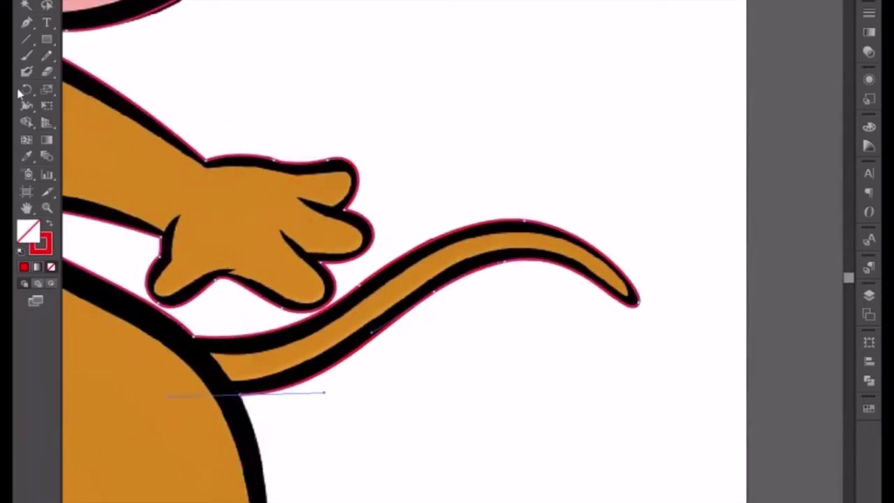
Make the tail-base anchor a corner and place a smooth point at the leg-foot junction.
click(26, 23)
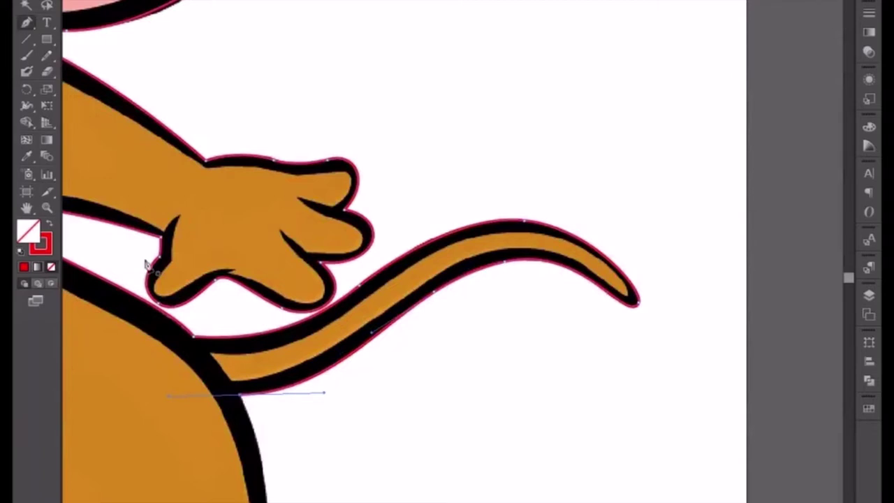
click(242, 398)
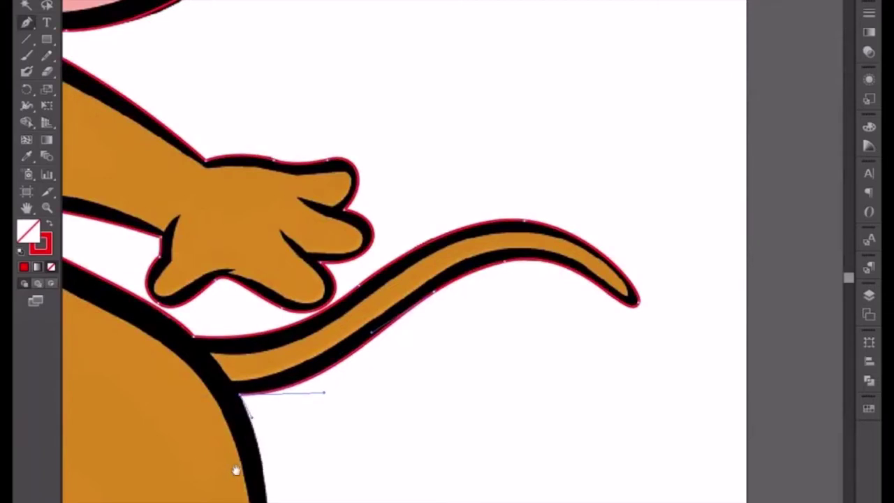
drag(236, 469, 453, 124)
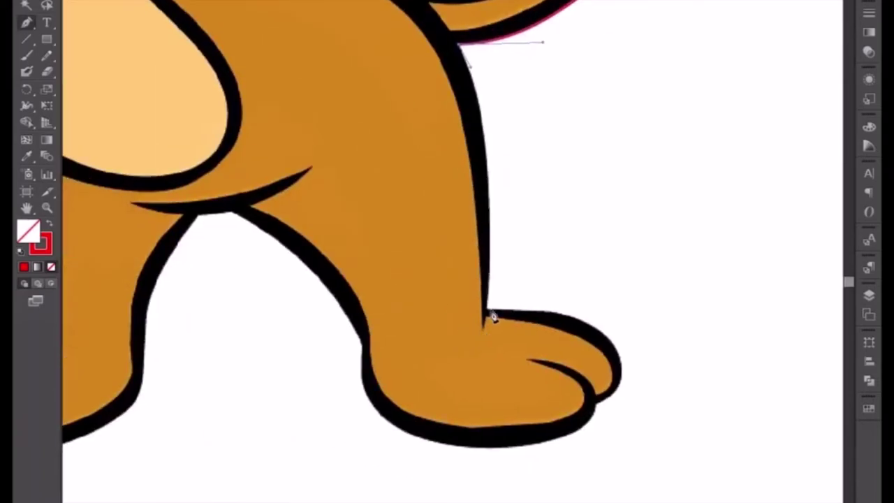
drag(488, 311, 475, 470)
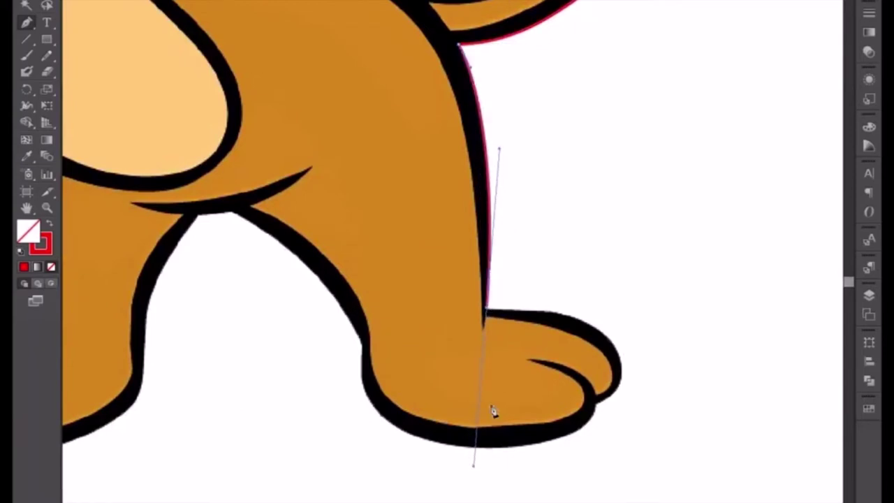
Curve the outline over the top of the foot and around the toe tip.
drag(488, 315, 530, 310)
drag(598, 404, 515, 456)
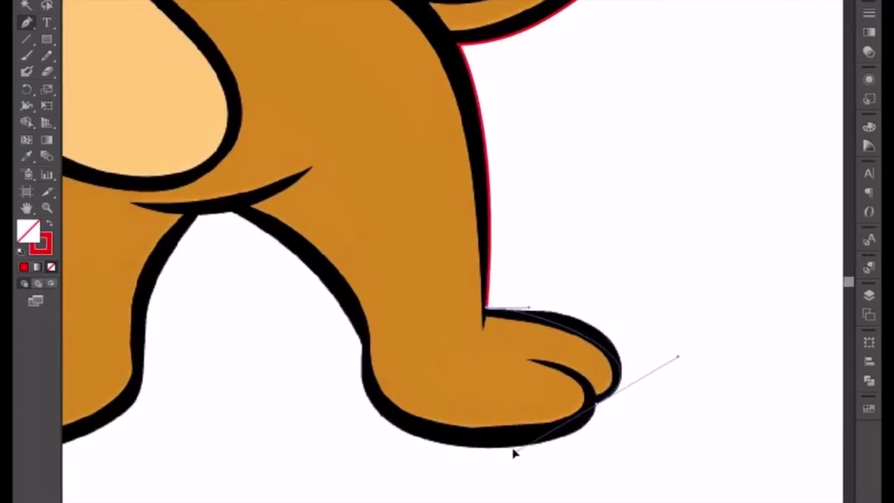
scroll(515, 455, up, 2)
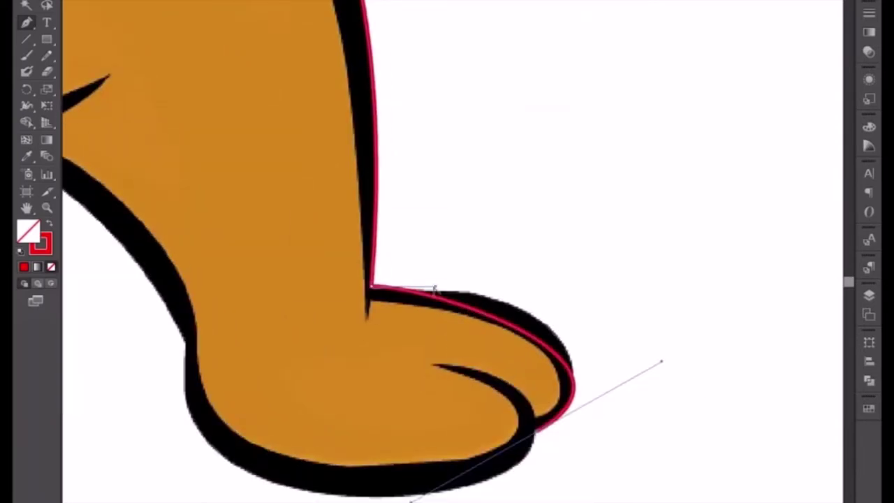
alt+click(435, 288)
click(571, 275)
alt+click(441, 288)
click(569, 275)
drag(436, 289, 529, 299)
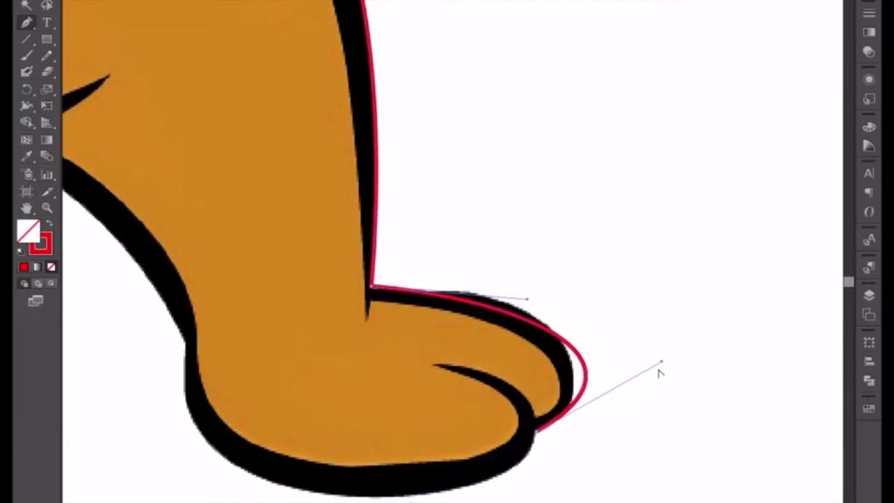
drag(655, 373, 659, 369)
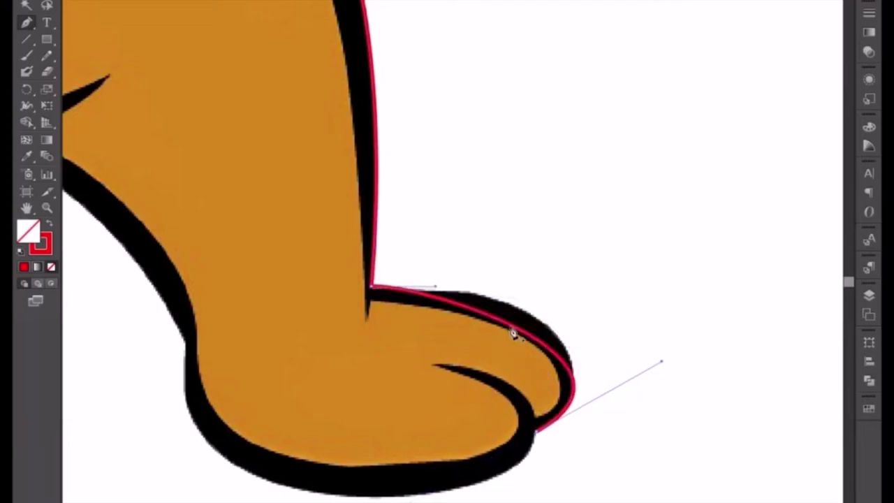
drag(515, 333, 518, 312)
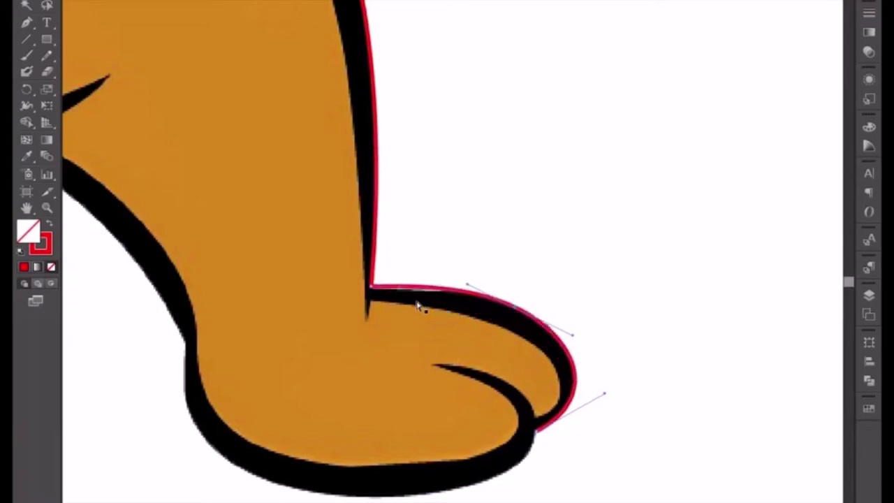
Nudge the foot's corner anchor onto the outline, then trace the sole from the toe.
click(371, 289)
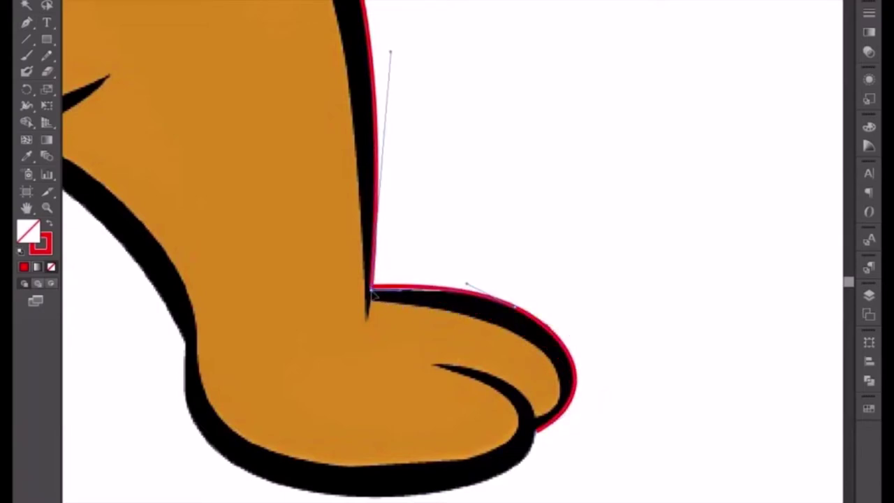
drag(371, 290, 374, 295)
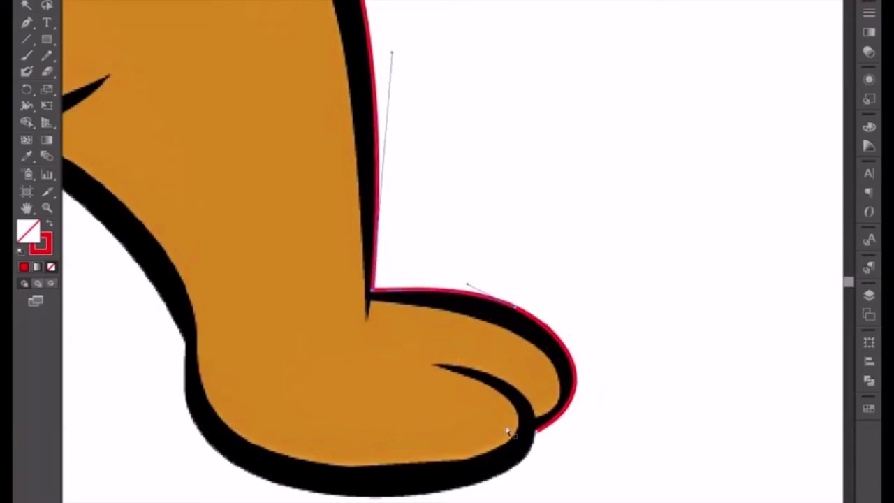
click(537, 433)
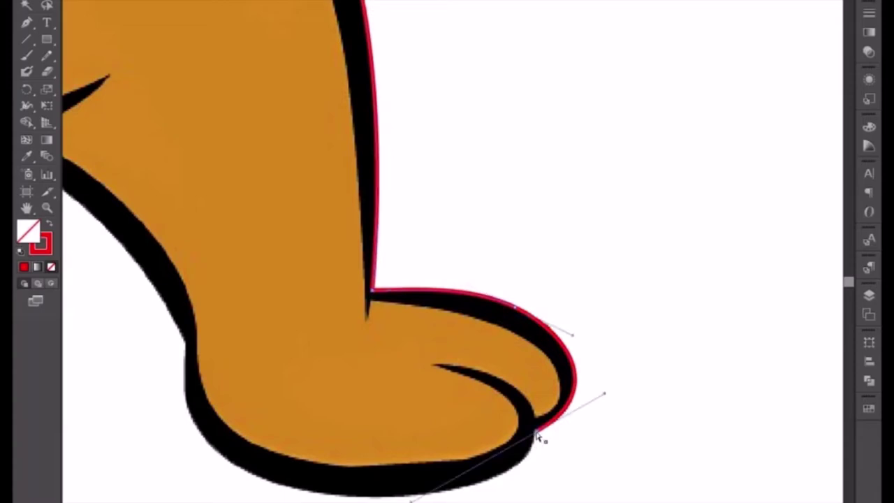
key(p)
click(537, 434)
drag(423, 455, 591, 413)
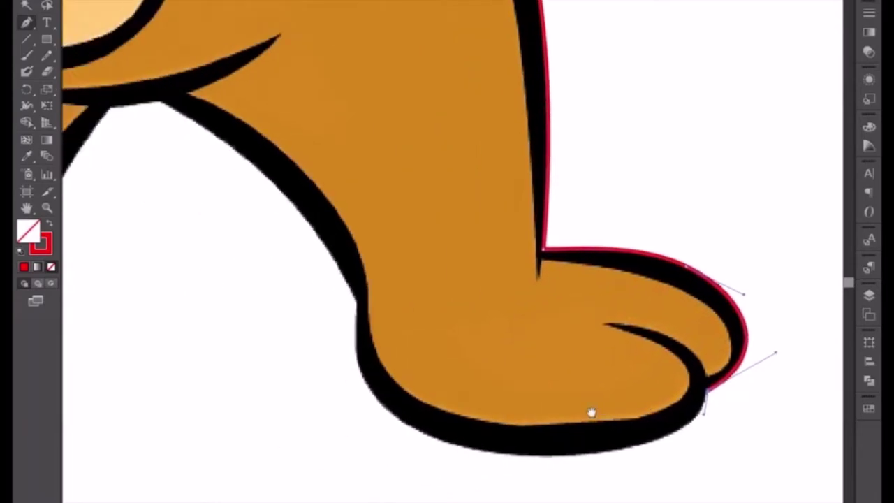
drag(473, 449, 304, 416)
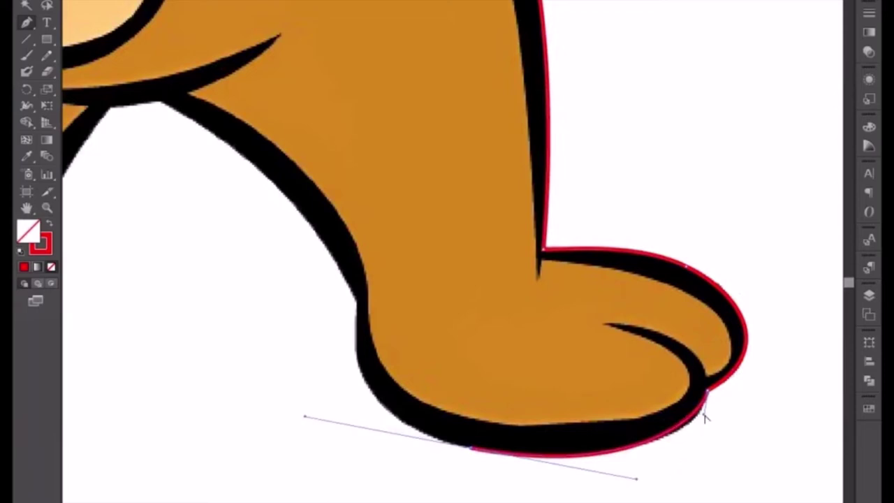
drag(704, 416, 702, 422)
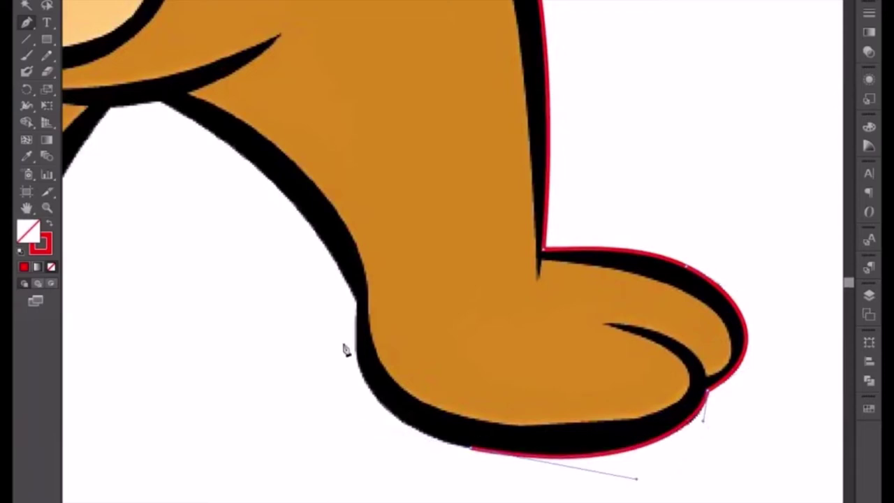
Trace the heel curve up to the shin's inner edge, undoing misplaced points.
drag(358, 292, 374, 360)
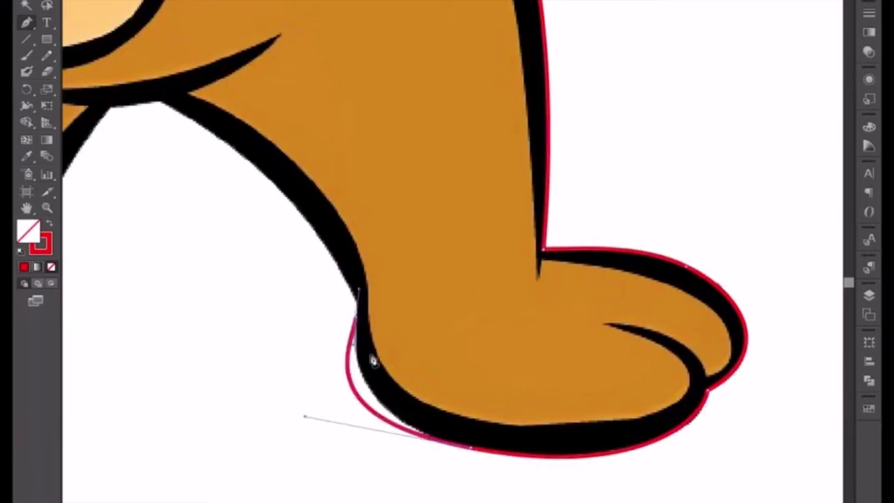
key(ctrl+z)
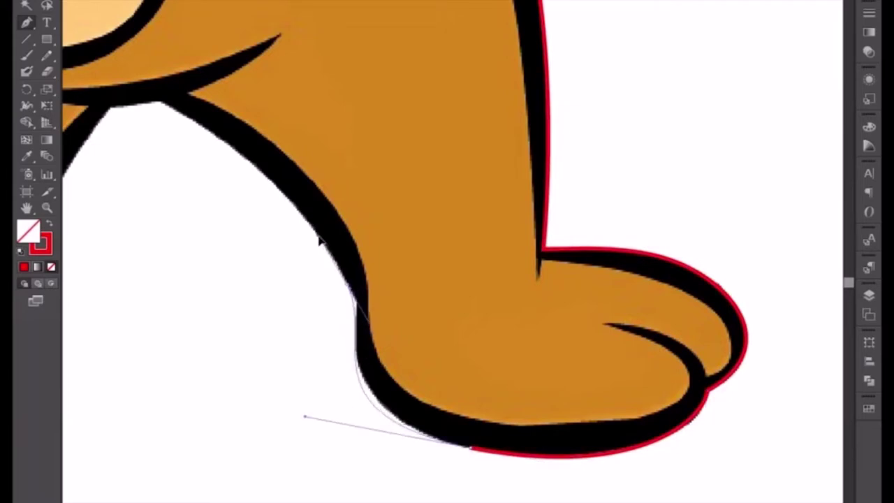
click(349, 285)
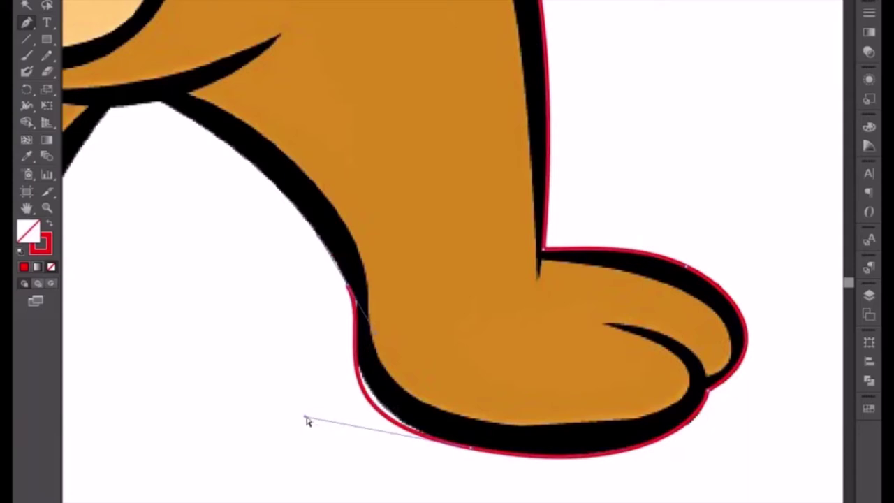
drag(307, 419, 319, 414)
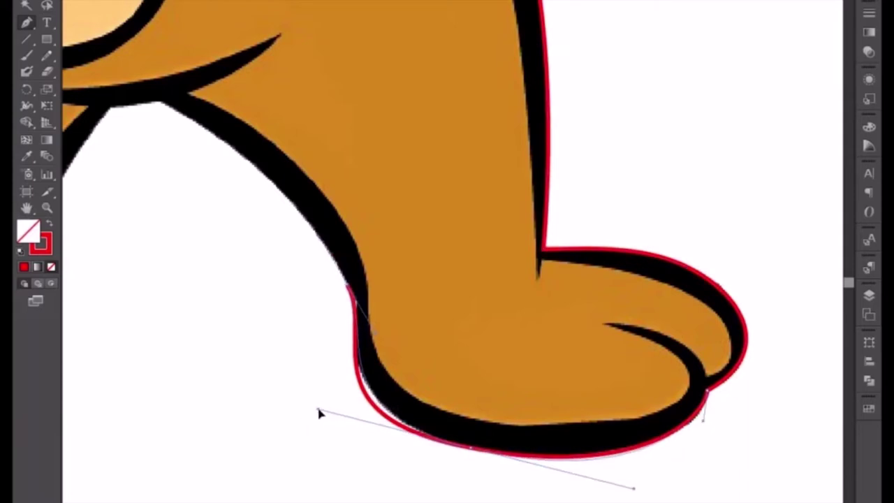
drag(320, 413, 343, 429)
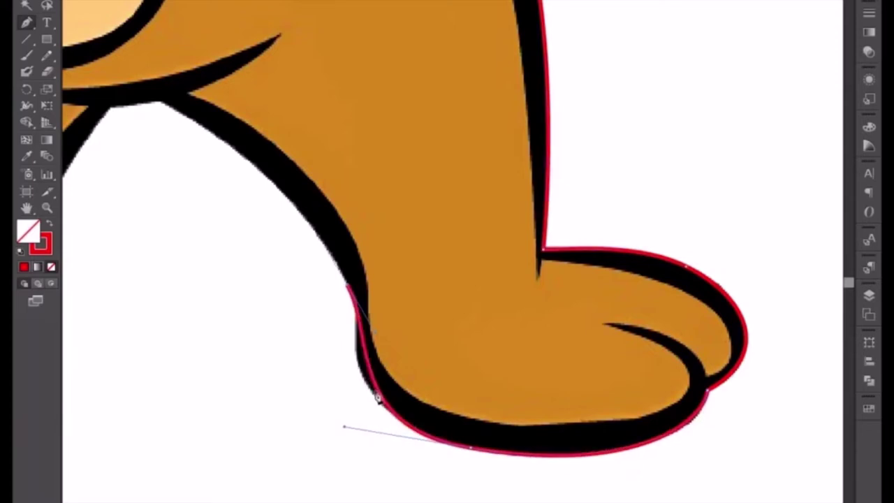
click(377, 396)
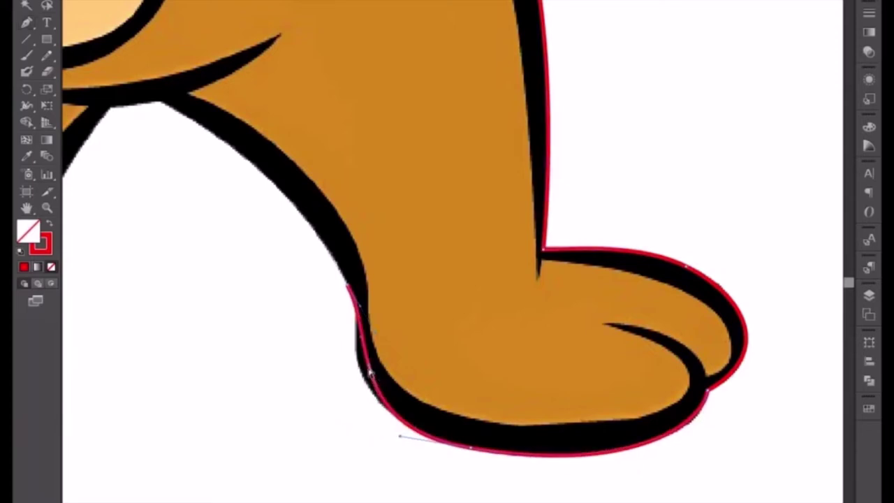
click(362, 368)
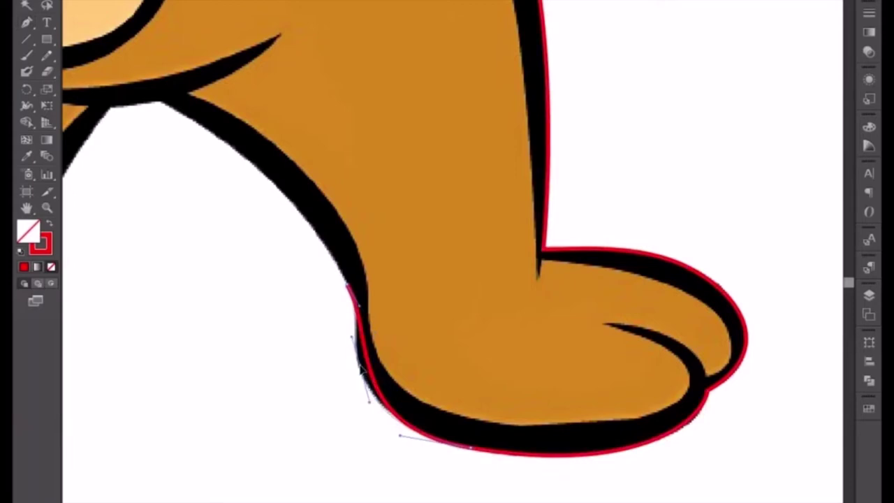
click(362, 369)
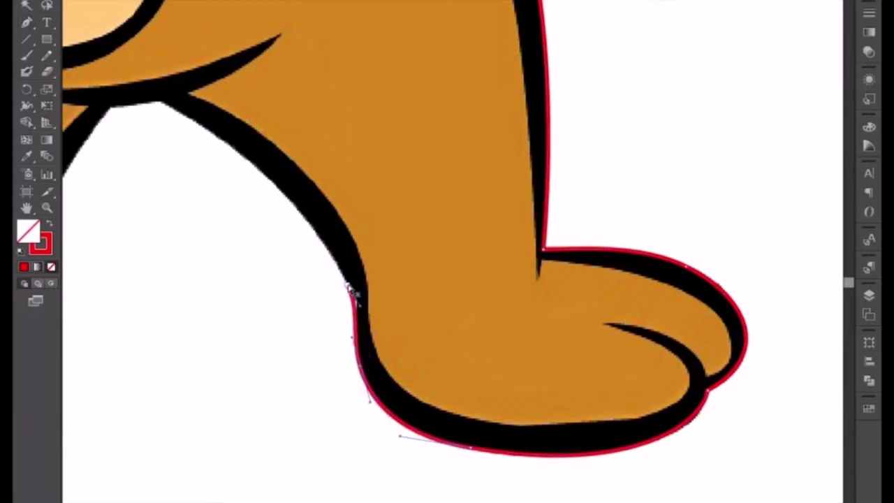
drag(276, 296, 517, 360)
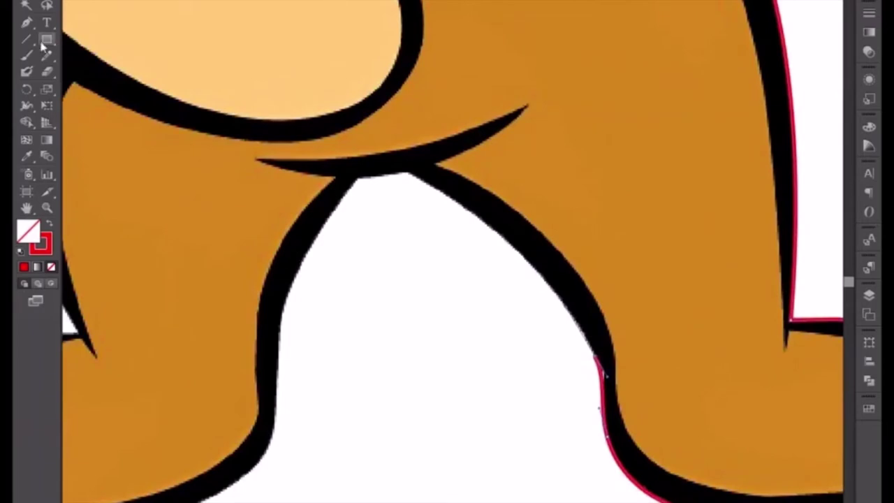
Trace the red path up the inner leg to a corner at the crotch apex and across the gap.
click(26, 33)
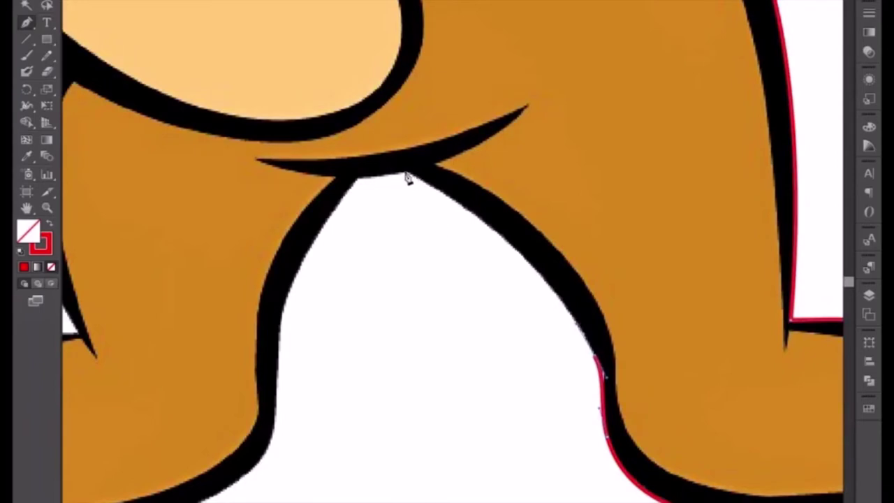
drag(409, 178, 323, 135)
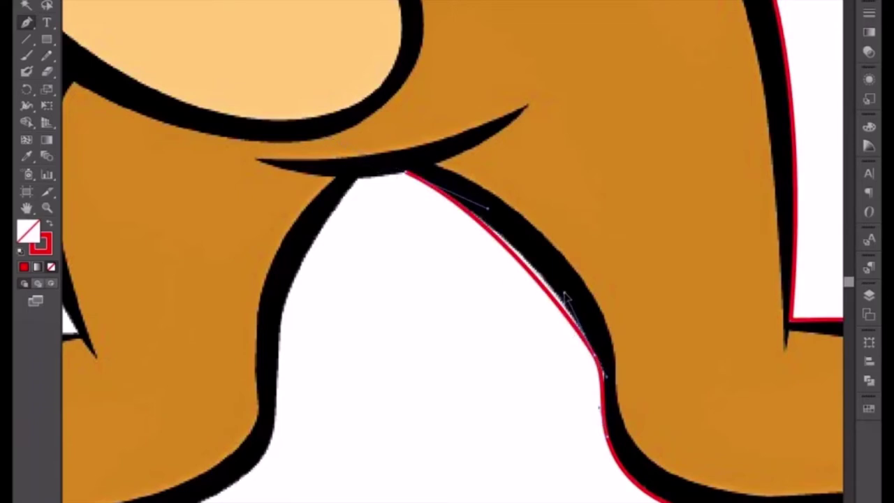
click(405, 174)
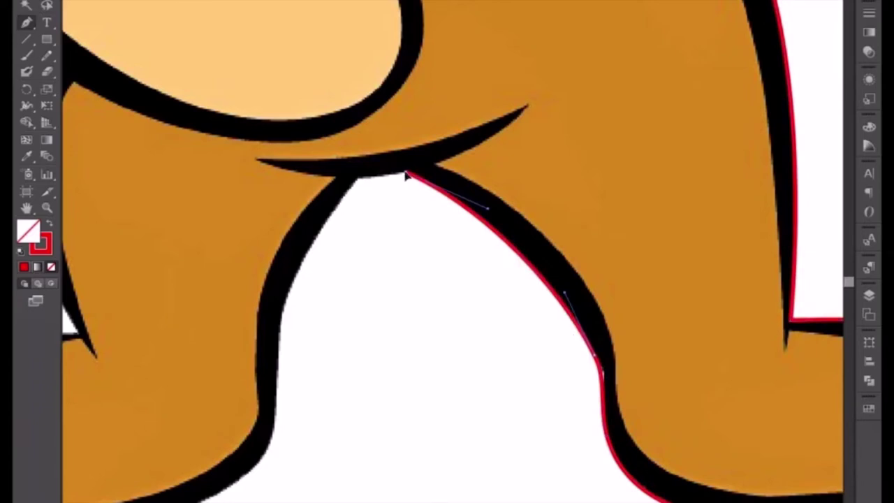
click(346, 179)
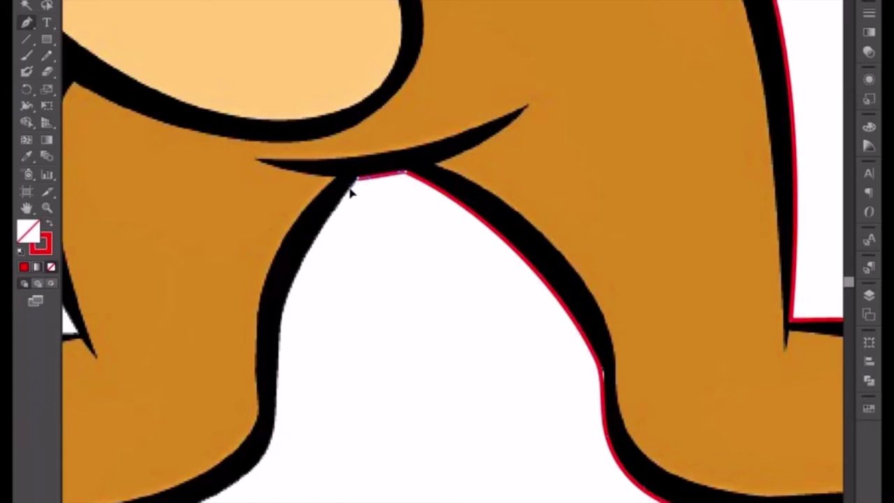
Add a curved anchor partway down the second leg's inner edge, replacing a misplaced one.
scroll(391, 259, down, 4)
scroll(391, 259, left, 5)
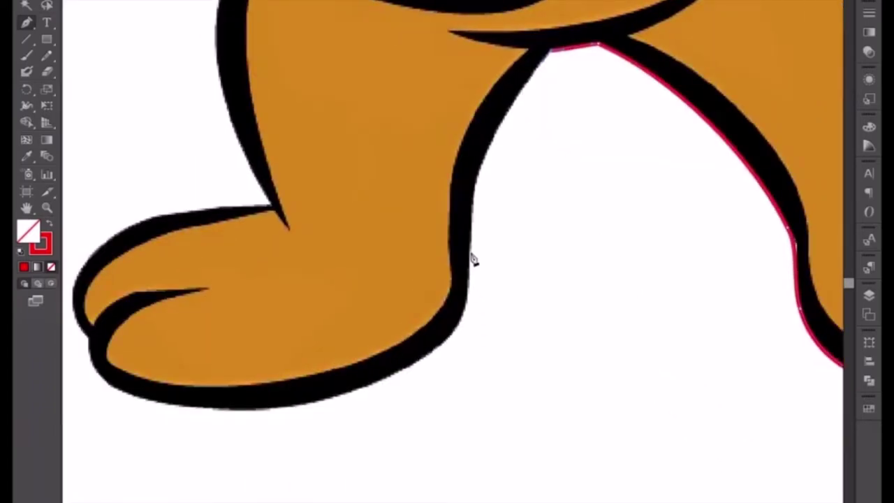
drag(474, 259, 469, 380)
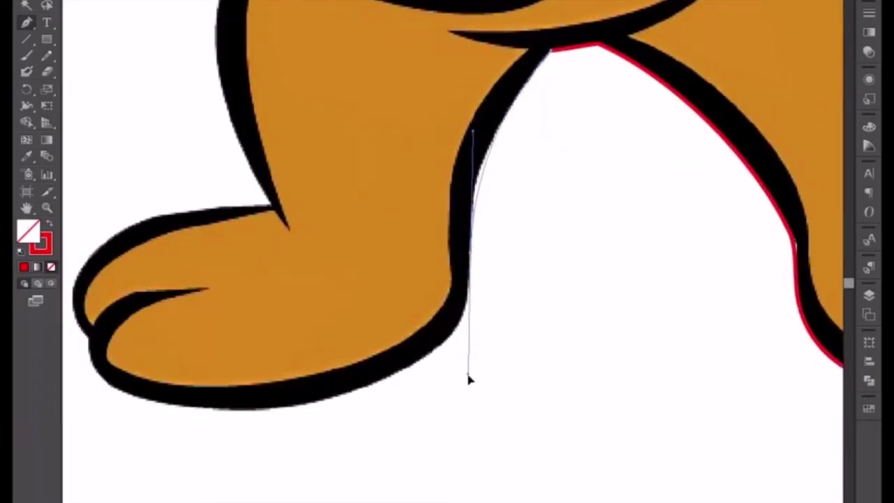
key(ctrl+z)
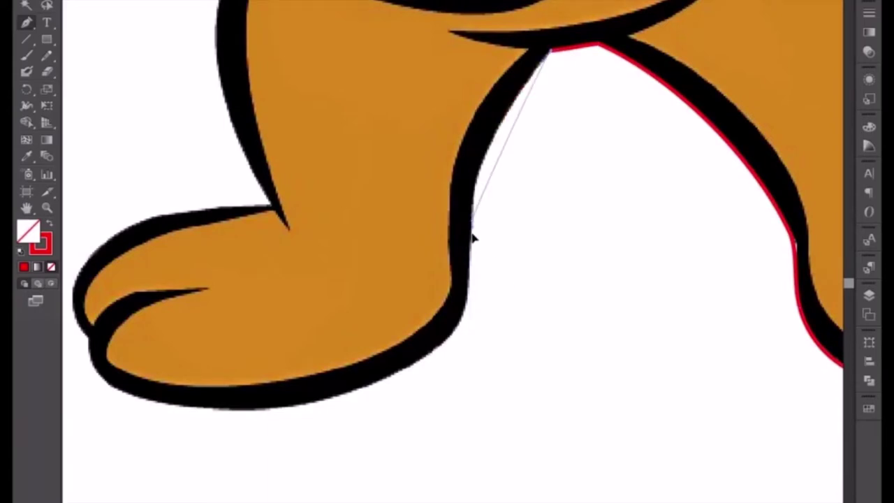
drag(473, 224, 471, 313)
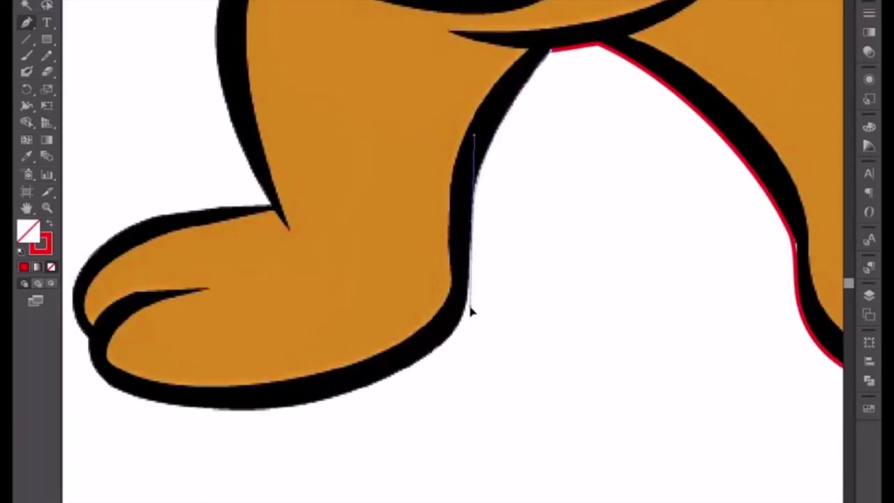
Trace the foot's sole with a curved anchor, then make it a corner for the turn.
mouse_move(353, 405)
mouse_down()
mouse_move(435, 364)
mouse_move(276, 403)
mouse_up()
drag(359, 387, 520, 415)
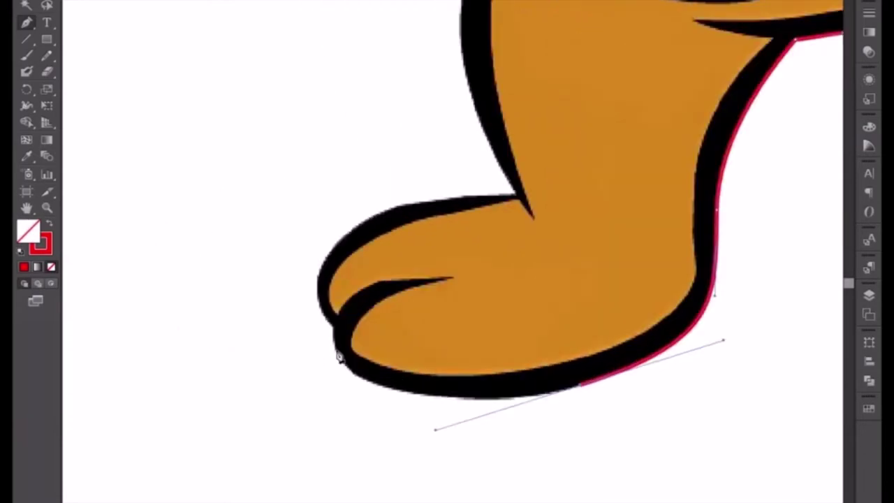
mouse_move(334, 325)
mouse_down()
mouse_move(343, 276)
mouse_move(351, 277)
mouse_up()
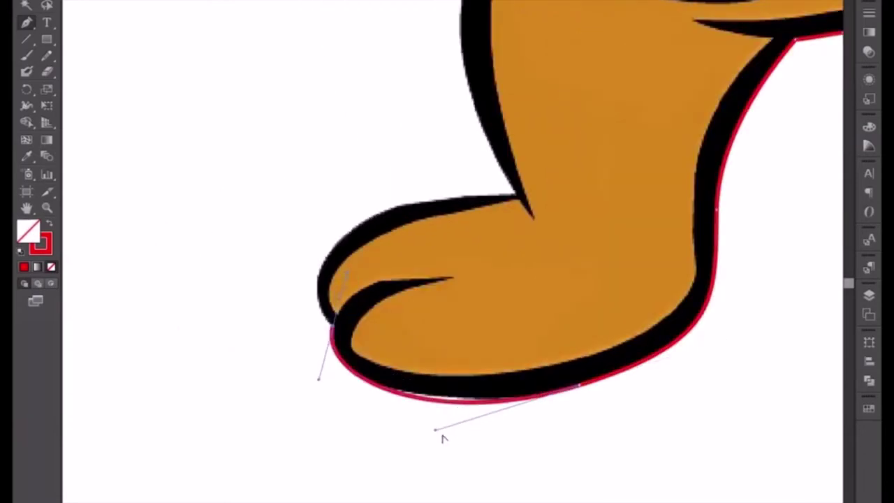
mouse_move(436, 433)
mouse_down()
mouse_move(445, 424)
mouse_move(436, 420)
mouse_up()
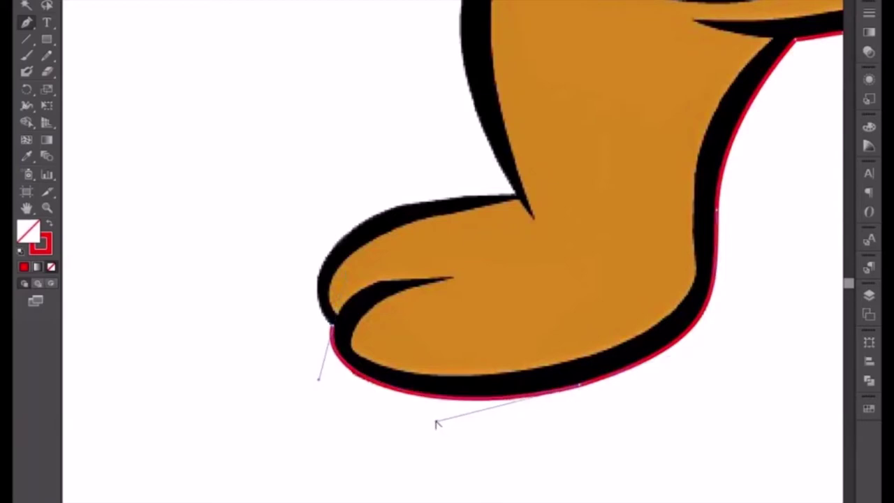
click(334, 327)
Curve the outline over the toe tip and along the foot's top to the ankle crease.
scroll(456, 356, up, 3)
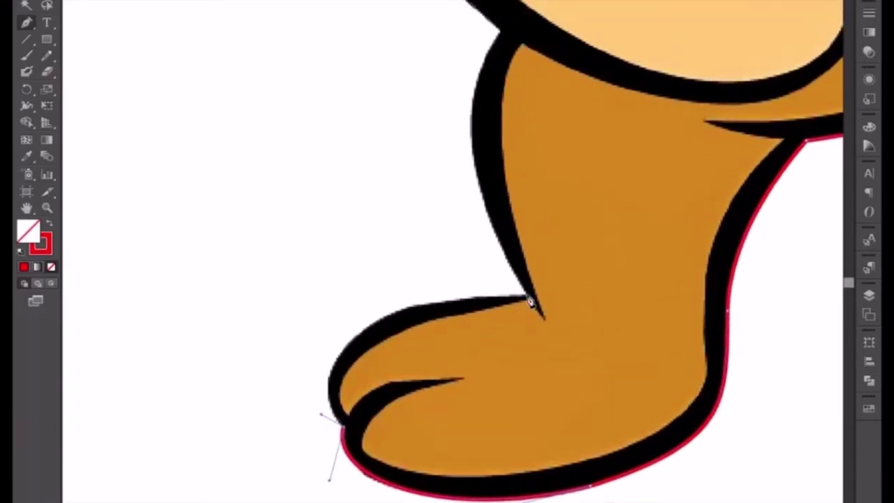
drag(529, 299, 667, 301)
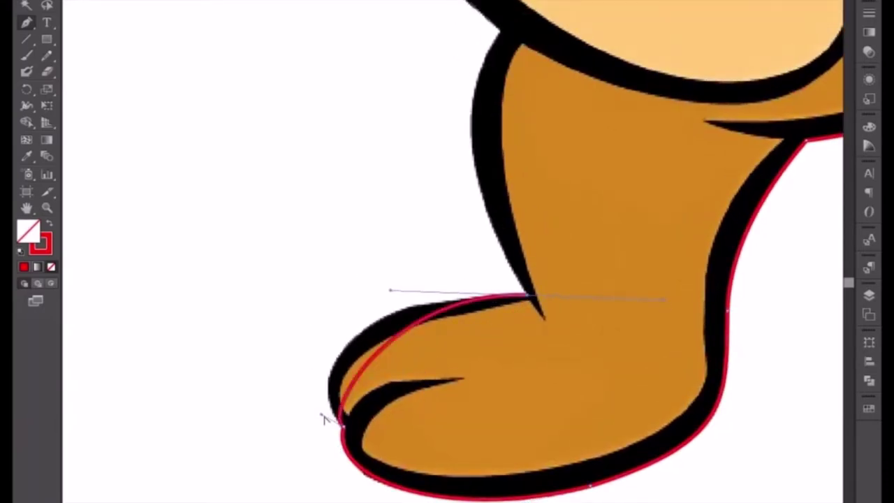
drag(323, 418, 286, 359)
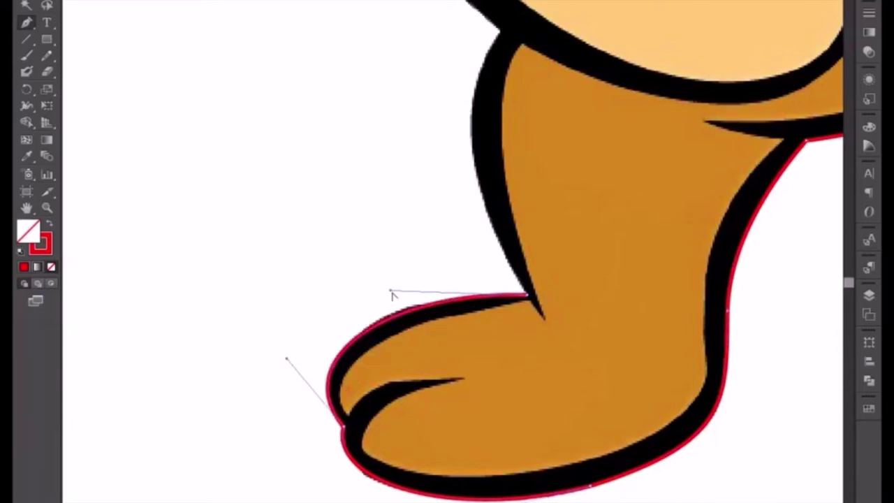
drag(391, 292, 389, 286)
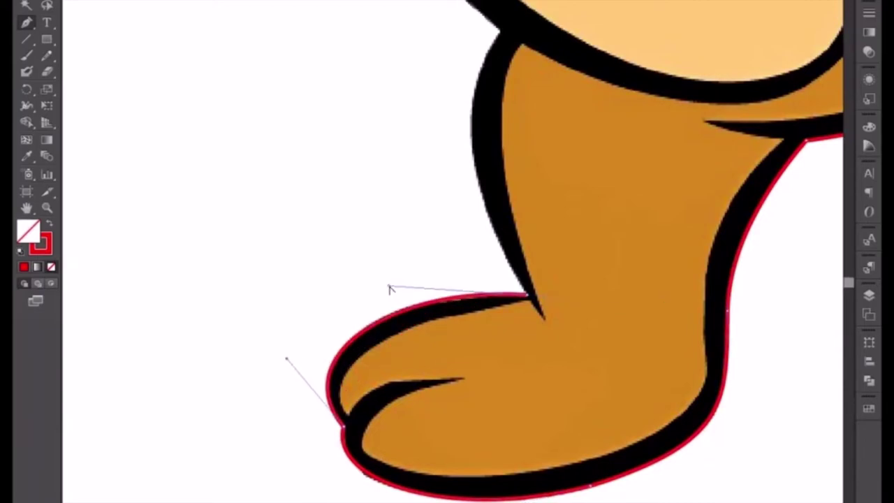
scroll(404, 299, up, 3)
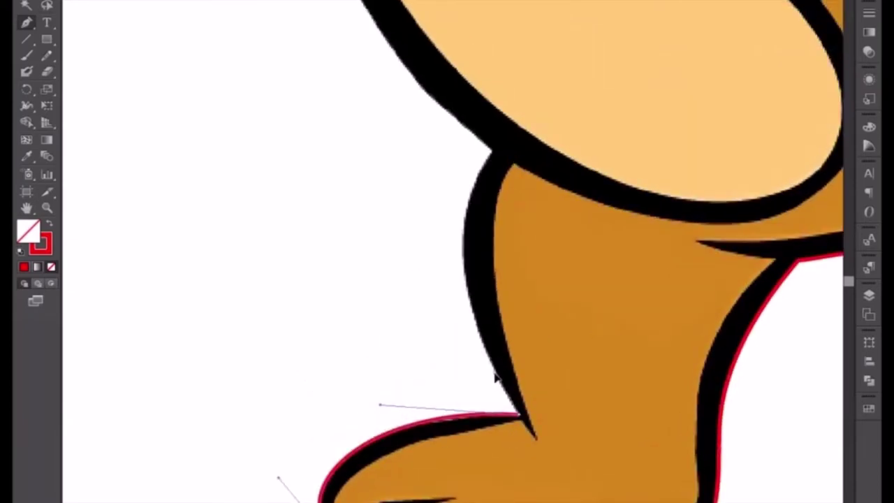
Anchor the path at the leg-belly junction, curving it along the back of the leg.
scroll(485, 412, up, 4)
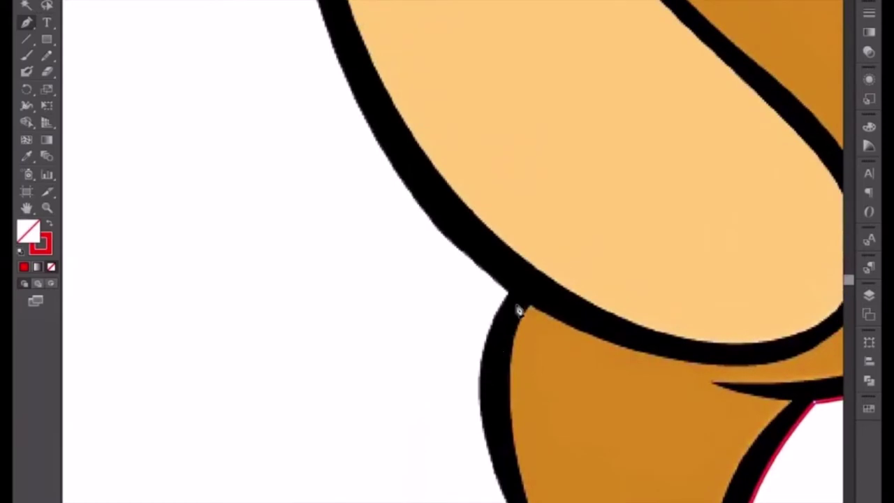
drag(508, 293, 560, 187)
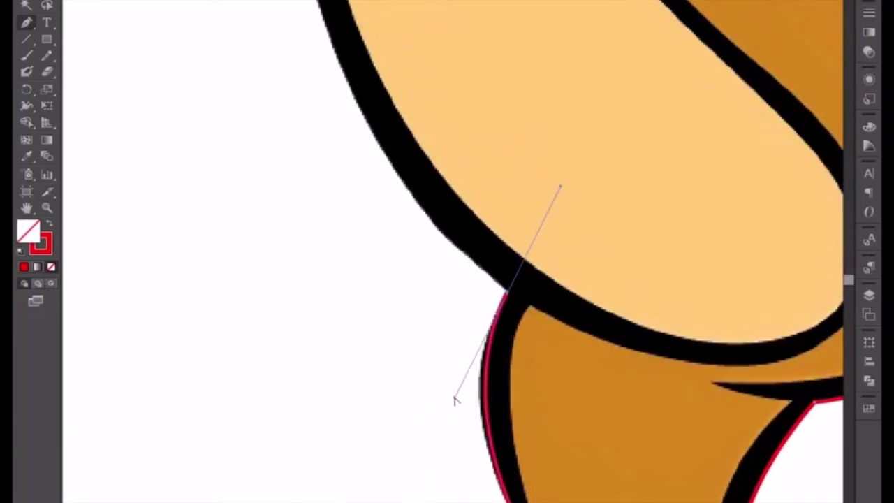
drag(455, 400, 445, 404)
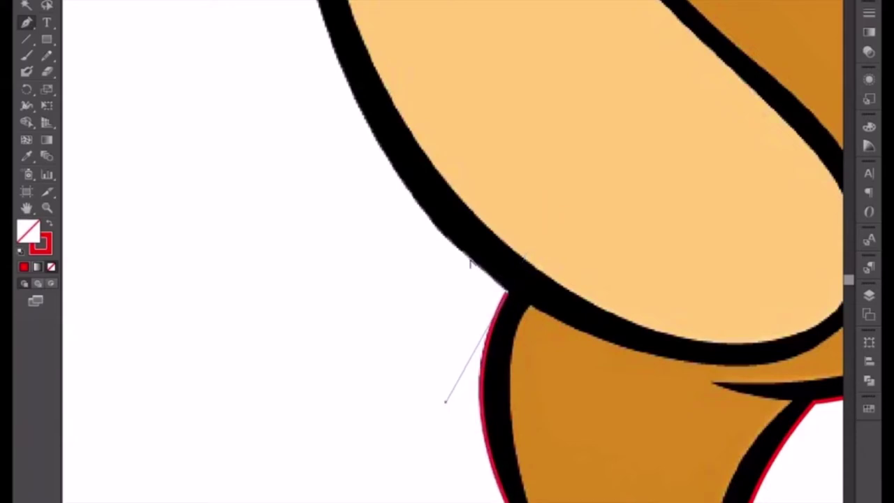
scroll(471, 264, down, 2)
scroll(472, 264, down, 2)
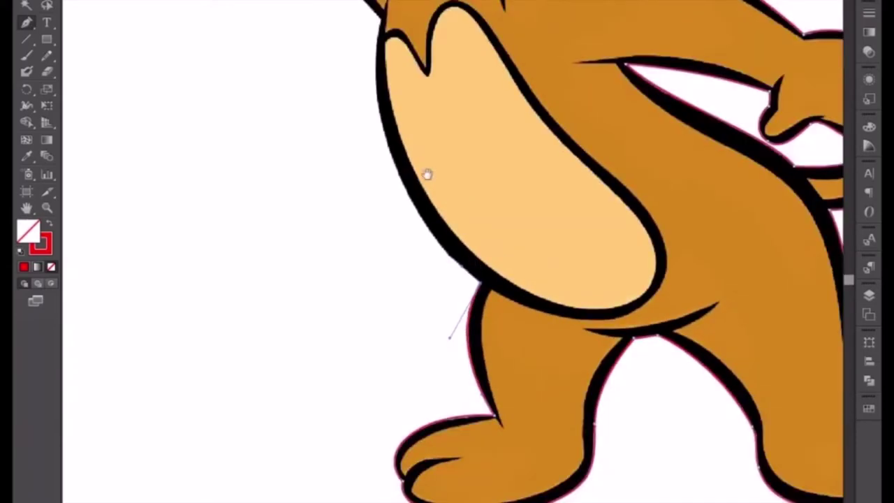
scroll(425, 174, up, 3)
Add a curved anchor on Jerry's chest edge and convert it to a corner.
drag(424, 174, 502, 415)
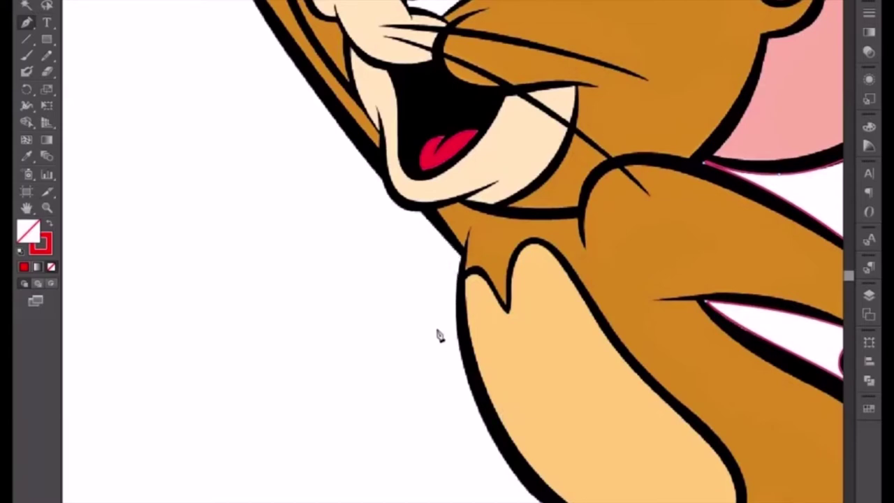
drag(462, 259, 487, 100)
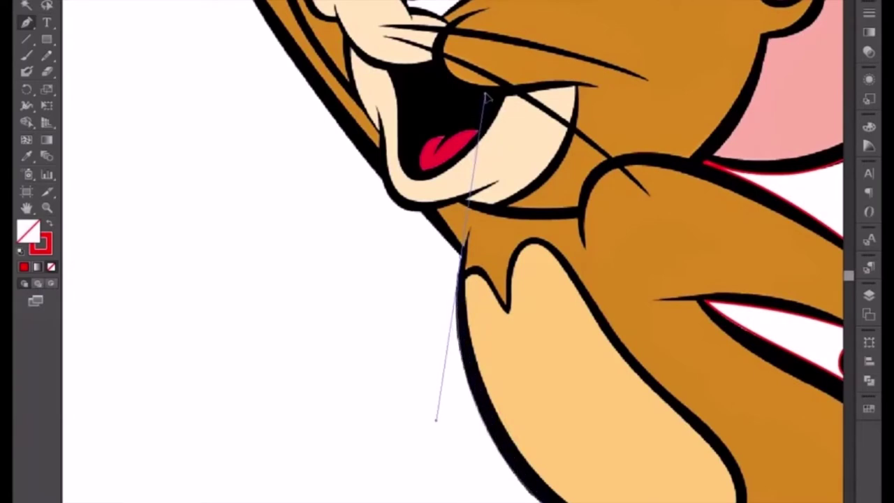
drag(489, 100, 488, 98)
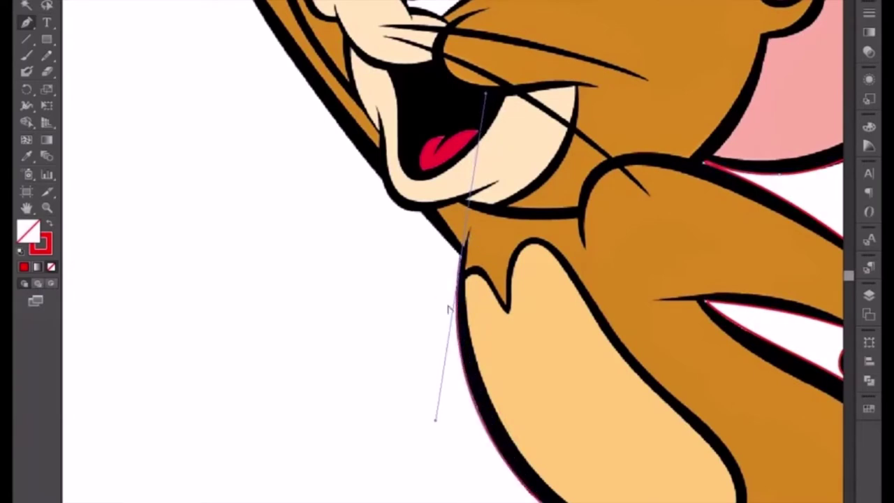
click(463, 262)
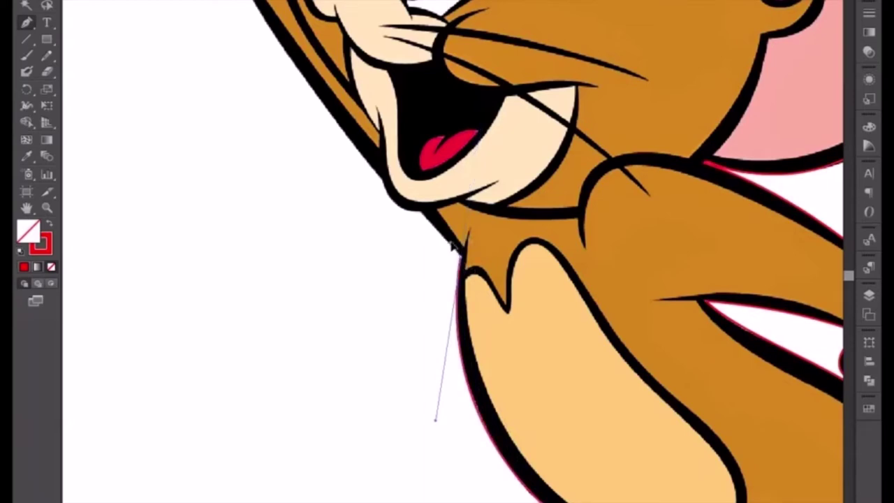
Trace from the chest-neck corner along the chin up under the mouth, redoing a misdrawn segment.
scroll(421, 236, up, 2)
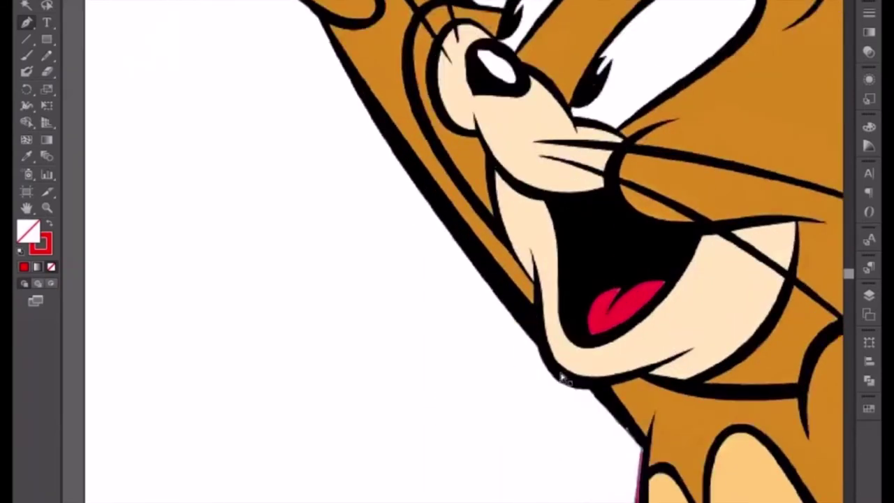
scroll(618, 437, up, 3)
drag(619, 436, 519, 380)
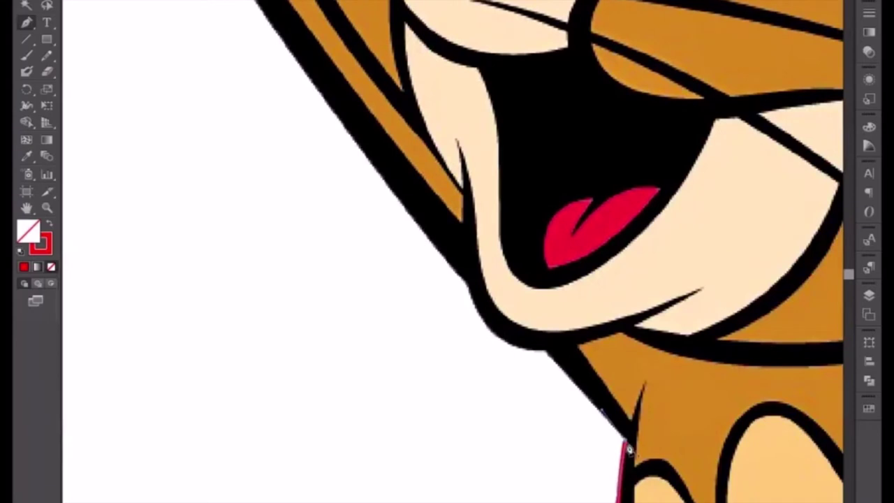
click(629, 445)
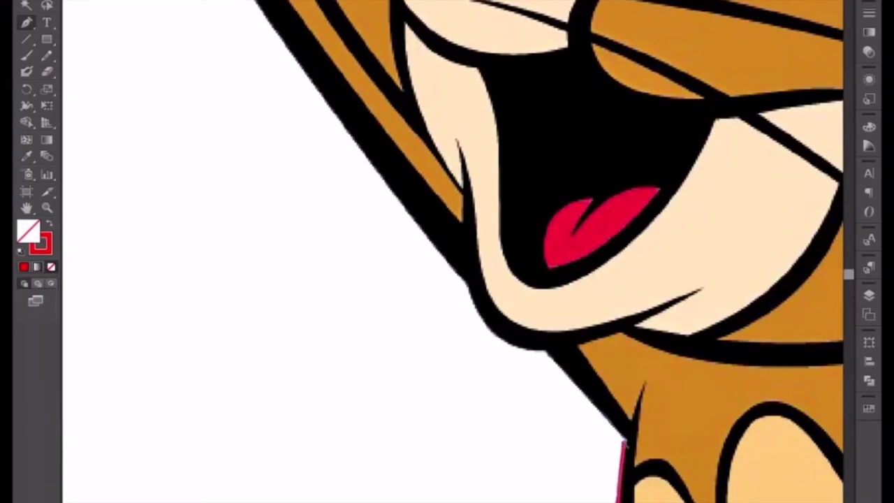
click(546, 354)
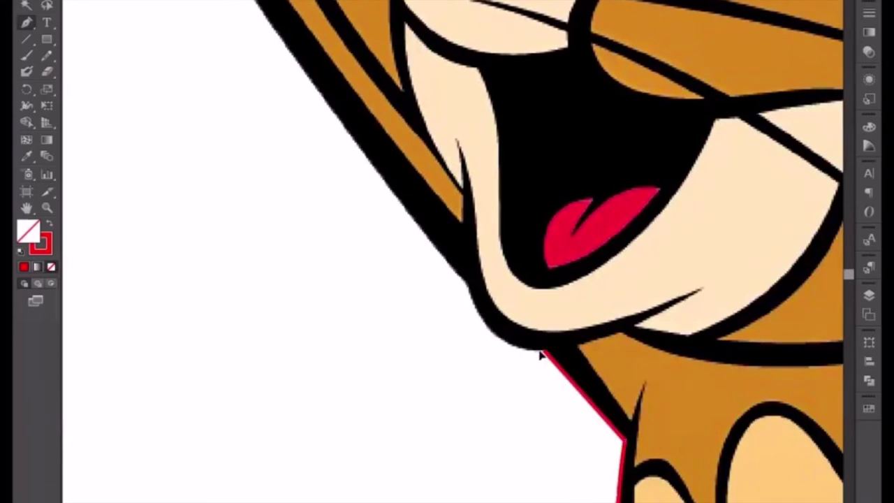
mouse_move(447, 308)
mouse_down()
mouse_move(552, 416)
mouse_move(539, 324)
mouse_up()
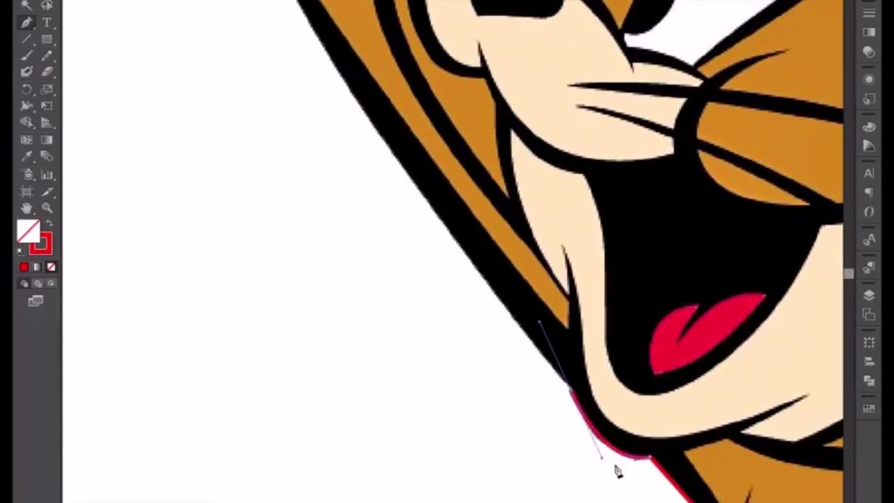
key(ctrl+z)
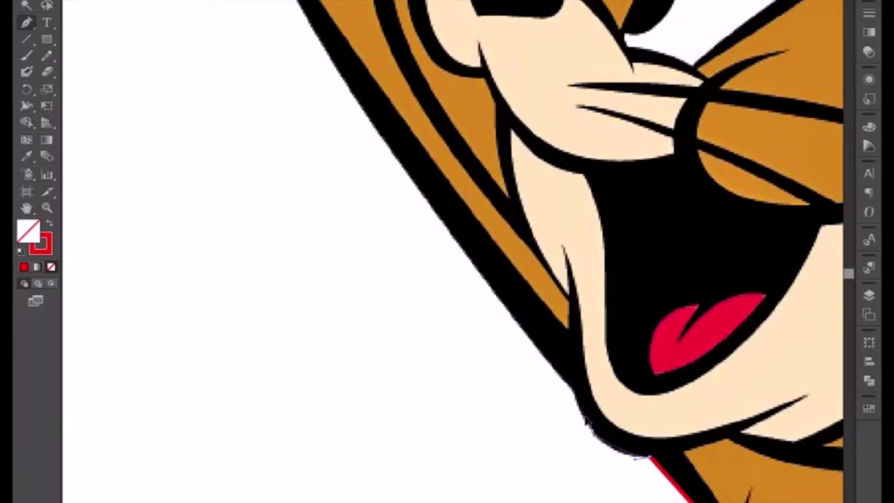
click(593, 434)
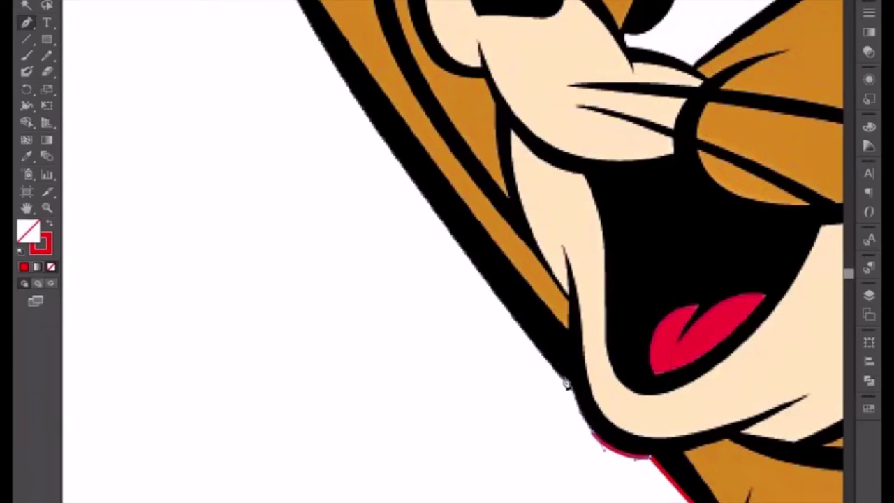
click(559, 374)
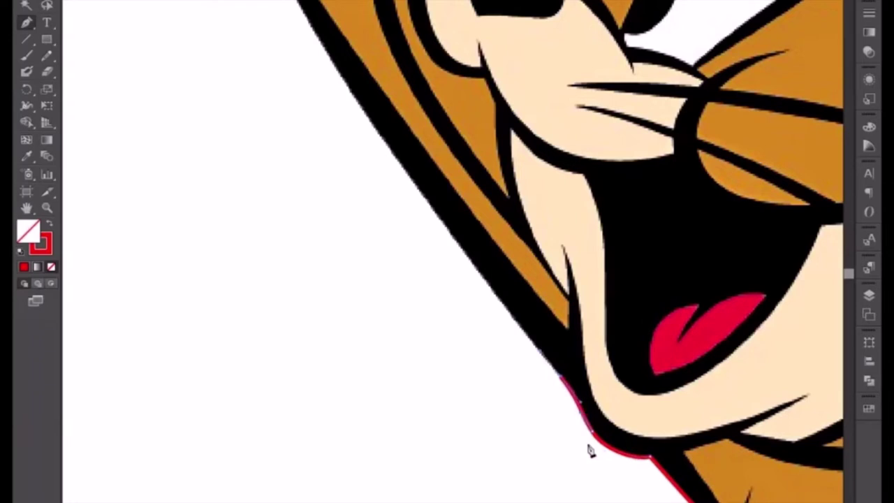
drag(458, 344, 488, 394)
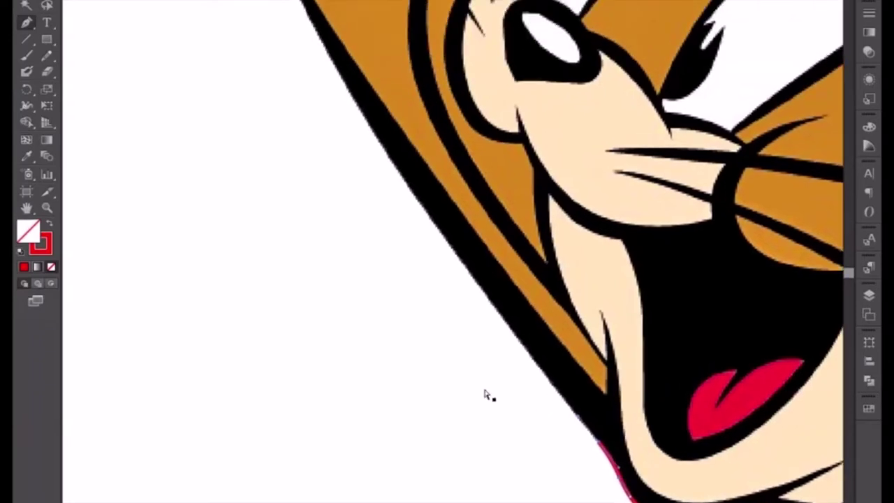
Place anchors along the raised arm's lower edge, curving up to the hand's underside.
scroll(487, 395, down, 2)
drag(420, 244, 487, 351)
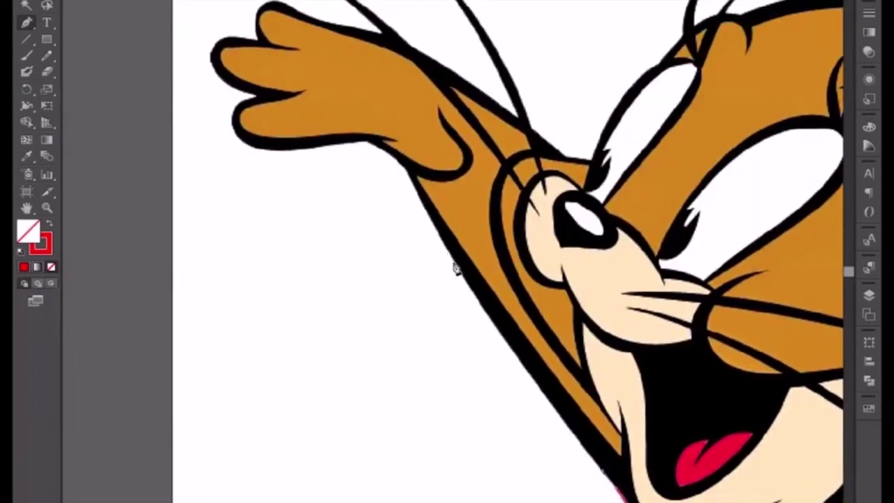
drag(485, 318, 412, 195)
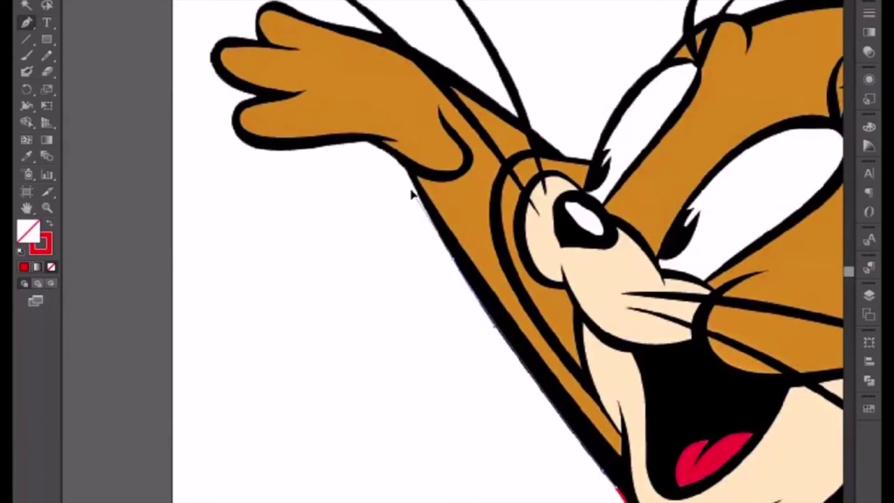
click(410, 193)
key(ctrl+plus)
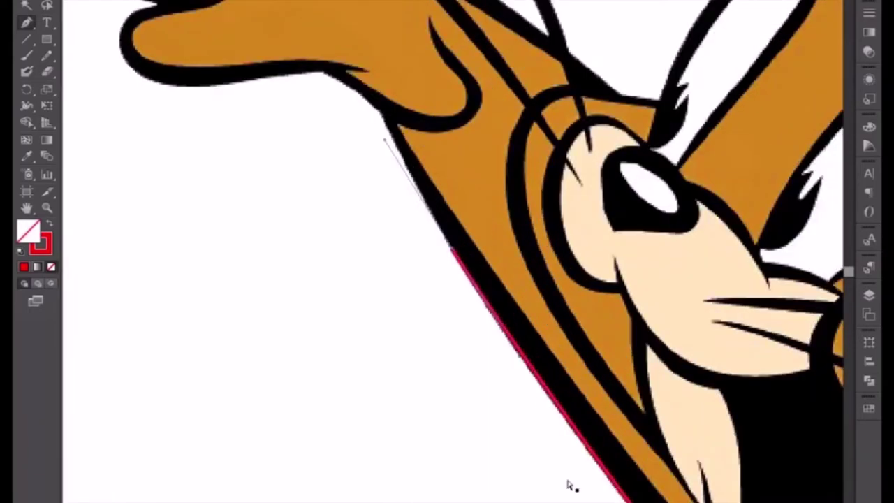
click(524, 373)
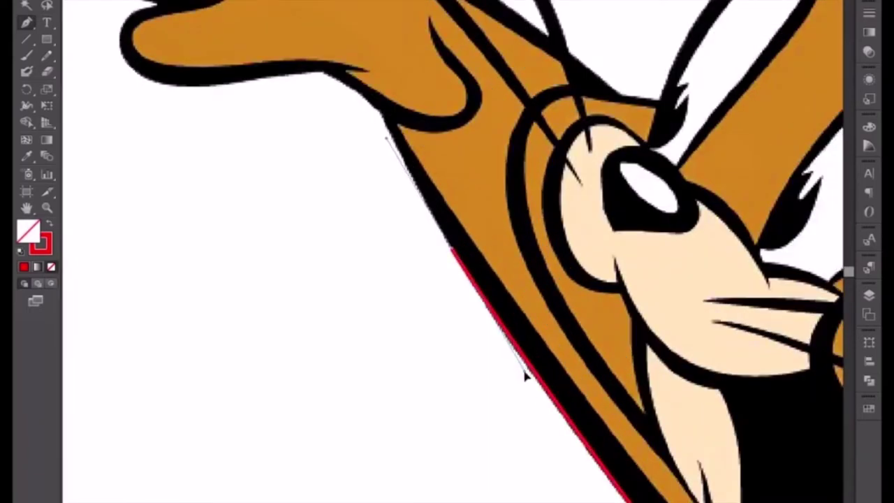
drag(429, 261, 523, 415)
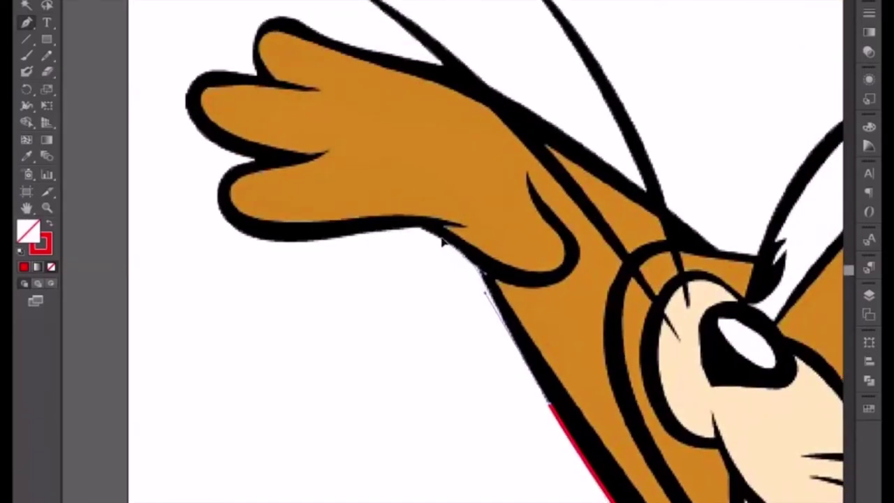
click(463, 255)
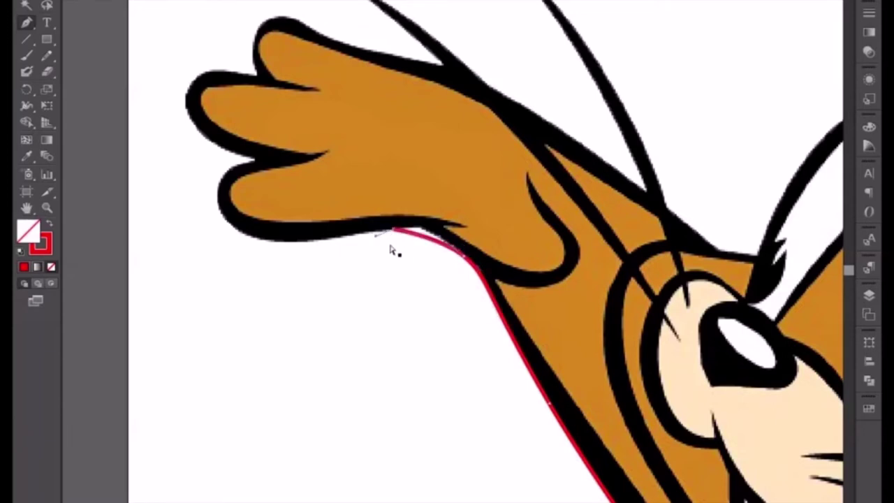
drag(400, 236, 365, 238)
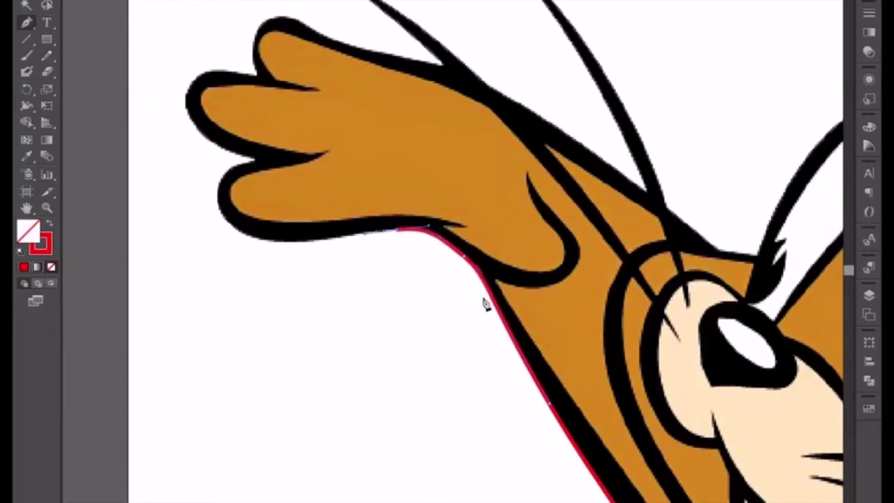
drag(331, 271, 436, 324)
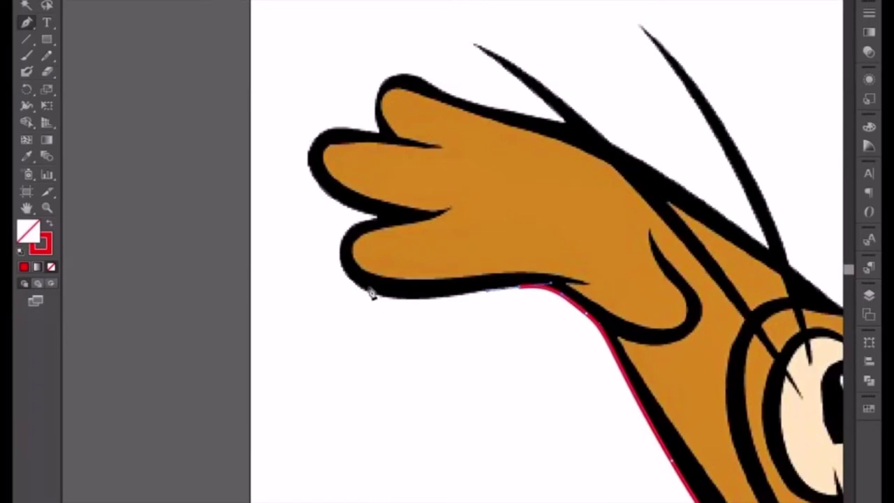
Curve the outline around the lower finger with a sharp corner at the finger gap.
drag(375, 219, 474, 193)
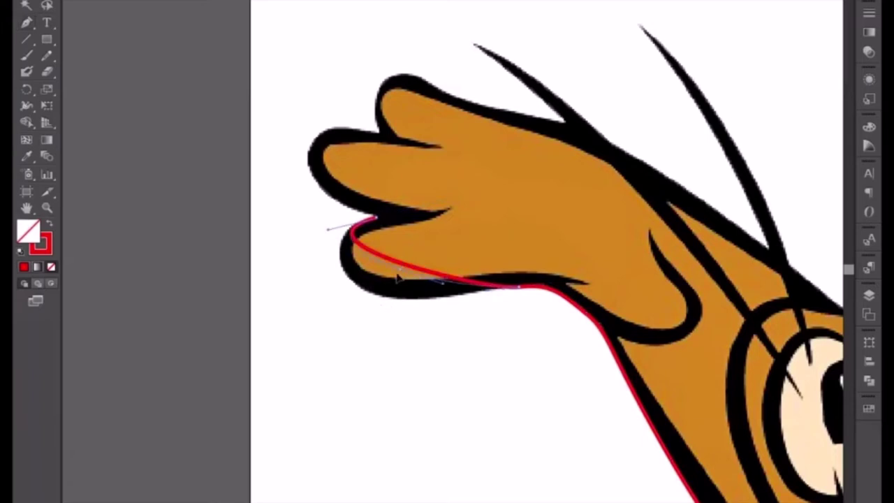
mouse_move(377, 292)
mouse_down()
mouse_move(419, 299)
mouse_move(374, 297)
mouse_up()
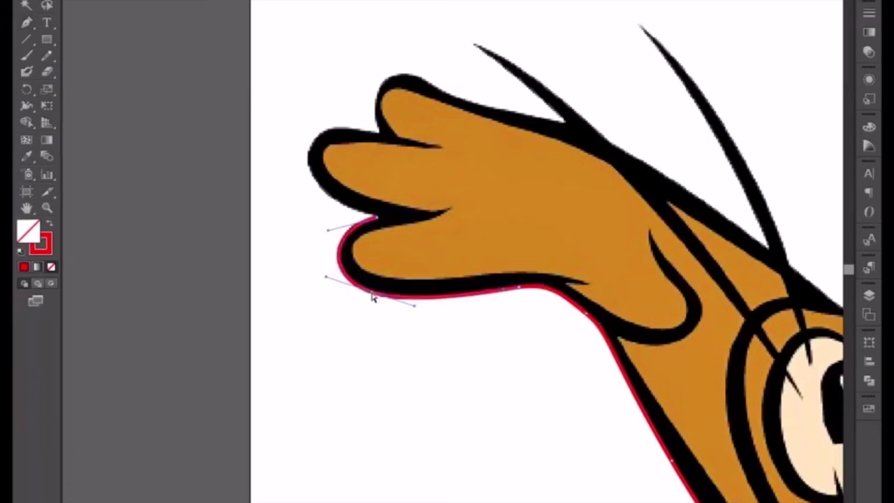
click(378, 221)
key(p)
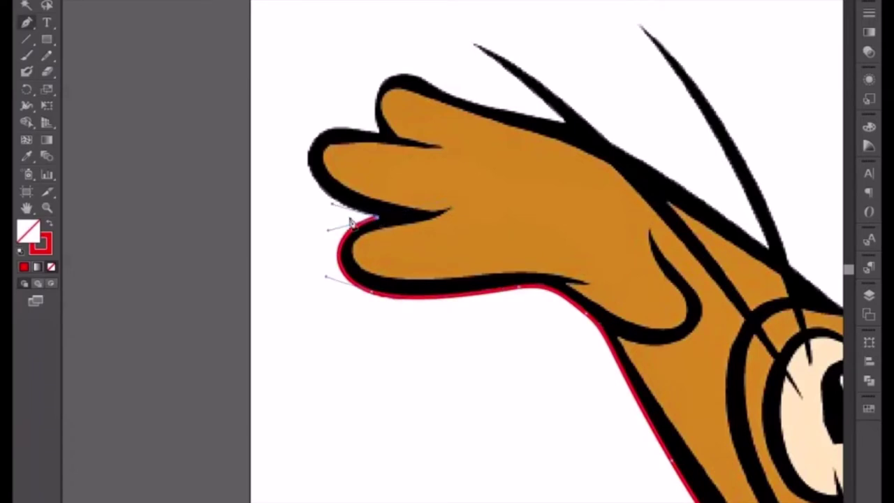
Wrap the path around the upper fingertip and along the hand's top, then deselect it.
mouse_move(388, 184)
mouse_down()
mouse_move(461, 295)
mouse_move(529, 284)
mouse_up()
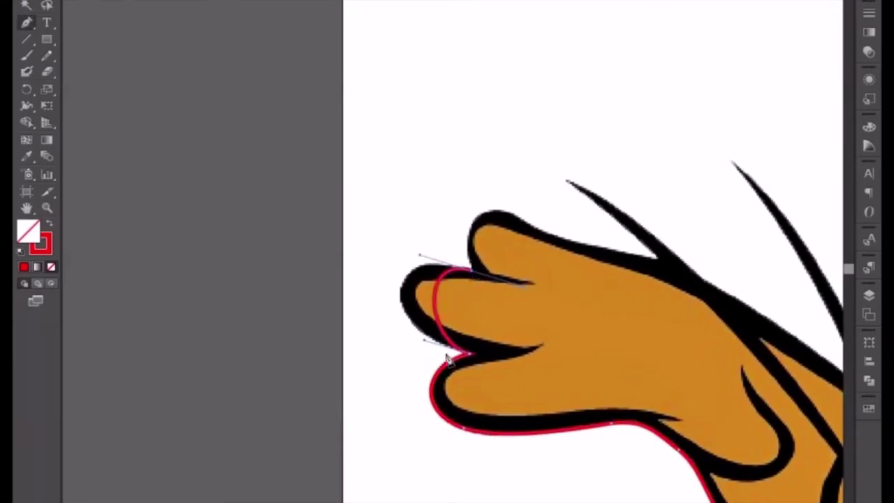
drag(424, 344, 349, 316)
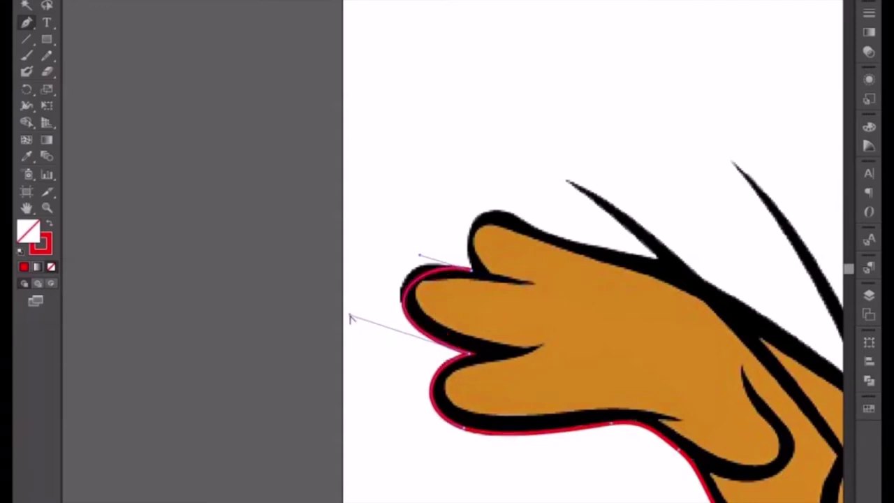
drag(421, 258, 403, 240)
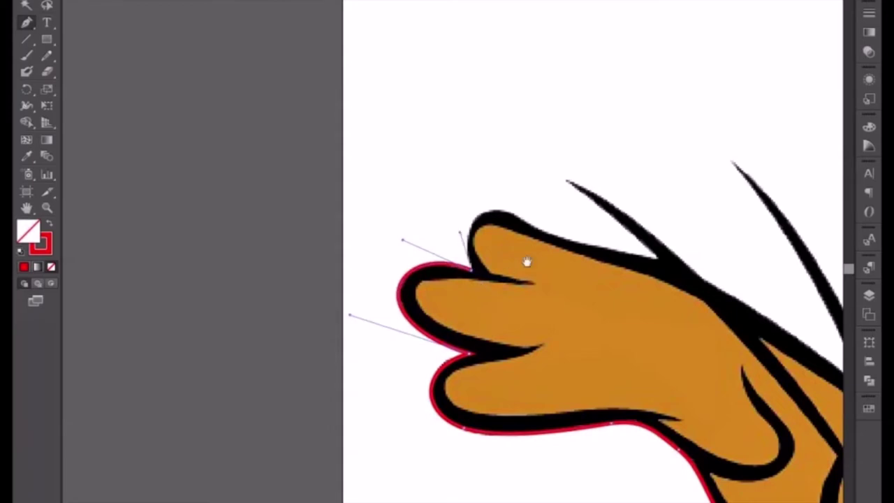
drag(527, 262, 408, 330)
drag(421, 288, 463, 308)
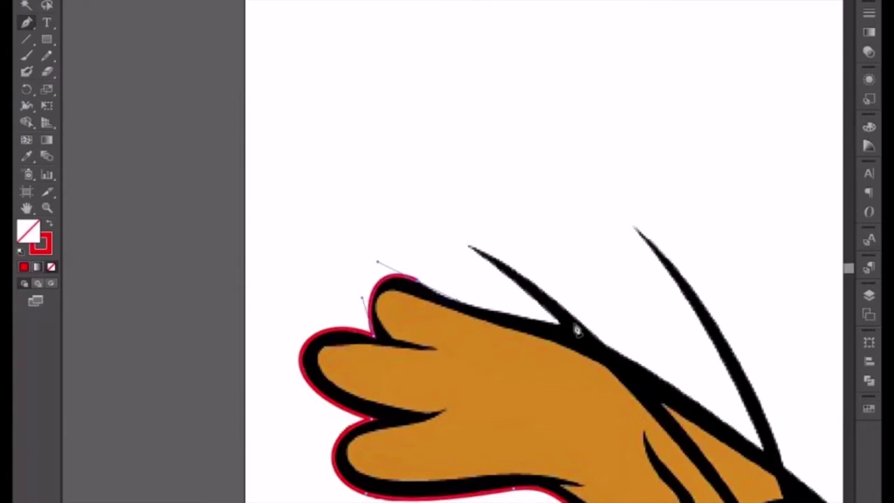
drag(561, 324, 624, 336)
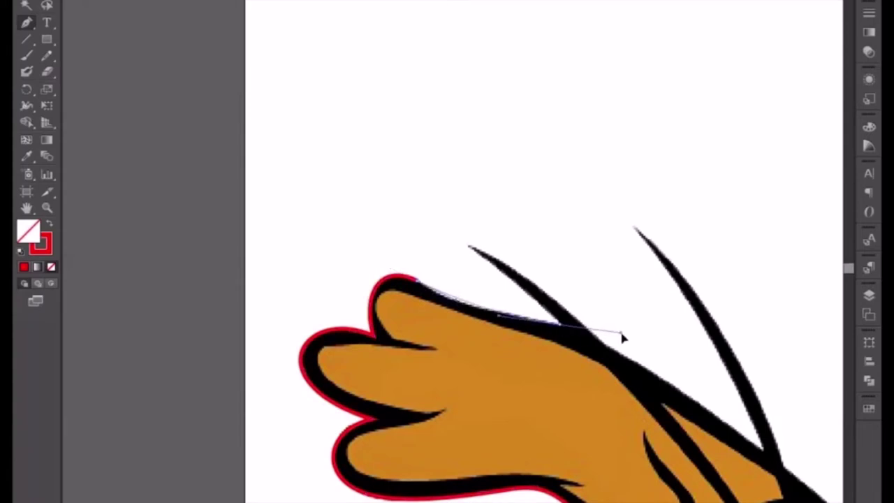
ctrl+click(459, 307)
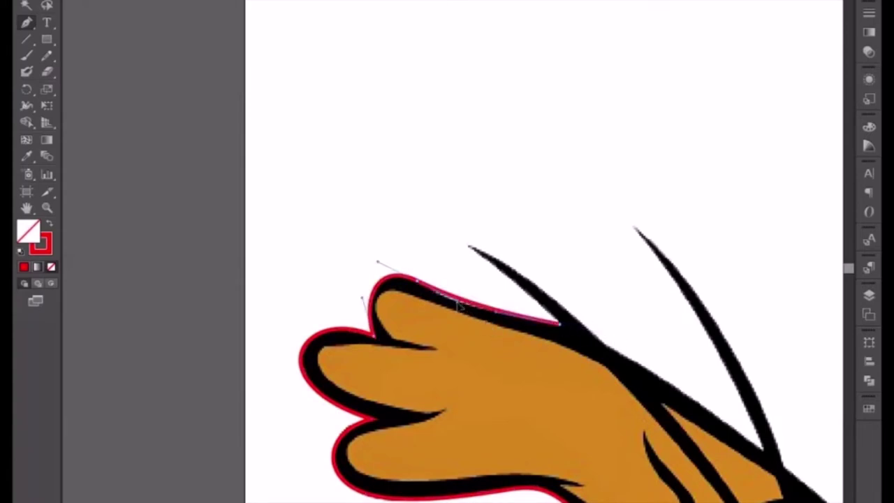
key(ctrl+shift+a)
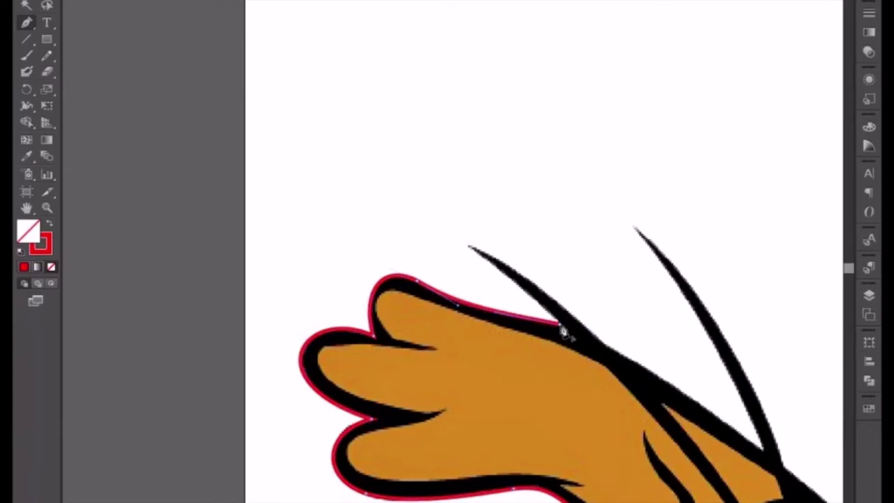
key(ctrl+minus)
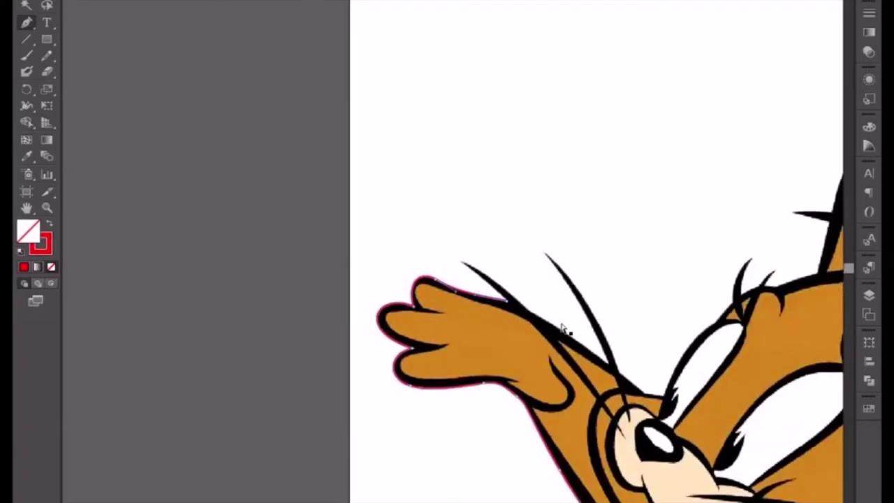
Trace up the whisker edge to a sharp-cornered tip and curve down its other edge.
scroll(565, 330, up, 1)
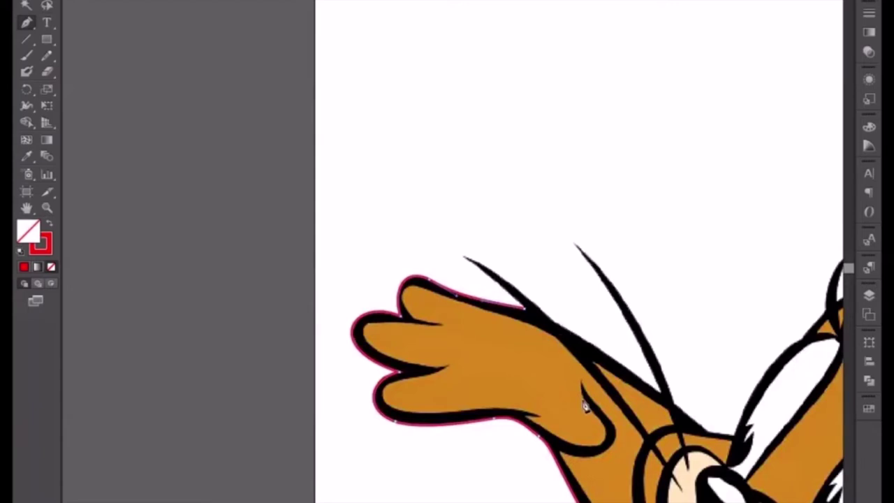
drag(691, 440, 539, 360)
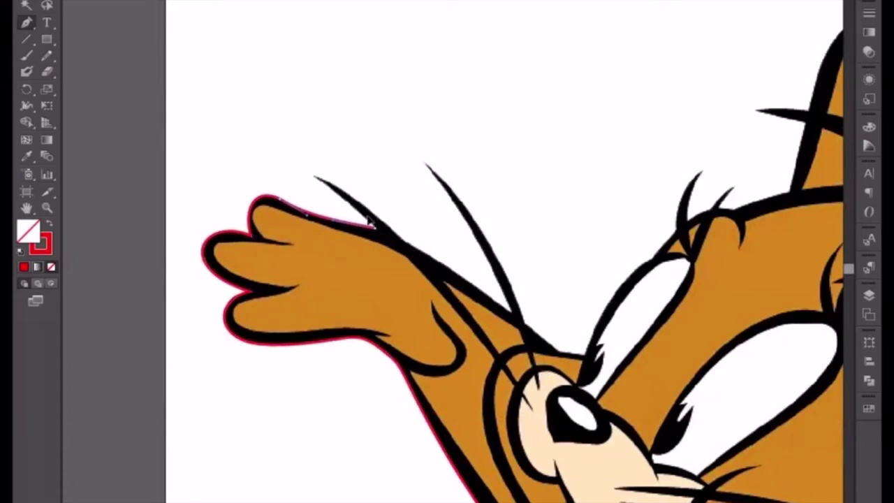
click(298, 173)
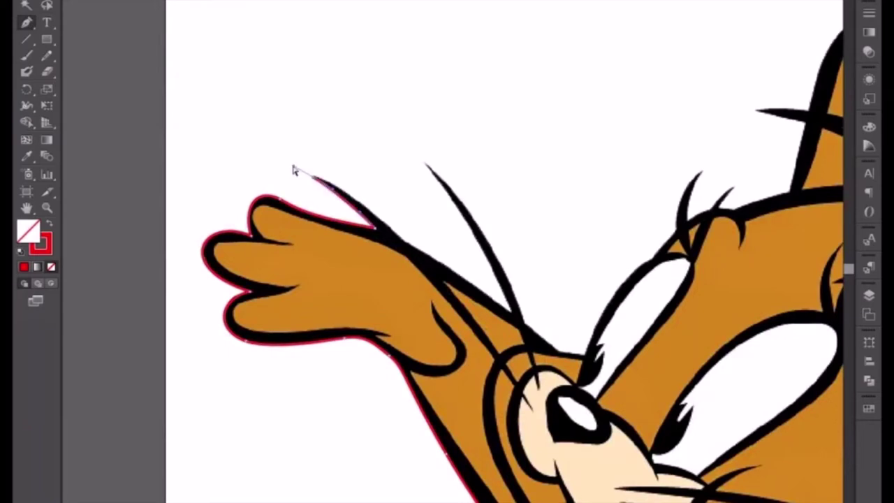
key(ctrl+plus)
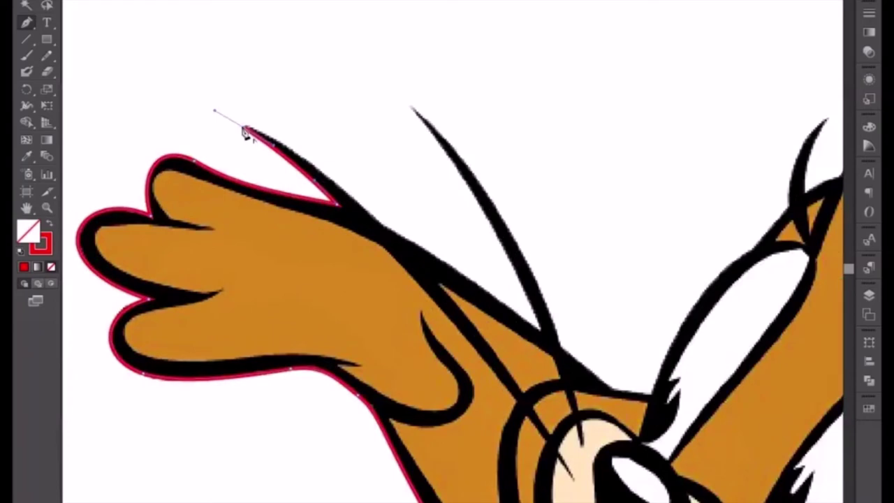
click(245, 131)
drag(371, 214, 399, 246)
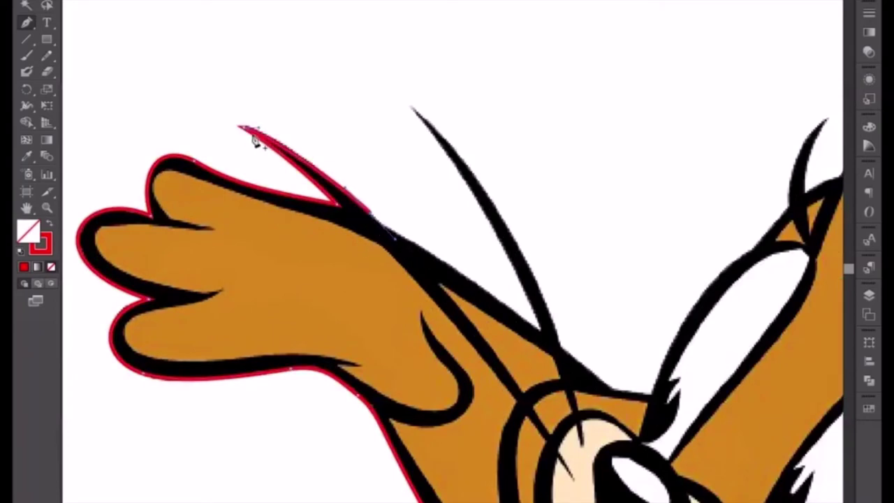
Redo the final segment up to the whisker tip, making the tip a sharp corner.
drag(253, 144, 444, 312)
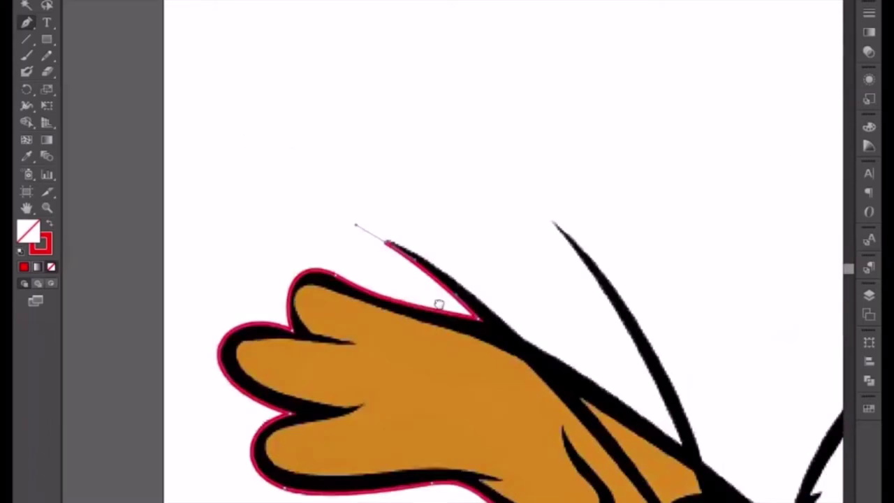
scroll(442, 312, up, 2)
key(ctrl+z)
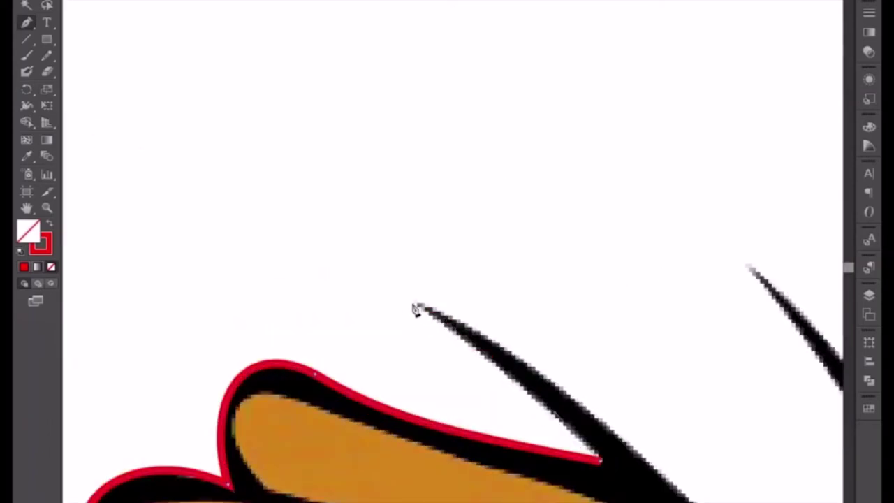
key(ctrl+shift+z)
key(ctrl+z)
drag(416, 306, 371, 276)
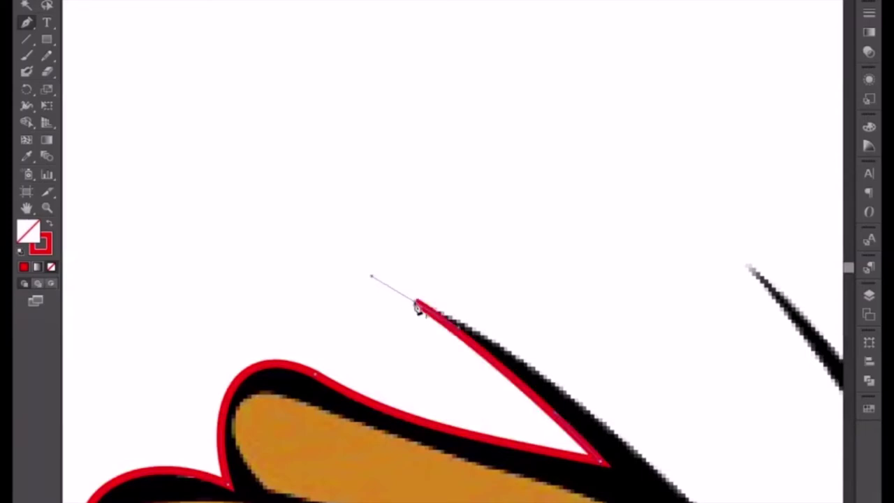
alt+click(417, 308)
scroll(419, 314, down, 2)
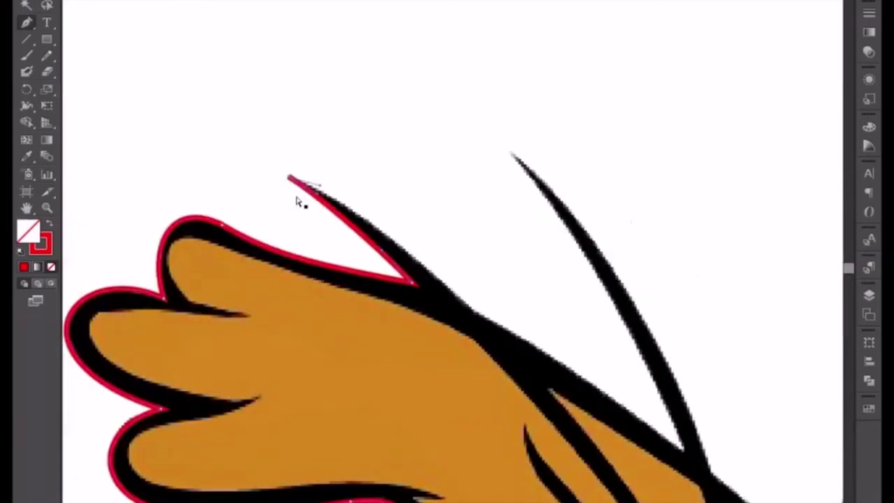
Trace down the whisker's lower edge and along the arm top, then curve up the second whisker.
drag(355, 281, 260, 212)
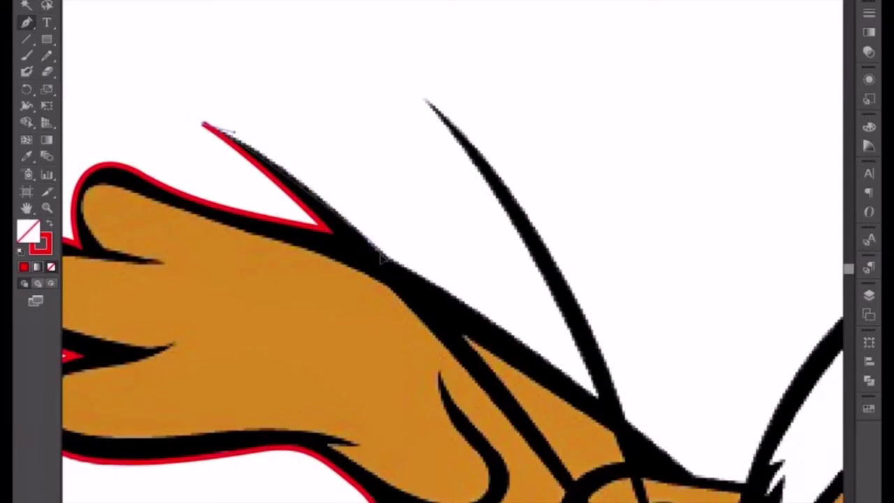
drag(369, 240, 396, 271)
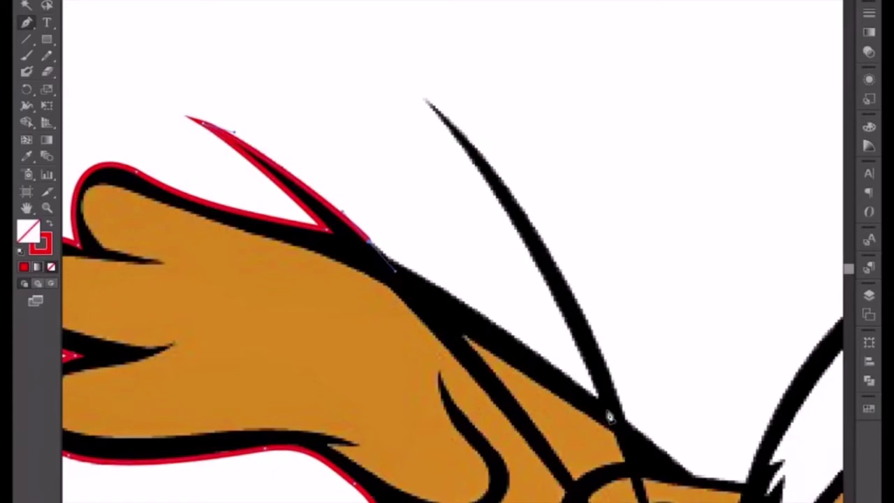
mouse_move(598, 397)
mouse_down()
mouse_move(651, 461)
mouse_move(675, 463)
mouse_up()
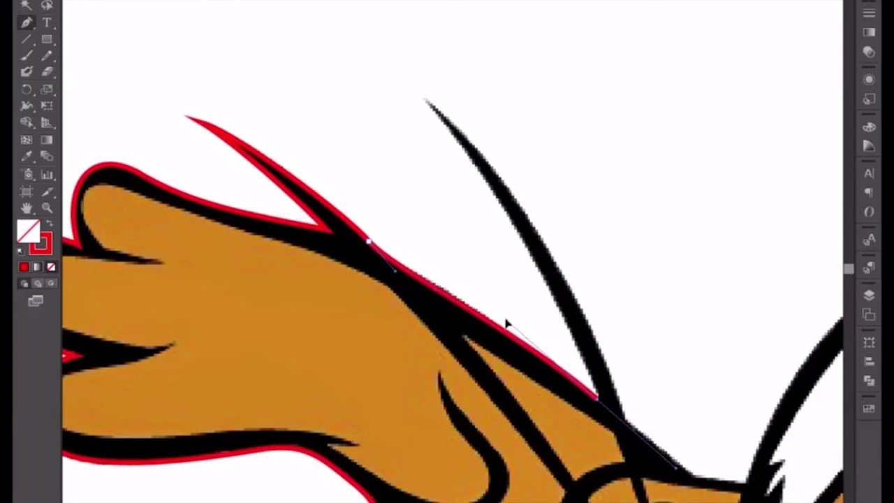
drag(518, 331, 493, 305)
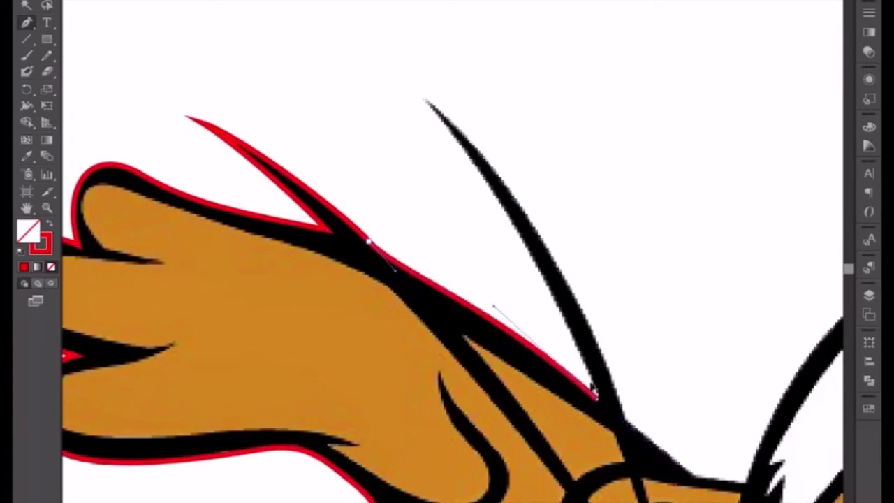
key(ctrl+minus)
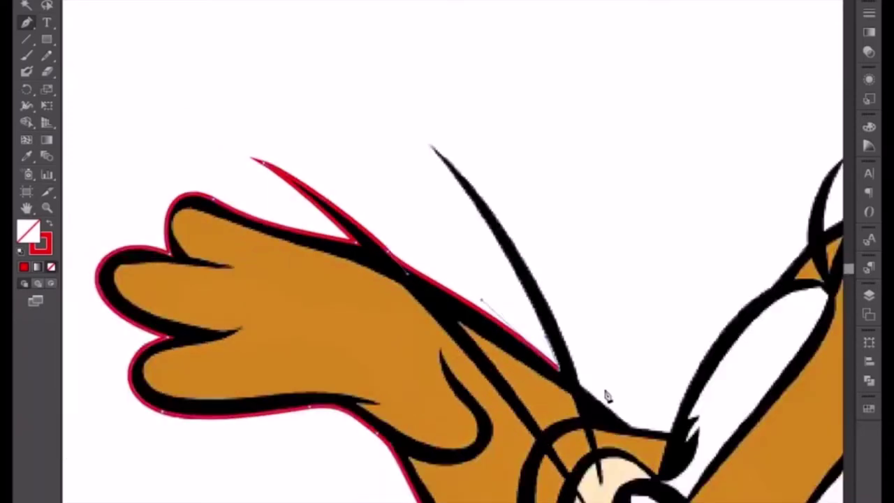
drag(429, 149, 338, 43)
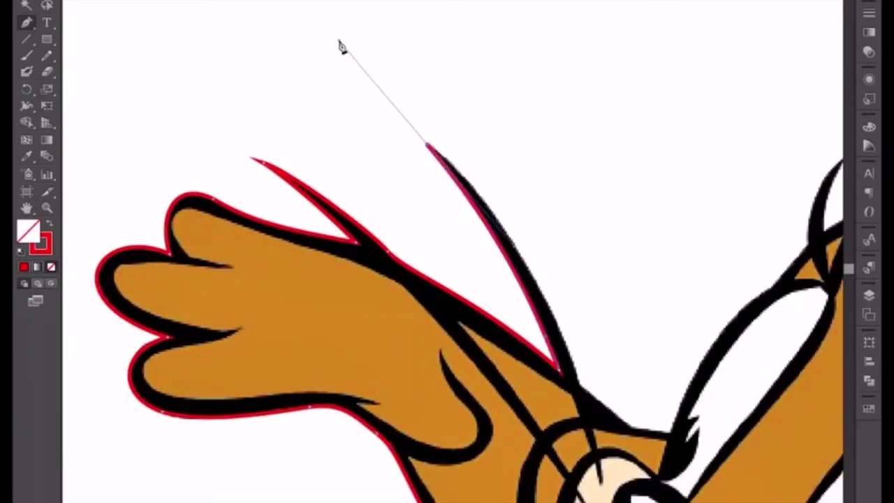
Add a curved point at the whisker base, convert it to a sharp corner, and deselect.
click(428, 147)
scroll(525, 260, down, 3)
key(ctrl+plus)
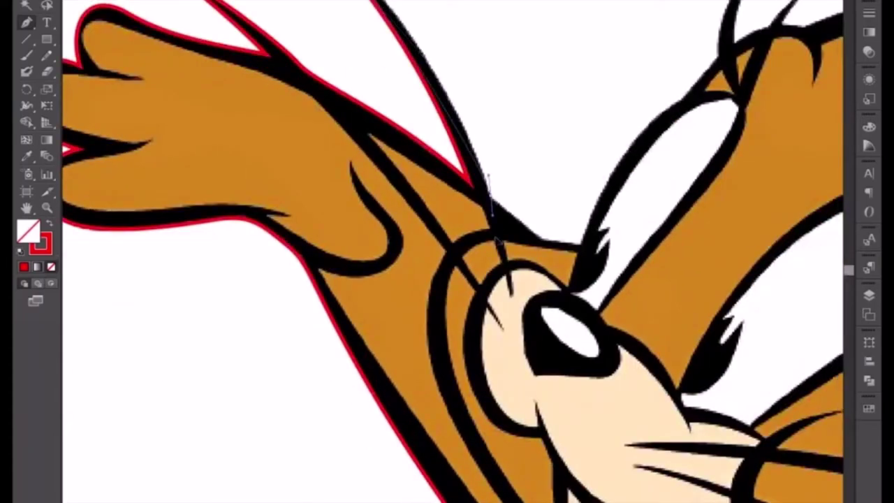
mouse_move(494, 241)
mouse_down()
mouse_move(542, 346)
mouse_move(534, 335)
mouse_up()
scroll(433, 189, up, 3)
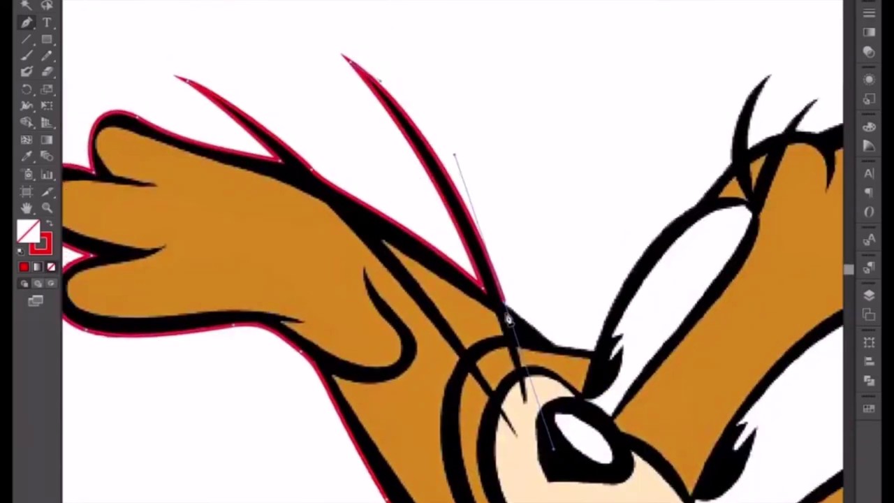
key(ctrl+plus)
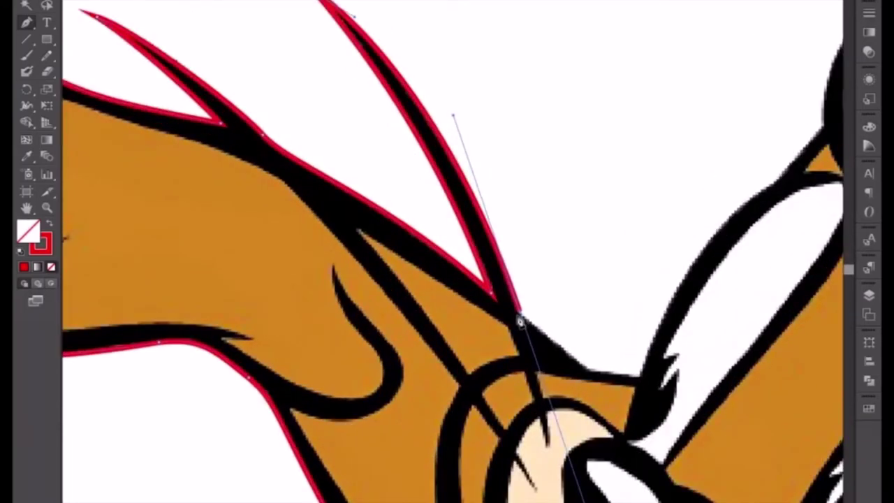
click(521, 316)
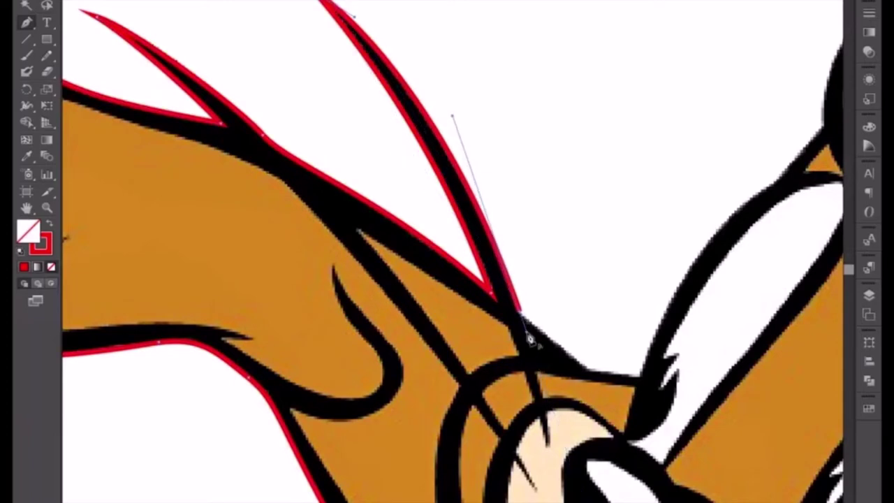
click(601, 378)
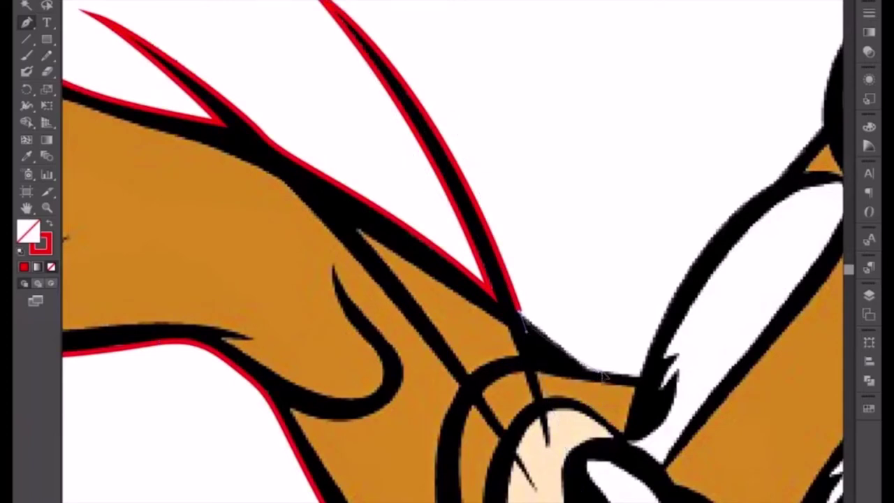
Resume the path past the nose and along the eye's upper edge, undoing misplaced segments.
click(522, 318)
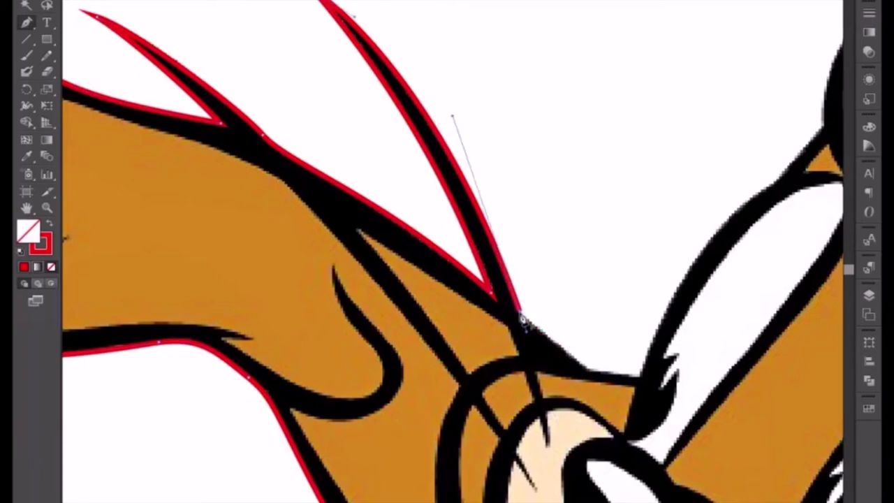
click(589, 378)
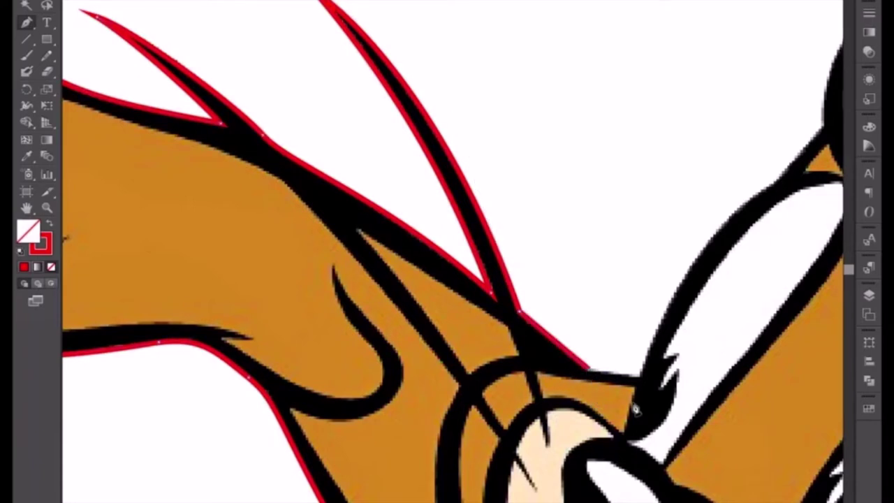
click(640, 379)
drag(642, 383, 452, 392)
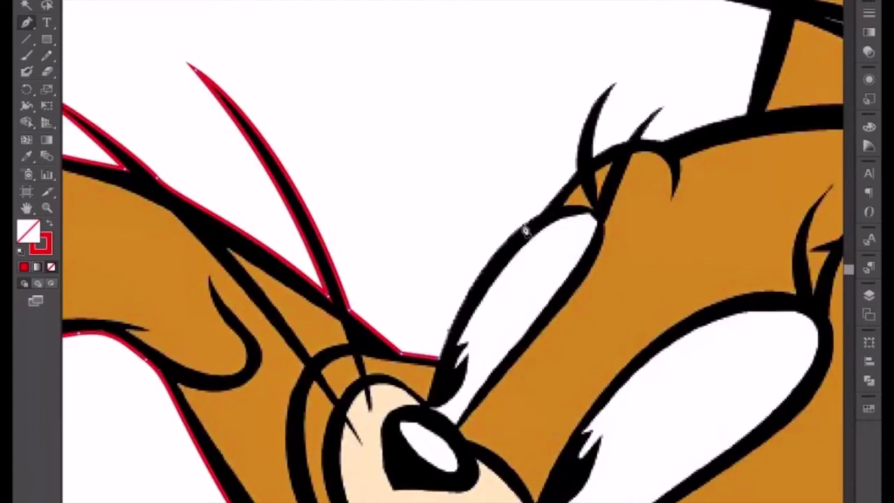
drag(523, 224, 549, 208)
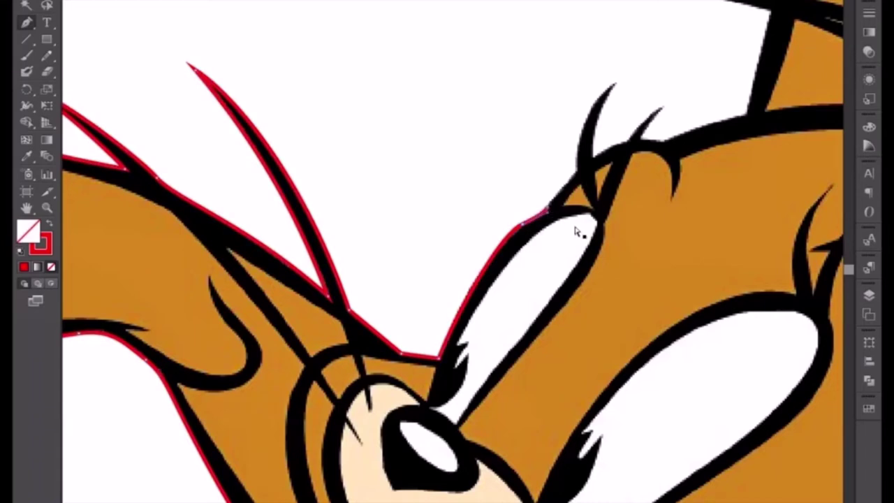
key(ctrl+z)
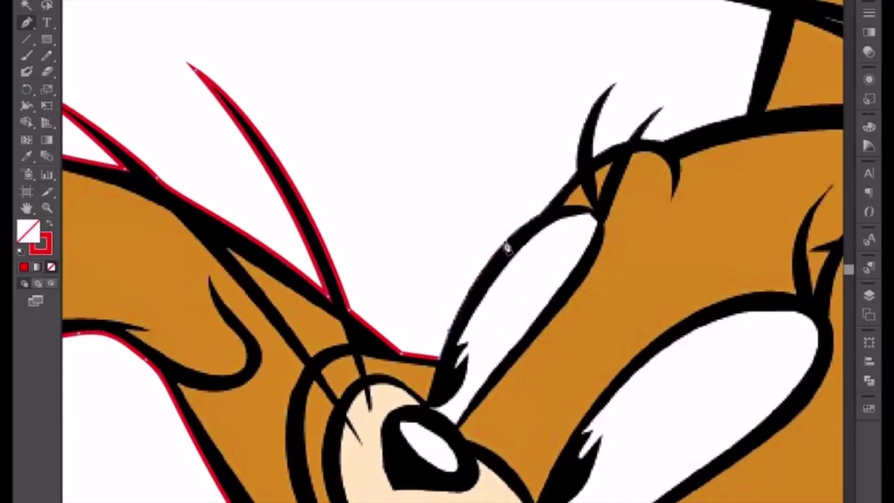
drag(532, 227, 566, 193)
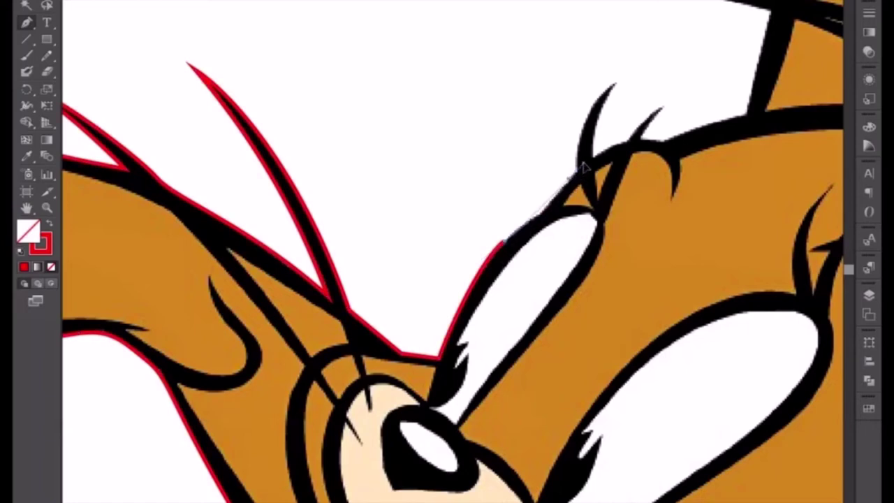
click(579, 168)
key(ctrl+plus)
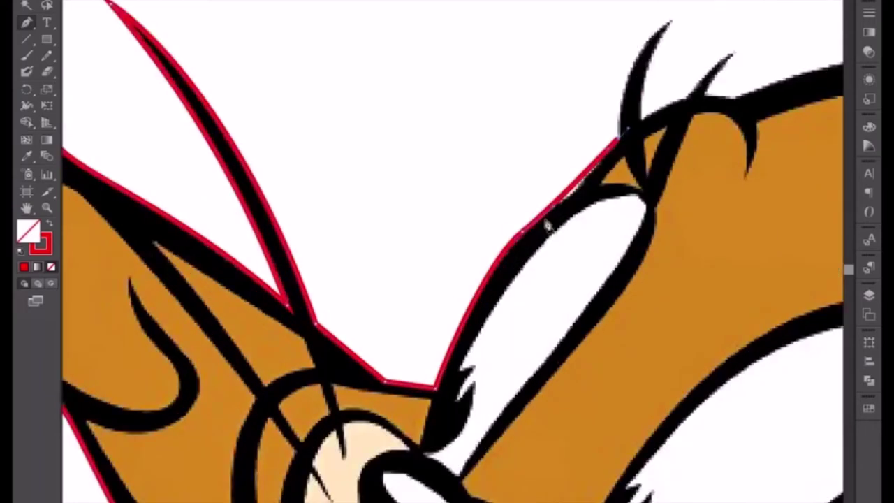
key(ctrl+z)
key(ctrl+z)
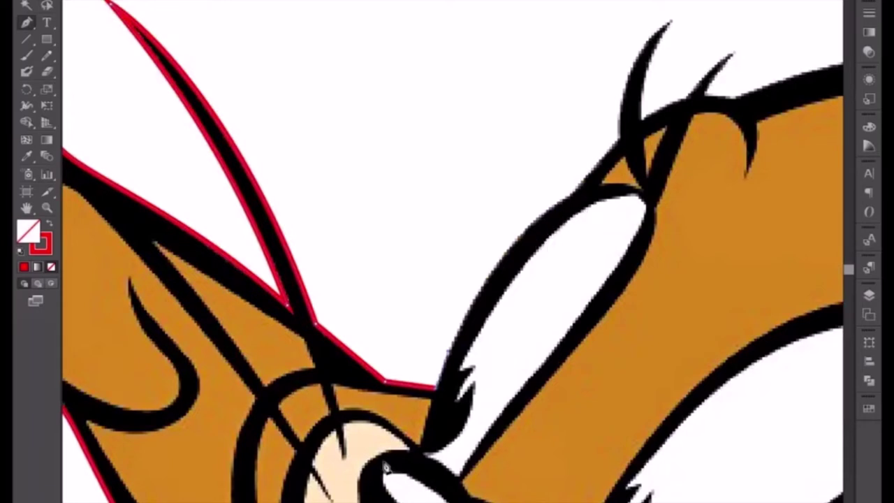
Curve the outline along the eye up to the hair tuft, fine-tuning its handle.
scroll(584, 353, right, 2)
scroll(583, 353, up, 1)
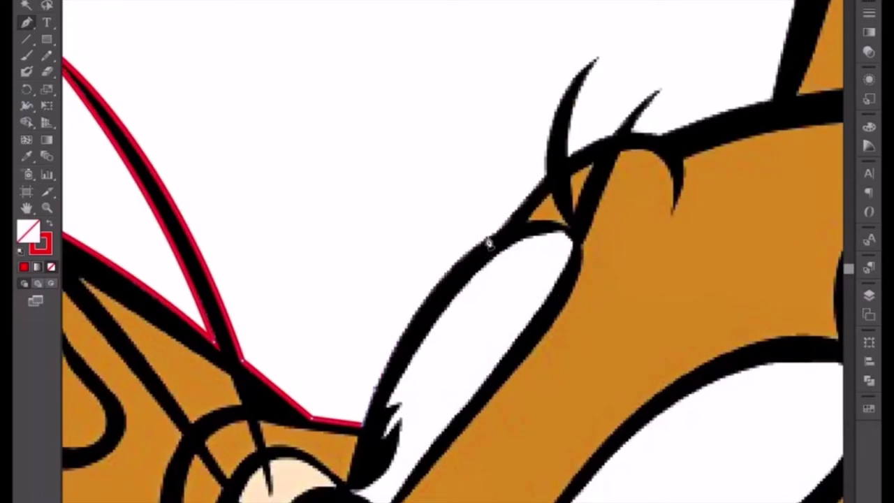
drag(458, 260, 503, 231)
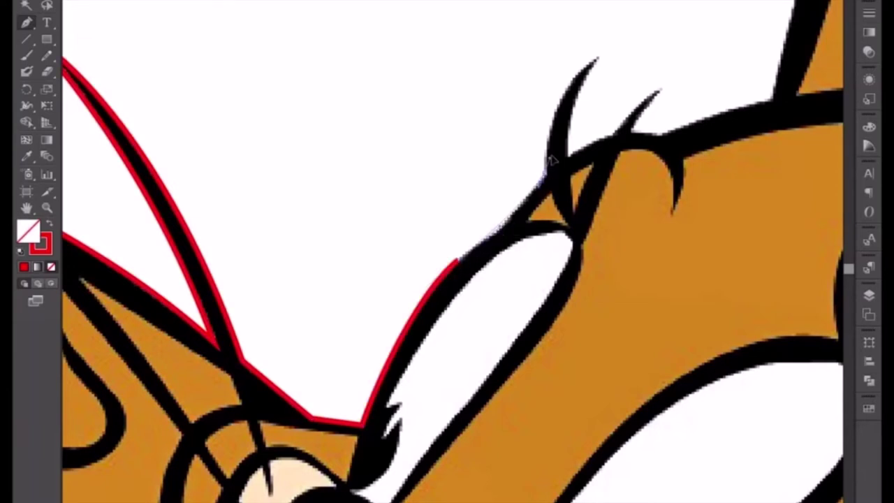
drag(555, 154, 559, 149)
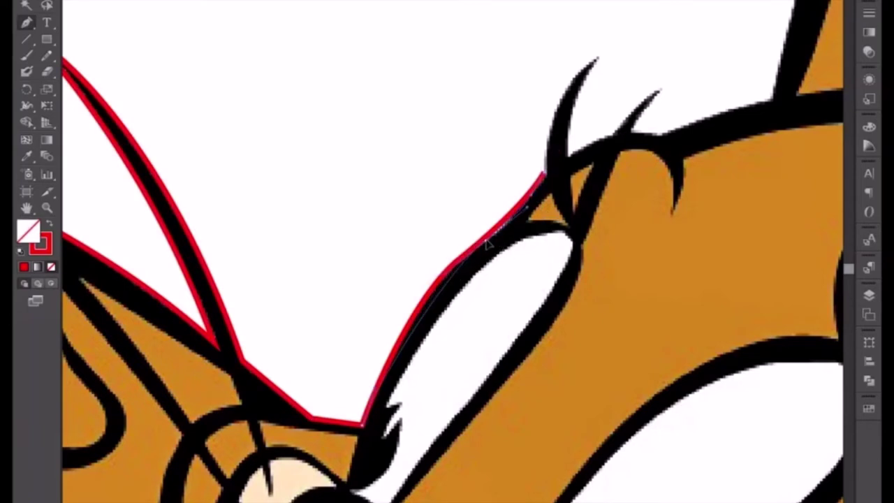
drag(482, 243, 487, 242)
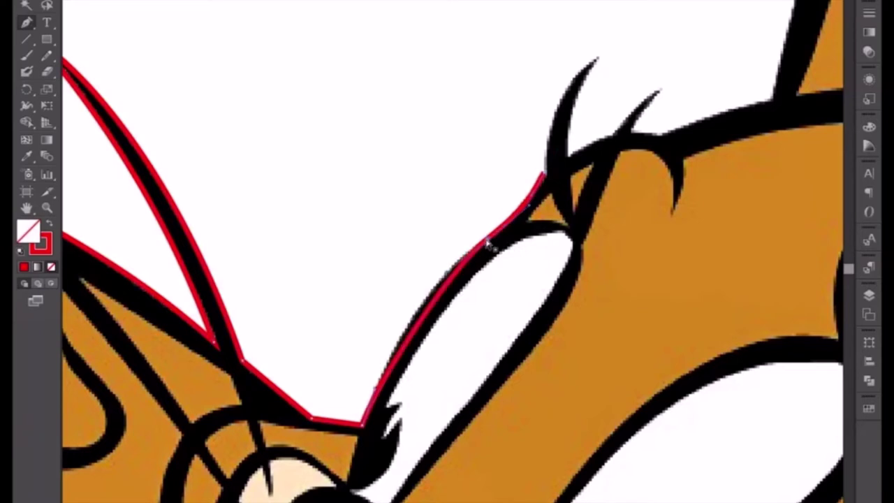
click(429, 282)
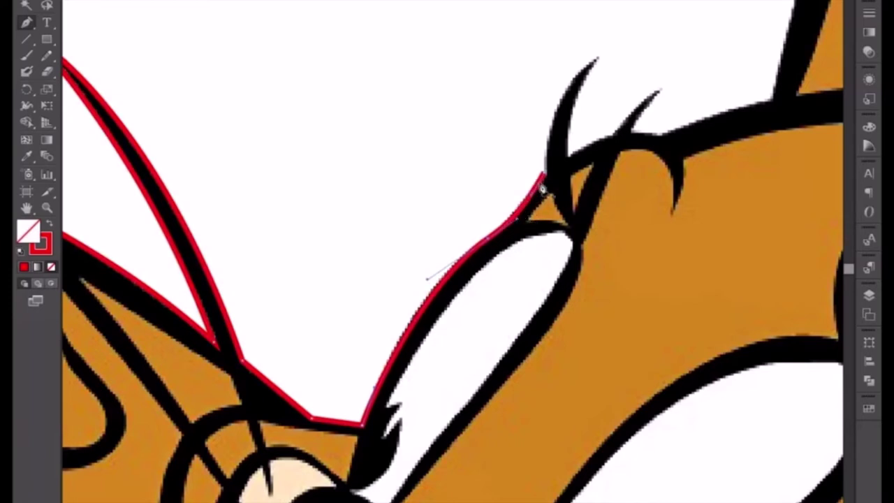
Trace up the first hair spike to a sharp tip and back down its inner edge.
scroll(552, 156, up, 3)
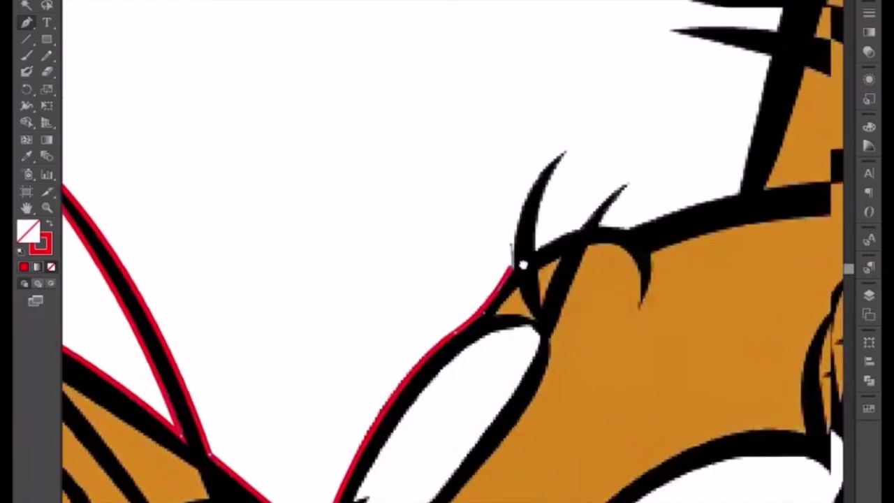
scroll(552, 220, up, 2)
drag(549, 202, 600, 176)
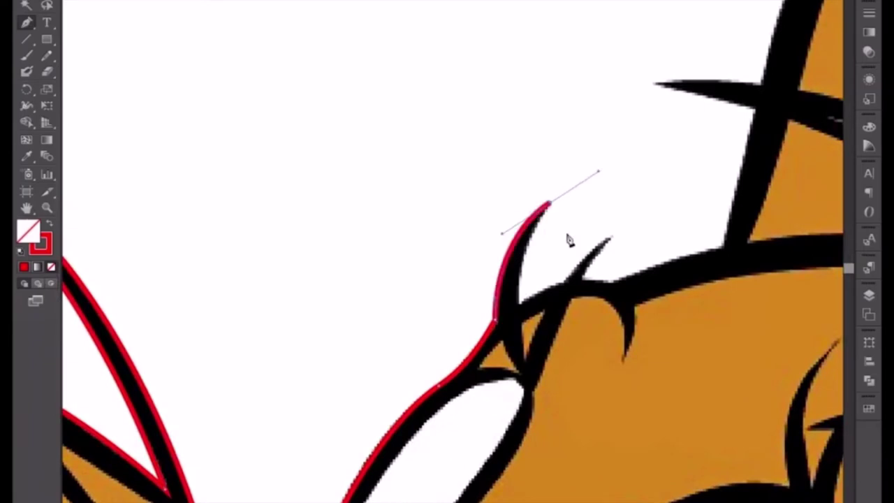
click(549, 204)
drag(520, 318, 523, 341)
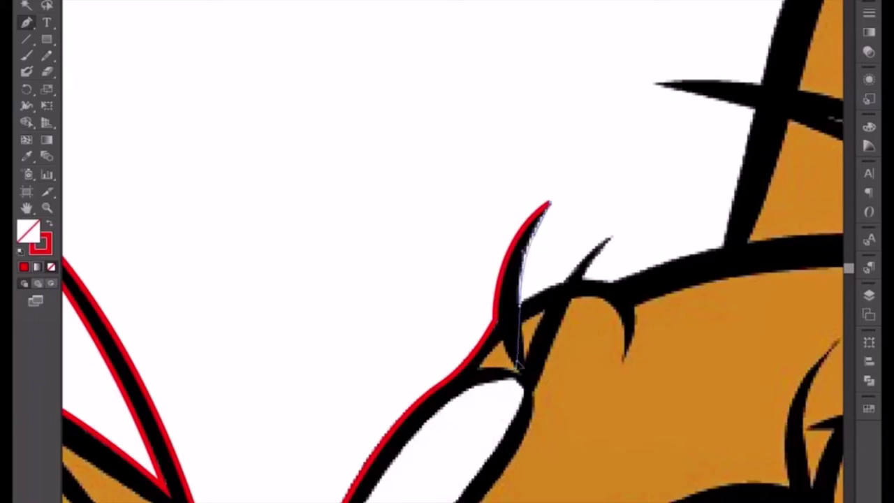
click(522, 312)
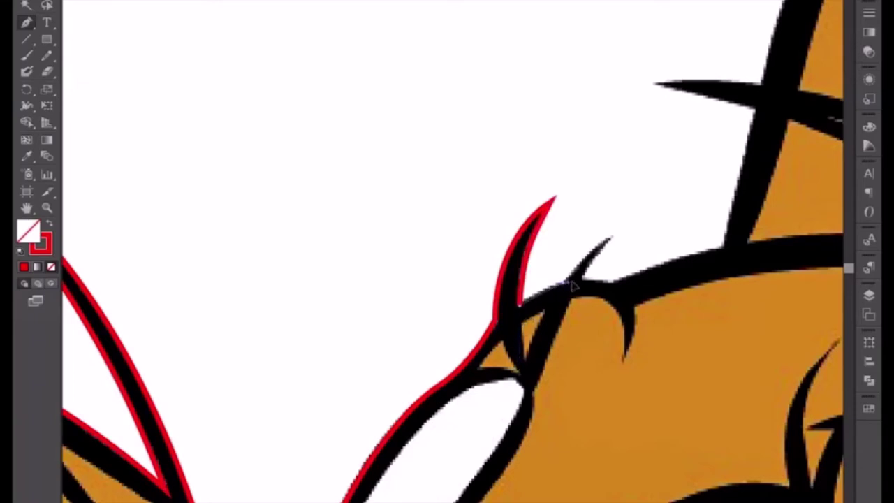
click(587, 279)
key(ctrl+z)
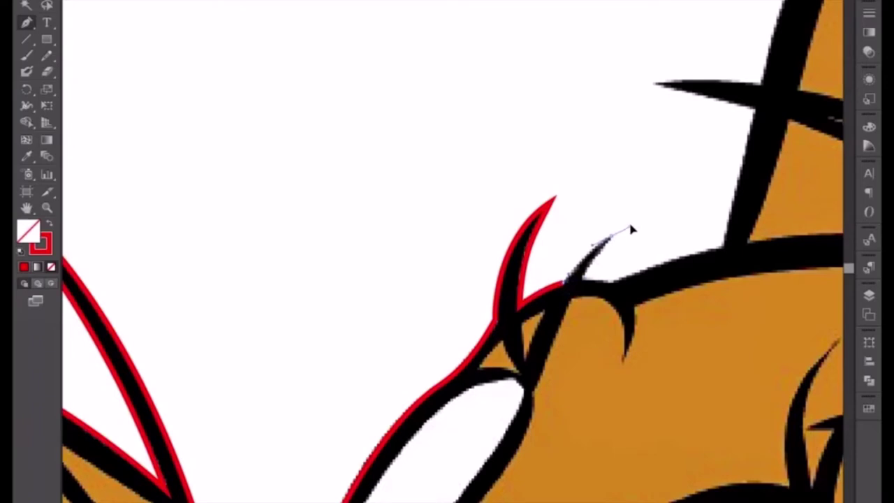
Curve the outline up the second hair spike and down to the head line.
drag(631, 229, 630, 227)
ctrl+click(597, 253)
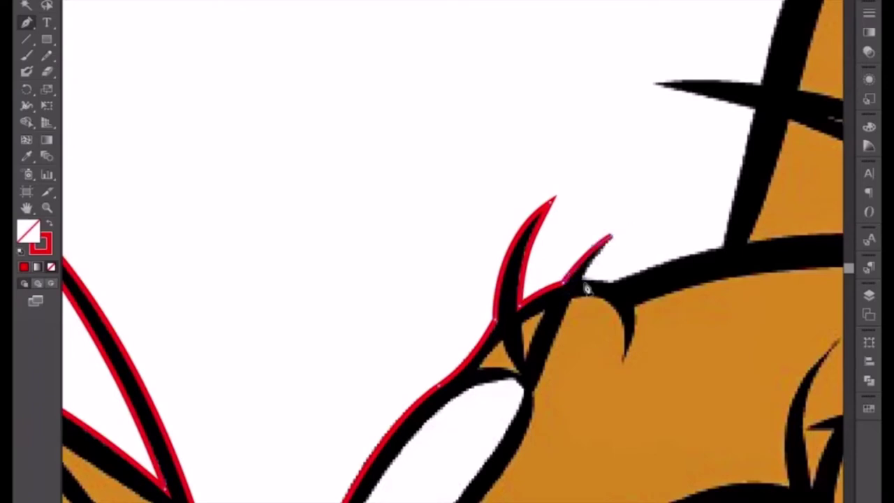
click(584, 280)
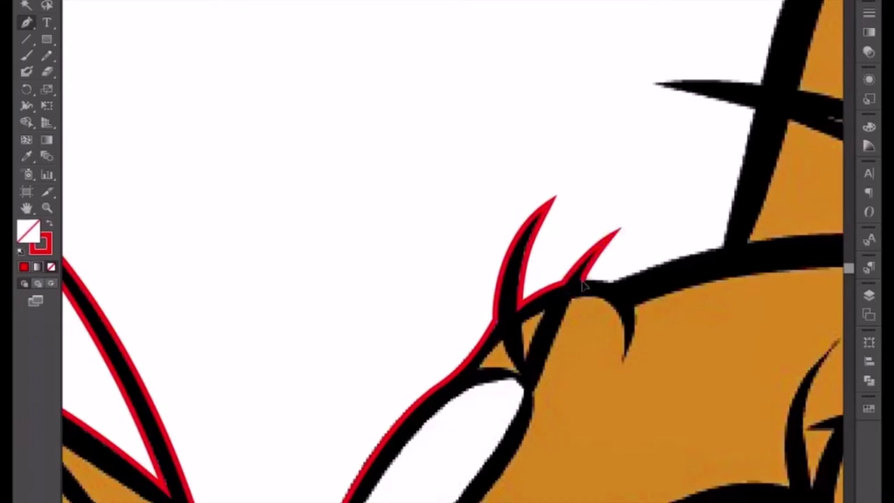
click(613, 282)
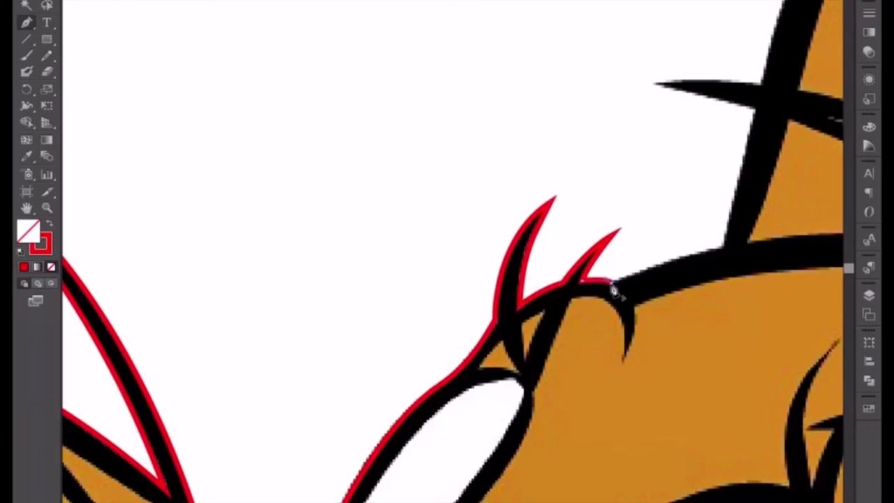
drag(646, 314, 455, 335)
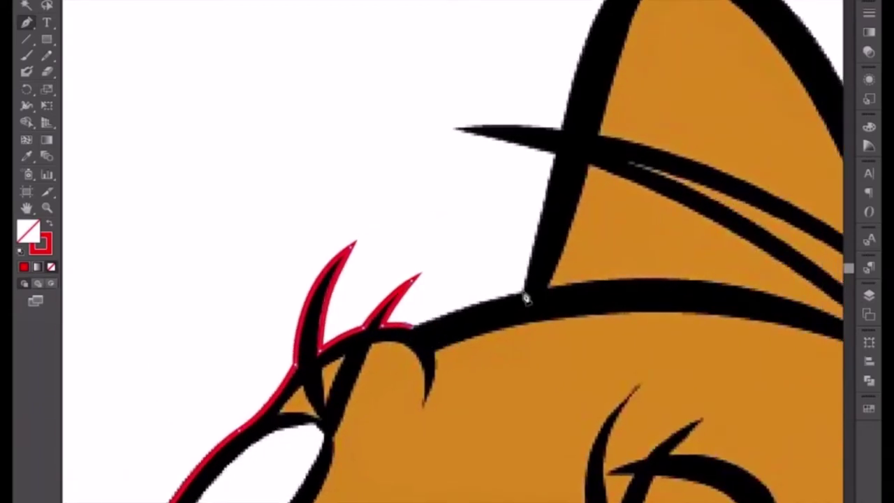
Trace along the head top up the pointed stroke to its tip, undoing an overshoot.
click(524, 290)
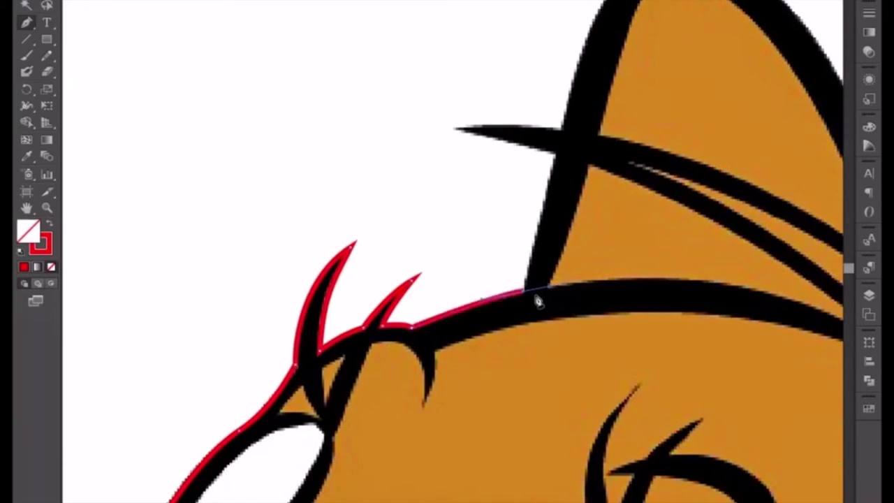
click(557, 157)
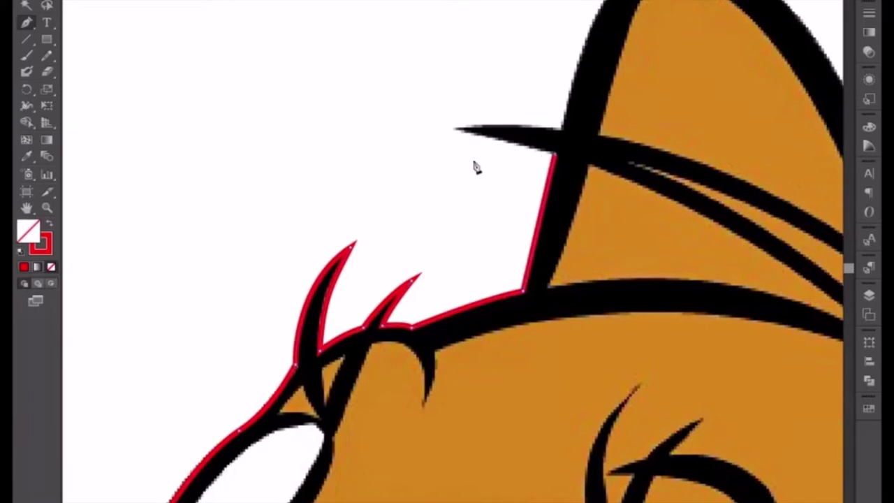
click(454, 129)
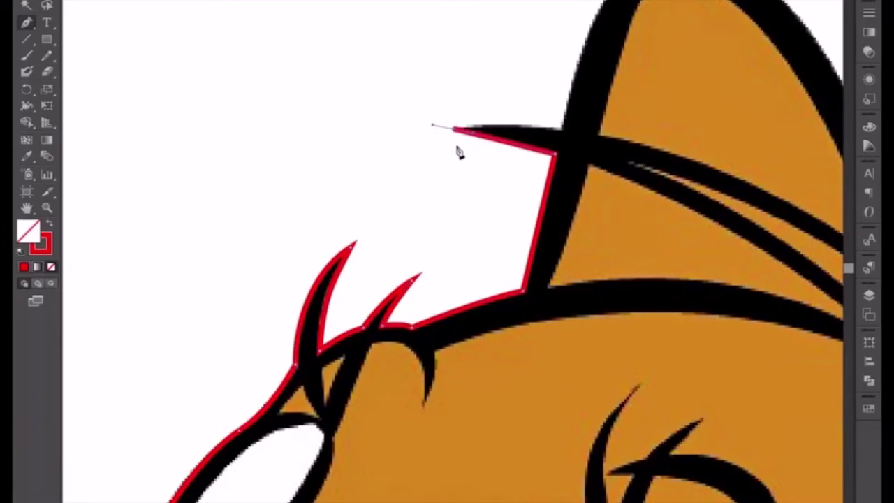
click(606, 132)
key(ctrl+z)
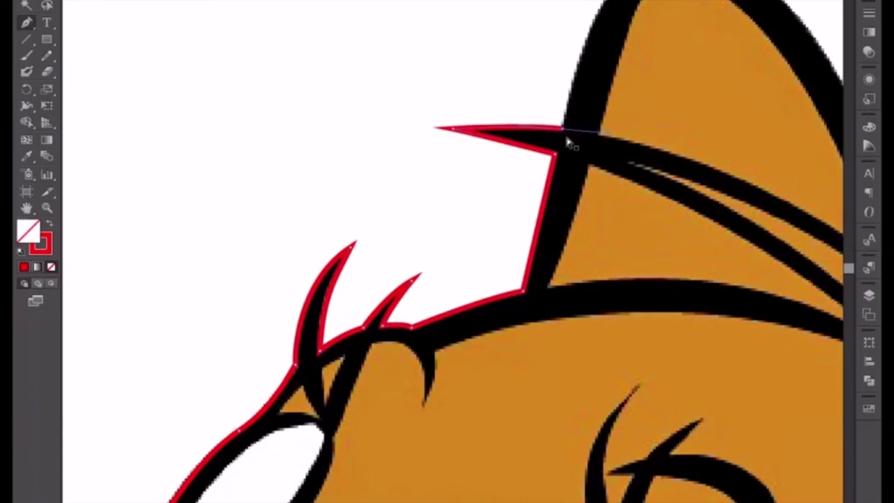
drag(571, 154, 465, 349)
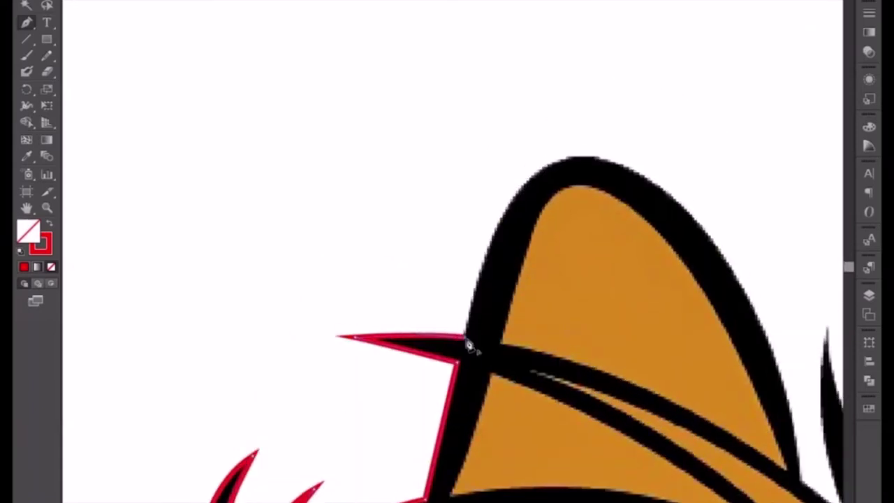
Resume the red path from its end anchor on the hat's brim.
click(466, 341)
scroll(472, 283, down, 1)
scroll(482, 278, right, 3)
scroll(482, 278, down, 2)
Extend the red outline with curved anchors along the top of the hat.
scroll(552, 322, down, 1)
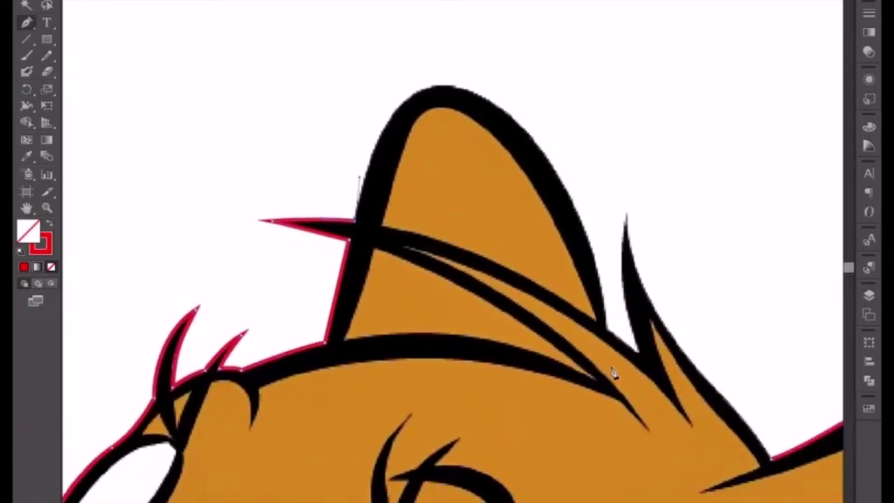
drag(606, 329, 619, 460)
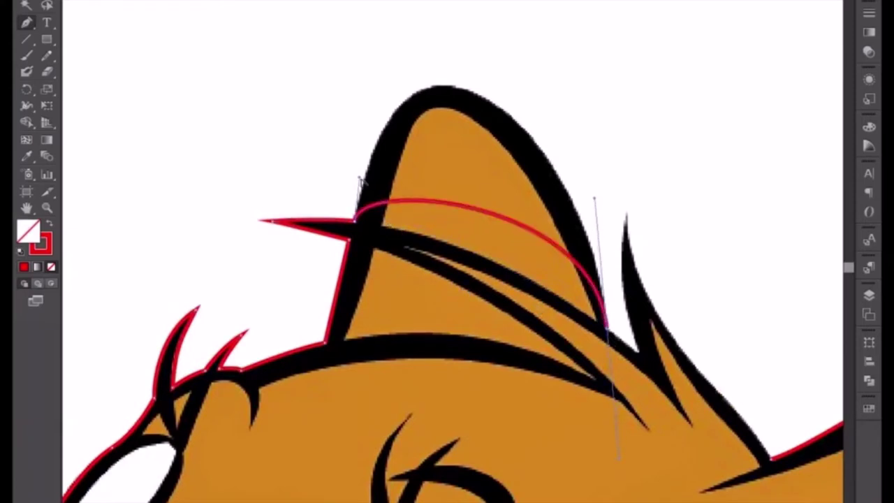
drag(360, 180, 409, 2)
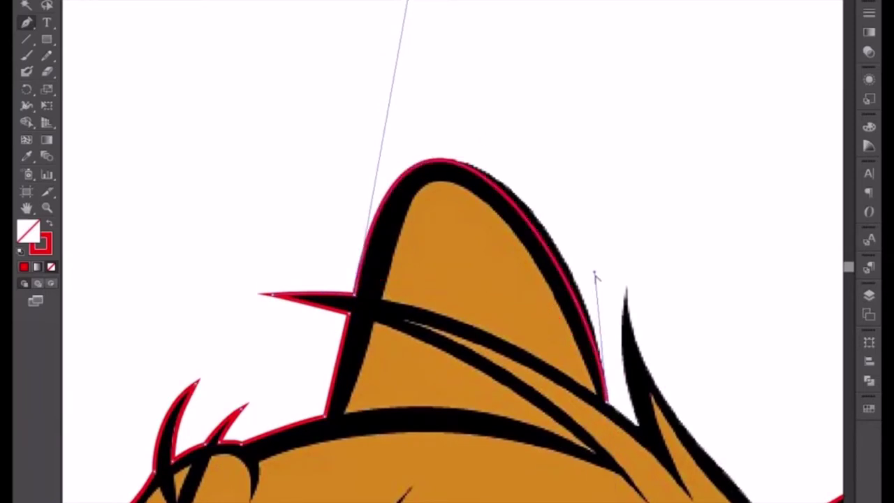
drag(595, 274, 608, 261)
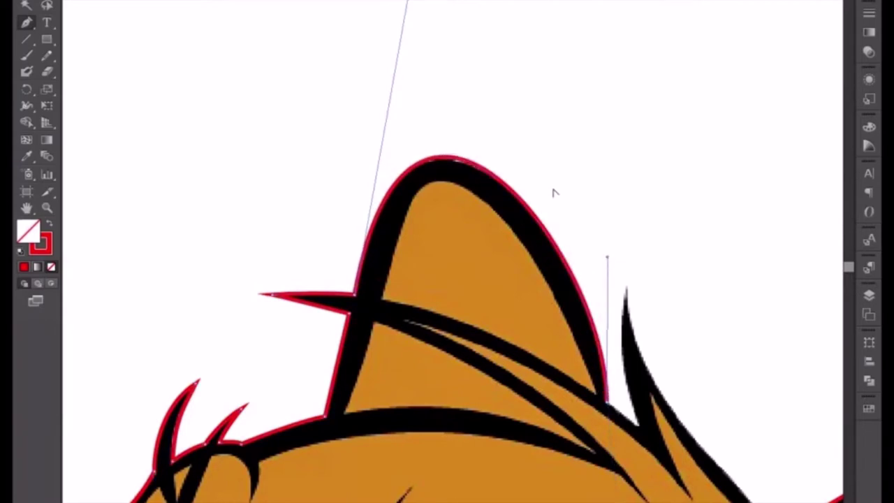
drag(408, 2, 410, 4)
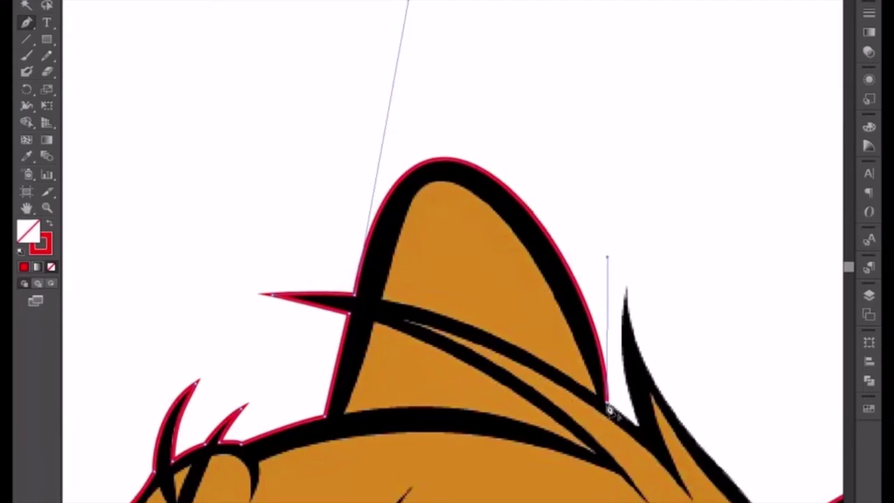
Trace the pointed tuft with a sharp corner at its tip and join it to the ear outline.
click(638, 427)
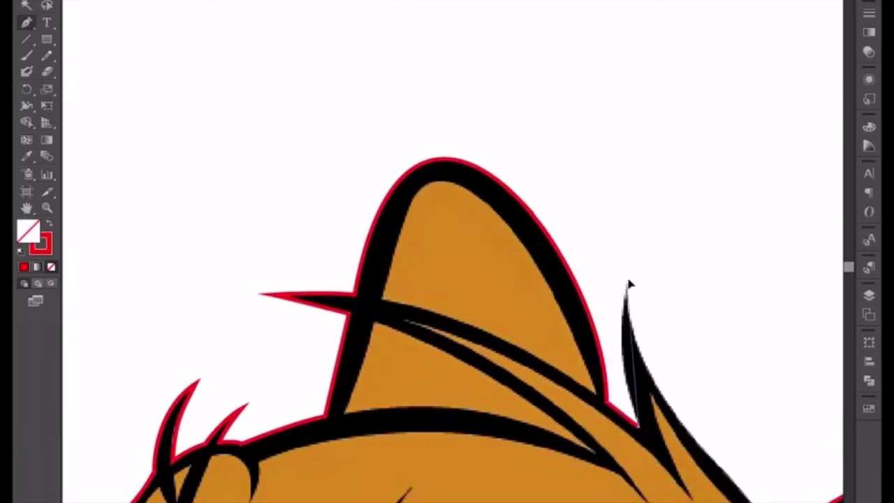
drag(628, 287, 646, 222)
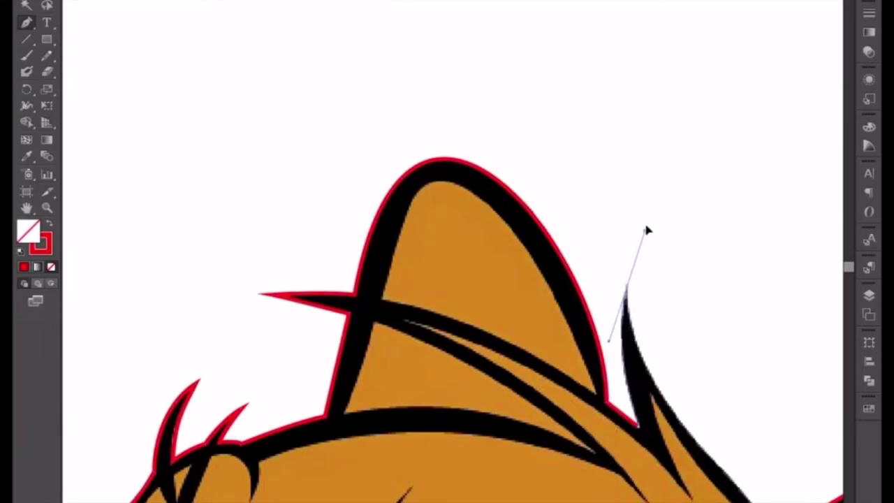
click(629, 292)
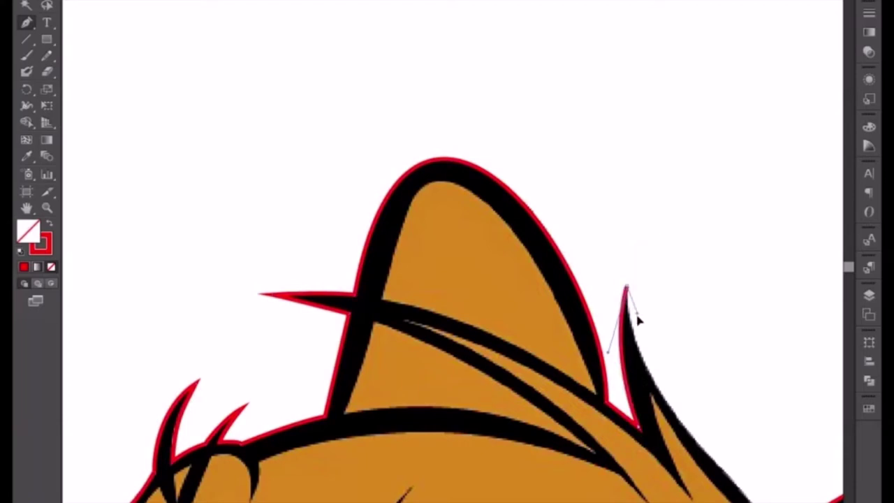
scroll(649, 369, down, 5)
scroll(649, 369, right, 5)
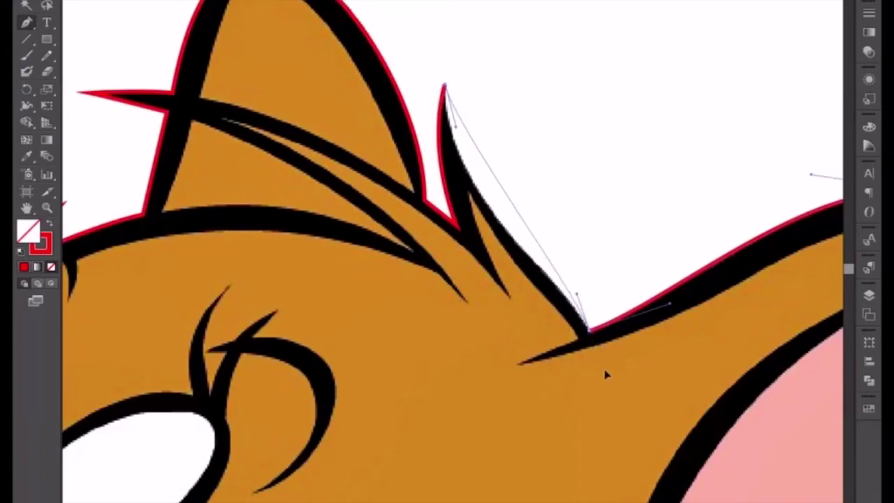
click(589, 331)
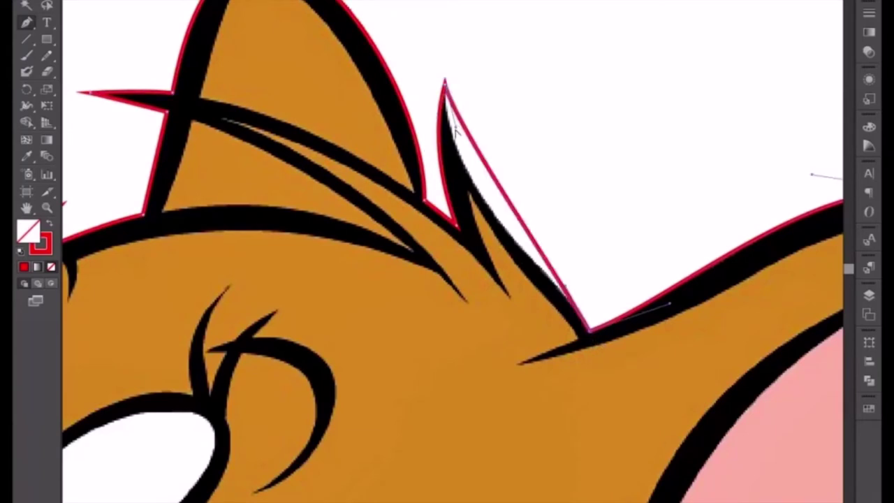
drag(454, 130, 467, 222)
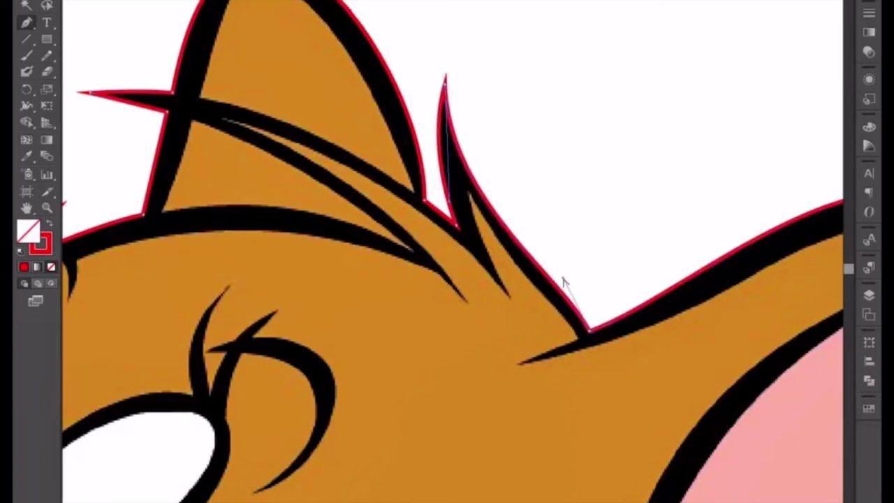
Fit the whole artboard in the window and deselect the finished red outline.
key(ctrl+0)
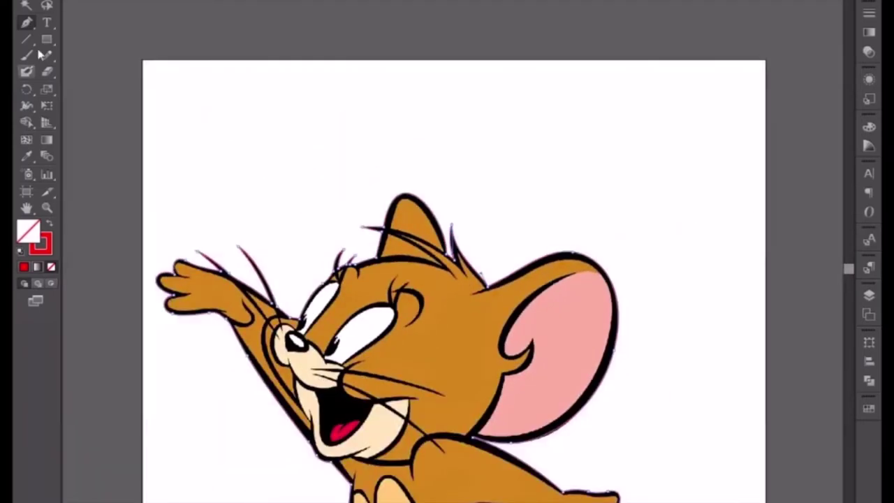
click(27, 3)
click(325, 169)
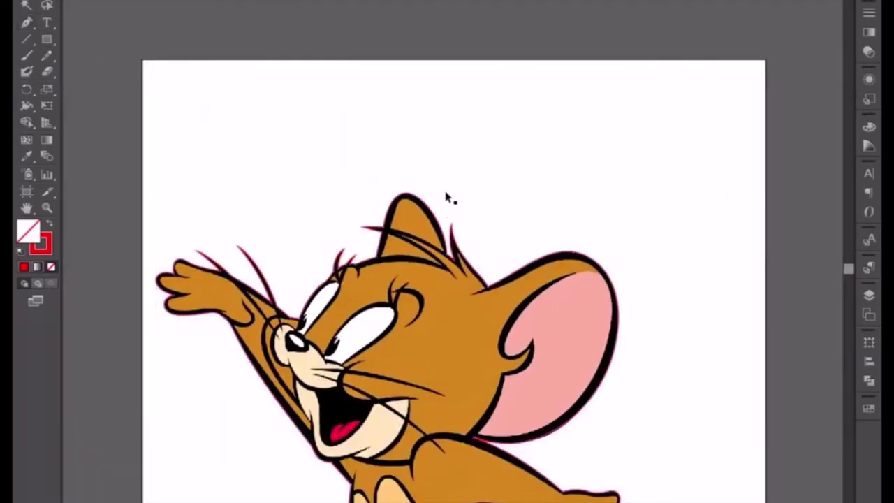
Pan across Jerry's full drawing, including the legs, then zoom in toward the ear.
drag(448, 253, 498, 157)
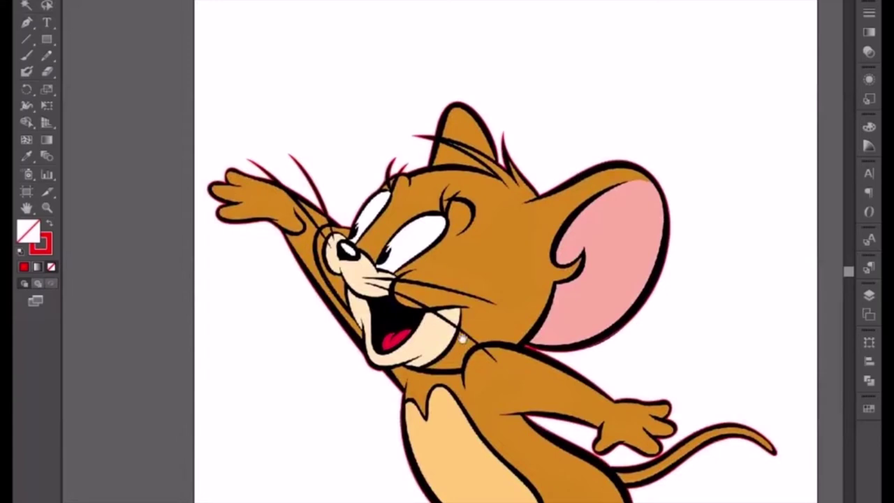
drag(462, 342, 427, 197)
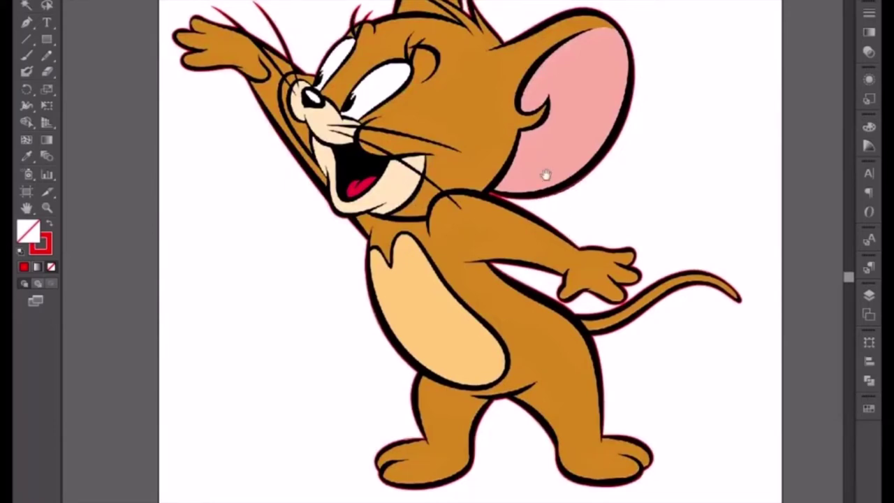
scroll(517, 230, up, 2)
scroll(482, 285, up, 2)
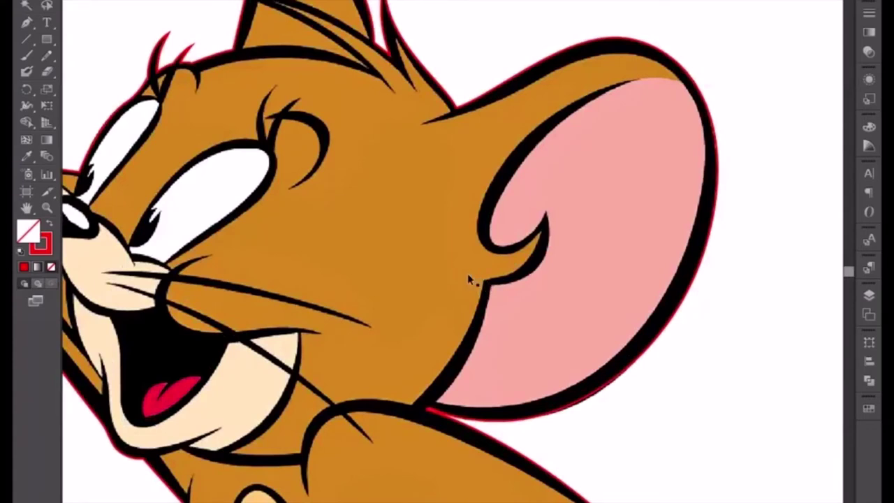
Start a red Pen path at the ear curl's tip, curving down to a sharp corner at its base.
click(27, 22)
key(ctrl+plus)
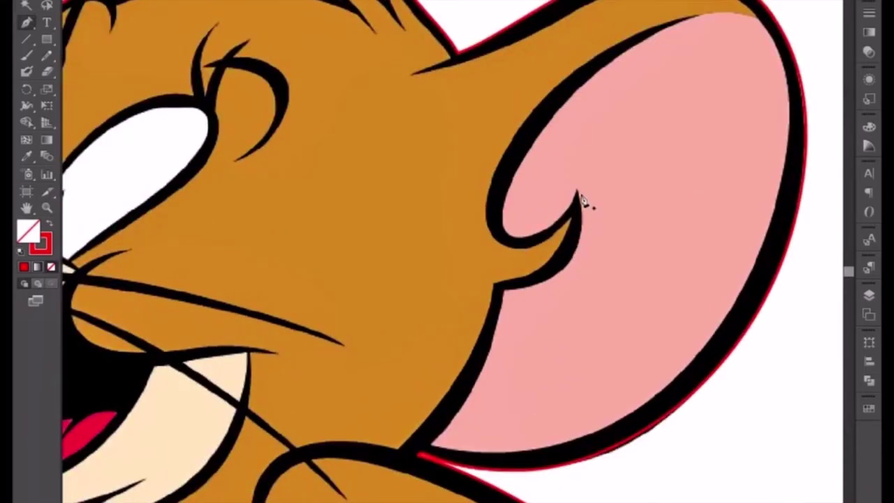
scroll(549, 206, up, 1)
scroll(549, 205, up, 1)
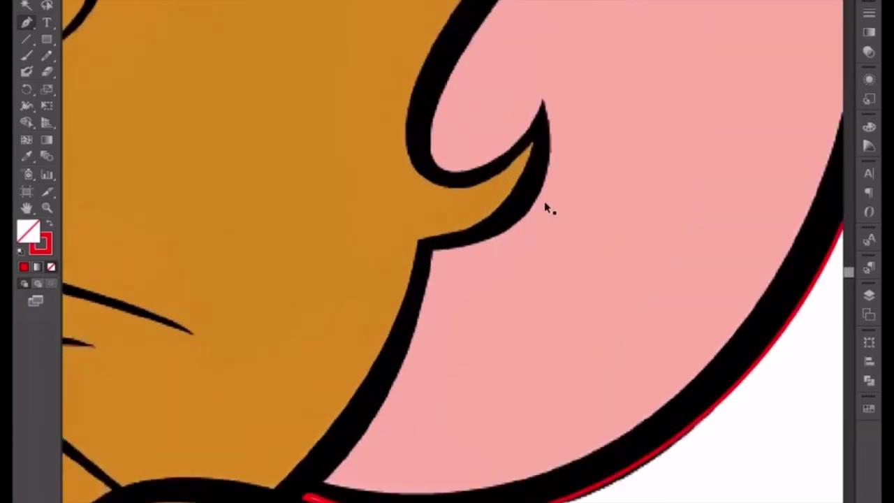
scroll(549, 205, up, 1)
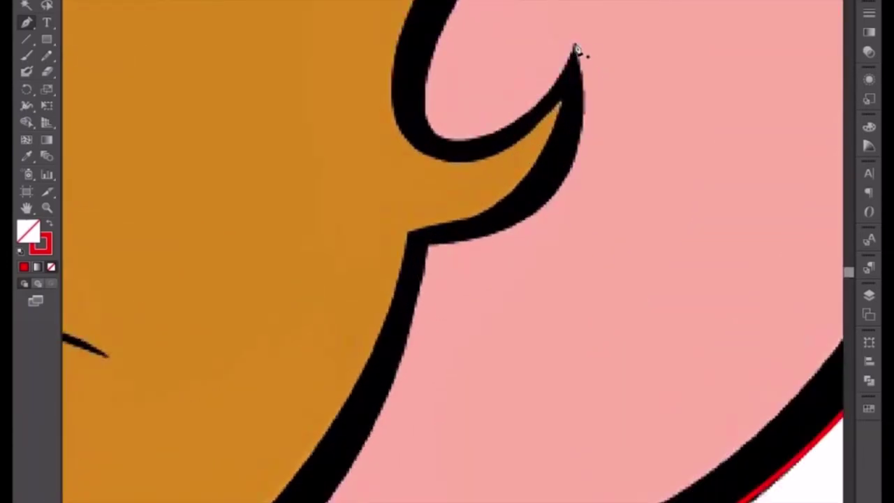
drag(574, 47, 588, 79)
mouse_move(427, 246)
mouse_down()
mouse_move(271, 288)
mouse_move(228, 267)
mouse_move(238, 260)
mouse_up()
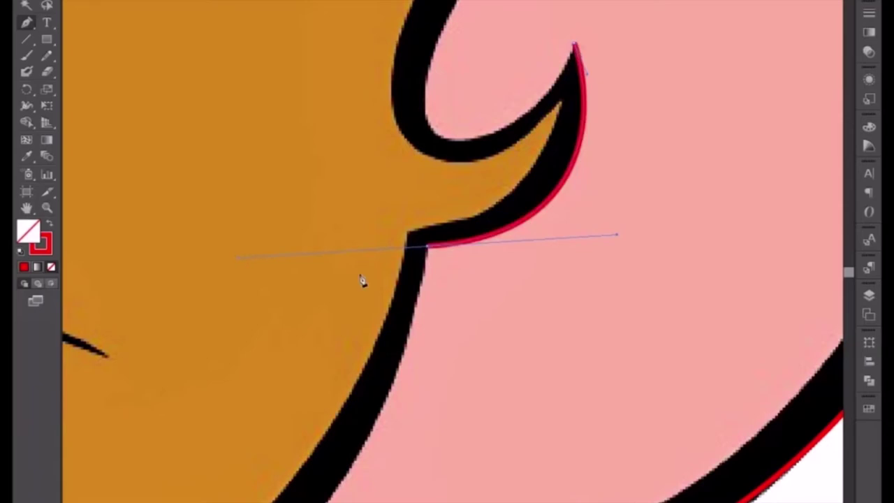
click(428, 250)
Continue the ear path down the inner edge and up along the outer rim.
scroll(438, 296, down, 2)
scroll(355, 385, down, 4)
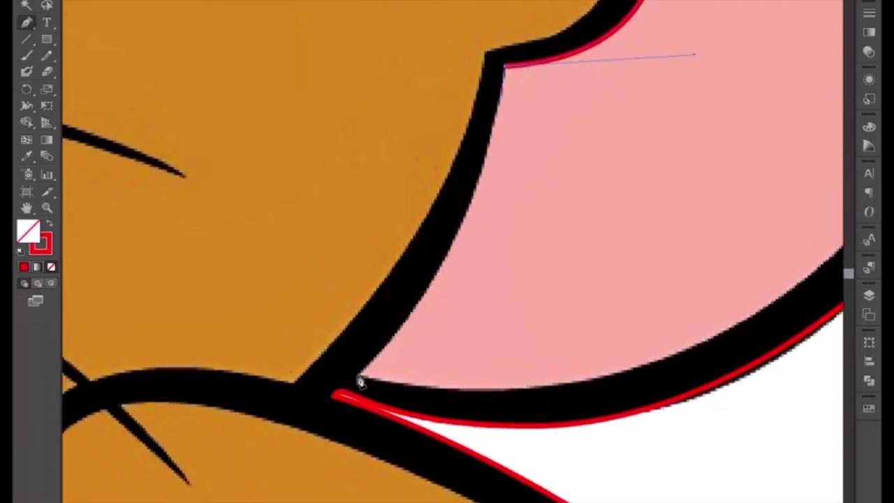
drag(359, 378, 239, 497)
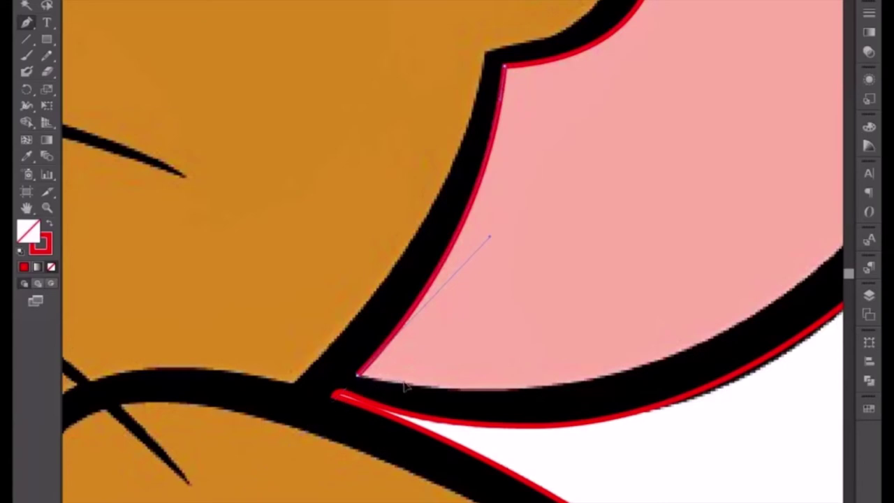
key(ctrl+minus)
key(ctrl+minus)
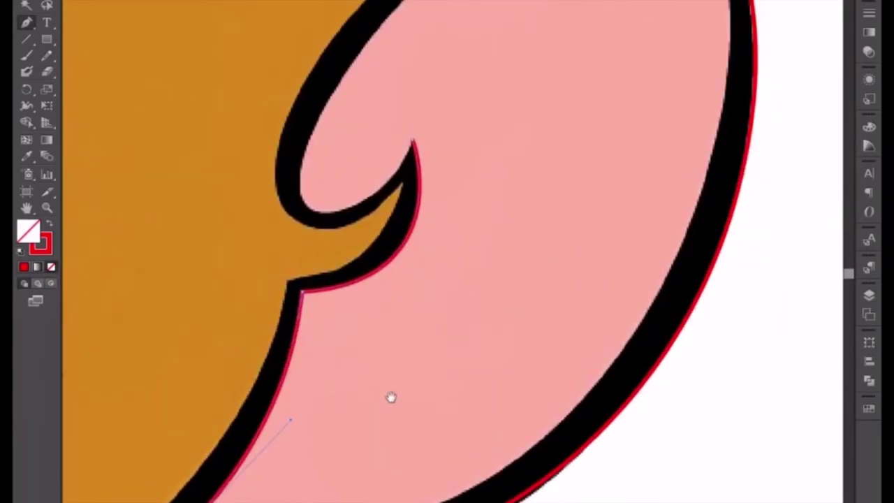
key(ctrl+minus)
key(p)
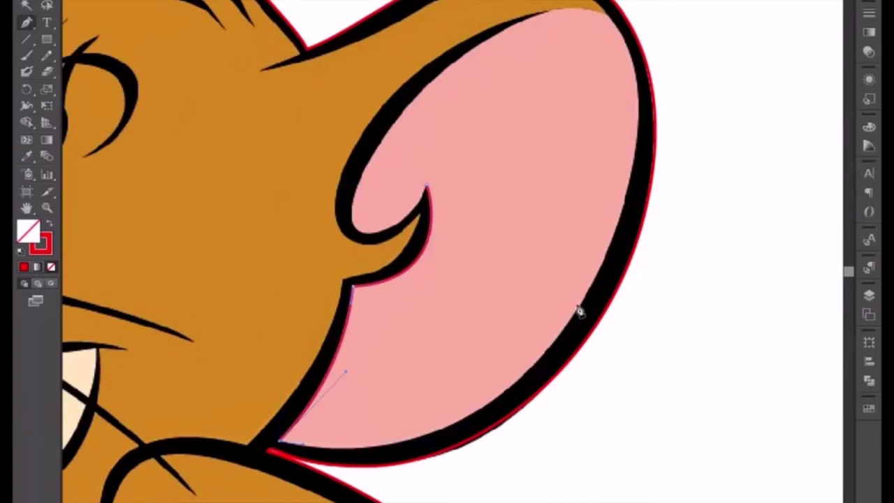
drag(596, 290, 699, 79)
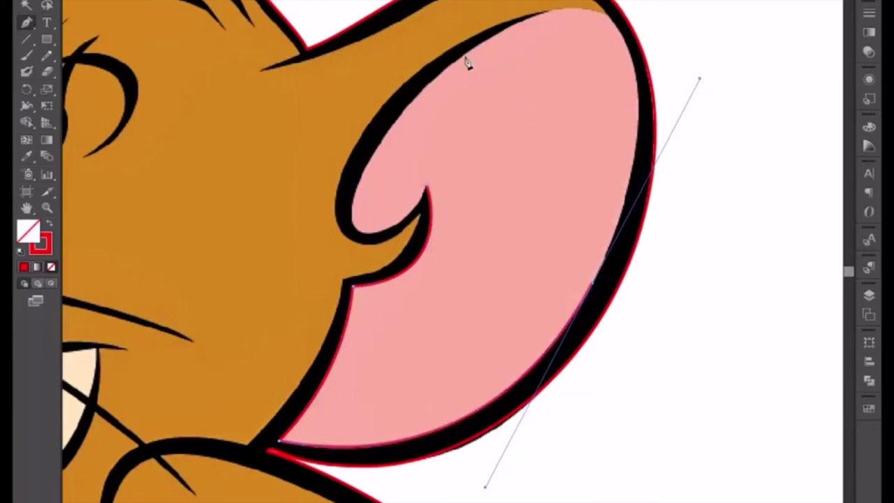
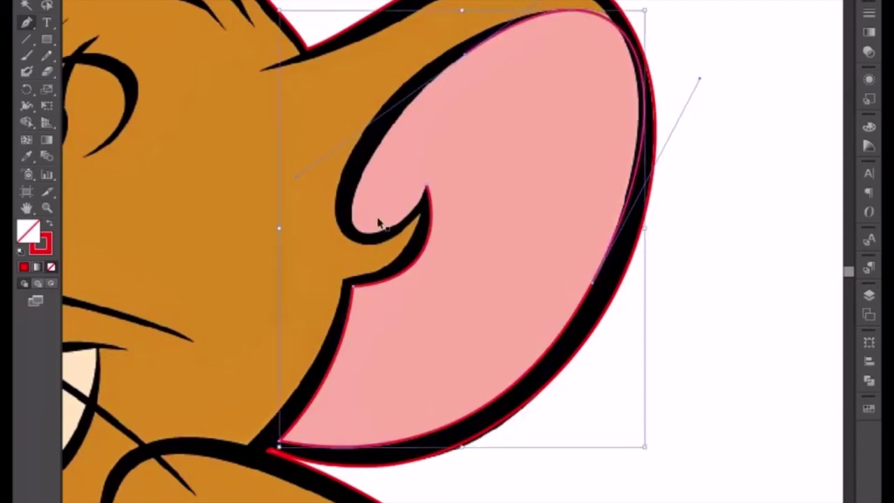
Zoom in on the ear top and close the red inner-ear outline path.
key(ctrl+plus)
drag(540, 170, 453, 339)
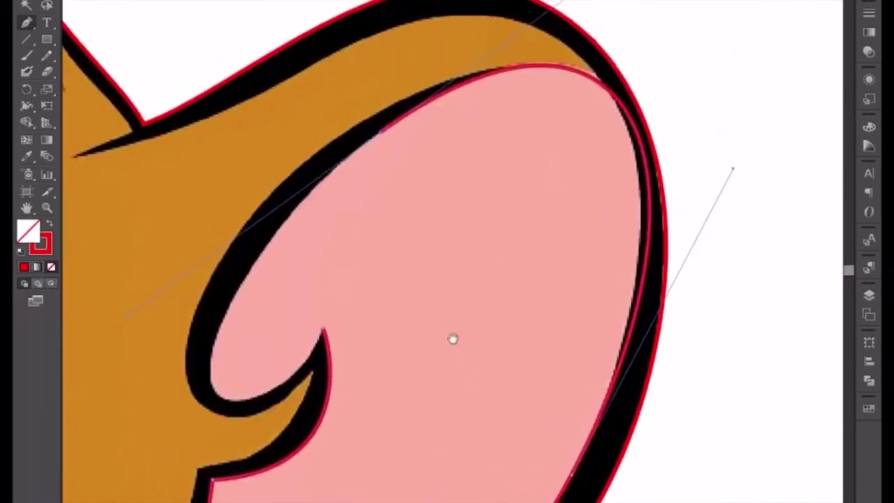
key(ctrl+z)
click(652, 189)
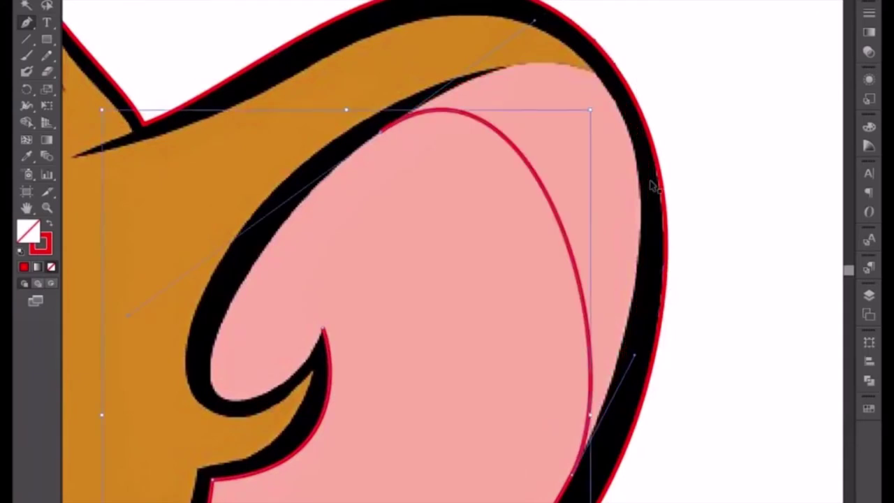
key(Delete)
Pull anchors on the inner-ear outline to fit its upper curve.
click(650, 181)
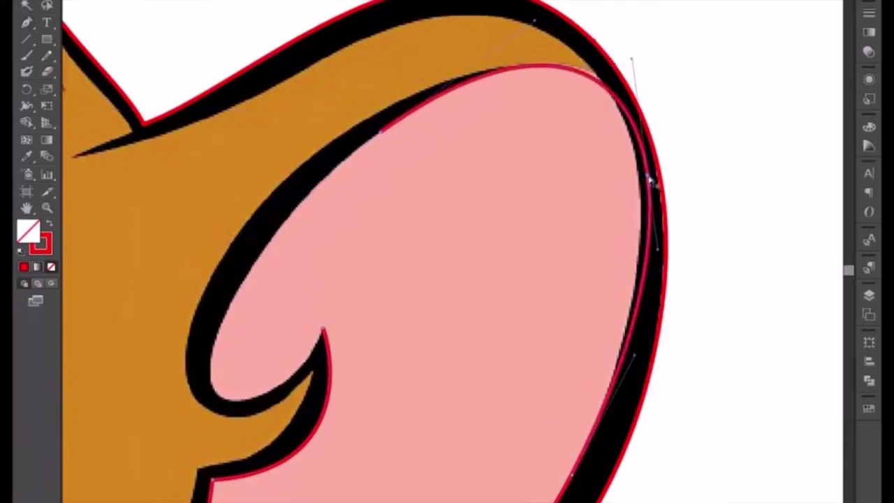
drag(649, 180, 640, 175)
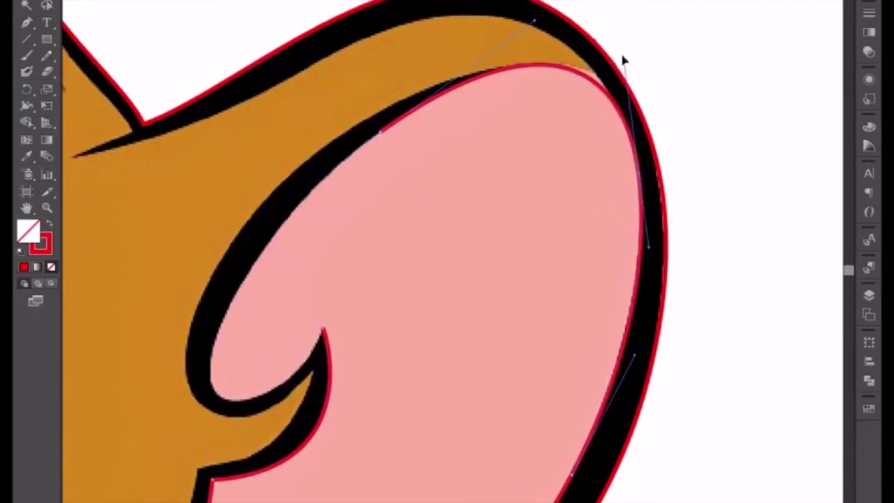
drag(624, 61, 622, 51)
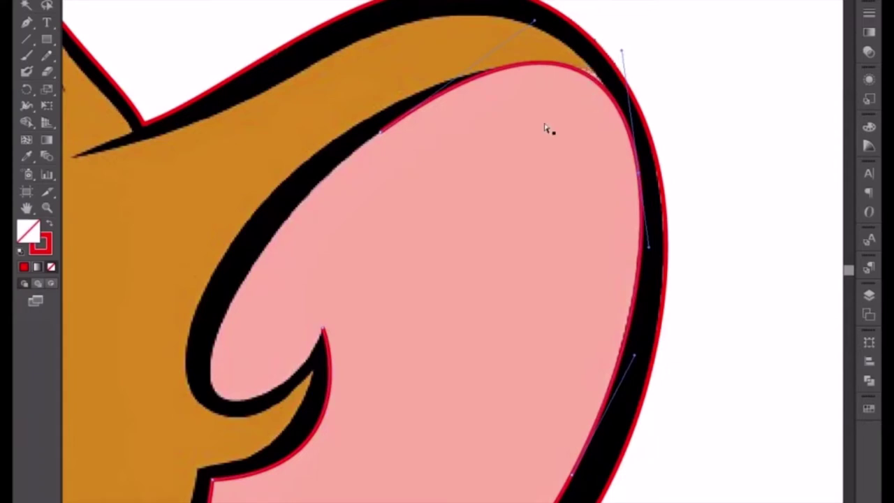
click(380, 132)
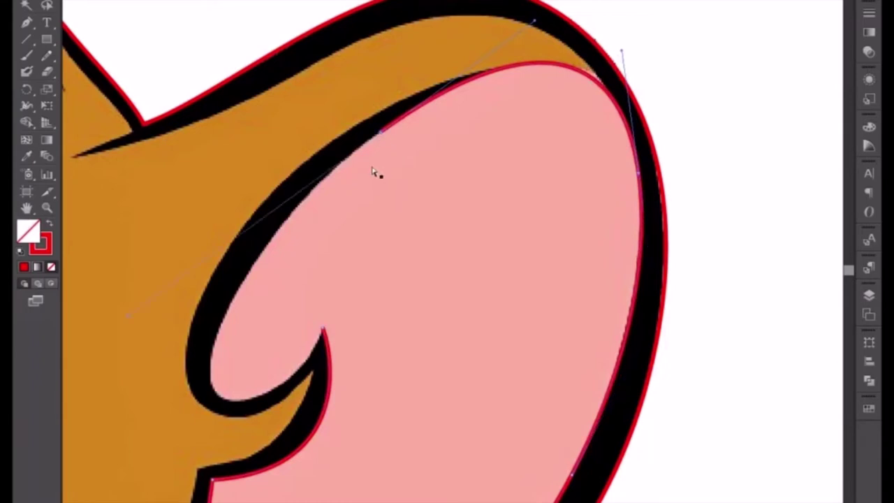
Extend the path from the inner-ear tip with smooth anchors along the ear's inner edge.
key(p)
click(323, 333)
drag(324, 333, 288, 359)
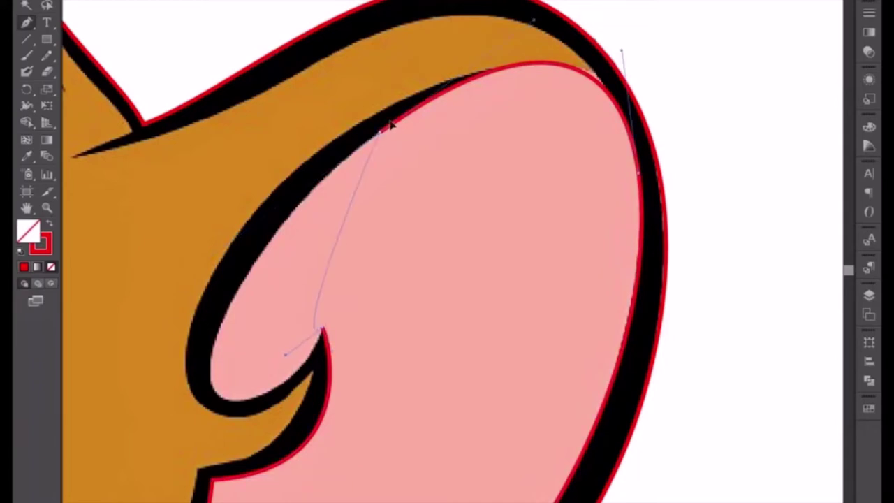
drag(381, 131, 535, 21)
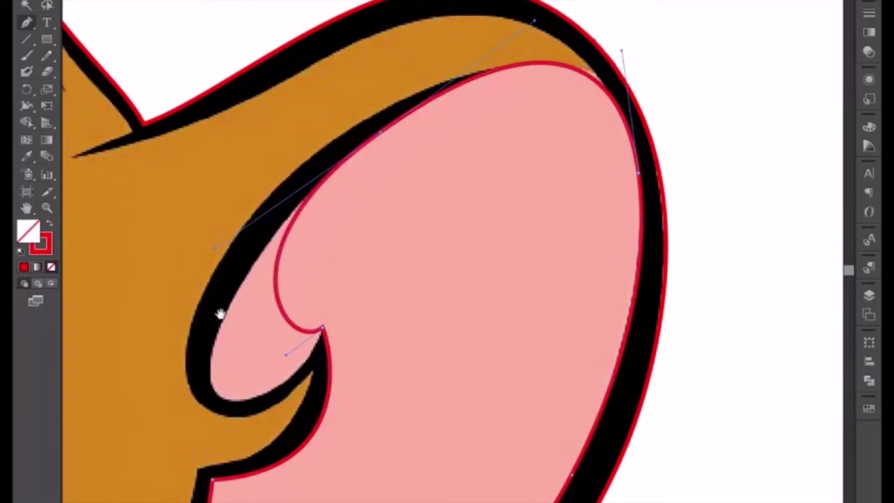
drag(219, 313, 367, 267)
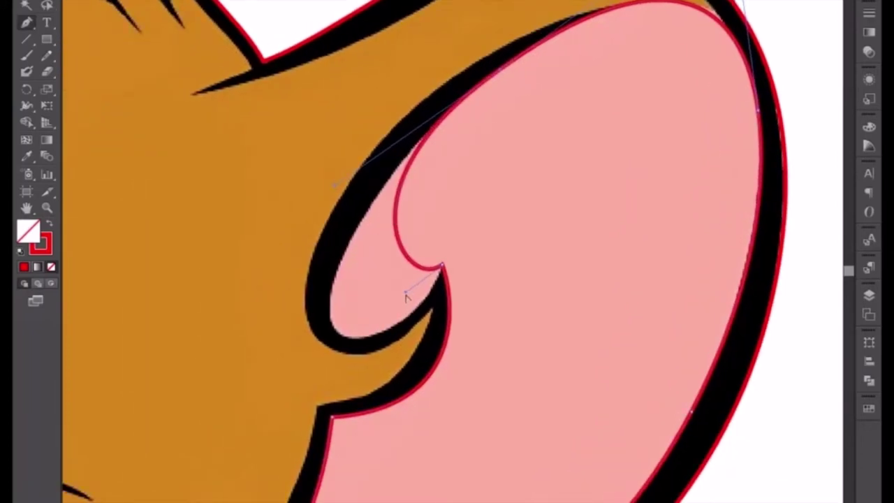
drag(382, 414, 476, 408)
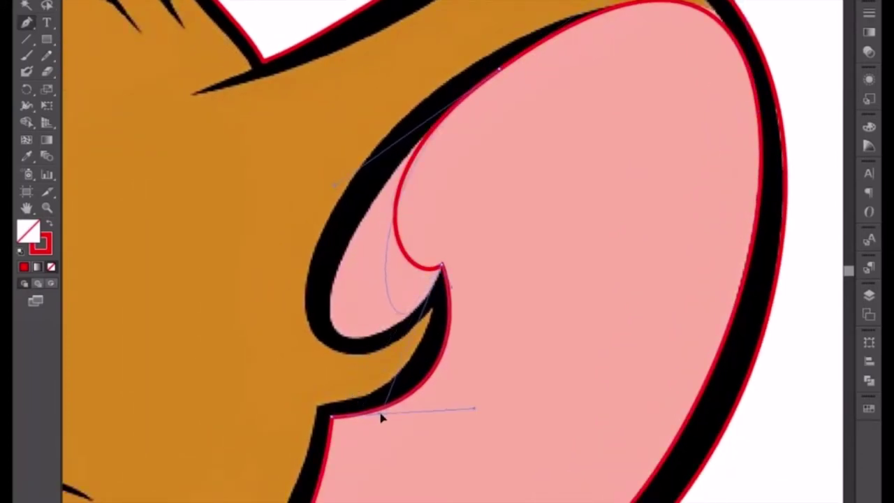
key(ctrl+z)
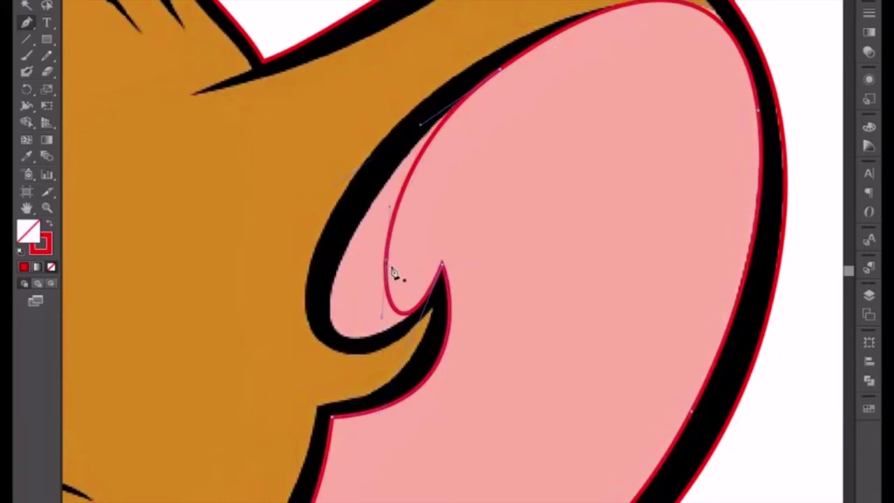
Adjust the anchor and handle along the inner curl, then zoom out and deselect.
key(ctrl)
drag(357, 281, 332, 310)
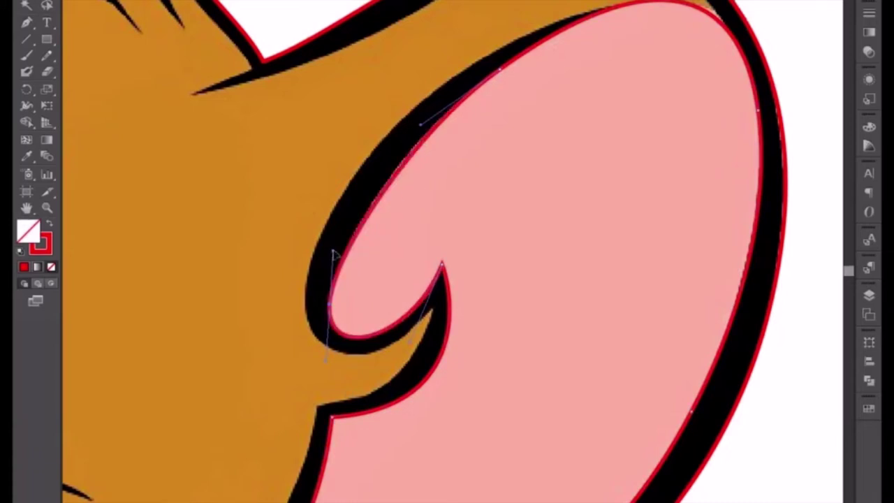
drag(334, 253, 339, 240)
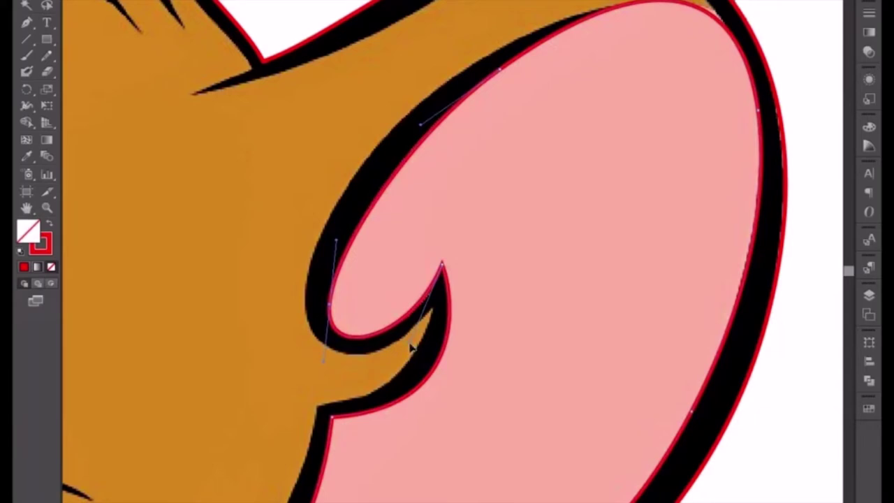
key(ctrl+minus)
key(ctrl+minus)
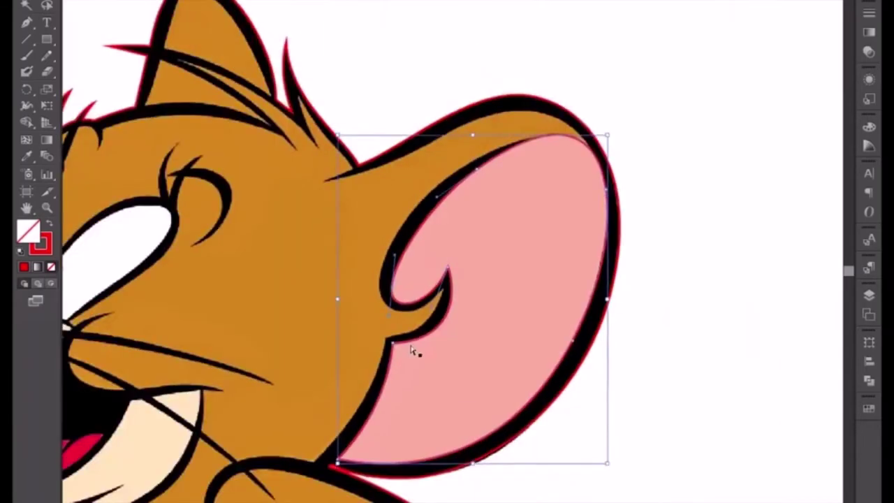
click(412, 350)
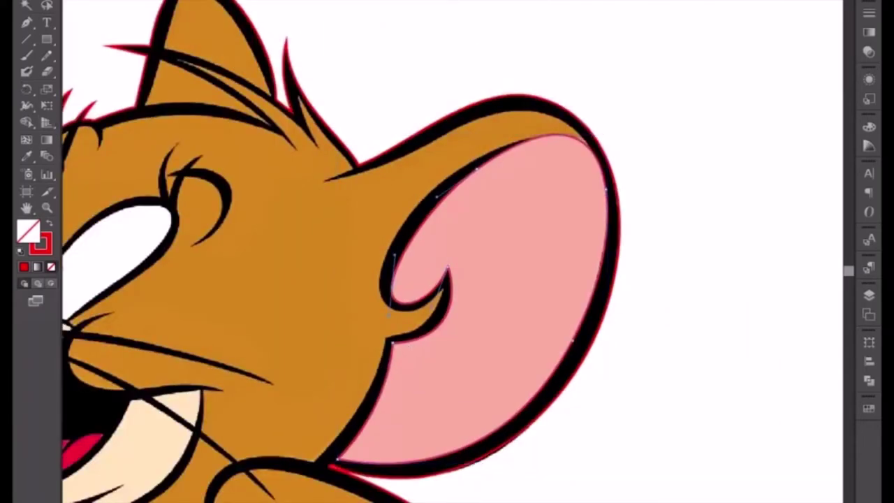
click(513, 230)
Zoom in on the ear top and select the red inner-ear outline.
click(662, 280)
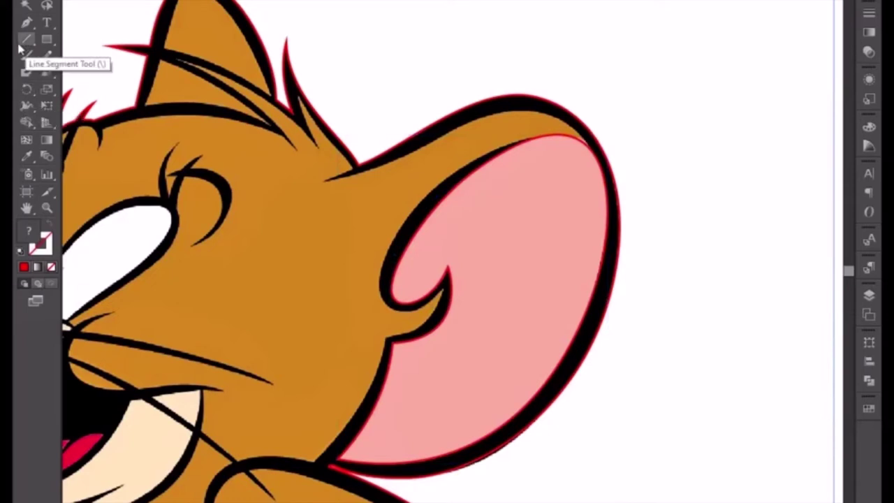
click(26, 23)
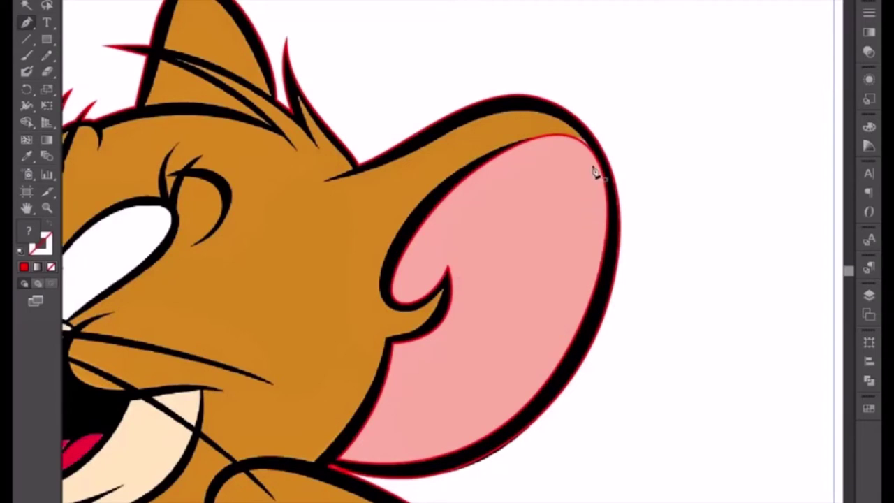
alt+scroll(589, 169, up, 1)
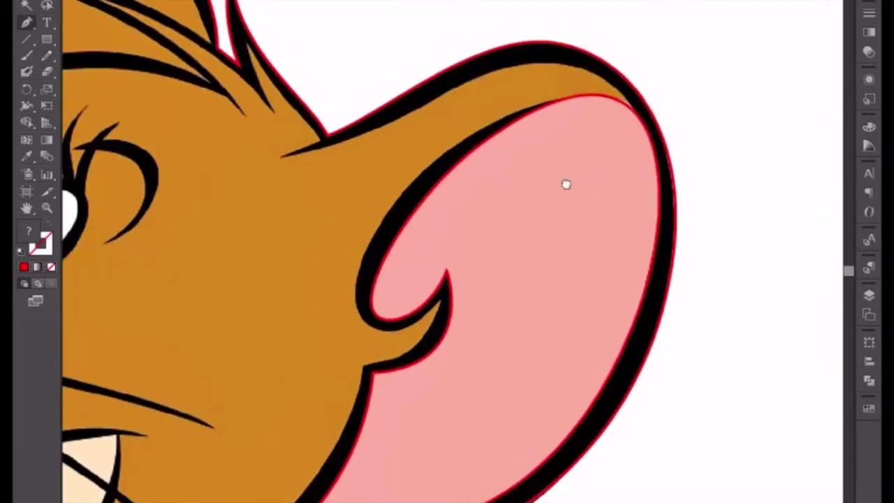
alt+scroll(564, 184, up, 2)
alt+scroll(553, 273, up, 1)
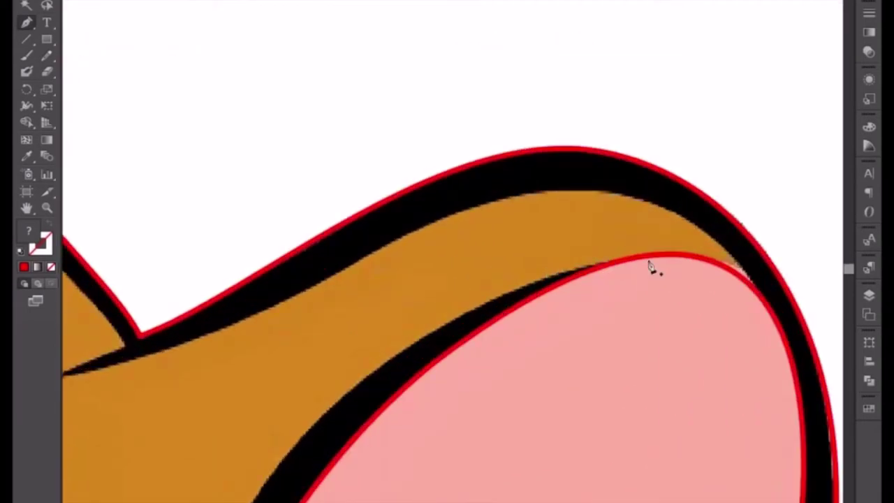
key(v)
click(748, 283)
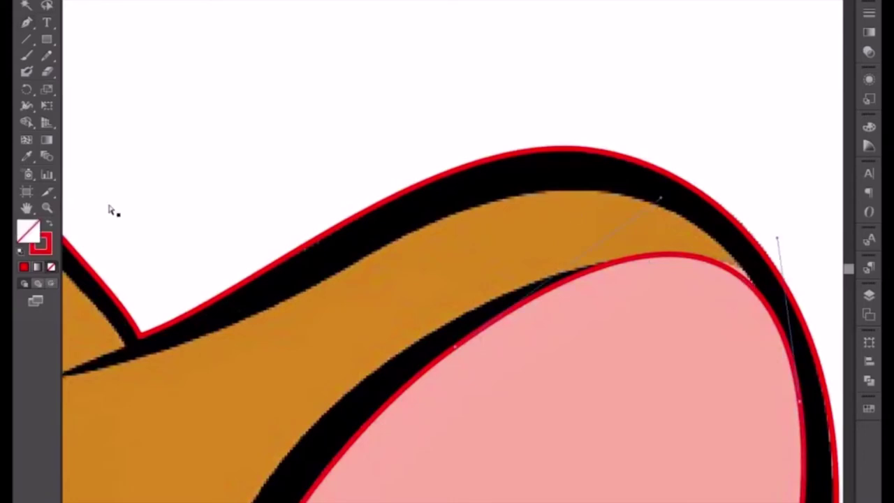
click(26, 23)
Lengthen the top handle and lower the top anchor so the curve hugs the pink edge.
drag(777, 237, 760, 203)
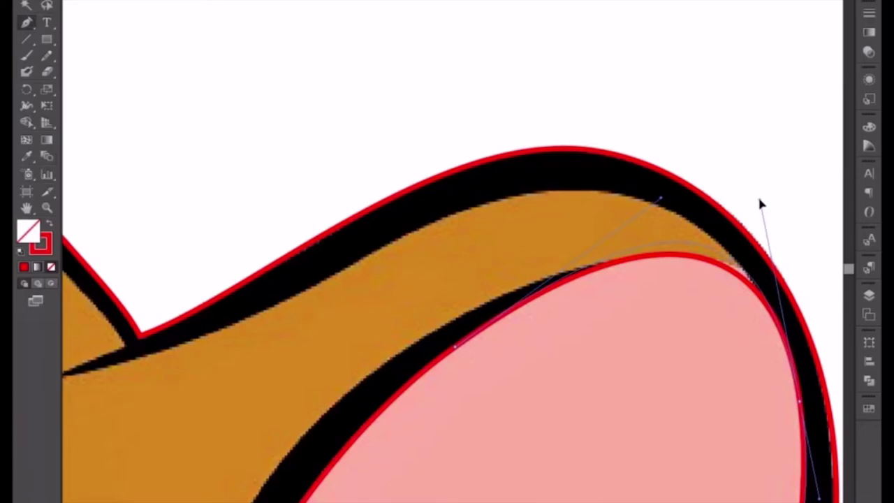
drag(761, 204, 757, 200)
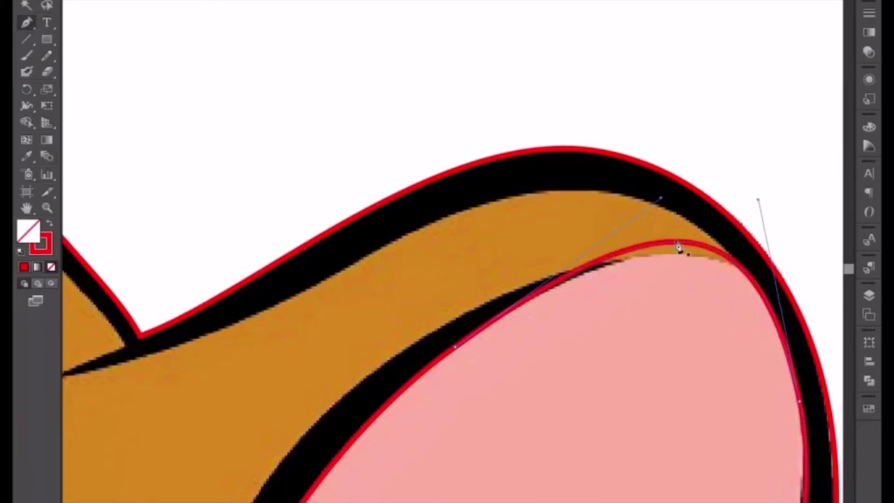
key(ctrl+z)
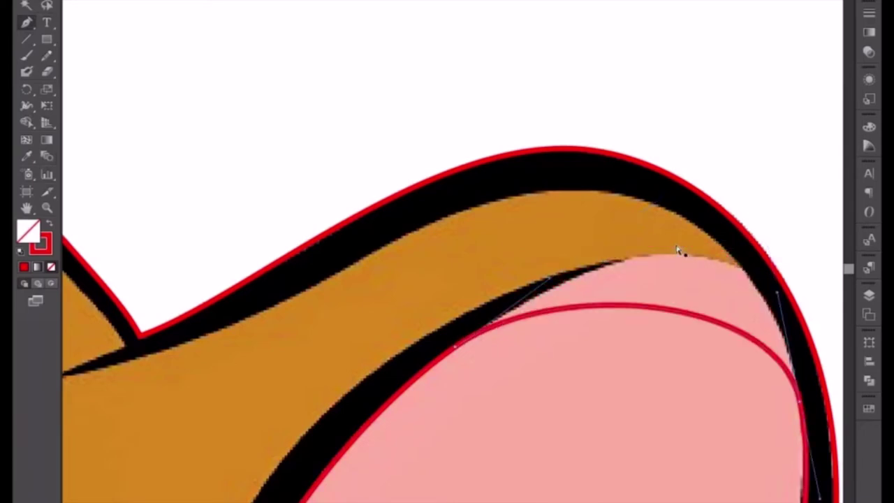
key(ctrl+shift+z)
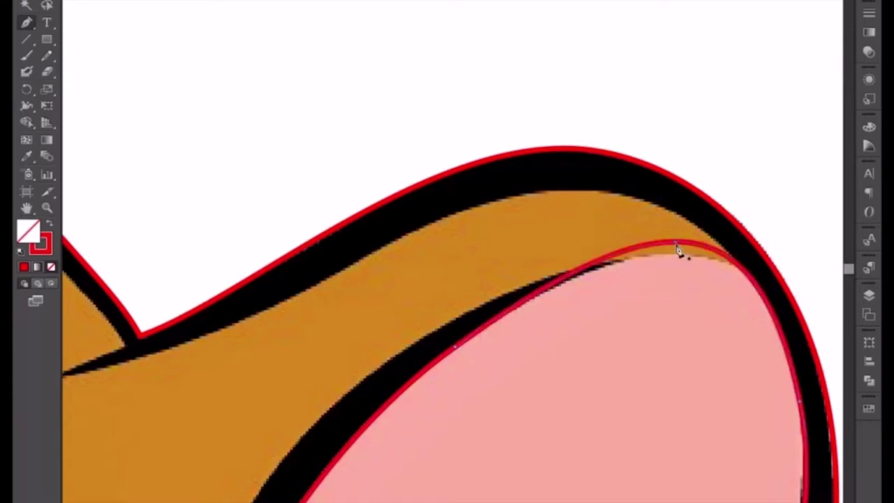
ctrl+click(677, 246)
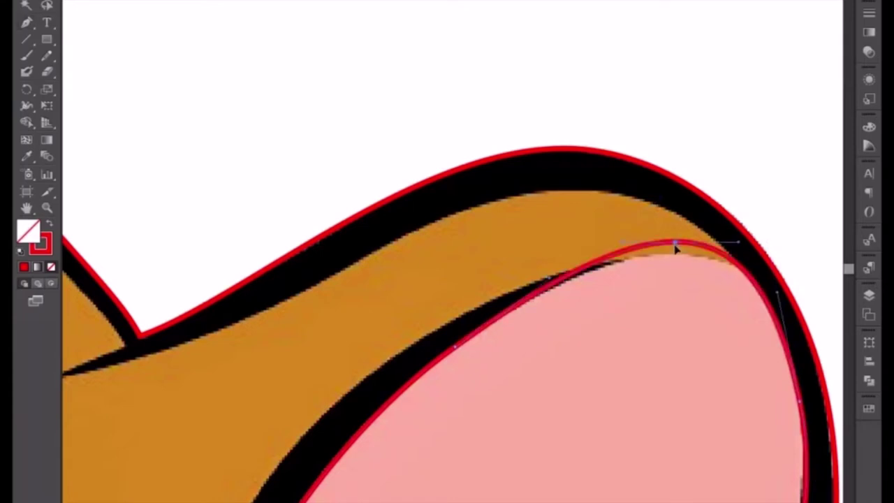
drag(676, 247, 678, 259)
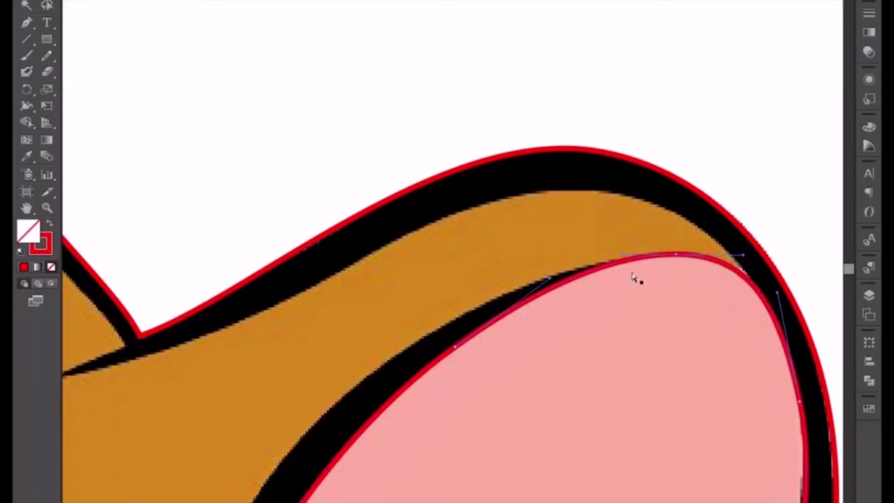
scroll(579, 303, down, 3)
scroll(579, 303, down, 3)
Check an anchor on the inner-ear outline, then deselect the finished ear path.
click(685, 385)
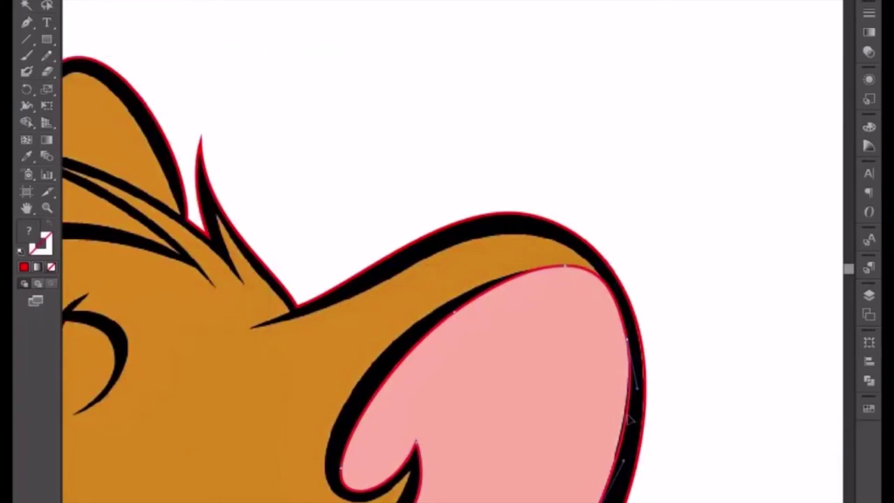
click(631, 420)
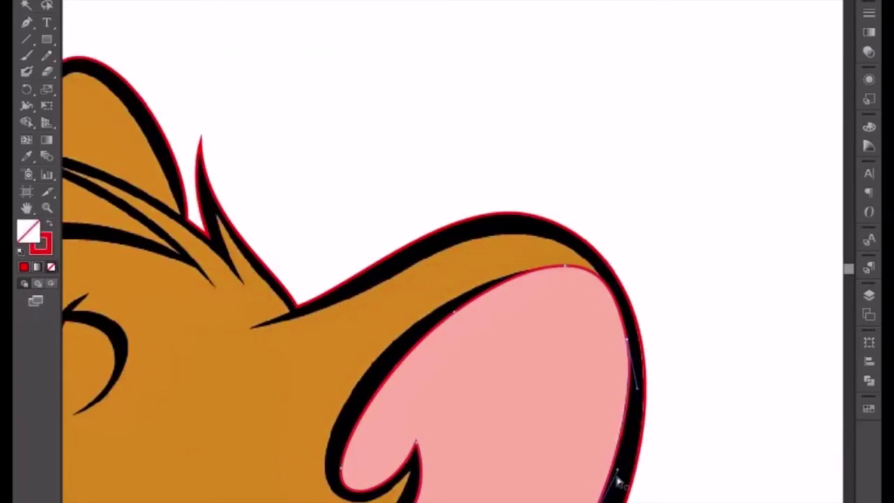
scroll(615, 475, down, 5)
key(a)
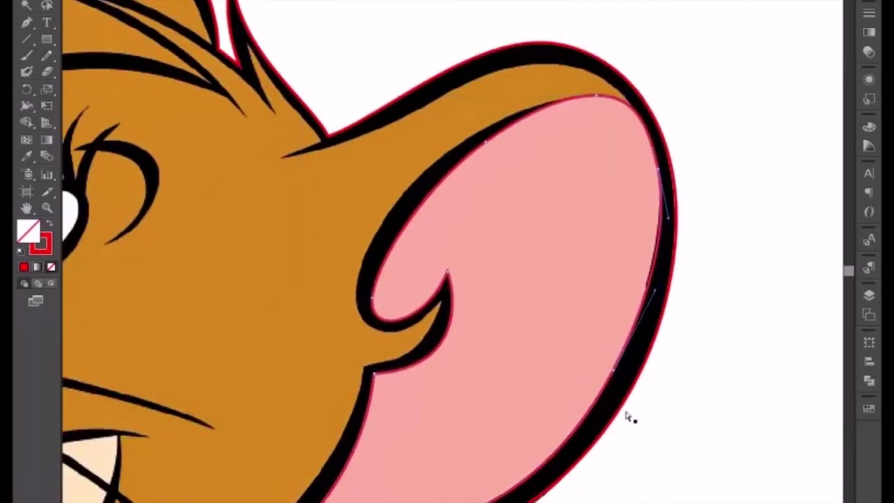
click(656, 297)
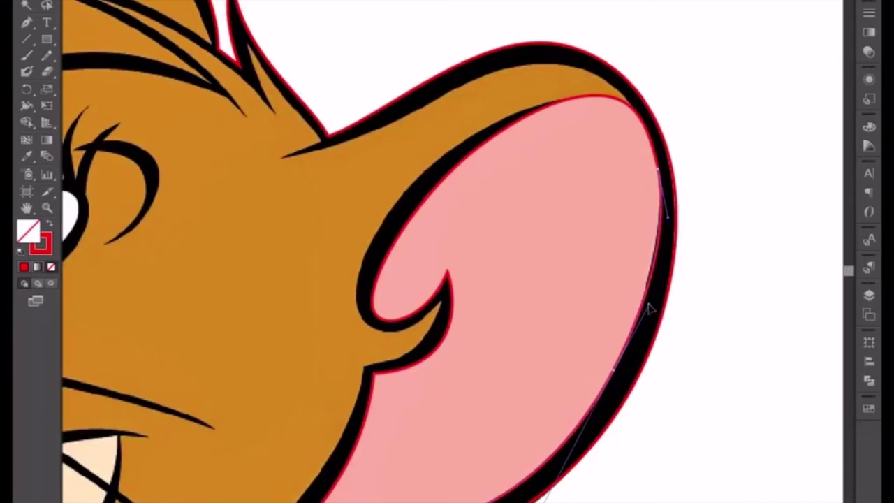
click(701, 353)
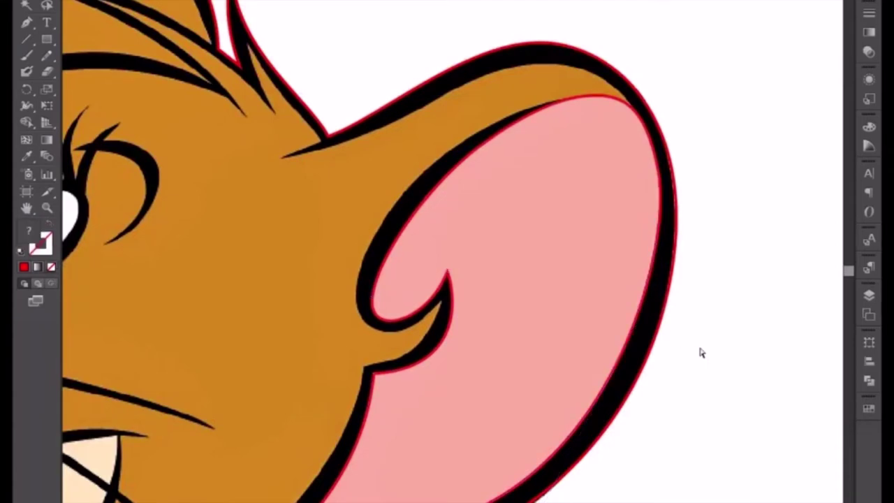
With the Pen tool active, pan and zoom to Jerry's face and the ear on his head.
click(26, 24)
scroll(425, 189, up, 3)
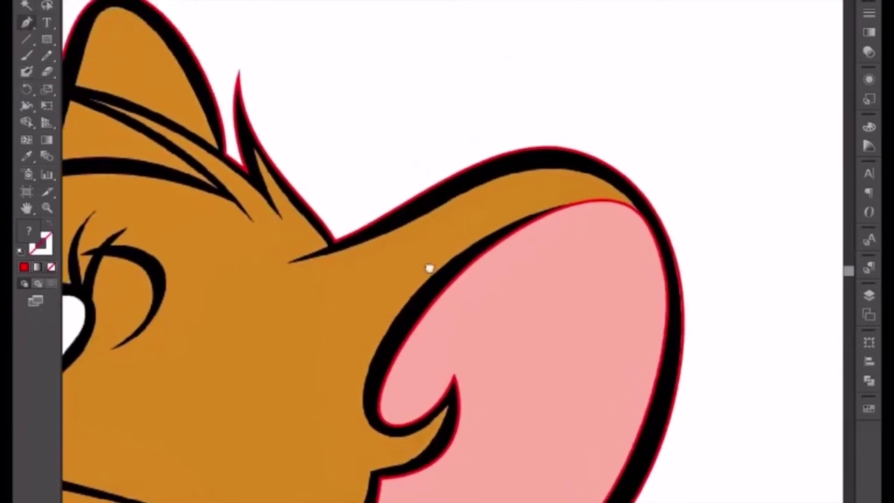
scroll(429, 270, up, 2)
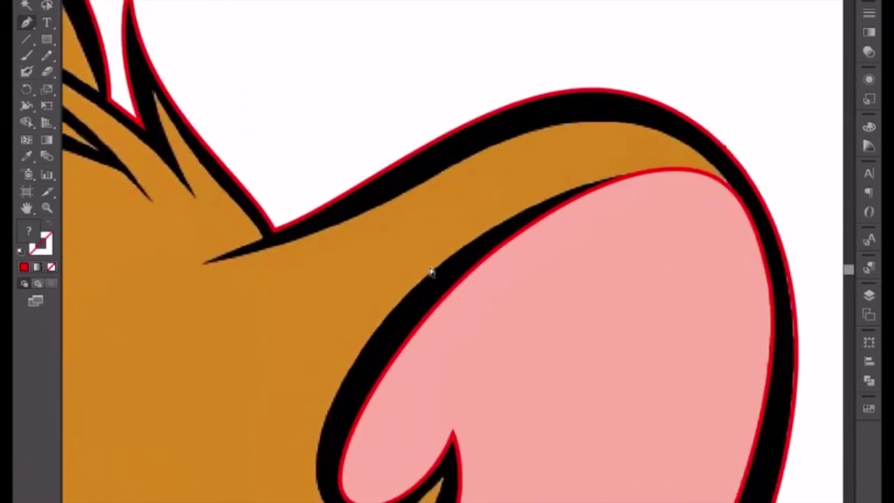
scroll(431, 273, down, 4)
drag(408, 296, 567, 232)
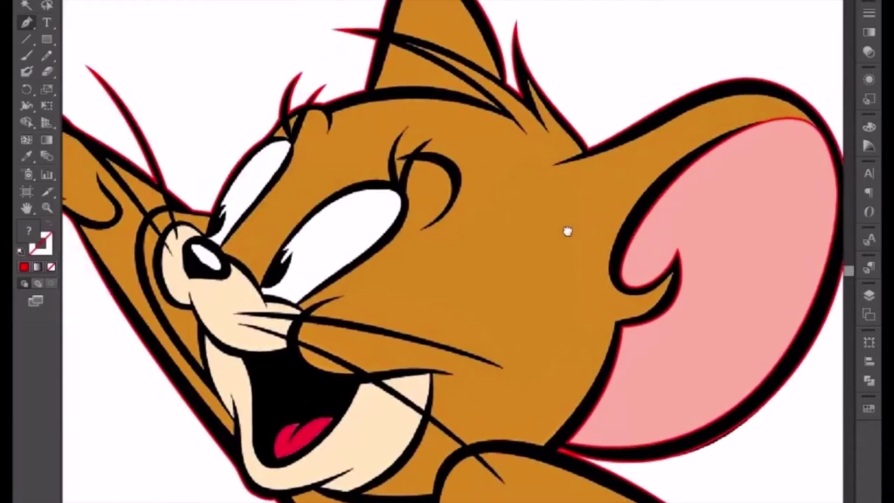
scroll(552, 343, down, 2)
scroll(552, 347, up, 4)
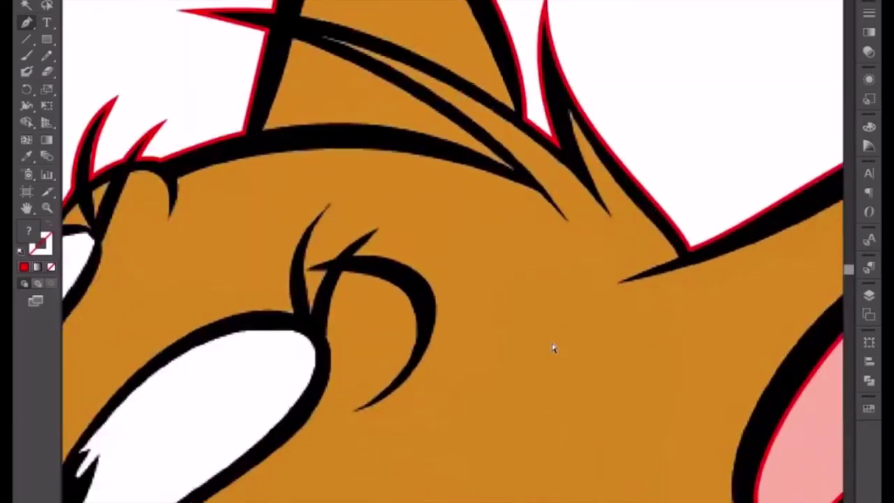
scroll(471, 305, up, 5)
scroll(471, 305, right, 2)
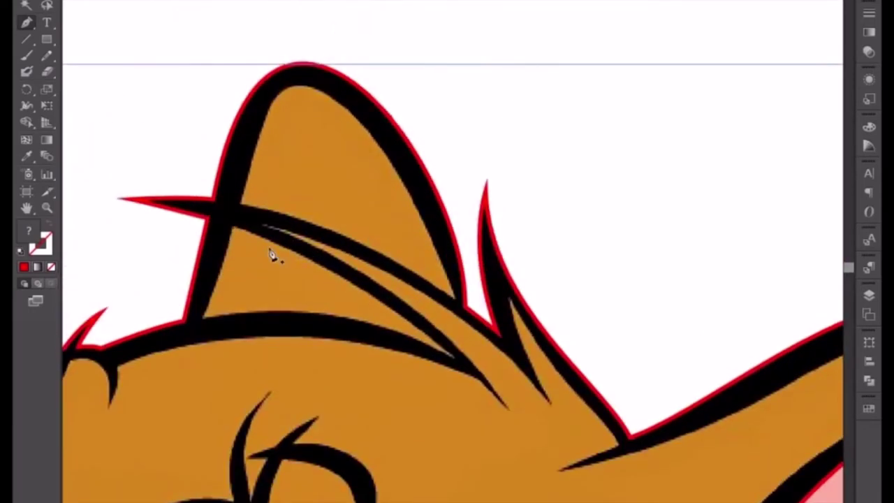
Trace the top ear's inner shape, placing the tip anchor at its peak, and close the path.
drag(239, 204, 248, 180)
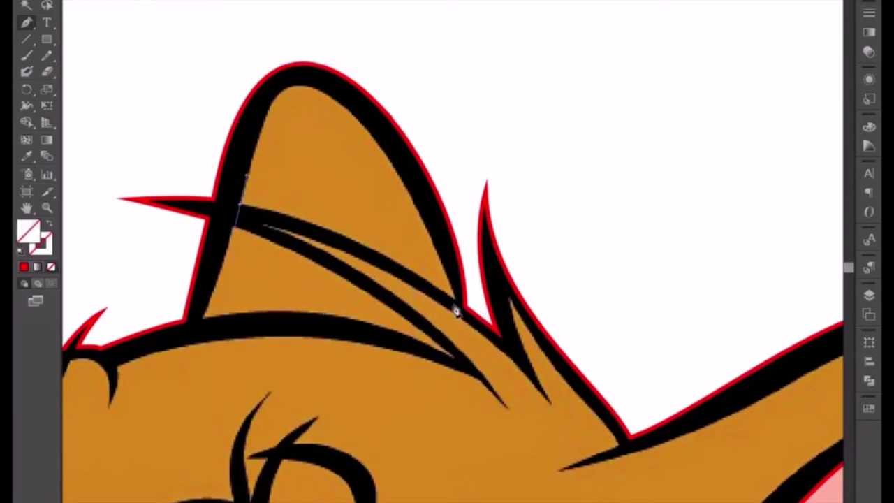
drag(456, 302, 516, 498)
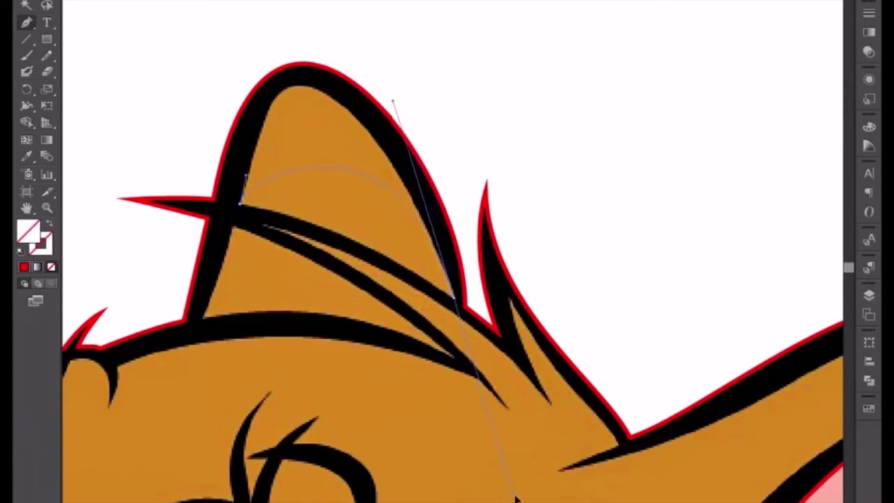
mouse_move(241, 202)
mouse_down()
mouse_move(273, 1)
mouse_move(278, 57)
mouse_up()
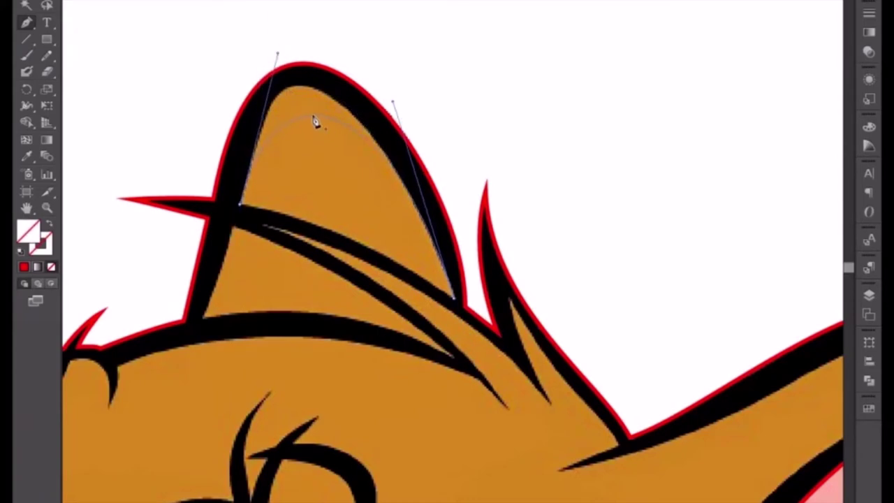
key(ctrl+z)
drag(313, 120, 297, 87)
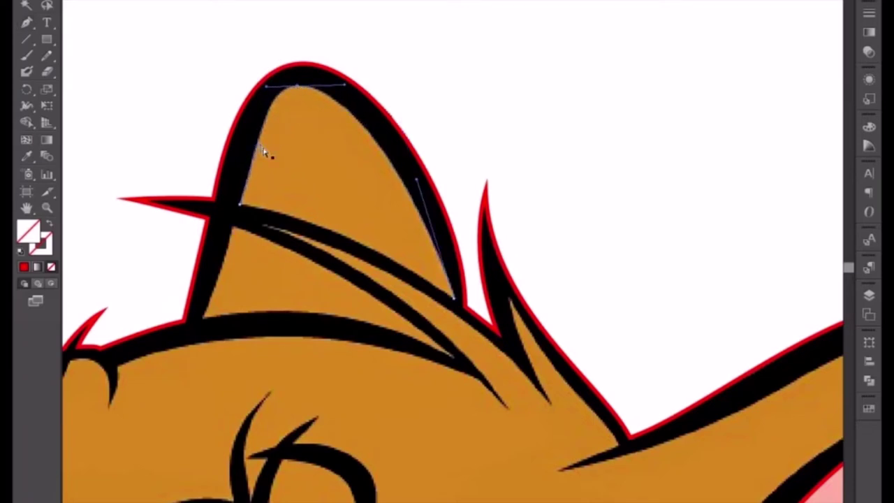
click(454, 305)
key(p)
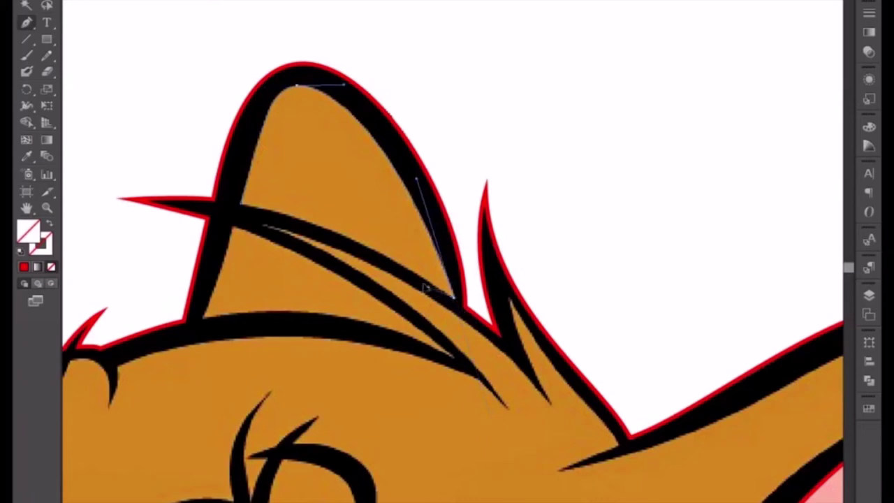
click(428, 283)
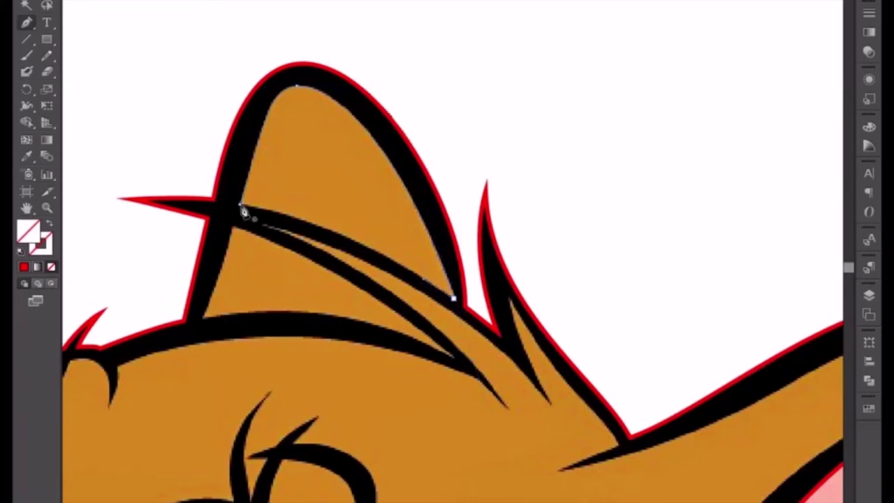
click(240, 206)
Apply the red outline stroke to the new inner-ear path with the Eyedropper.
double_click(28, 159)
click(551, 395)
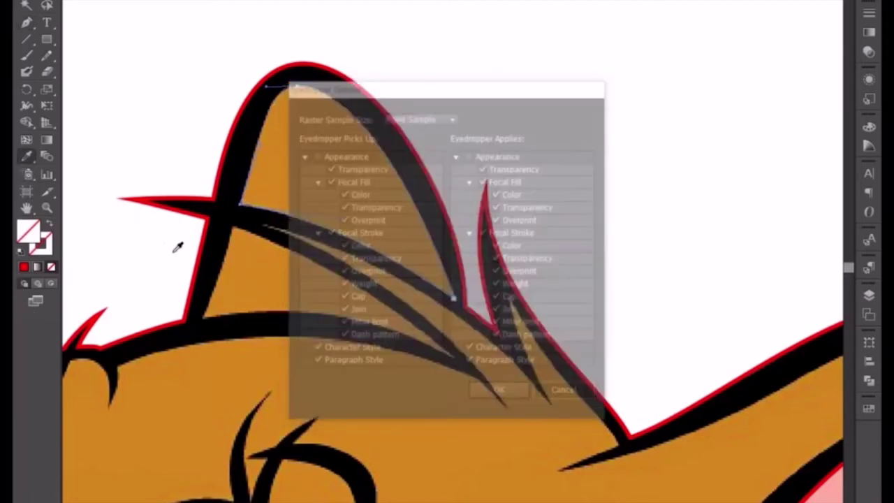
click(199, 258)
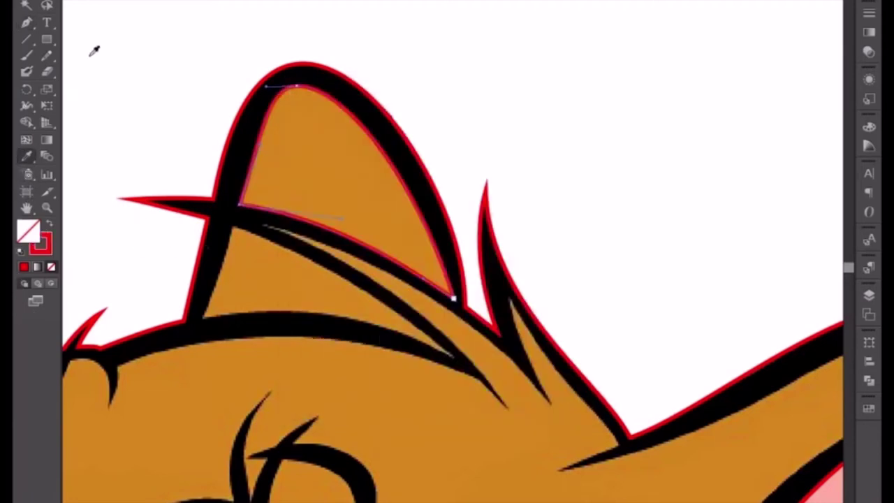
click(26, 23)
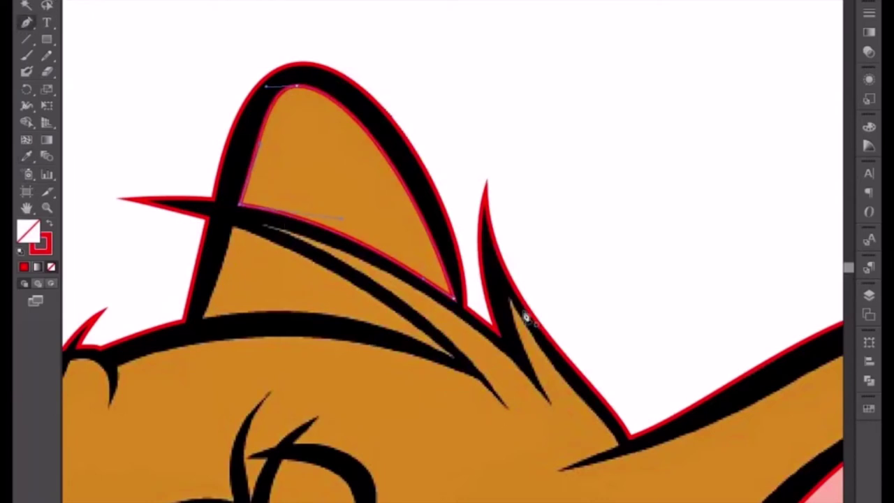
Zoom out to the forehead spikes and trace the first gap as a closed triangle.
scroll(381, 210, down, 5)
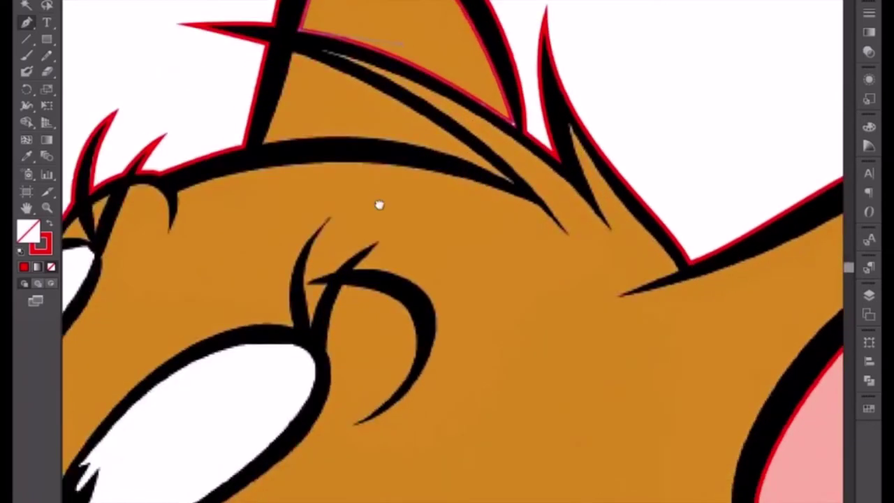
scroll(383, 211, down, 1)
key(ctrl+minus)
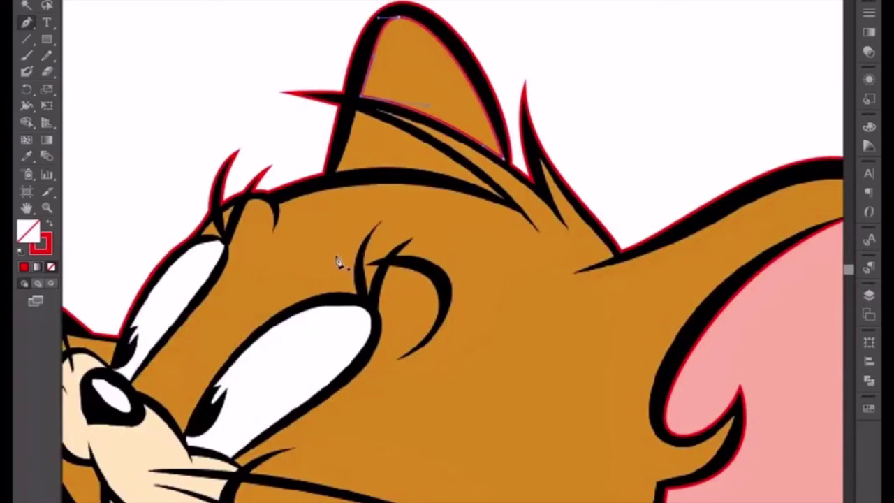
scroll(346, 252, left, 2)
scroll(353, 217, left, 3)
scroll(393, 221, up, 2)
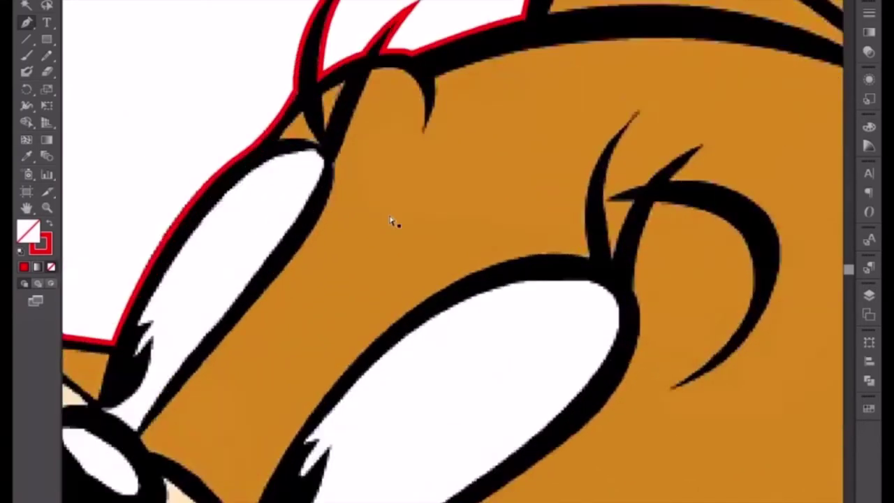
scroll(390, 215, up, 2)
scroll(389, 214, up, 2)
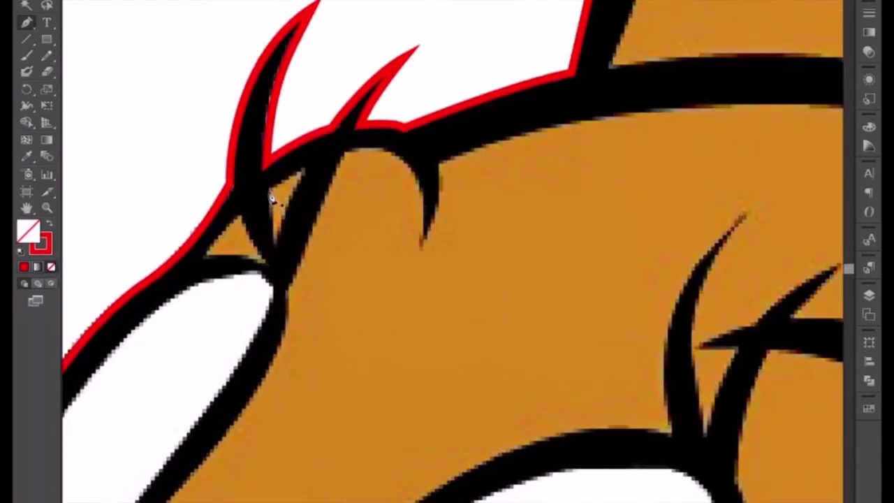
click(274, 241)
click(270, 186)
click(276, 198)
click(304, 171)
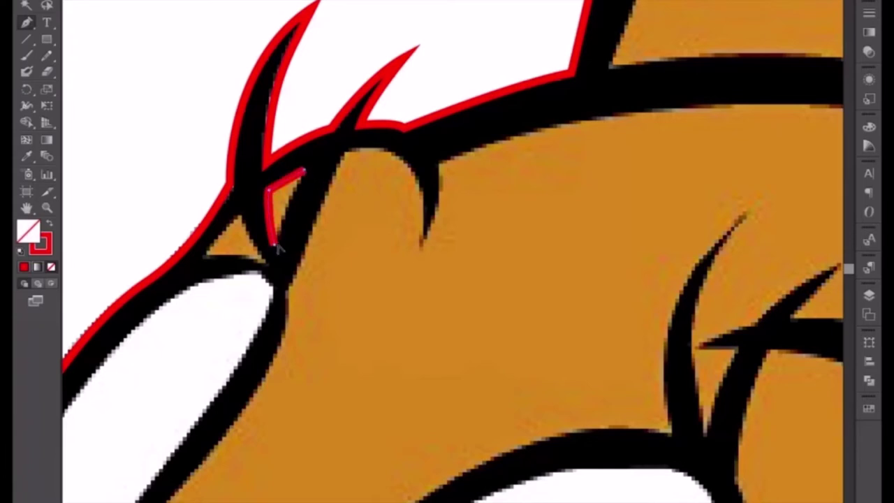
click(274, 252)
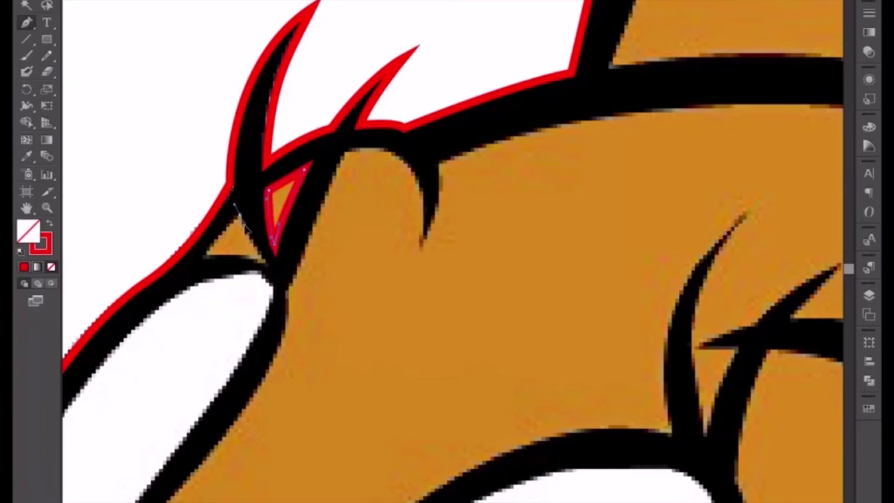
Trace the second gap as a closed triangle, then pan to the head top and ear.
click(238, 213)
click(269, 264)
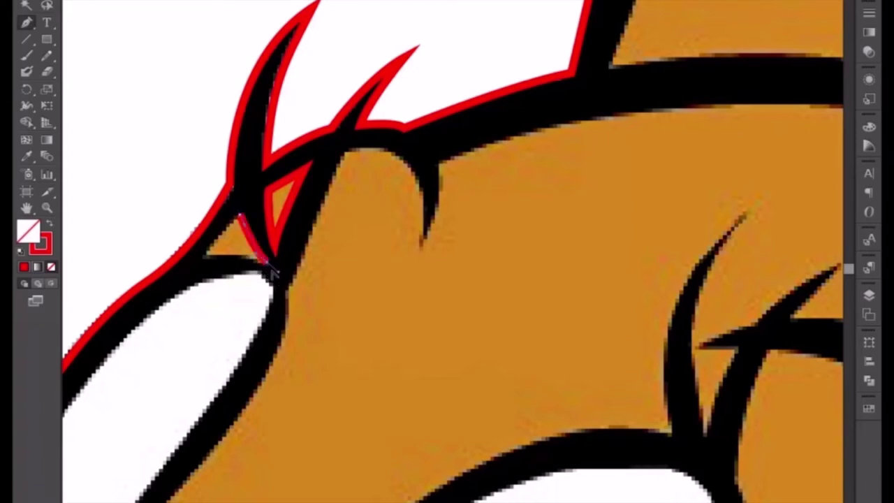
click(206, 254)
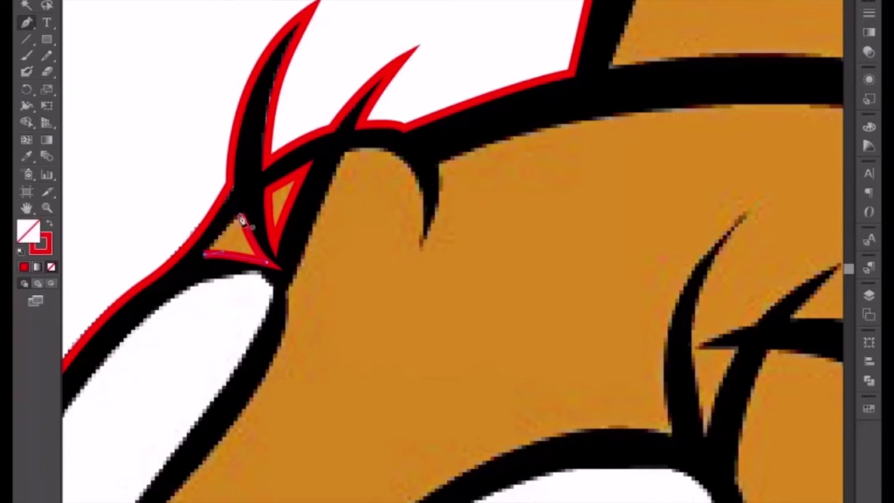
click(240, 216)
scroll(267, 297, down, 2)
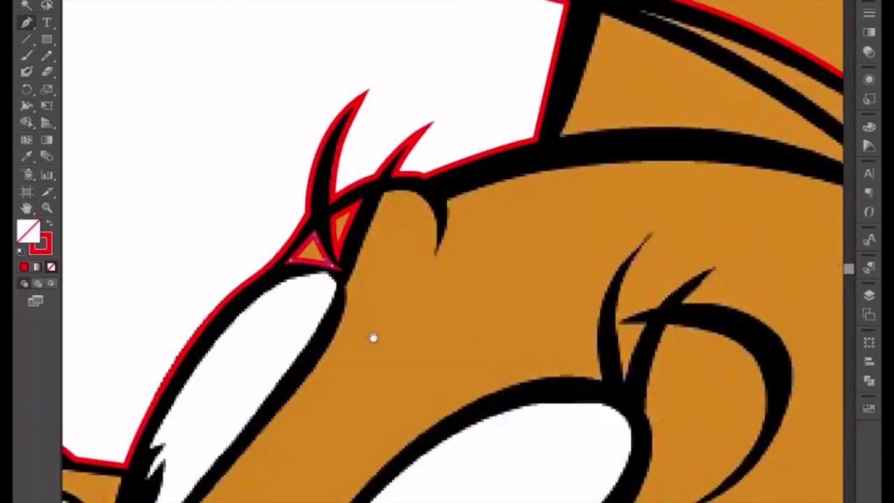
scroll(363, 300, down, 2)
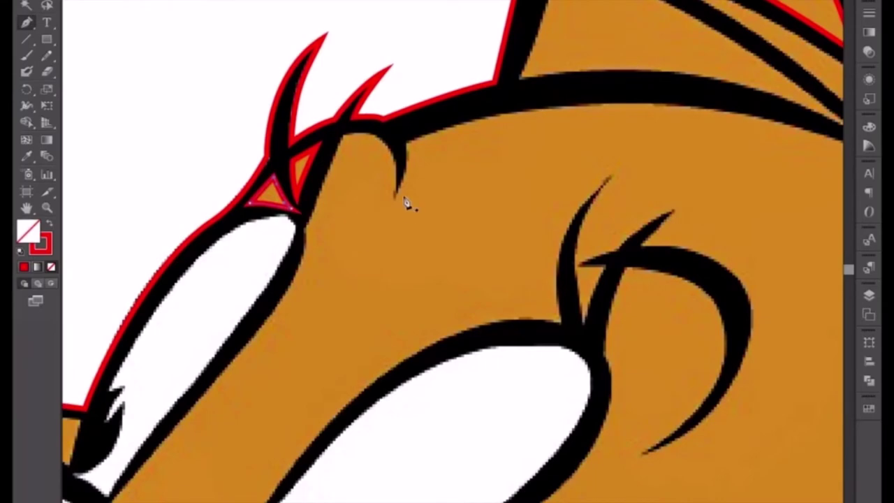
scroll(371, 270, down, 2)
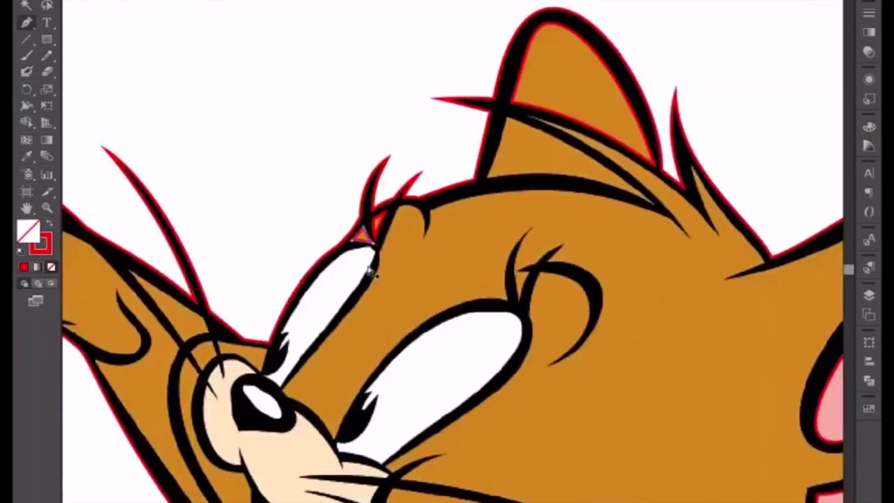
scroll(402, 279, down, 1)
drag(412, 241, 375, 341)
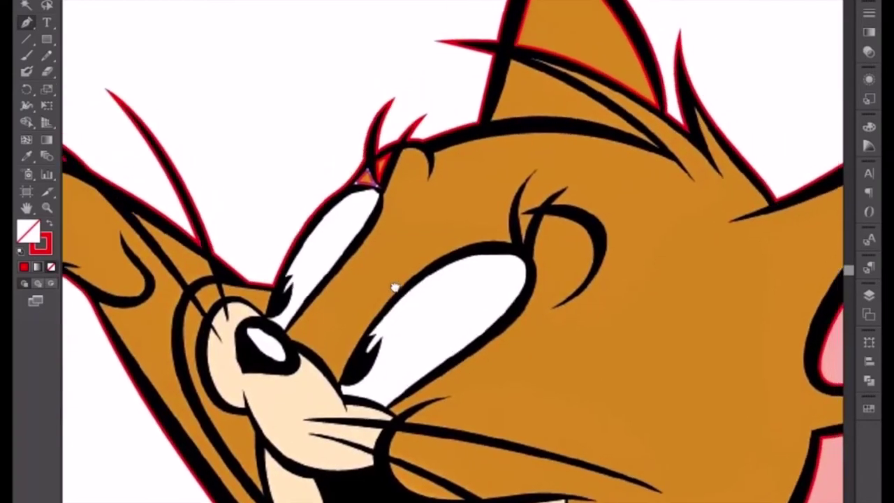
scroll(375, 341, up, 2)
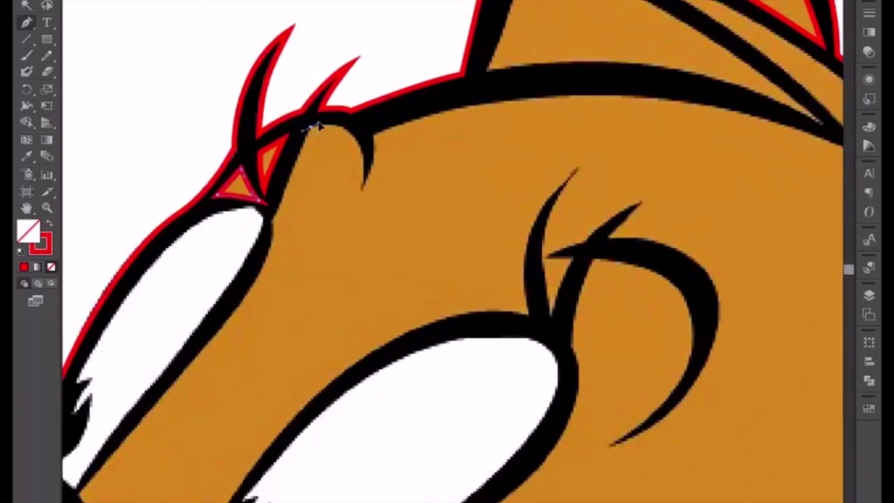
Curve the spike path's last segment, then start the brow outline with a curved anchor.
click(315, 126)
mouse_move(363, 189)
mouse_down()
mouse_move(355, 274)
mouse_move(348, 260)
mouse_up()
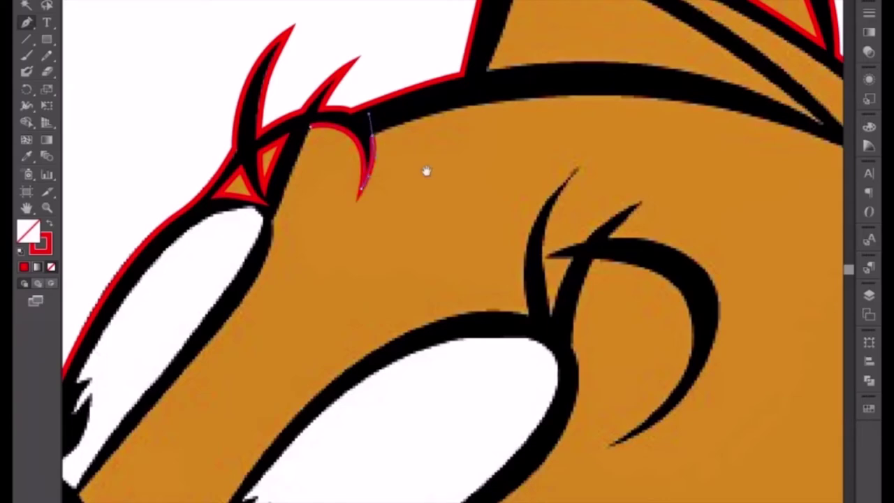
drag(404, 163, 322, 245)
click(289, 221)
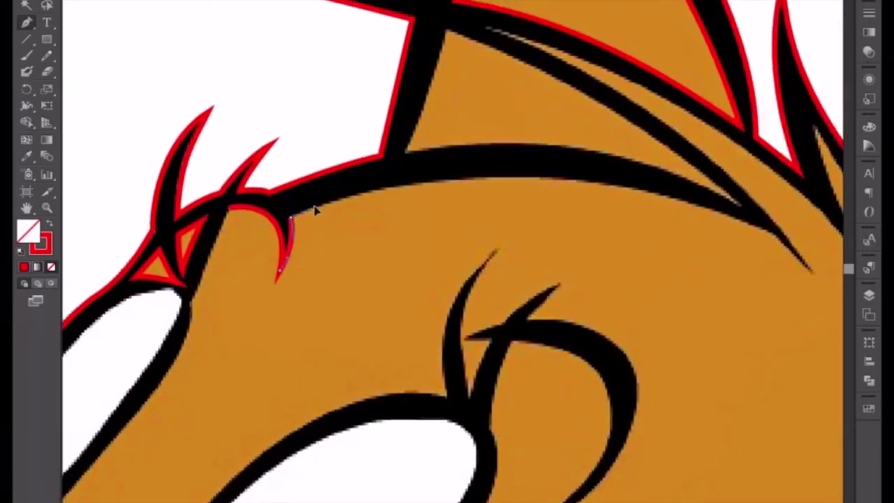
drag(618, 252, 416, 251)
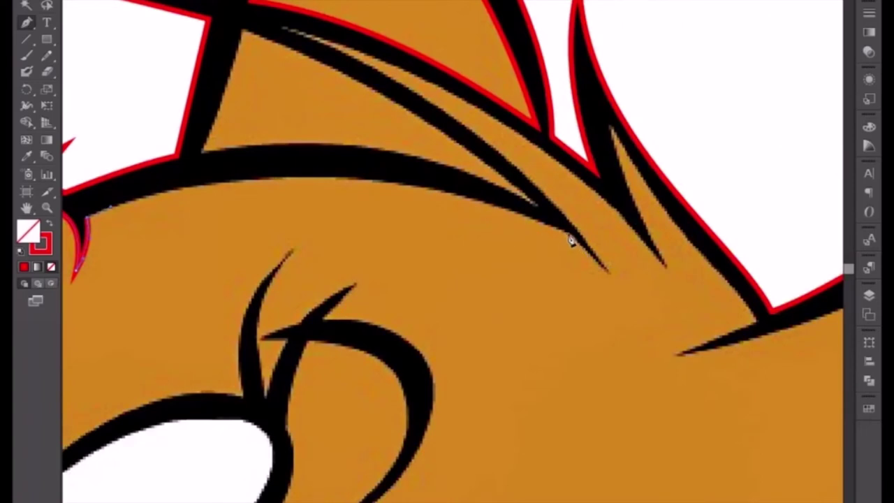
drag(571, 237, 656, 285)
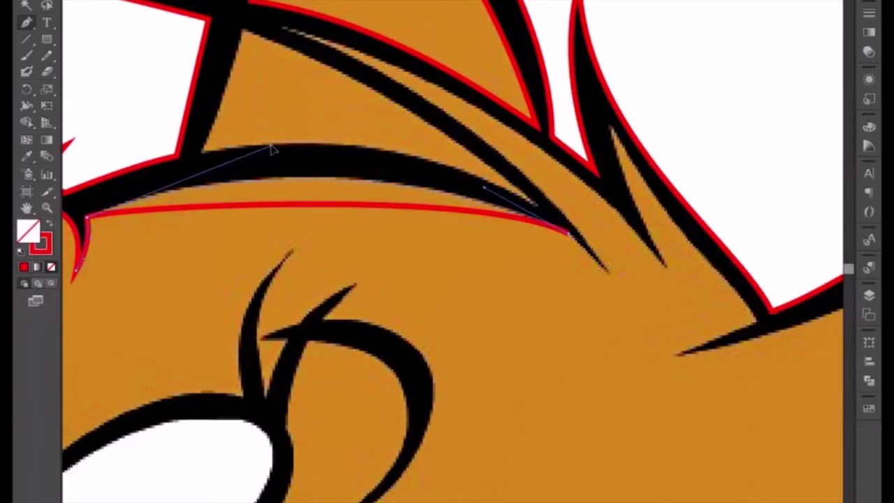
Extend the brow outline to its tip and start a curved outline under the ear.
click(570, 232)
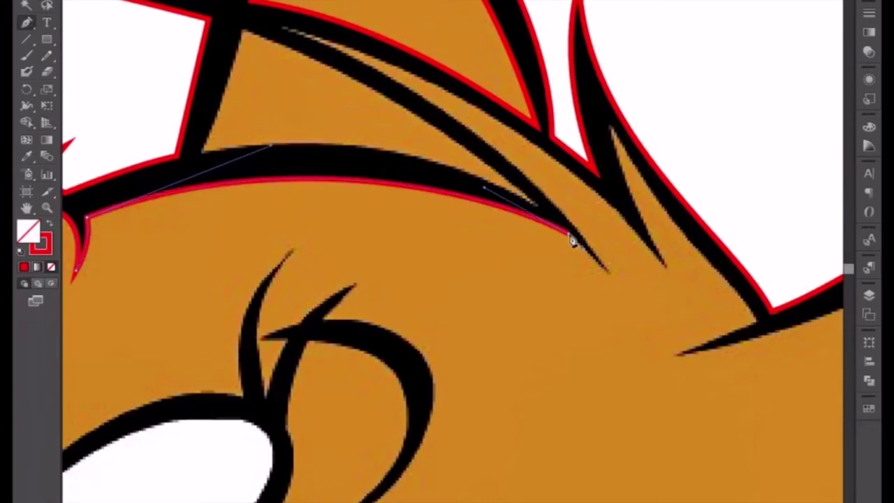
click(609, 276)
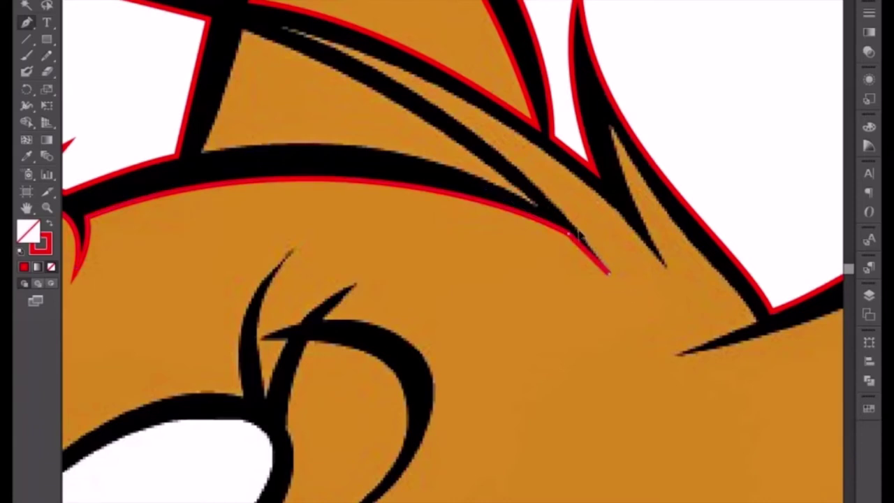
drag(354, 114, 436, 218)
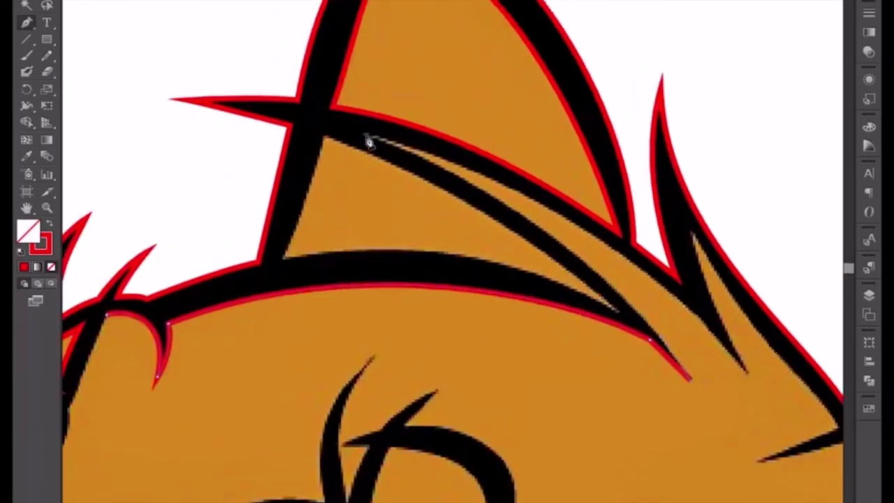
mouse_move(367, 137)
mouse_down()
mouse_move(197, 87)
mouse_move(192, 76)
mouse_up()
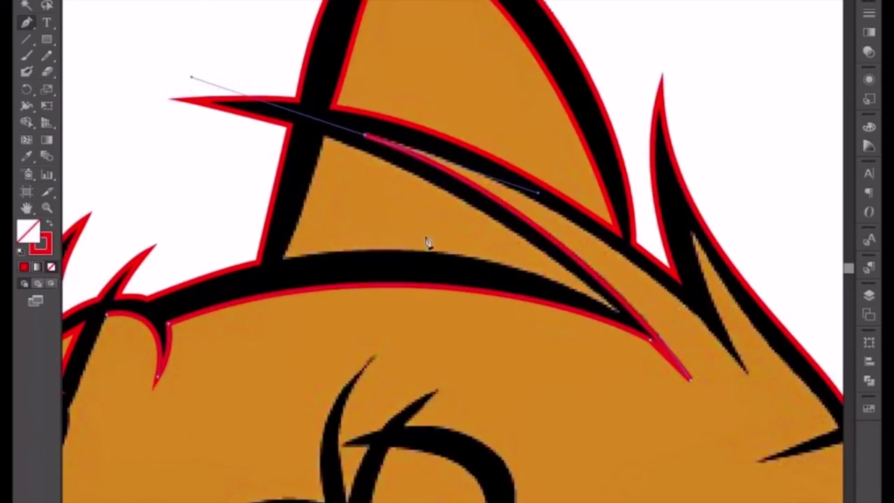
alt+click(656, 339)
key(Return)
alt+click(658, 339)
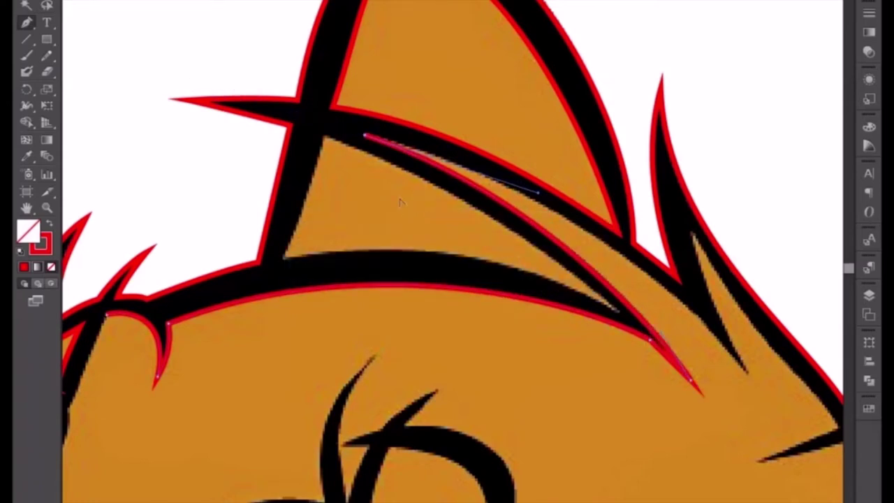
Curve the outline along the stroke beneath the ear up to its upper end.
drag(366, 137, 429, 154)
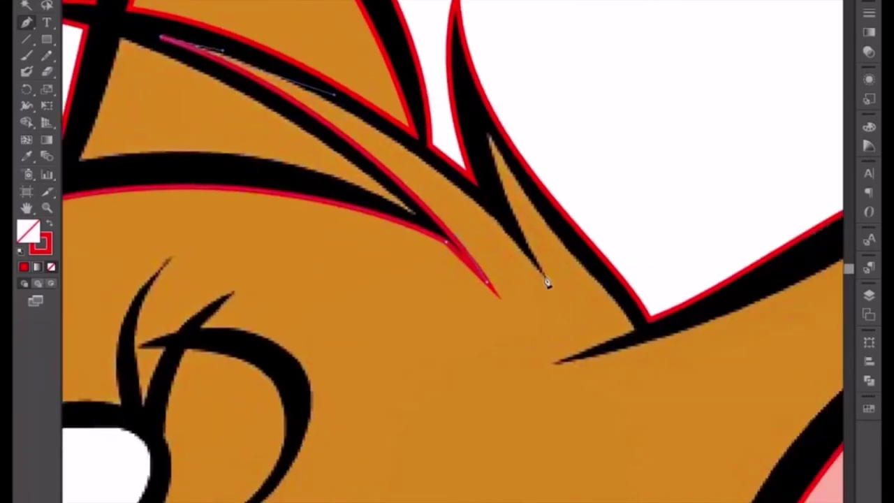
mouse_move(543, 275)
mouse_down()
mouse_move(649, 413)
mouse_move(703, 463)
mouse_move(681, 452)
mouse_up()
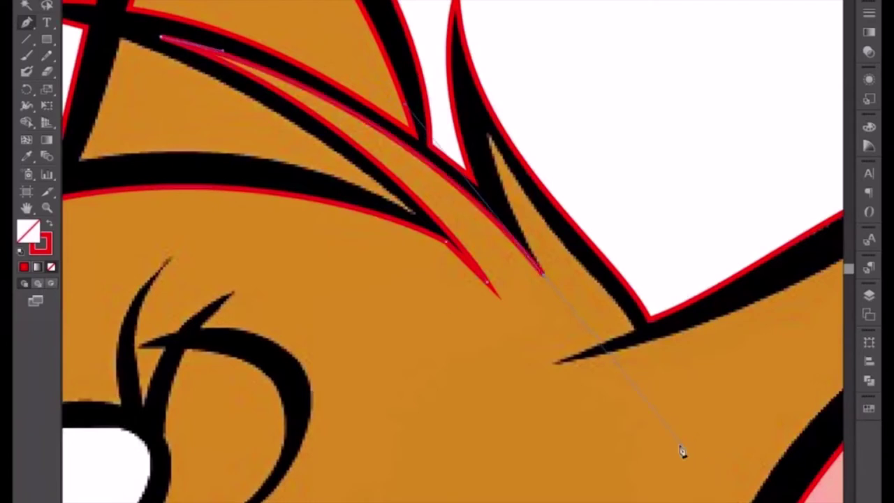
scroll(559, 412, up, 3)
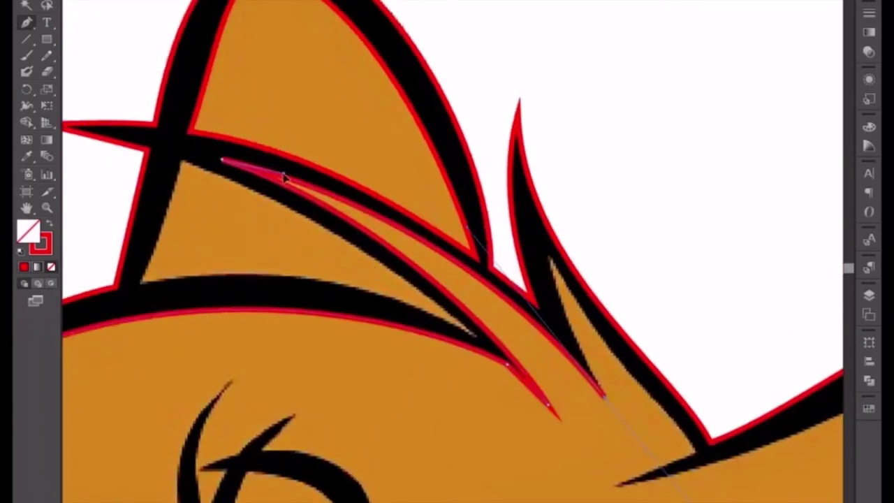
drag(285, 179, 296, 187)
drag(506, 288, 452, 272)
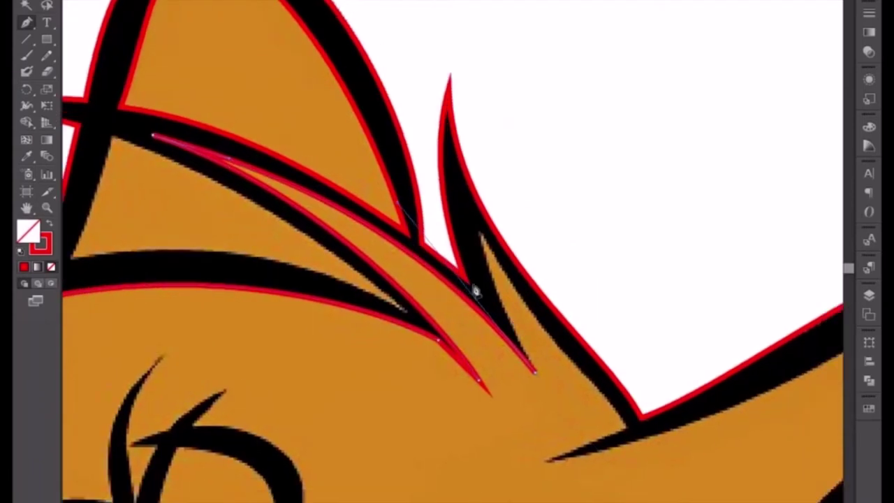
click(228, 155)
alt+click(228, 155)
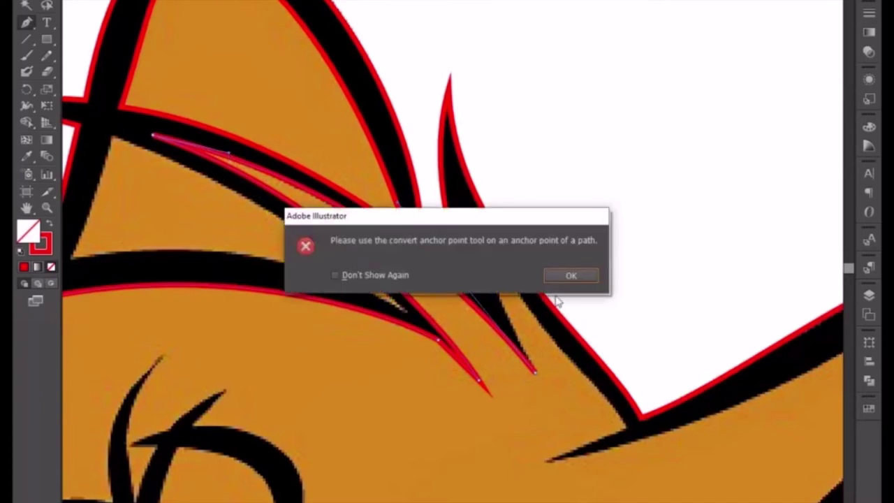
Dismiss the alert, continue the tuft path, and close outlines around the tuft and long spike.
click(571, 276)
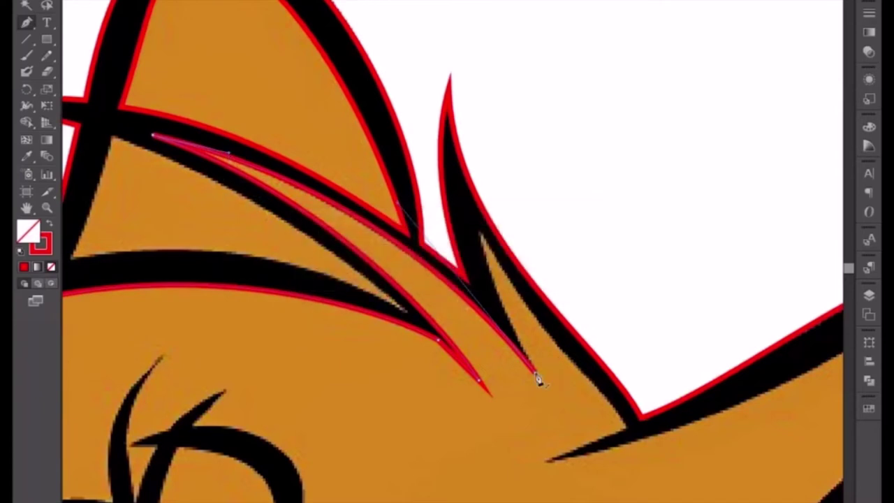
ctrl+click(482, 236)
click(480, 237)
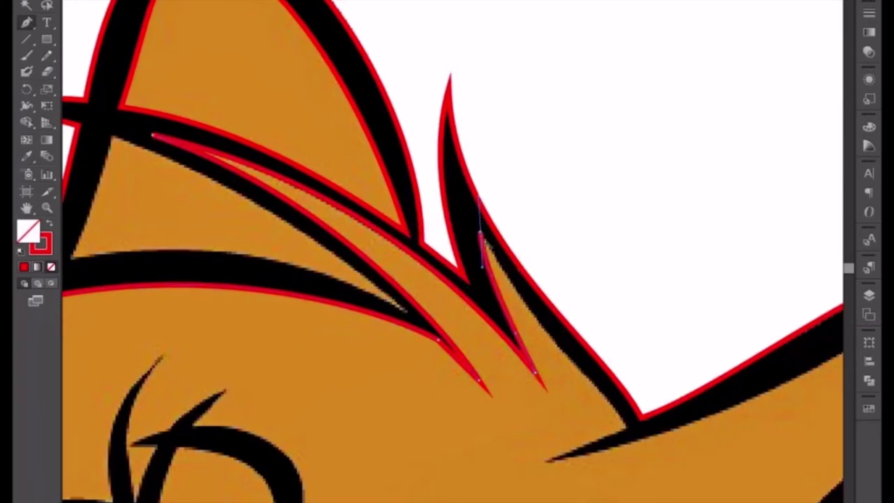
drag(578, 399, 509, 256)
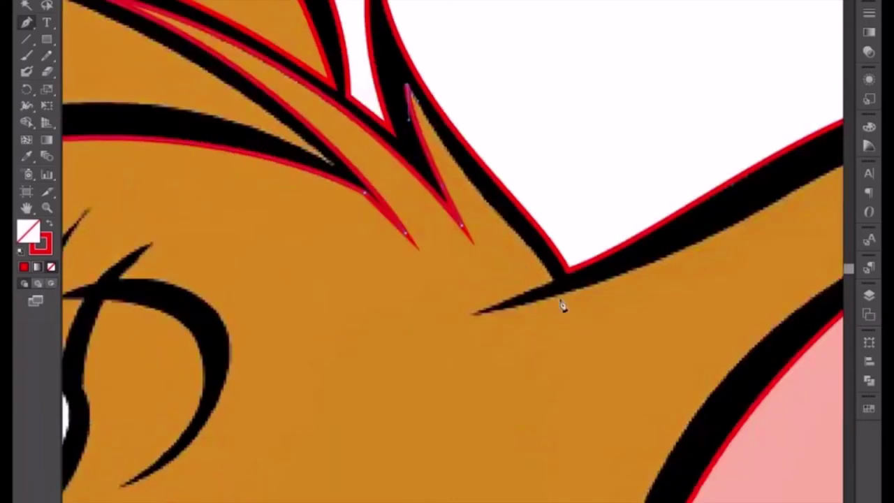
drag(552, 280, 569, 323)
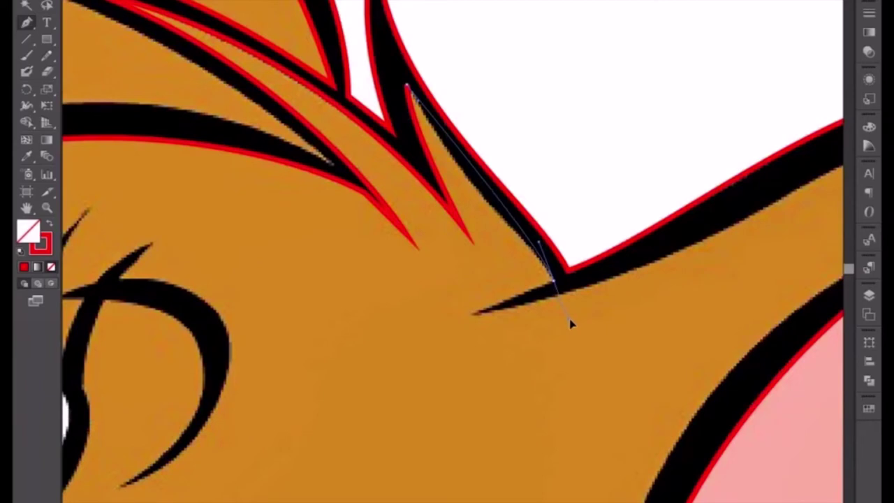
click(412, 93)
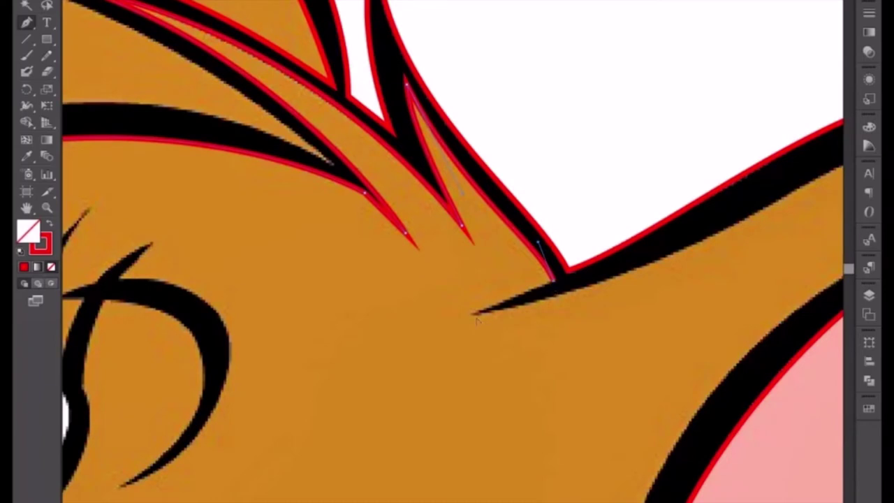
click(475, 317)
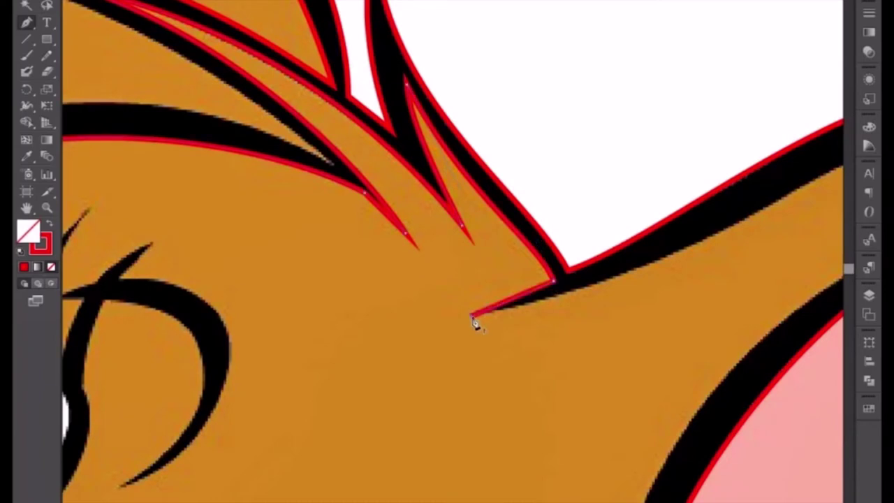
Curve the red outline from the spike tip to the ear's edge and back.
scroll(475, 332, up, 3)
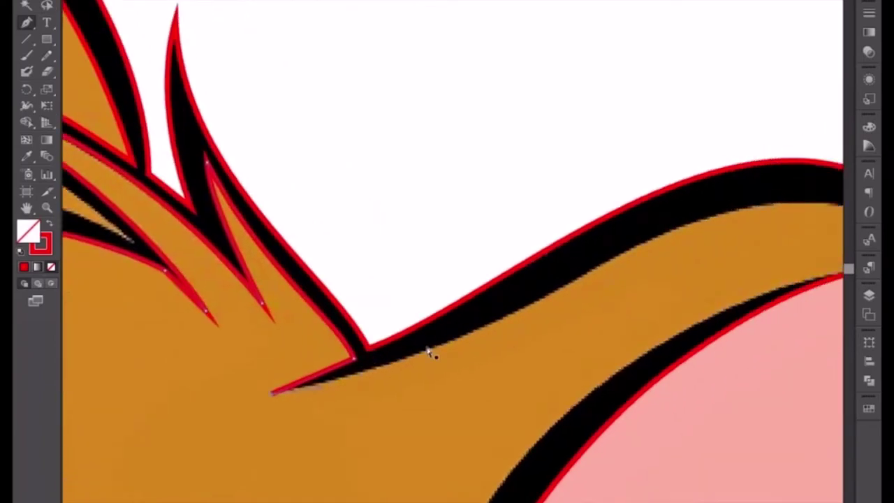
alt+scroll(429, 353, down, 2)
drag(611, 384, 431, 345)
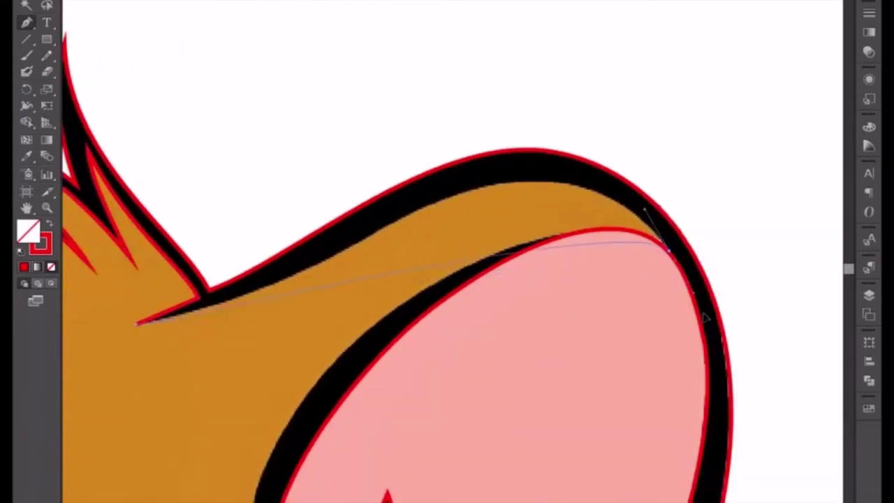
drag(667, 249, 752, 402)
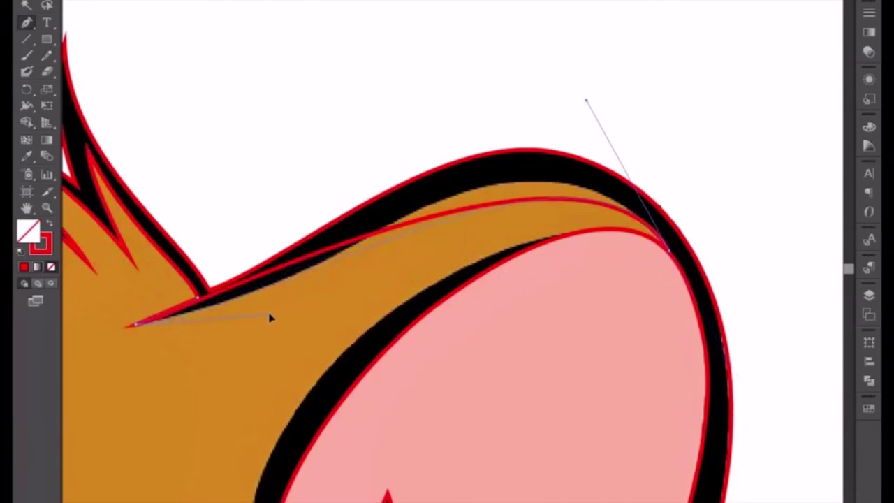
drag(134, 325, 275, 319)
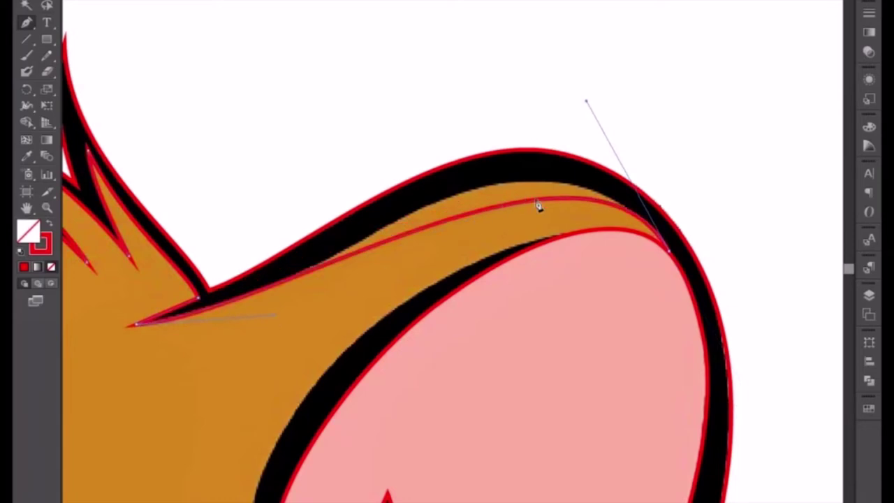
click(512, 211)
Pull the new anchor up to the stroke edge and reshape the upper curve.
key(a)
drag(510, 209, 499, 189)
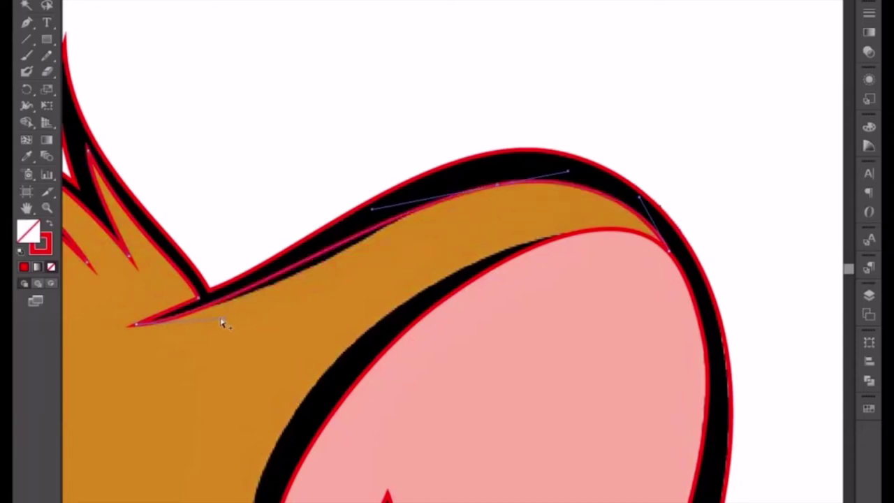
key(ctrl+shift+a)
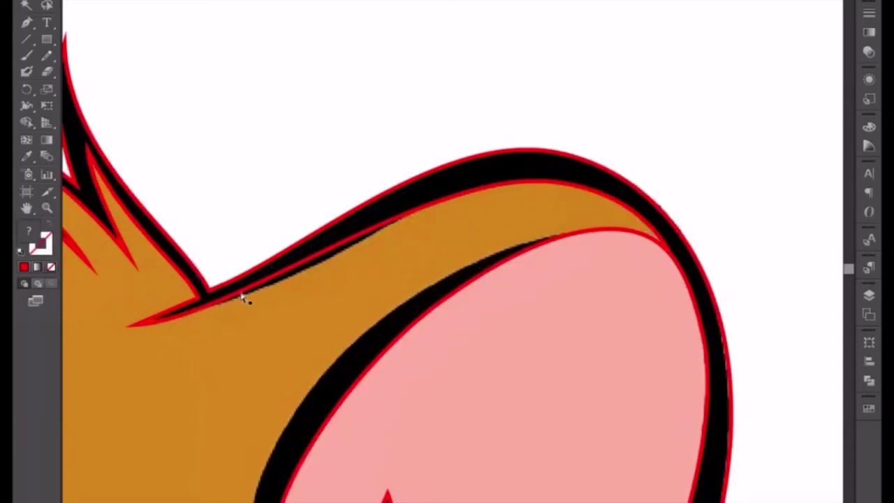
click(243, 298)
mouse_move(225, 322)
mouse_down()
mouse_move(264, 321)
mouse_move(275, 308)
mouse_up()
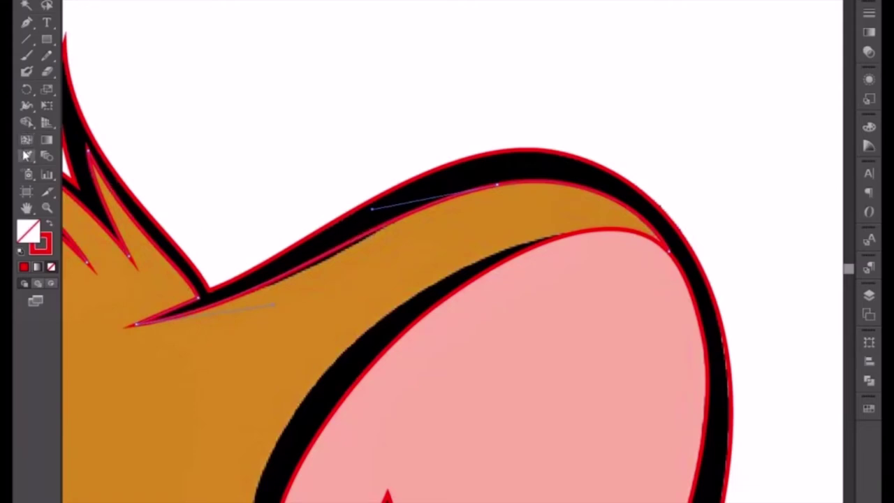
Add anchors along the upper contour and make the ear's top corner a sharp point.
click(27, 23)
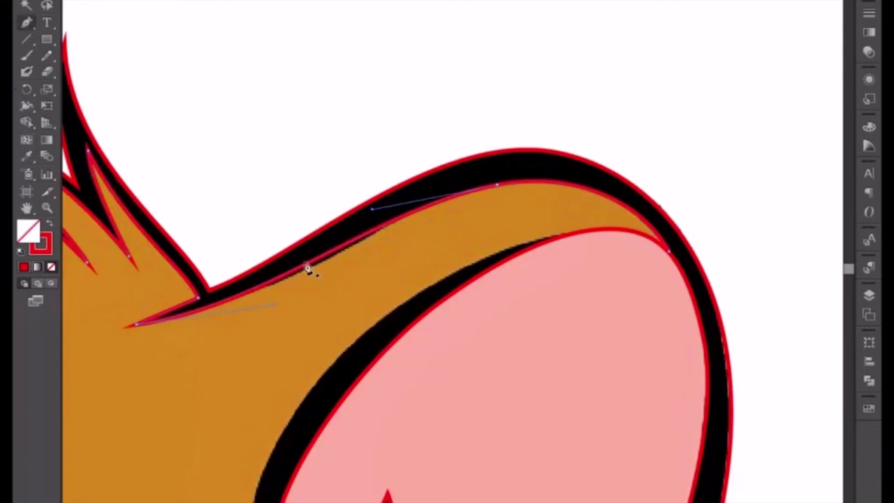
click(305, 272)
key(a)
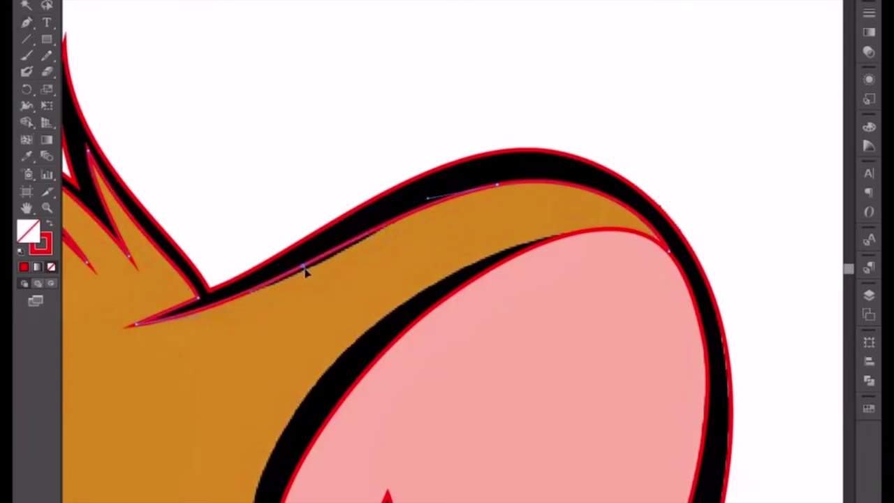
click(305, 273)
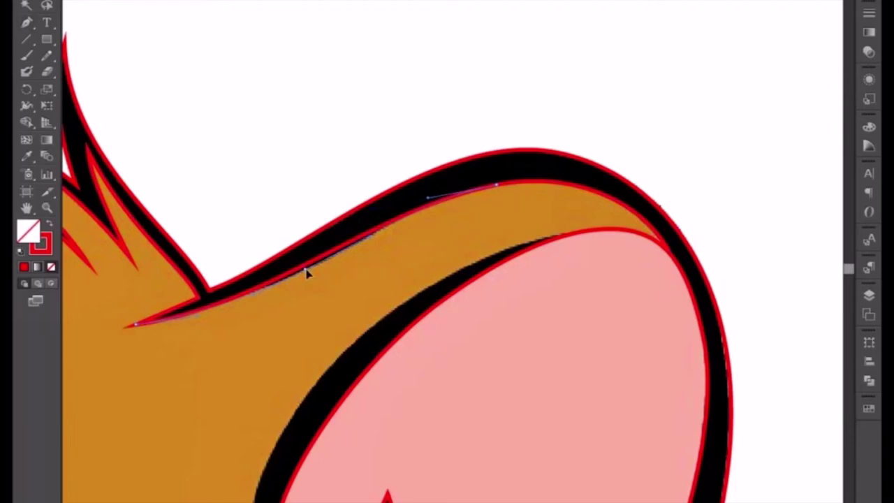
click(669, 256)
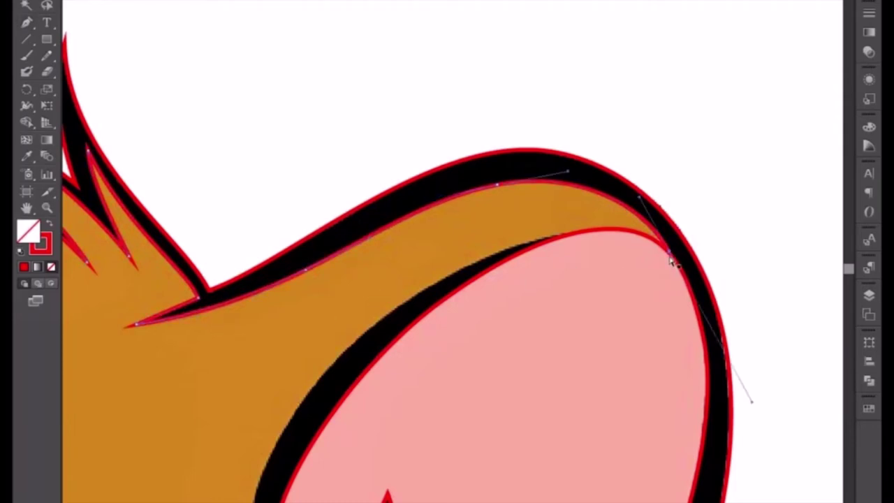
key(p)
click(669, 253)
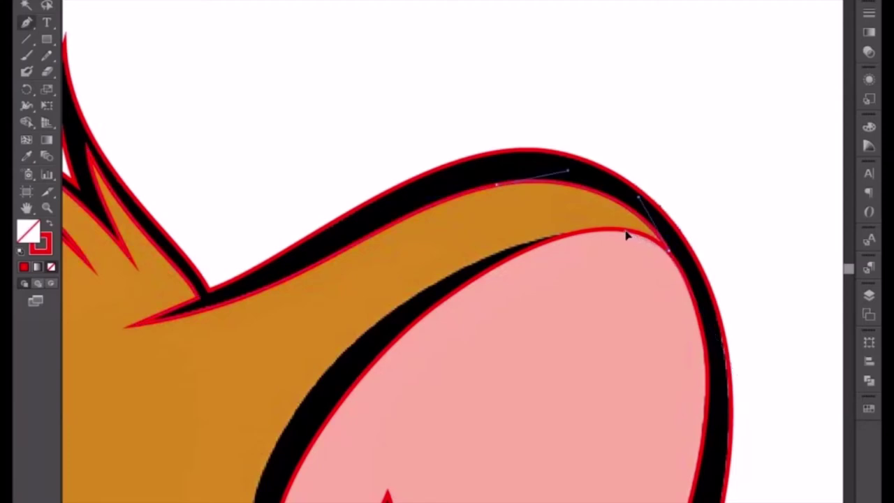
Curve the red path down the inner pink ear edge, redoing the misfitting curve.
scroll(439, 235, down, 5)
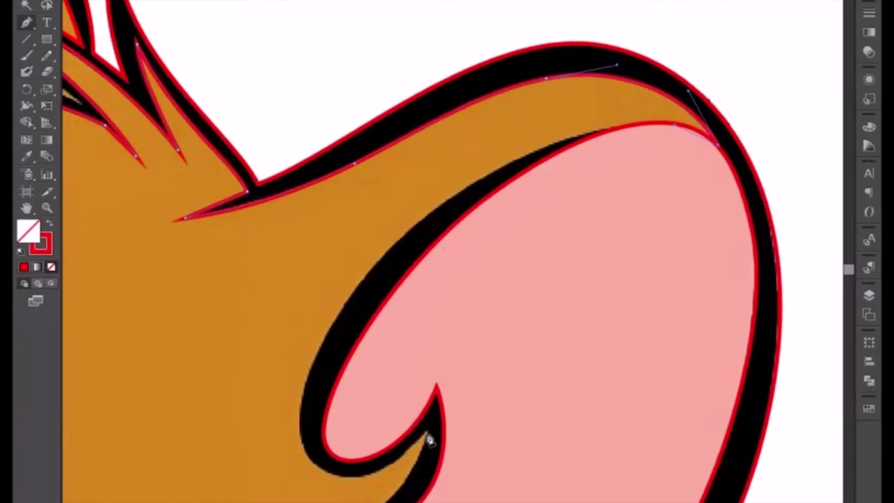
mouse_move(427, 435)
mouse_down()
mouse_move(485, 378)
mouse_move(596, 340)
mouse_up()
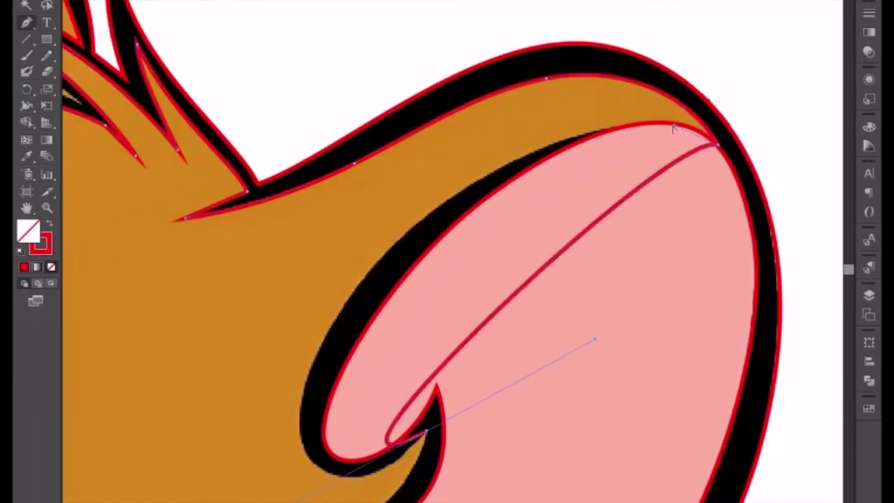
drag(546, 77, 449, 34)
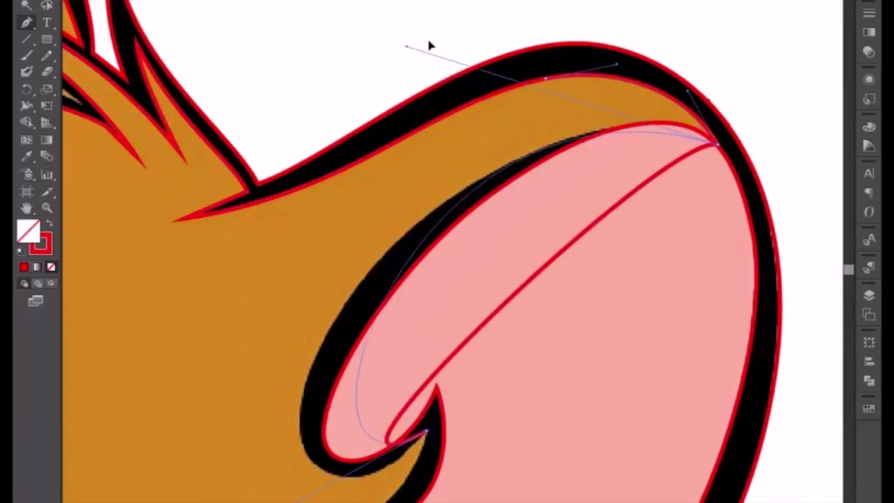
drag(449, 33, 448, 26)
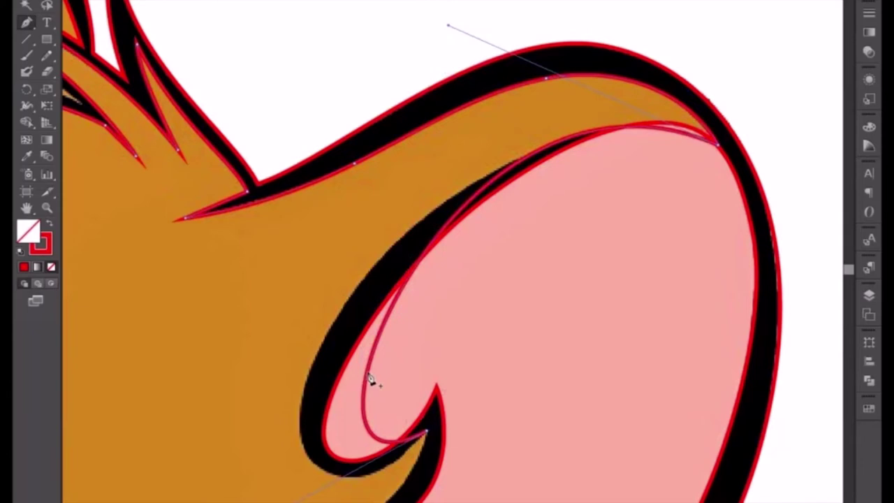
key(ctrl+z)
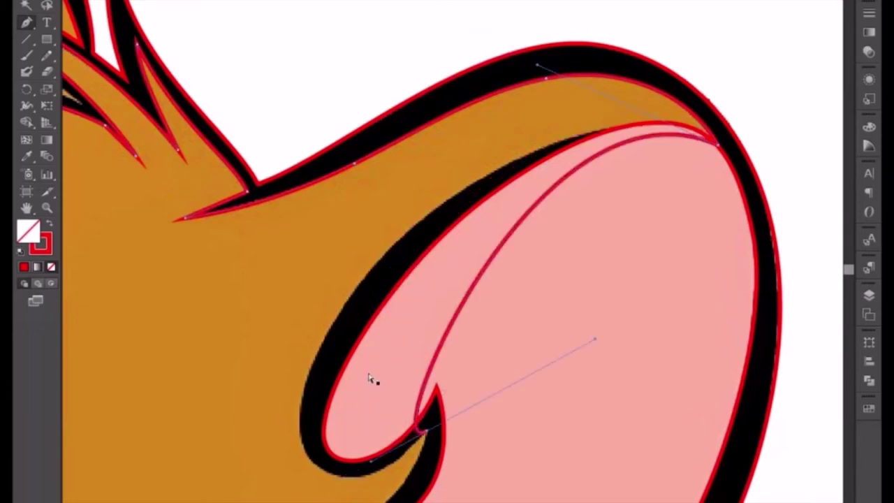
key(ctrl+z)
ctrl+click(366, 375)
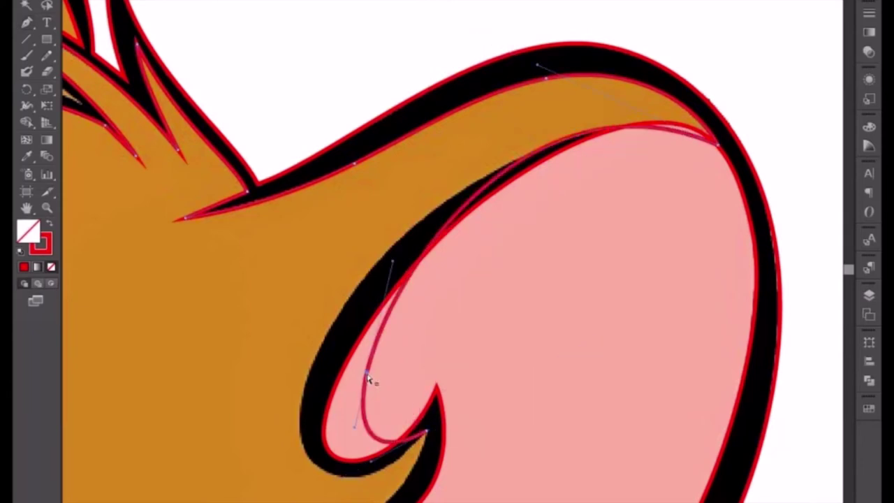
mouse_move(368, 378)
mouse_down()
mouse_move(307, 385)
mouse_move(305, 397)
mouse_up()
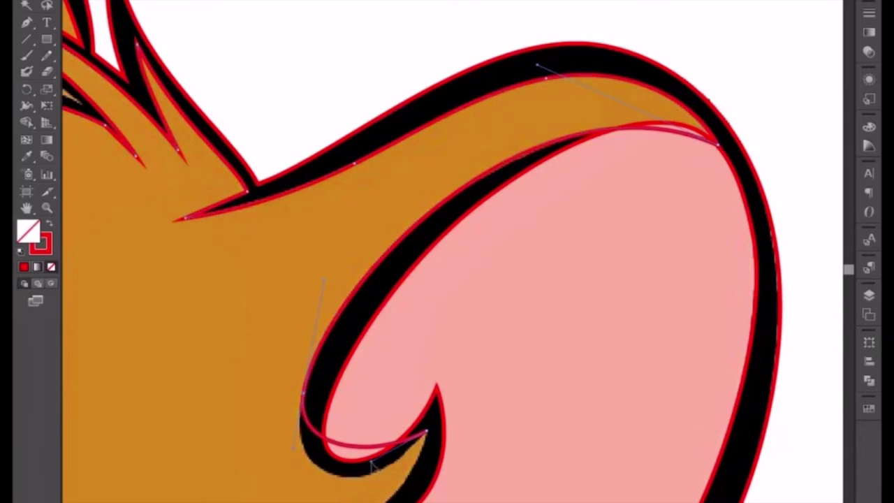
Add the hook-tip anchor and make the hook's bottom anchor a sharp corner.
drag(426, 431, 550, 284)
key(ctrl+z)
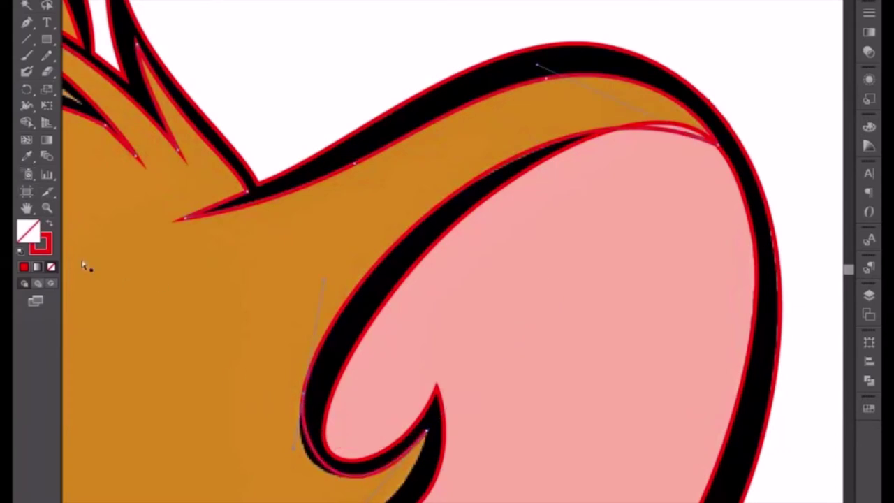
click(26, 22)
click(315, 455)
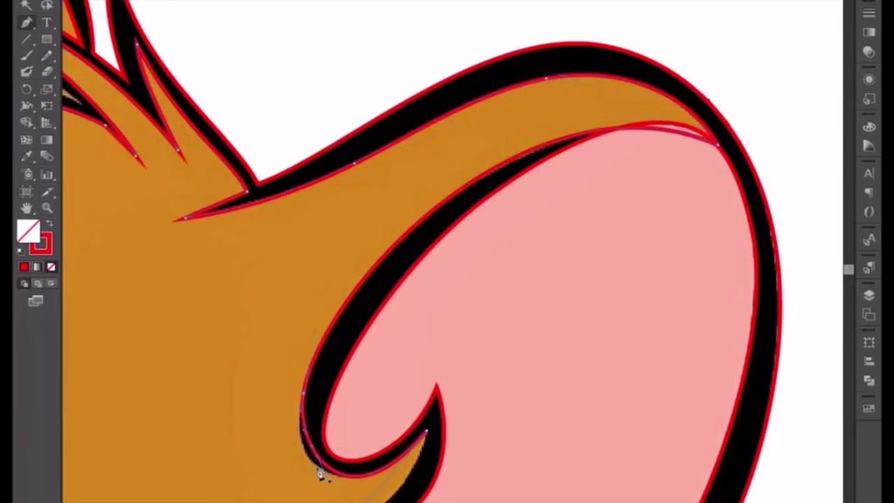
Reselect the ear outline path and resume drawing from the hook-tip anchor.
key(ctrl+shift+a)
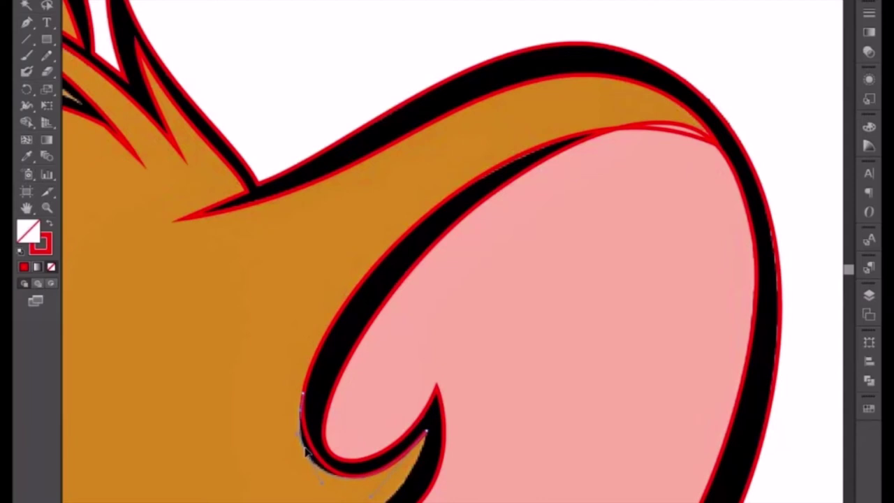
click(305, 453)
click(306, 396)
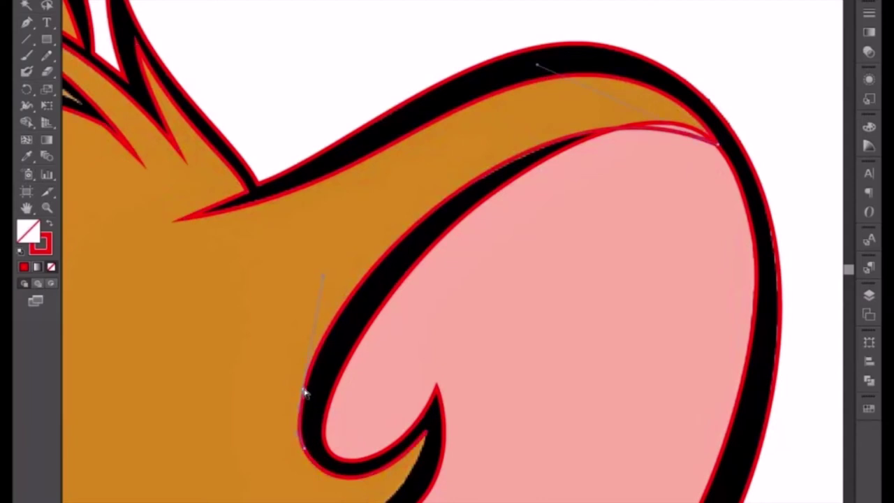
click(305, 395)
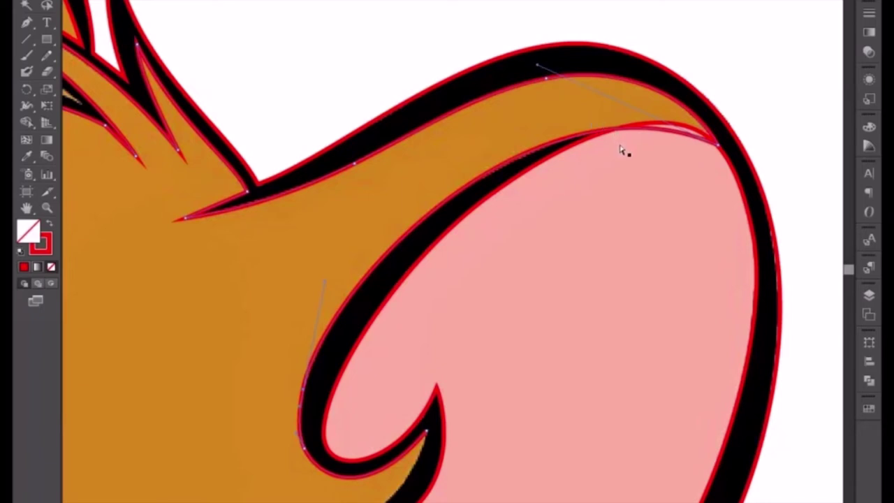
click(26, 22)
click(428, 435)
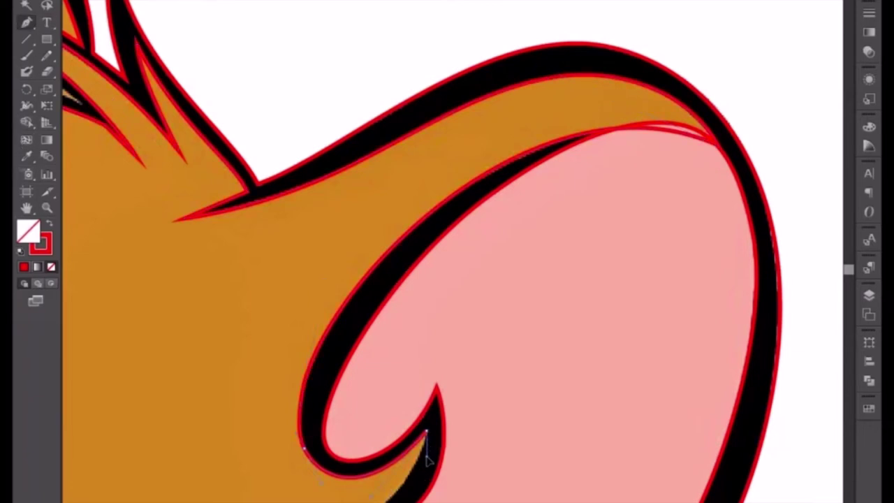
Curve the red path around the ear's notch and nudge the notch anchor into place.
scroll(428, 460, down, 5)
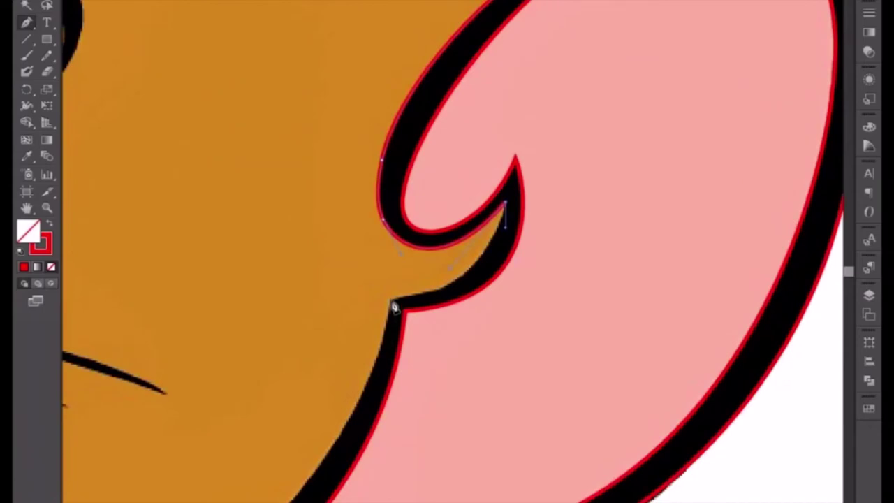
drag(395, 307, 308, 324)
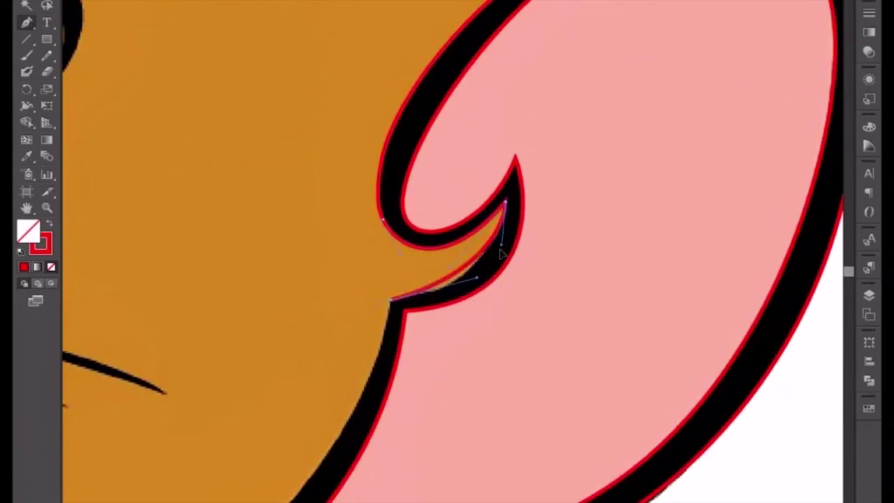
drag(500, 253, 461, 294)
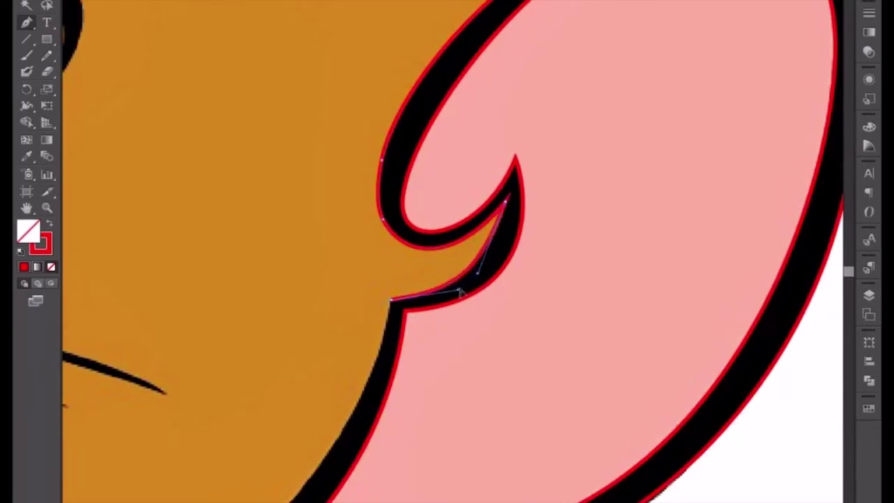
click(486, 279)
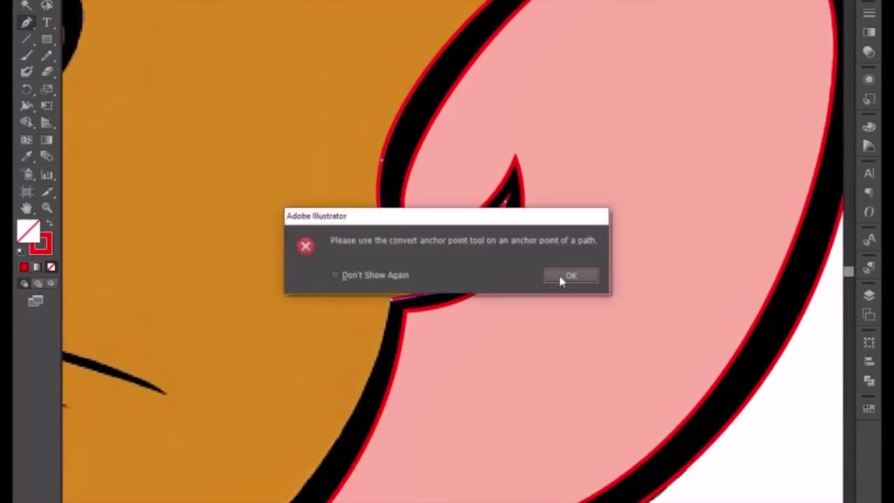
click(565, 278)
drag(478, 277, 483, 271)
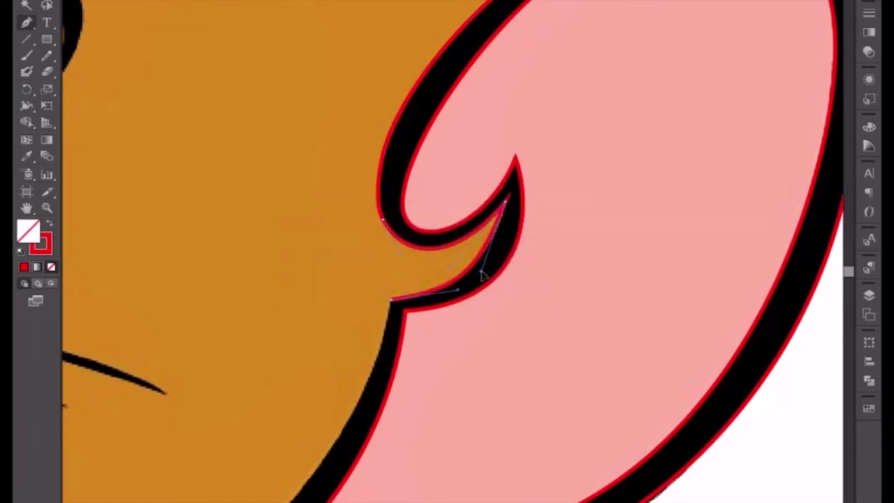
click(392, 302)
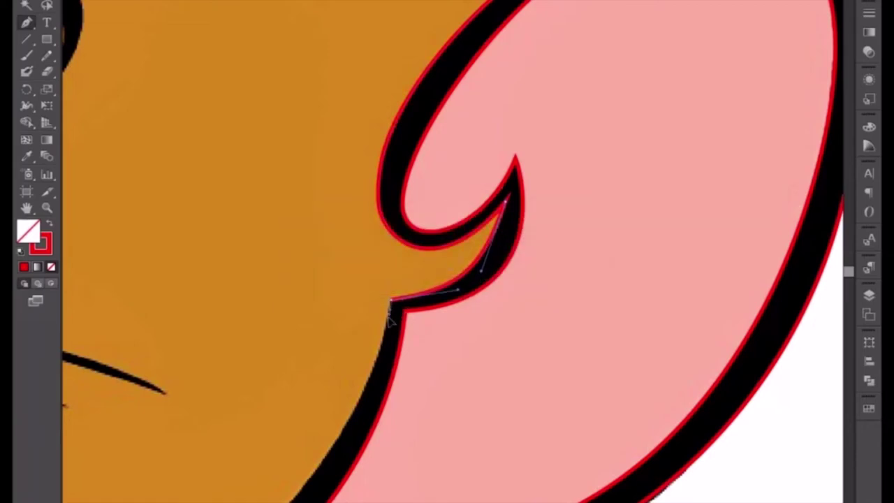
Continue down the ear's lower edge to the cheek line, ending with a sharp anchor.
drag(338, 381, 484, 133)
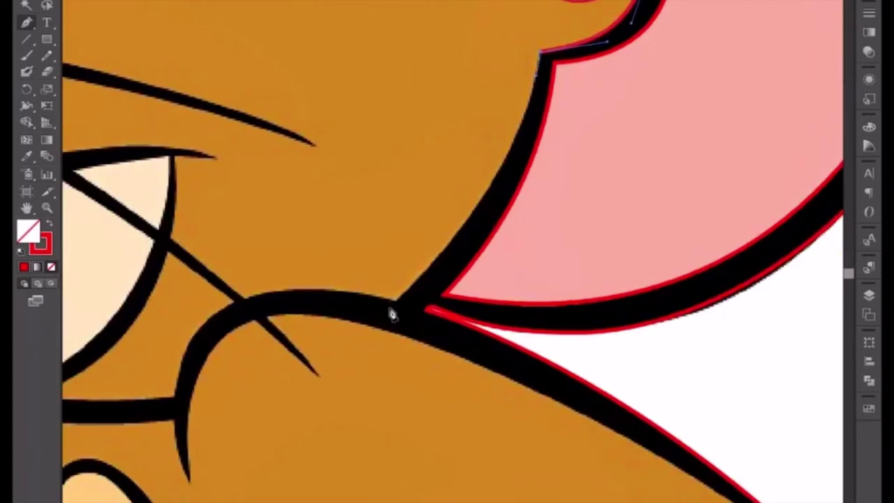
drag(397, 308, 281, 411)
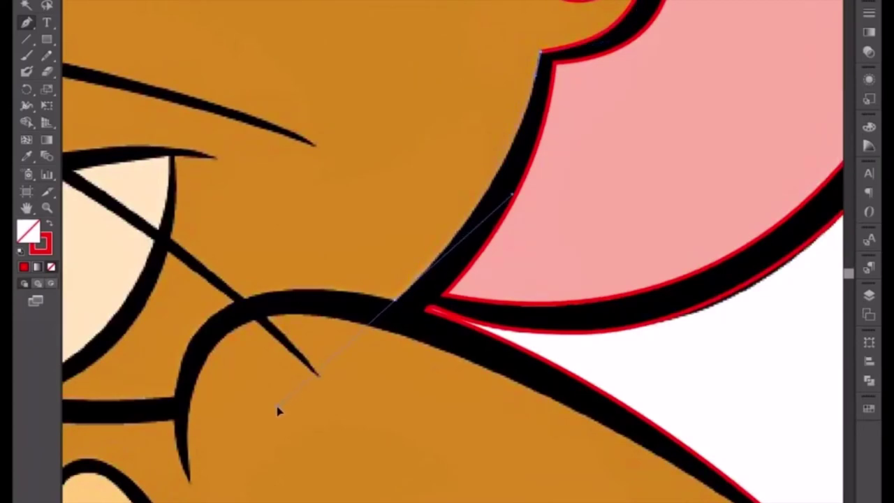
drag(279, 410, 279, 411)
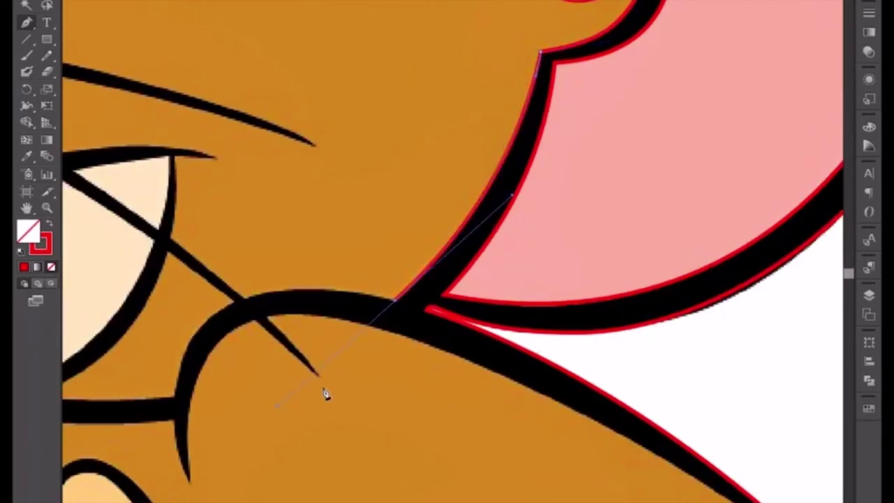
click(395, 304)
Trace the top of the cheek line with a corner, then a straight edge along the whisker.
scroll(244, 315, down, 2)
scroll(451, 295, down, 1)
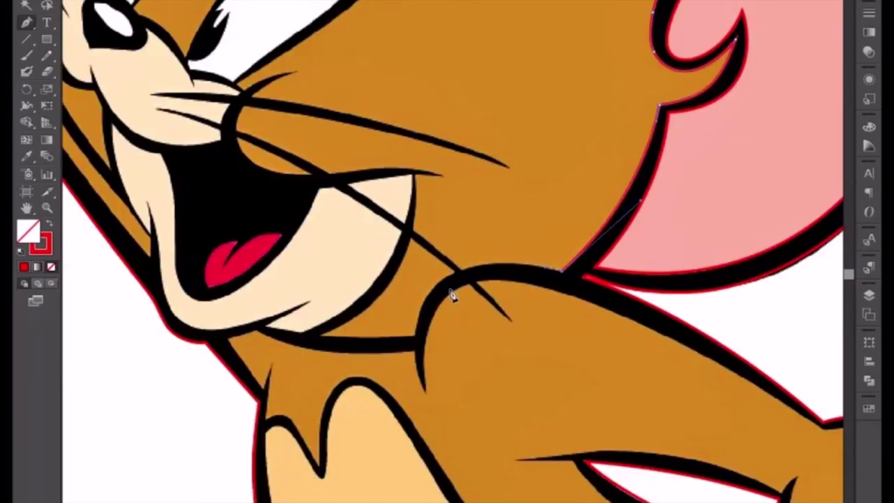
scroll(450, 295, up, 1)
scroll(452, 295, up, 1)
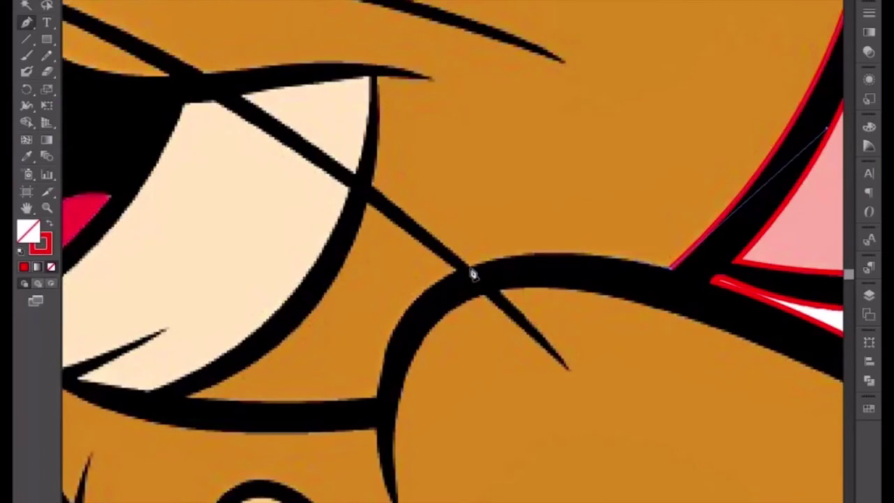
drag(472, 268, 390, 302)
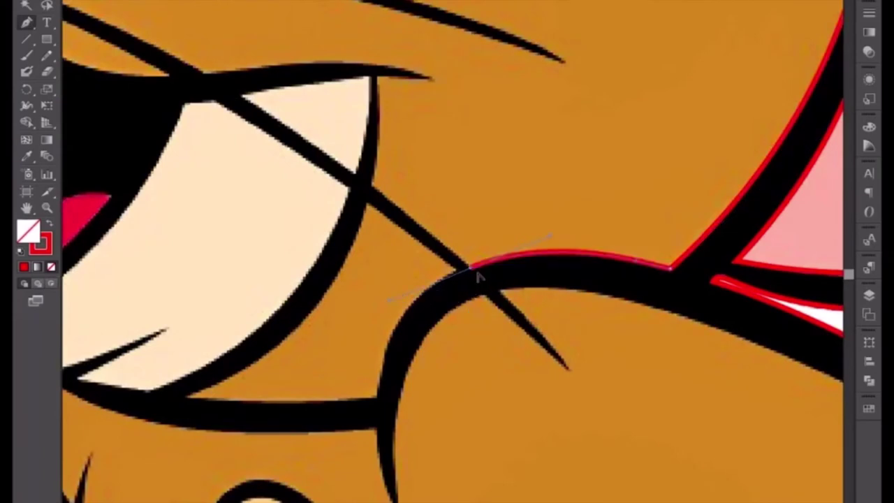
click(471, 270)
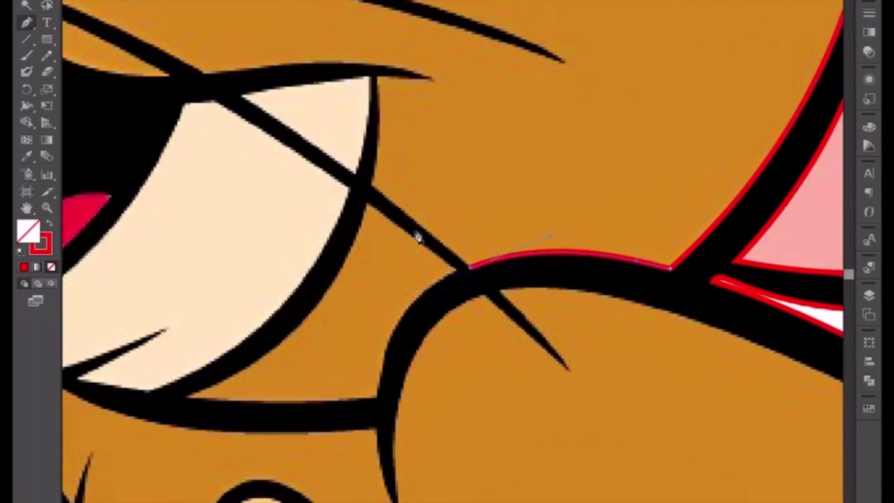
click(371, 187)
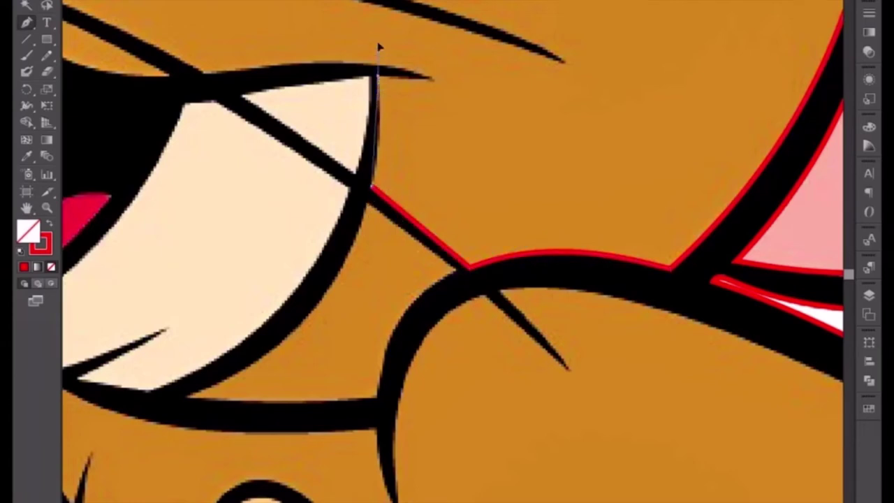
Extend the outline up the mouth's outer edge and along the whisker, undoing a misplaced point.
drag(378, 72, 374, 11)
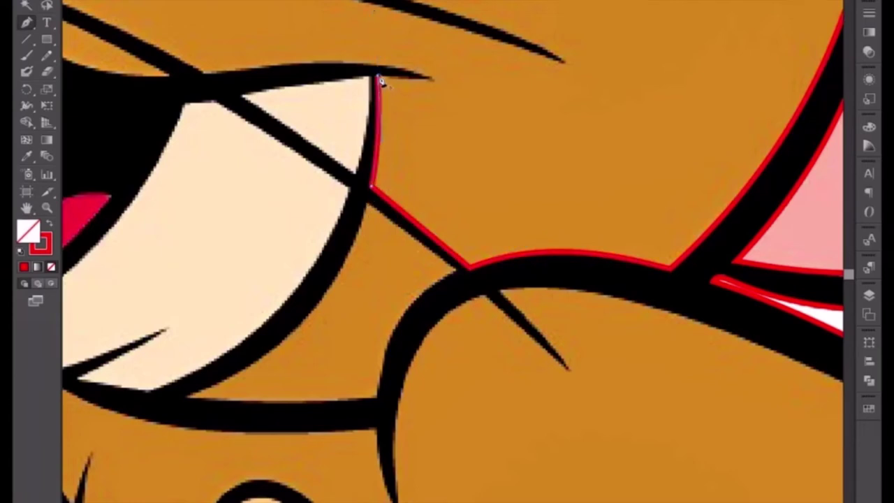
click(433, 80)
drag(236, 100, 493, 119)
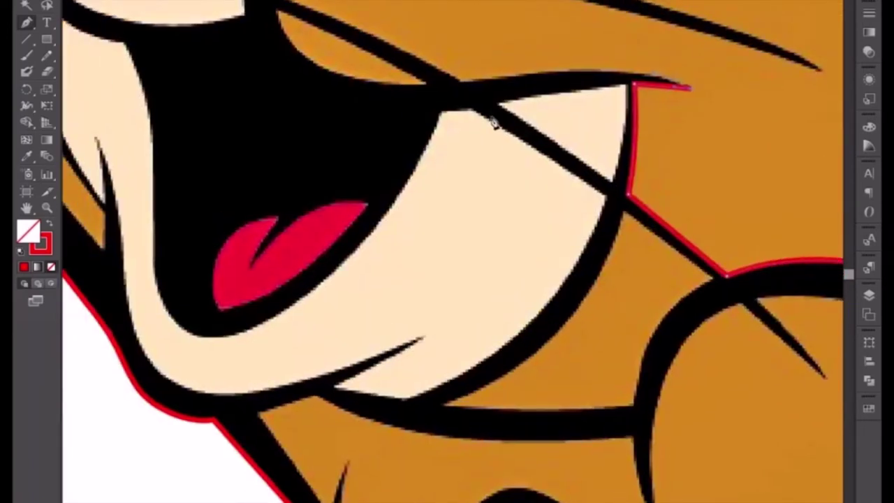
drag(464, 82, 351, 103)
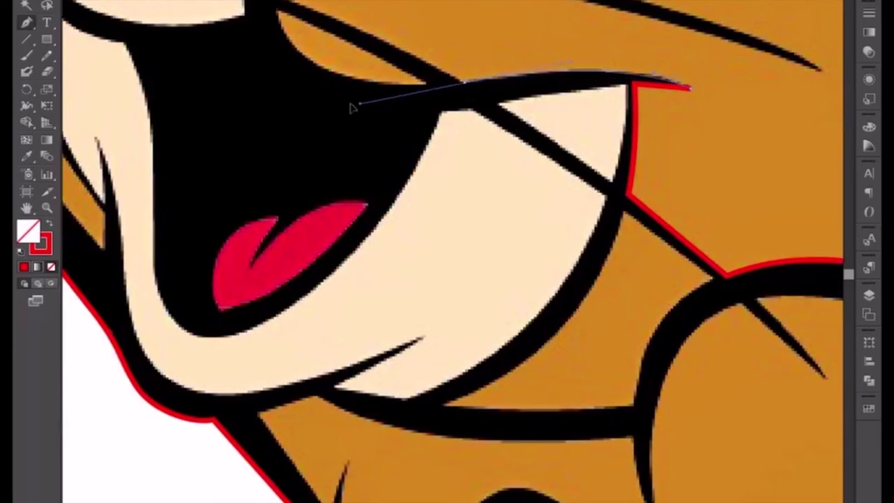
click(465, 83)
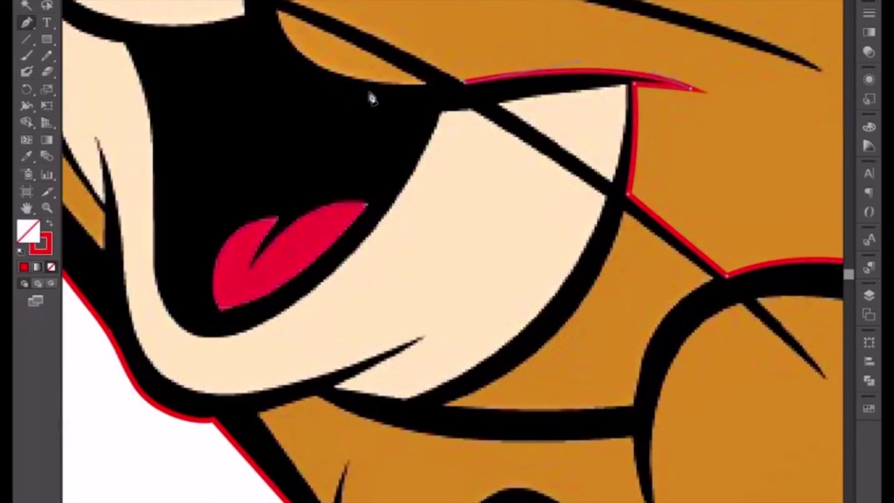
drag(371, 96, 524, 253)
drag(457, 191, 385, 167)
key(ctrl+z)
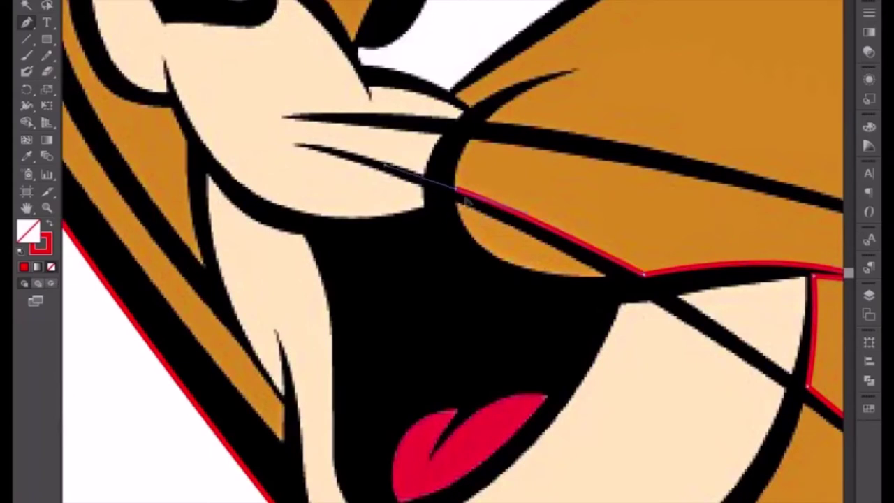
Run the cheek outline to the whisker's tip, close it, and reshape the top to hug the whisker.
click(459, 197)
drag(472, 141, 488, 127)
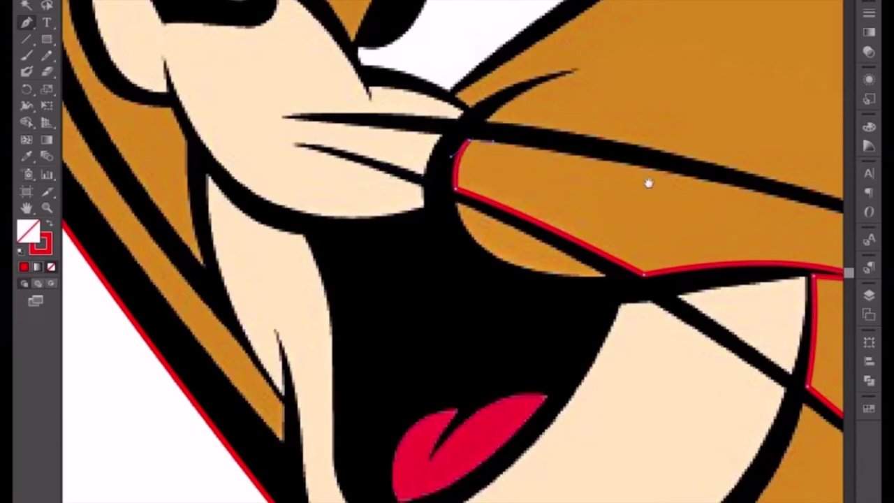
scroll(650, 183, right, 5)
drag(667, 264, 765, 303)
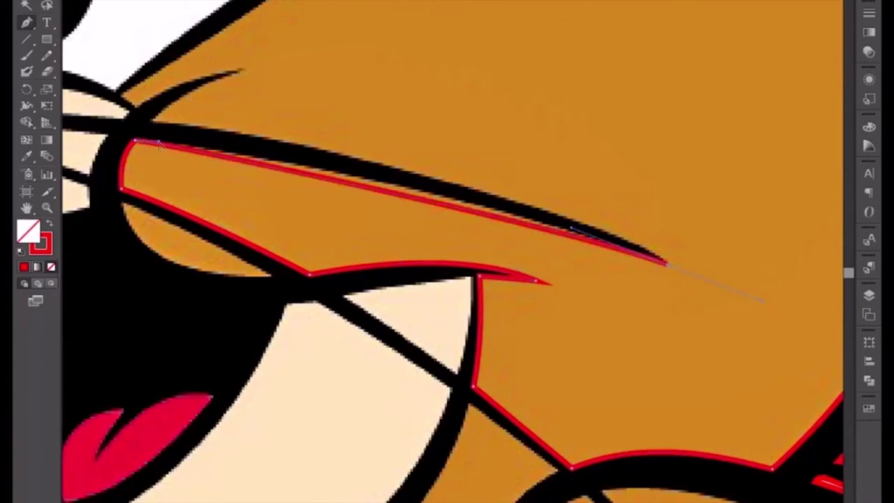
drag(135, 142, 401, 173)
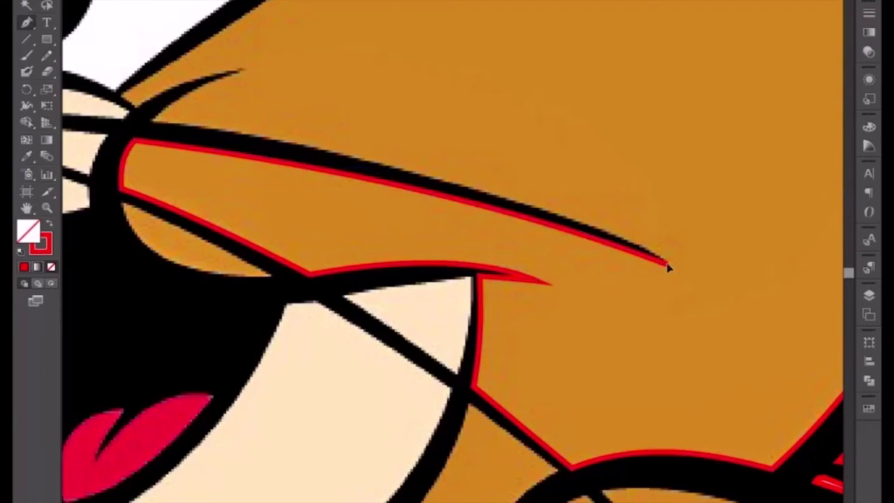
scroll(534, 185, left, 4)
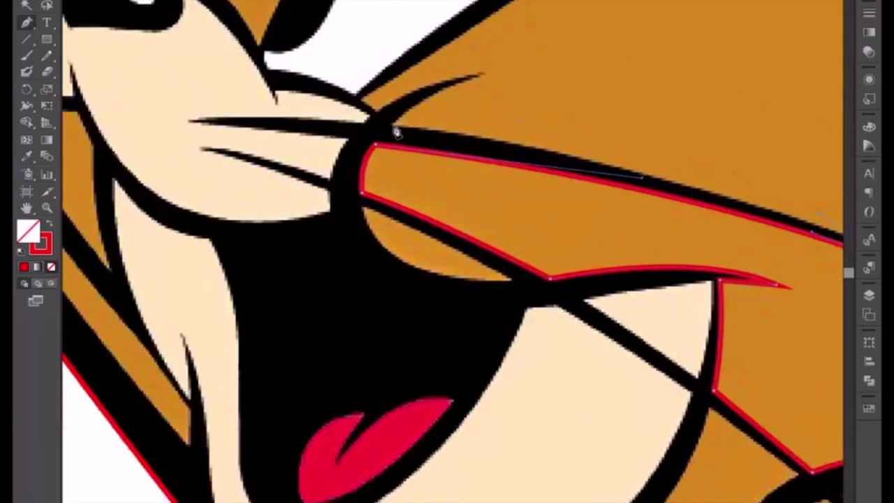
drag(396, 132, 531, 137)
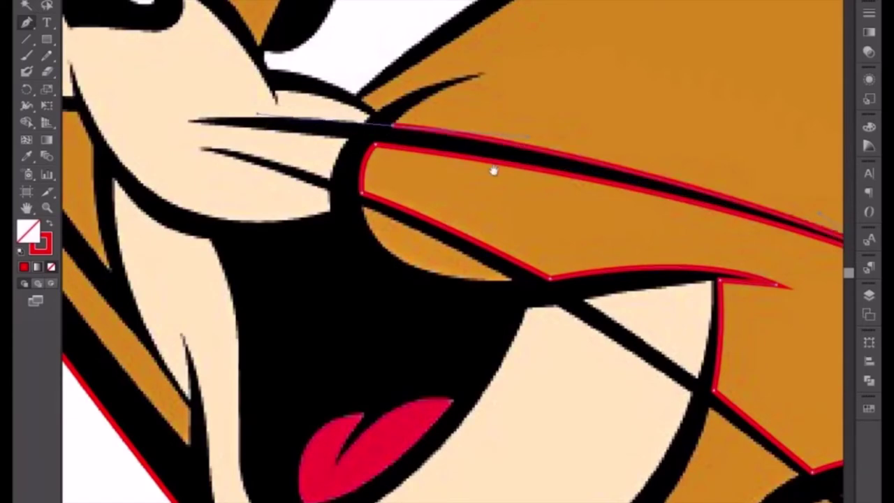
Trace the short upper whisker as a thin closed shape with a sharp tip.
scroll(493, 171, right, 4)
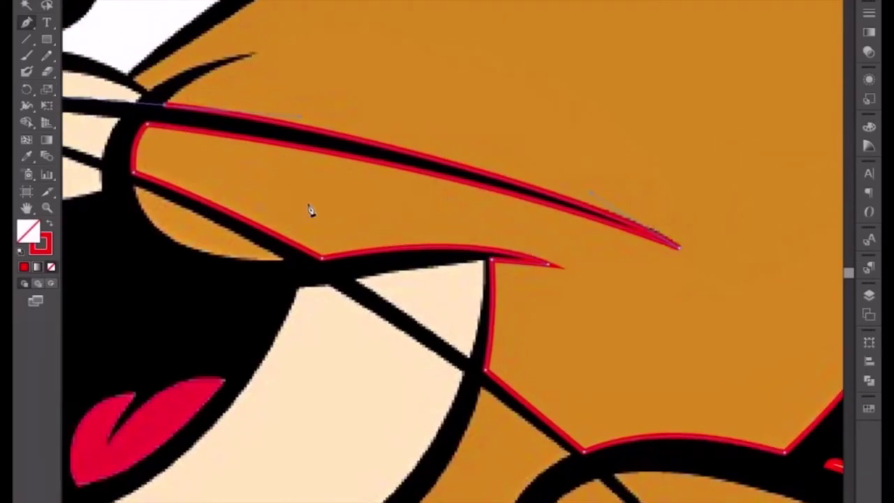
scroll(233, 189, up, 1)
scroll(234, 189, left, 2)
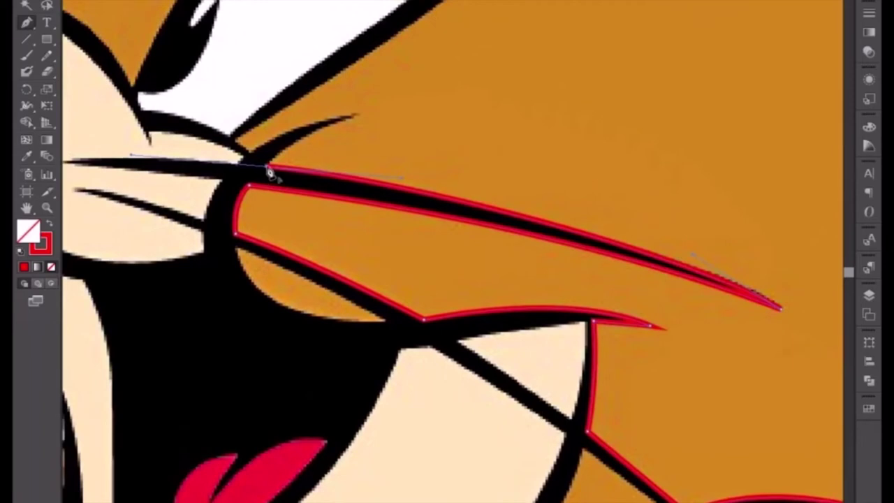
drag(359, 116, 412, 102)
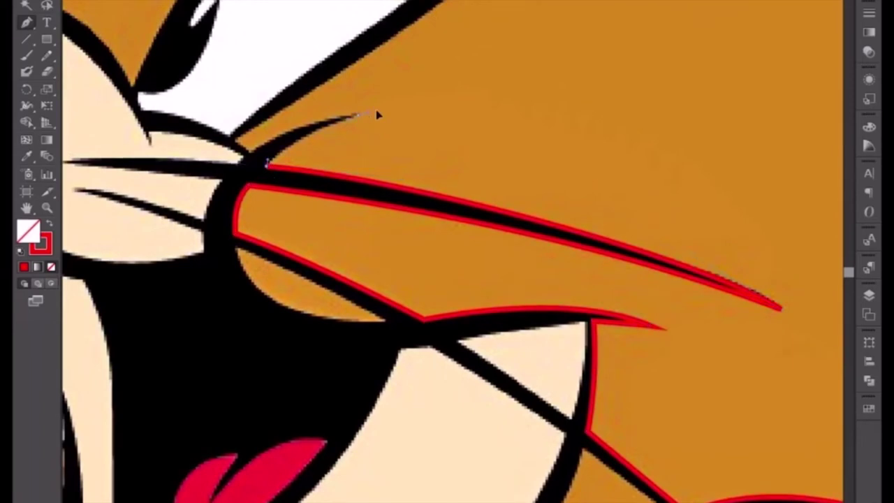
click(358, 116)
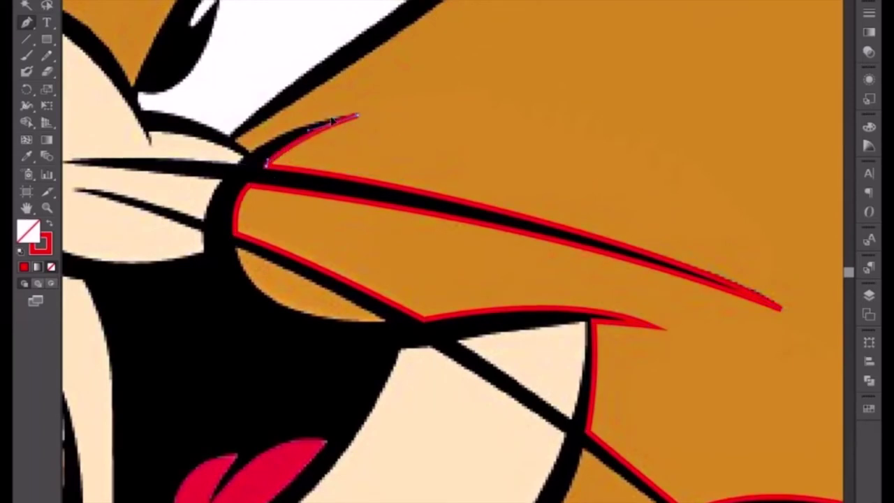
drag(238, 149, 408, 99)
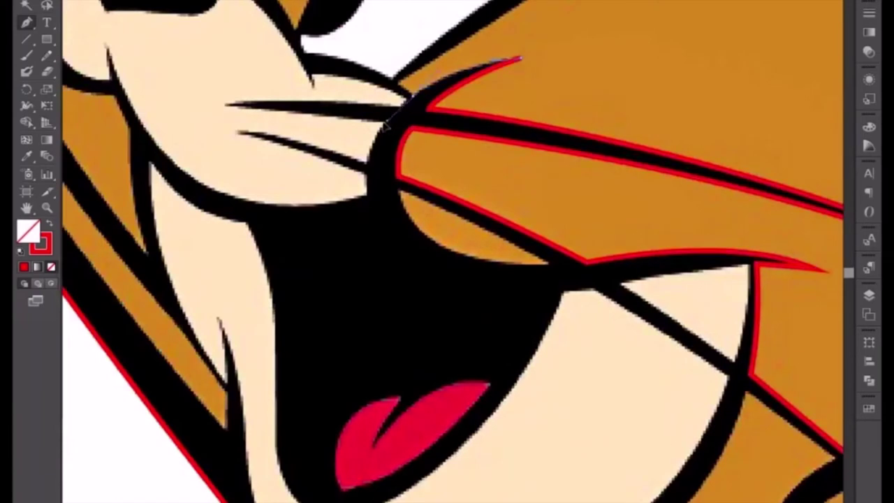
click(409, 98)
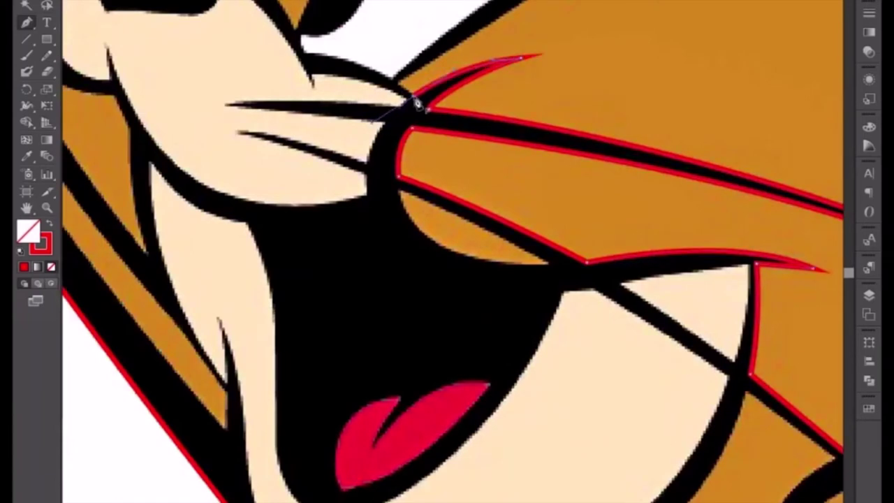
click(390, 82)
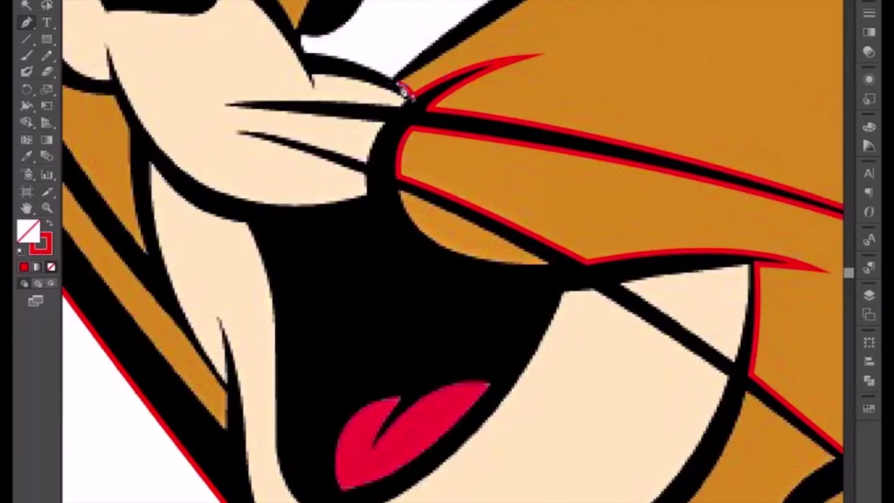
drag(408, 98, 343, 315)
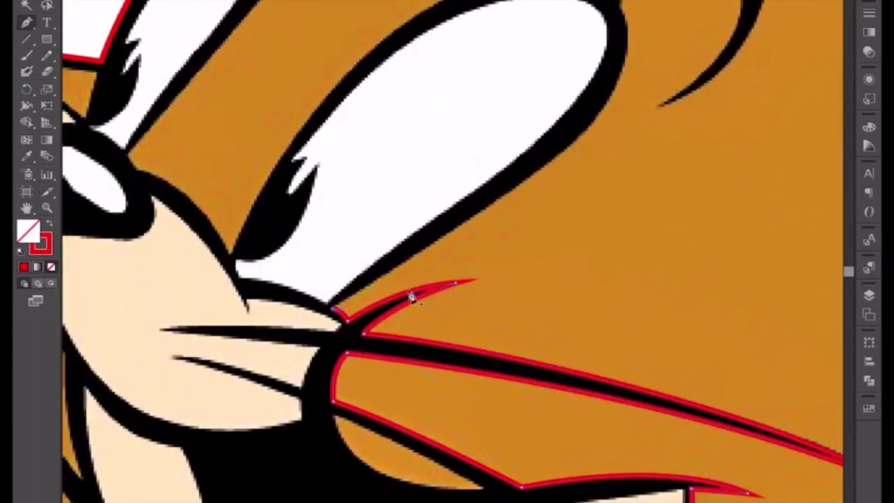
Trace the eye's lower right edge up to a corner at the brow curl's base, redoing one misplaced segment.
scroll(412, 307, up, 3)
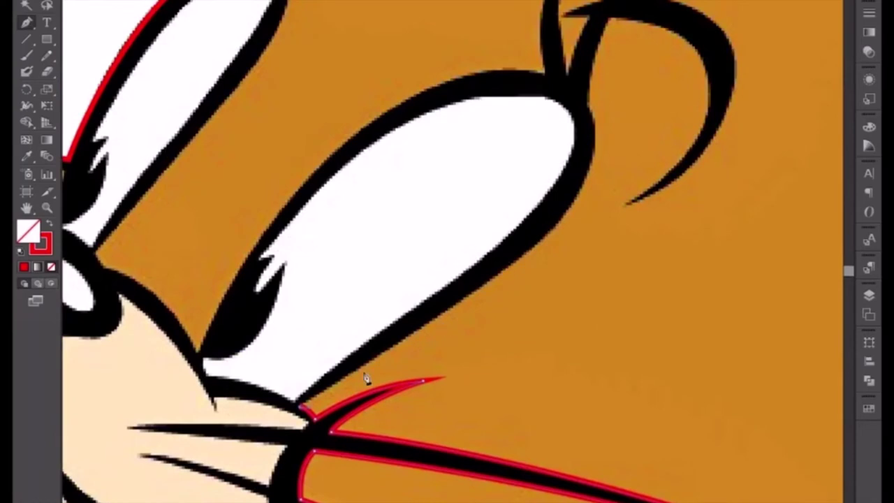
scroll(391, 370, up, 2)
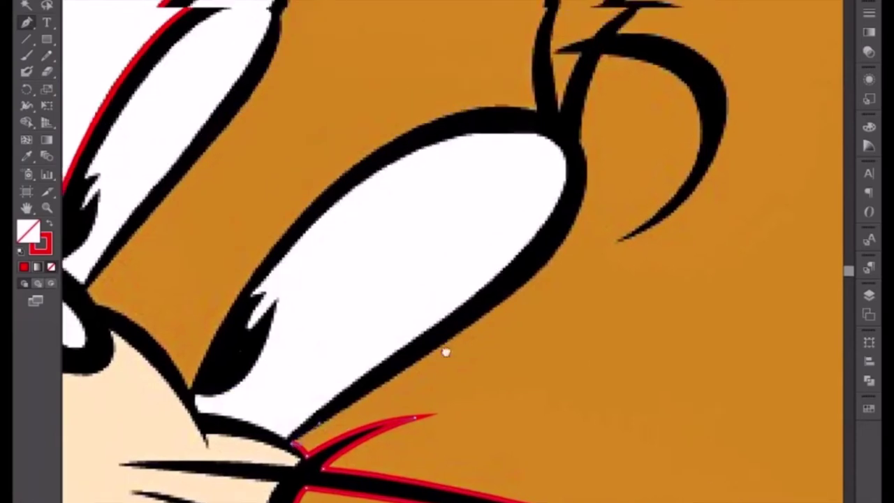
scroll(490, 307, up, 2)
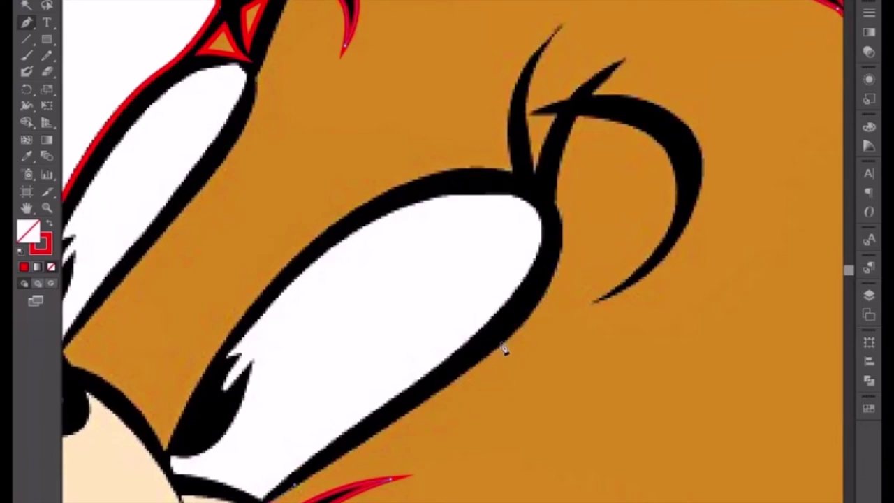
click(579, 288)
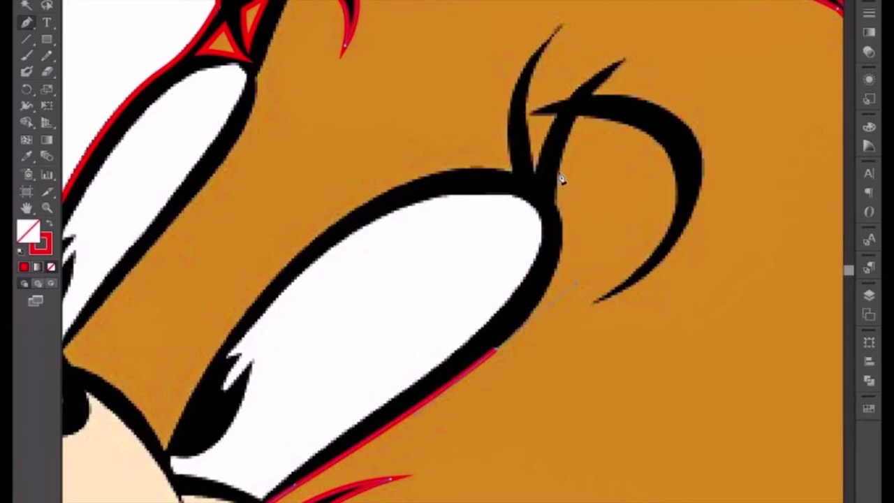
drag(561, 180, 561, 159)
key(ctrl+z)
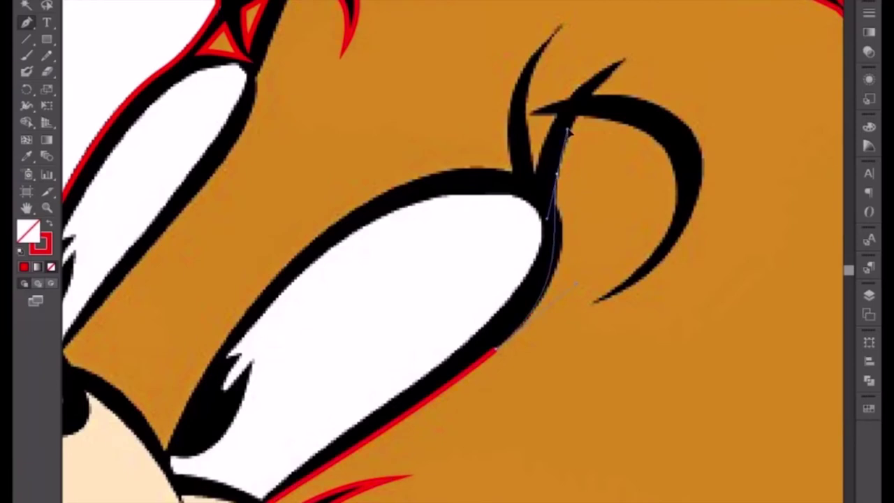
drag(559, 174, 569, 132)
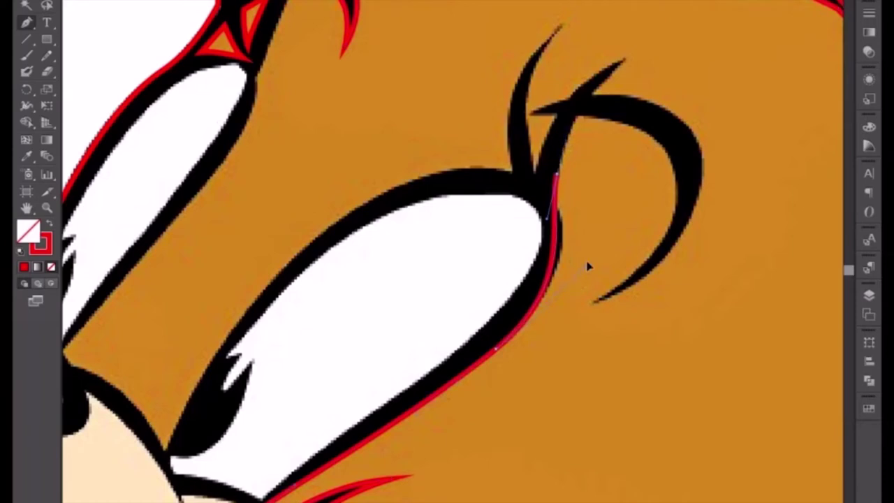
drag(573, 232, 524, 330)
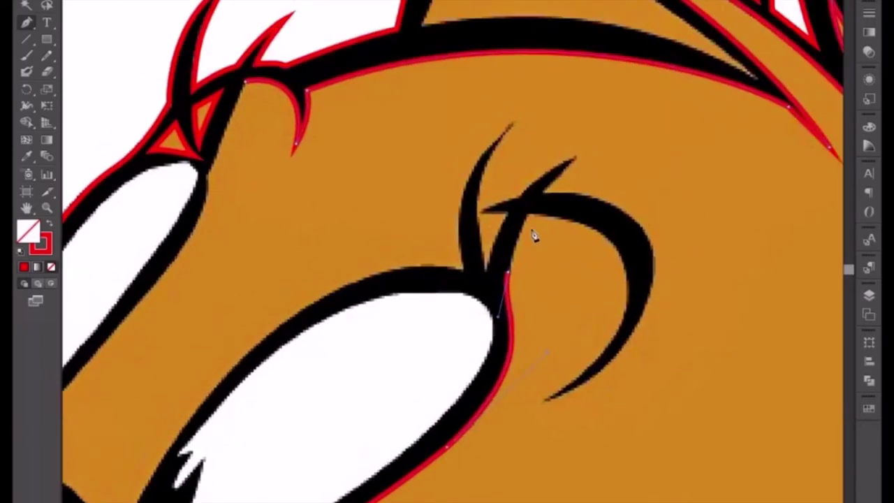
click(528, 217)
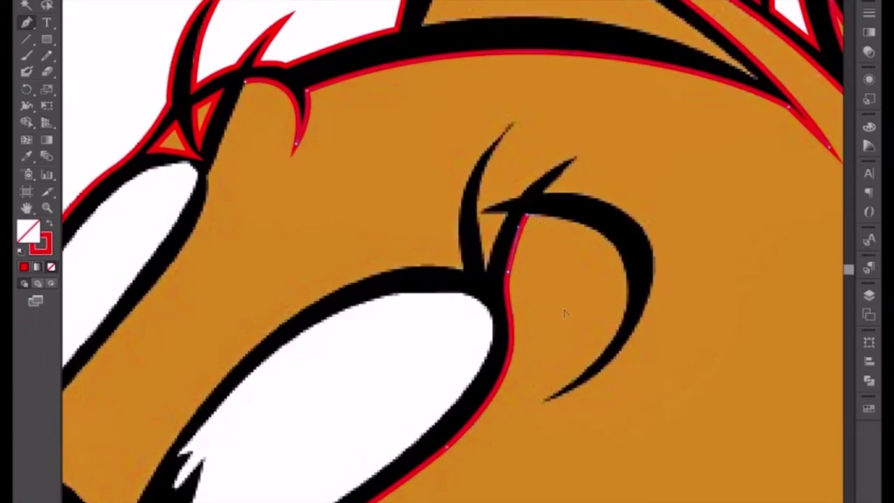
Outline the brow curl as a closed shape following the outer black curl.
drag(545, 404, 426, 480)
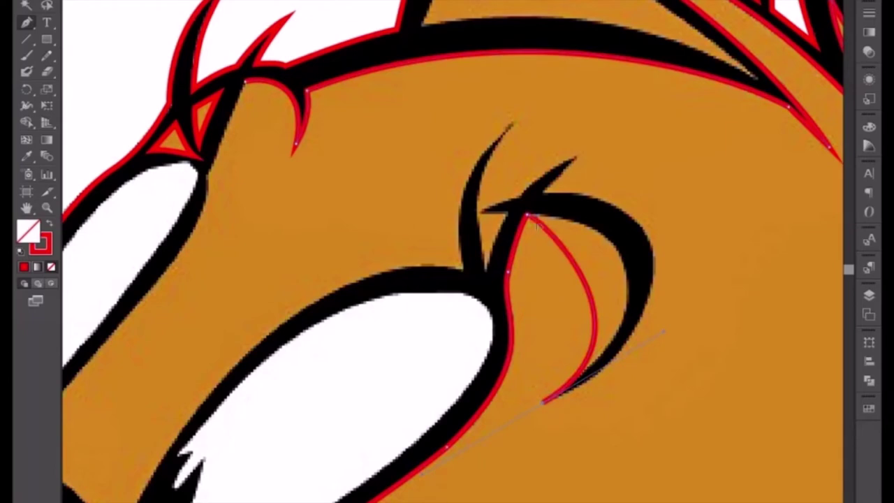
drag(535, 219, 655, 218)
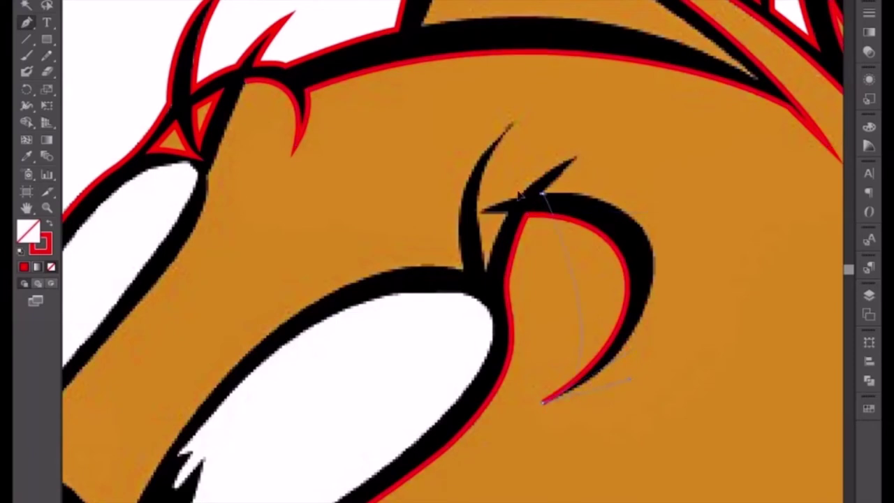
drag(542, 194, 424, 210)
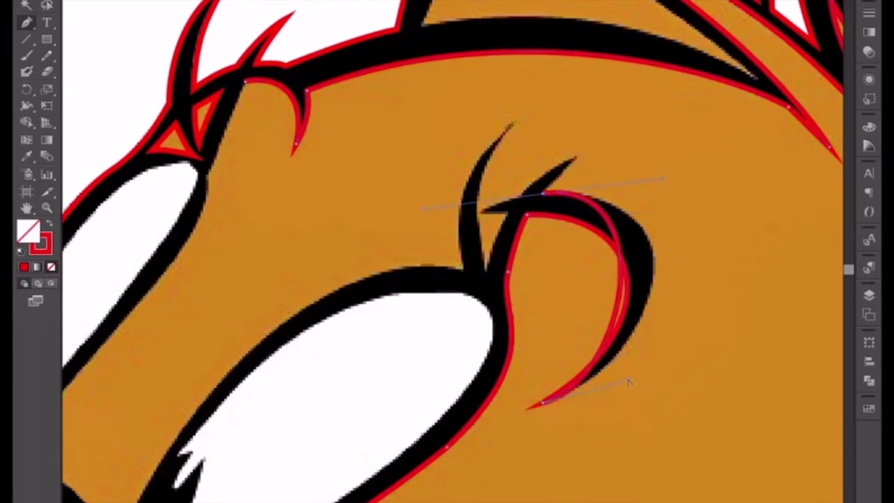
drag(638, 381, 720, 321)
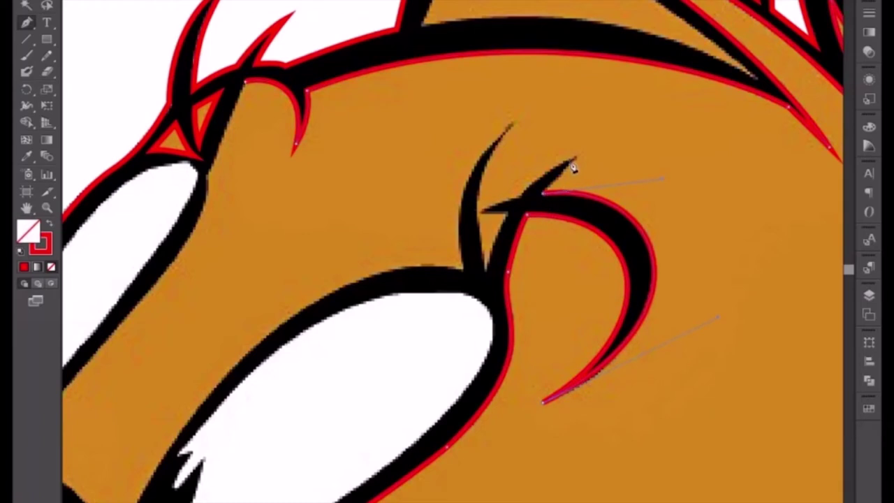
click(577, 162)
Trace the black fur spike up to its pointed tip and back to its base, closing the outline.
click(576, 161)
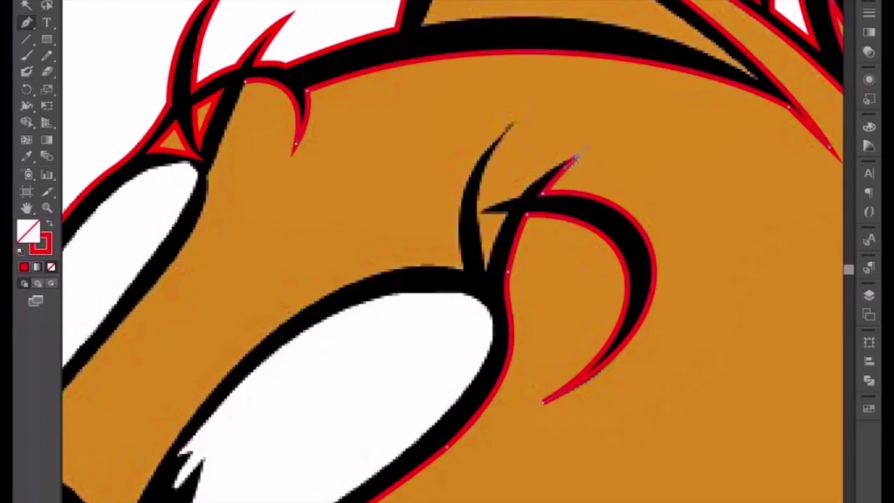
click(518, 204)
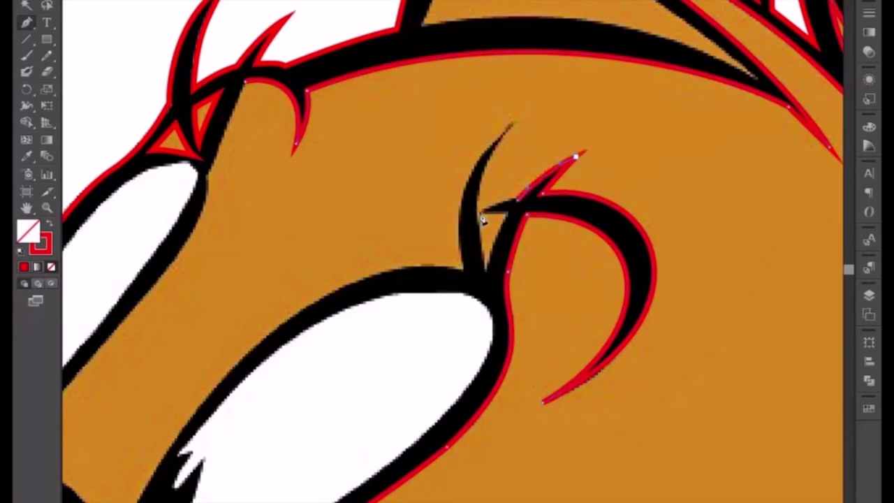
drag(480, 211, 469, 220)
click(480, 211)
drag(487, 272, 490, 279)
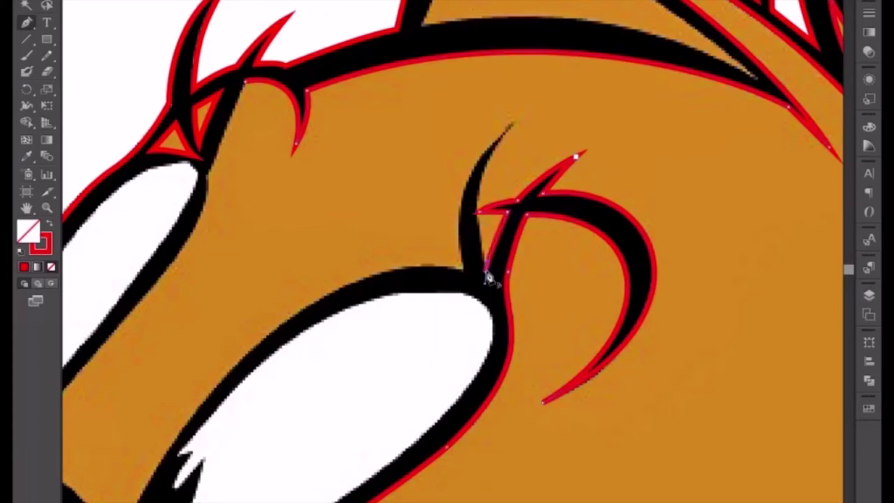
click(486, 271)
drag(518, 123, 585, 64)
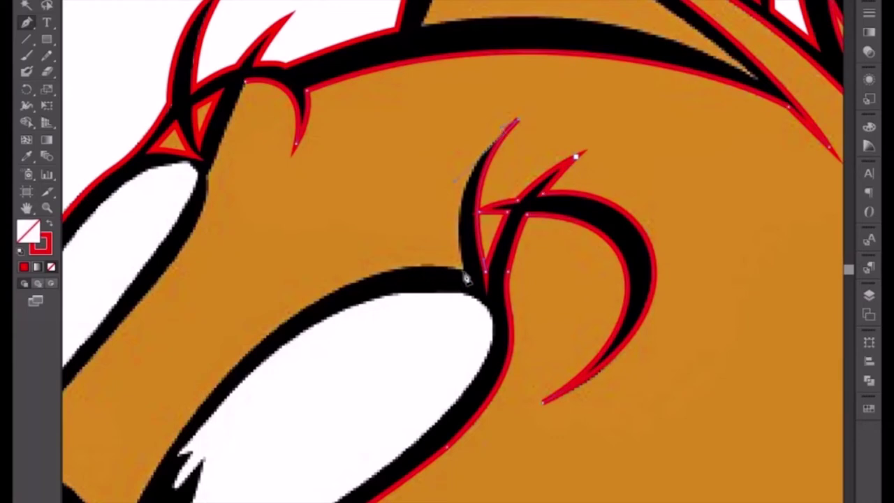
click(464, 269)
key(ctrl+z)
drag(464, 270, 477, 374)
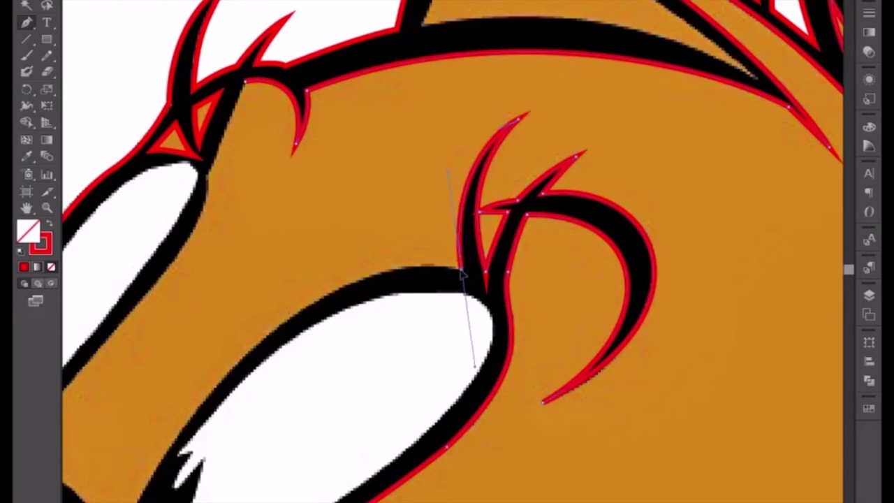
Trace the eye's long upper-left edge in curved segments, with sharp corners near the nose.
drag(308, 319, 610, 136)
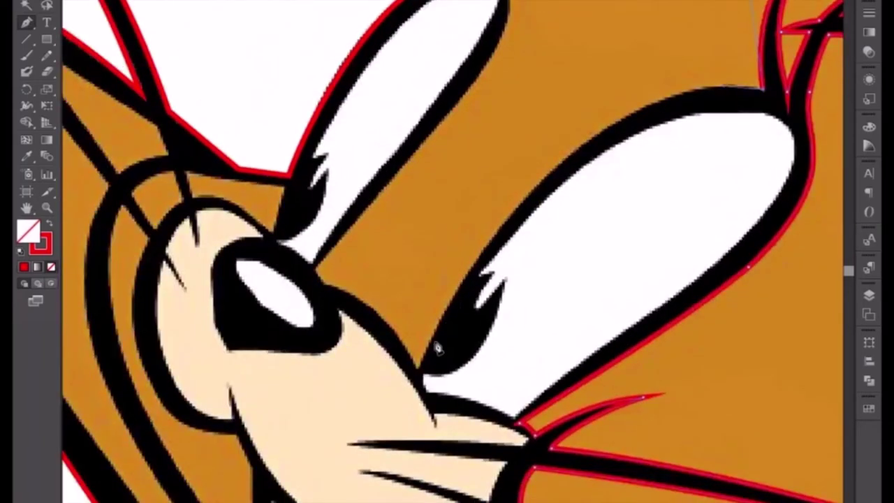
drag(419, 371, 364, 496)
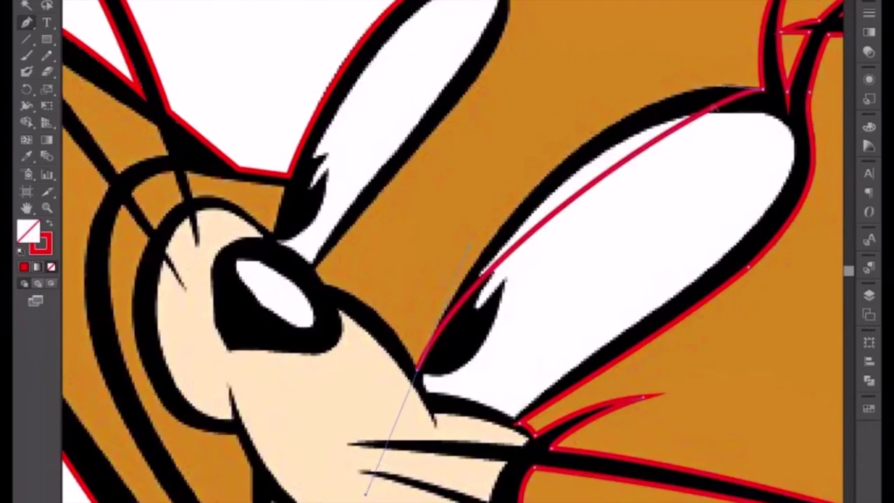
drag(727, 88, 634, 58)
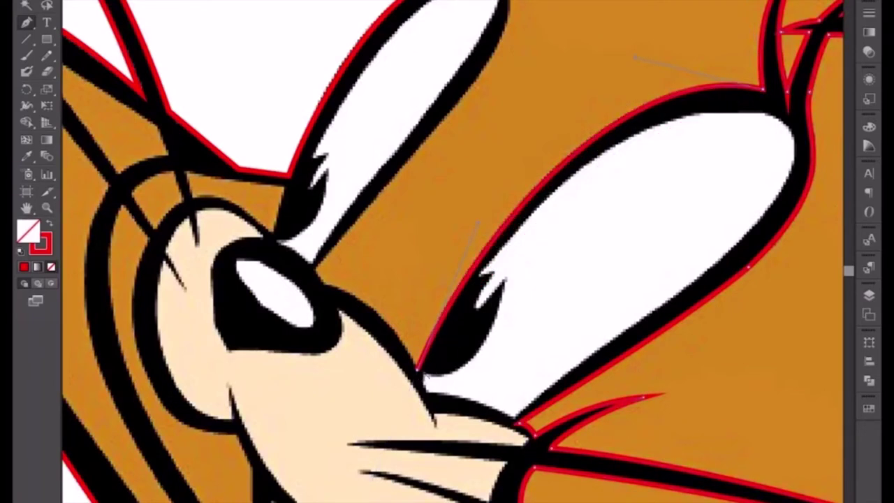
click(419, 347)
drag(319, 284, 270, 272)
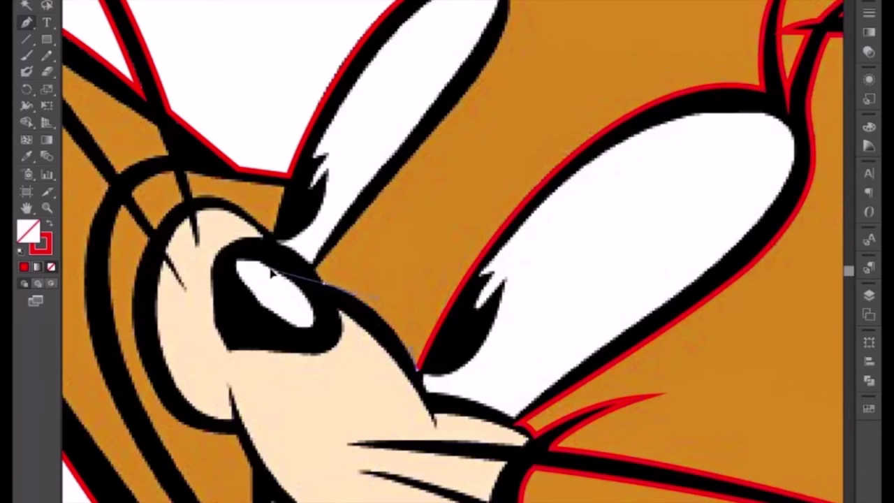
click(316, 279)
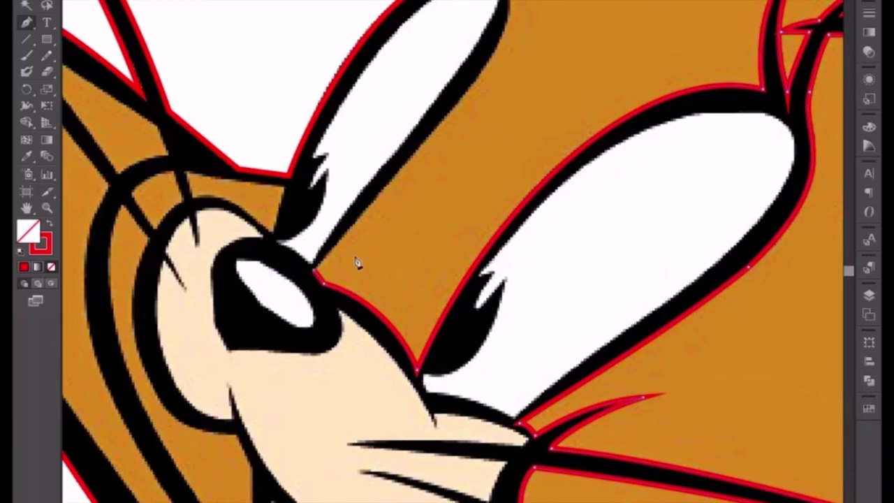
scroll(359, 263, up, 3)
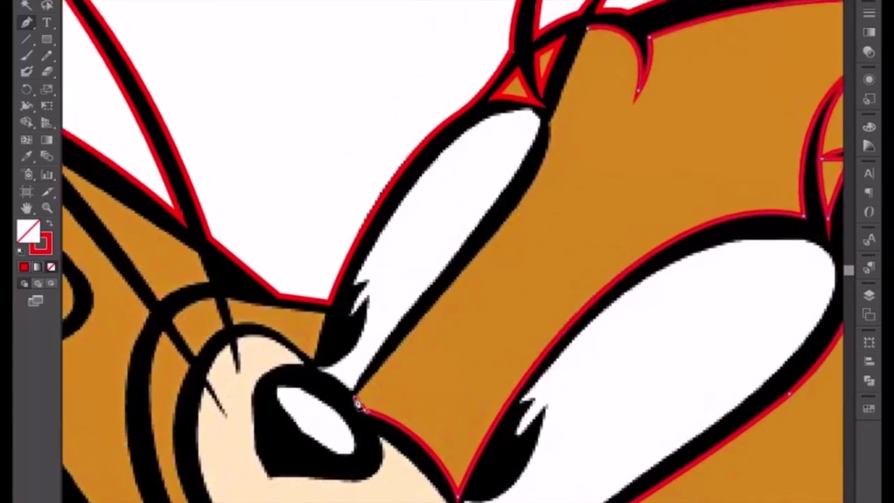
Close the eye outline at the nose corner and trace the edge between the eyes, undoing a stray point.
click(357, 404)
scroll(383, 370, down, 1)
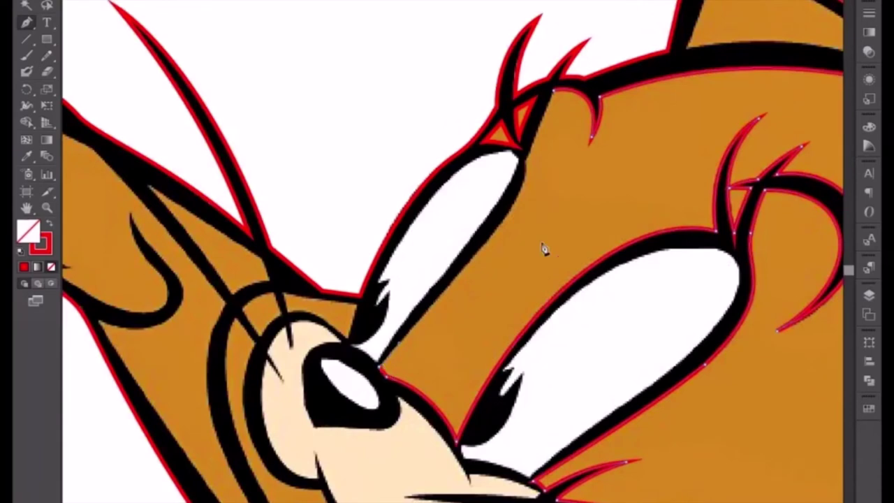
click(516, 215)
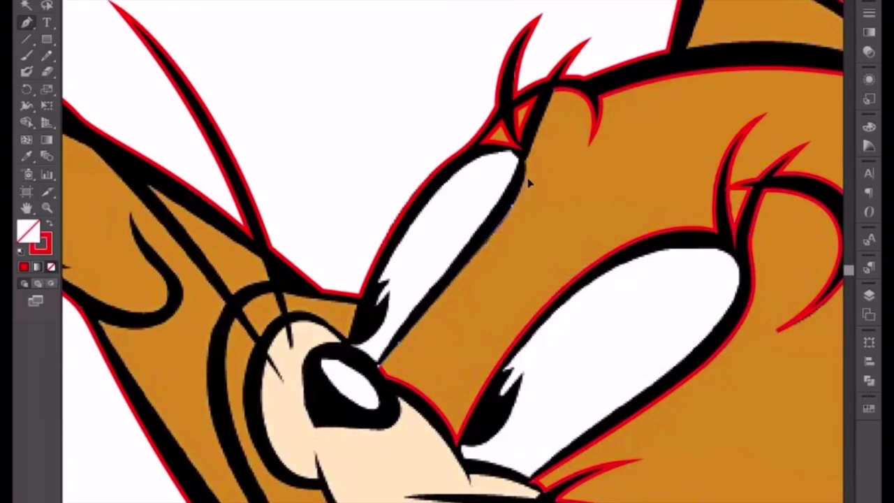
click(531, 183)
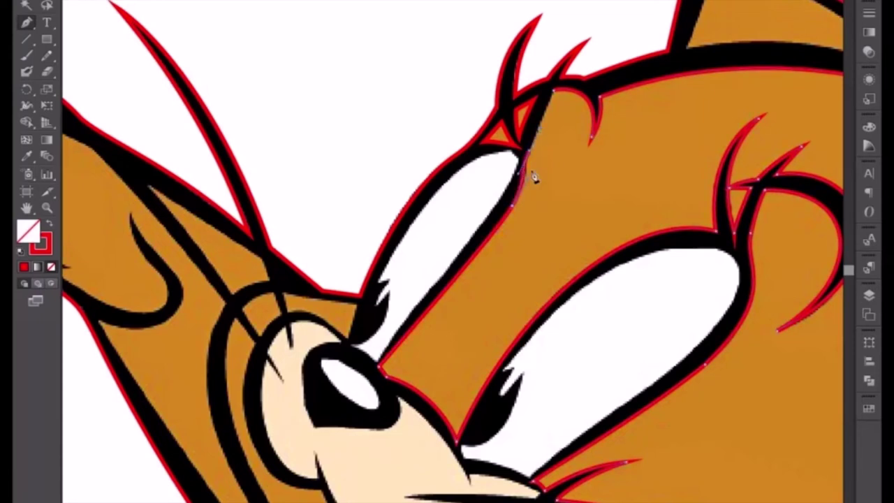
click(530, 180)
key(ctrl+z)
Bring the small top ear into view and deselect all paths.
alt+scroll(567, 172, down, 1)
alt+scroll(567, 172, down, 1)
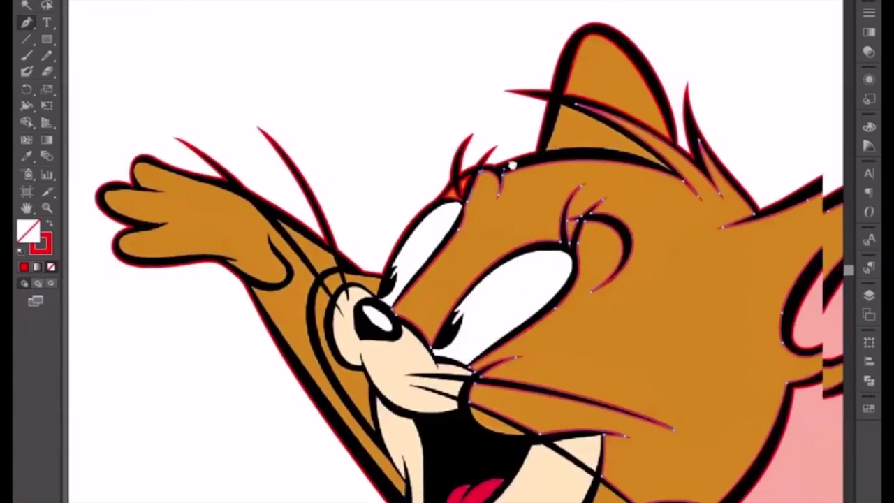
drag(567, 172, 413, 144)
scroll(465, 175, right, 3)
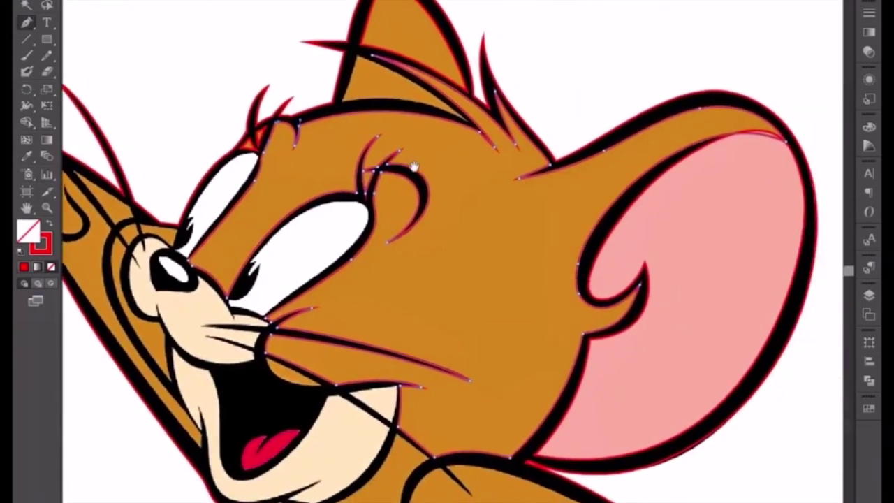
scroll(461, 231, right, 1)
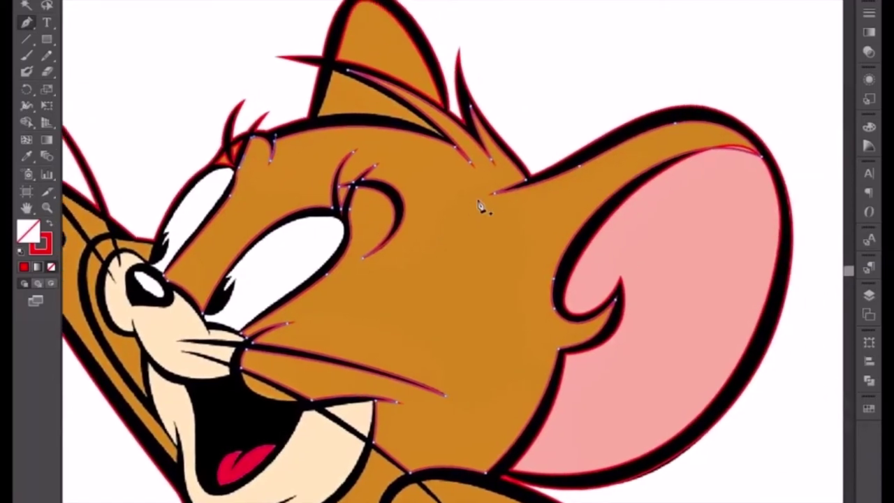
drag(343, 135, 404, 285)
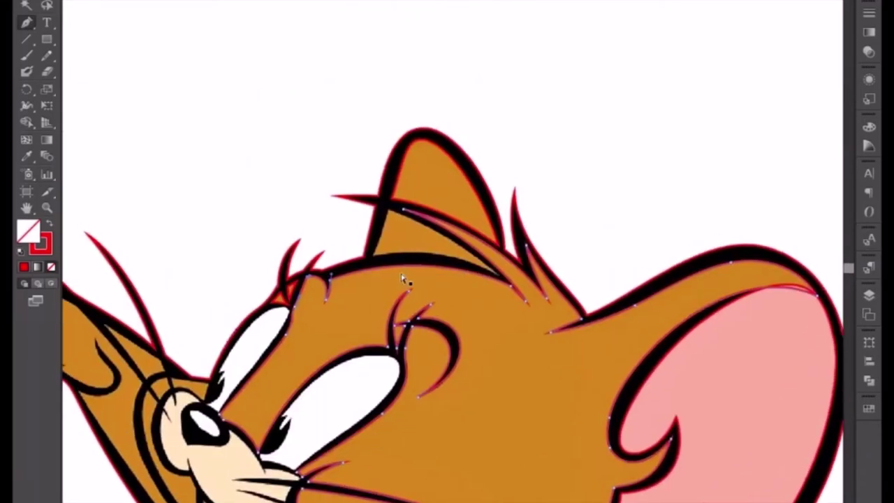
scroll(404, 280, up, 3)
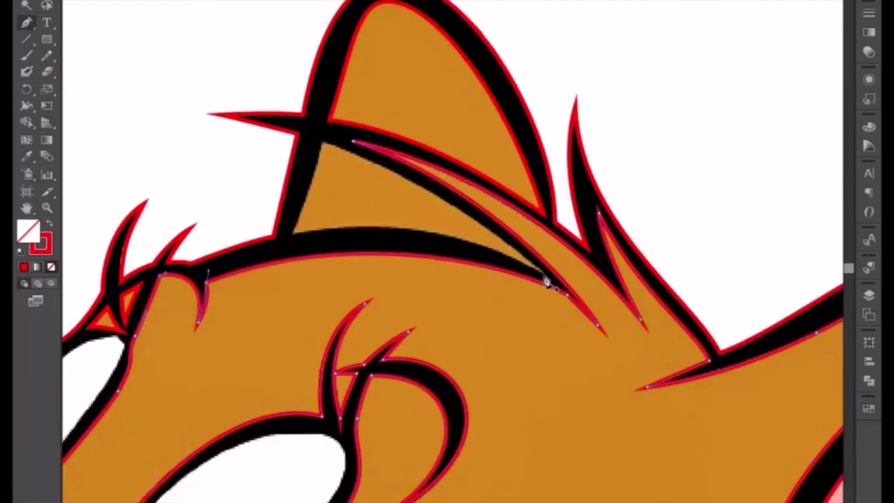
key(ctrl+shift+a)
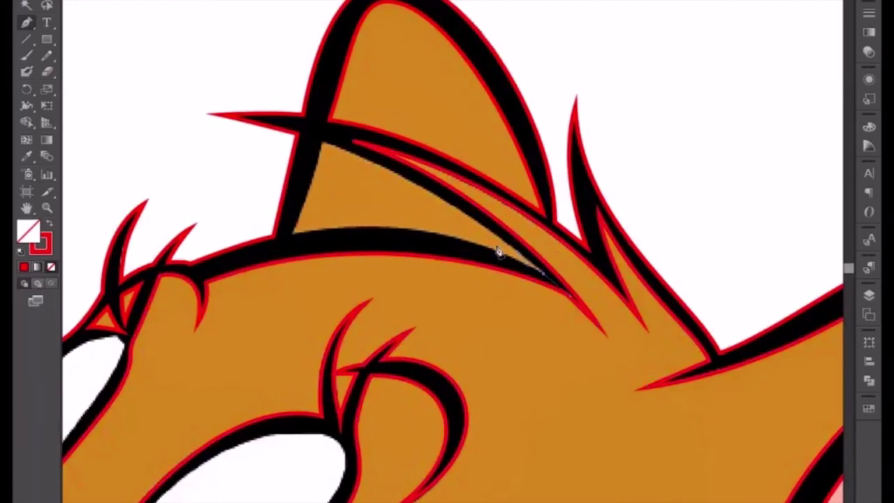
Trace the inner ear fold as a curved path with sharp top and lower corners.
drag(315, 143, 212, 113)
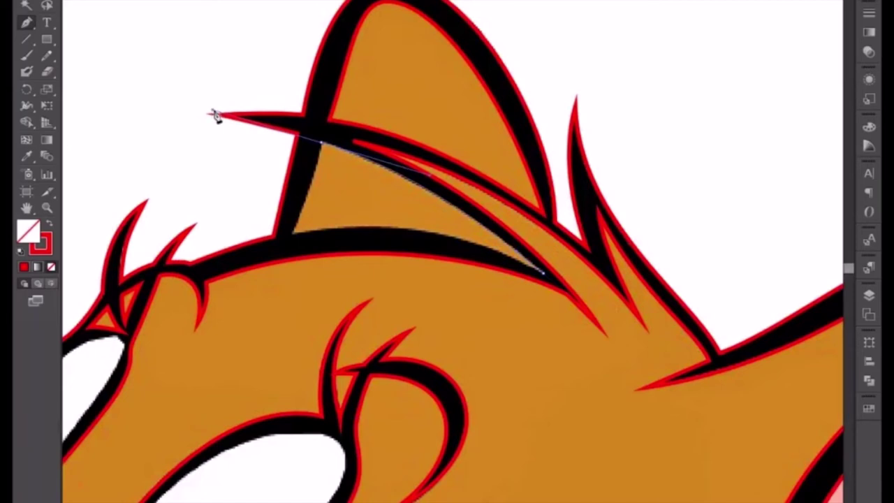
click(323, 147)
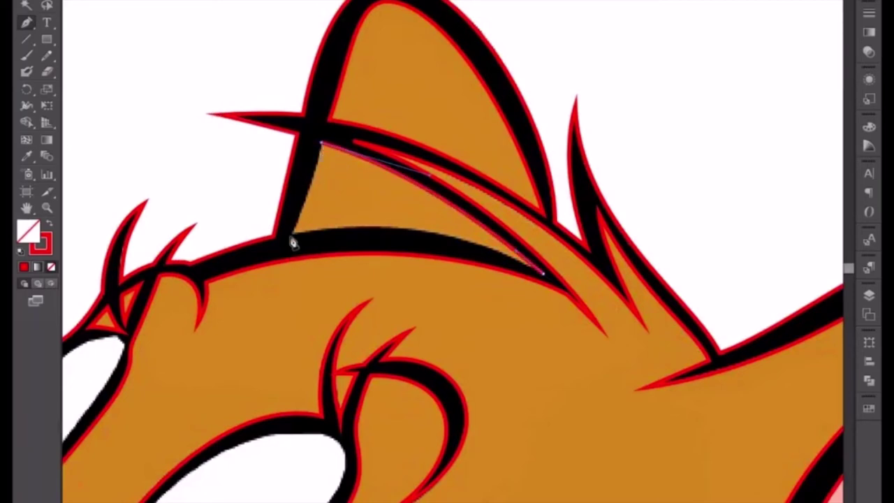
drag(293, 236, 279, 260)
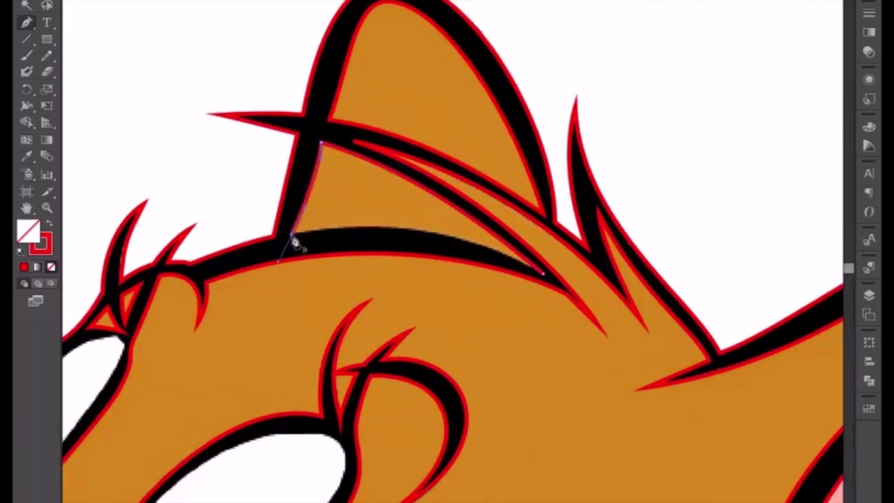
click(293, 237)
drag(548, 281, 657, 341)
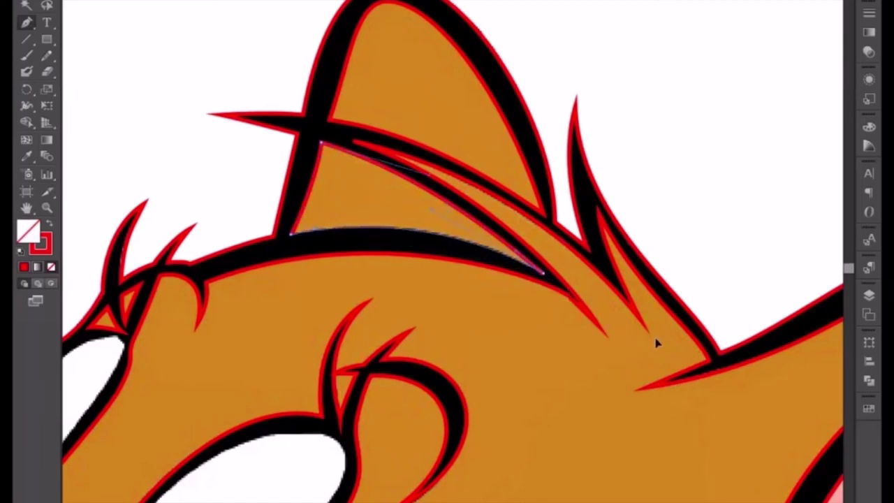
Zoom out to reposition the whole character, then zoom in on the nose top and smaller eye.
key(ctrl+minus)
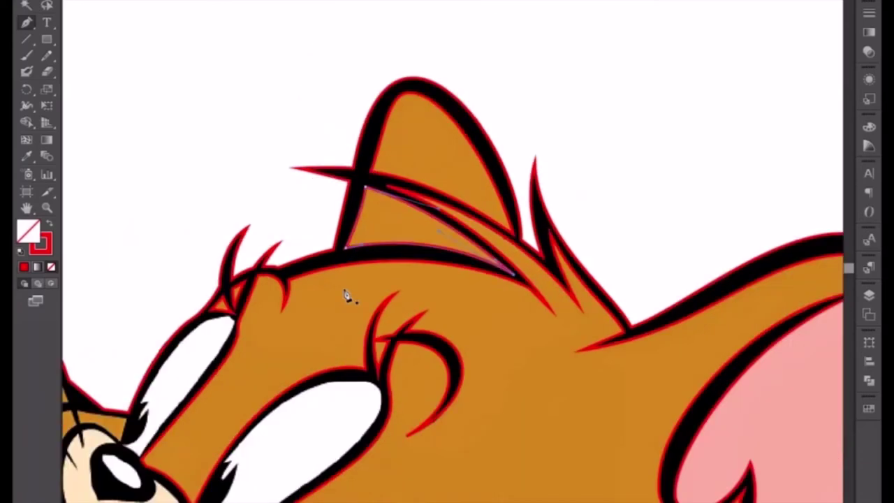
drag(268, 324, 458, 182)
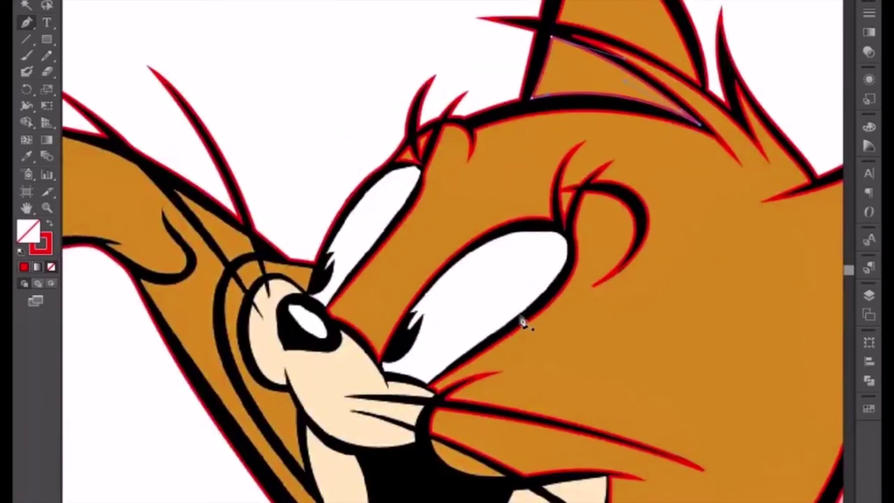
drag(336, 279, 548, 238)
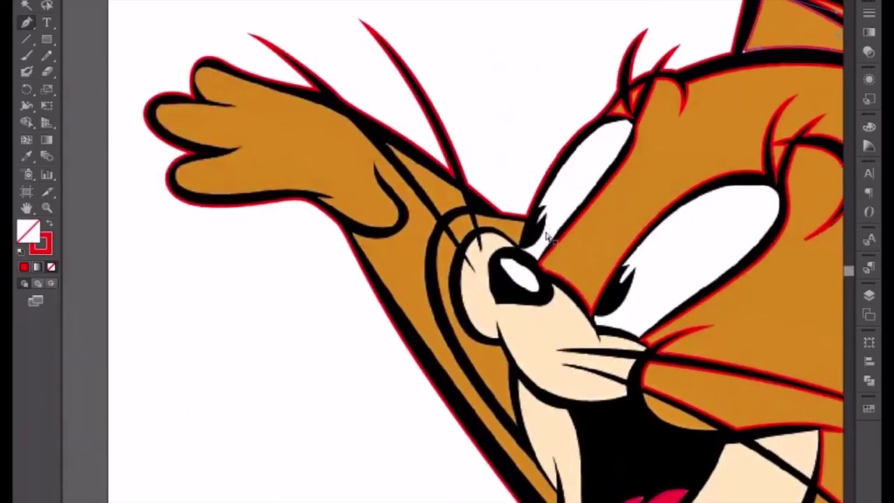
scroll(548, 238, up, 3)
scroll(531, 237, up, 1)
scroll(523, 236, up, 2)
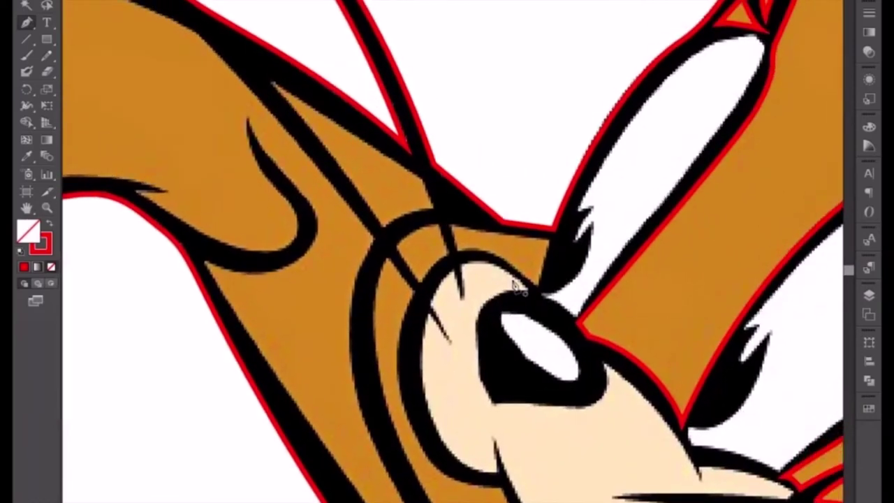
scroll(515, 286, down, 2)
scroll(515, 285, down, 3)
scroll(514, 285, down, 1)
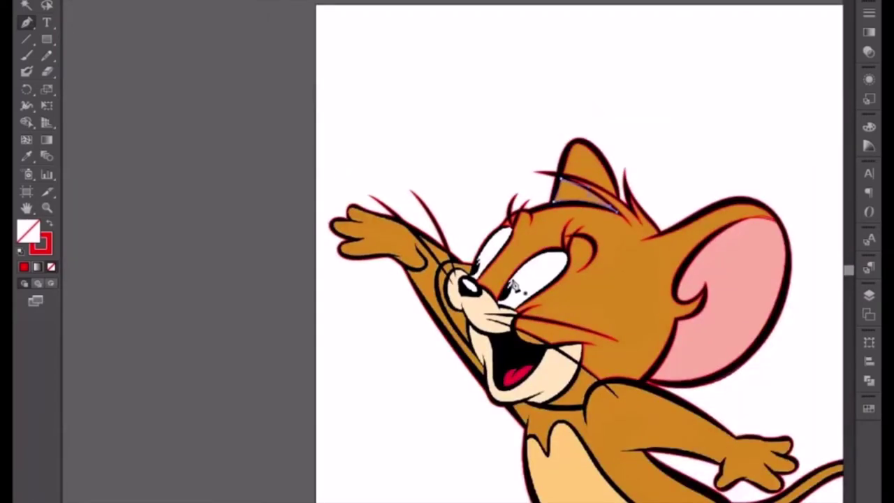
drag(609, 379, 637, 434)
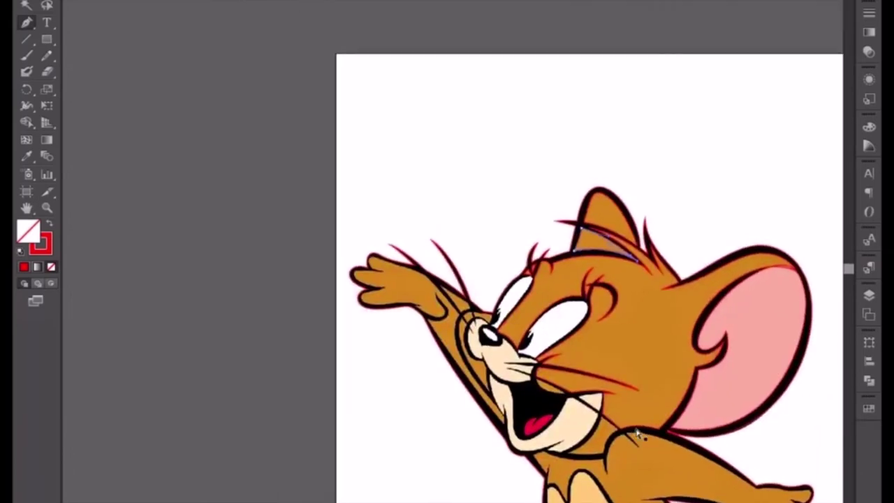
key(ctrl+equal)
key(ctrl+equal)
key(ctrl+equal)
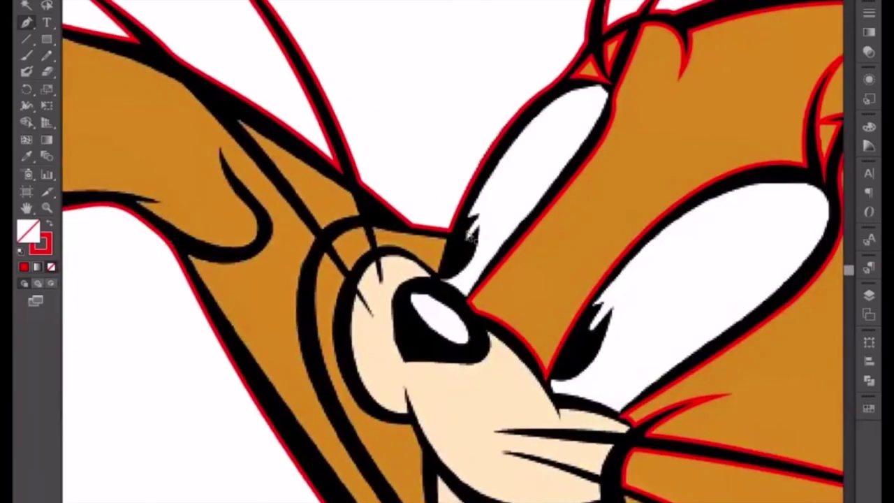
key(ctrl+equal)
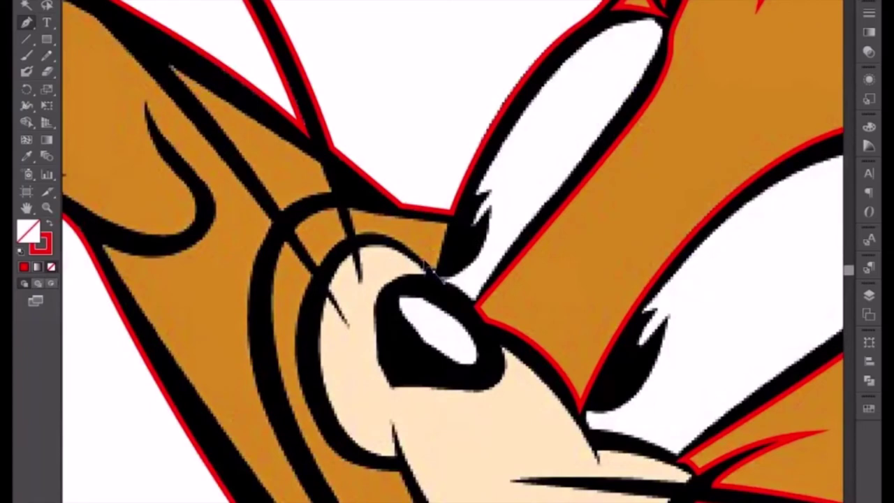
Trace the small wedge-shaped patch atop the nose as a closed red outline.
click(426, 268)
drag(355, 239, 304, 242)
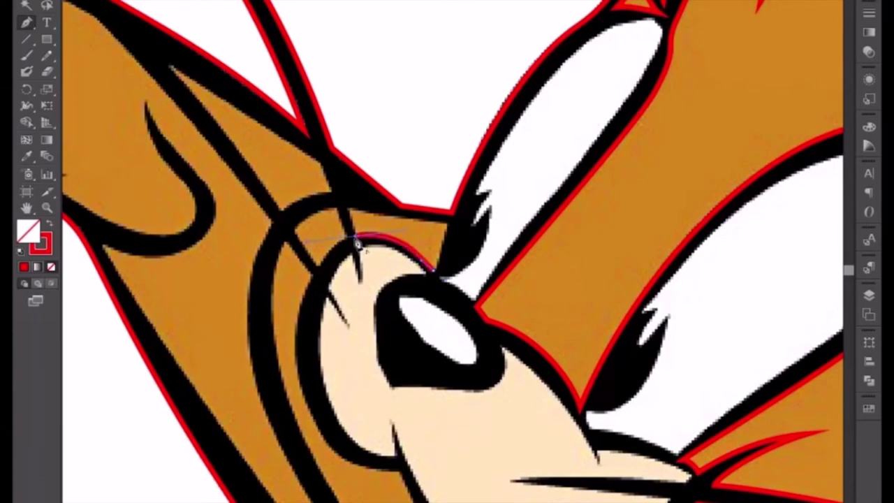
click(349, 209)
drag(444, 226, 474, 225)
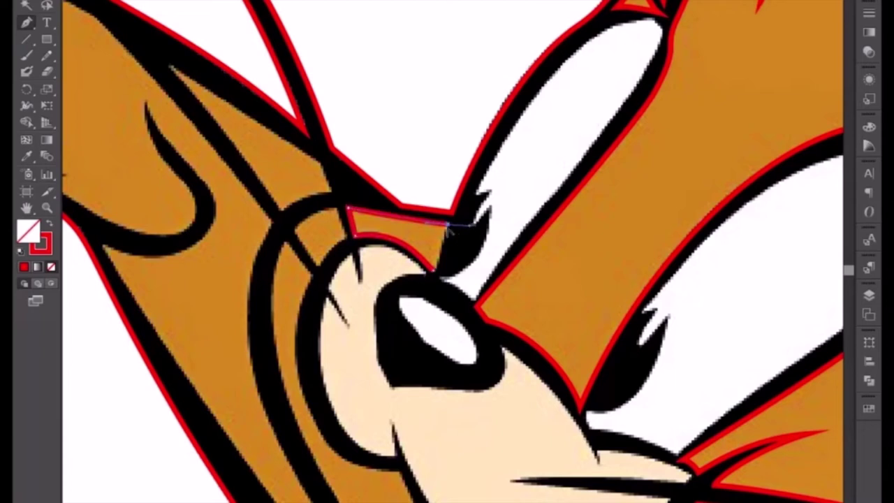
click(435, 268)
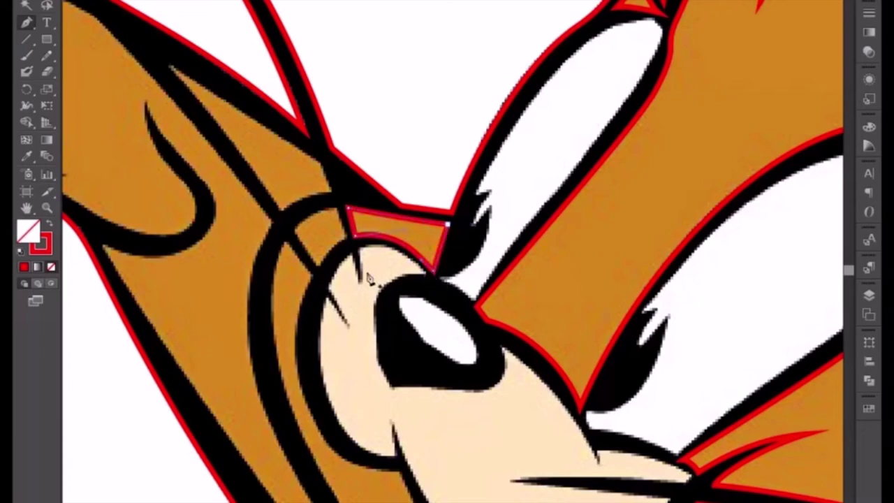
click(355, 237)
Start the arm strip outline left of the nose, with corner points along the black stroke.
click(346, 239)
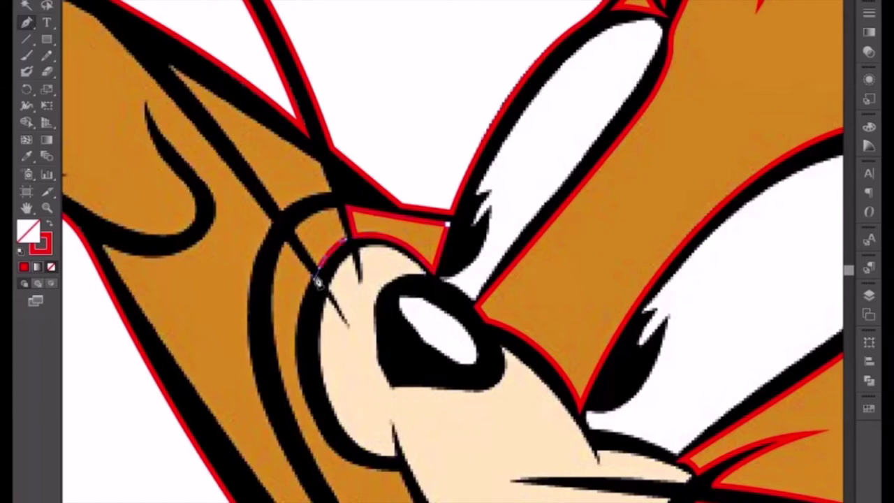
click(321, 273)
click(294, 231)
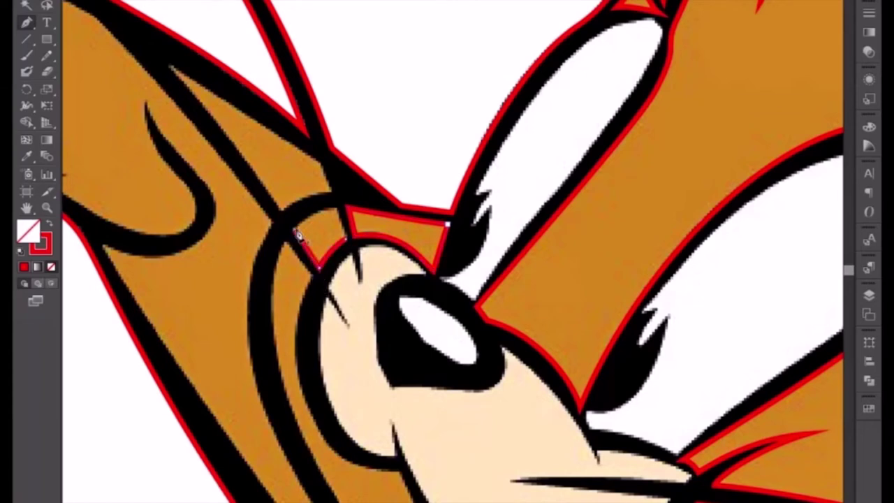
drag(340, 209, 361, 204)
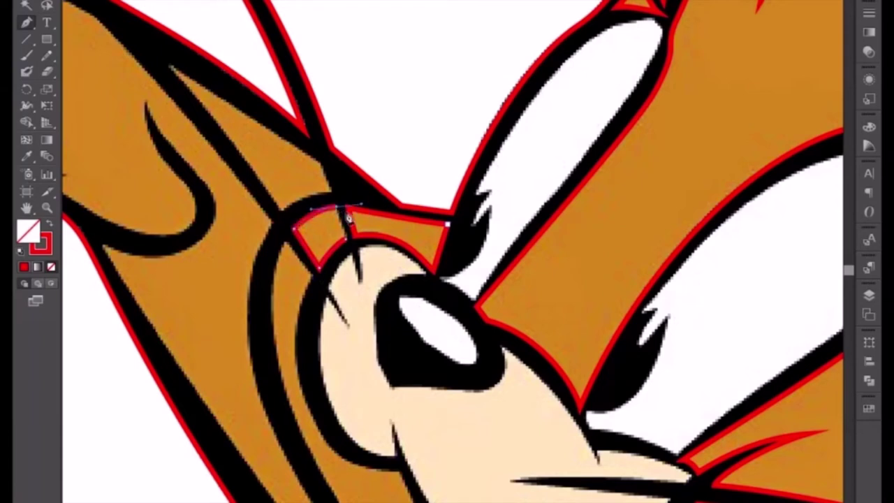
click(339, 210)
Extend the narrow strip up the arm's diagonal stroke and close it near the nose.
drag(261, 200, 379, 233)
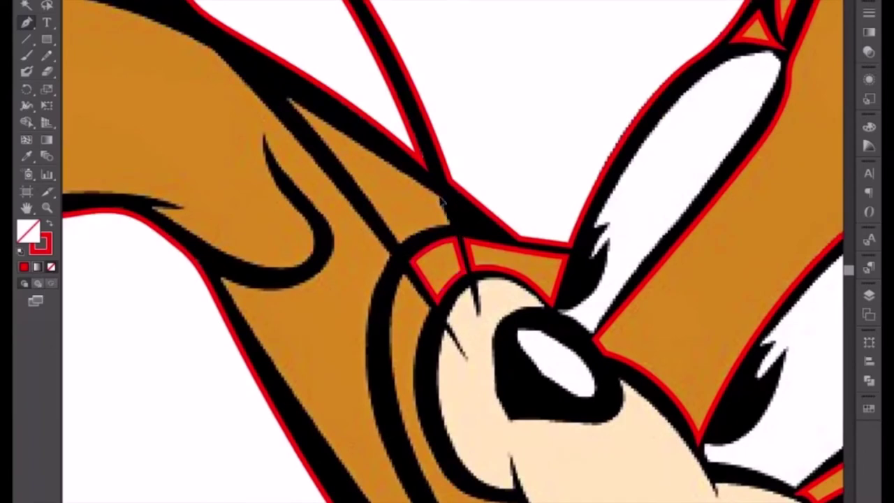
click(453, 232)
drag(395, 246, 405, 259)
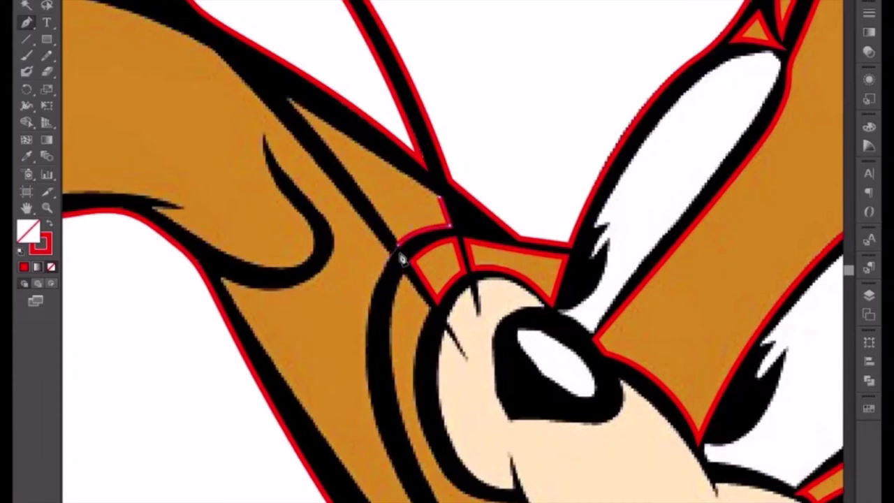
click(288, 102)
click(443, 201)
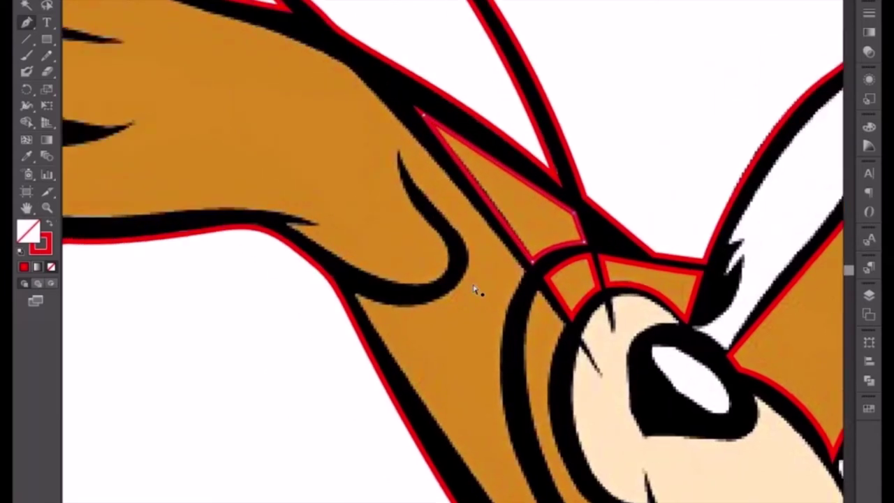
scroll(475, 292, down, 2)
scroll(479, 290, down, 1)
scroll(479, 289, up, 1)
Begin the cheek outline at the arm edge, curving around the bottom of the cheek.
scroll(482, 301, up, 1)
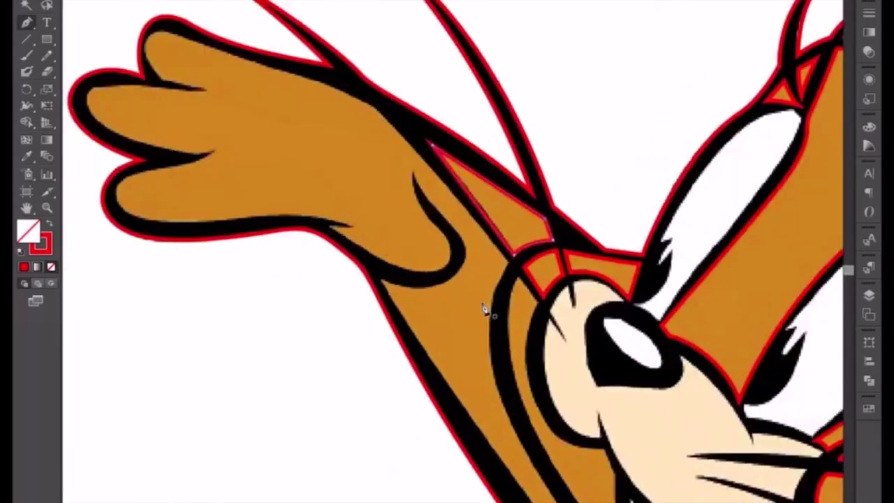
scroll(485, 310, down, 1)
scroll(433, 300, up, 2)
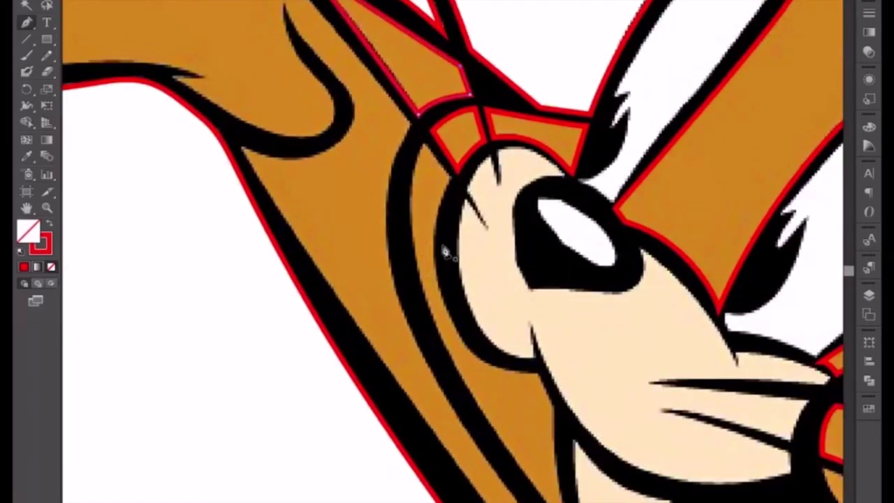
click(446, 183)
drag(542, 380, 678, 380)
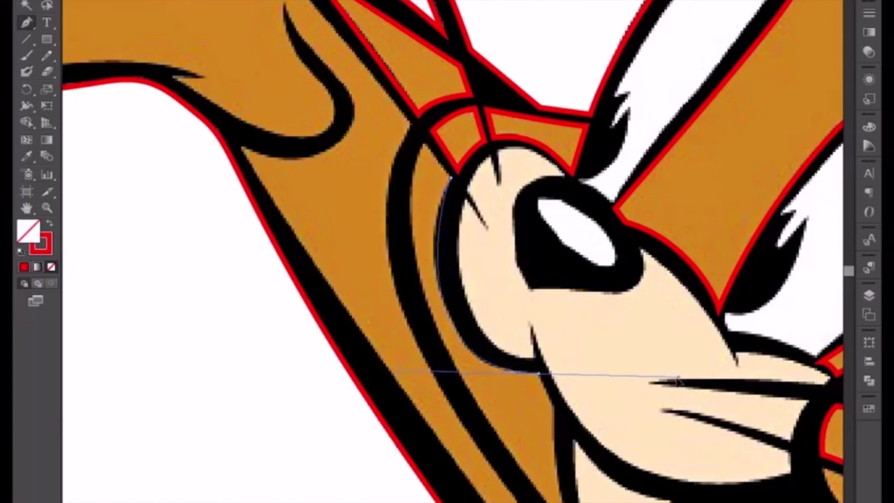
drag(678, 379, 677, 381)
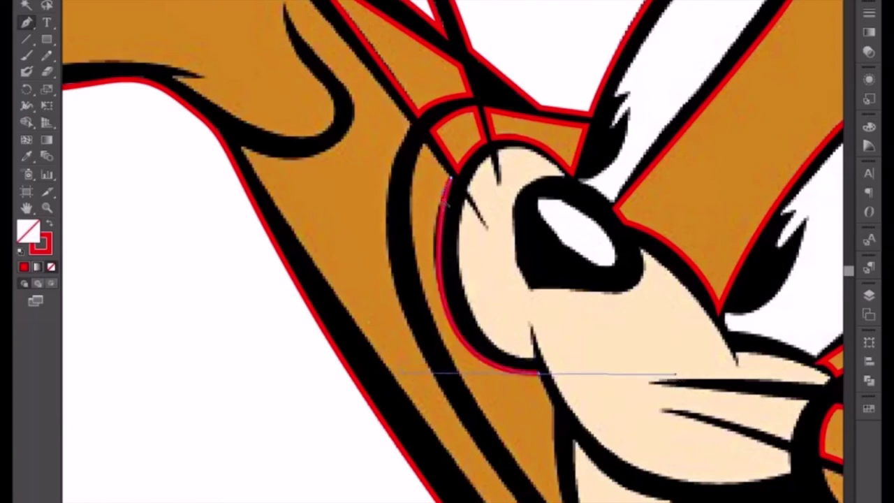
alt+click(538, 373)
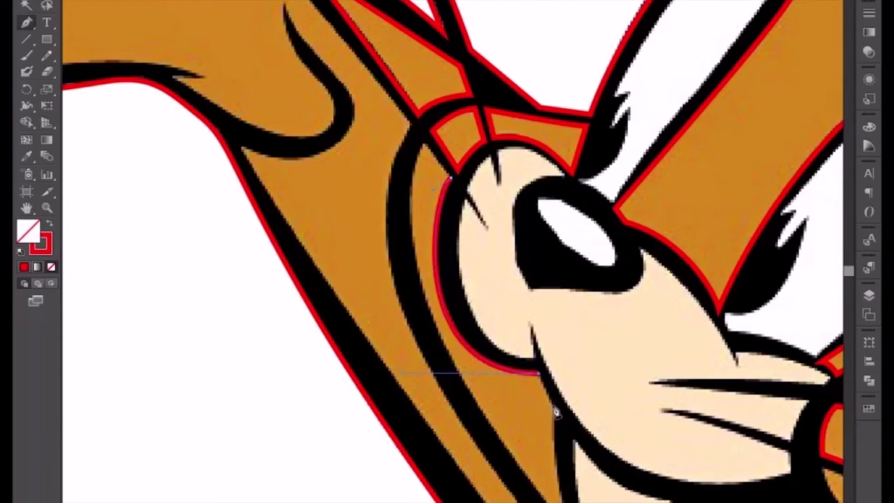
click(556, 412)
Extend the cheek outline down the face edge, re-curve it, and join it near the top.
scroll(552, 405, down, 5)
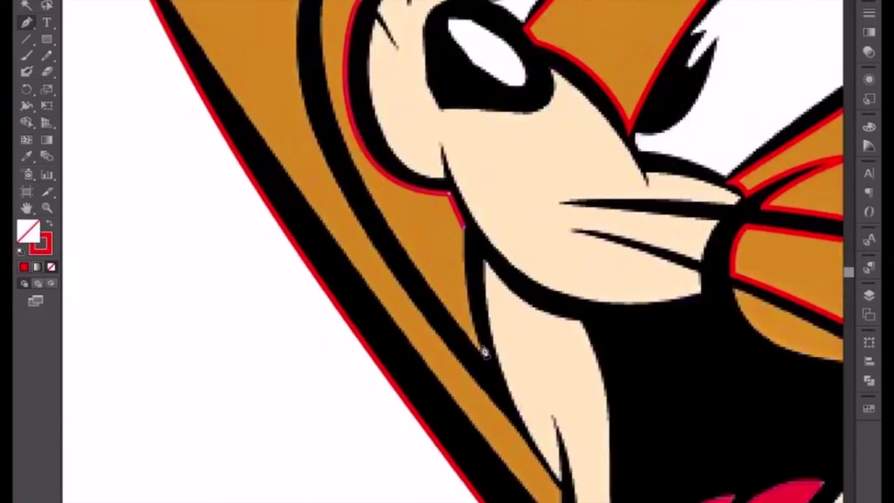
drag(483, 357, 503, 412)
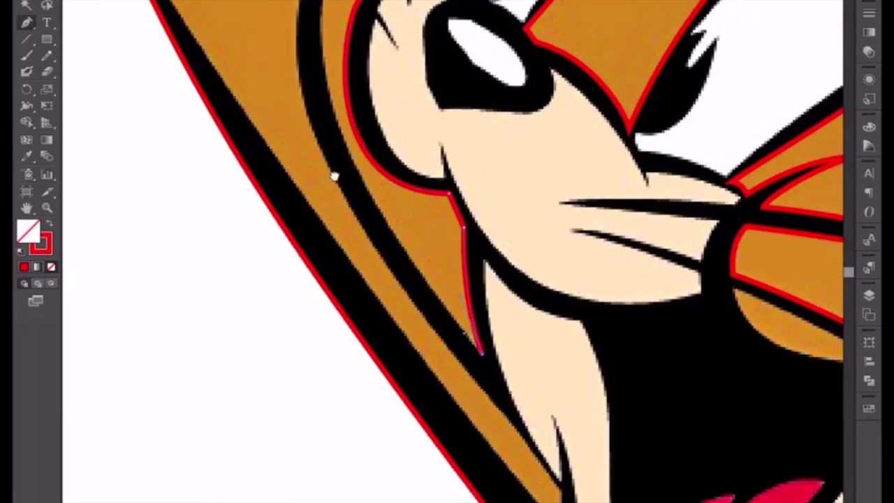
scroll(335, 176, up, 5)
scroll(336, 176, left, 3)
drag(467, 180, 529, 54)
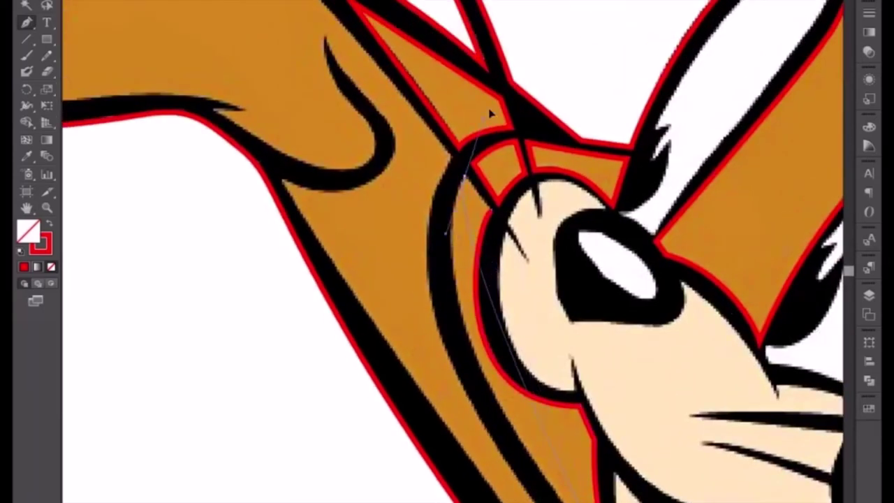
scroll(476, 327, down, 5)
scroll(476, 328, right, 2)
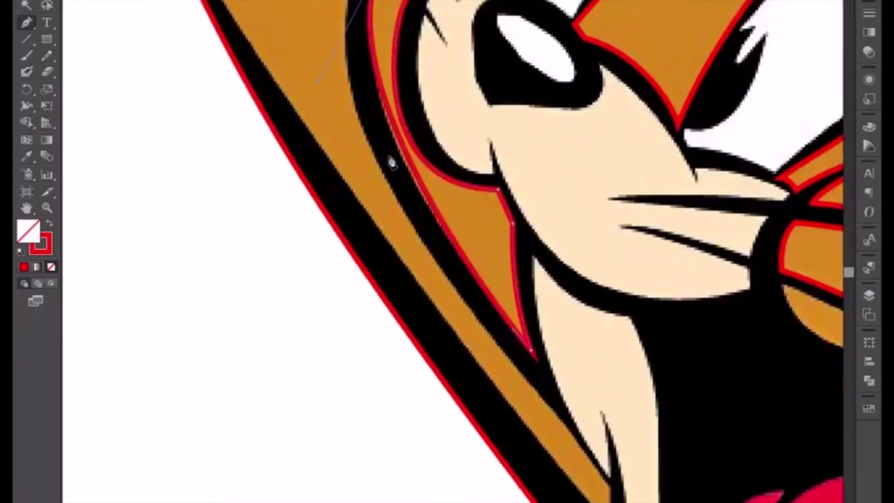
drag(513, 335, 470, 276)
scroll(427, 209, up, 3)
scroll(391, 126, up, 1)
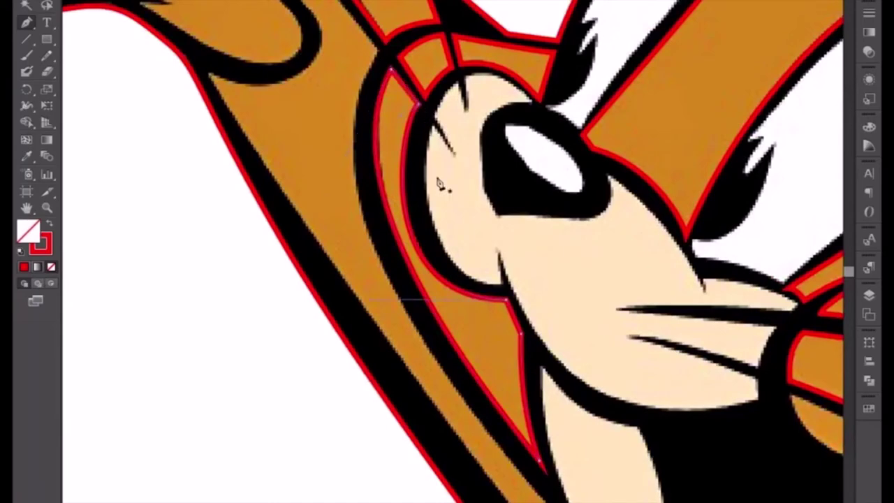
click(418, 103)
Start a new outline along the arm's outer edge, following the orange band.
scroll(442, 265, down, 2)
scroll(405, 123, down, 3)
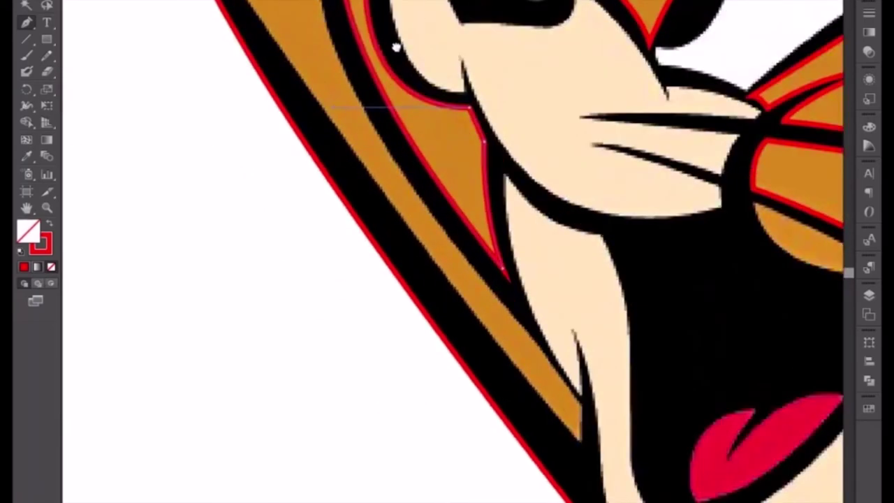
scroll(399, 44, up, 3)
scroll(480, 257, up, 4)
scroll(485, 324, down, 8)
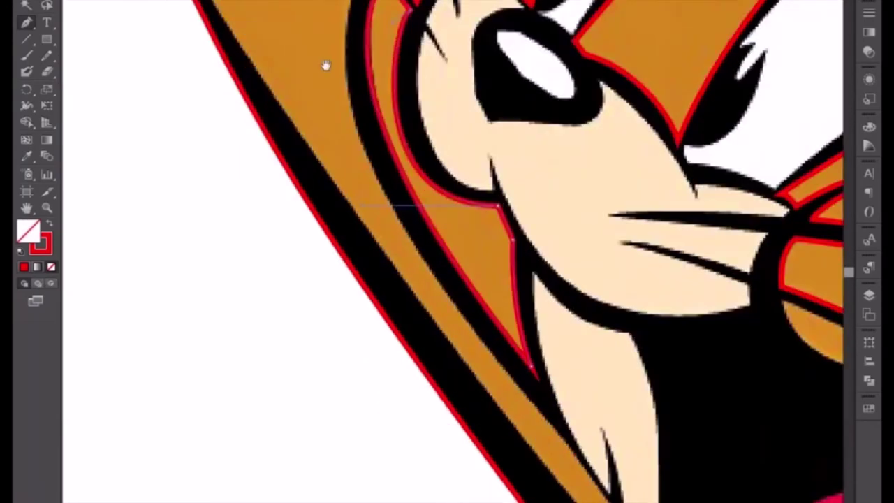
scroll(344, 88, down, 4)
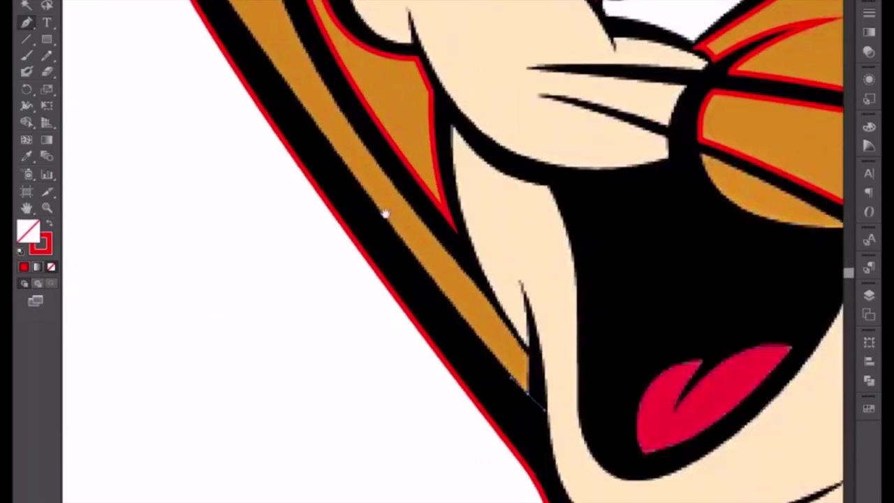
drag(385, 210, 599, 466)
drag(332, 92, 304, 39)
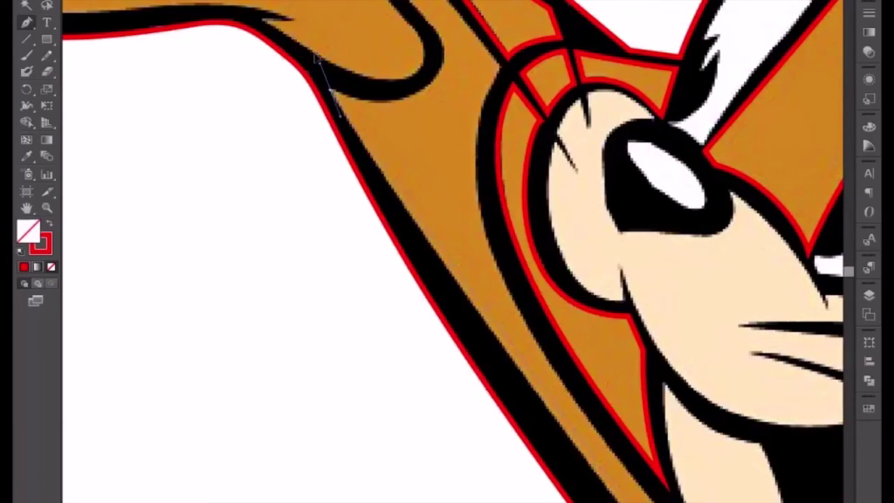
scroll(489, 266, down, 5)
scroll(489, 266, right, 3)
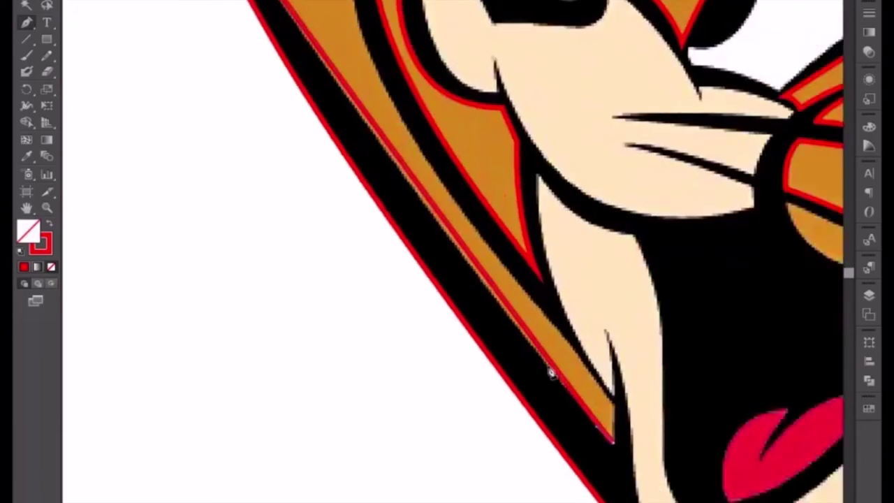
drag(554, 378, 475, 294)
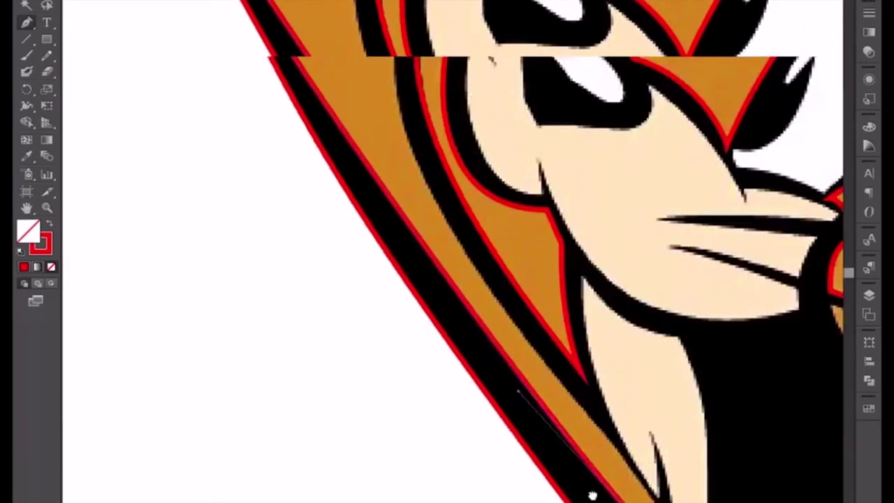
scroll(475, 315, up, 10)
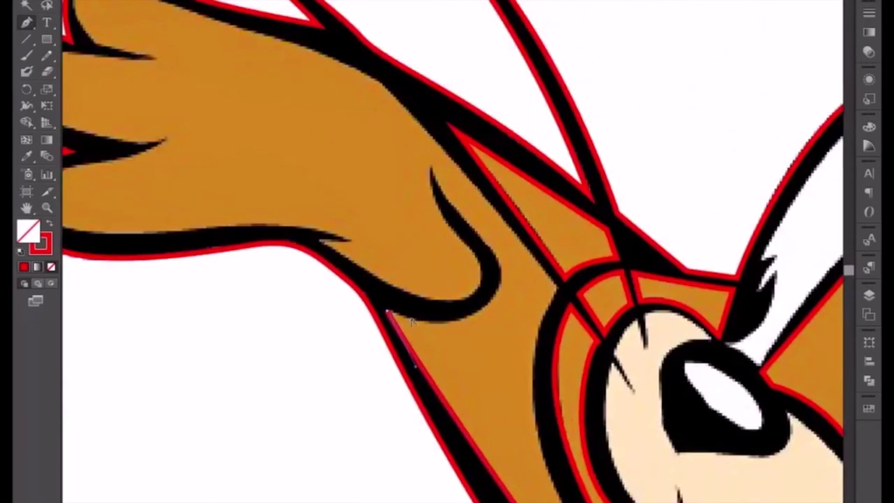
Close the strip, then trace the pointed arm stroke as a closed shape.
click(388, 317)
drag(432, 168, 431, 142)
mouse_move(428, 320)
mouse_down()
mouse_move(528, 370)
mouse_move(470, 287)
mouse_up()
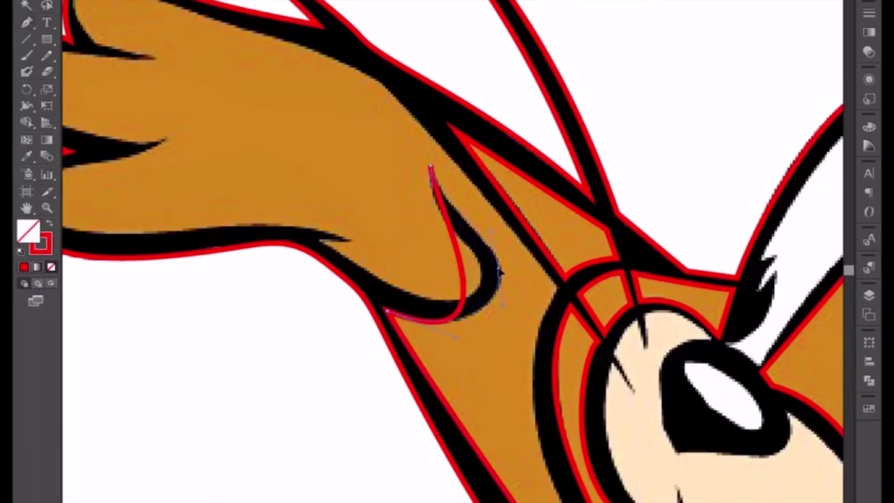
click(501, 274)
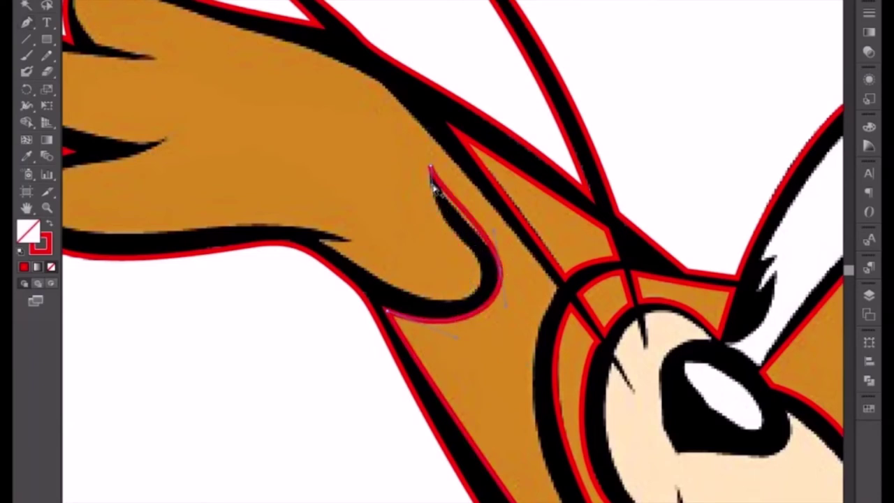
drag(431, 170, 447, 223)
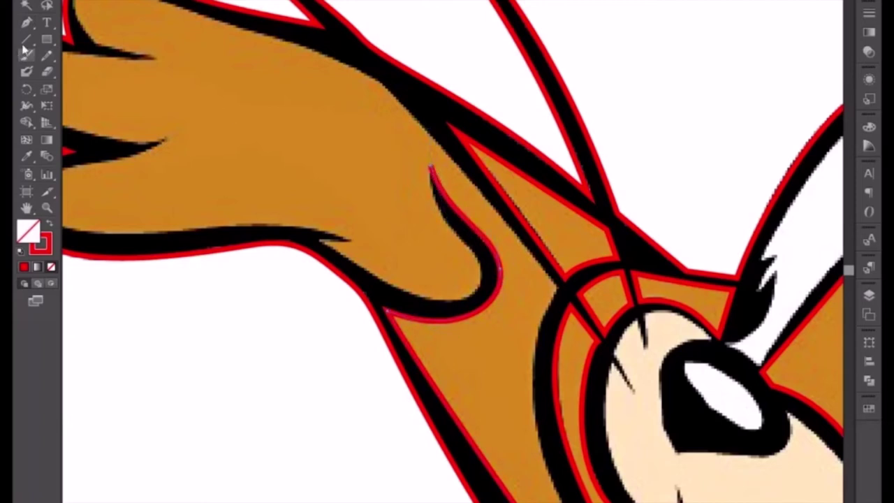
Reshape the pointed shape's lower curve into a narrow tip with the Direct Selection tool.
click(27, 23)
ctrl+click(431, 172)
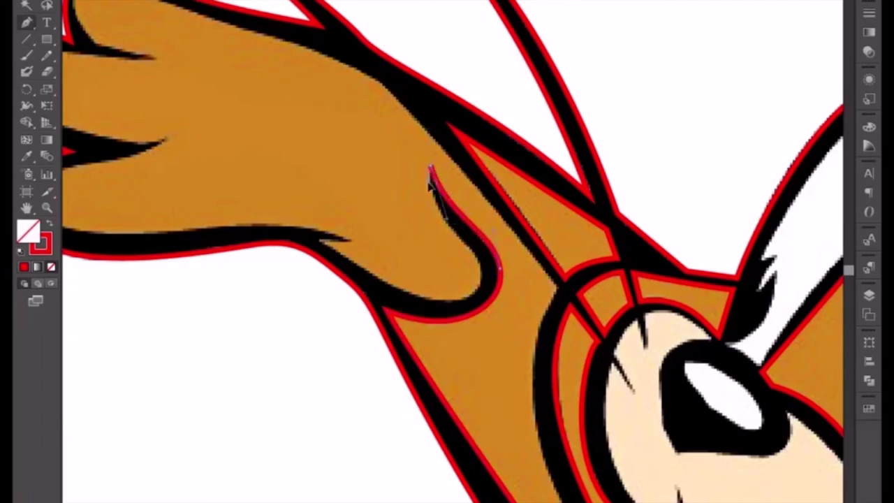
drag(492, 302, 482, 301)
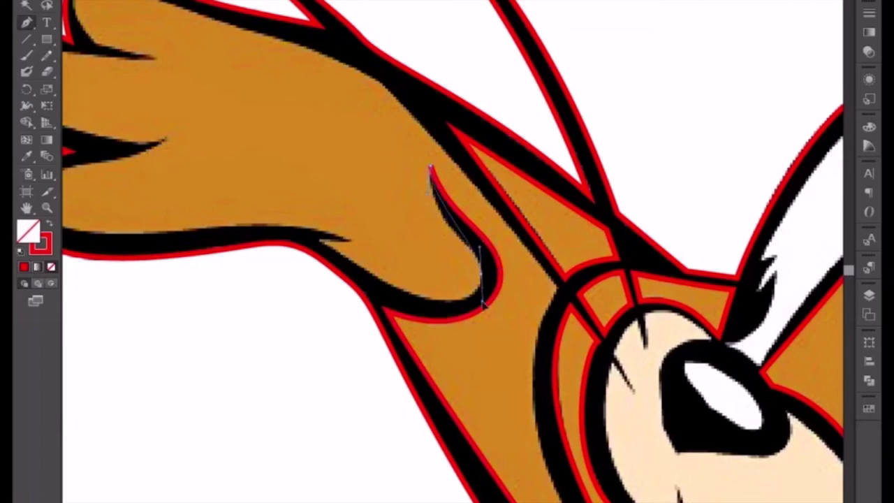
ctrl+click(432, 235)
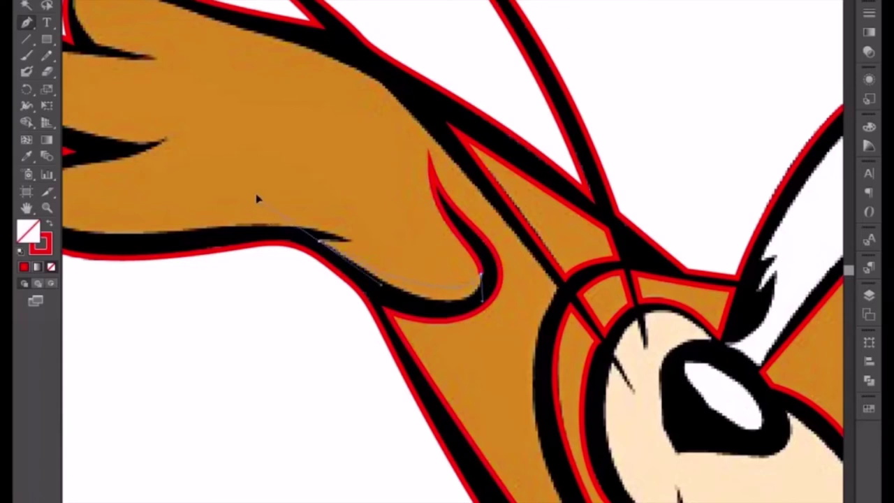
Curve the crease path along the arm's lower edge and close it at its start.
drag(257, 199, 235, 192)
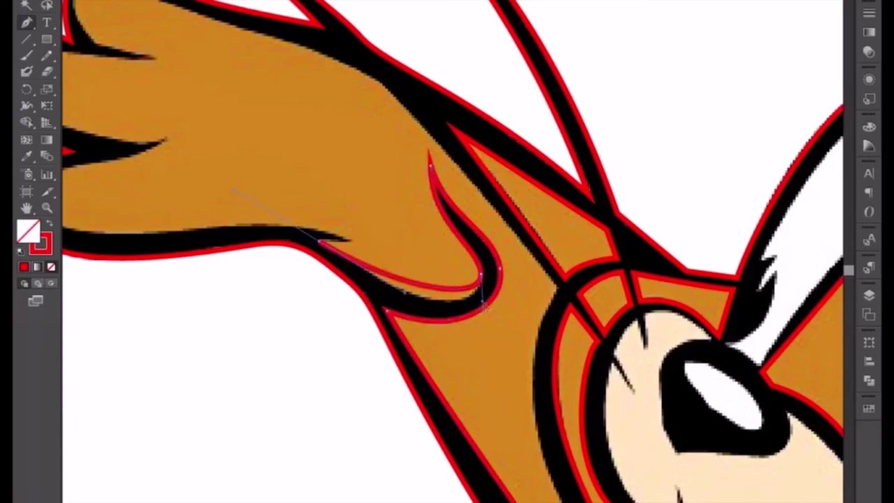
drag(485, 310, 480, 327)
drag(479, 332, 478, 330)
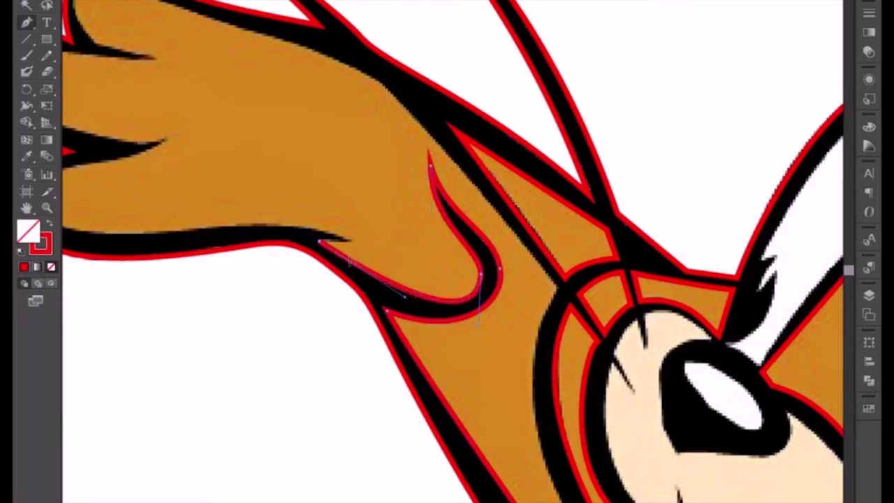
click(354, 248)
Trace the hand's lower edge and the first finger crease as red paths.
drag(321, 211, 463, 212)
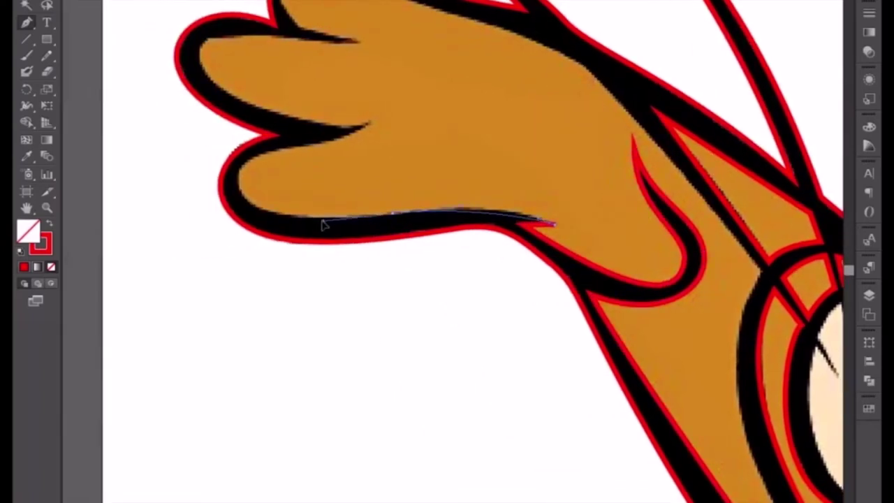
click(278, 225)
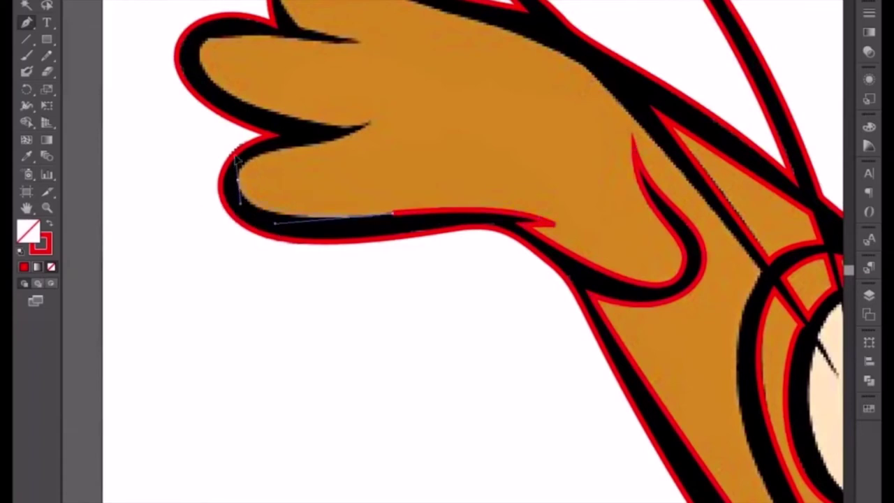
click(239, 179)
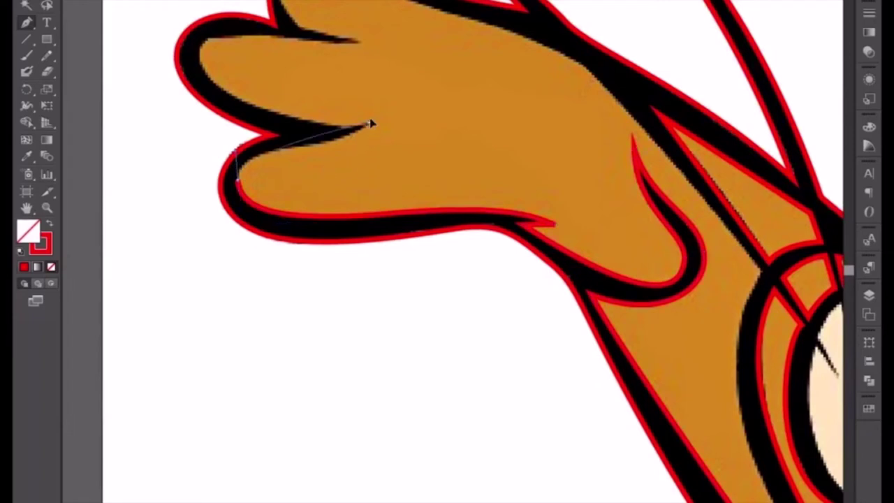
drag(369, 125, 383, 100)
drag(239, 179, 238, 140)
click(381, 161)
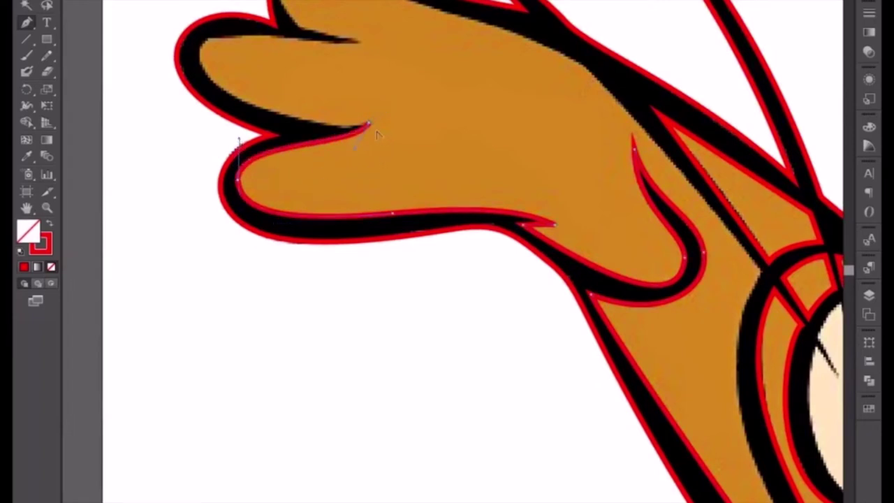
Outline the upper finger crease and edge, then deselect the open path.
drag(258, 123, 429, 357)
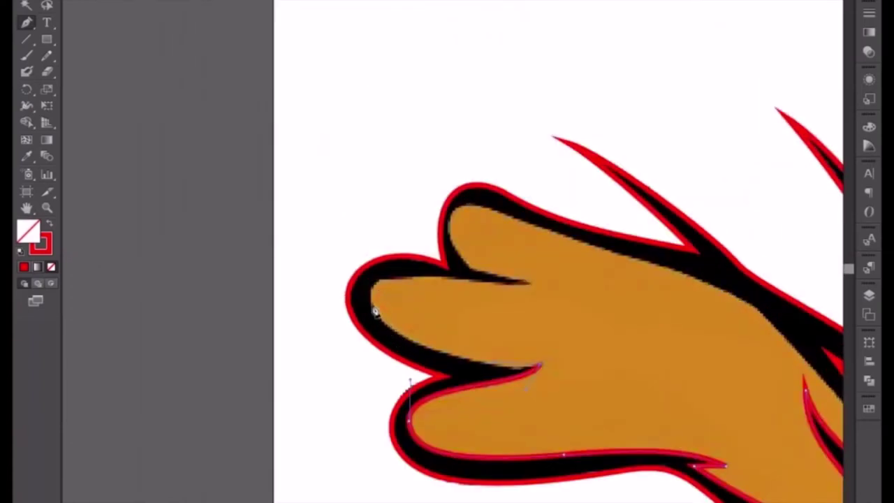
drag(375, 312, 359, 262)
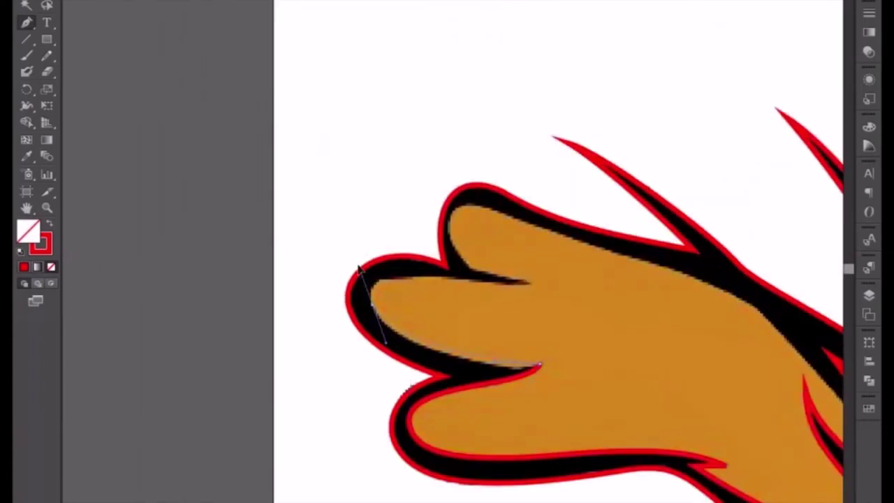
click(495, 365)
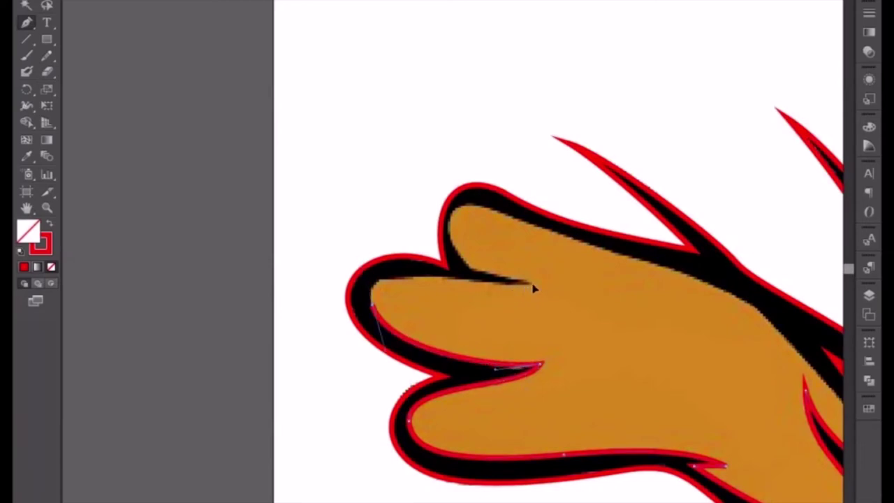
drag(532, 285, 594, 287)
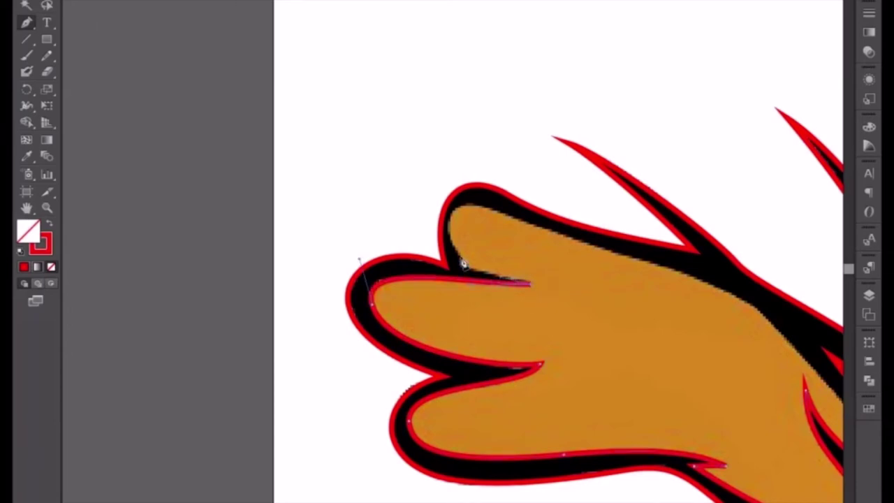
key(Escape)
Continue the path along the top finger and the hand's upper edge.
click(445, 207)
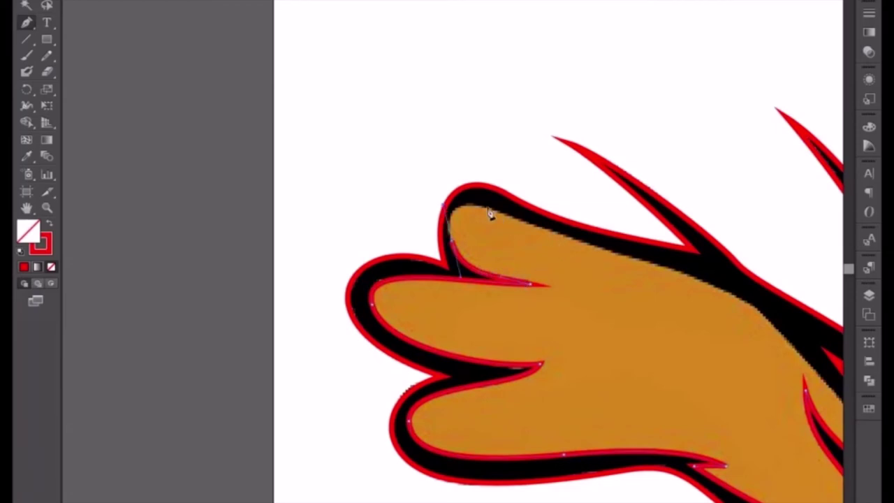
drag(517, 222, 580, 245)
scroll(493, 263, right, 5)
scroll(494, 264, down, 2)
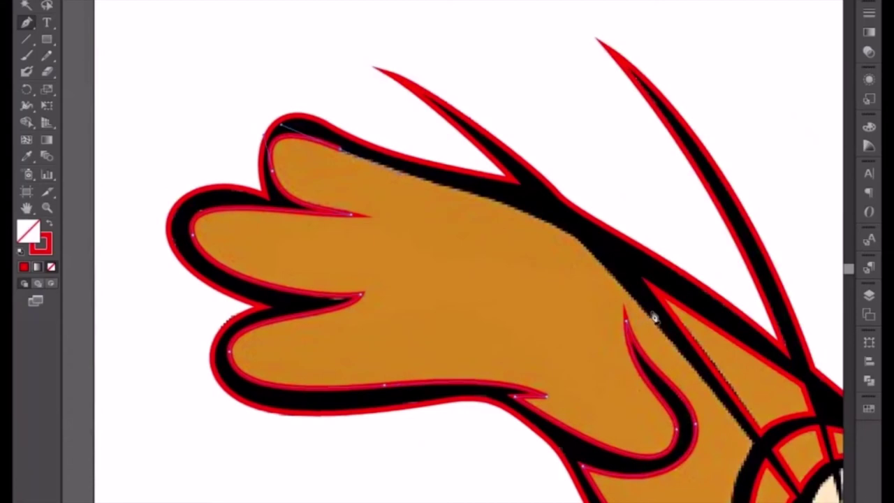
drag(589, 254, 630, 297)
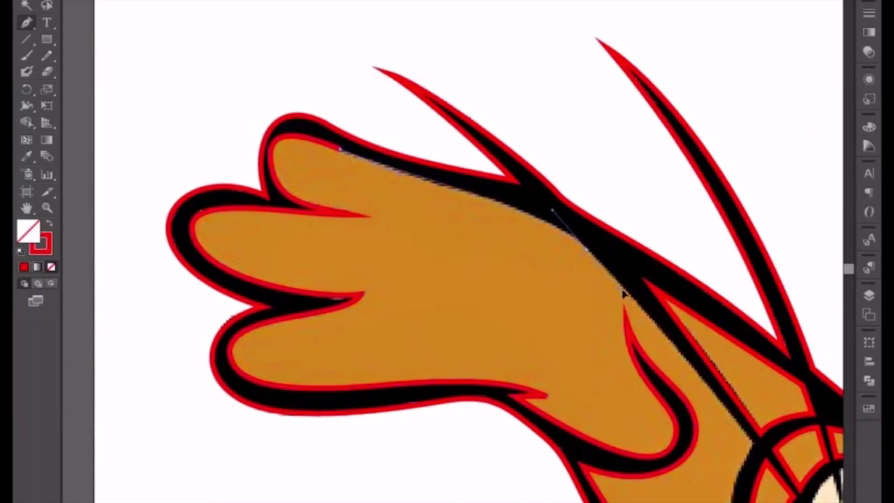
Draw a curved path following the long black stroke beside the cheek down toward the mouth.
scroll(619, 329, down, 3)
scroll(619, 329, right, 3)
scroll(543, 256, down, 1)
scroll(543, 256, right, 1)
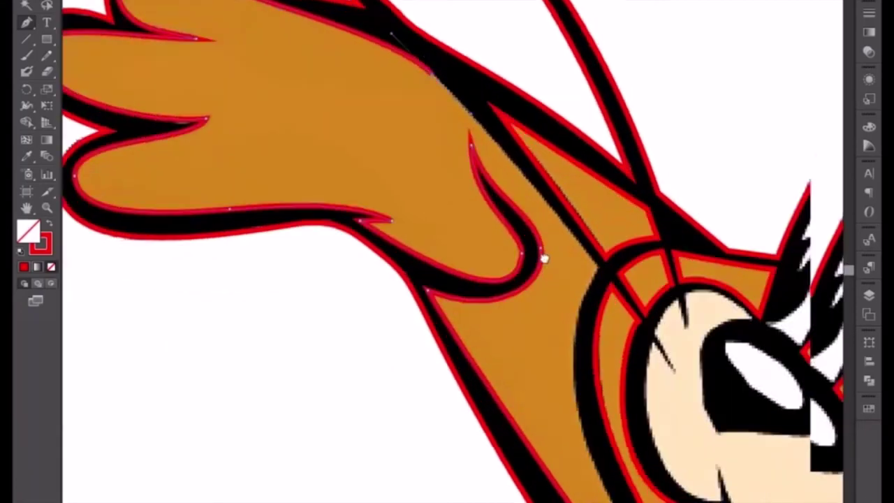
scroll(593, 276, down, 1)
click(593, 276)
scroll(594, 303, down, 3)
scroll(593, 303, right, 2)
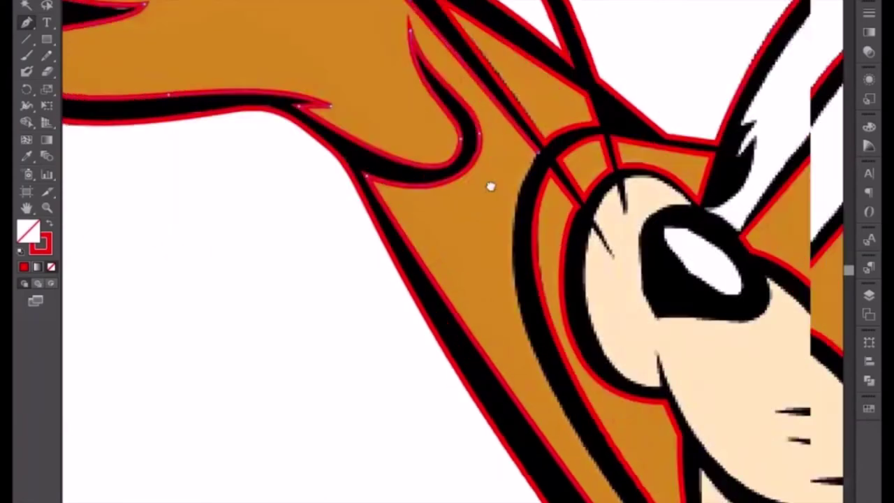
scroll(489, 186, down, 1)
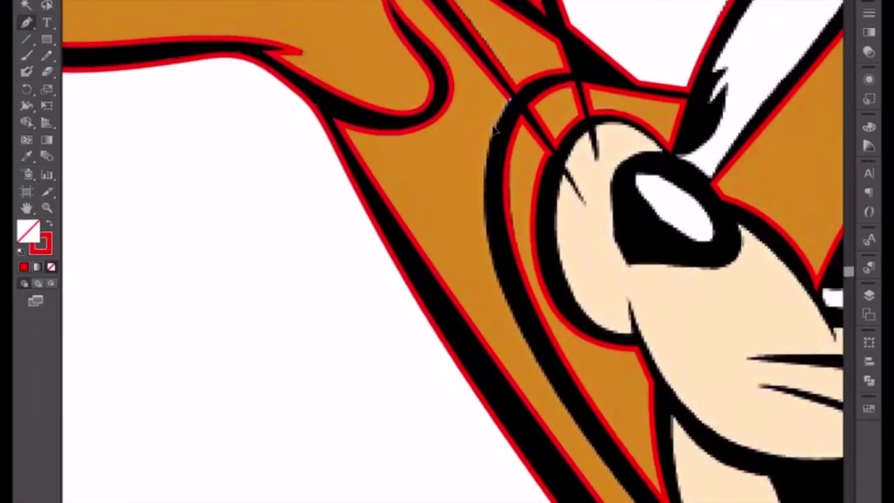
scroll(563, 303, down, 2)
scroll(583, 447, down, 3)
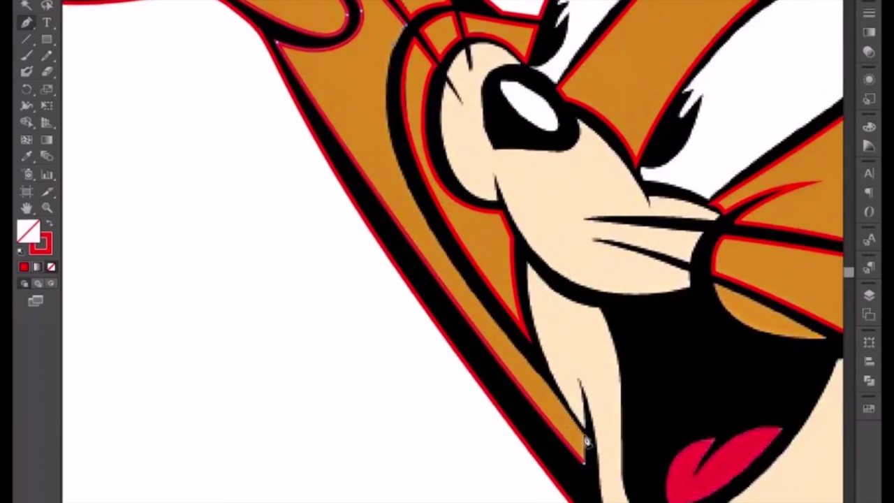
drag(587, 441, 580, 387)
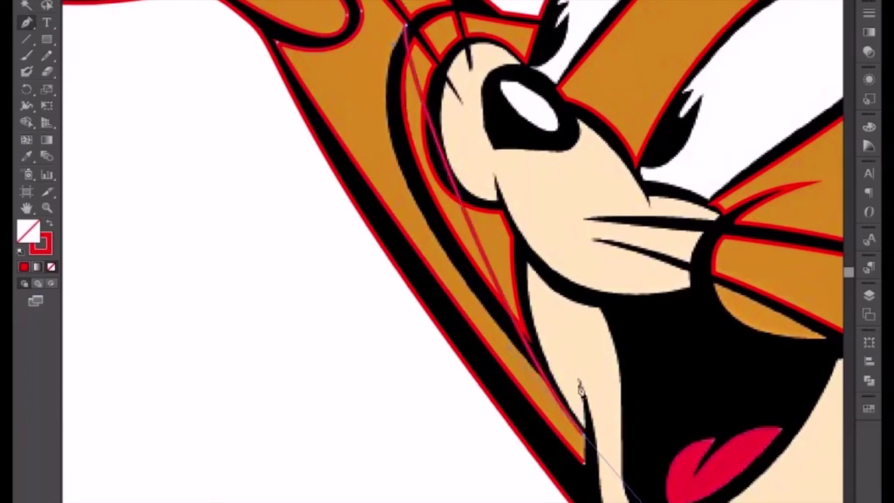
drag(406, 26, 327, 143)
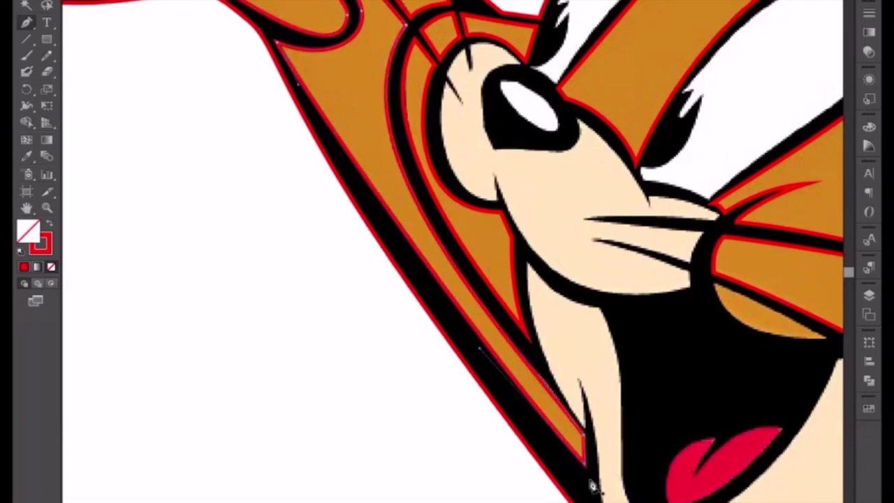
Zoom out and use the Selection tool to check the traced arm and face paths.
key(ctrl+minus)
key(ctrl+minus)
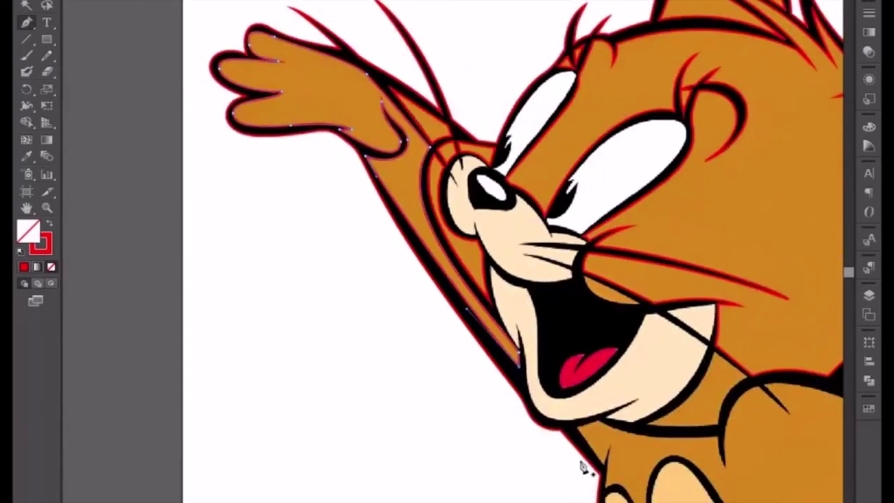
click(26, 5)
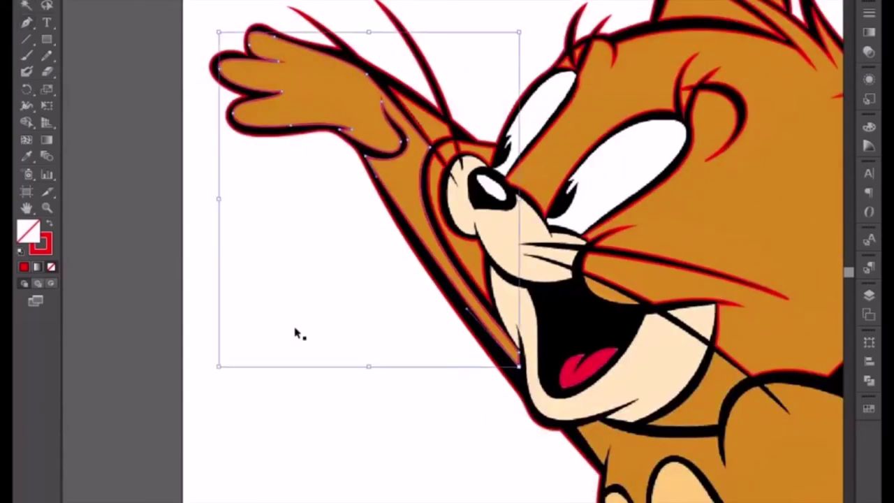
click(296, 333)
click(290, 312)
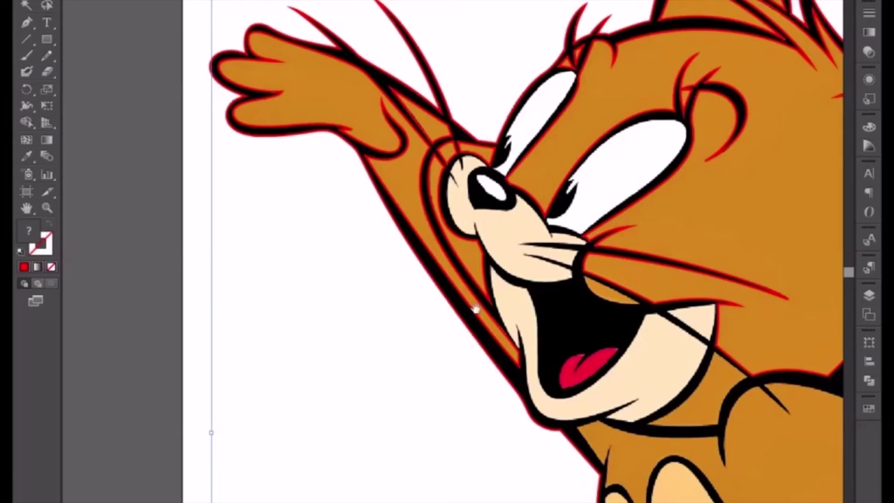
Zoom into Jerry's mouth and trace the tongue with a closed, four-anchor curved pen path.
drag(475, 310, 422, 338)
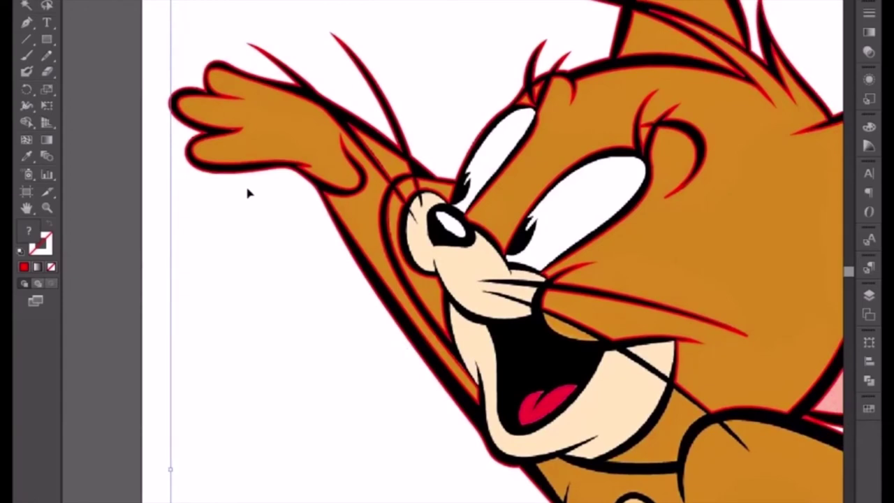
click(27, 22)
scroll(463, 302, up, 1)
scroll(517, 377, up, 1)
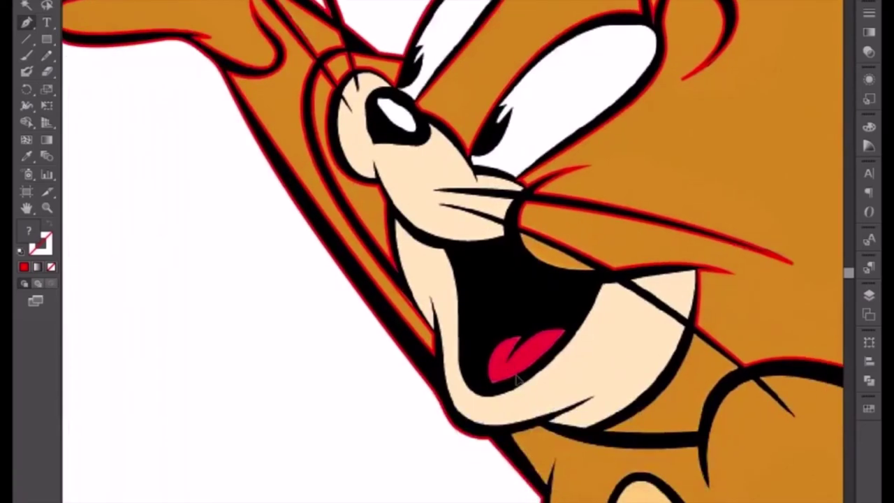
scroll(517, 377, up, 1)
scroll(517, 378, up, 1)
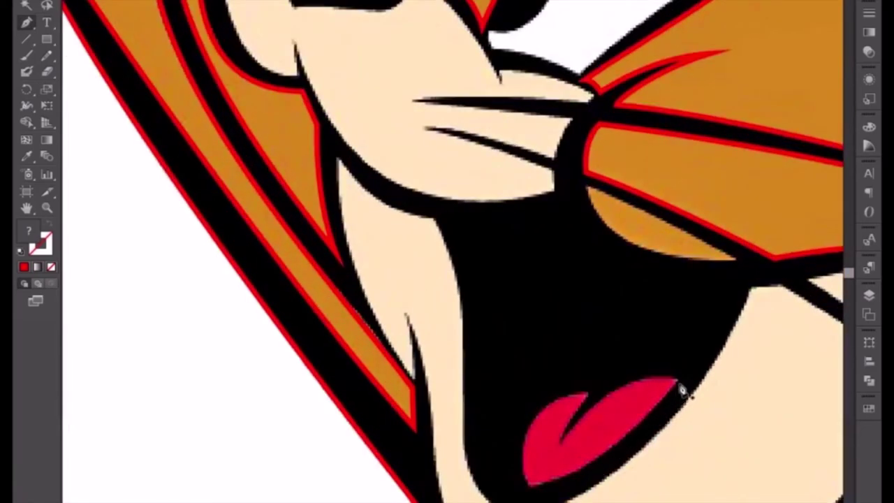
drag(676, 380, 662, 406)
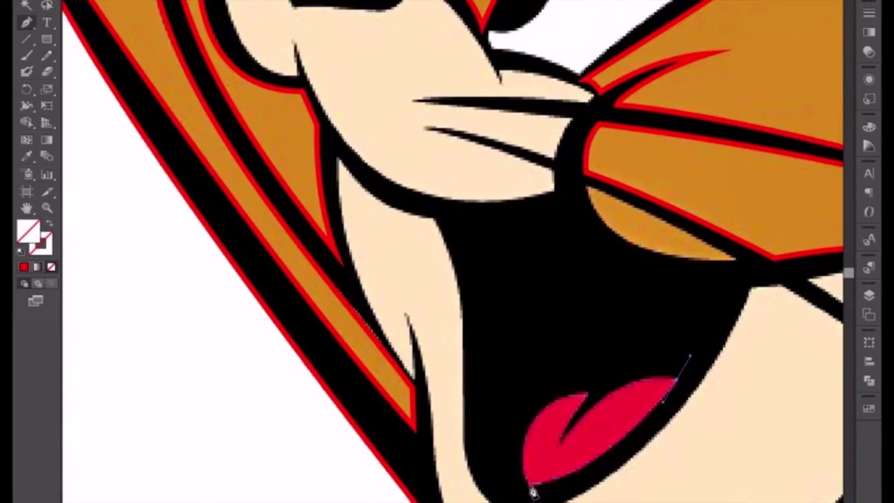
drag(527, 482, 510, 465)
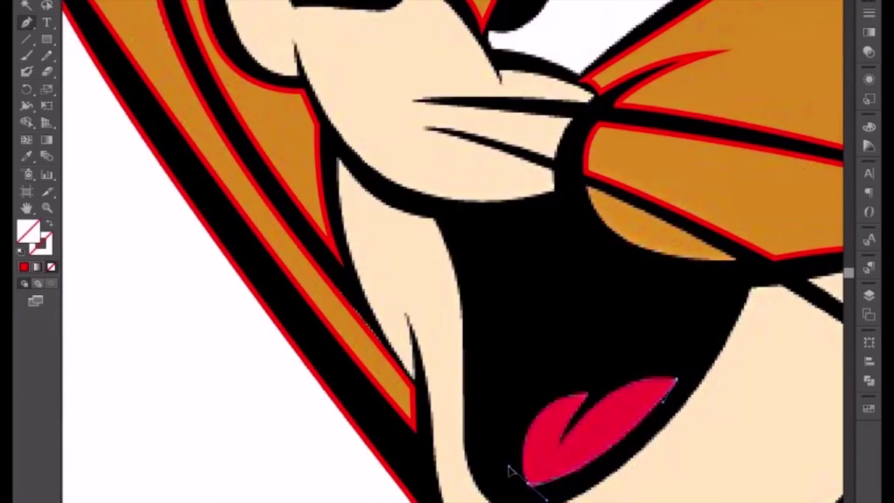
drag(675, 378, 652, 425)
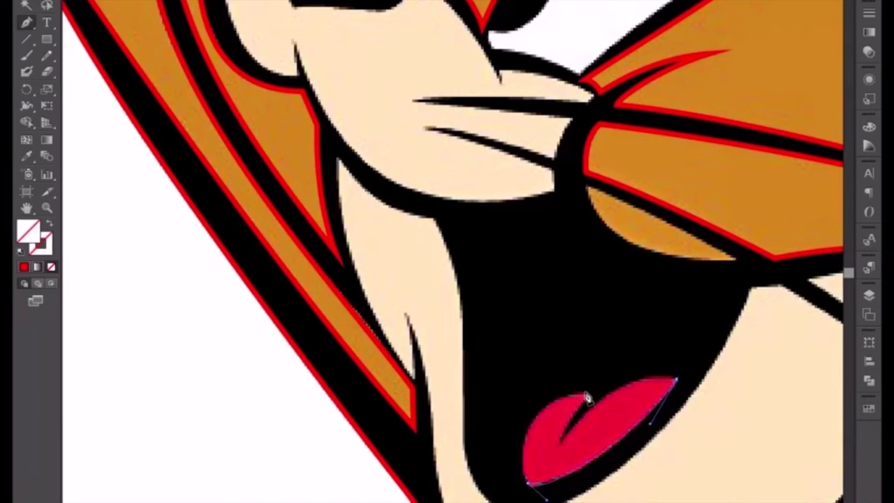
mouse_move(586, 392)
mouse_down()
mouse_move(641, 379)
mouse_move(644, 391)
mouse_up()
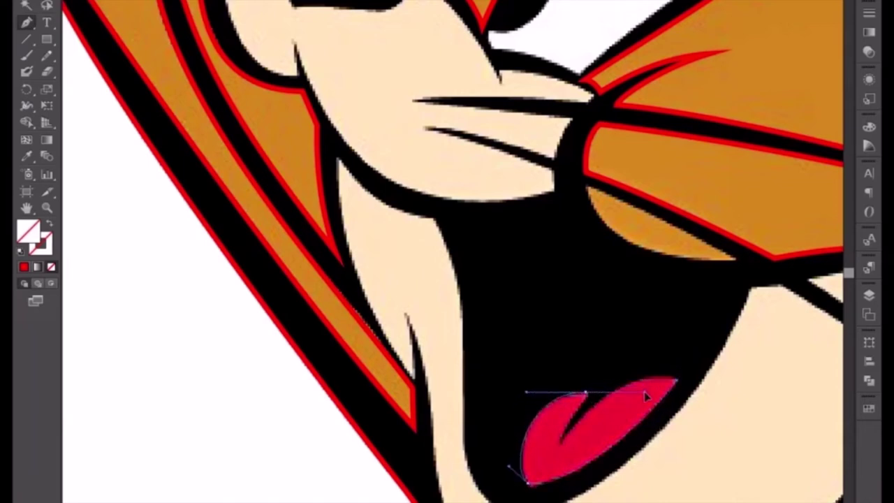
click(587, 396)
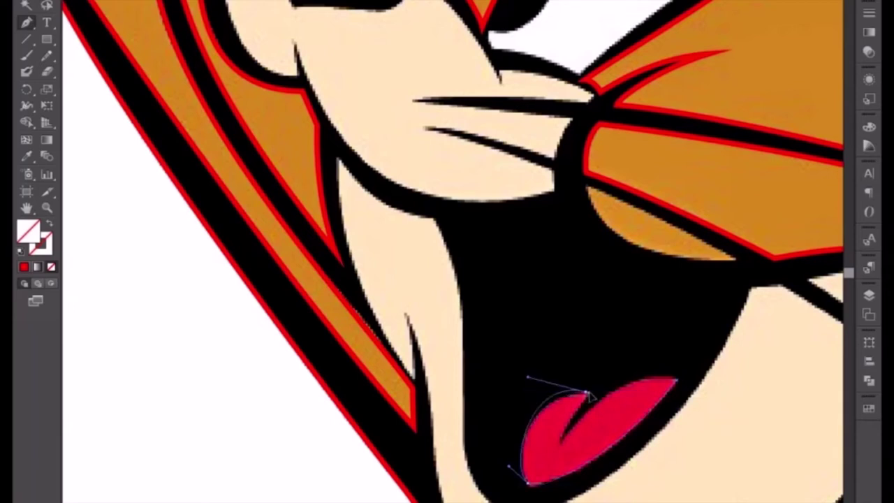
click(589, 395)
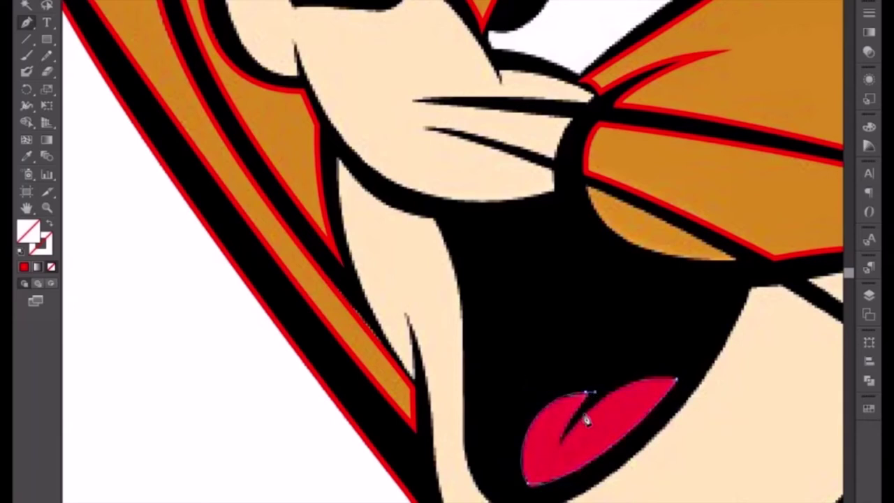
Reshape the tongue outline to its notch and top edge, then sample the red stroke onto it.
mouse_move(578, 429)
mouse_down()
mouse_move(561, 452)
mouse_move(563, 467)
mouse_move(561, 443)
mouse_up()
drag(679, 385, 737, 396)
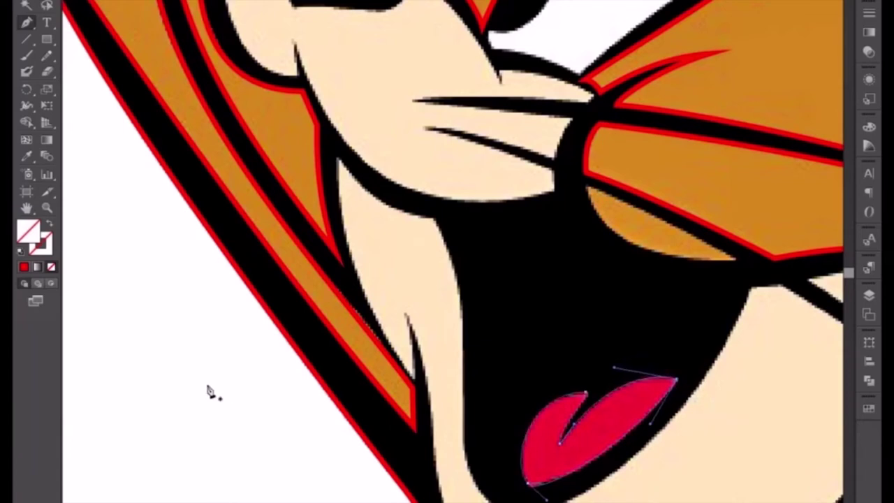
click(27, 157)
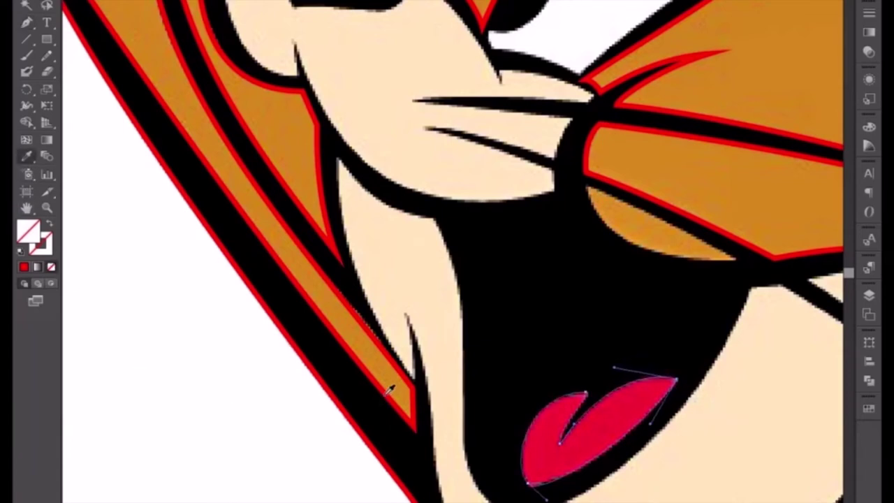
click(386, 393)
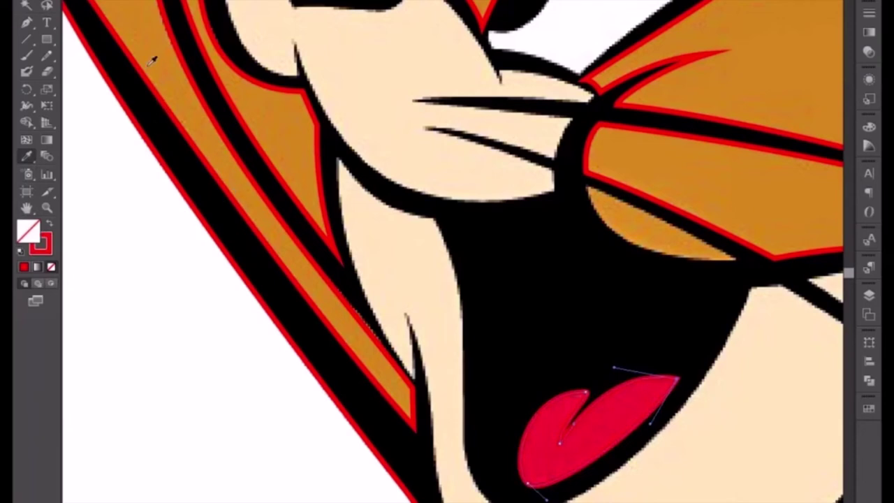
key(p)
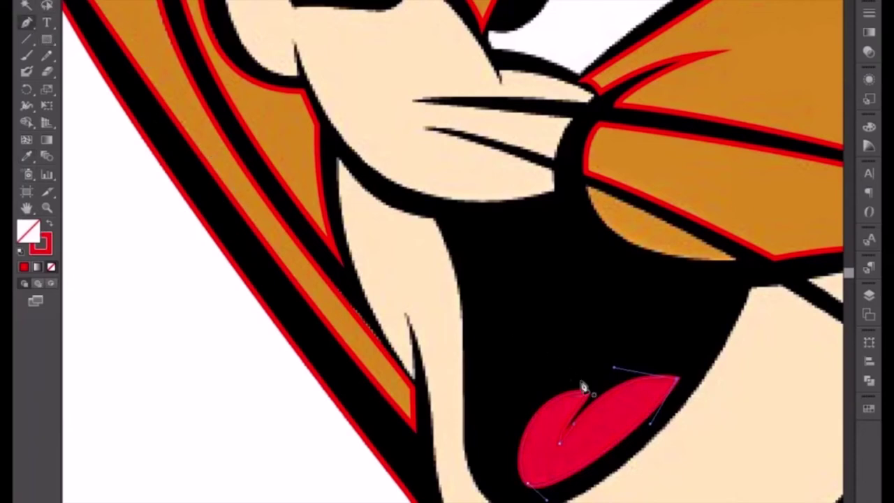
Trace the orange sliver under the whiskers with a closed path.
click(736, 262)
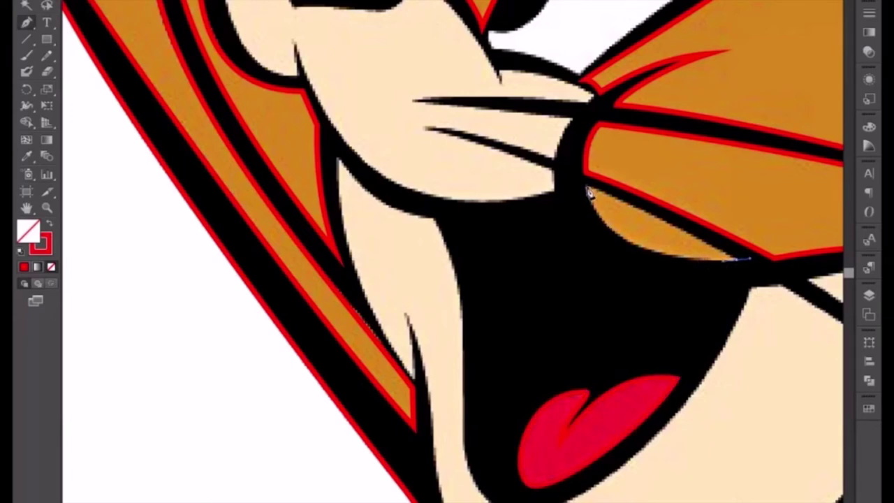
drag(587, 189, 567, 106)
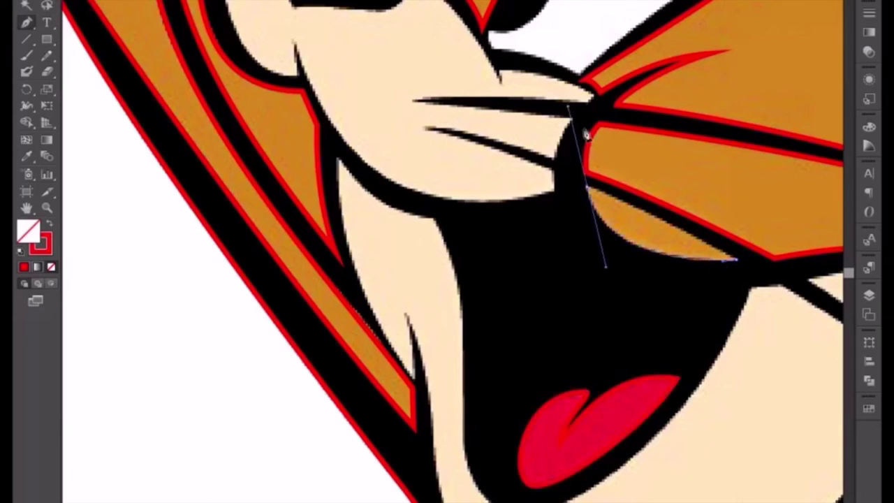
click(588, 190)
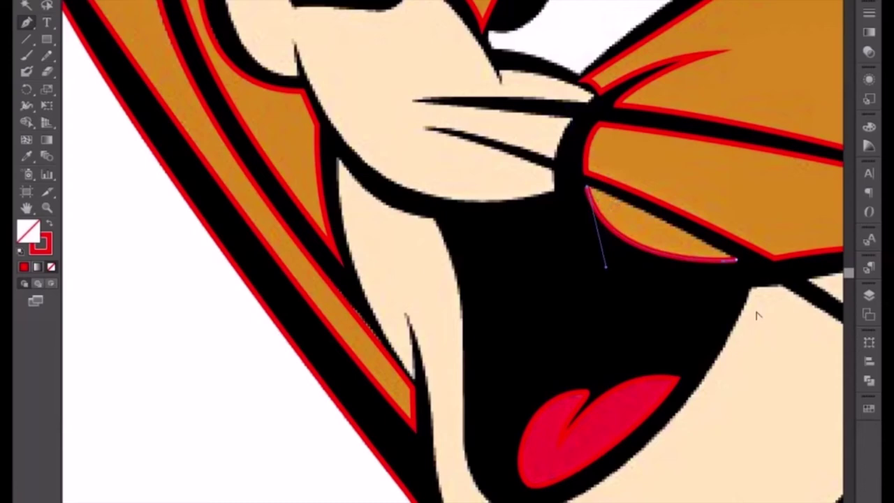
click(738, 263)
Outline the pale cheek triangle with a closed three-point path.
drag(529, 209, 507, 350)
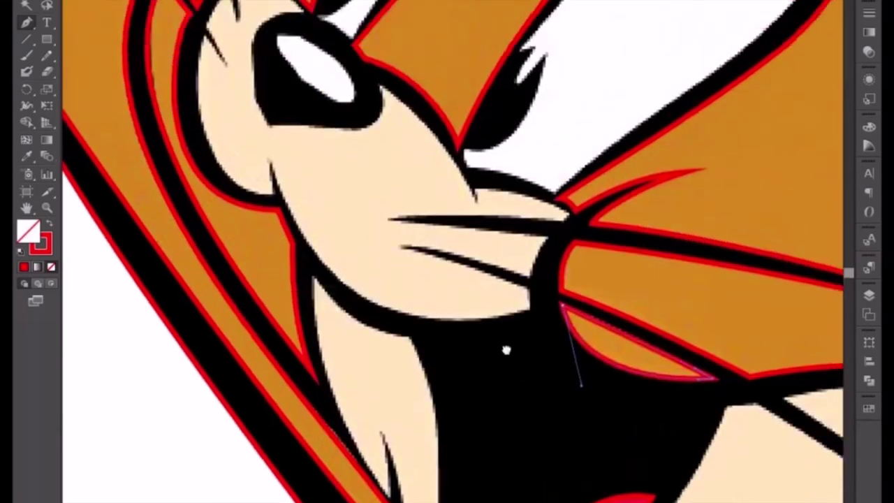
drag(482, 441, 526, 241)
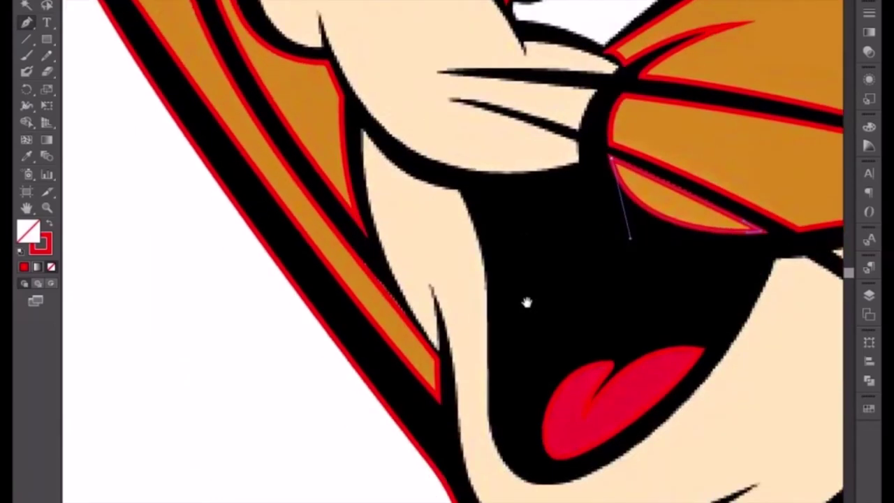
drag(526, 302, 259, 206)
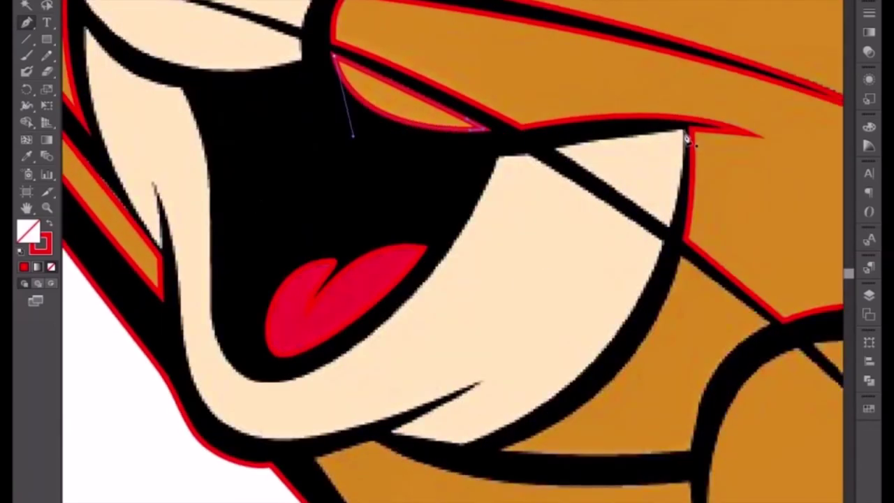
key(ctrl+shift+a)
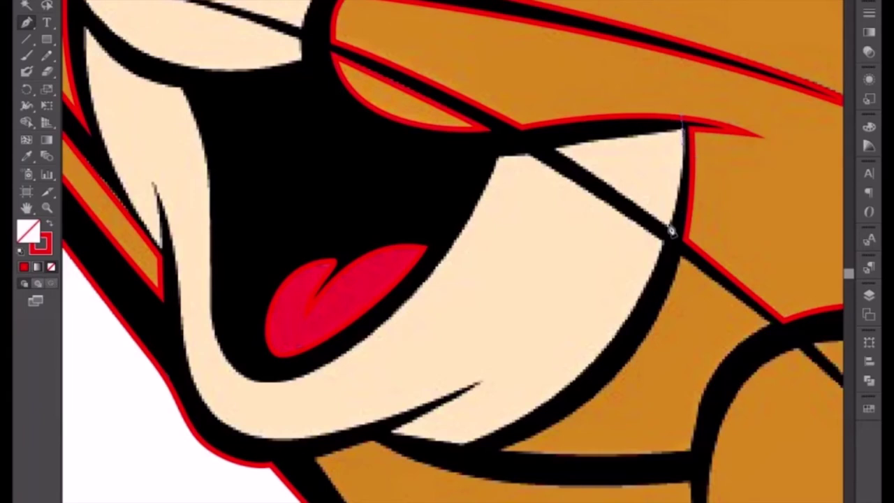
drag(669, 234, 655, 257)
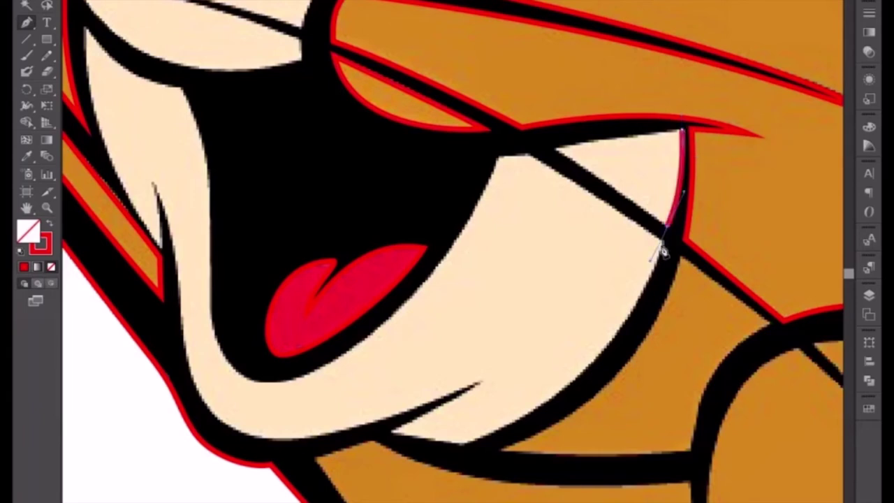
click(556, 149)
click(684, 131)
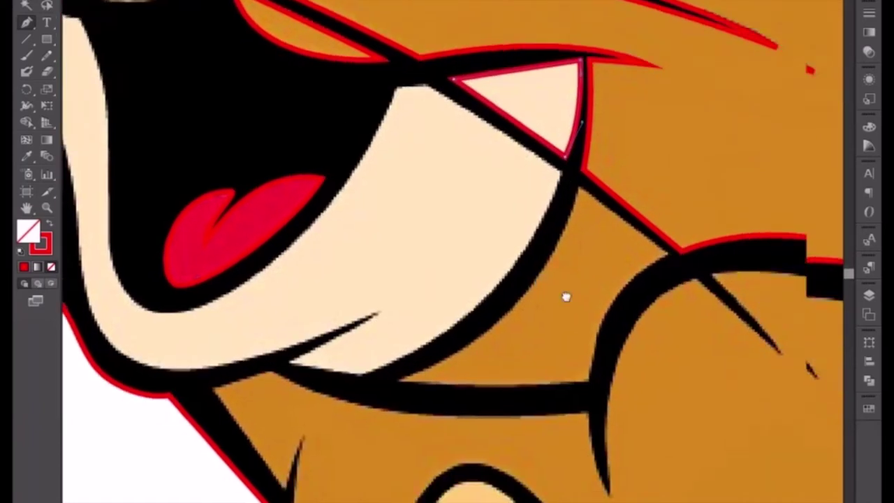
drag(697, 366, 567, 295)
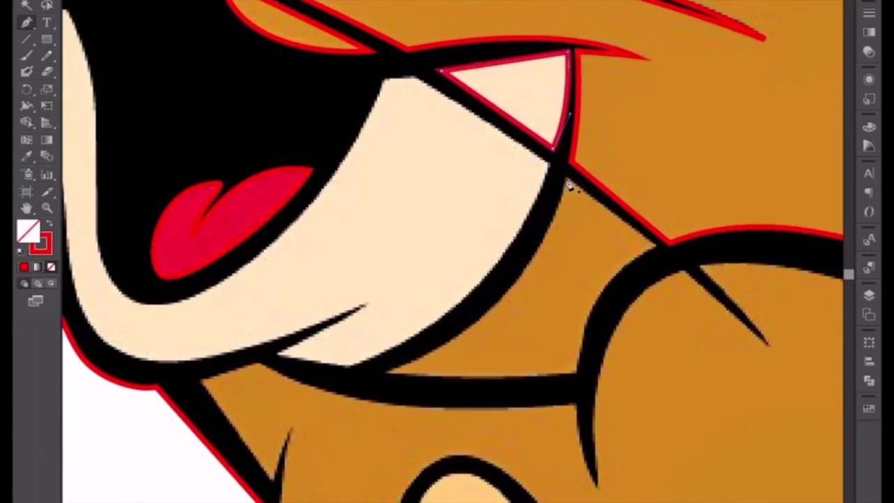
key(ctrl+shift+a)
Trace the orange area below the cheek along the chin and shoulder, closing the path.
drag(389, 380, 286, 437)
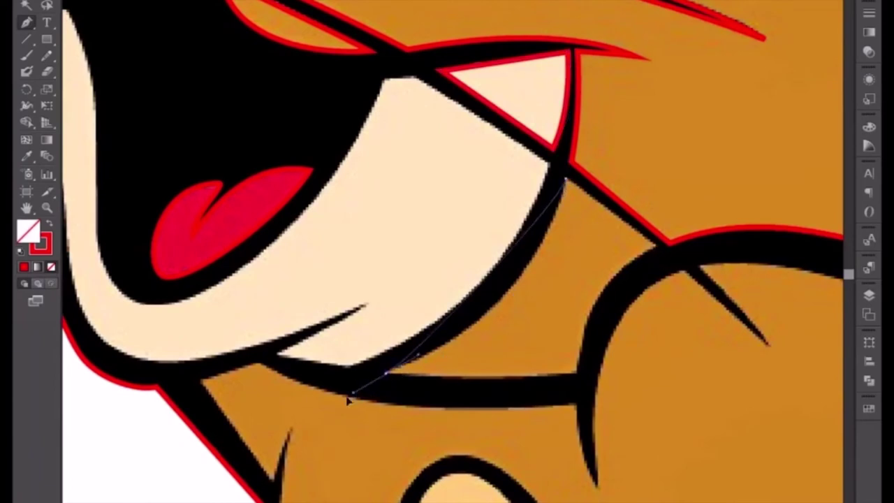
ctrl+click(536, 297)
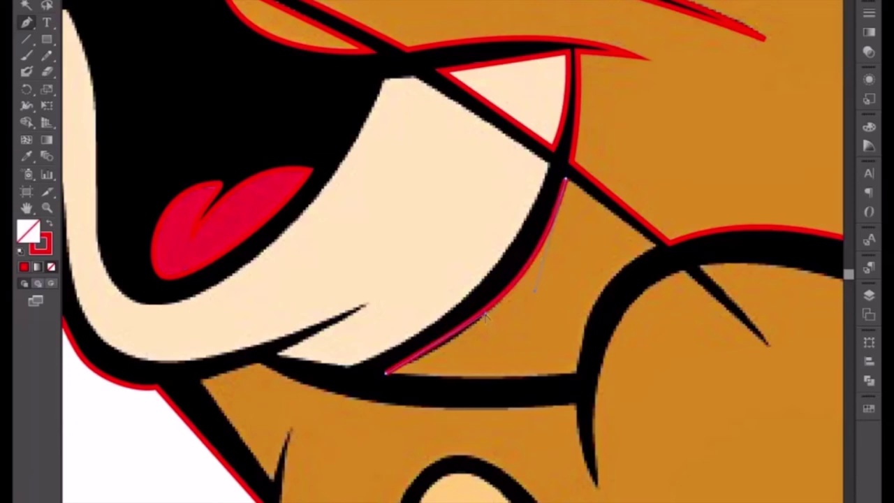
click(478, 329)
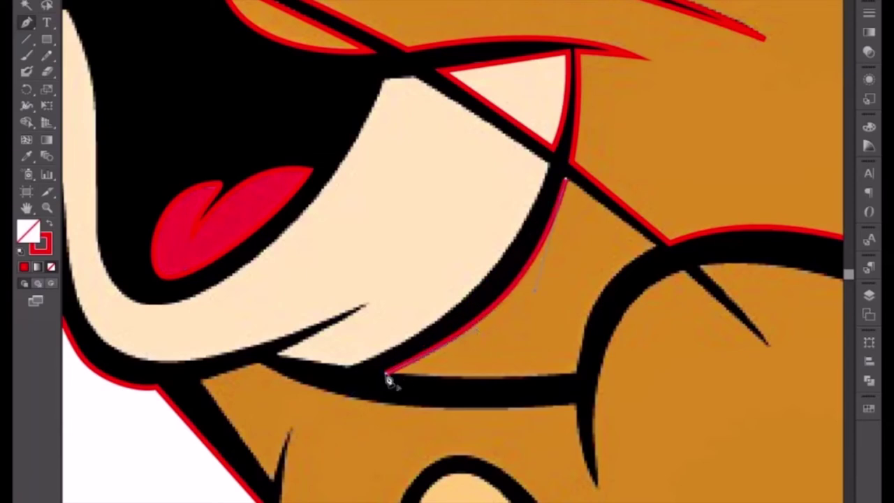
drag(385, 374, 418, 376)
drag(576, 375, 608, 370)
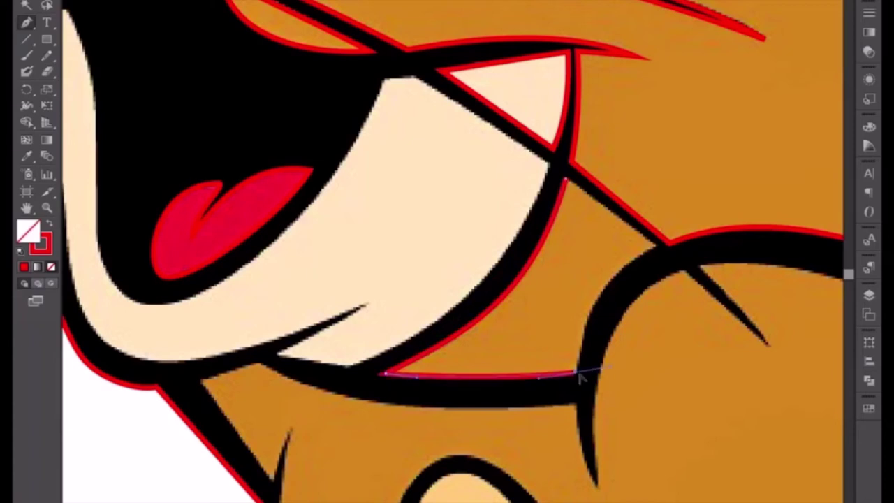
click(577, 374)
drag(615, 334, 549, 409)
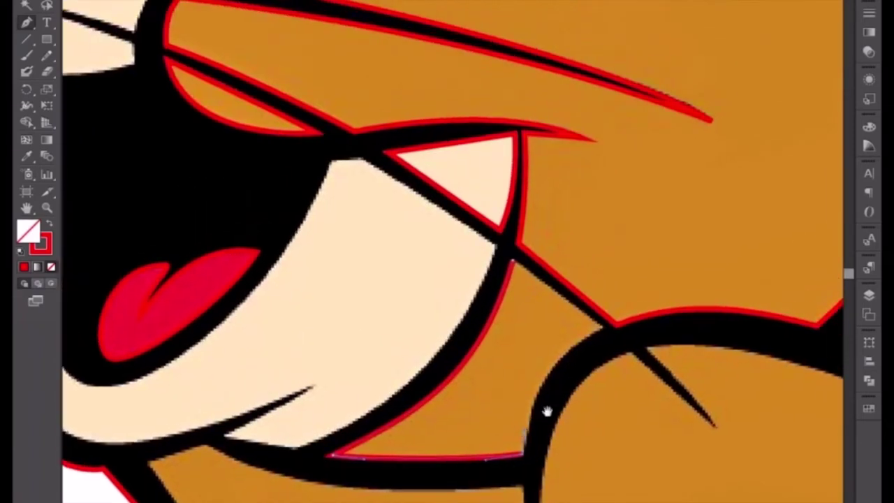
drag(602, 327, 667, 297)
click(604, 328)
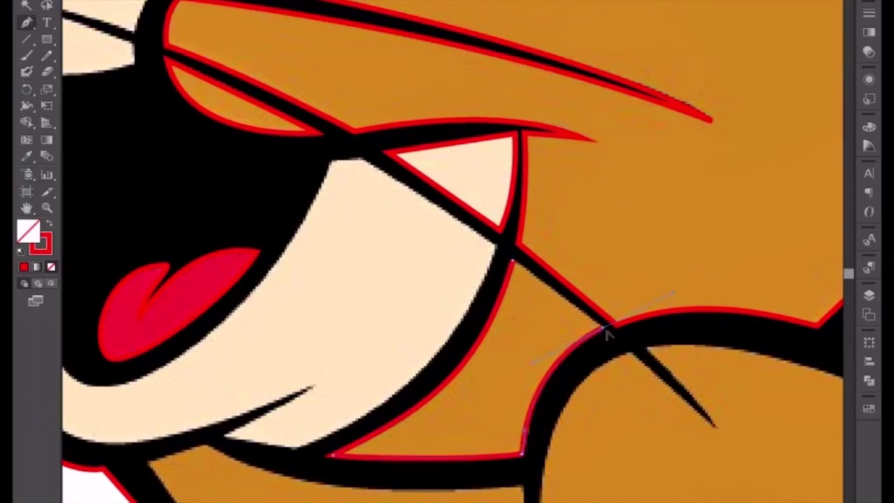
click(514, 262)
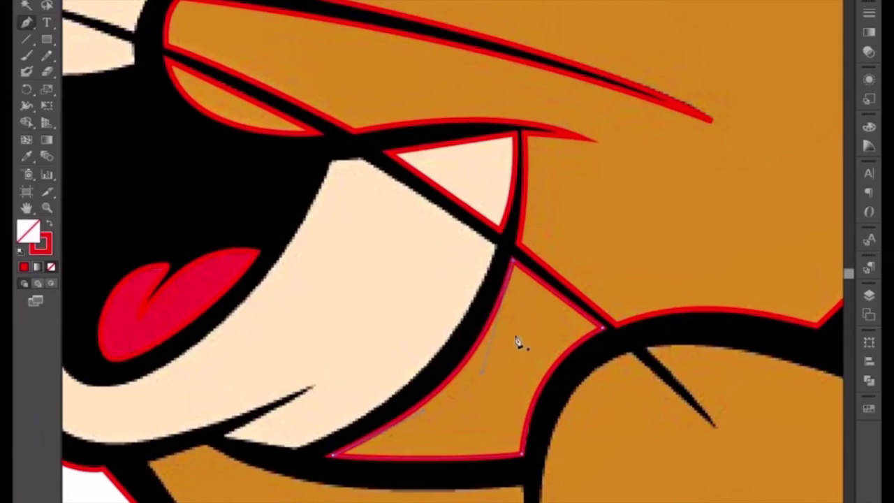
Zoom into the mouth and trace the spiky left cheek edge with a sharp spike tip.
scroll(475, 319, down, 3)
scroll(475, 319, left, 3)
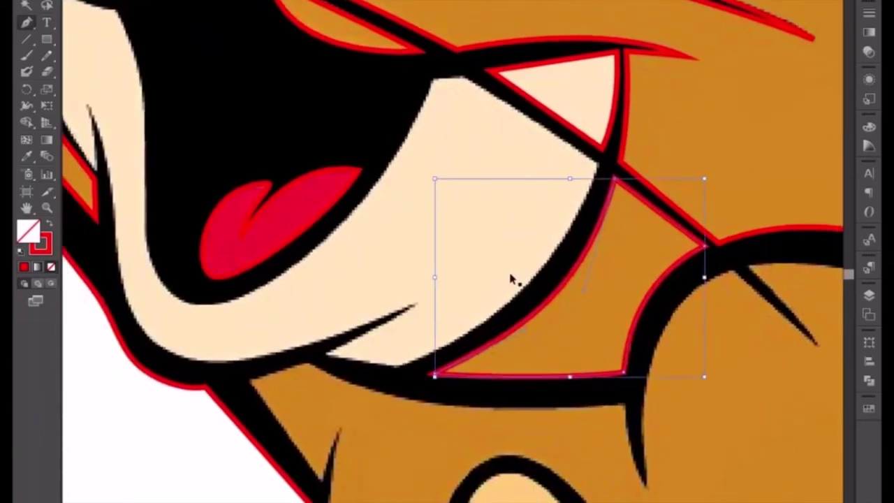
scroll(512, 280, up, 2)
scroll(515, 280, up, 2)
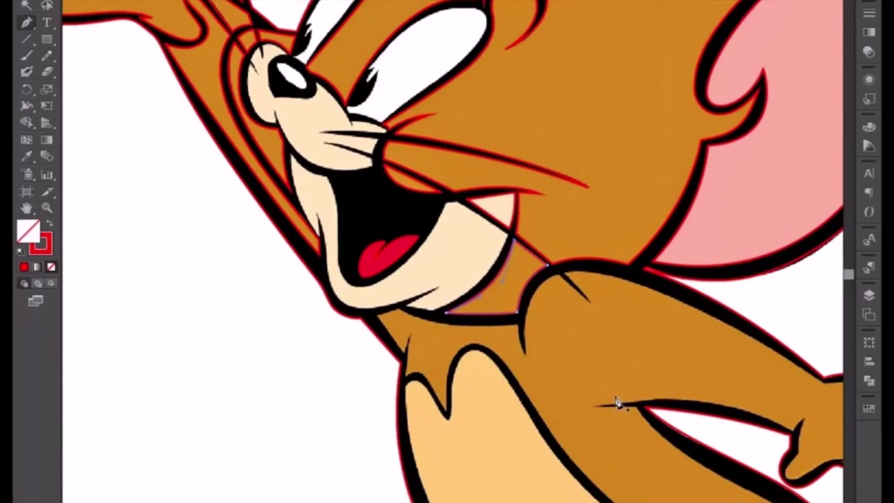
drag(396, 217, 456, 220)
scroll(455, 221, up, 1)
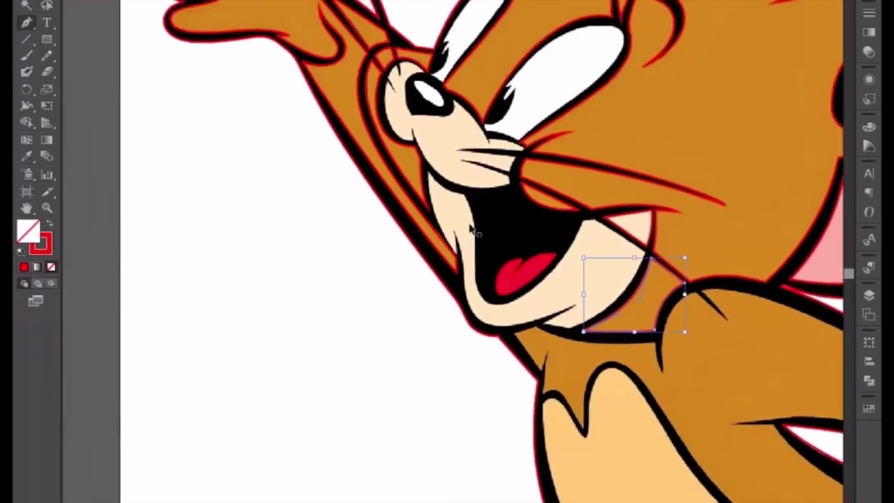
scroll(473, 233, up, 1)
scroll(473, 233, up, 1)
scroll(473, 233, up, 1)
scroll(382, 215, up, 1)
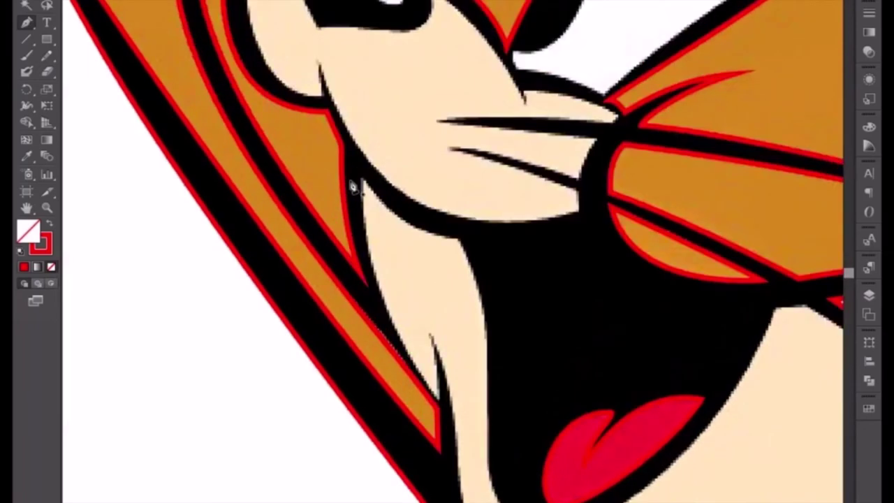
drag(362, 184, 359, 209)
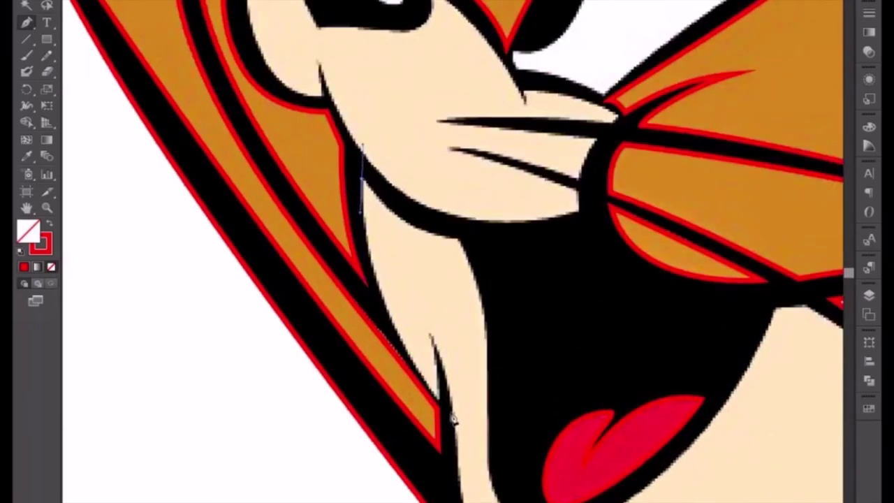
drag(440, 406, 510, 496)
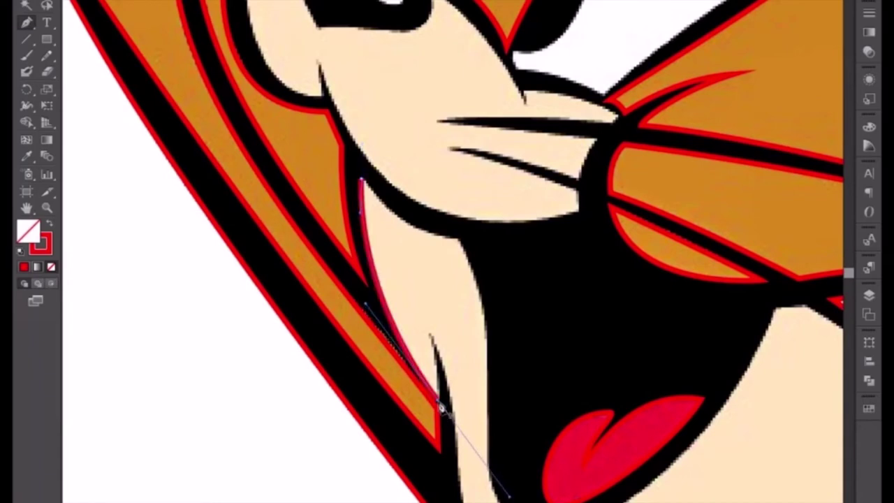
click(441, 407)
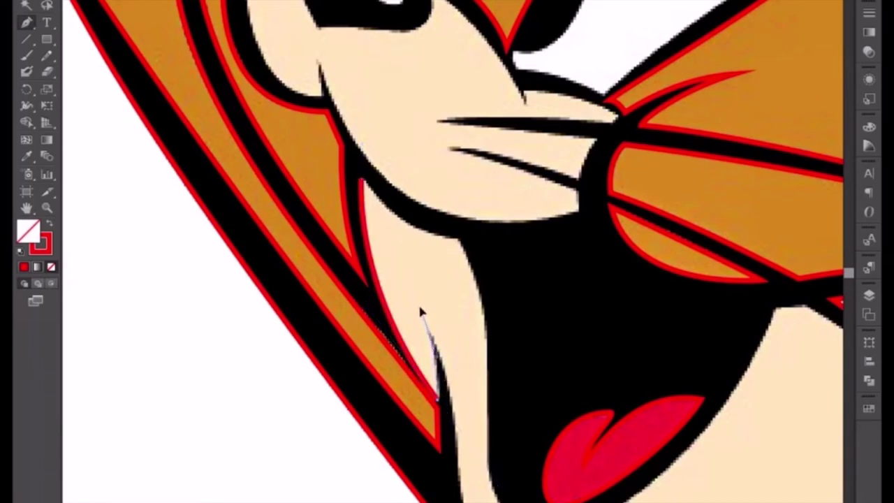
drag(431, 339, 421, 308)
click(431, 339)
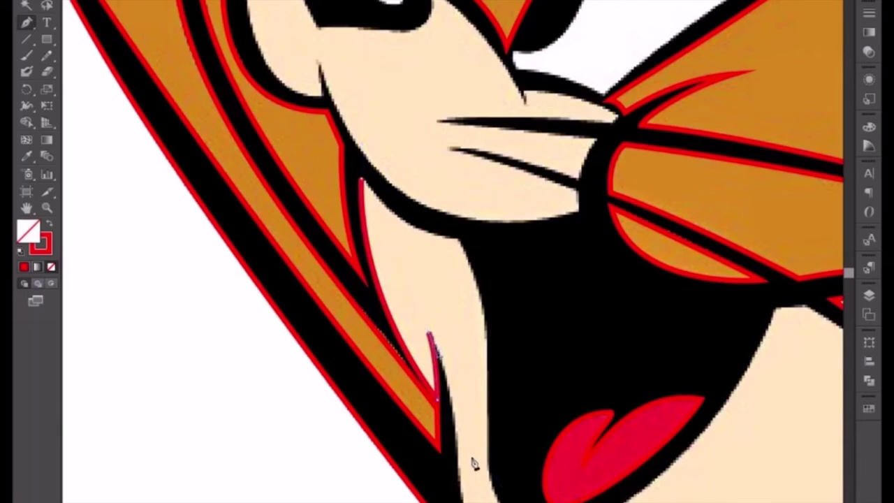
Trace the lower lip's edge out to its tapered tip.
drag(474, 465, 442, 314)
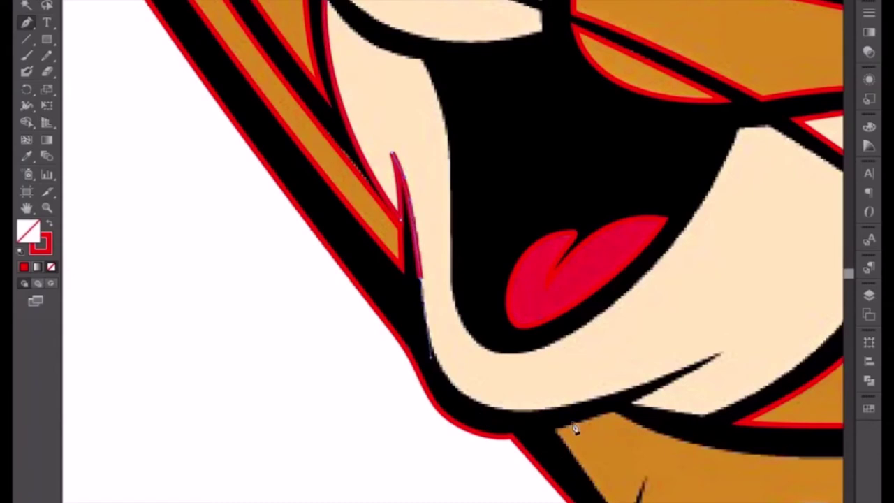
drag(549, 413, 657, 397)
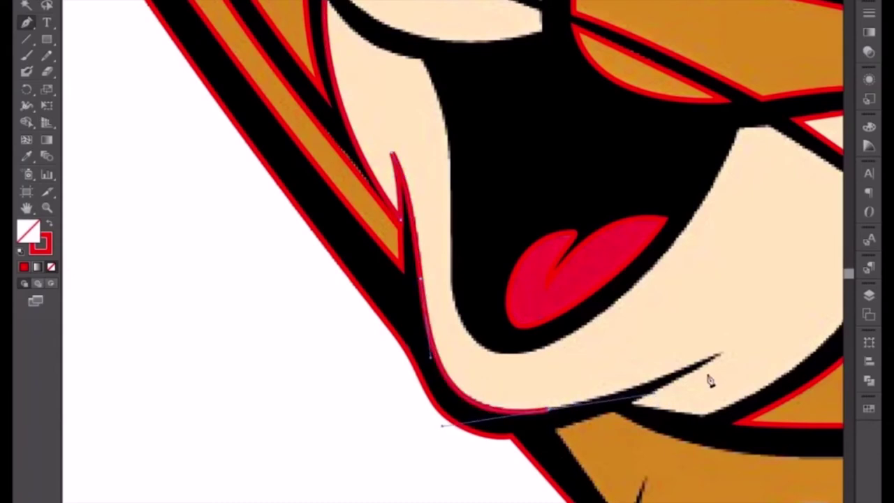
click(723, 355)
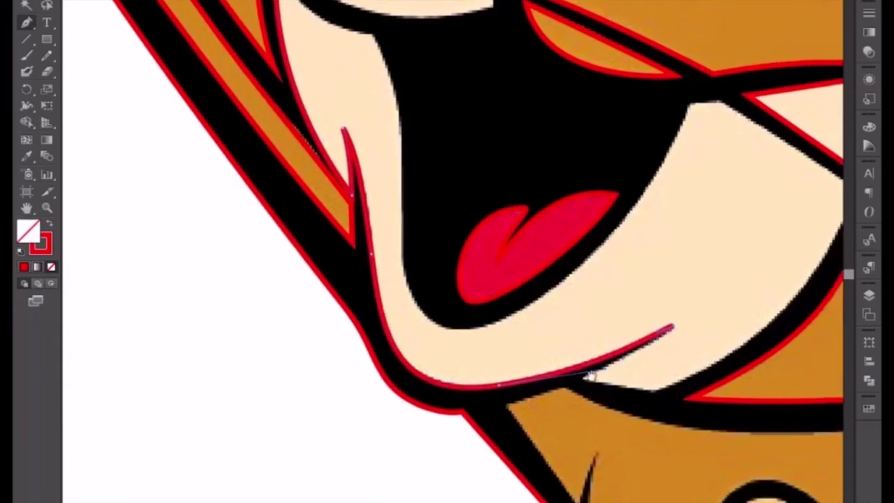
drag(659, 413, 609, 387)
ctrl+click(568, 385)
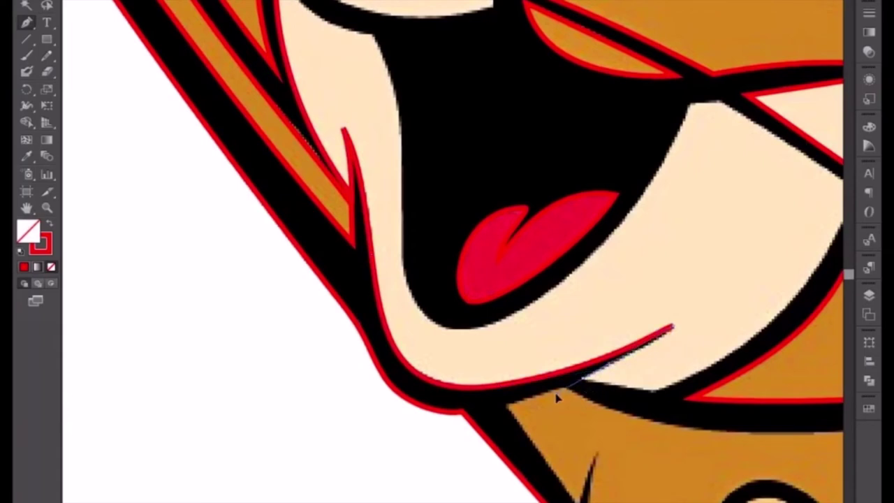
key(ctrl+z)
drag(586, 387, 660, 395)
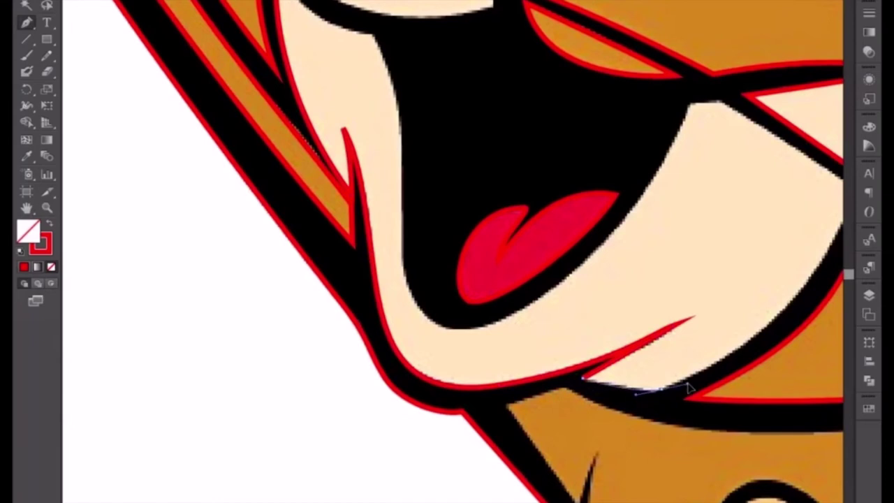
Trace the right cheek edge by the mouth, converting its corner anchor to a sharp point.
scroll(713, 332, up, 3)
scroll(713, 331, right, 3)
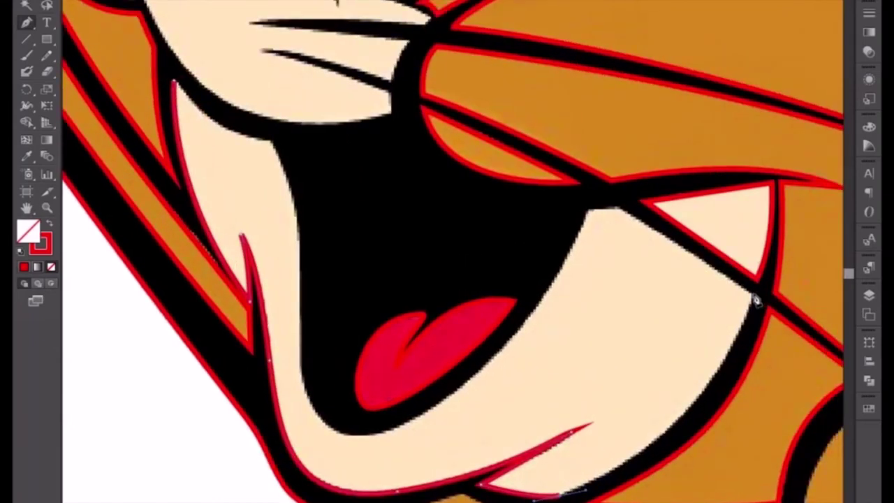
drag(756, 300, 714, 403)
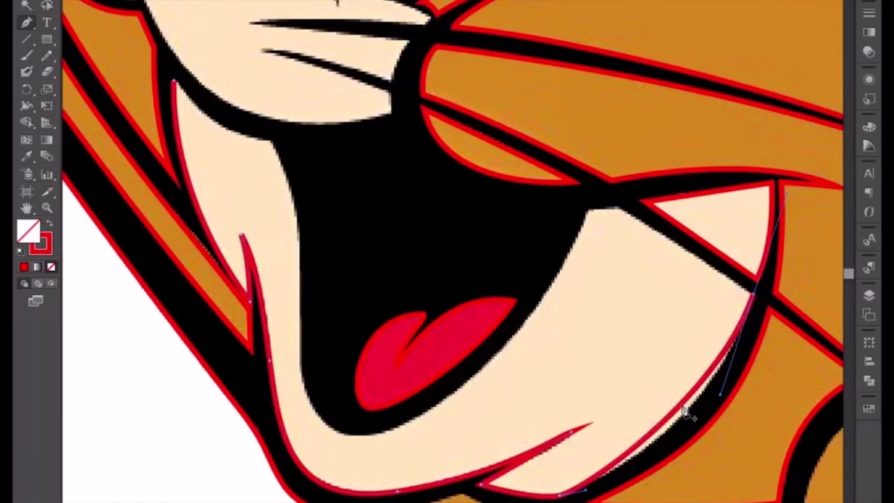
key(Escape)
ctrl+click(683, 413)
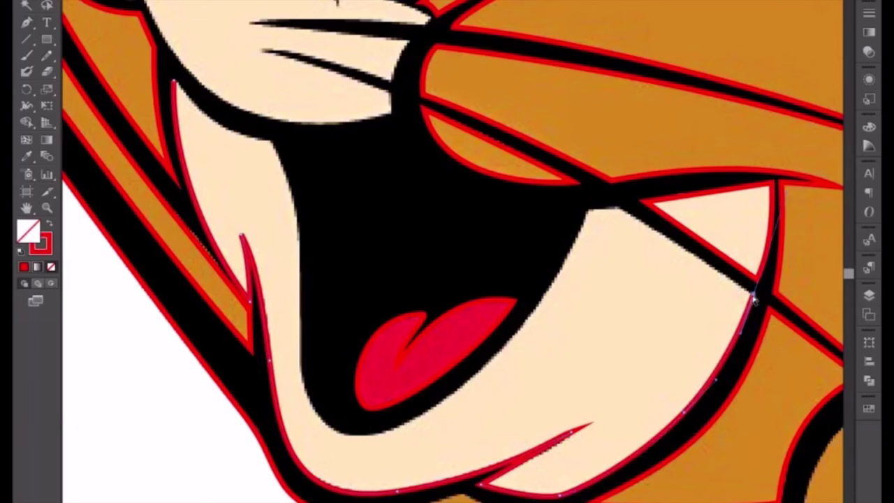
key(alt)
alt+click(754, 297)
click(618, 208)
click(587, 211)
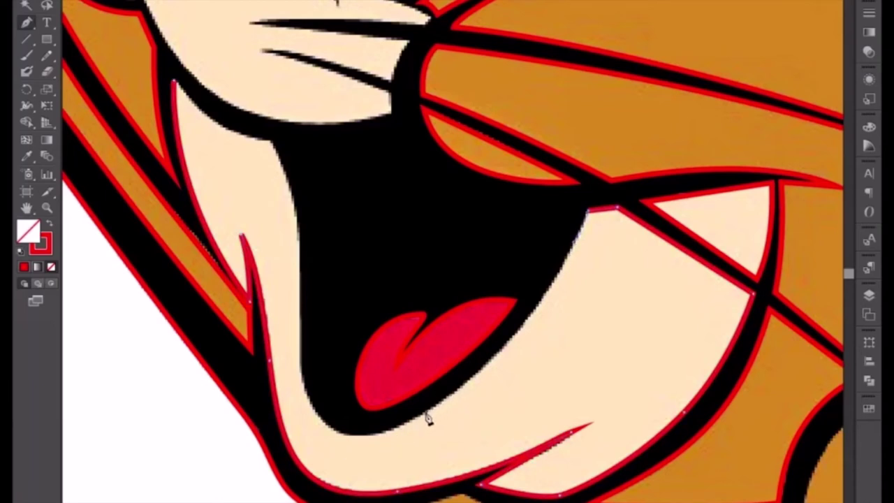
Trace the skin edge from the inner lower mouth up to beneath the nose.
drag(412, 421, 297, 487)
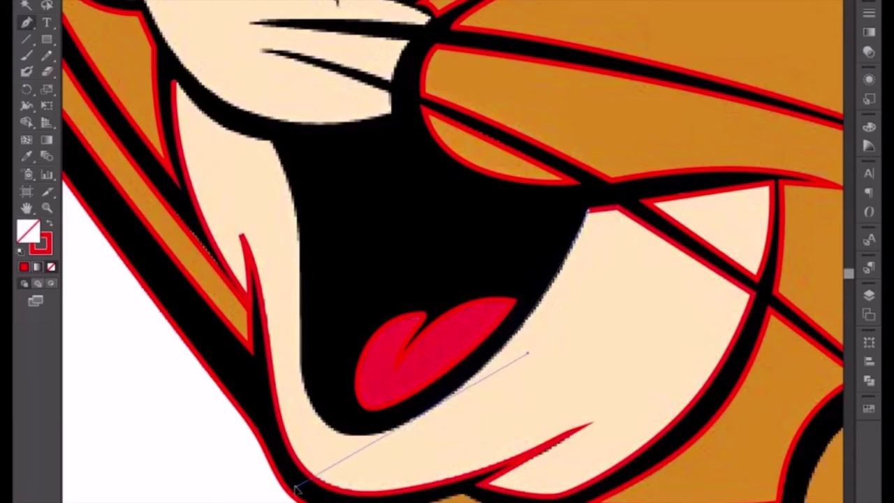
drag(285, 361, 380, 450)
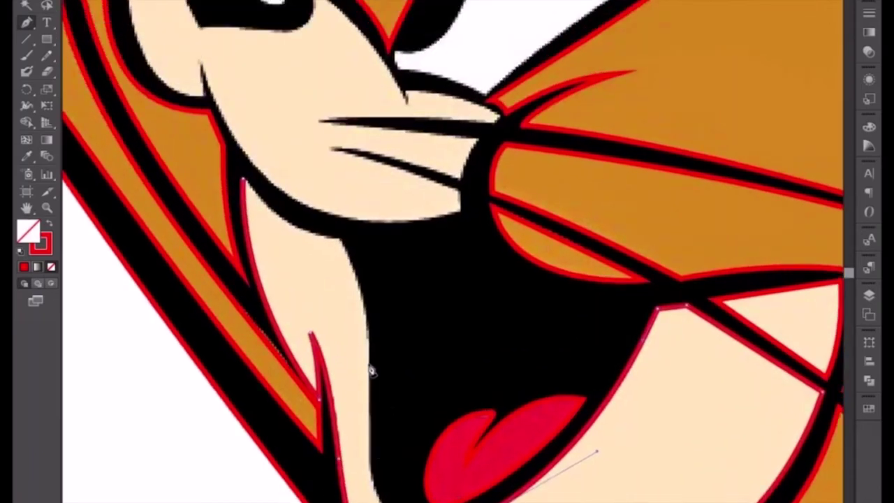
drag(372, 371, 370, 282)
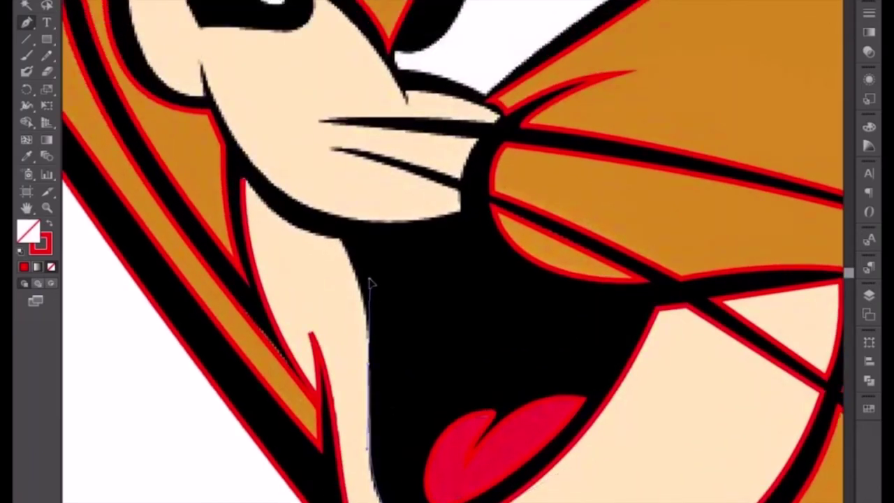
drag(363, 356, 455, 383)
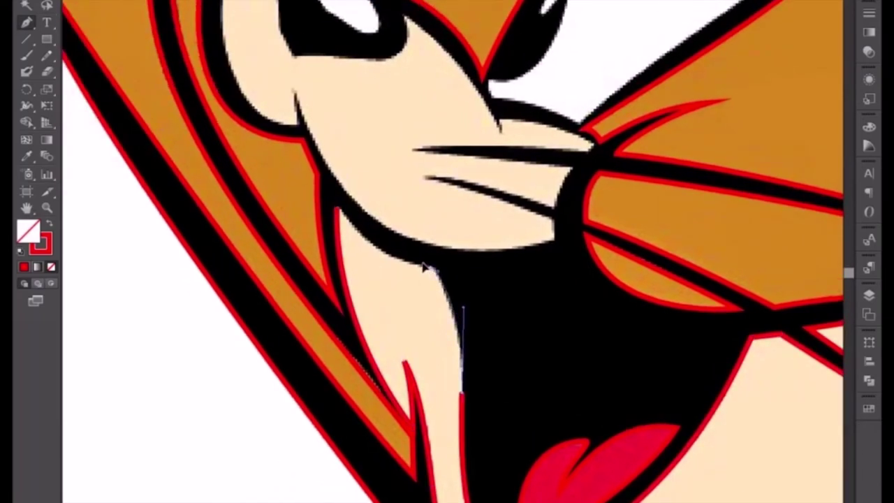
drag(427, 267, 443, 309)
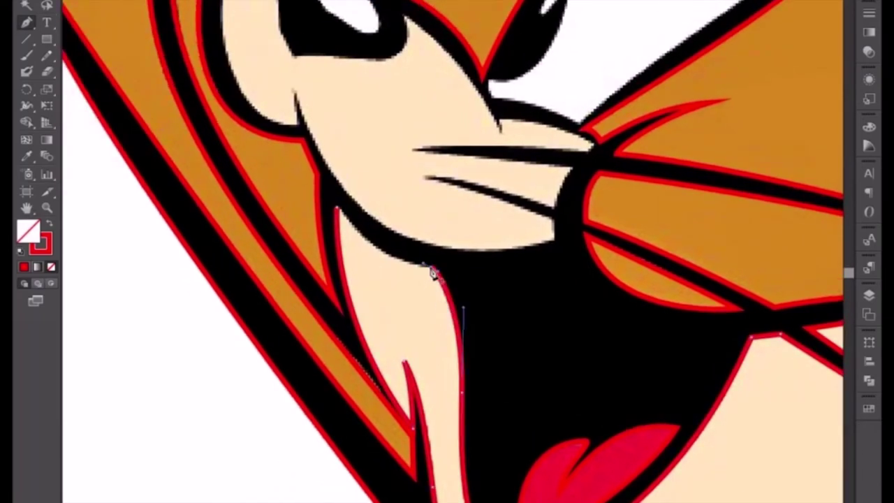
drag(338, 210, 302, 158)
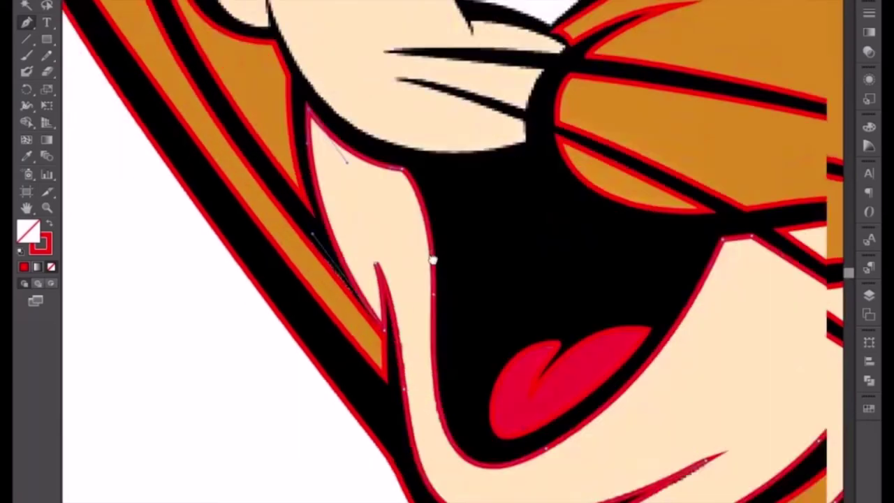
Draw a curved path from the nose edge down to the whisker.
scroll(419, 272, down, 3)
scroll(455, 322, down, 1)
scroll(468, 357, up, 3)
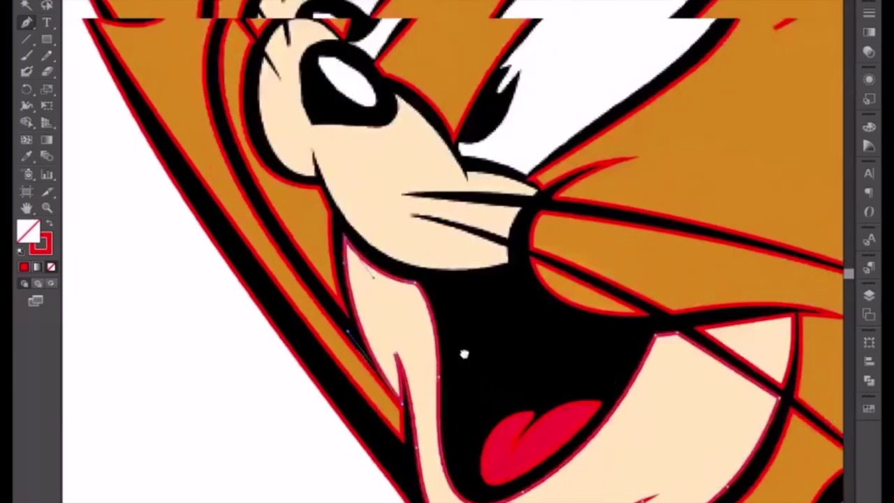
scroll(489, 329, up, 1)
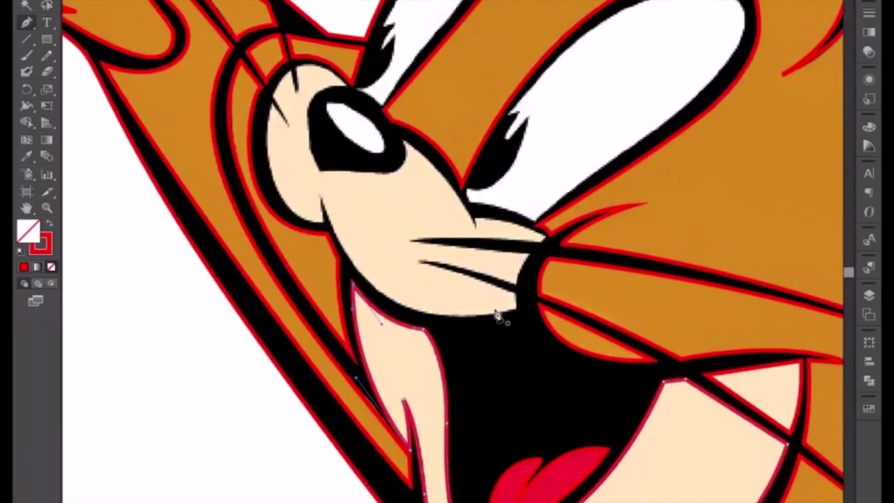
scroll(592, 319, down, 3)
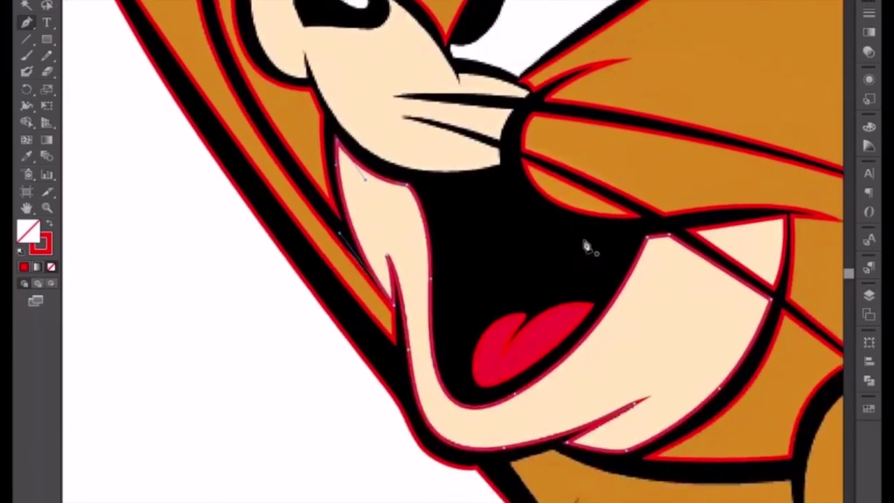
scroll(491, 177, up, 6)
scroll(530, 423, up, 1)
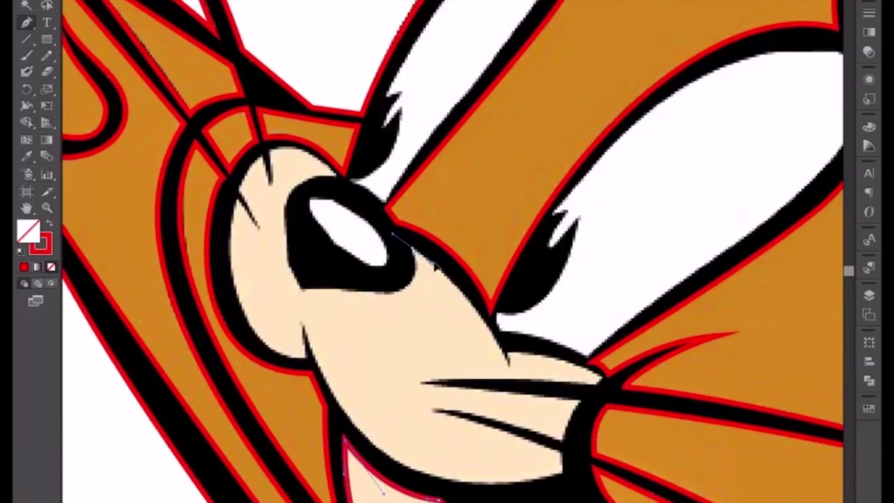
click(412, 253)
click(514, 389)
drag(518, 396, 525, 397)
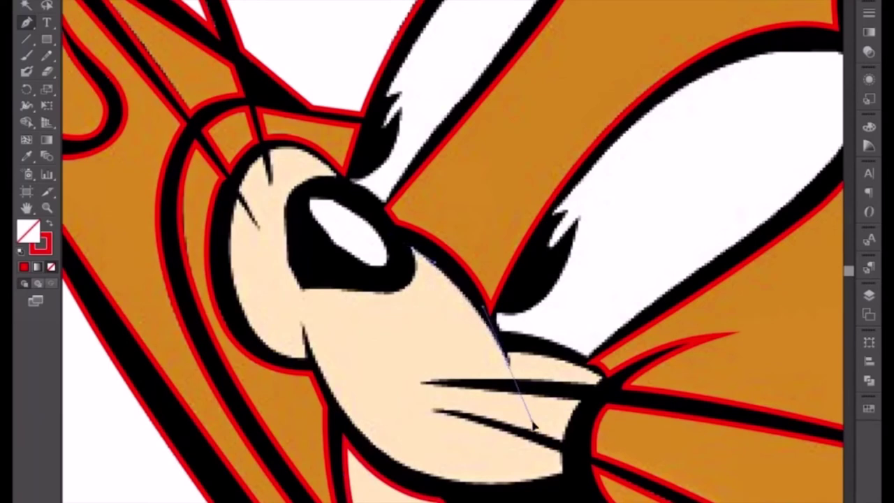
click(509, 366)
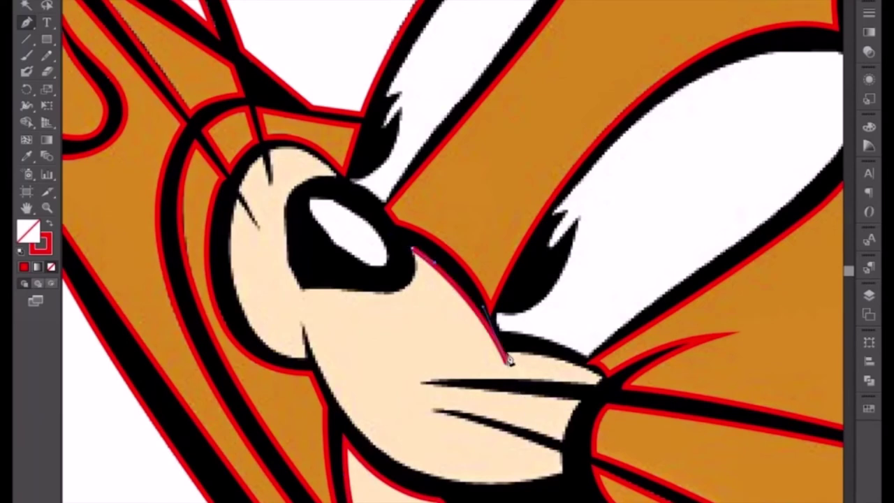
key(Escape)
Close the upper whisker outline at its left tip and dismiss the anchor warning.
drag(602, 381, 629, 402)
click(602, 381)
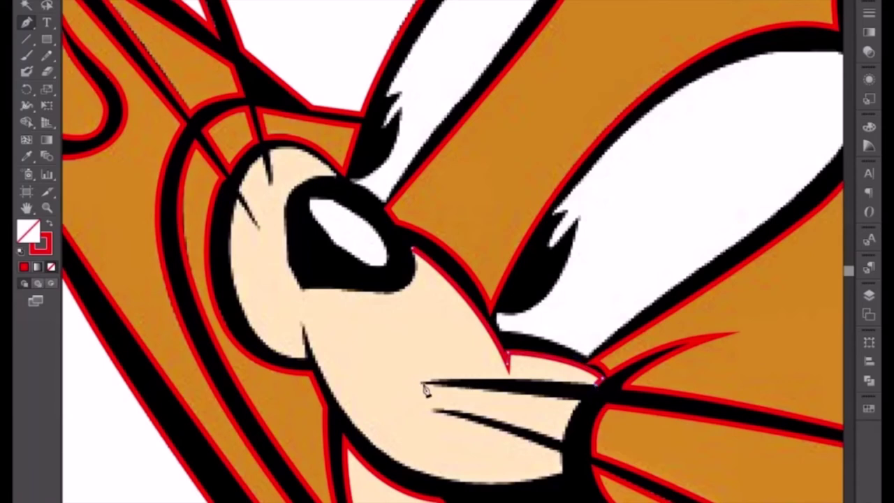
drag(422, 383, 360, 389)
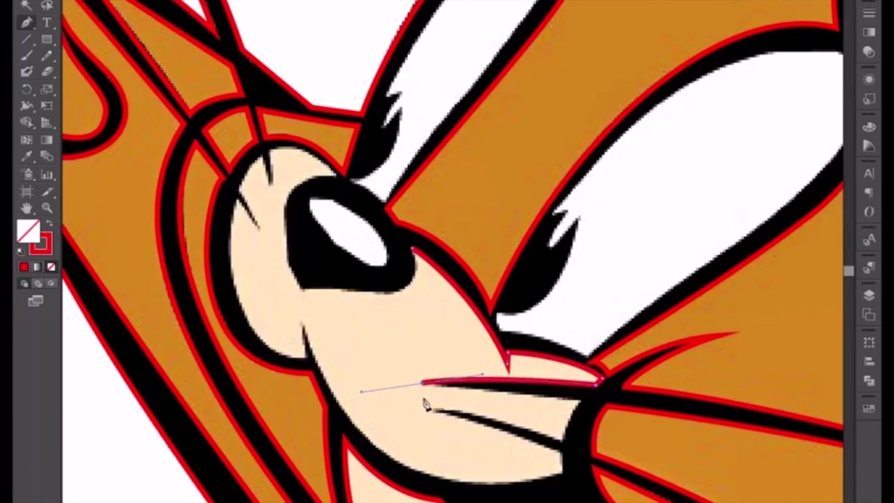
ctrl+click(581, 407)
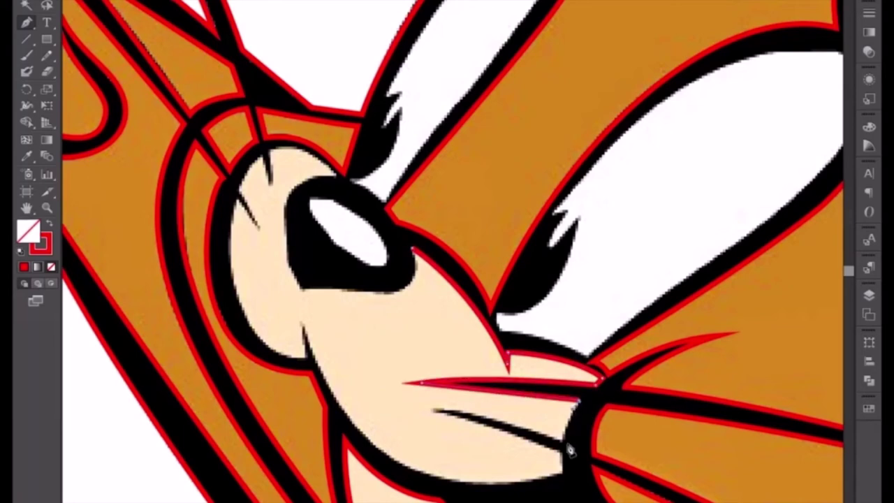
click(564, 446)
alt+click(566, 437)
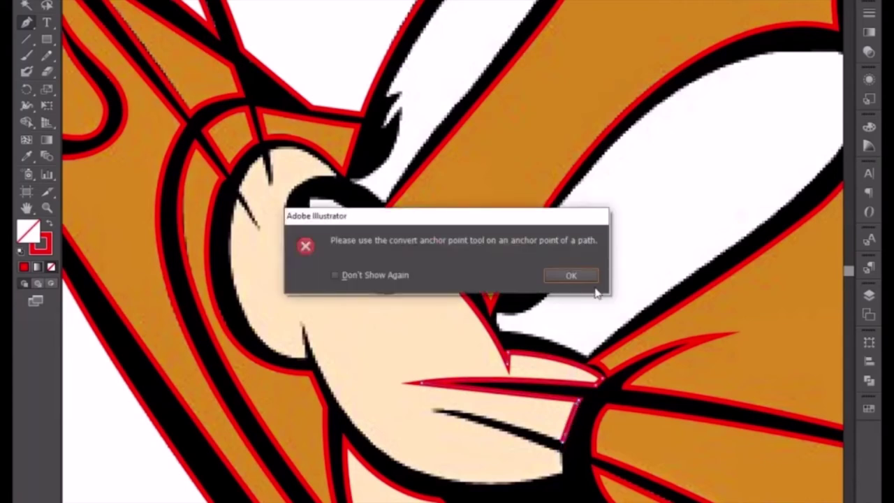
key(Return)
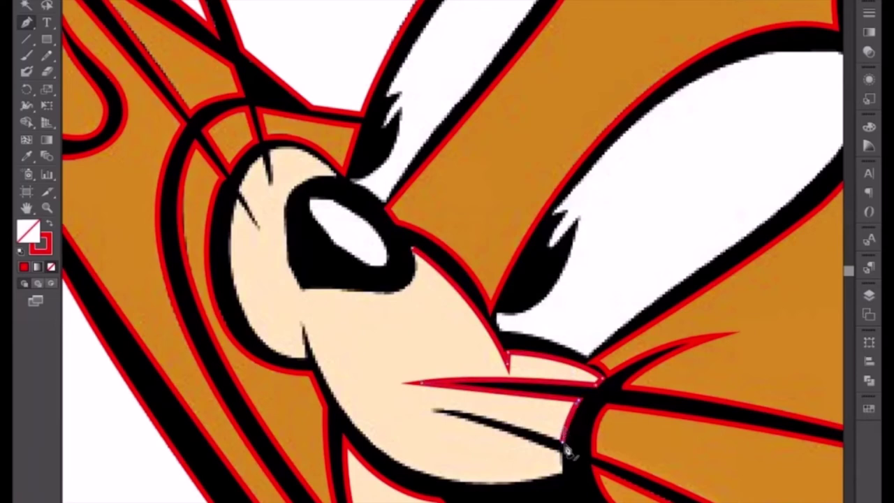
Trace the lower whisker's end and right tip anchors.
drag(433, 411, 393, 414)
click(432, 412)
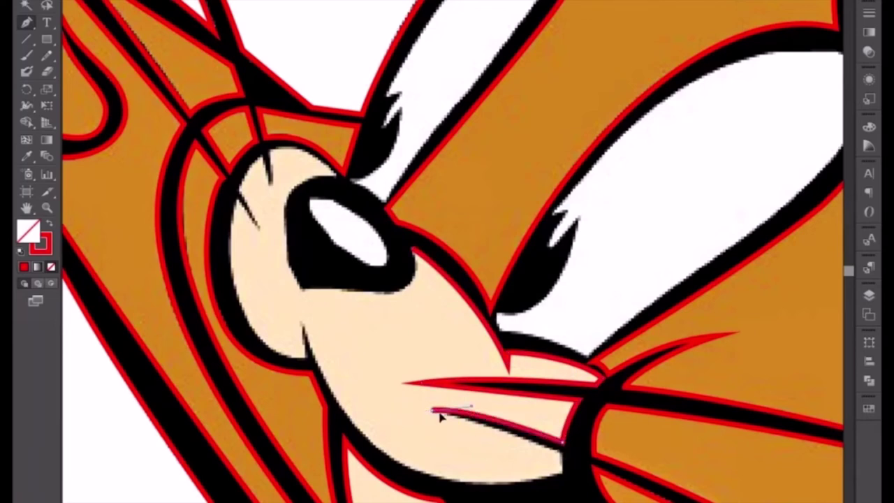
click(563, 456)
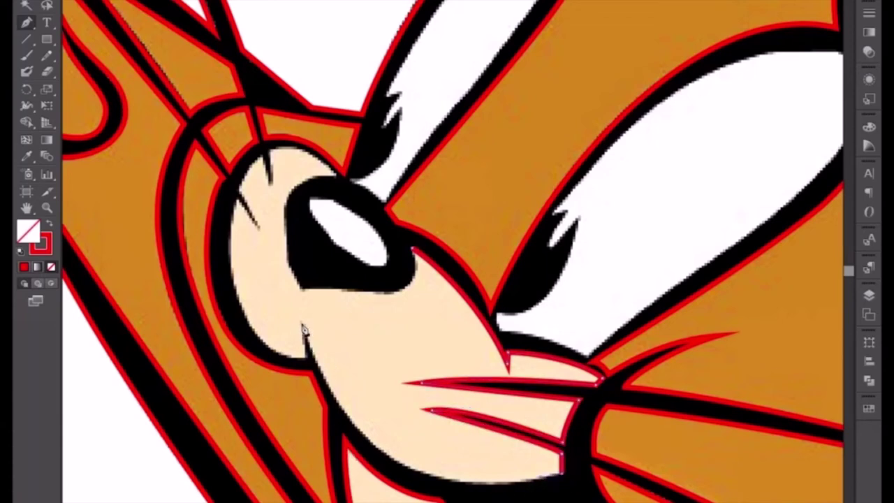
Outline the sliver below the snout with a closed curved path.
drag(303, 325, 255, 194)
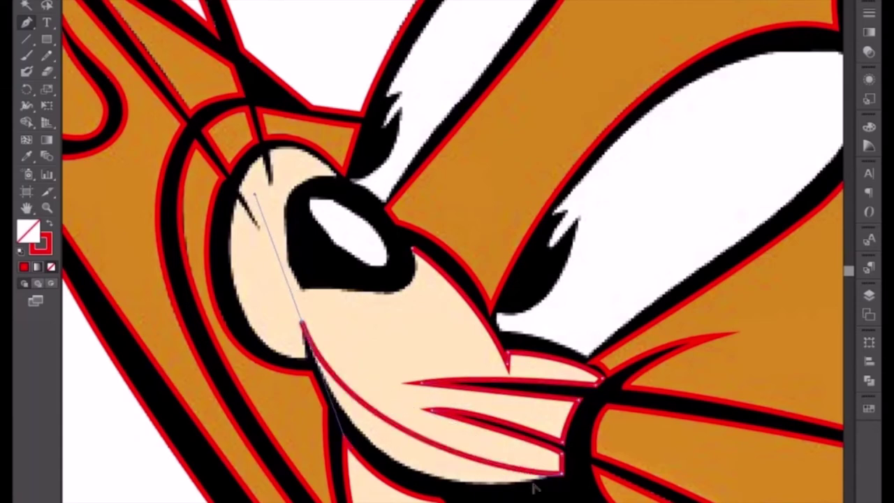
drag(558, 474, 447, 500)
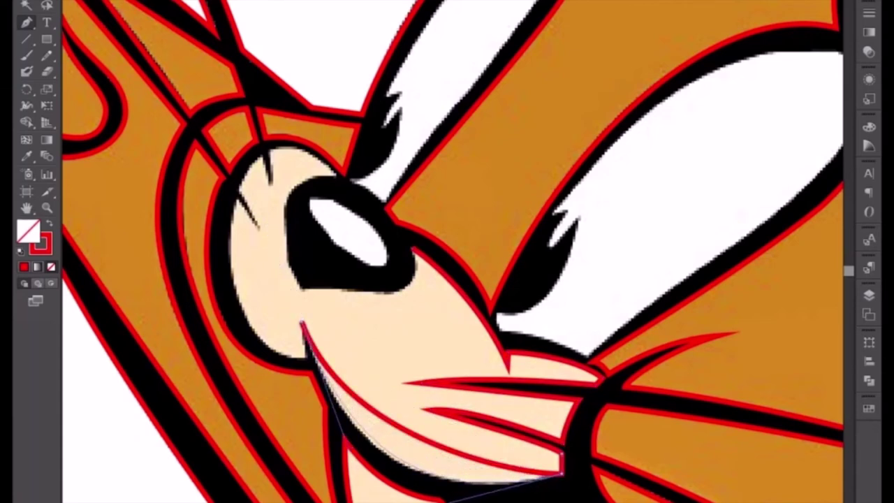
click(310, 359)
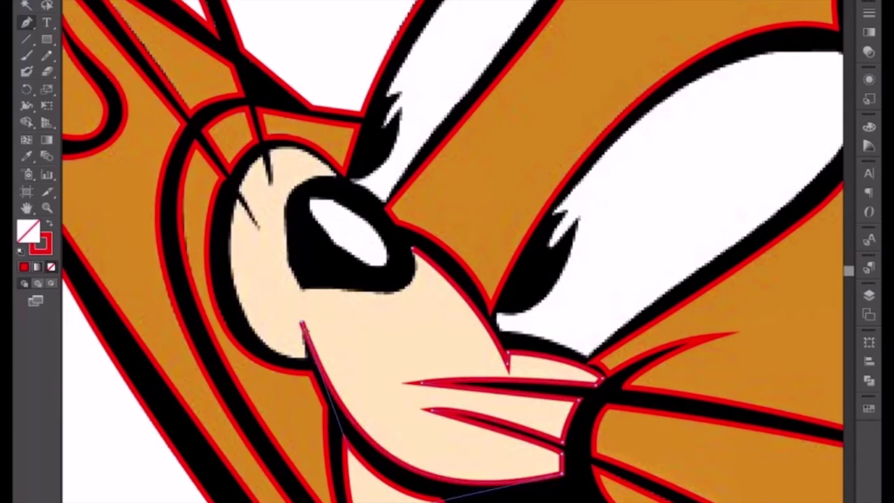
click(309, 362)
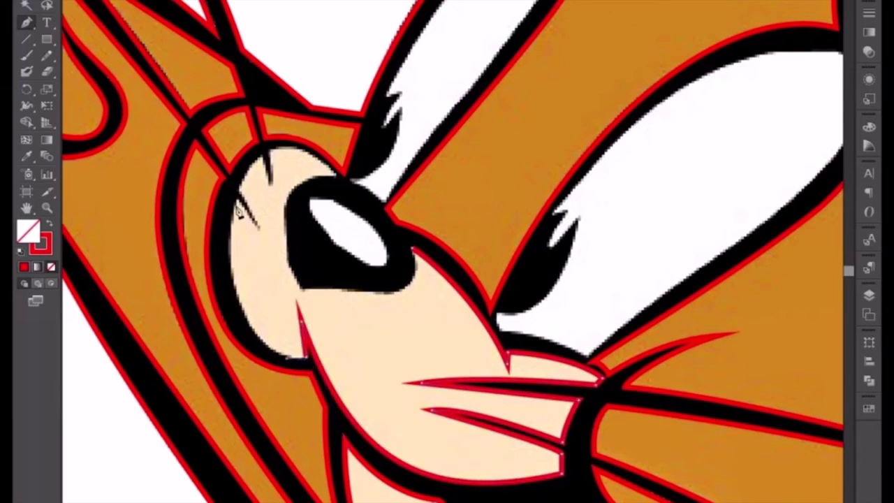
Trace the round cheek with a closed curved outline.
drag(237, 200, 257, 119)
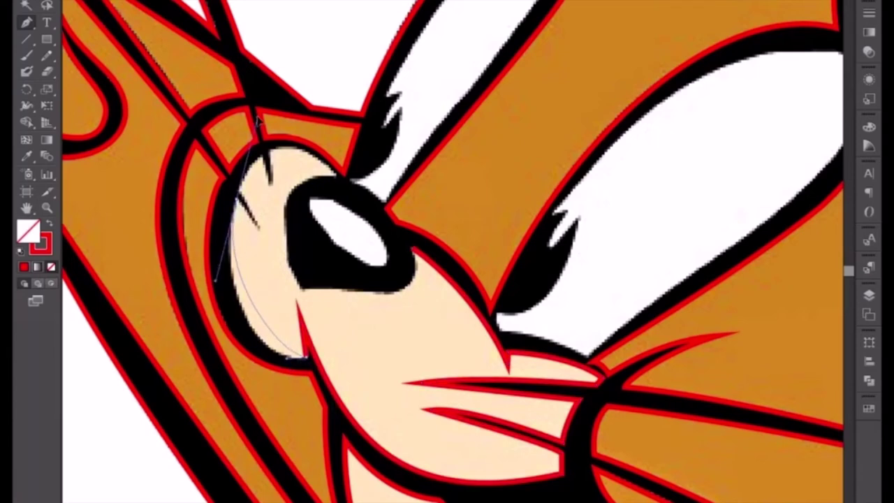
drag(287, 359, 250, 365)
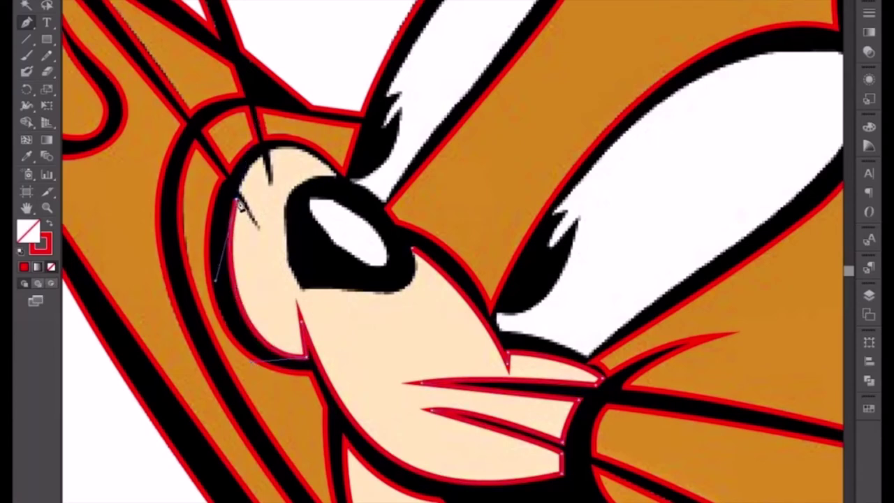
click(239, 197)
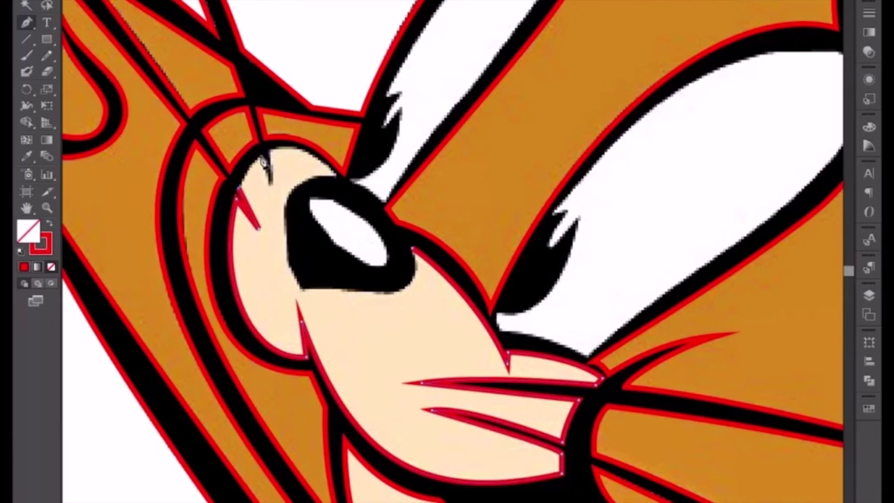
Outline the small cheek spike with a closed three-point path.
click(263, 152)
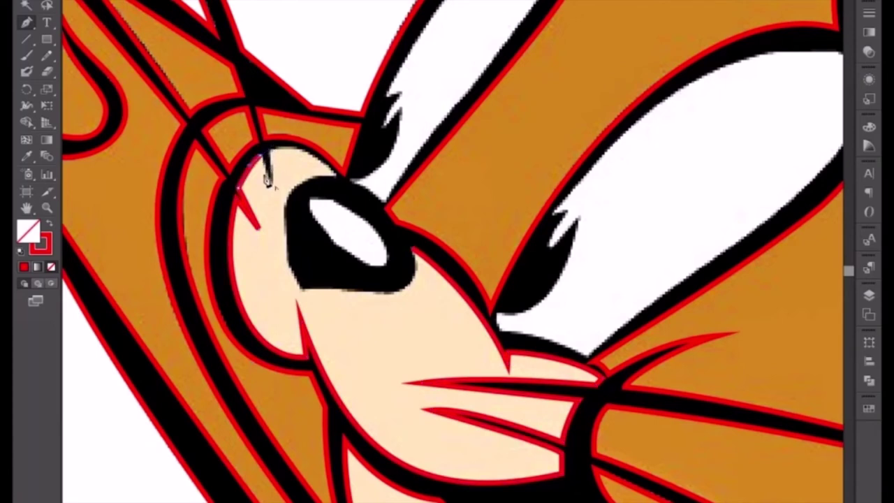
click(272, 180)
click(264, 154)
Trace the black nose's top, left side and curved bottom edge.
drag(334, 175, 371, 218)
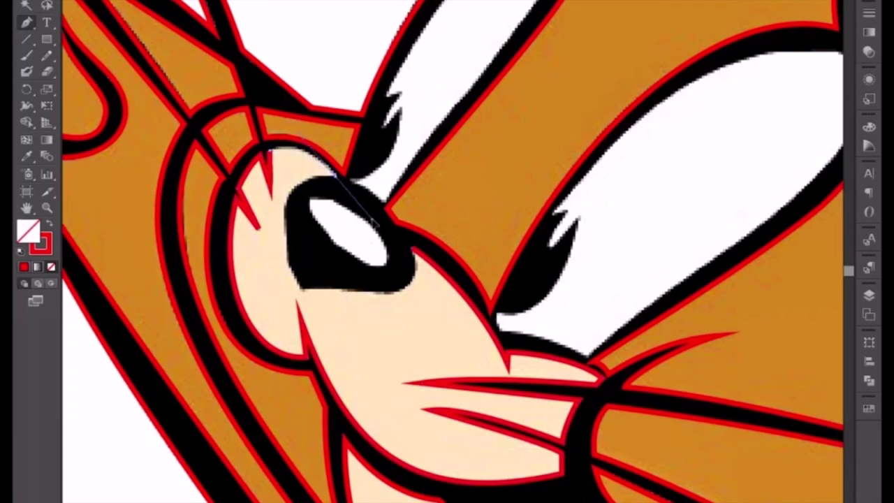
alt+click(336, 181)
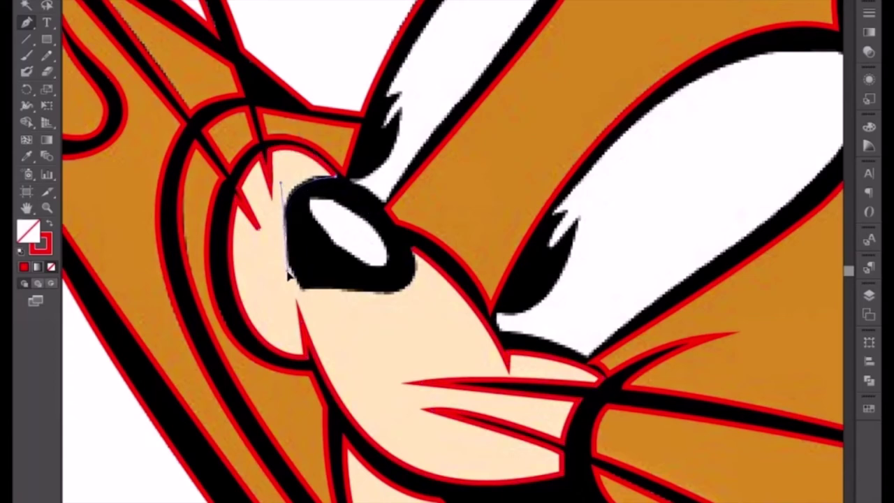
drag(303, 289, 312, 297)
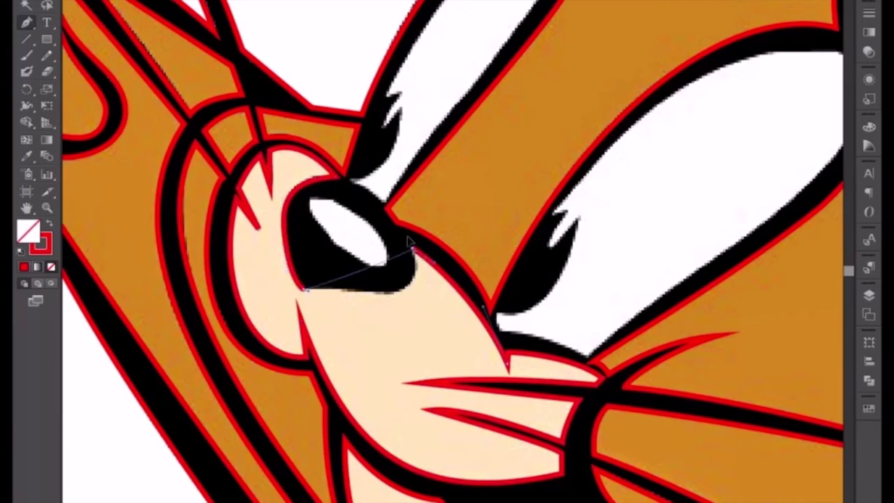
drag(412, 249, 438, 320)
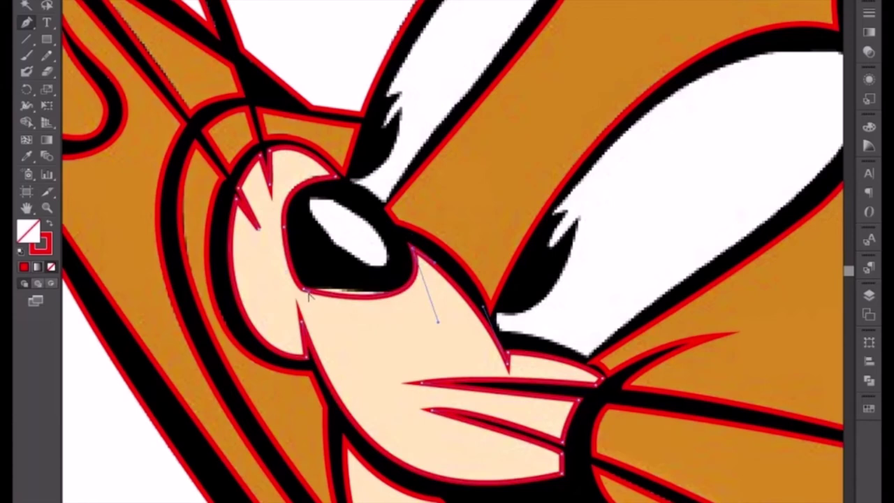
drag(307, 293, 359, 283)
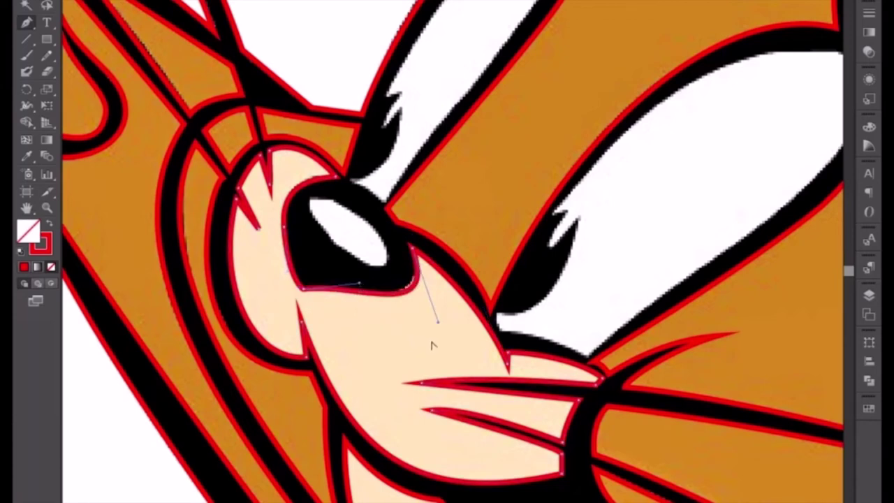
drag(434, 321, 431, 322)
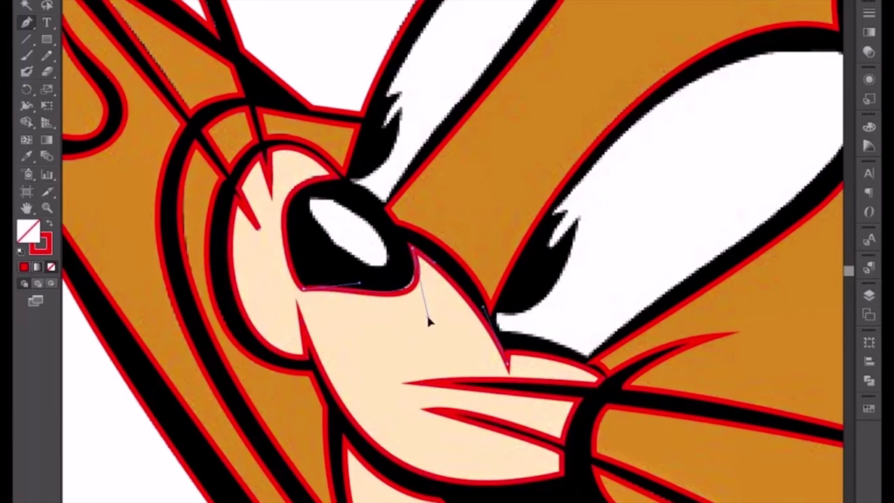
scroll(429, 321, down, 1)
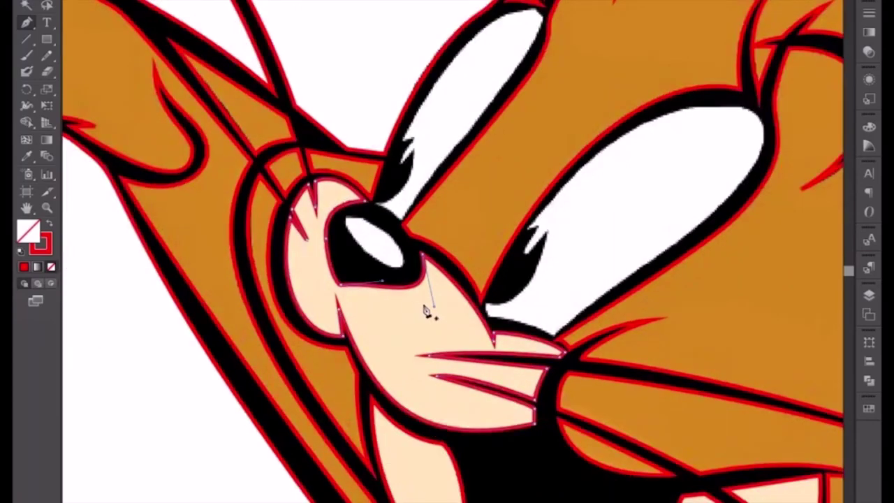
scroll(411, 279, up, 1)
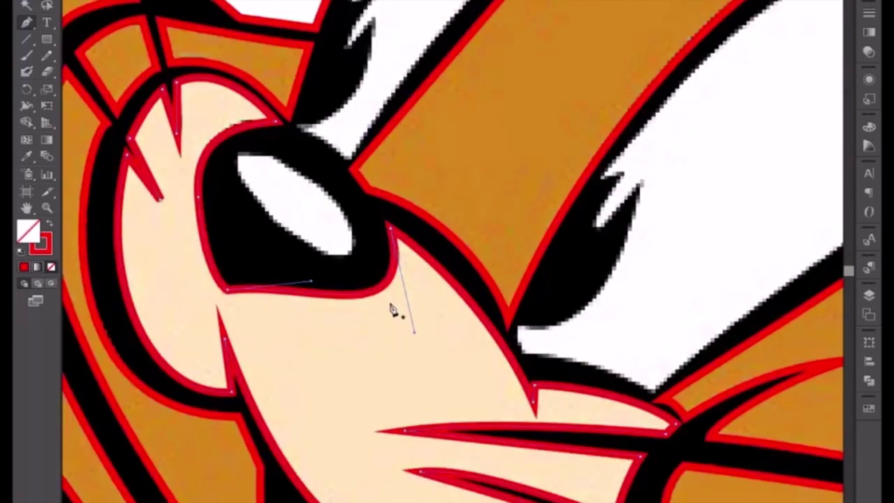
Outline the nose's white highlight with a closed three-anchor path, then zoom out.
click(238, 151)
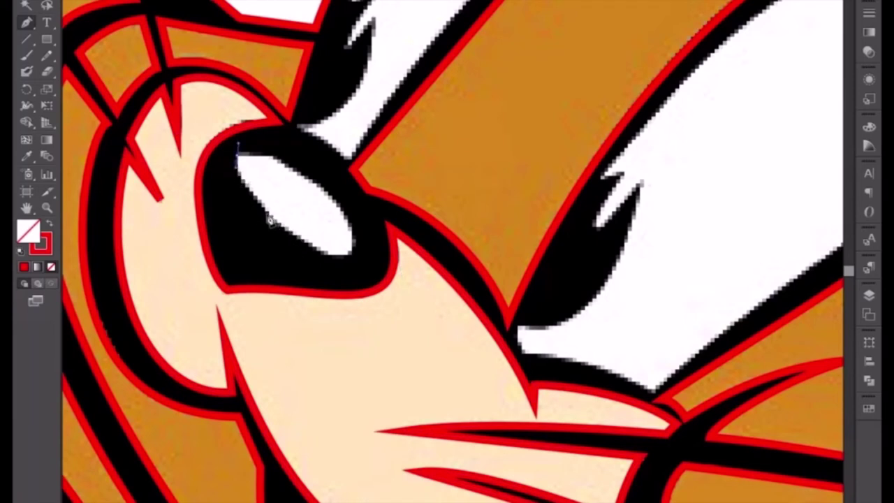
drag(267, 215, 295, 241)
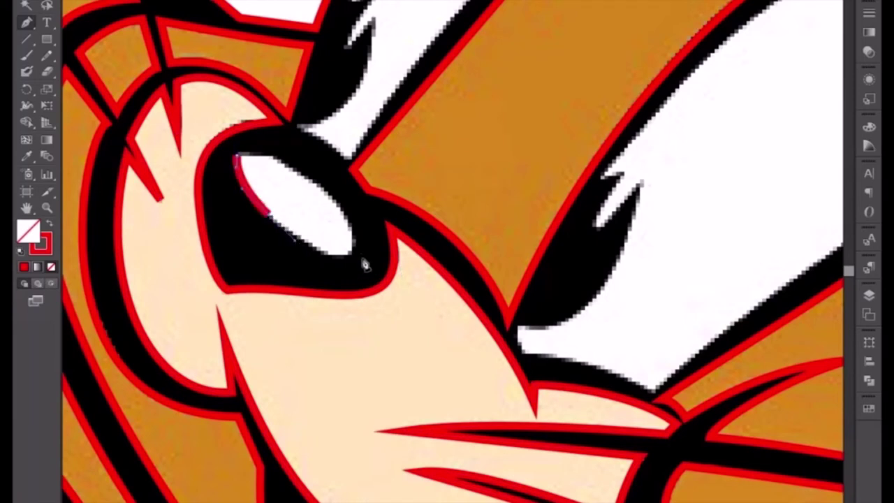
drag(353, 236, 347, 199)
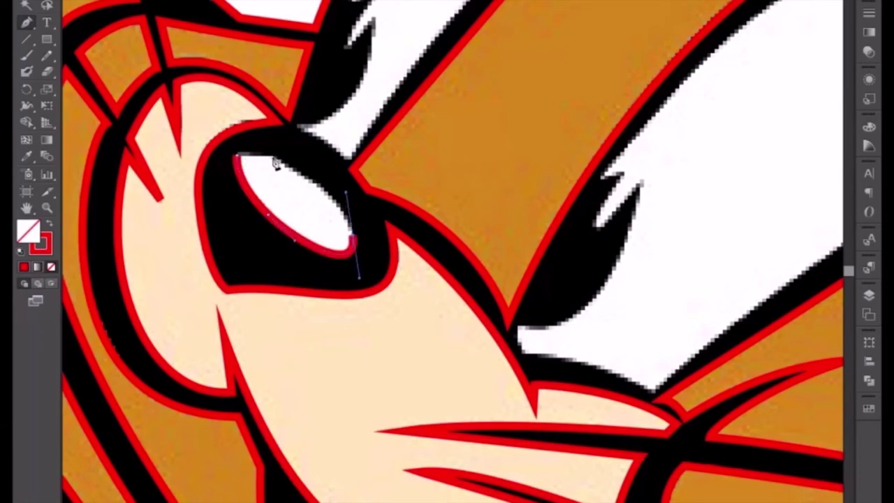
click(239, 160)
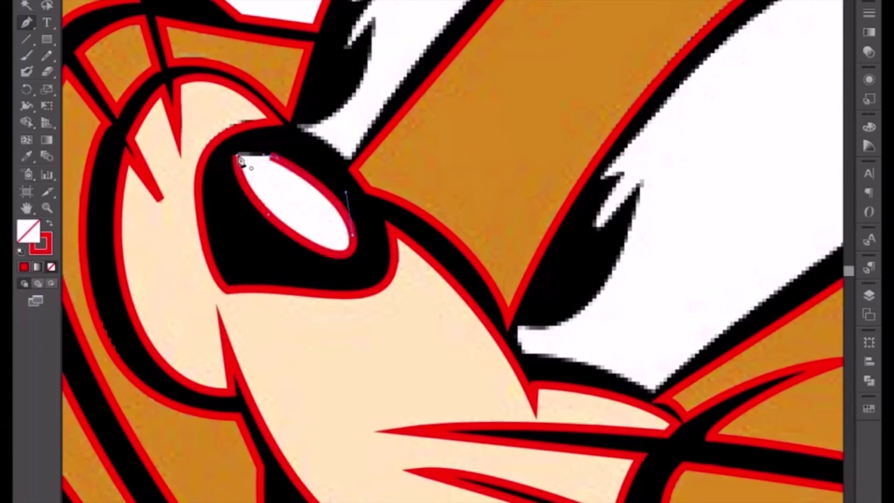
click(240, 160)
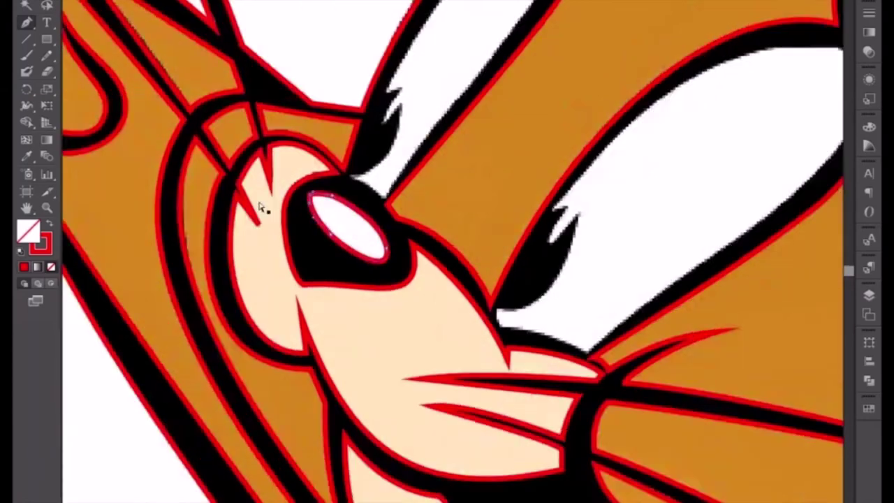
key(ctrl+minus)
key(ctrl+minus)
key(ctrl+minus)
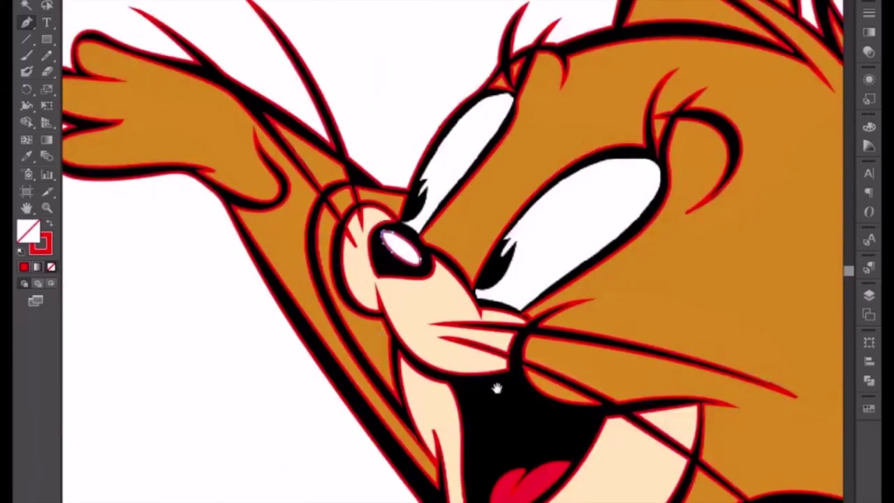
Trace the narrow white eye's lower edge with a curved red path closed at its tip.
mouse_move(495, 389)
mouse_down()
mouse_move(376, 165)
mouse_move(397, 324)
mouse_up()
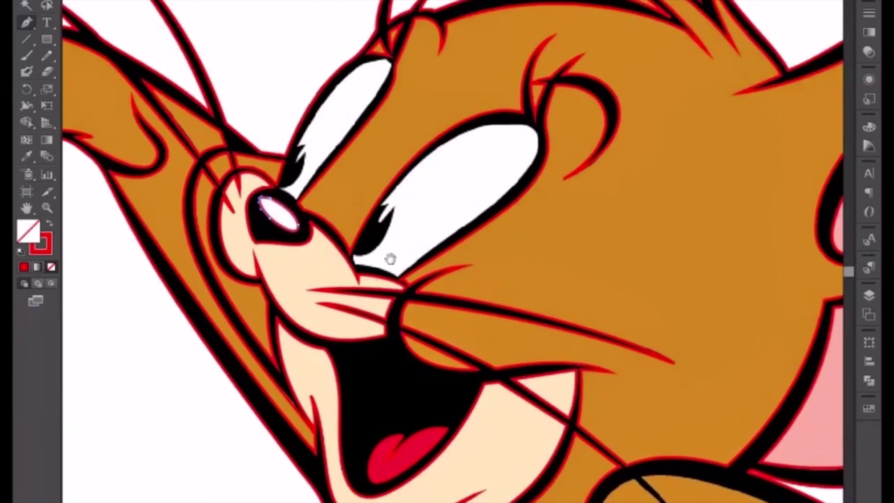
drag(329, 196, 411, 326)
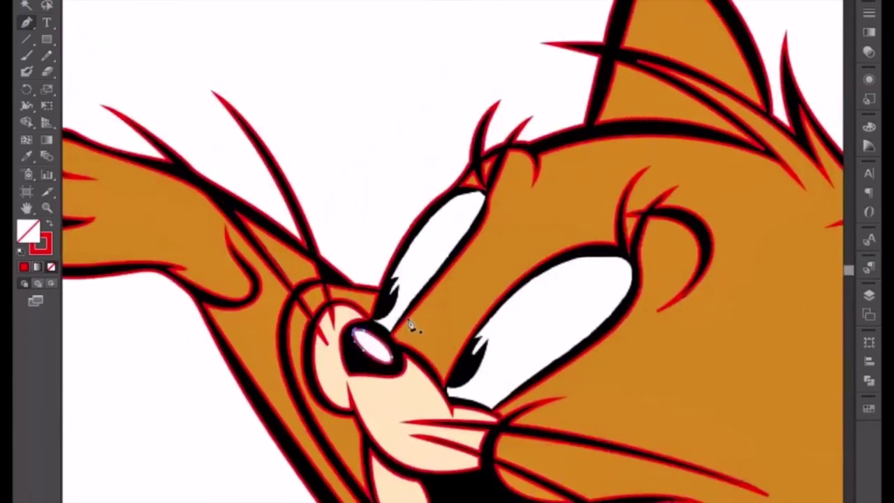
scroll(411, 326, up, 2)
scroll(411, 325, up, 3)
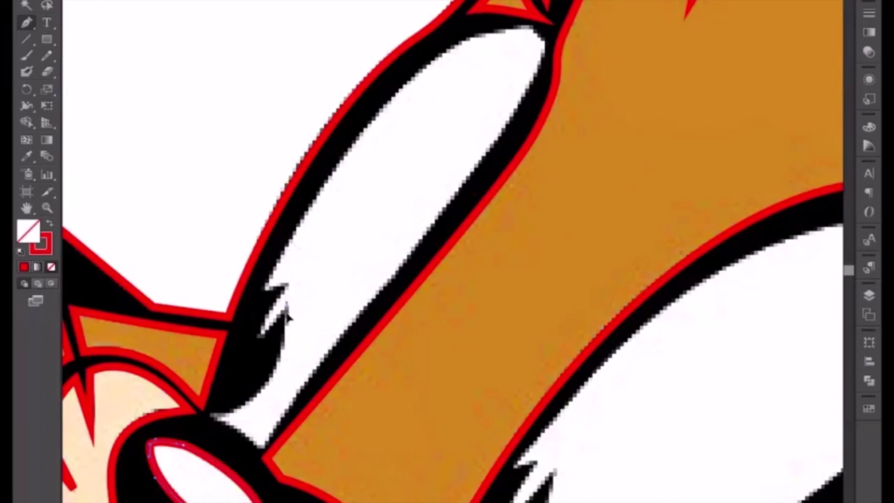
drag(210, 415, 137, 422)
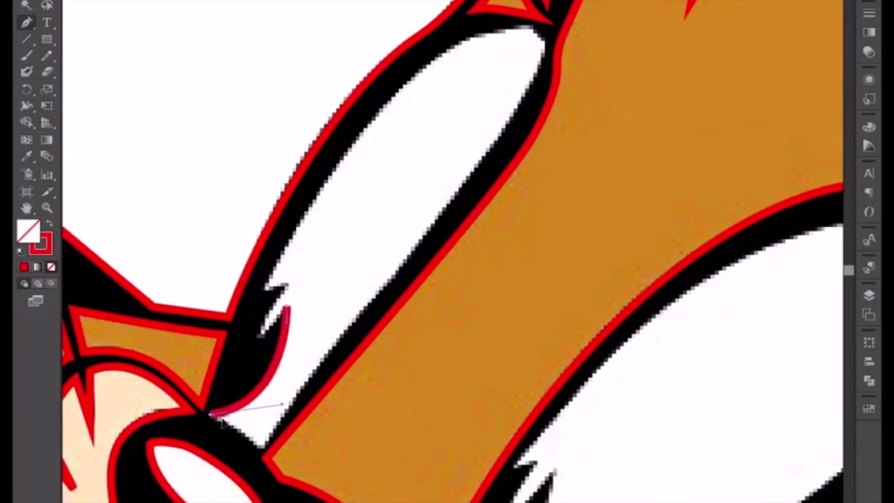
click(265, 463)
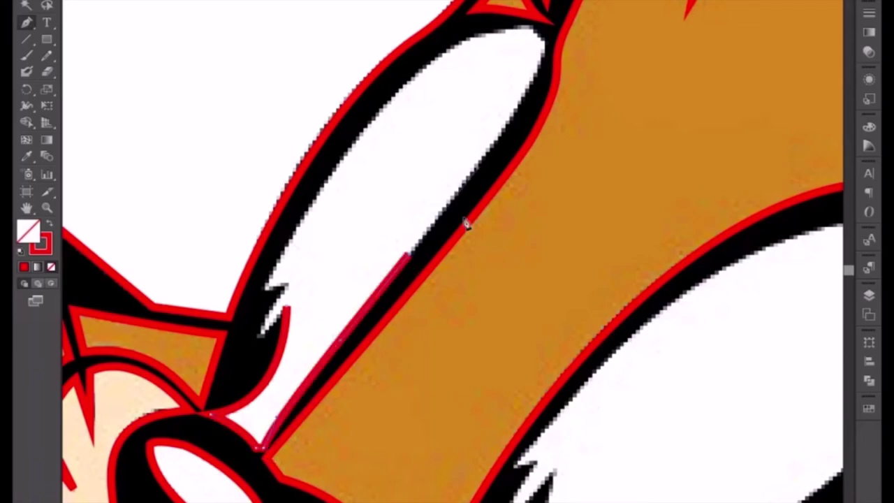
scroll(461, 279, up, 1)
scroll(451, 342, up, 5)
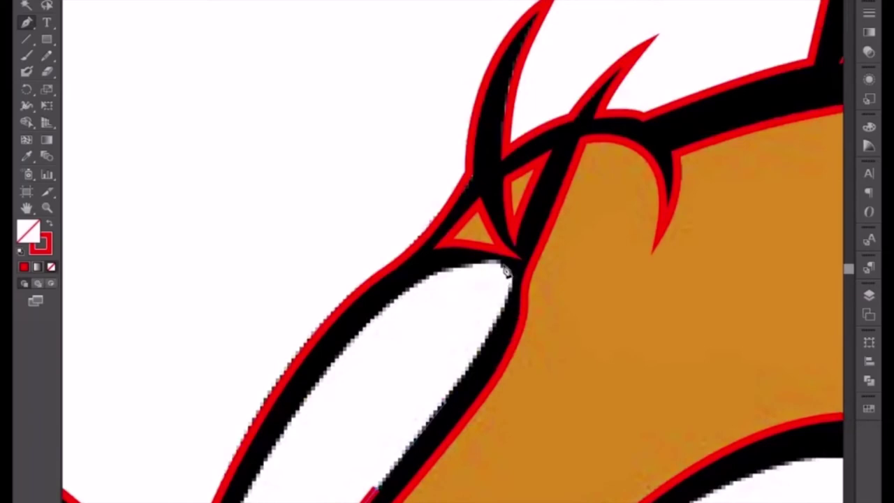
click(507, 274)
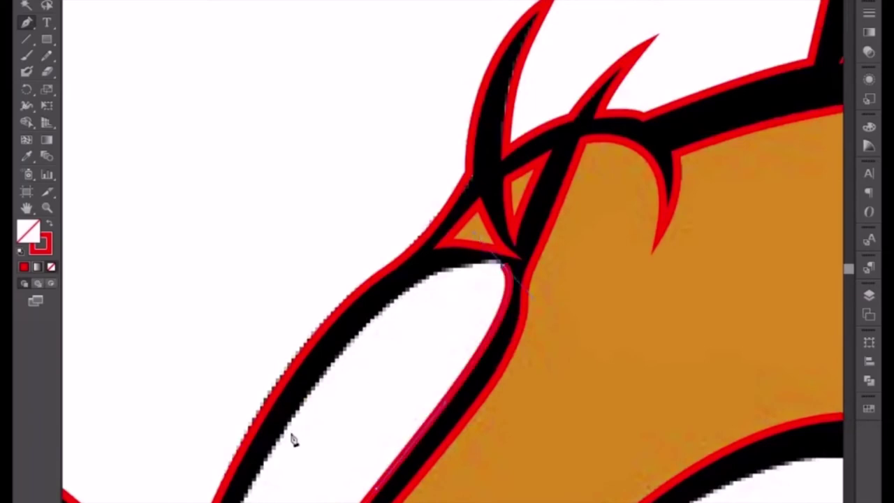
Outline the eye's jagged lower tip and continue up its inner edge with curved anchors.
drag(293, 443, 325, 354)
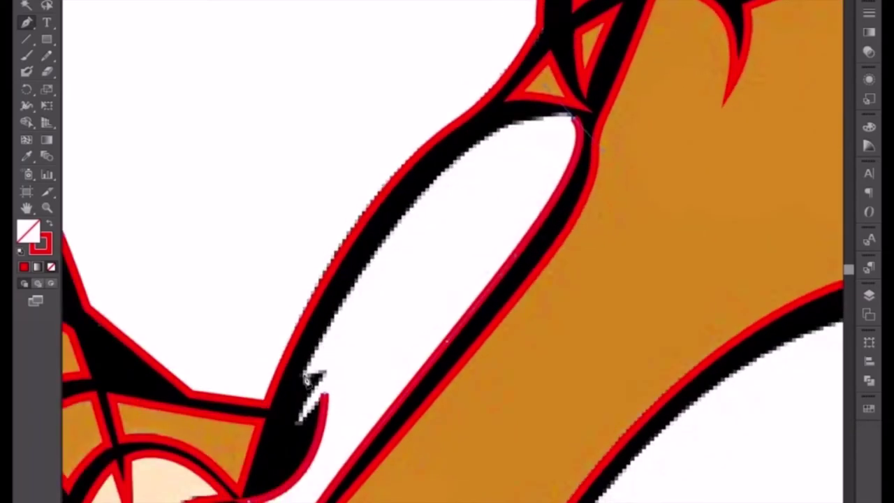
click(306, 379)
drag(570, 117, 404, 176)
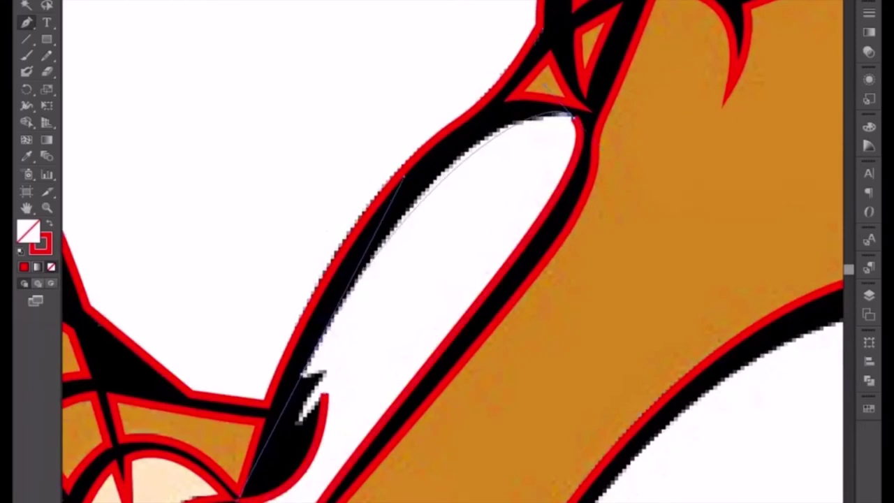
scroll(238, 489, down, 3)
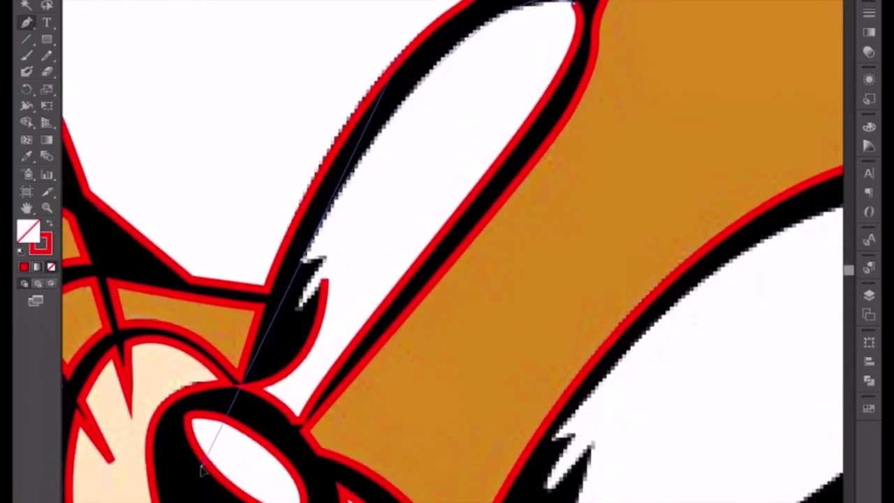
scroll(419, 300, up, 3)
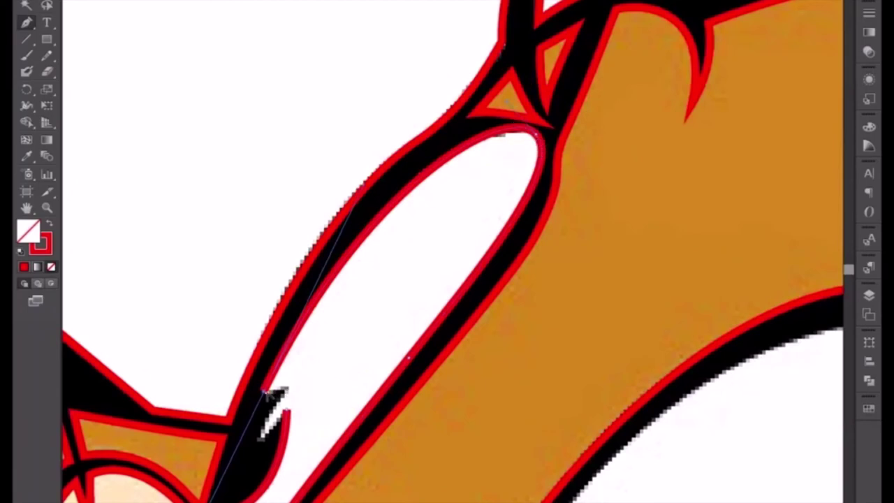
drag(267, 396, 292, 394)
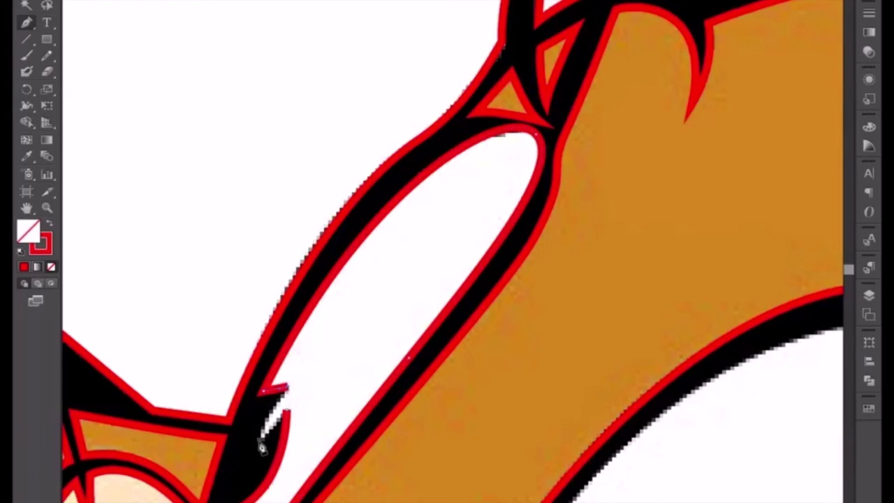
mouse_move(260, 441)
mouse_down()
mouse_move(257, 475)
mouse_move(261, 453)
mouse_up()
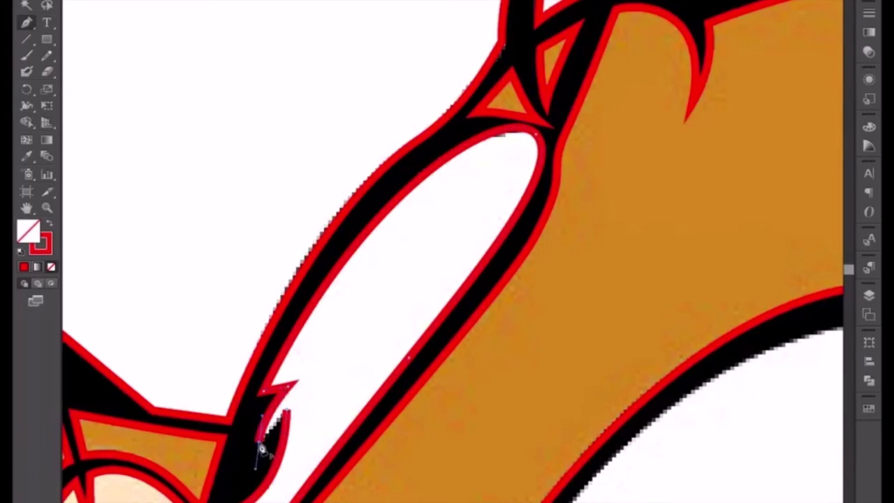
click(261, 450)
click(288, 415)
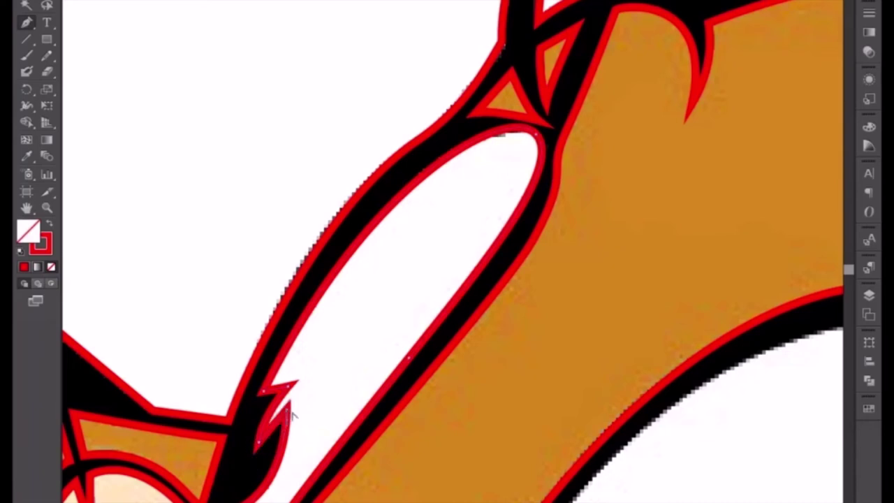
click(537, 139)
click(536, 142)
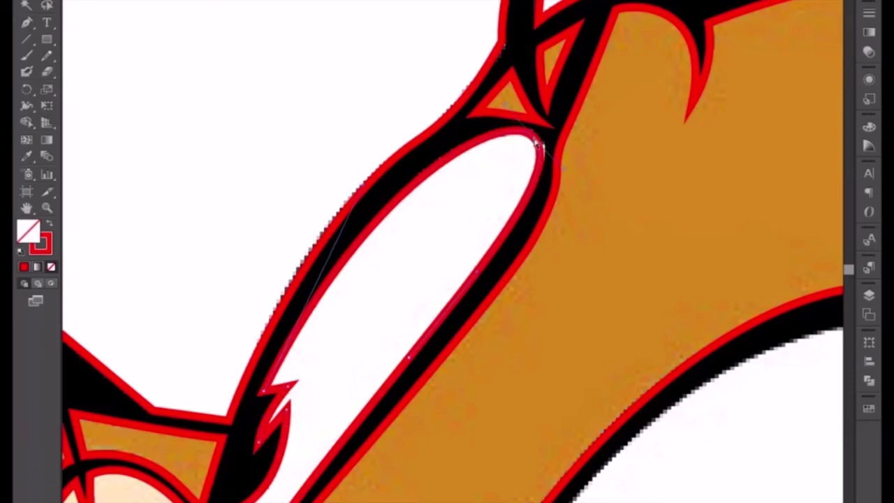
key(ctrl+minus)
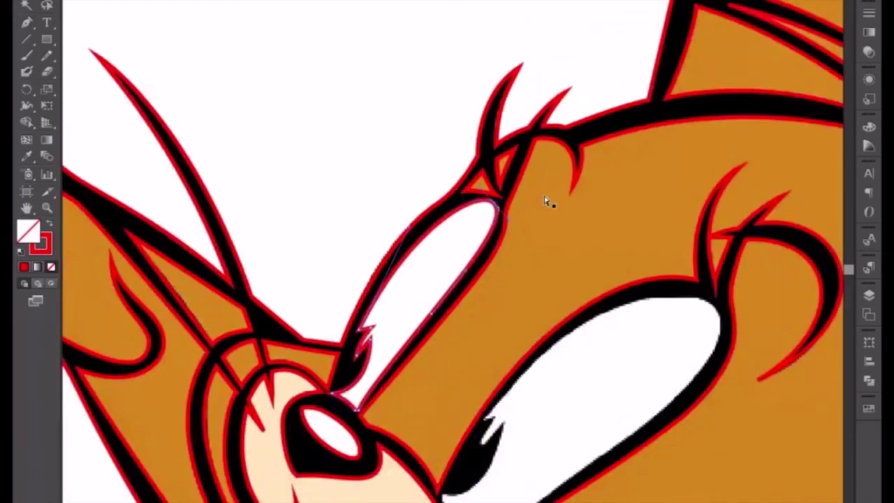
Place curved anchors around the larger white eye's lower edge and top-right corner.
key(p)
scroll(275, 266, down, 5)
key(ctrl+plus)
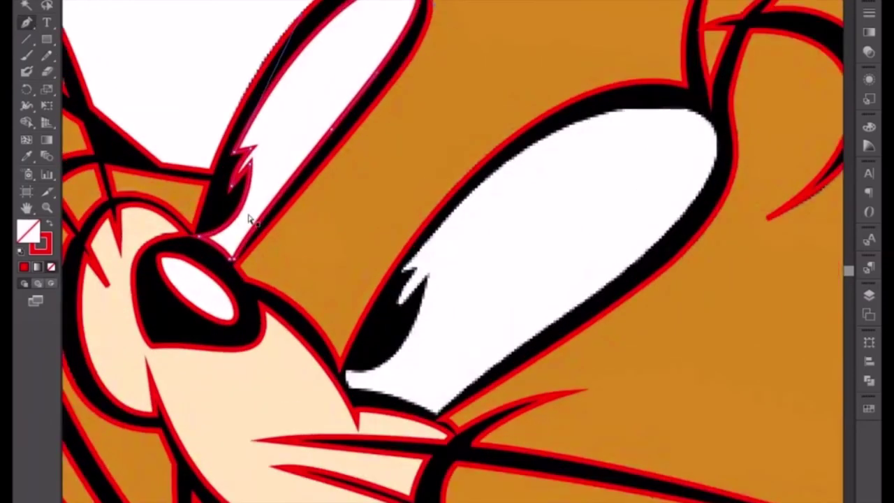
click(426, 266)
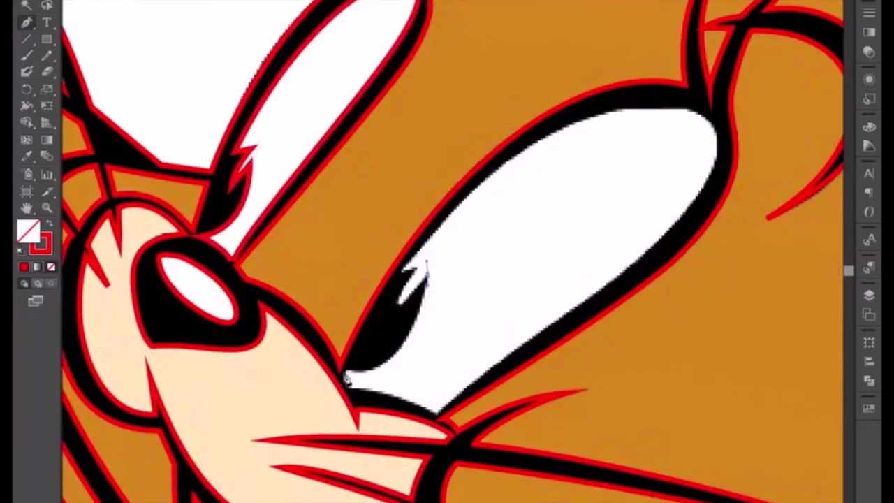
mouse_move(346, 370)
mouse_down()
mouse_move(280, 359)
mouse_move(289, 357)
mouse_up()
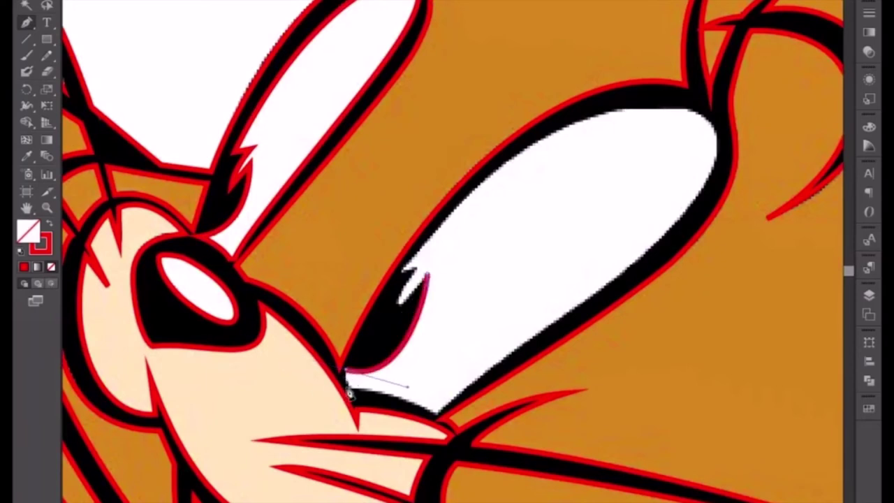
drag(439, 415, 463, 435)
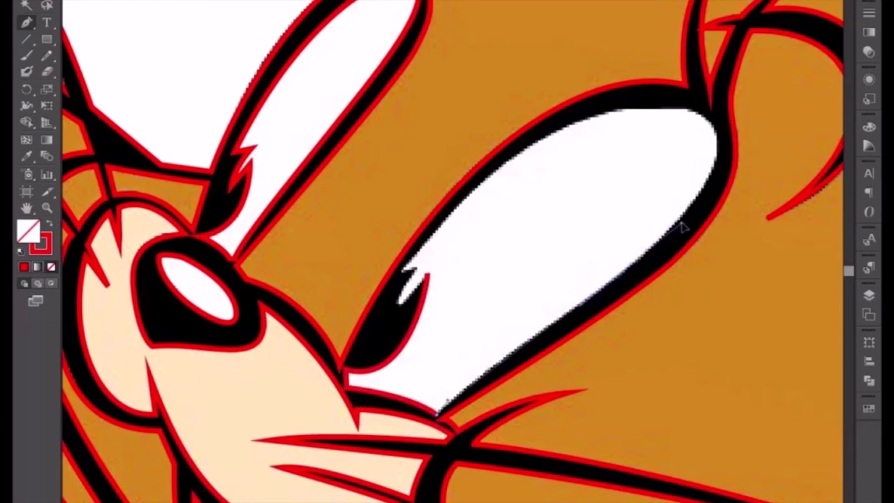
scroll(670, 259, up, 4)
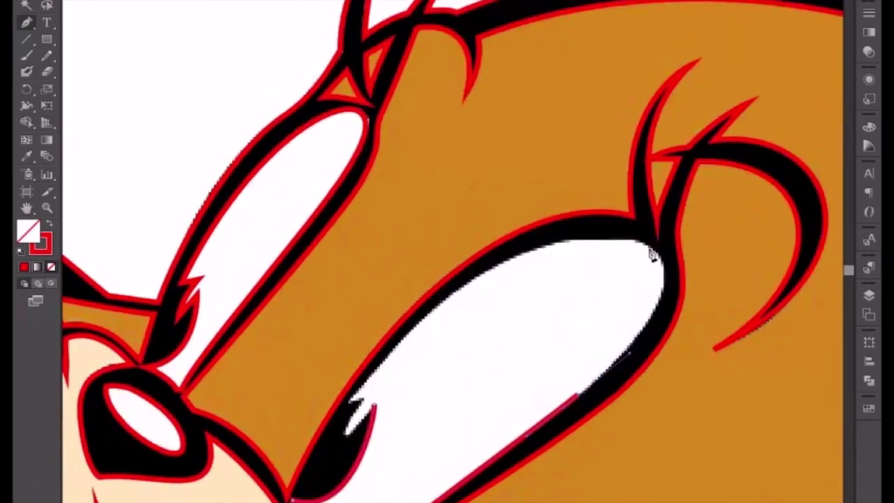
drag(643, 243, 594, 205)
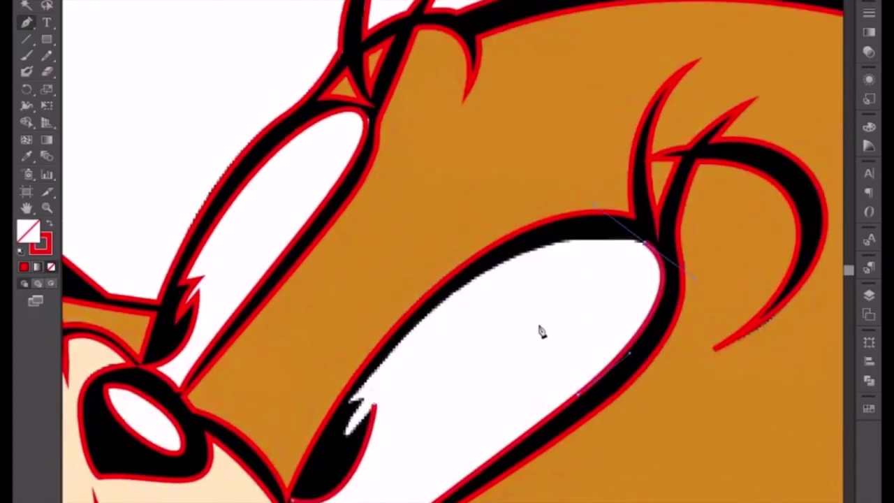
drag(352, 409, 307, 475)
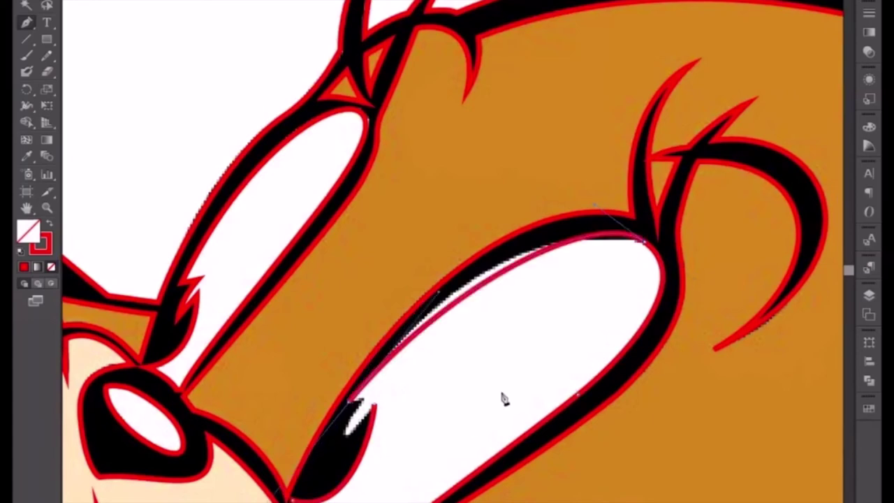
Resume from the top-right anchor, undo the stray curve, and close the jagged lower-left corner.
ctrl+click(590, 325)
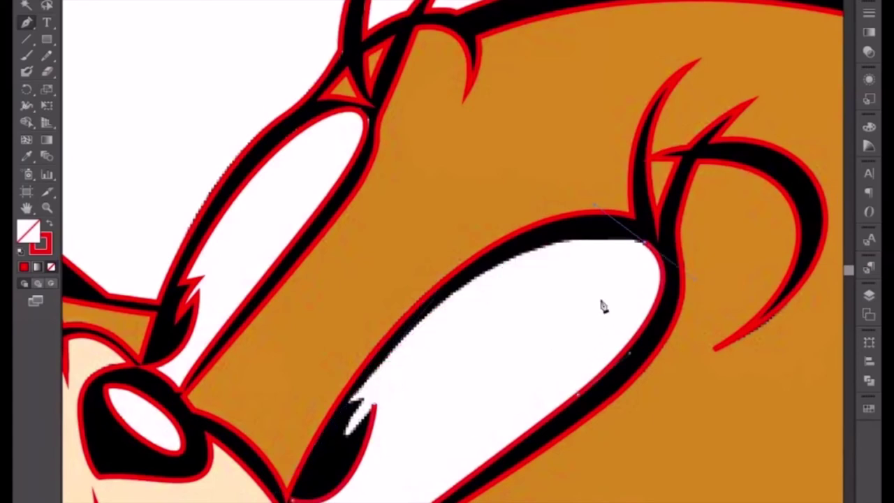
click(642, 242)
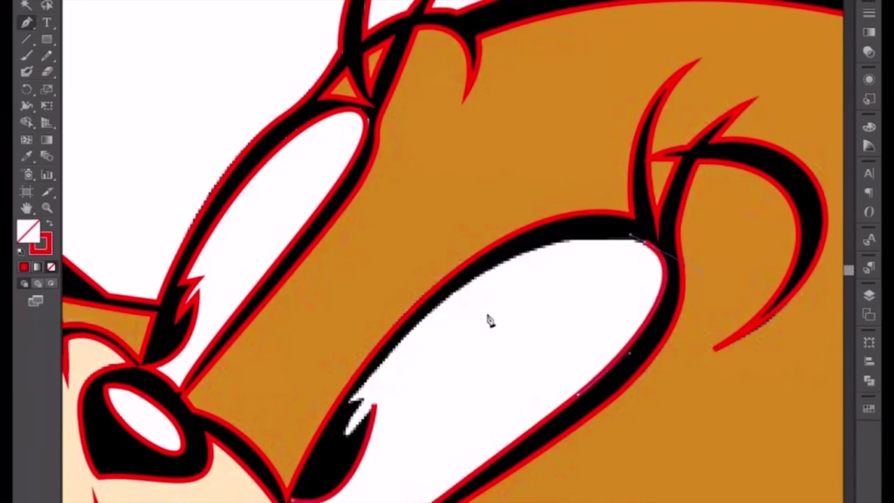
mouse_move(352, 408)
mouse_down()
mouse_move(275, 497)
mouse_move(311, 440)
mouse_up()
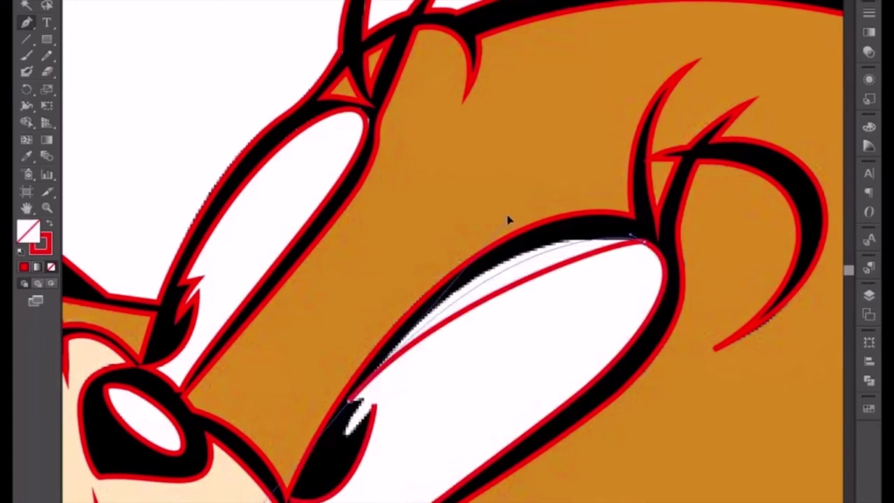
key(ctrl+z)
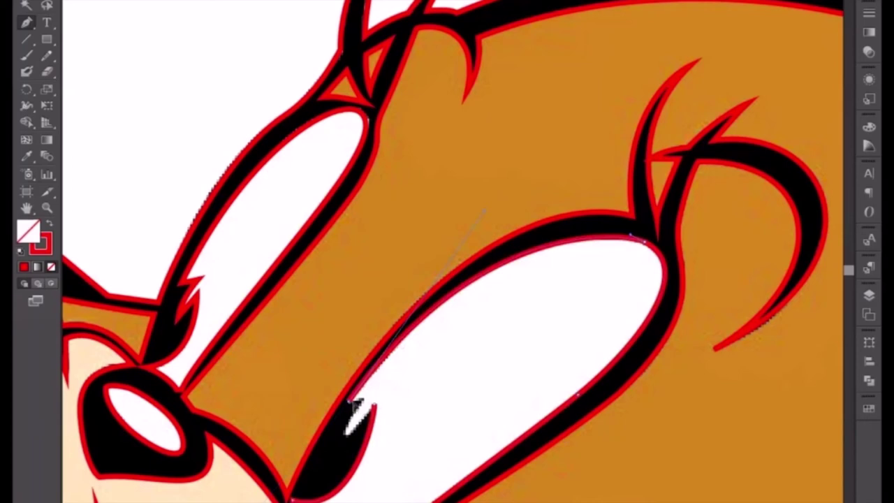
click(354, 405)
click(345, 446)
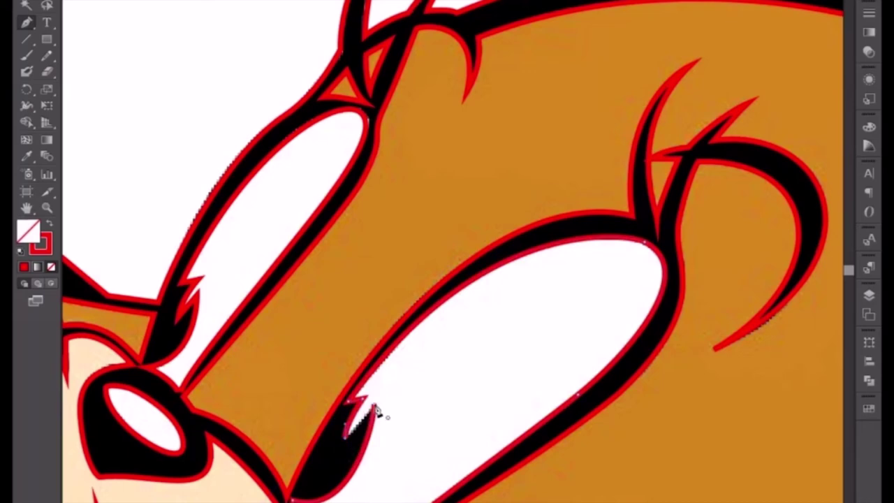
key(ctrl+minus)
key(ctrl+minus)
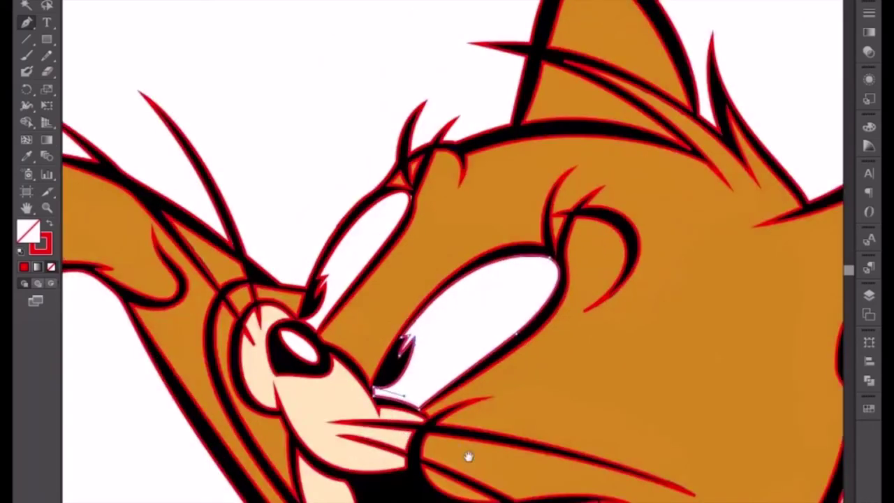
Curve a red path along the orange arm's upper black edge to a wrist-junction anchor.
drag(468, 458, 364, 275)
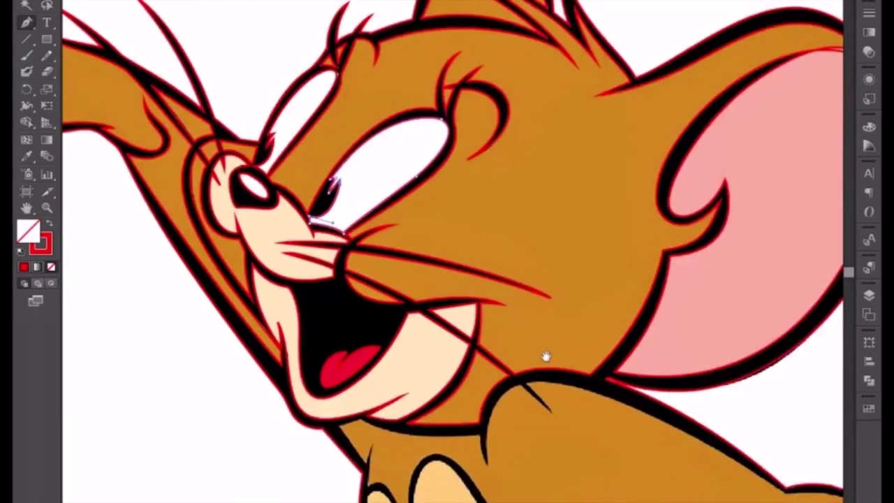
scroll(547, 357, down, 3)
drag(571, 424, 482, 336)
scroll(483, 336, up, 4)
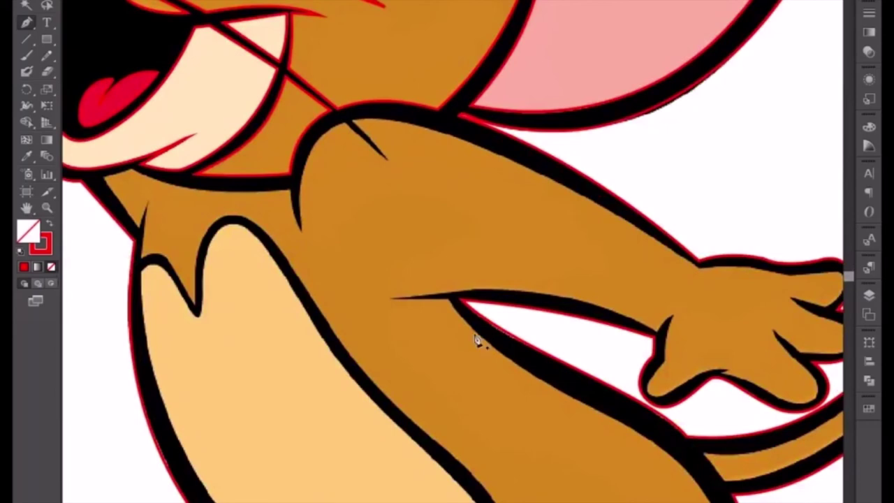
mouse_move(605, 352)
mouse_down()
mouse_move(455, 323)
mouse_move(531, 359)
mouse_up()
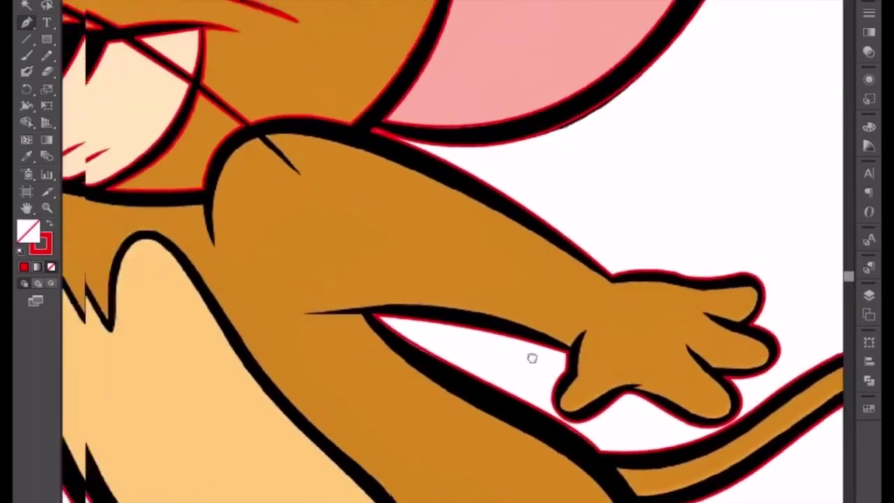
scroll(531, 360, up, 2)
drag(389, 330, 421, 329)
scroll(419, 333, up, 2)
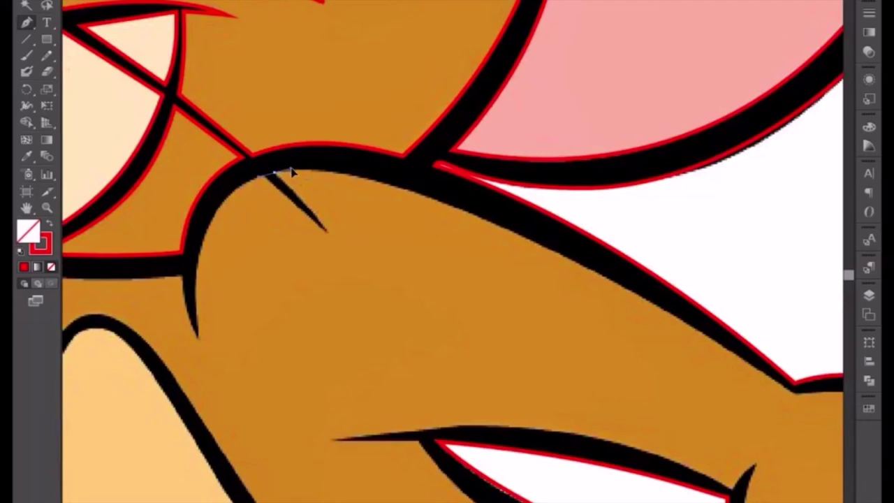
scroll(292, 172, down, 2)
scroll(285, 214, right, 3)
scroll(285, 214, right, 3)
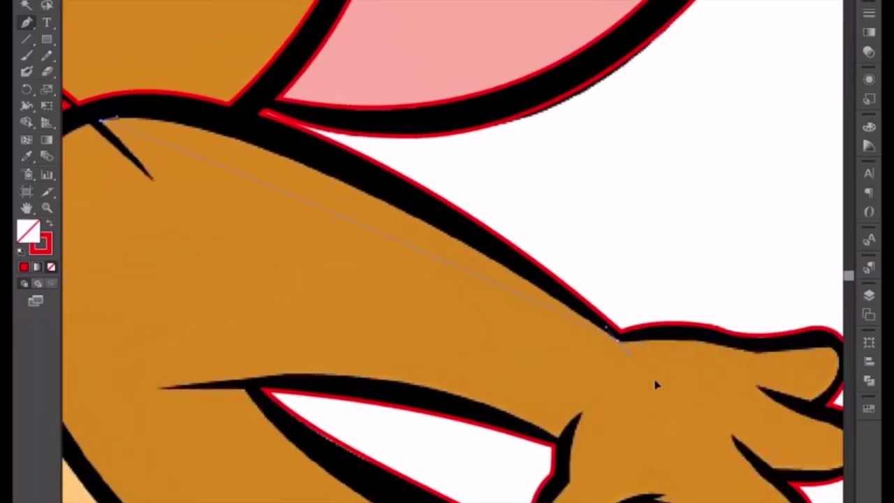
drag(619, 342, 689, 404)
scroll(308, 222, up, 1)
scroll(308, 223, left, 2)
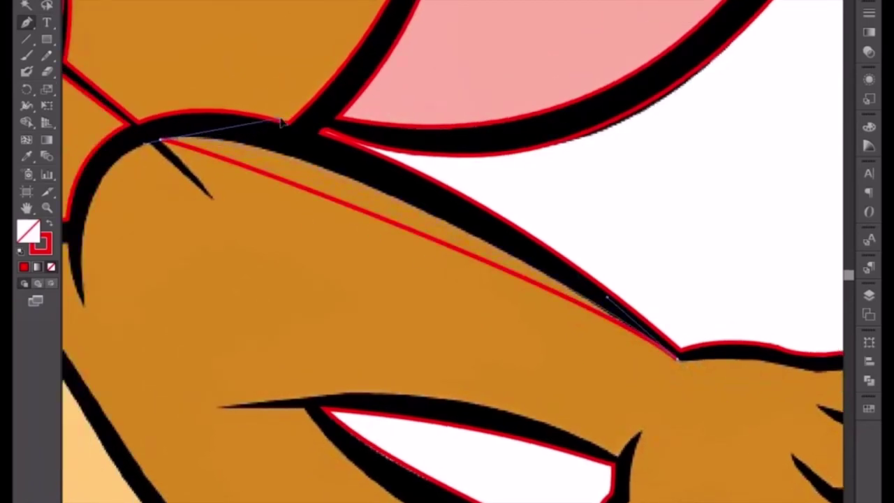
drag(205, 141, 284, 120)
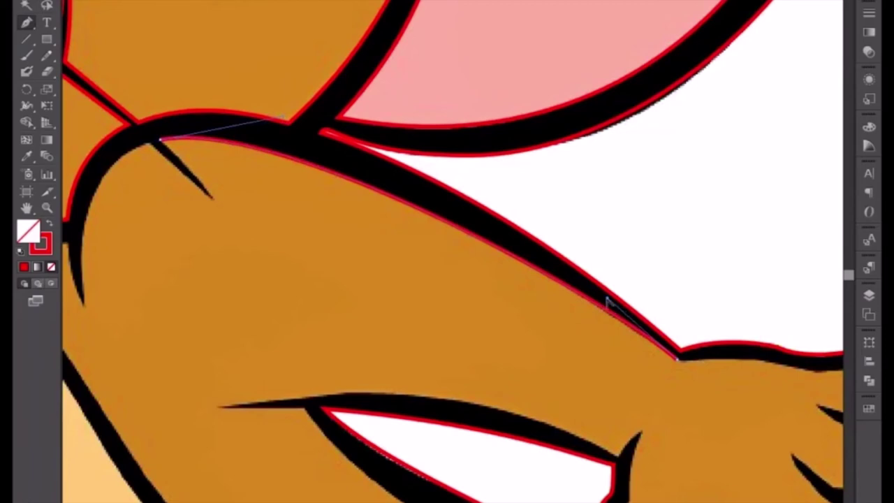
drag(607, 299, 593, 293)
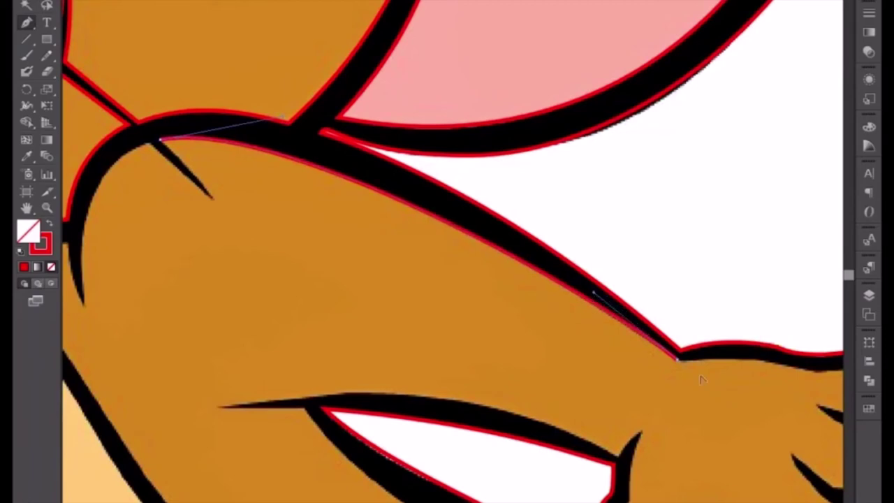
Extend the path along the hand's top edge around the first fingertip to the crease.
drag(764, 405, 541, 353)
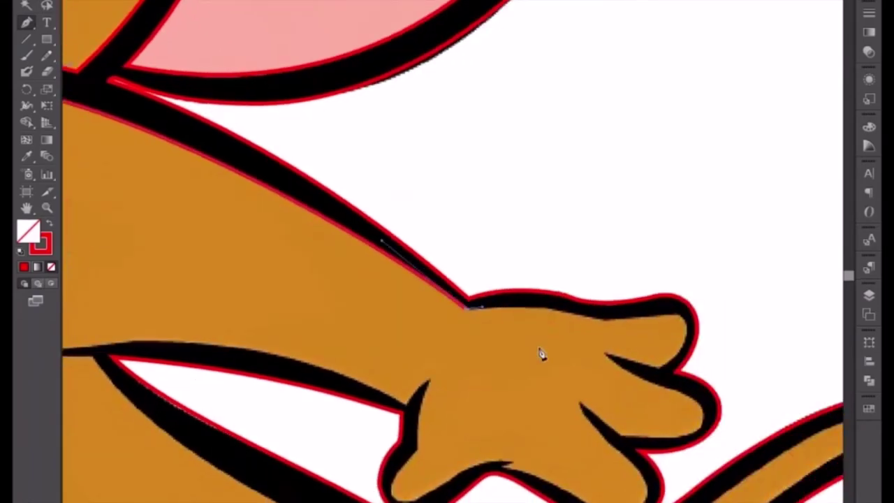
drag(611, 329, 649, 344)
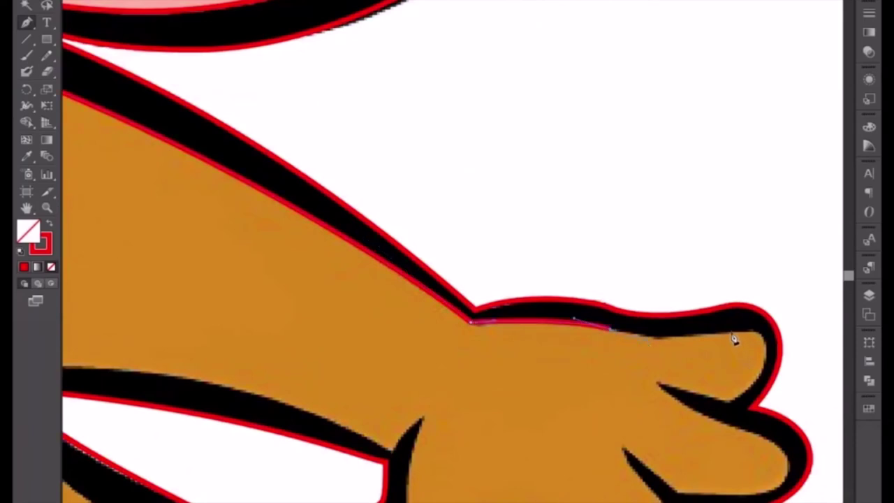
drag(734, 334, 763, 330)
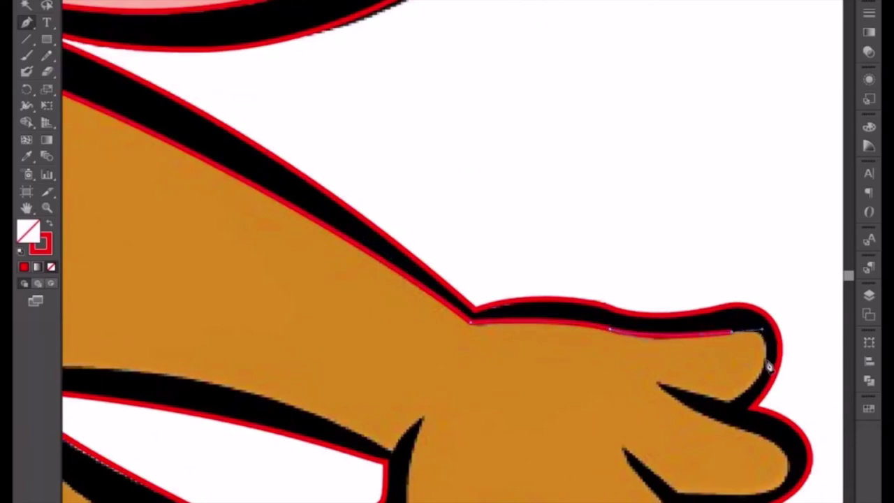
drag(769, 363, 764, 385)
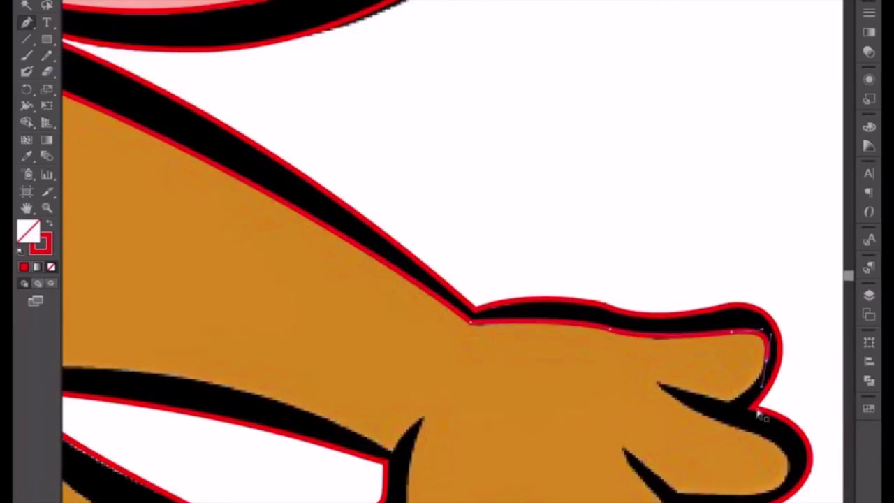
drag(715, 400, 699, 399)
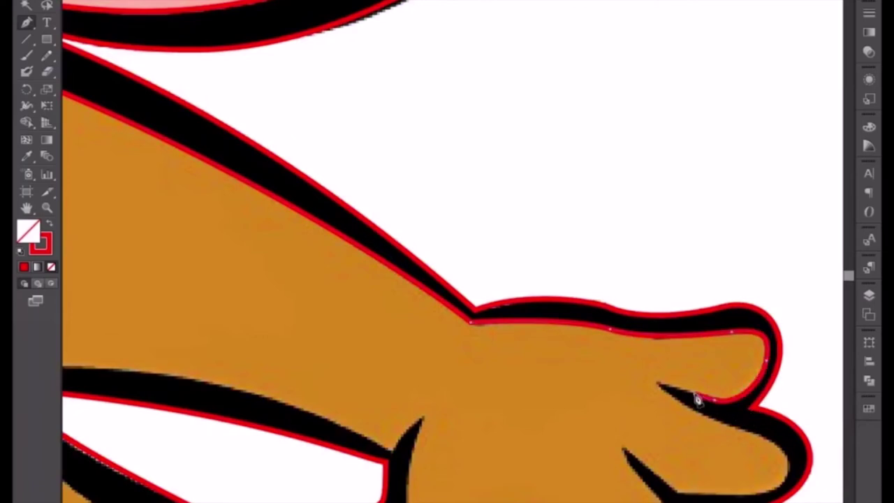
click(657, 383)
Trace around the second and third fingers and along the hand's bottom edge.
mouse_move(753, 448)
mouse_down()
mouse_move(639, 332)
mouse_move(678, 334)
mouse_up()
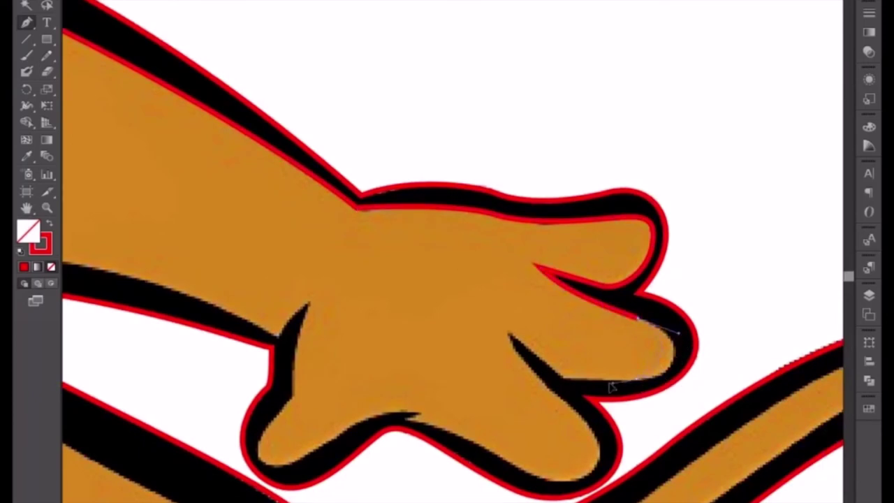
drag(638, 378, 584, 378)
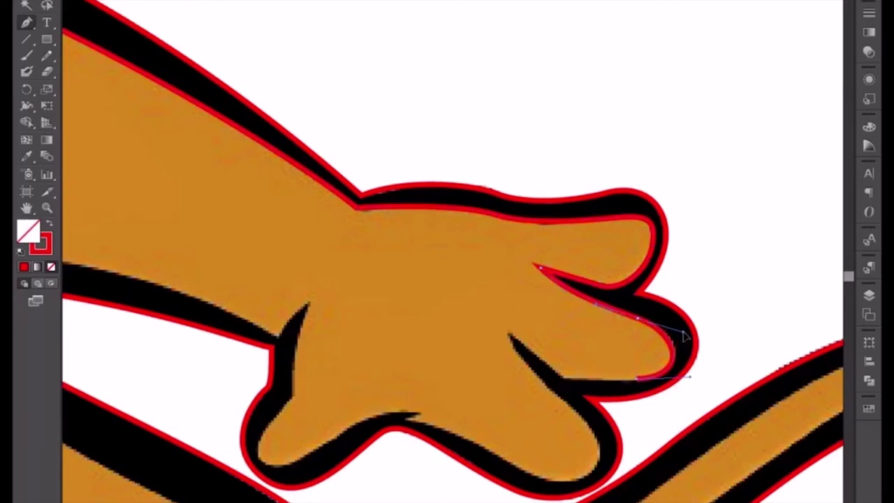
drag(680, 338, 683, 333)
click(564, 380)
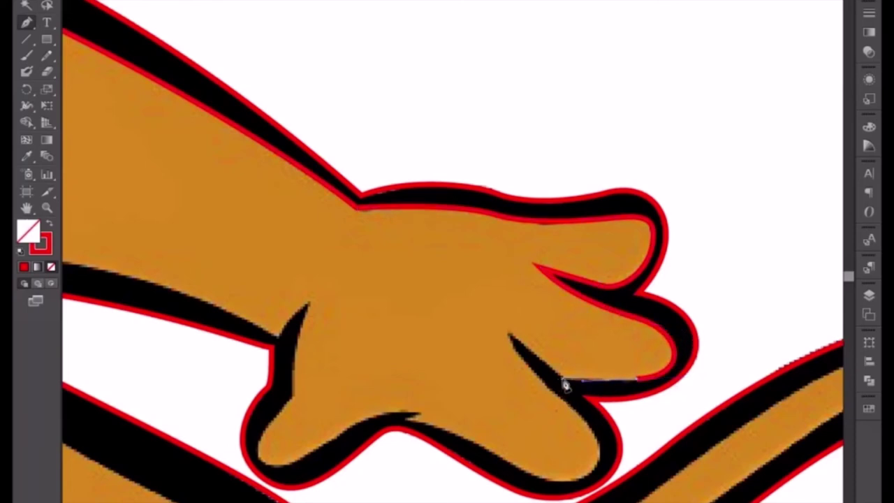
click(509, 335)
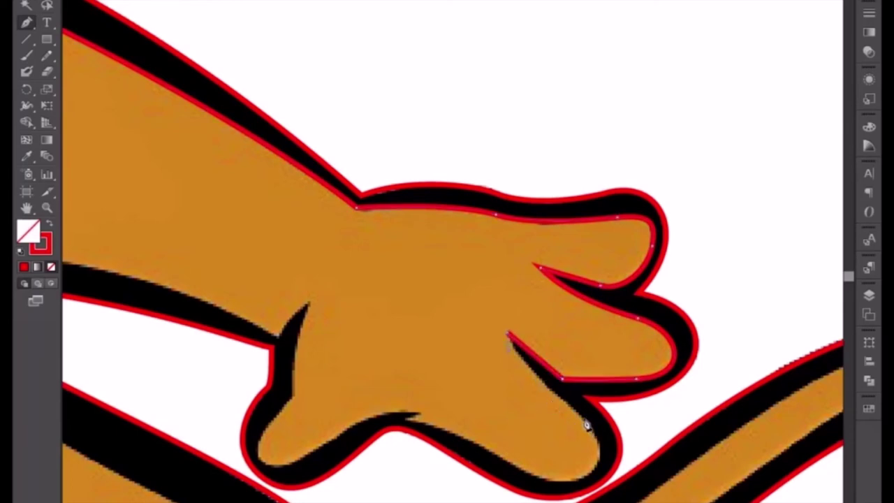
drag(581, 414, 605, 438)
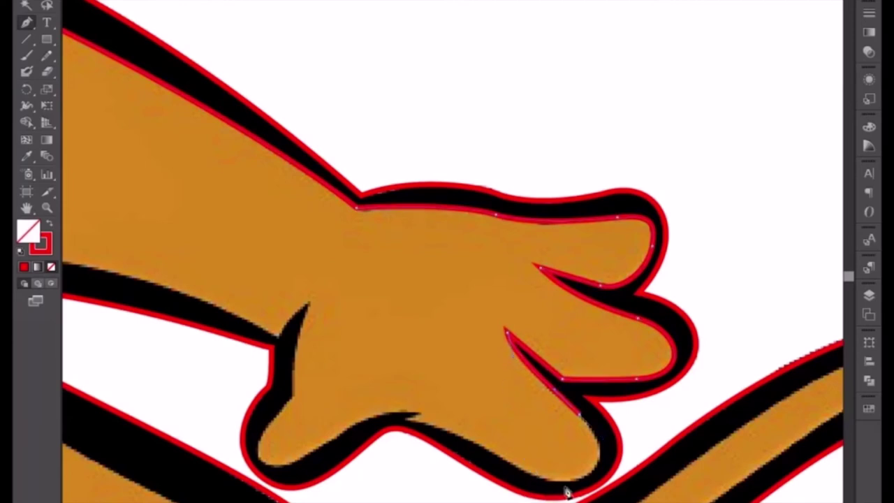
mouse_move(533, 481)
mouse_down()
mouse_move(466, 441)
mouse_move(498, 451)
mouse_up()
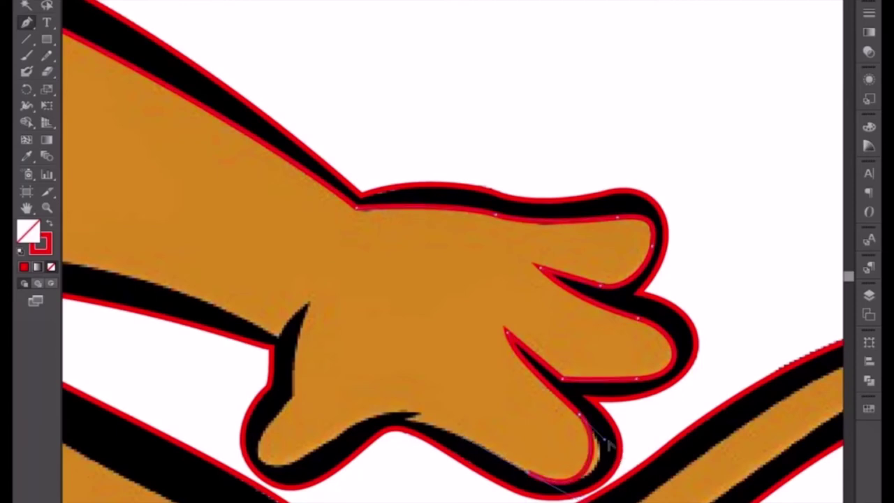
drag(580, 413, 618, 450)
drag(475, 463, 625, 385)
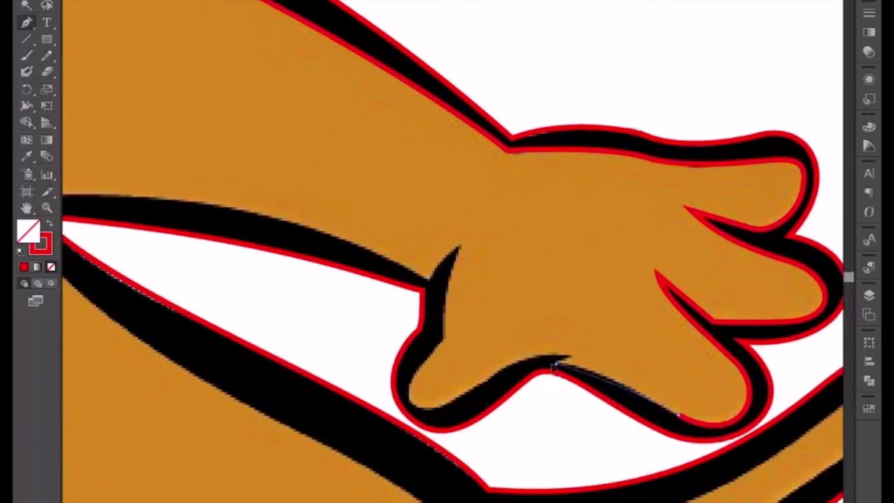
drag(531, 364, 568, 369)
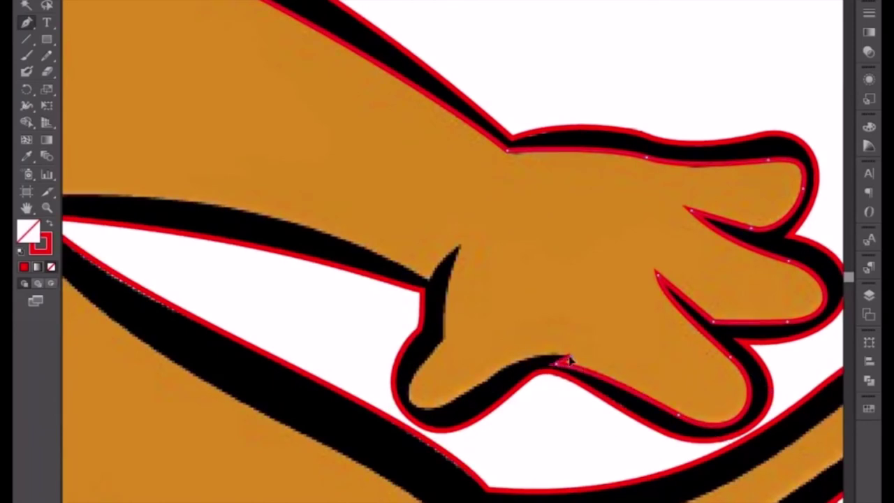
Outline the thumb's inner curve and base, and its spike tip meeting the arm.
drag(498, 374, 561, 325)
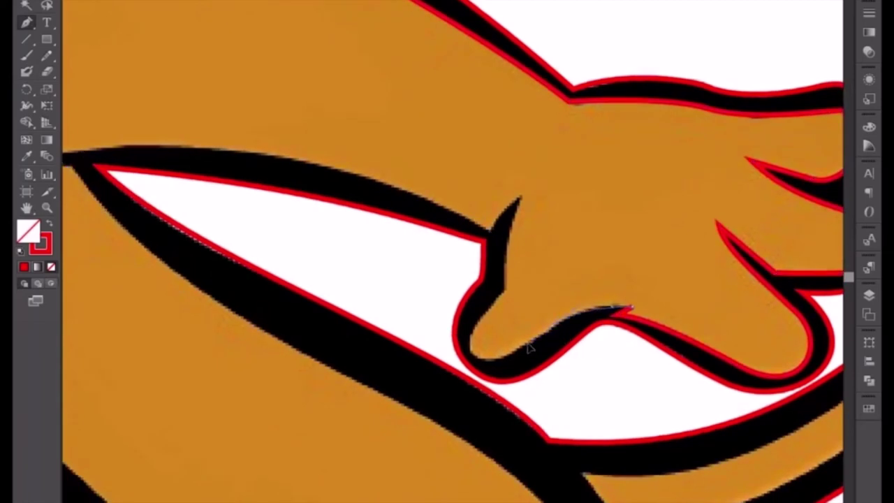
click(465, 356)
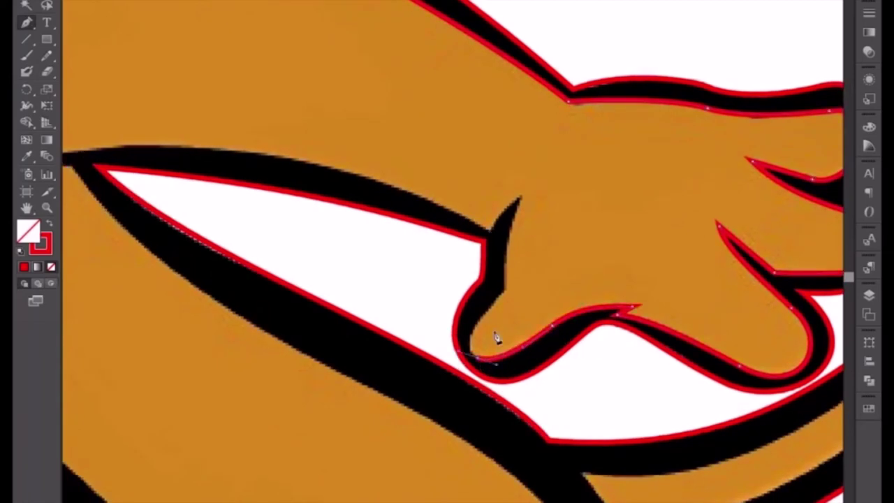
drag(505, 291, 532, 273)
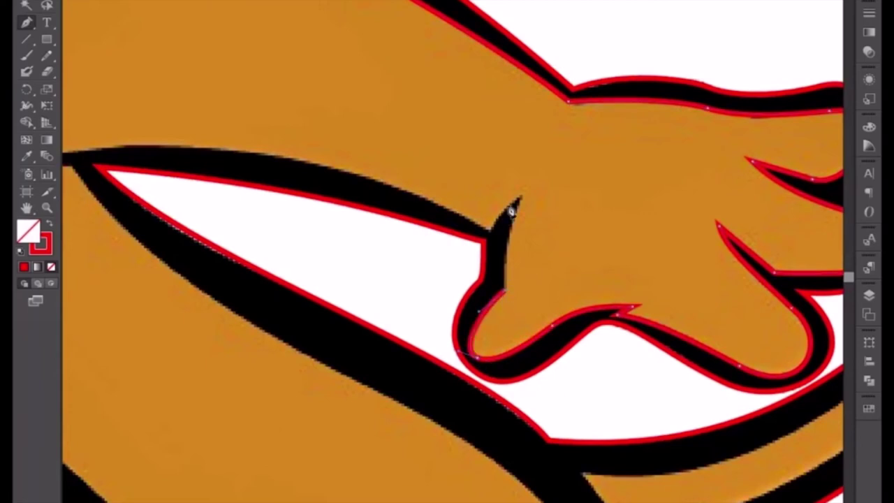
drag(519, 200, 541, 175)
click(488, 236)
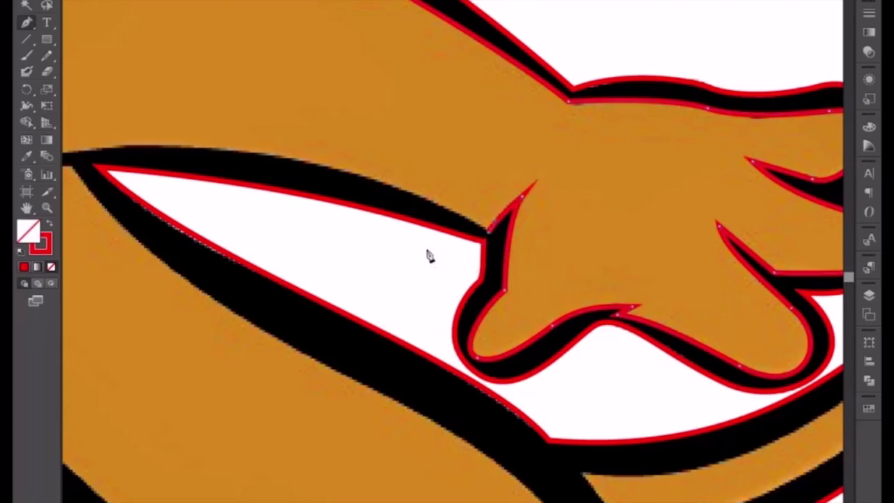
Curve the arm's underside to a sharp pointed tip.
drag(396, 211, 560, 185)
key(ctrl+minus)
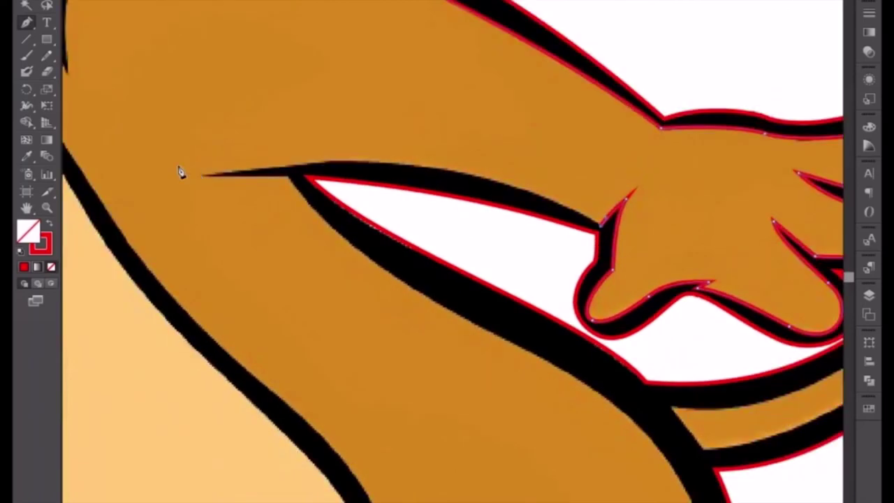
drag(202, 178, 115, 216)
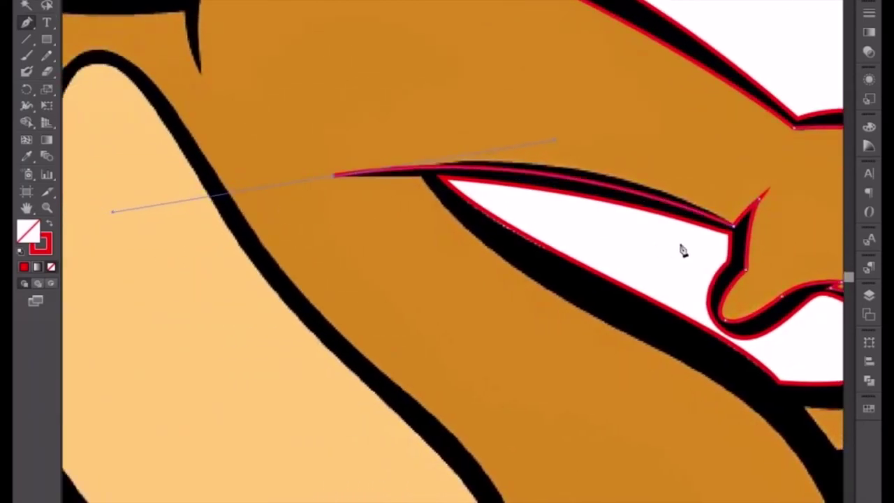
drag(554, 143, 611, 134)
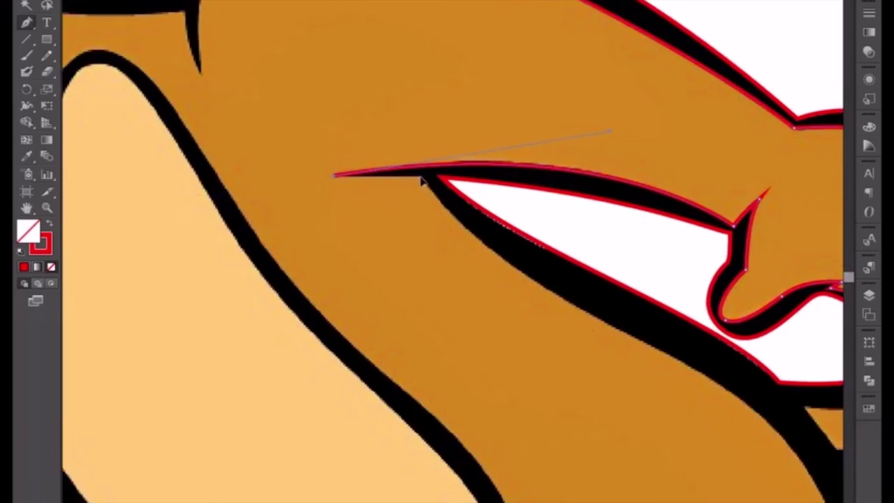
click(423, 180)
drag(565, 336, 459, 200)
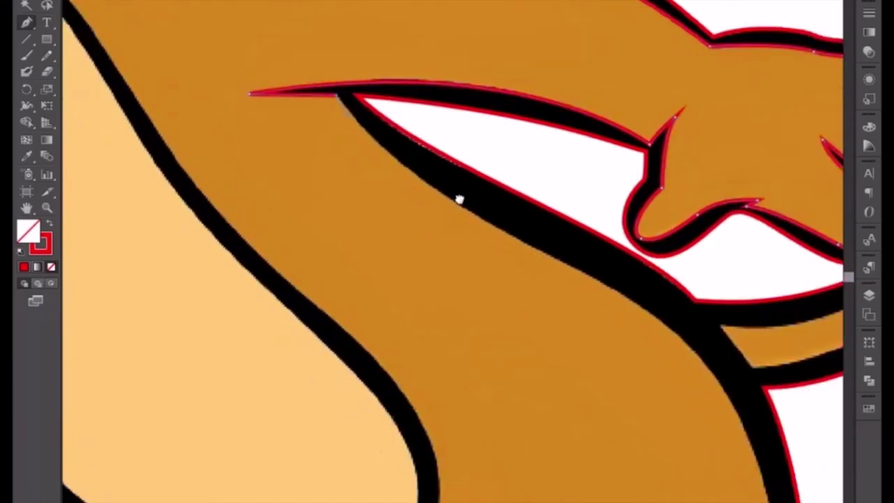
drag(569, 305, 461, 152)
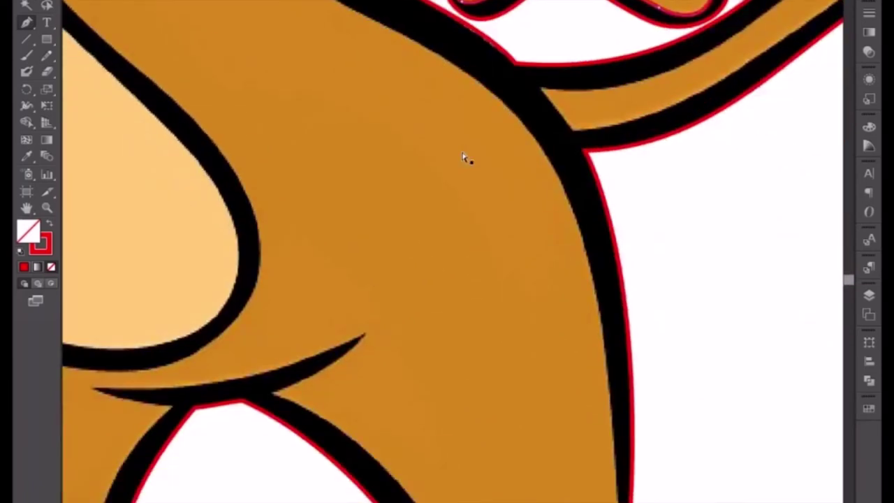
Bend the leg's curve to fit the black body outline near the tail junction.
scroll(464, 157, down, 3)
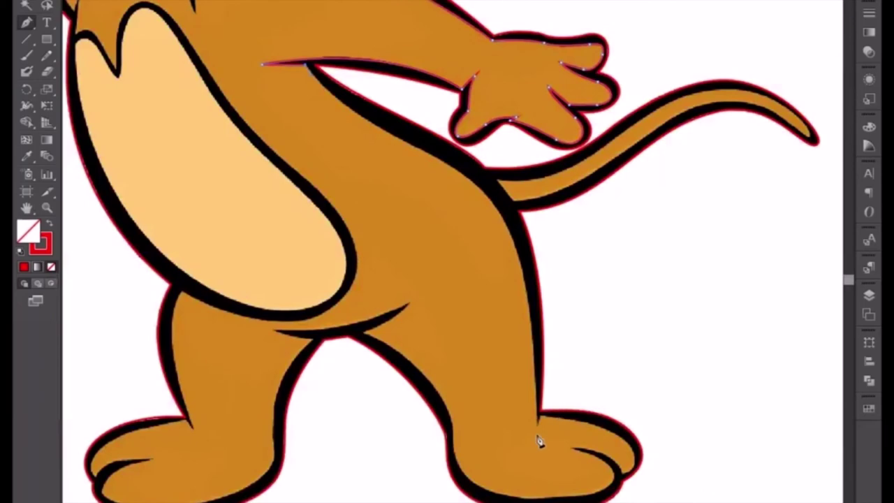
drag(539, 423, 542, 501)
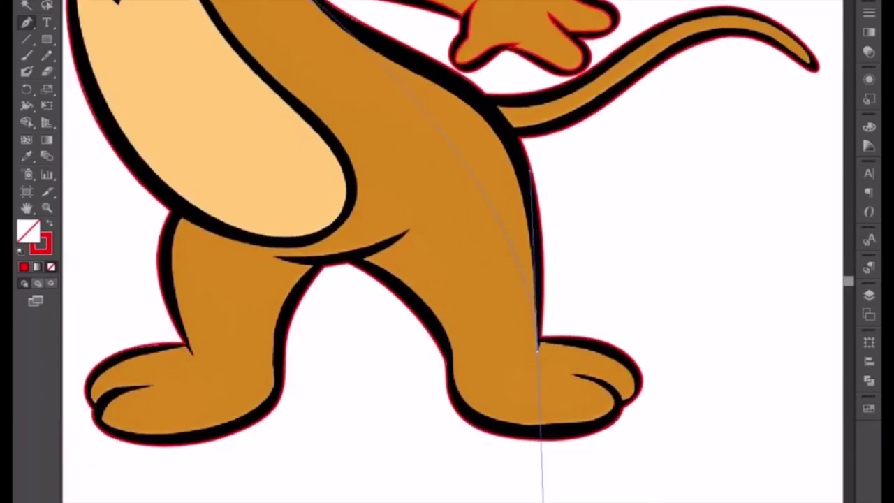
scroll(379, 256, up, 4)
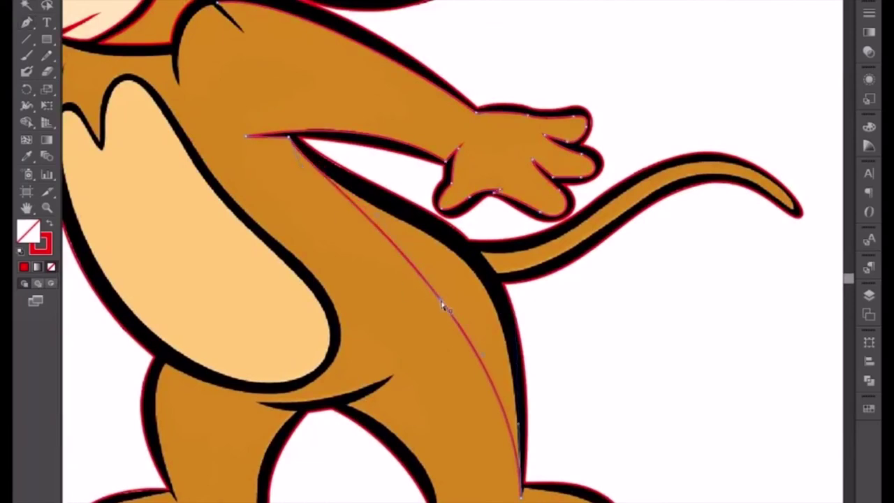
drag(442, 306, 480, 282)
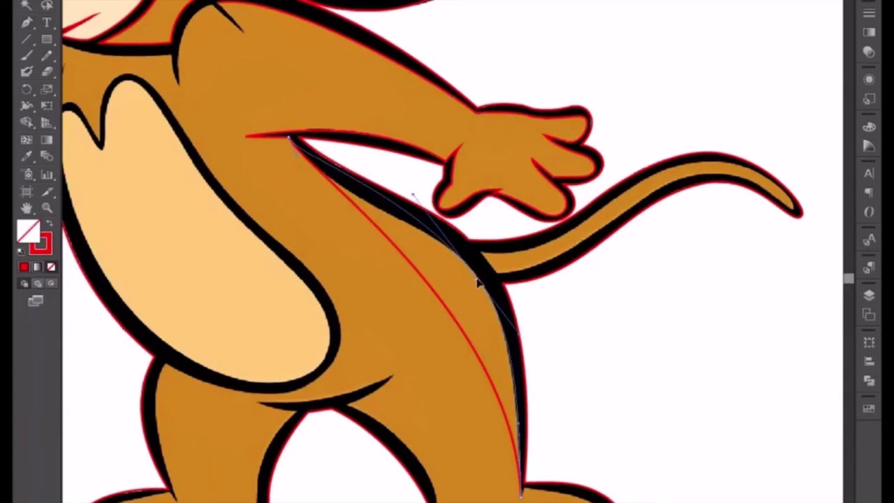
drag(479, 281, 479, 281)
key(ctrl+equal)
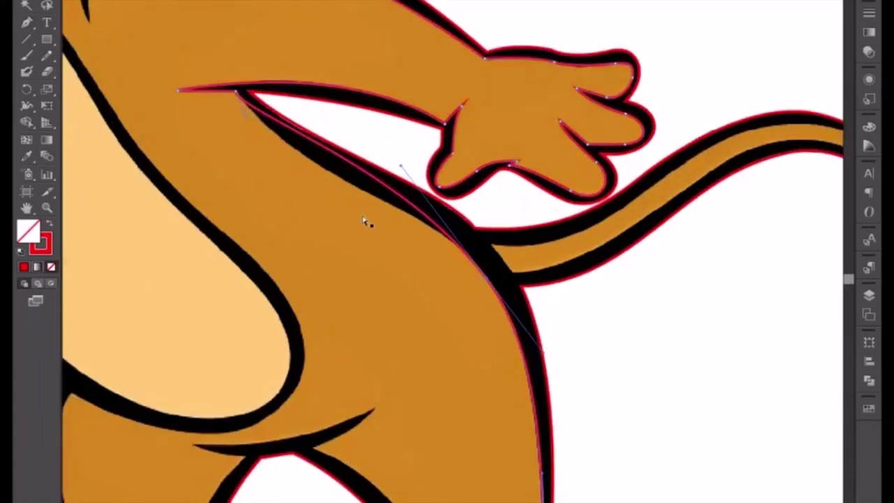
mouse_move(246, 120)
mouse_down()
mouse_move(357, 232)
mouse_move(329, 211)
mouse_up()
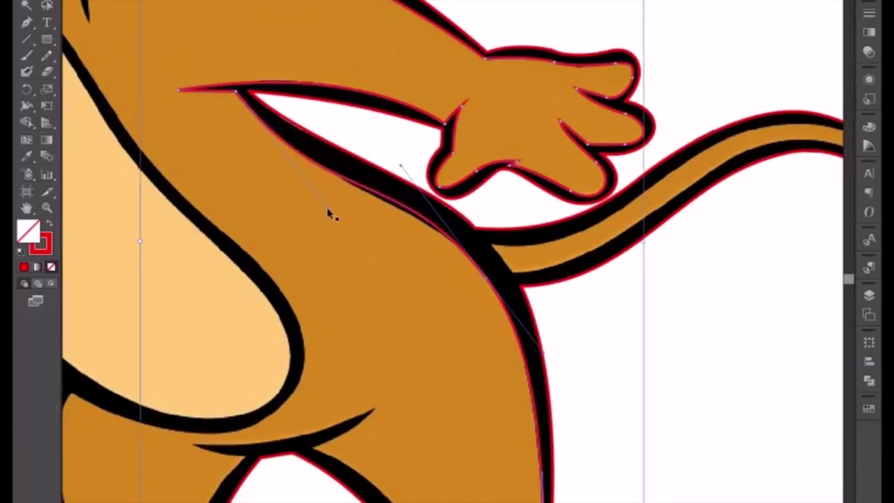
key(ctrl+equal)
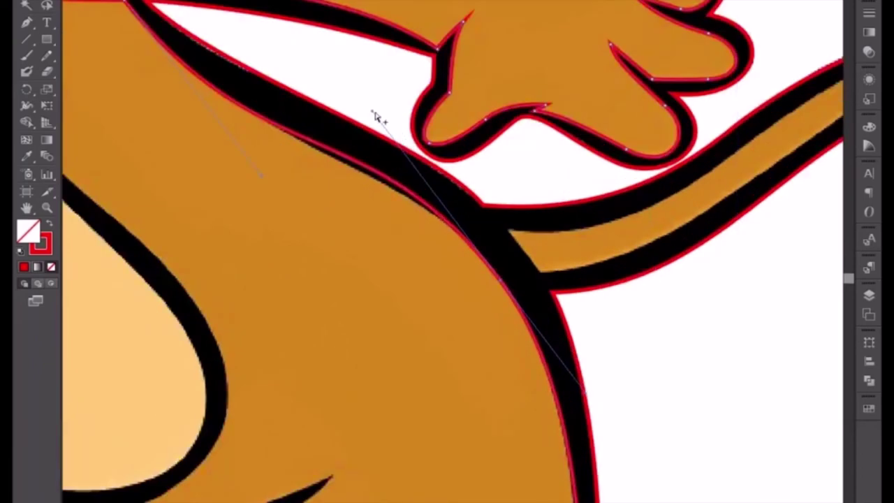
drag(374, 116, 389, 141)
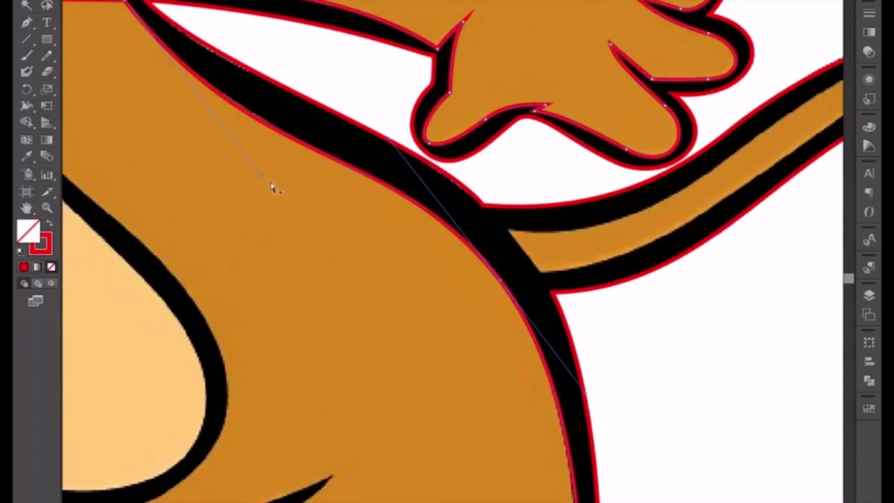
drag(380, 279, 310, 60)
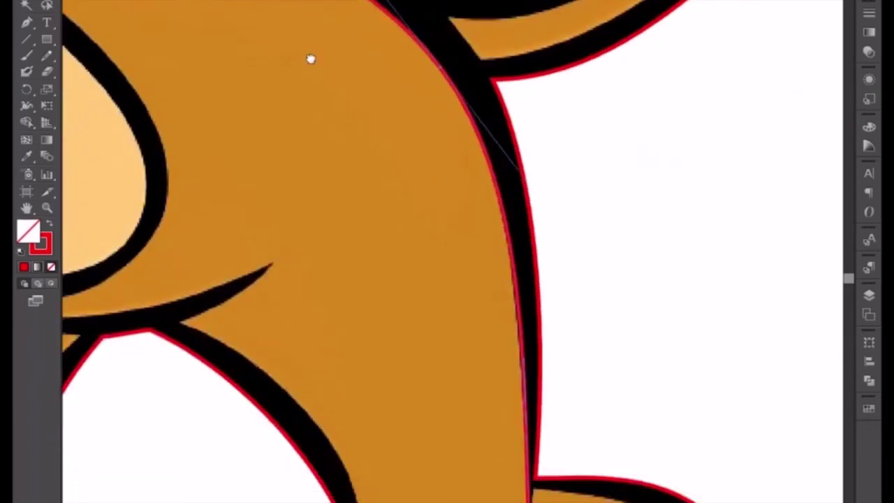
Continue the leg's right-edge path down to the notch above the foot.
click(523, 363)
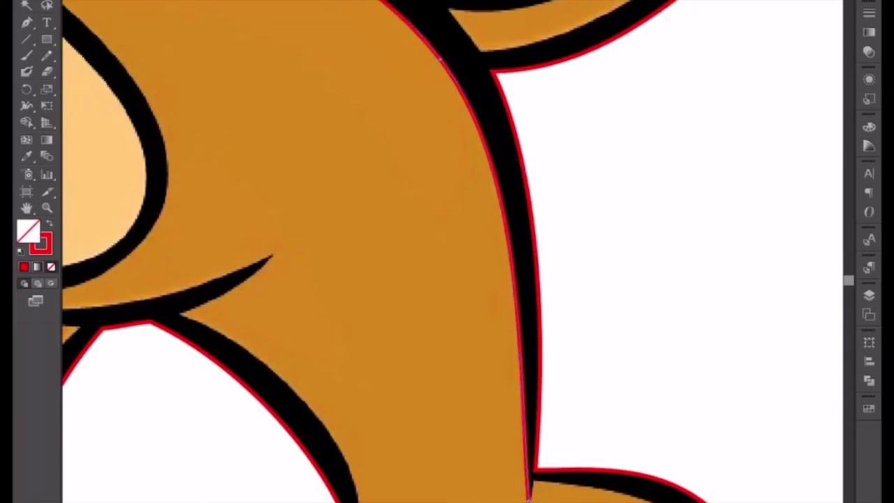
key(p)
click(533, 493)
click(534, 490)
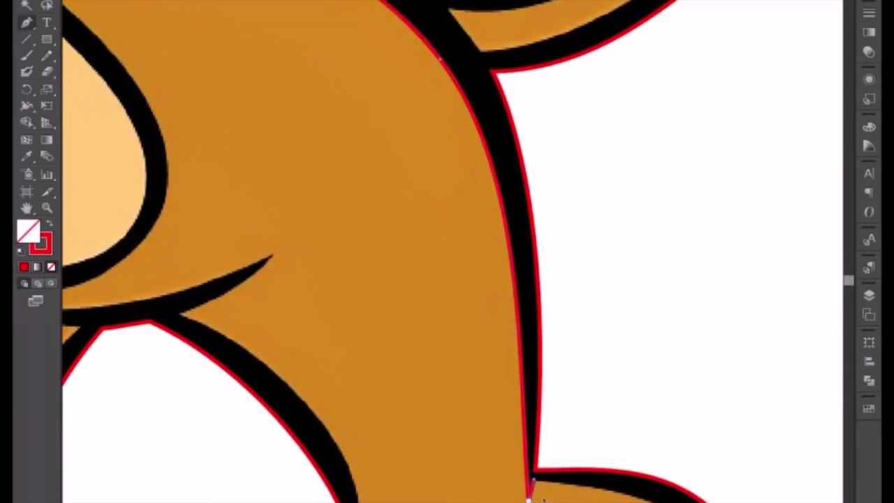
scroll(530, 498, down, 5)
scroll(509, 369, right, 3)
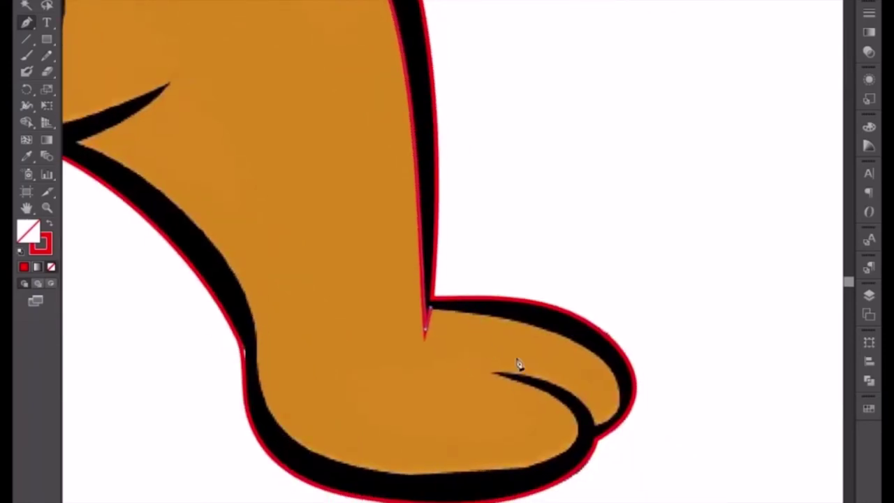
click(431, 308)
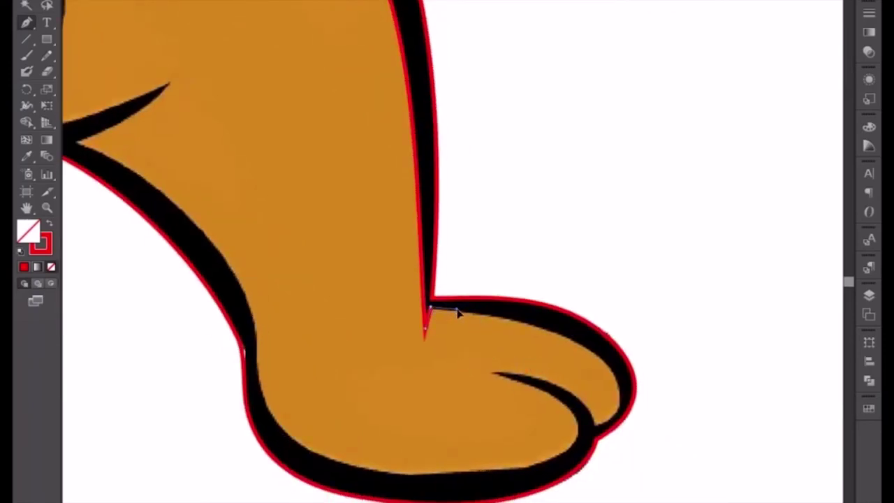
click(594, 429)
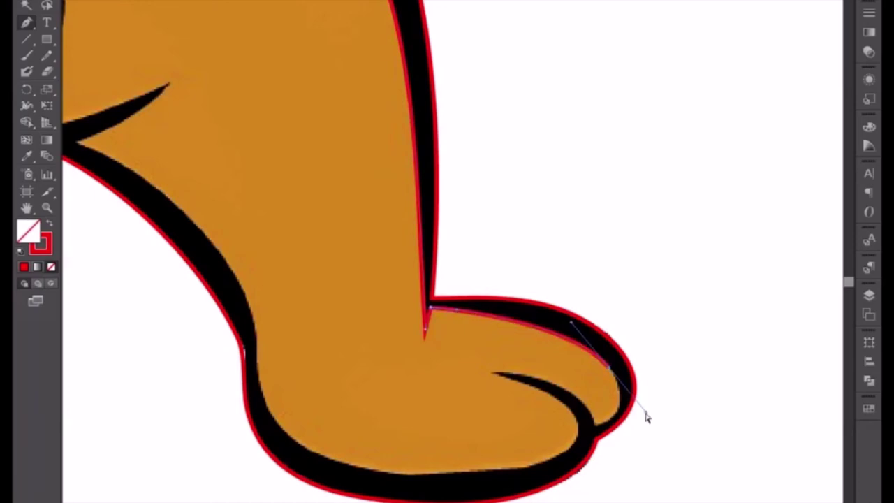
Trace around the toe tip and into the inner toe crease with curved anchors.
key(ctrl+plus)
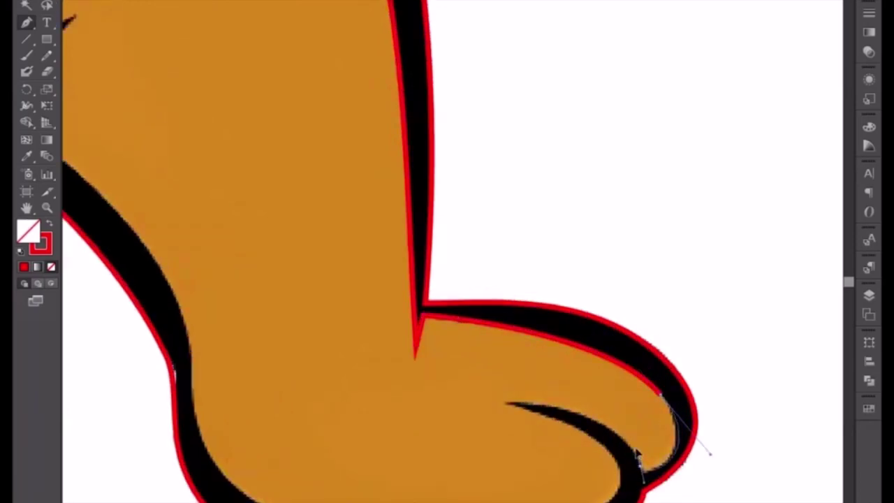
click(638, 453)
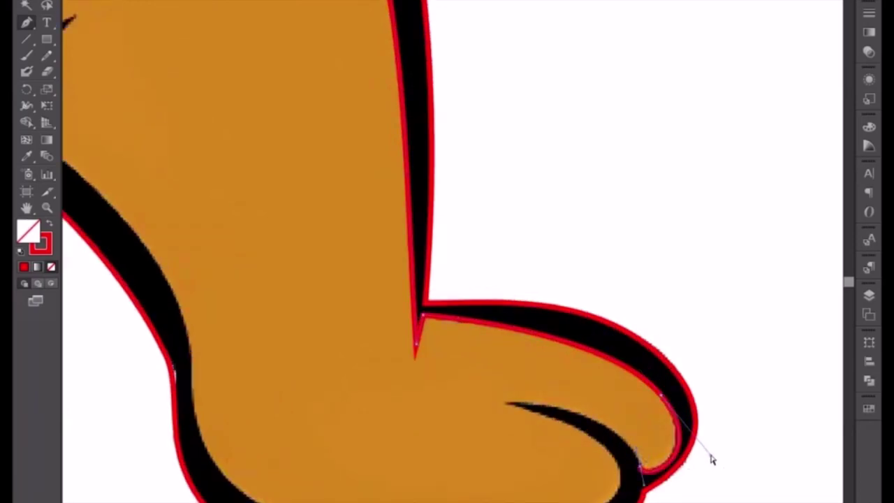
drag(705, 453, 705, 450)
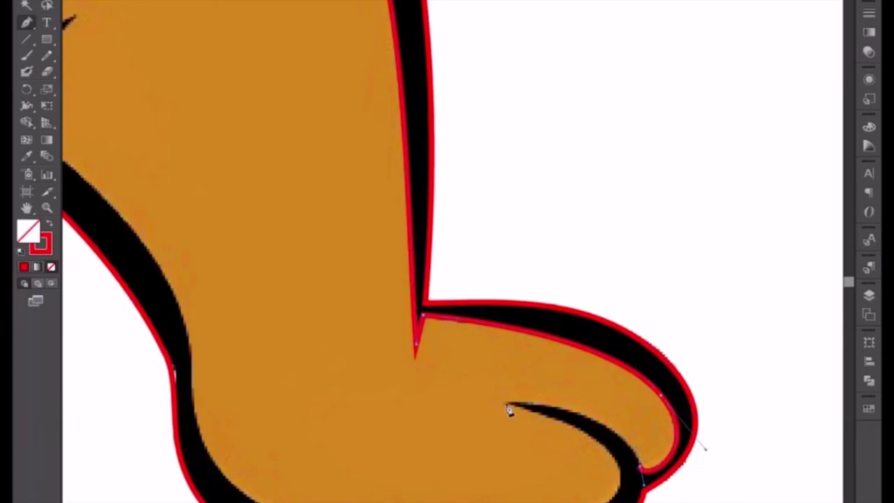
drag(509, 411, 424, 413)
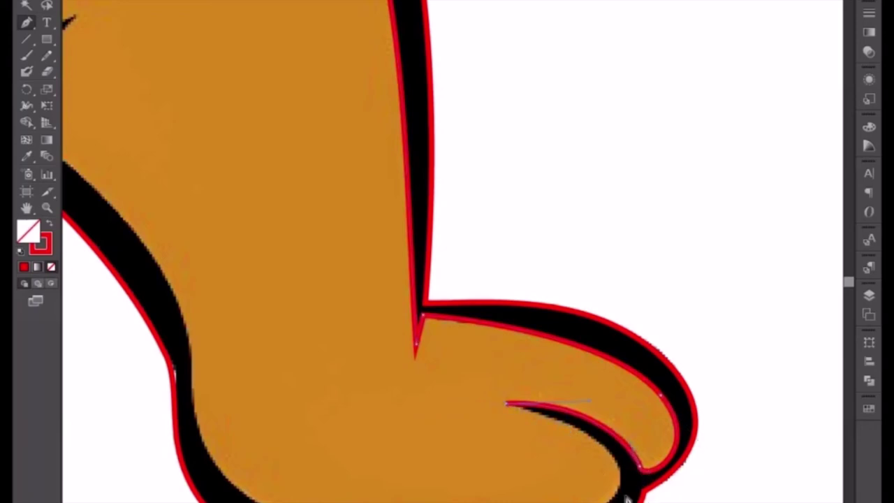
scroll(627, 497, down, 3)
drag(650, 410, 539, 433)
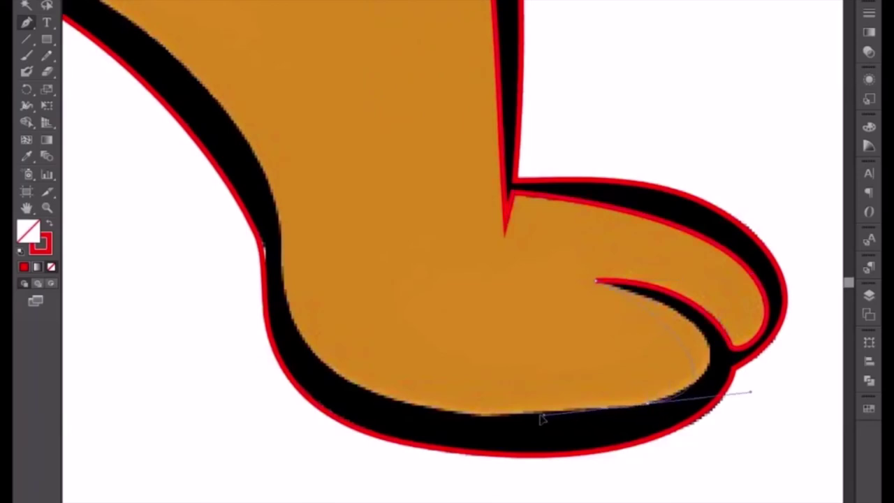
click(596, 280)
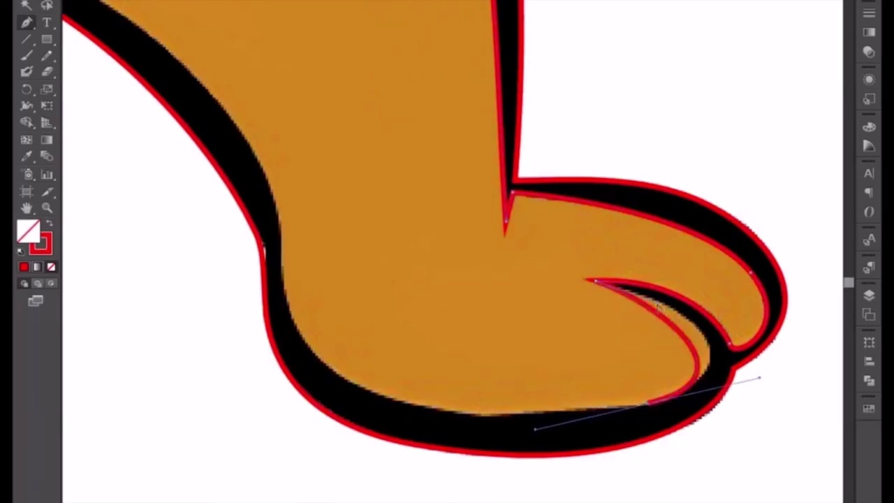
drag(658, 307, 708, 306)
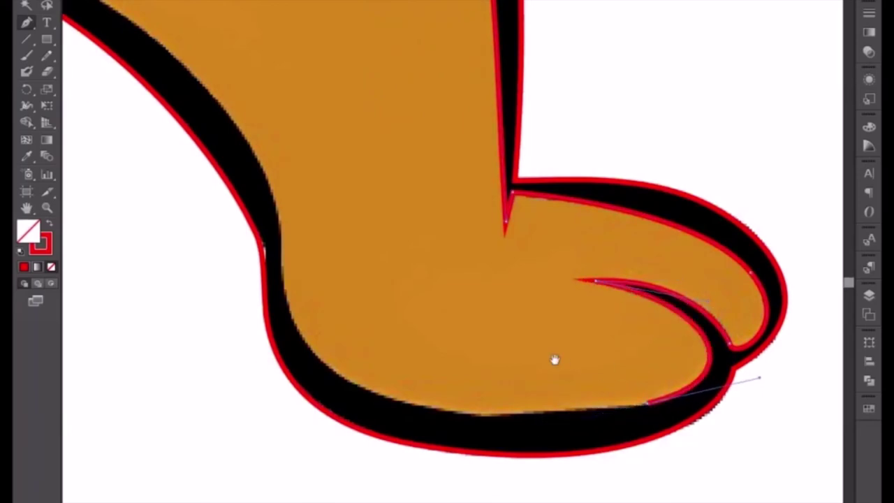
Outline the foot's sole and curve it up onto the heel edge.
drag(555, 360, 627, 365)
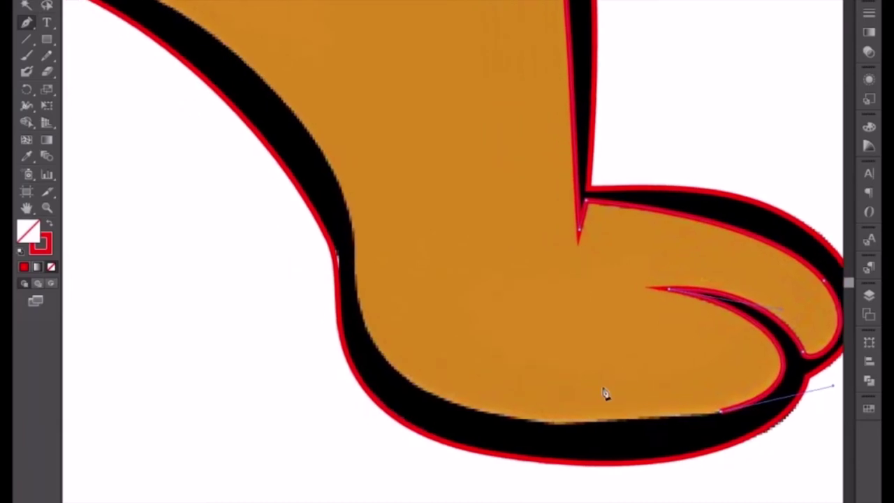
click(432, 407)
click(721, 413)
drag(722, 414, 725, 414)
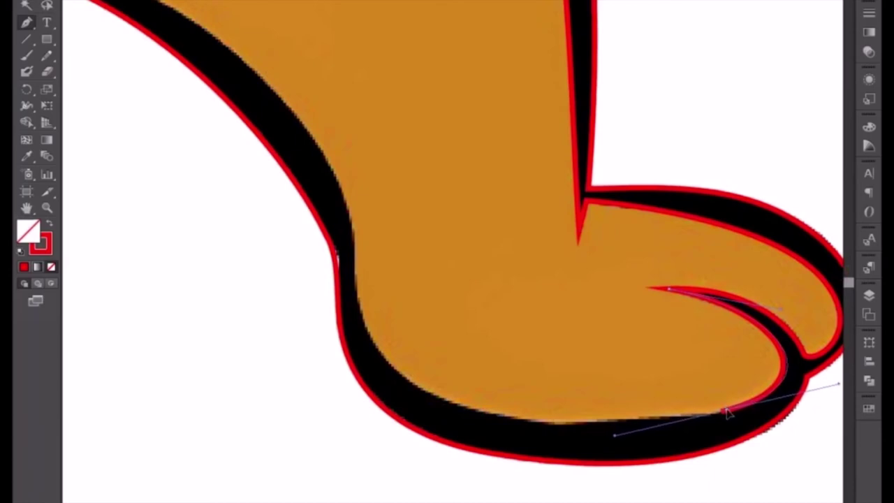
scroll(723, 416, left, 3)
scroll(692, 371, down, 1)
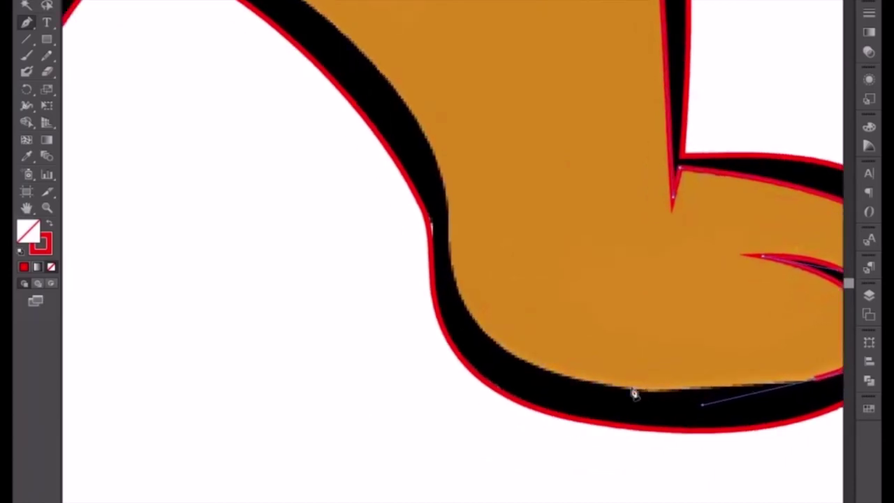
drag(472, 319, 426, 229)
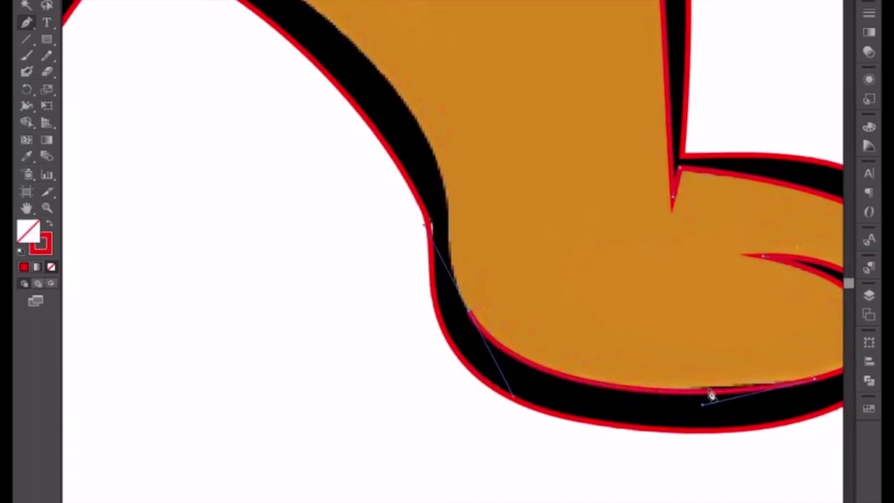
click(730, 398)
drag(728, 398, 725, 386)
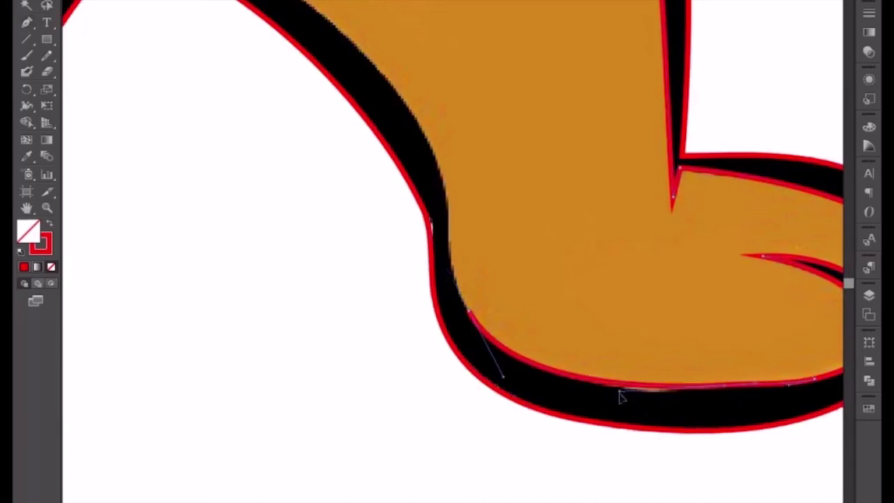
drag(529, 330, 404, 299)
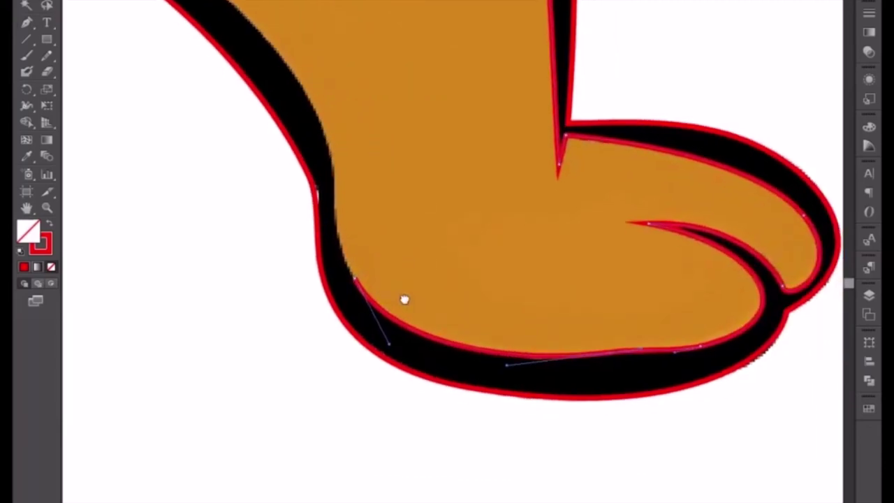
scroll(559, 391, up, 2)
scroll(485, 352, up, 2)
scroll(489, 392, up, 2)
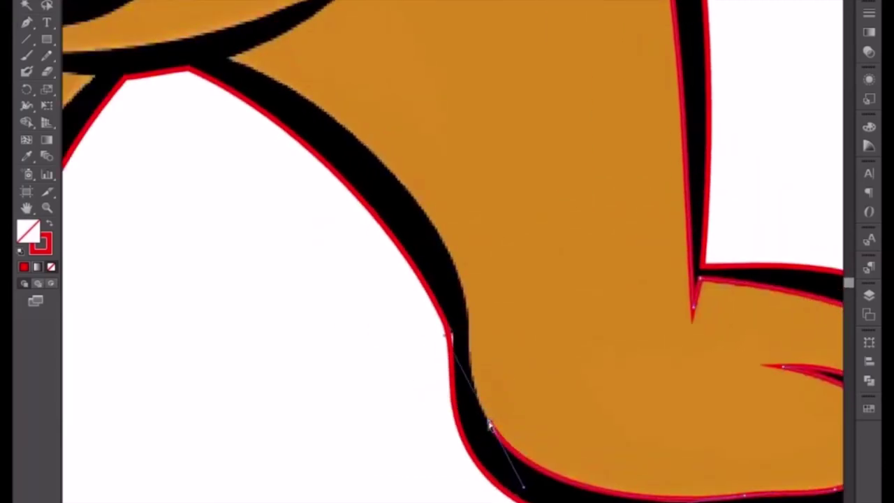
Draw a red path down the heel's upper edge and bend it onto the black outline.
click(26, 22)
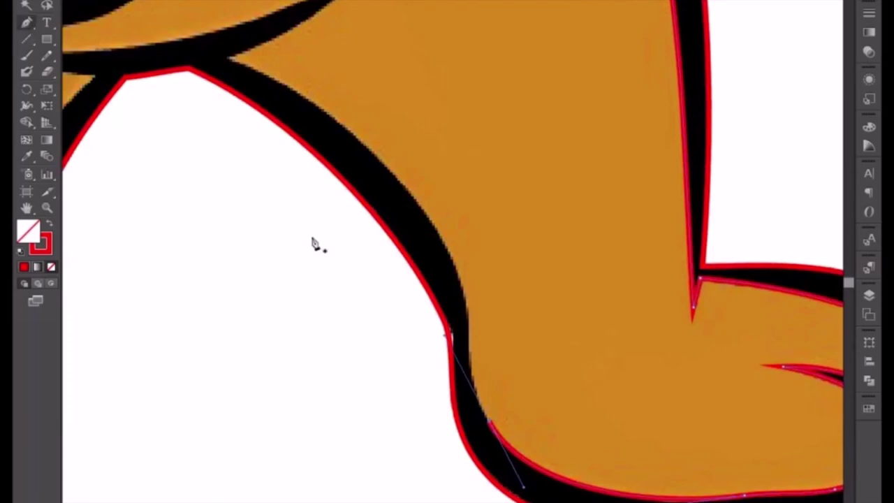
click(371, 154)
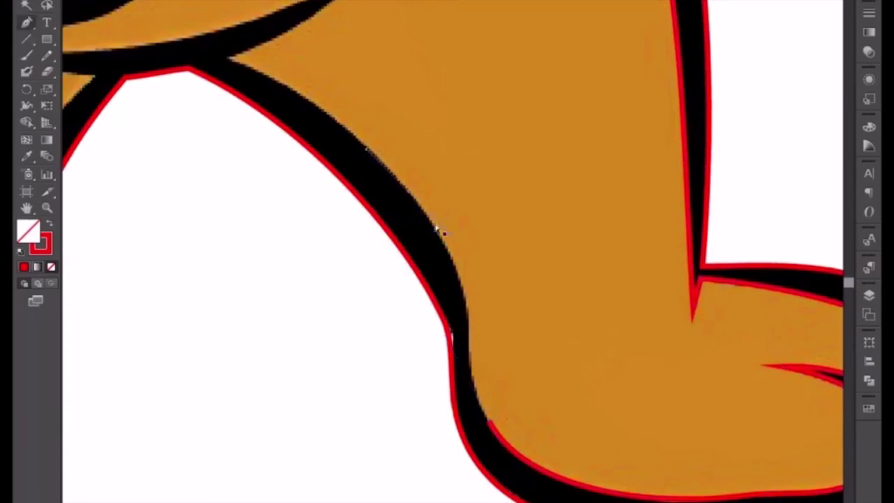
click(439, 232)
drag(492, 427, 525, 484)
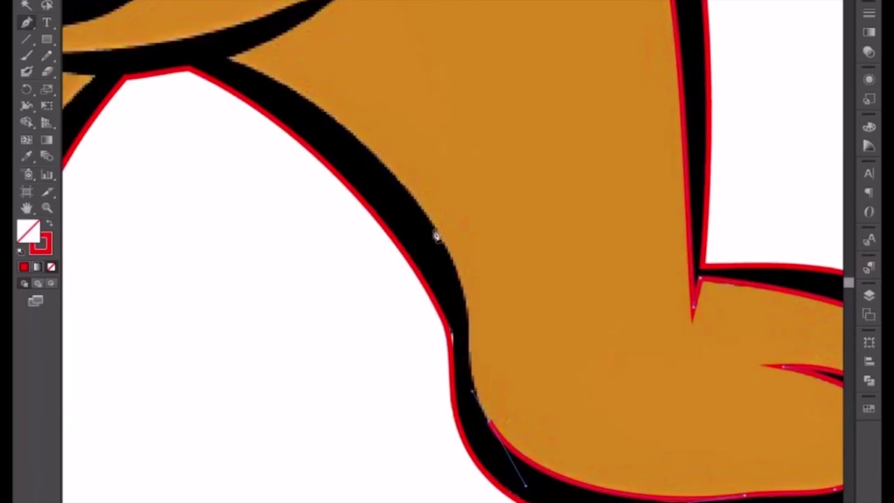
ctrl+click(422, 215)
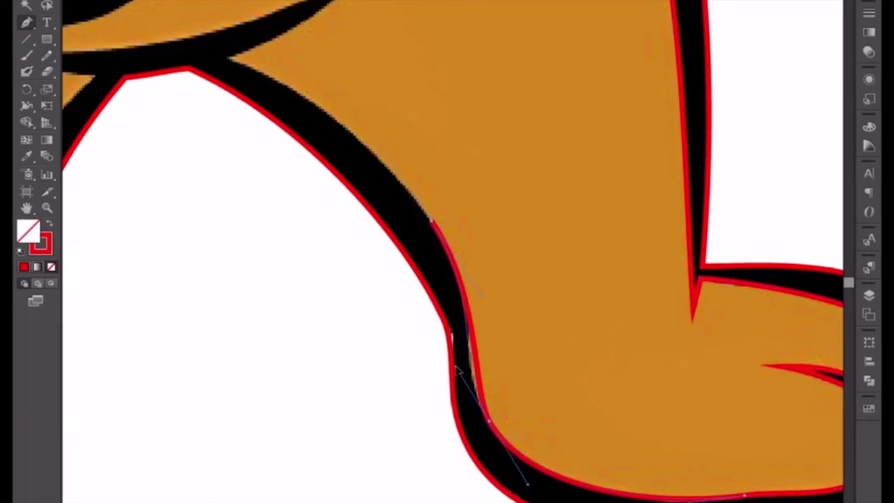
drag(473, 396, 457, 370)
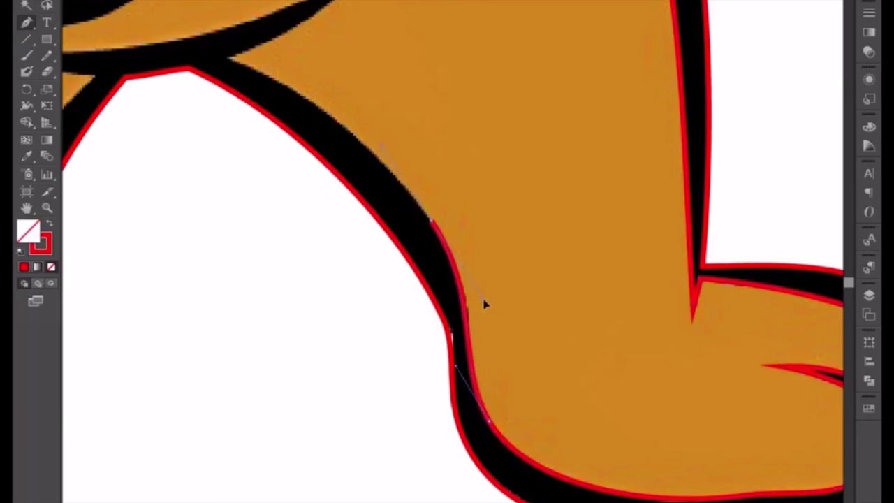
Trace the tapered crease between the legs with curved anchors out to both pointed tips.
scroll(503, 321, up, 3)
scroll(503, 256, left, 3)
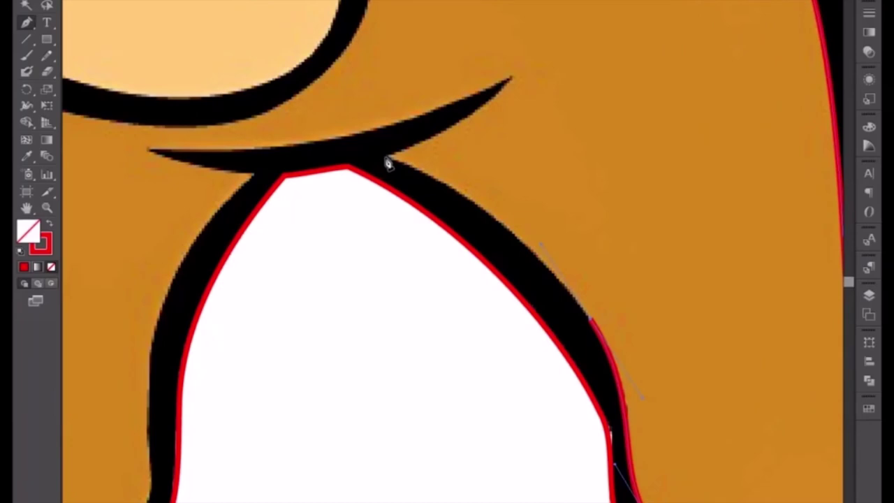
drag(390, 162, 324, 136)
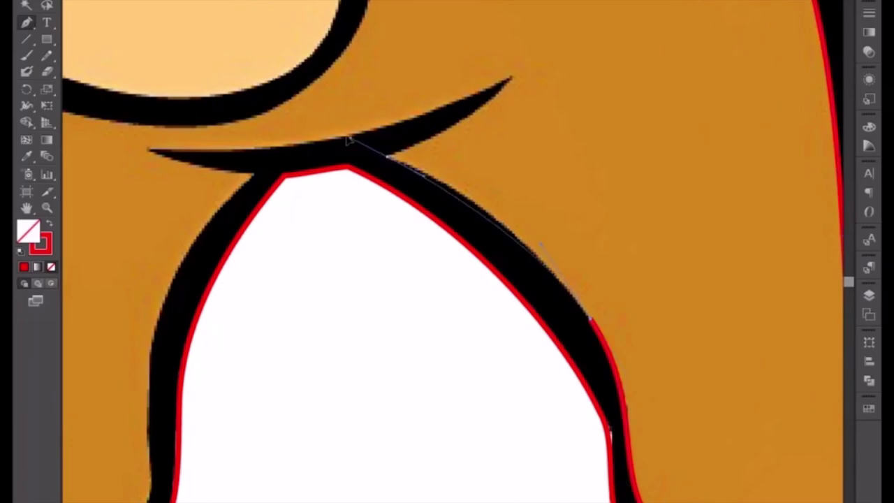
click(391, 163)
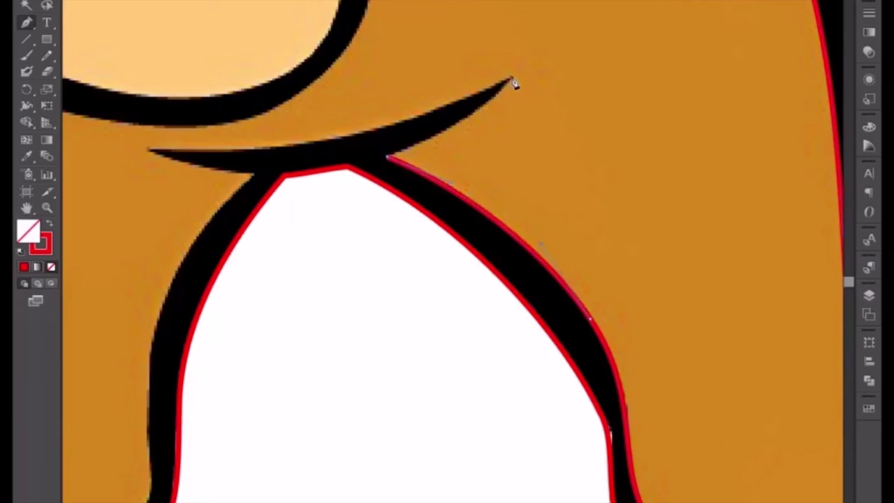
mouse_move(512, 80)
mouse_down()
mouse_move(531, 43)
mouse_move(549, 32)
mouse_up()
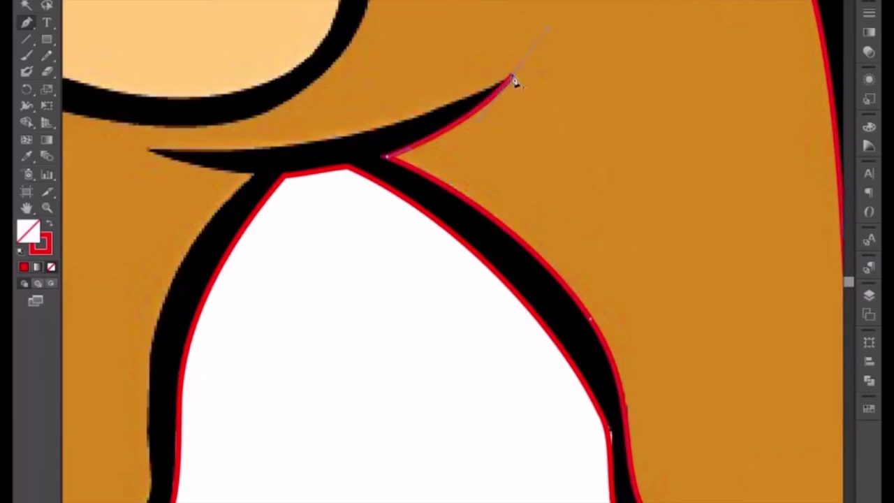
scroll(454, 116, left, 5)
scroll(455, 115, down, 1)
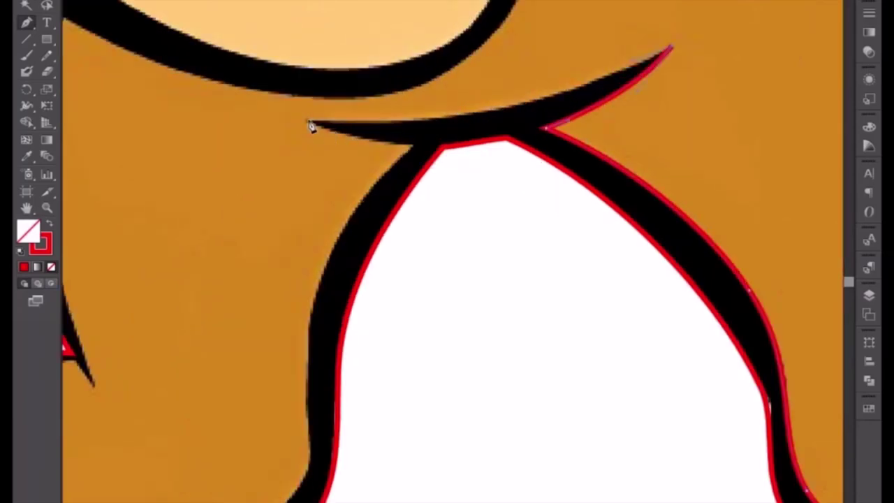
drag(312, 127, 81, 110)
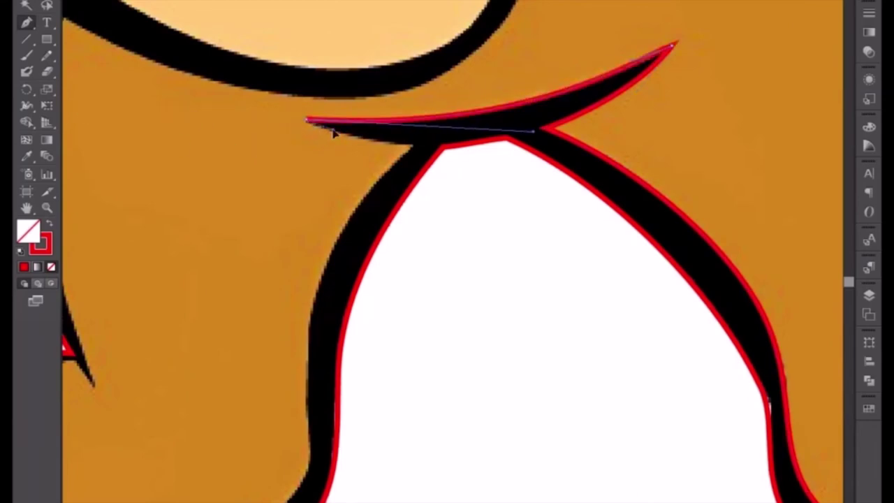
drag(413, 148, 411, 151)
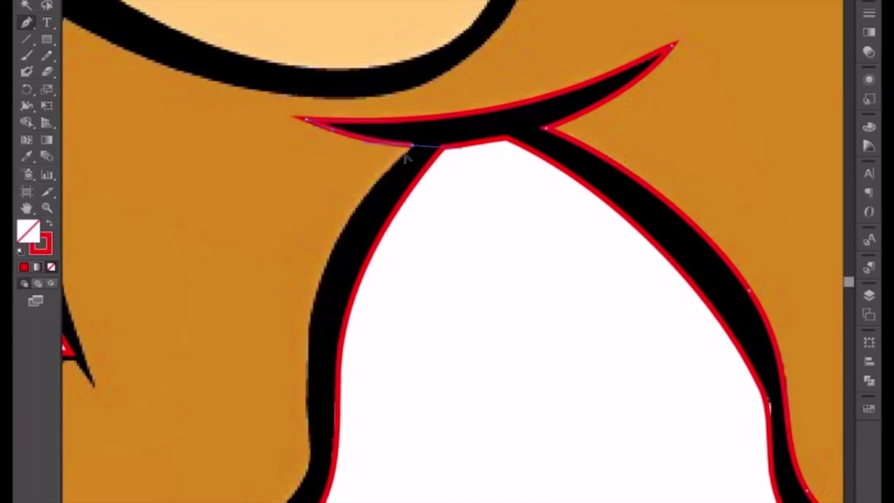
Trace the leg's inner edge and the foot's bottom curve, closing the foot path at its start.
scroll(343, 245, down, 5)
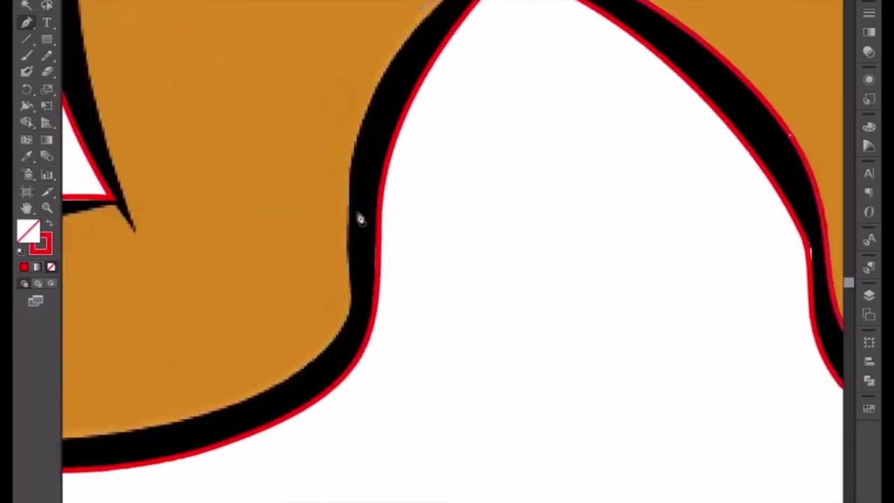
drag(351, 230, 352, 339)
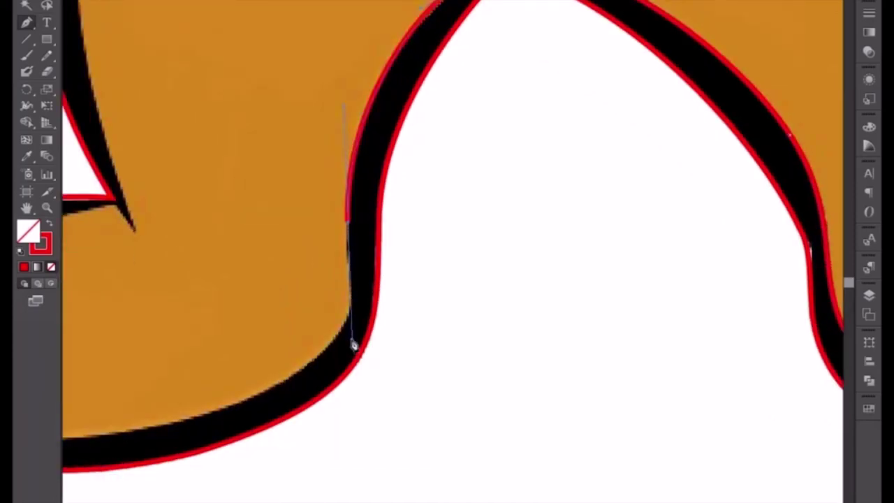
scroll(340, 243, down, 3)
scroll(403, 300, down, 3)
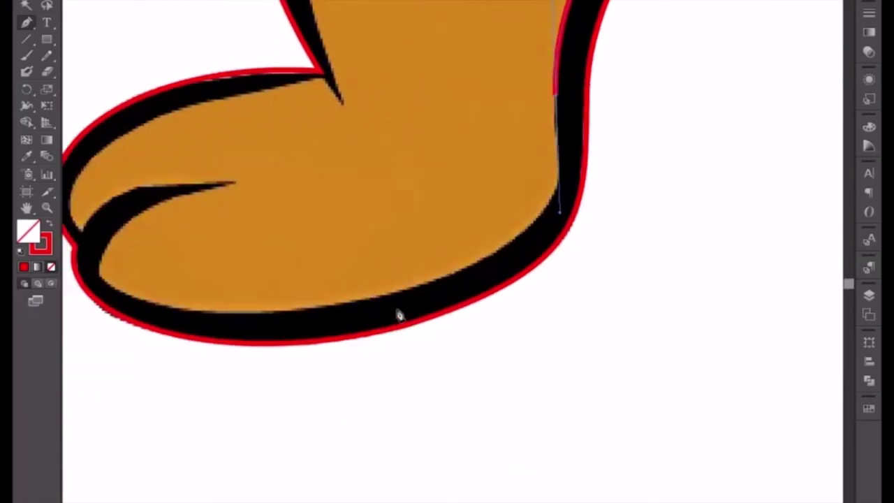
click(396, 293)
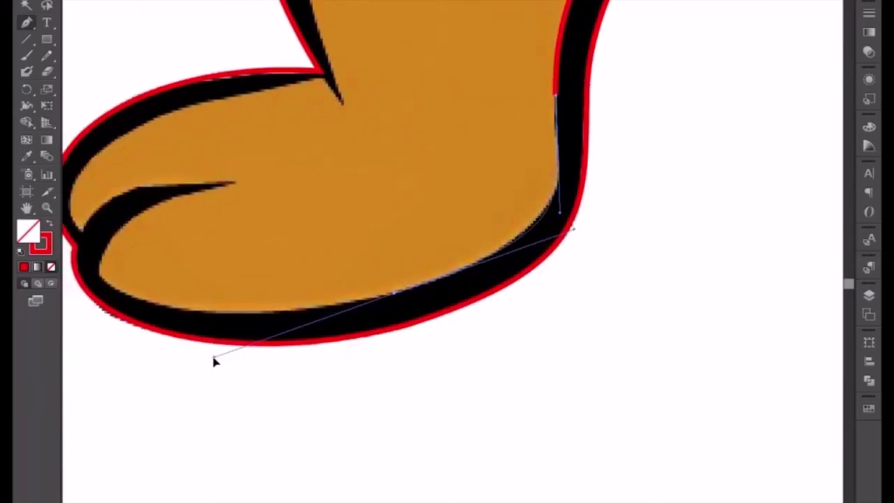
drag(235, 342, 226, 356)
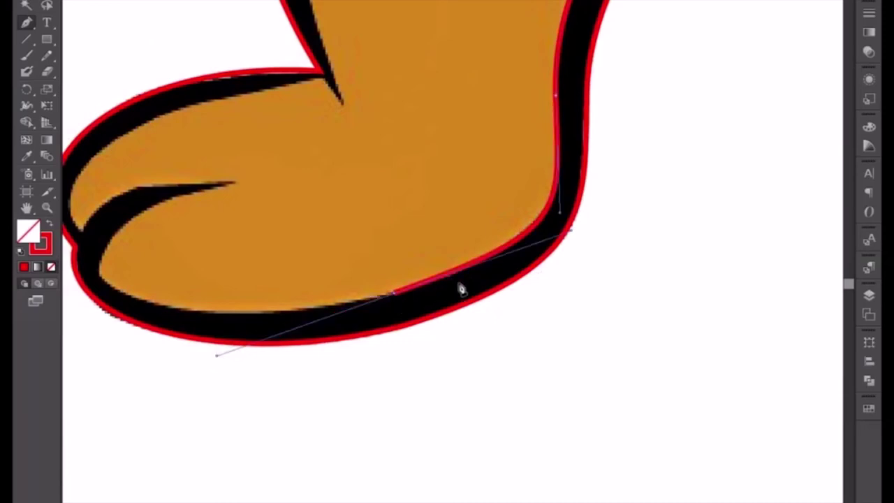
drag(318, 264, 527, 264)
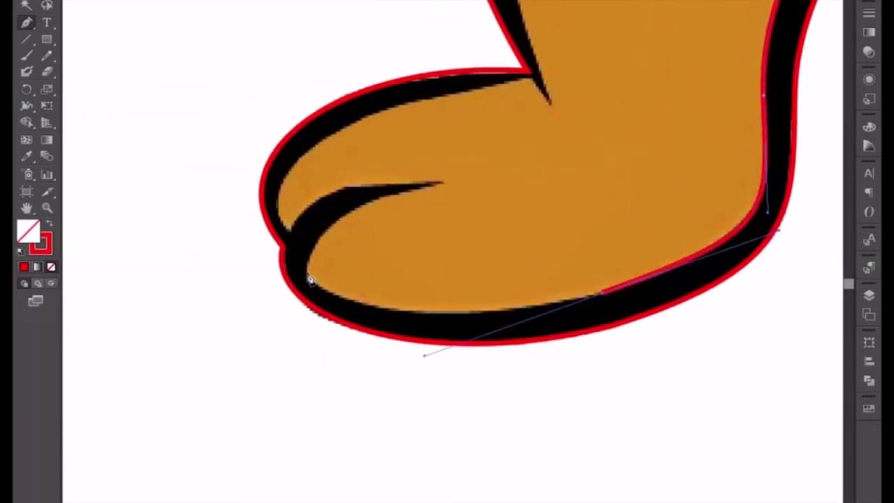
click(300, 260)
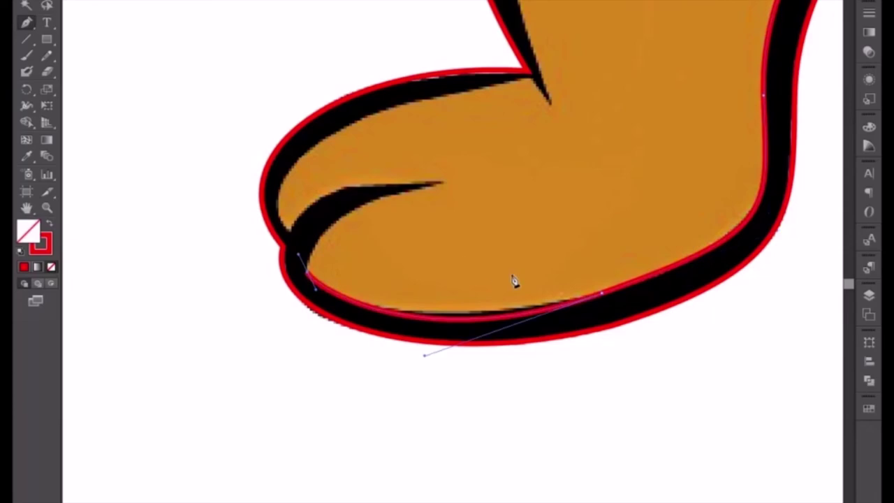
Resume the open leg path along the foot's bottom edge, undoing one misplaced segment.
ctrl+click(602, 280)
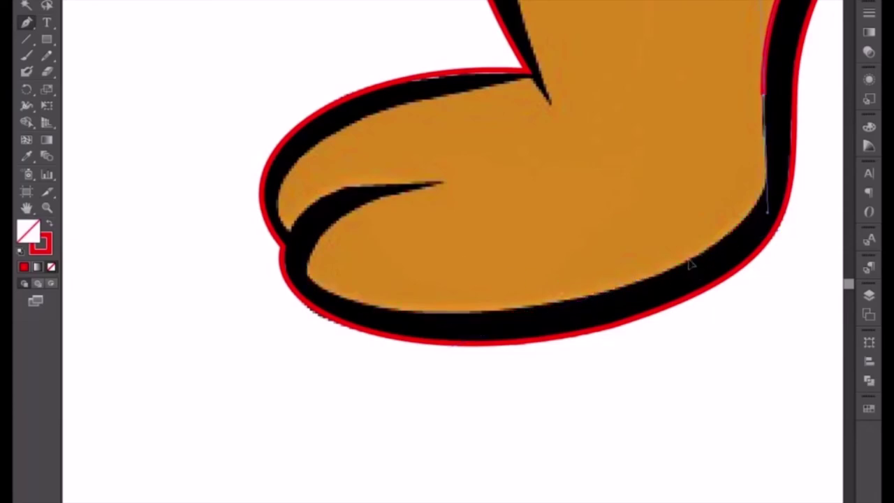
click(619, 297)
click(692, 259)
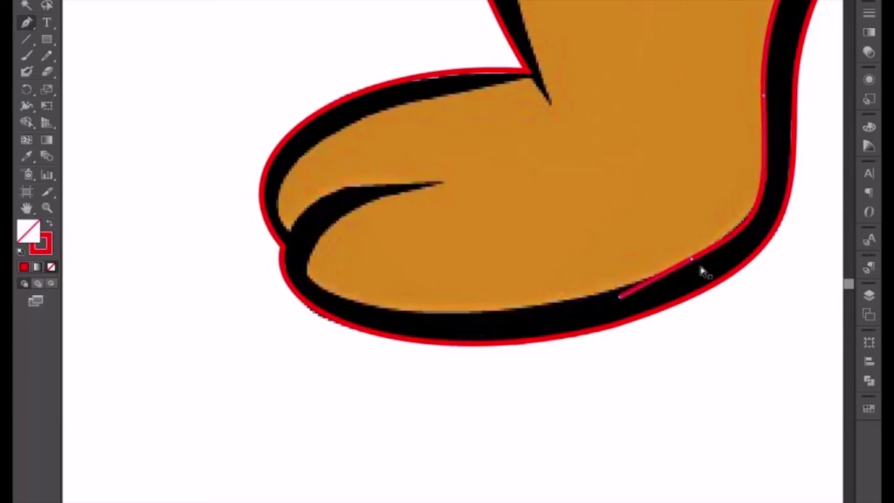
key(ctrl+z)
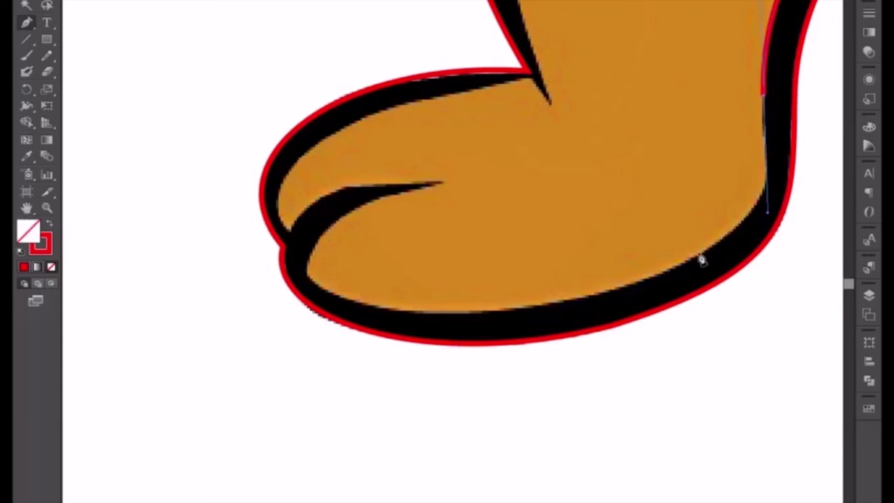
click(633, 298)
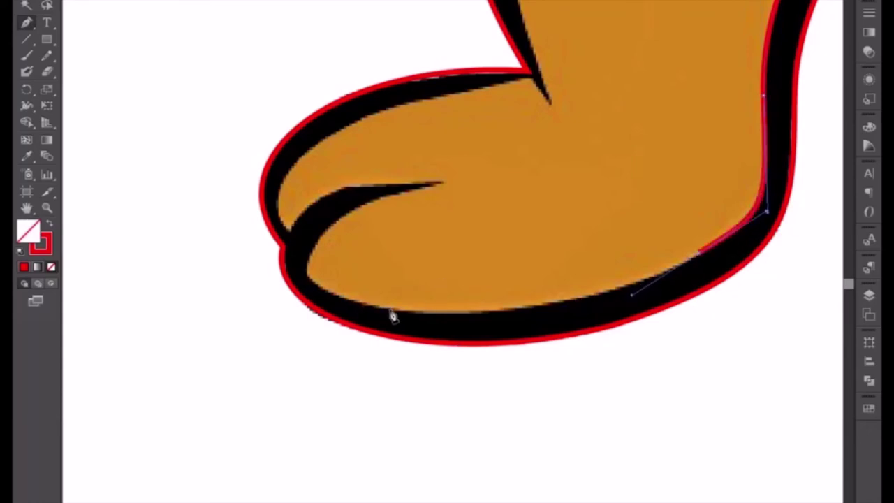
drag(389, 310, 307, 300)
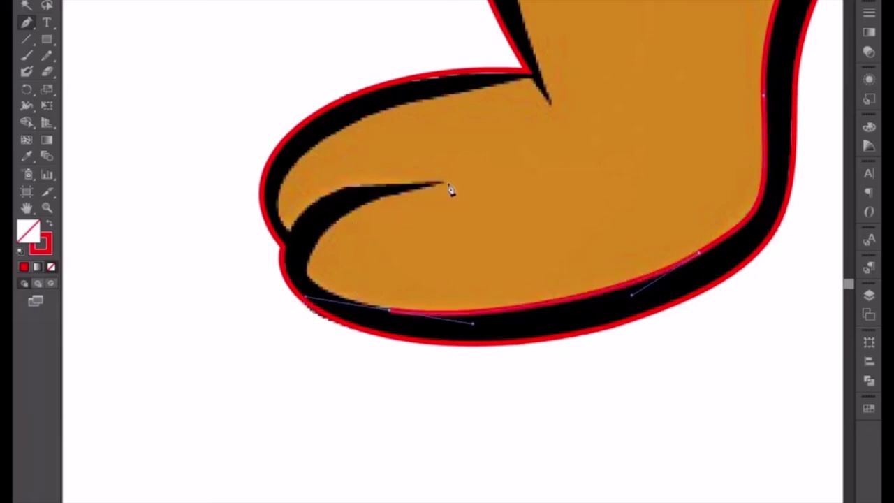
Anchor at the toe crease tip and curve the outline around the crease toward the toe.
drag(444, 184, 621, 160)
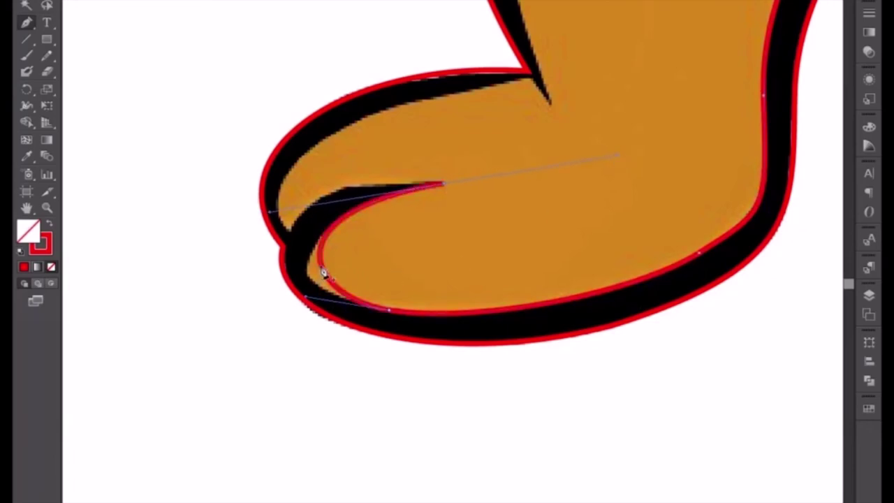
drag(307, 276, 316, 295)
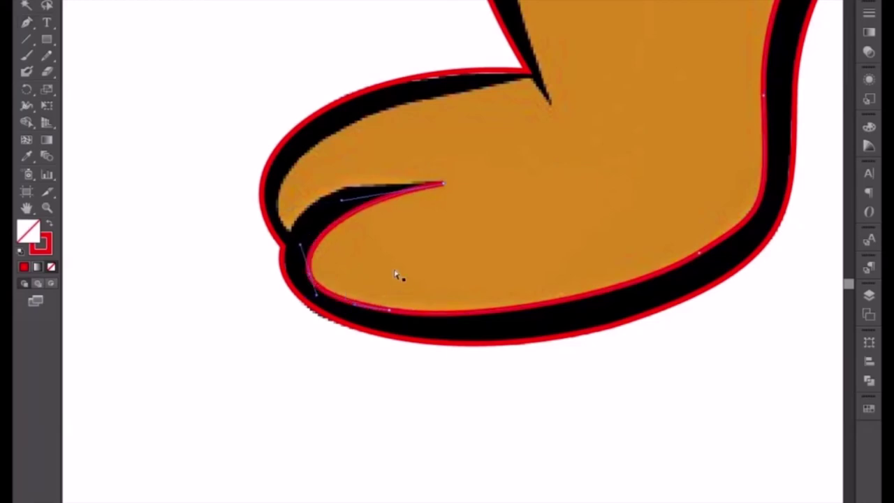
scroll(399, 273, up, 2)
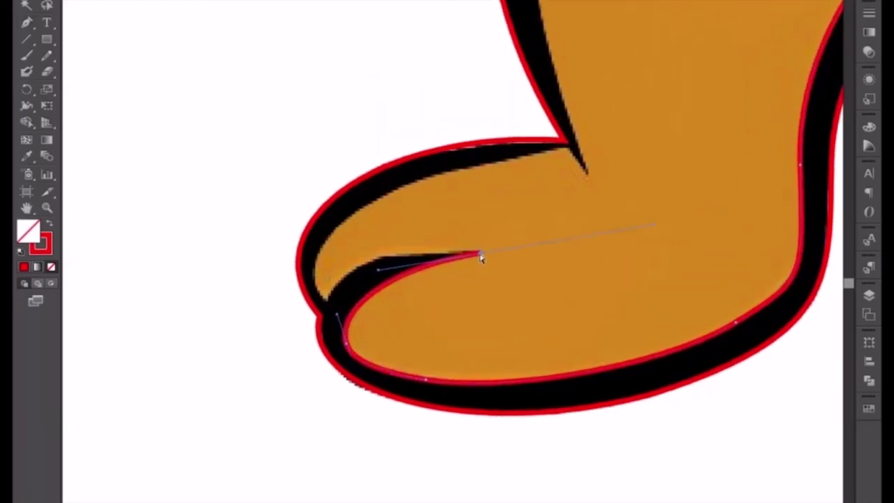
key(p)
alt+click(482, 260)
click(571, 275)
click(480, 255)
drag(326, 301, 294, 363)
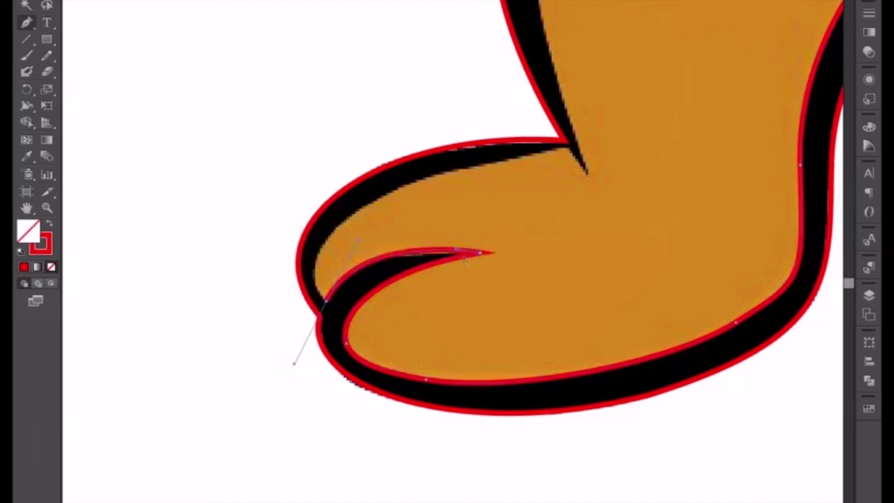
Dismiss the anchor-conversion error messages and shorten the inner crease's pointed tip.
alt+click(459, 251)
click(570, 276)
alt+click(455, 253)
click(584, 277)
alt+click(455, 252)
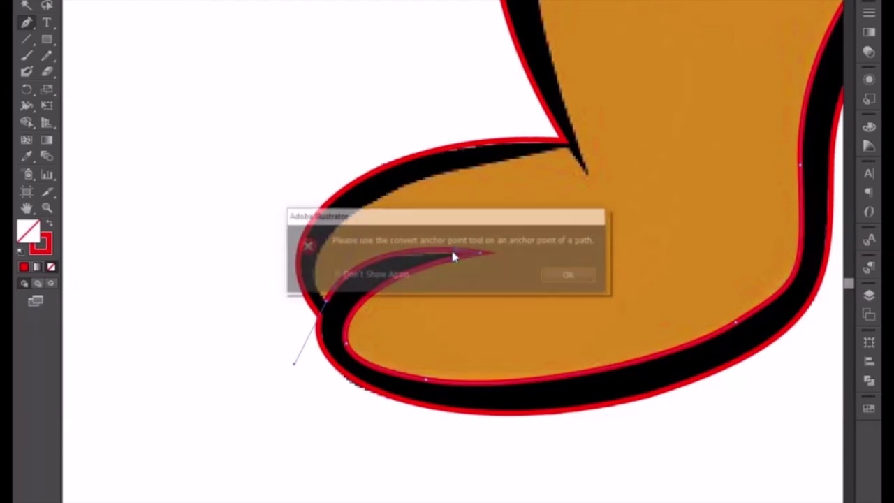
click(572, 276)
scroll(578, 283, up, 1)
scroll(566, 278, up, 1)
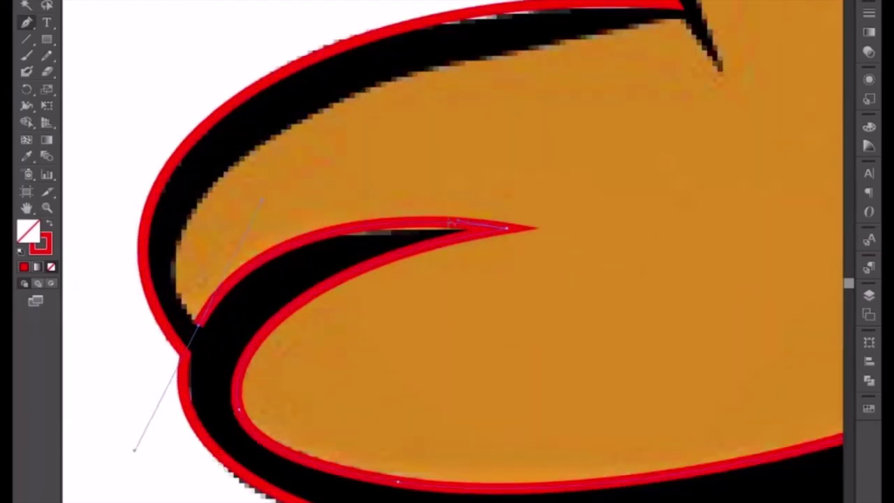
drag(459, 223, 507, 228)
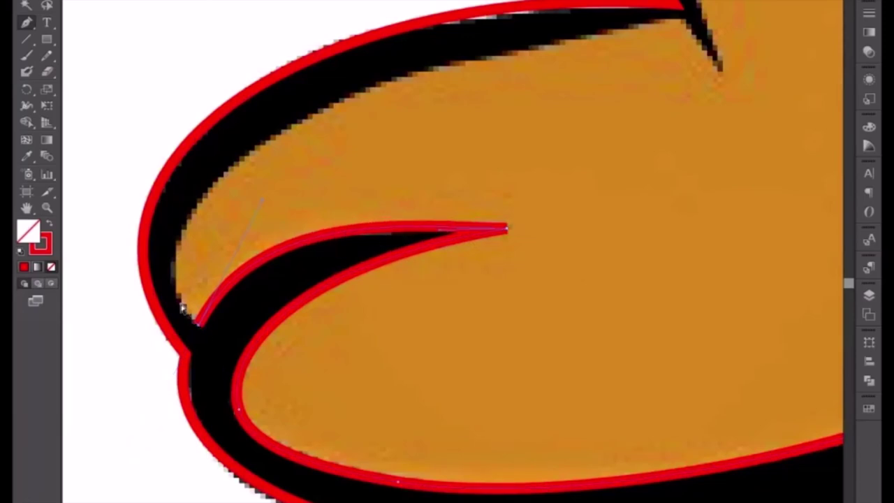
Join the crease tip to the lower anchor and fine-tune the toe's outer curve.
key(ctrl+minus)
scroll(535, 235, up, 2)
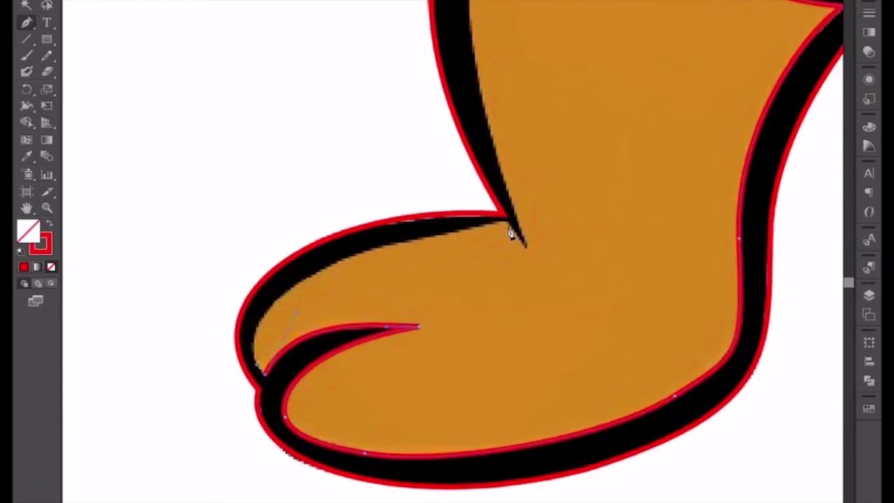
drag(510, 227, 583, 214)
click(265, 371)
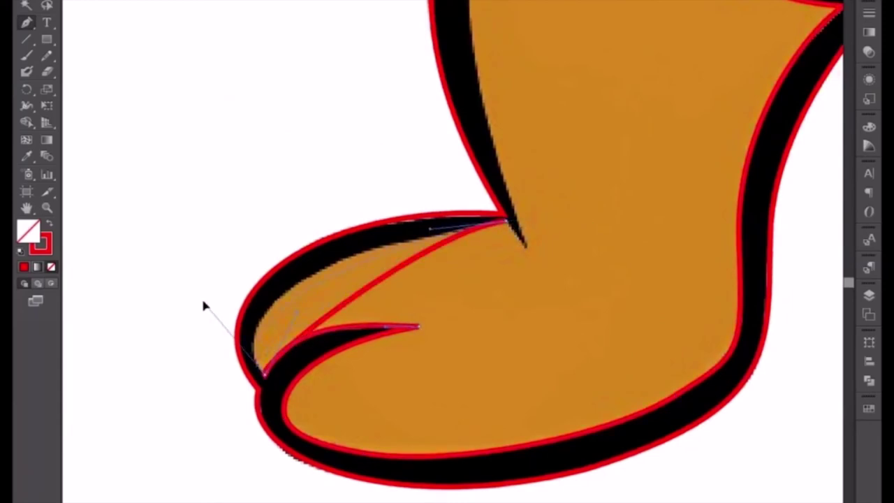
drag(200, 296, 199, 282)
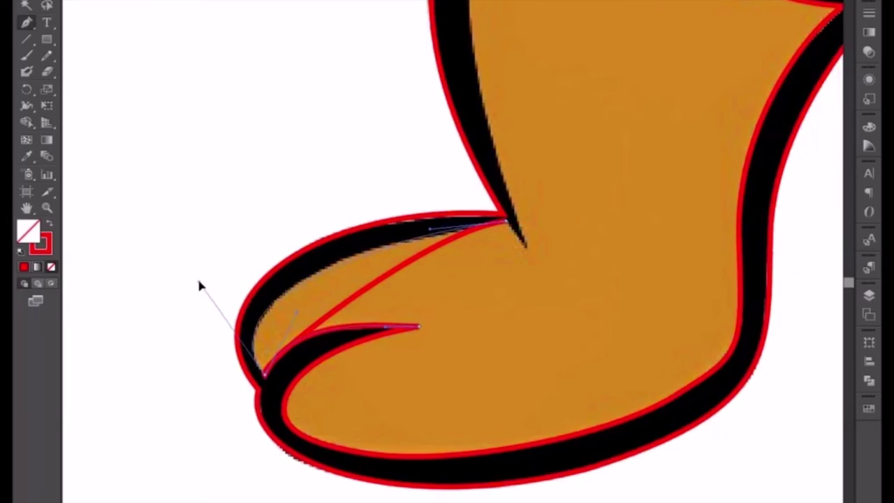
ctrl+click(403, 302)
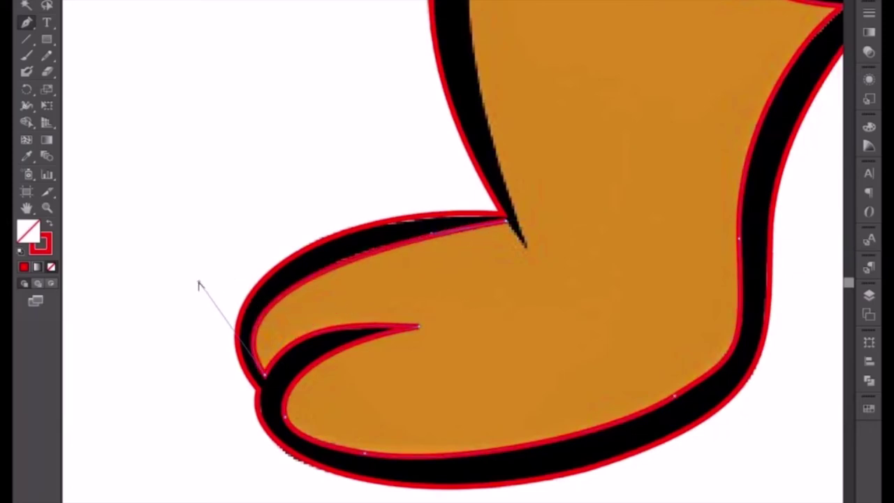
drag(202, 283, 202, 278)
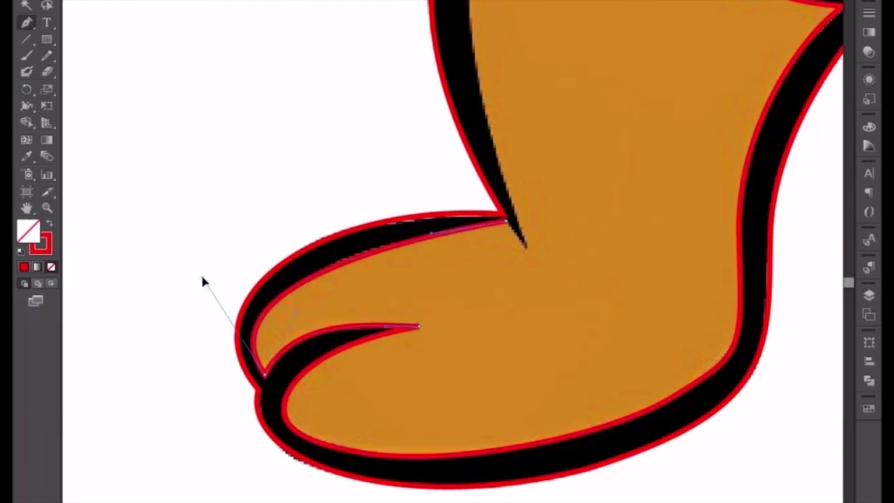
Connect the path to the ankle tip and add a corner anchor where leg meets body.
click(529, 253)
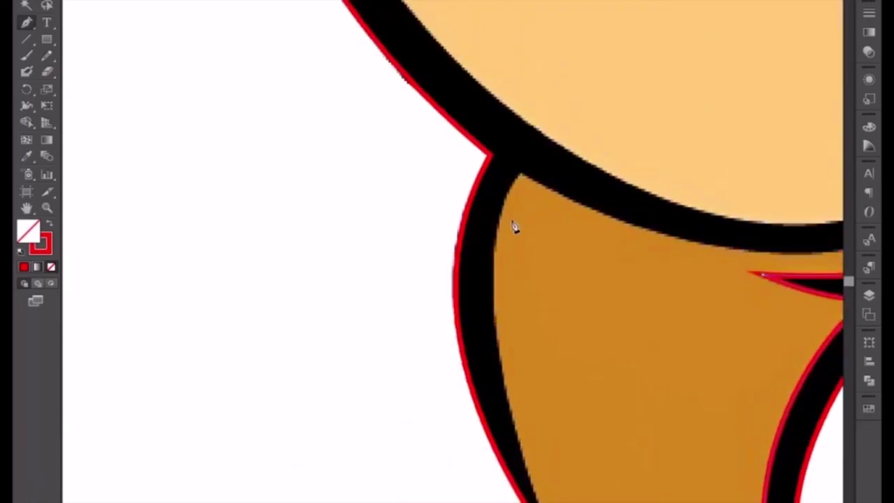
drag(522, 174, 591, 82)
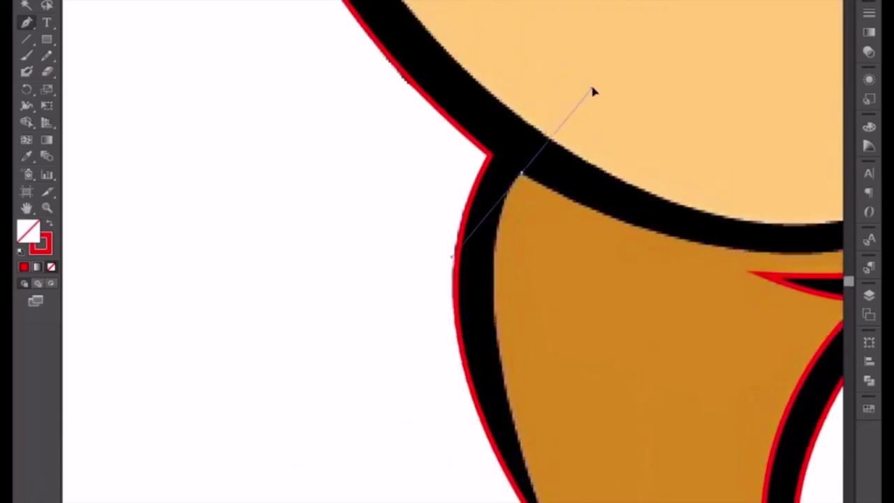
click(522, 174)
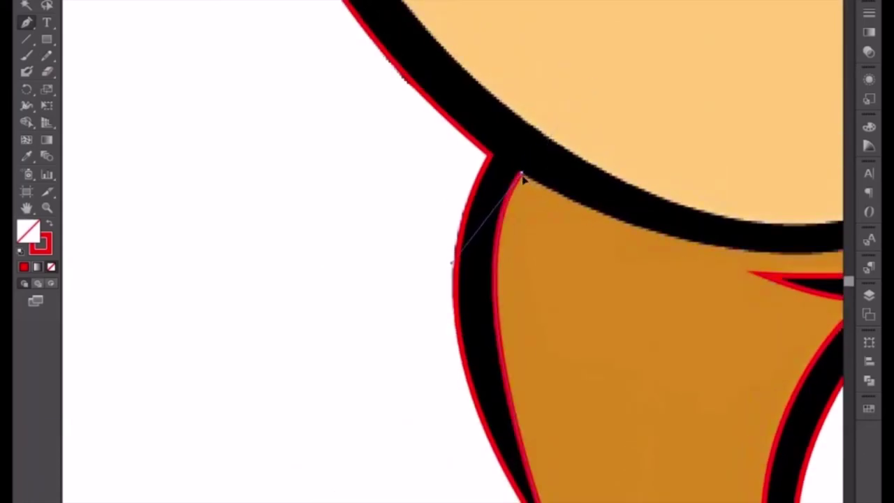
key(ctrl+minus)
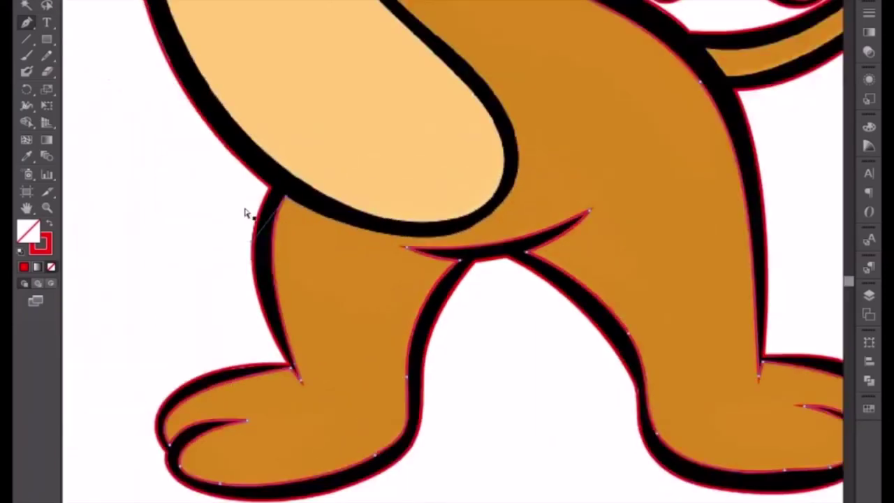
key(ctrl+minus)
drag(308, 201, 351, 350)
key(ctrl+plus)
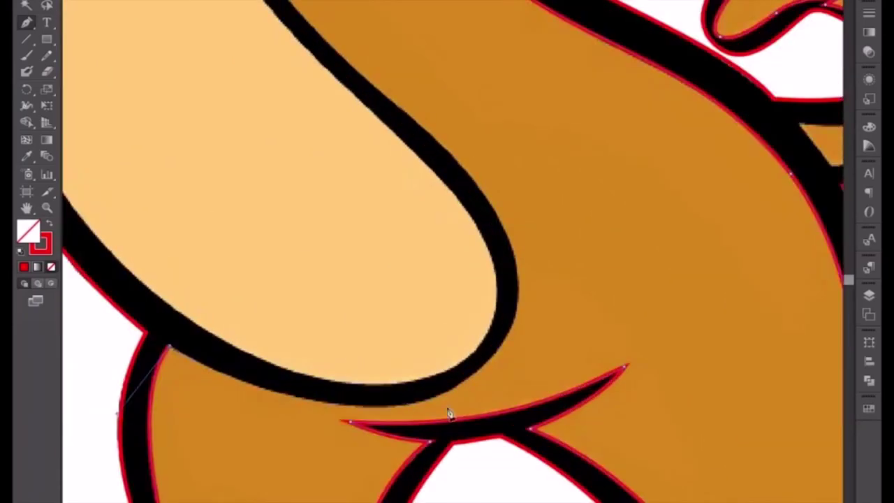
Curve the red path along the arm's lower outline, undoing one misplaced segment.
drag(492, 358, 585, 245)
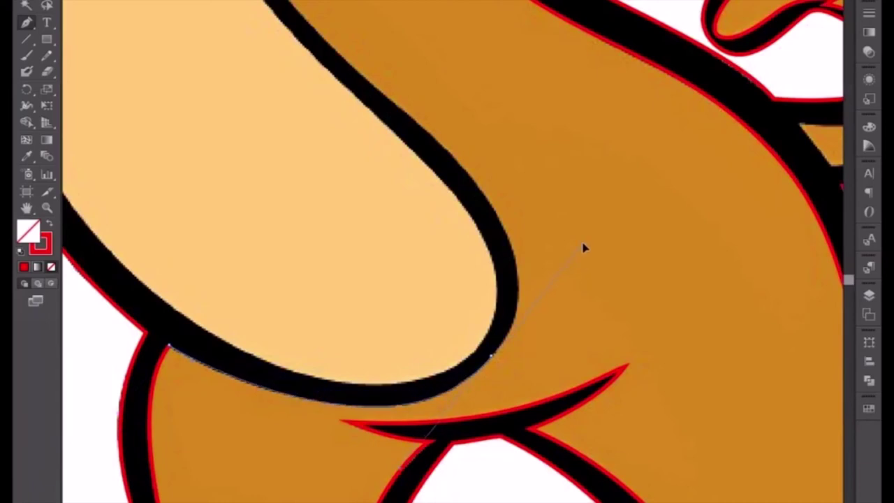
drag(459, 261, 461, 326)
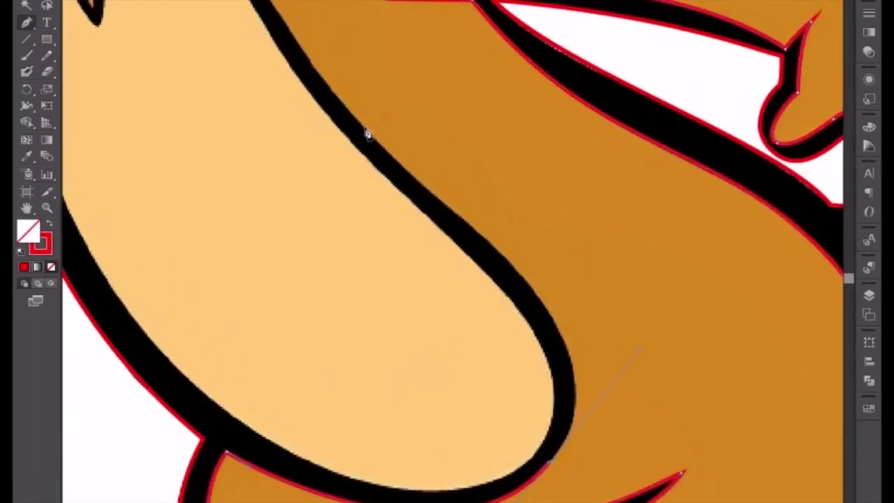
mouse_move(364, 128)
mouse_down()
mouse_move(268, 58)
mouse_move(274, 44)
mouse_up()
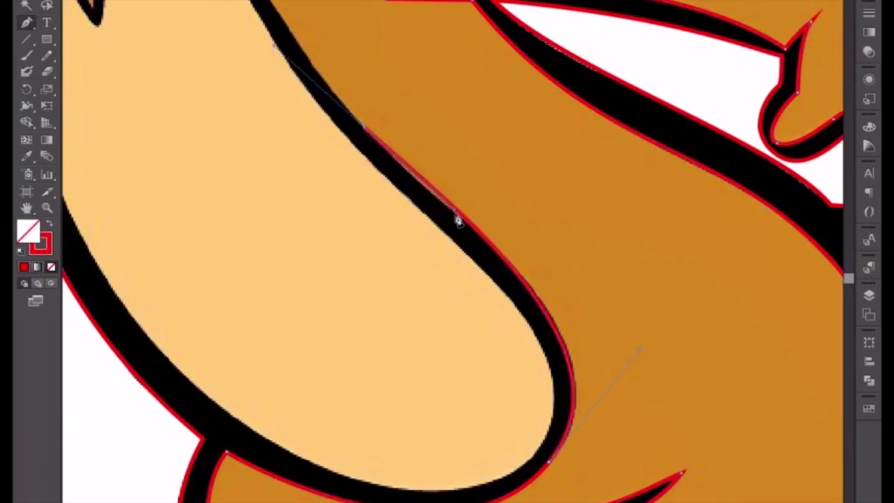
key(ctrl+z)
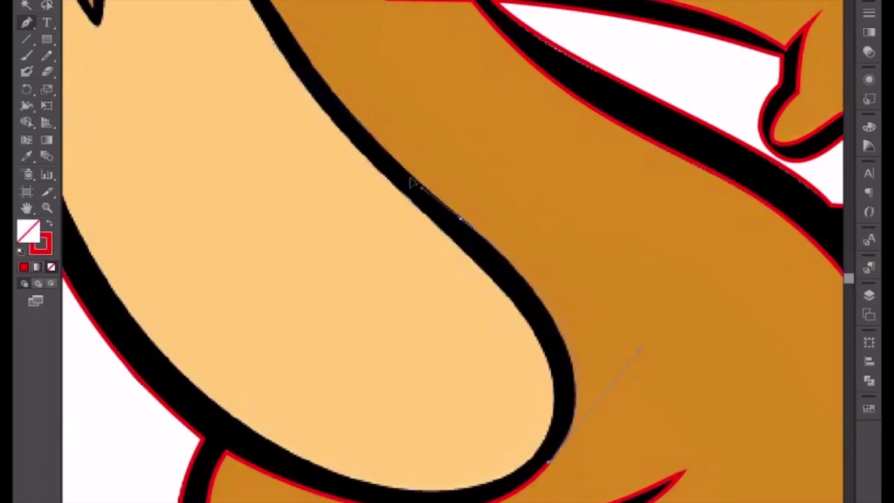
click(465, 221)
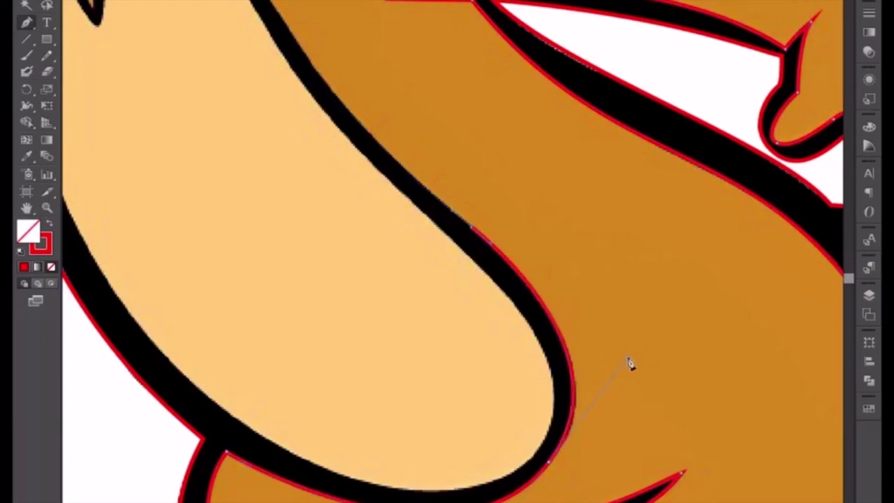
drag(625, 398, 627, 402)
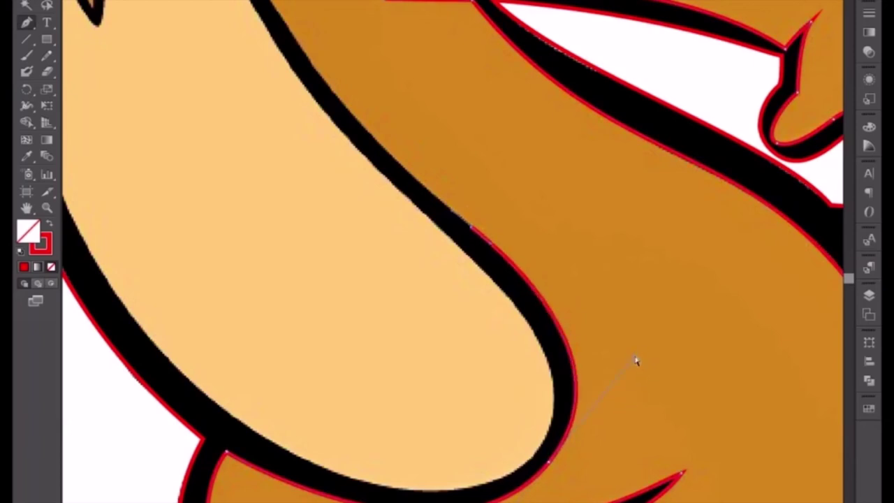
Try a curved path on the belly outline, undo the stray segment, and deselect.
scroll(463, 461, up, 3)
scroll(419, 391, up, 2)
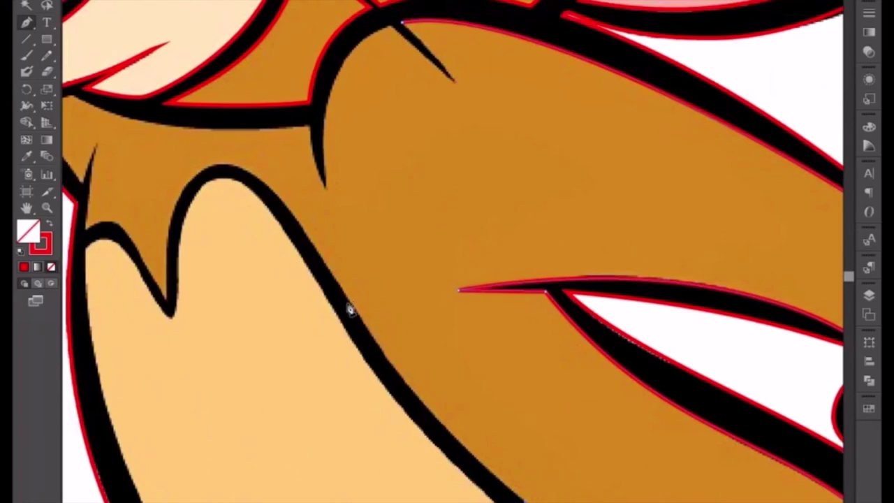
drag(336, 281, 283, 180)
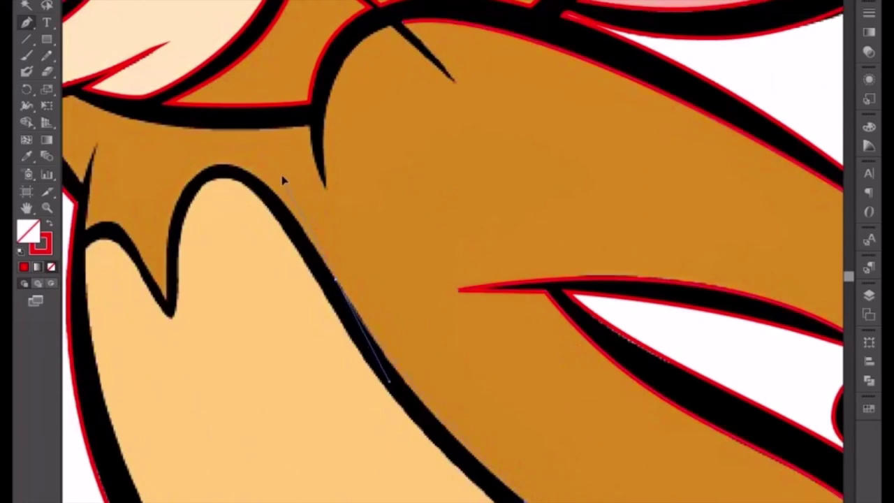
drag(283, 180, 268, 172)
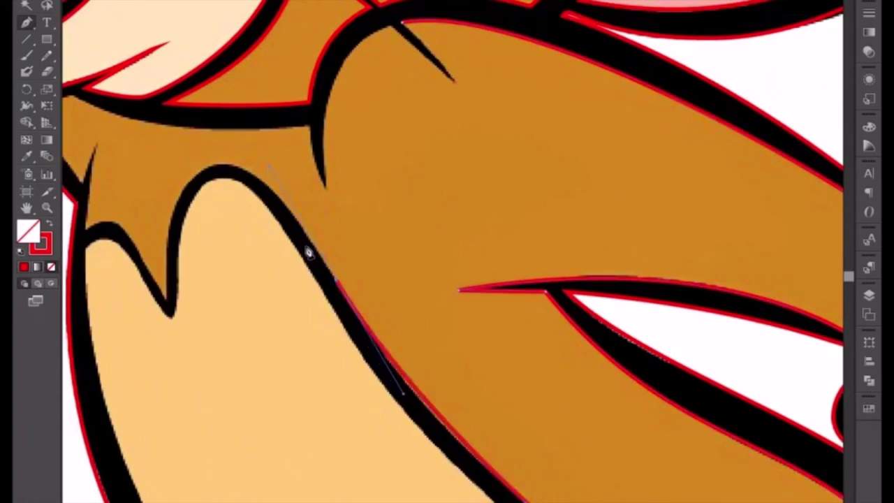
key(ctrl+z)
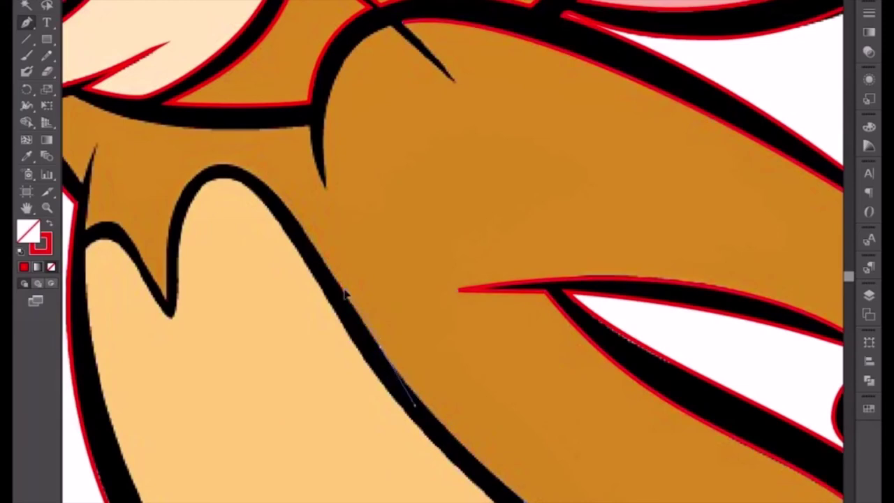
drag(350, 312, 524, 395)
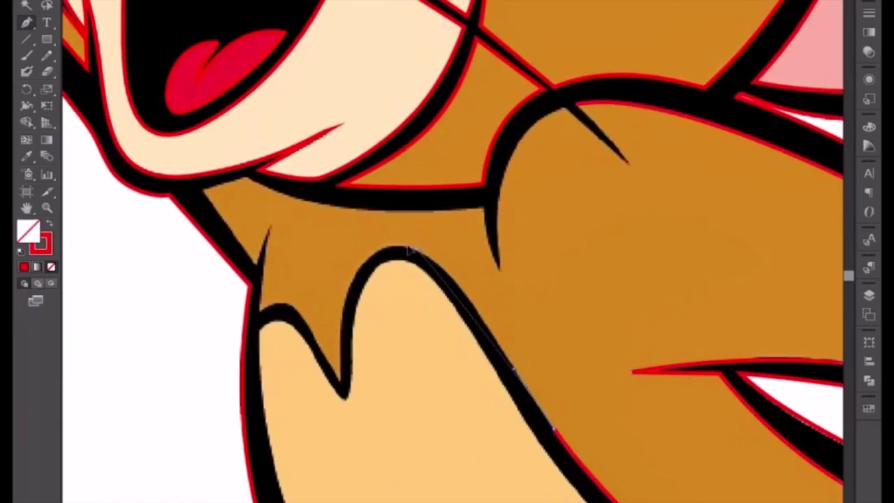
ctrl+click(377, 236)
Outline the fur tuft with sharp corner anchors, close it, and start the neck-edge path.
ctrl+click(373, 233)
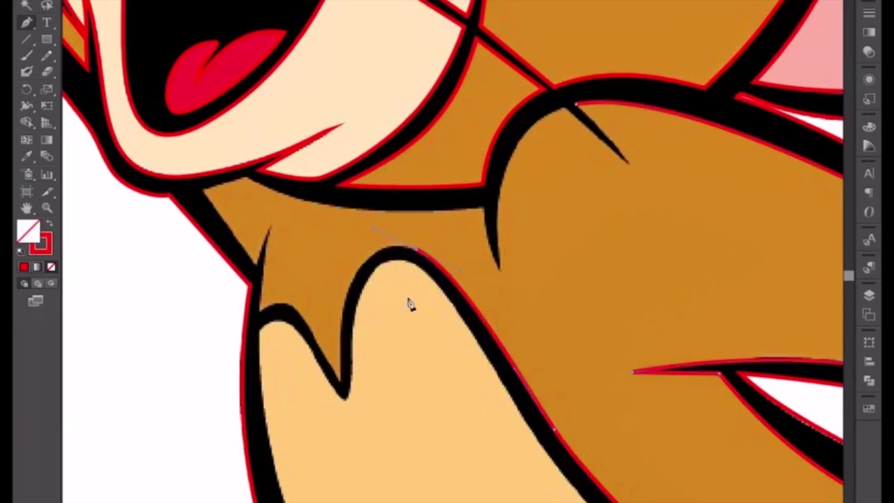
drag(342, 386, 350, 478)
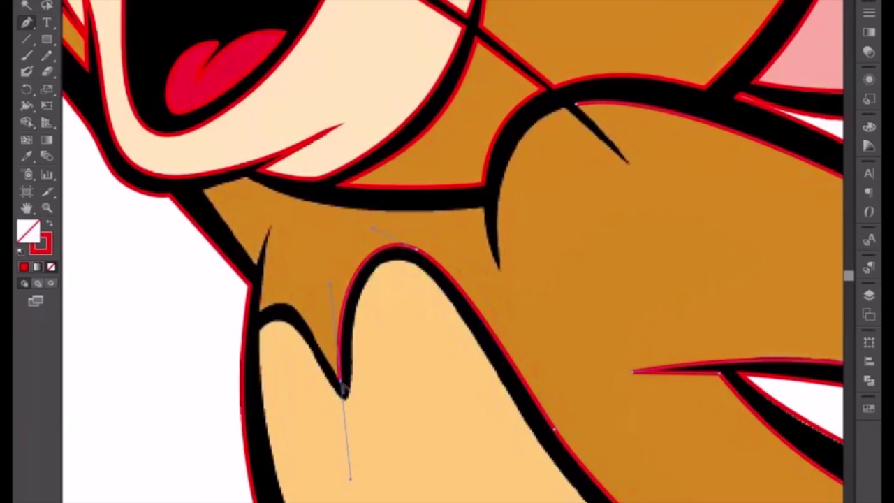
alt+click(342, 385)
mouse_move(263, 319)
mouse_down()
mouse_move(213, 347)
mouse_move(221, 343)
mouse_up()
click(320, 351)
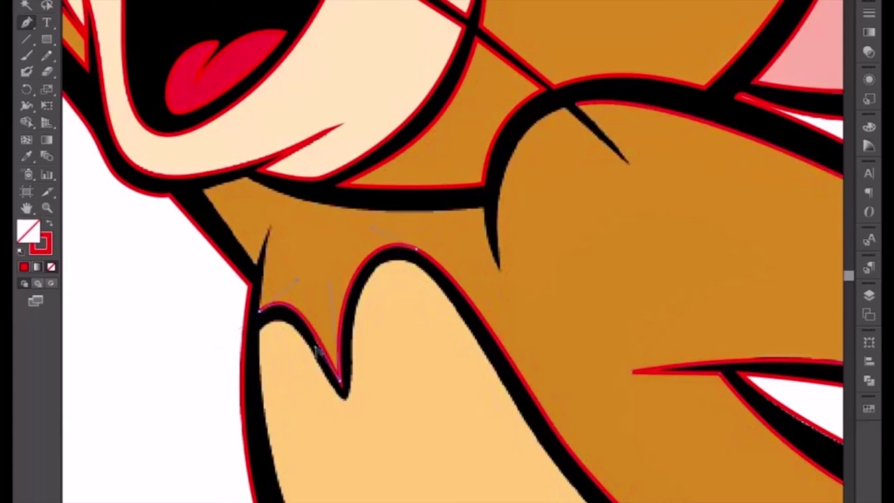
key(ctrl+shift+a)
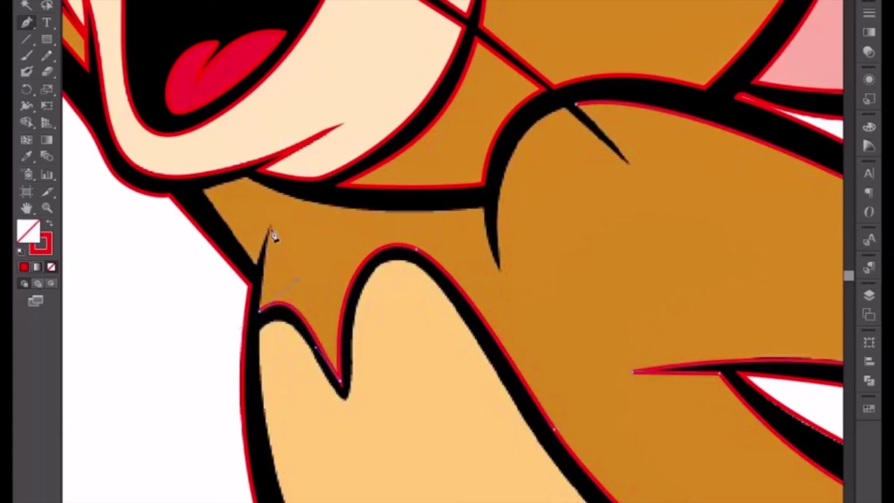
click(269, 232)
click(258, 274)
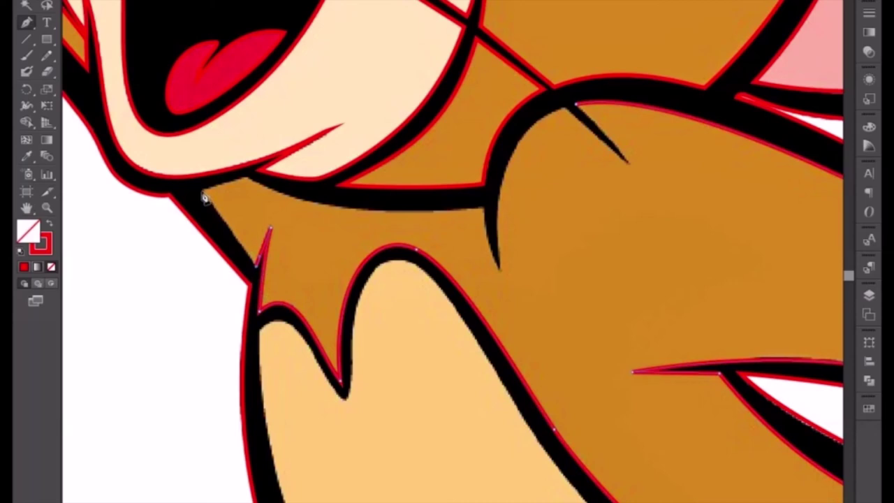
click(193, 180)
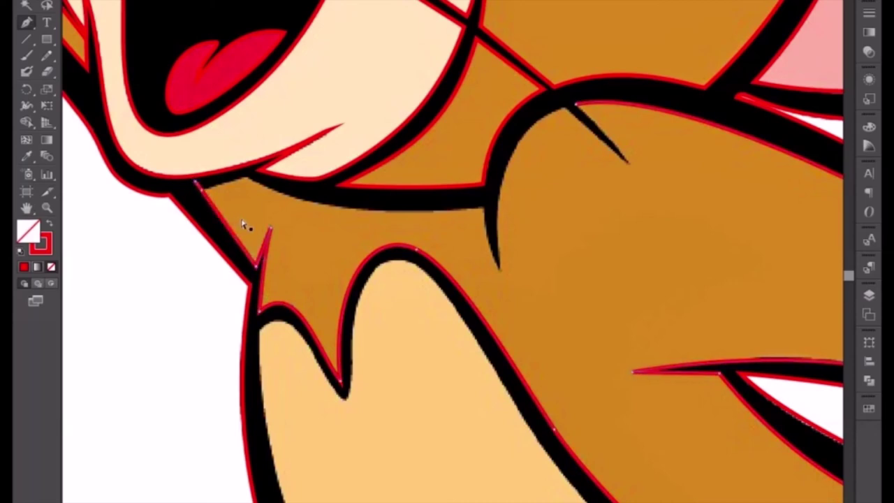
click(203, 197)
Trace the chest outline down the small black spike and back up with sharp corners.
scroll(275, 233, up, 3)
scroll(234, 349, up, 3)
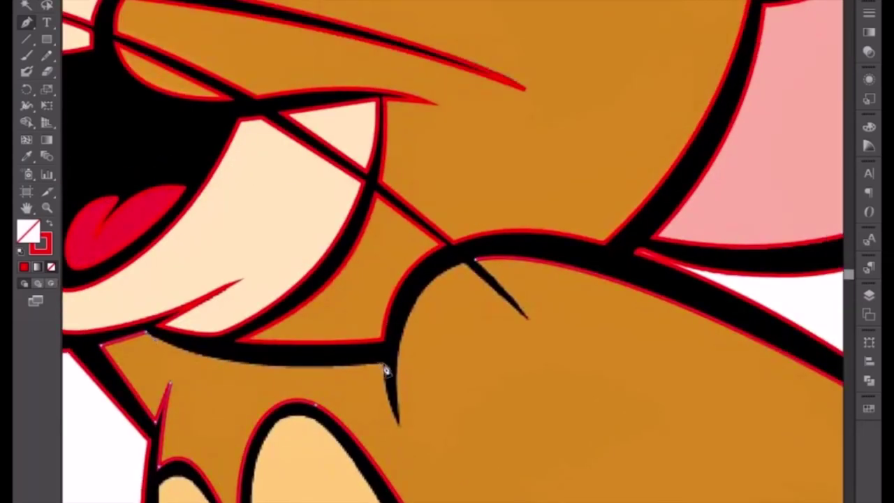
drag(383, 363, 542, 344)
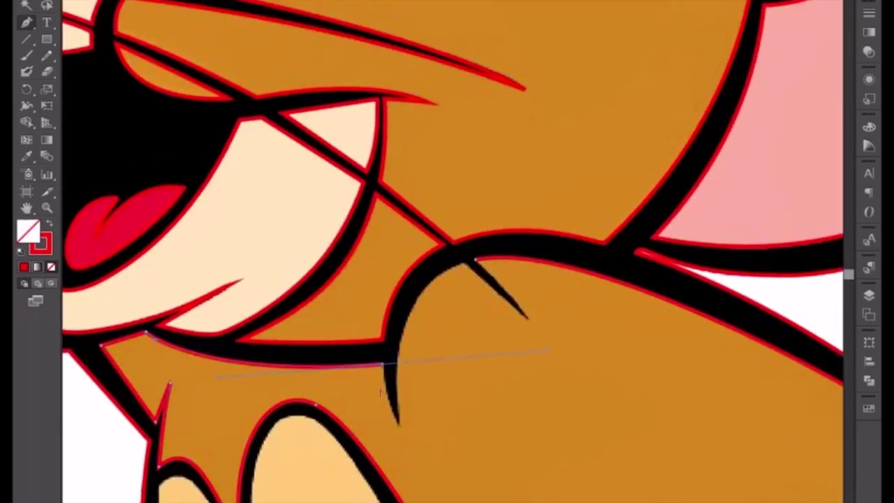
click(383, 364)
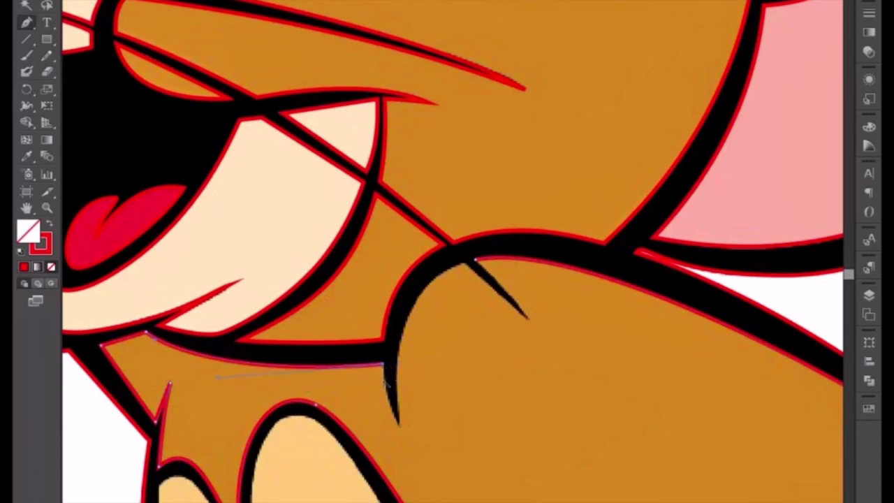
drag(398, 424, 411, 450)
click(397, 424)
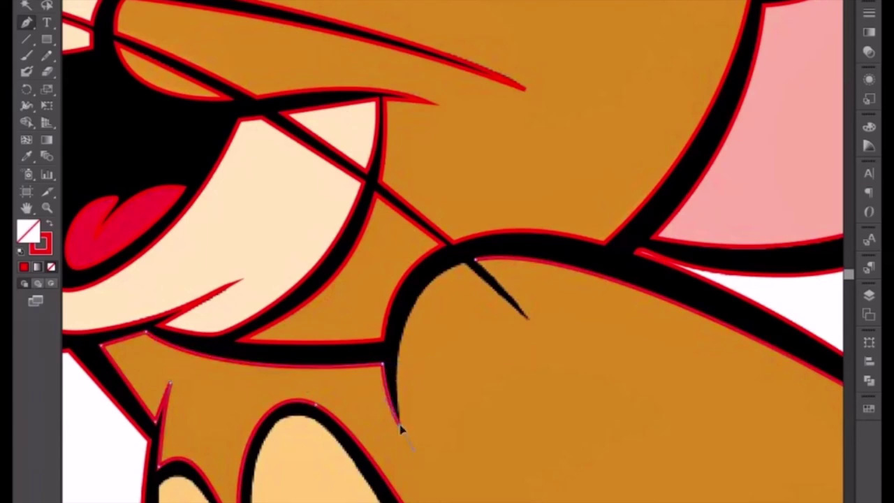
drag(468, 263, 557, 235)
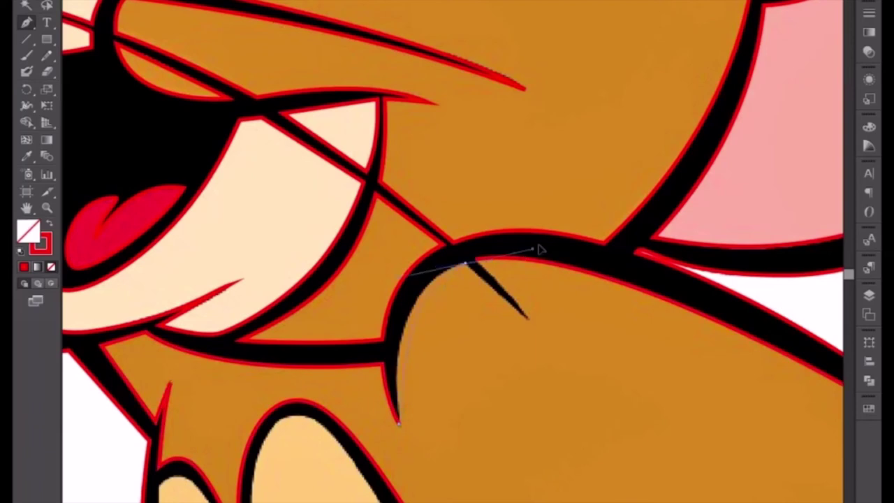
click(467, 265)
Curve the path to the shoulder spike's tip, make its base anchor a corner, and view the whole figure.
click(529, 320)
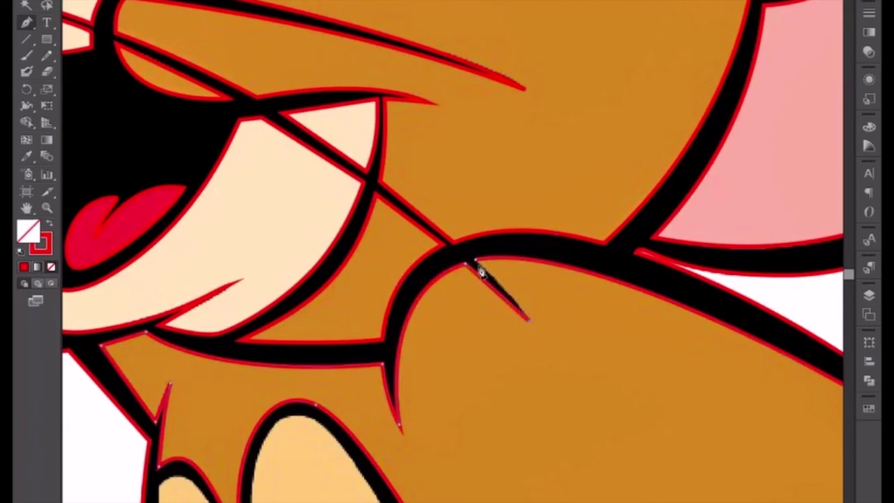
drag(475, 262, 598, 238)
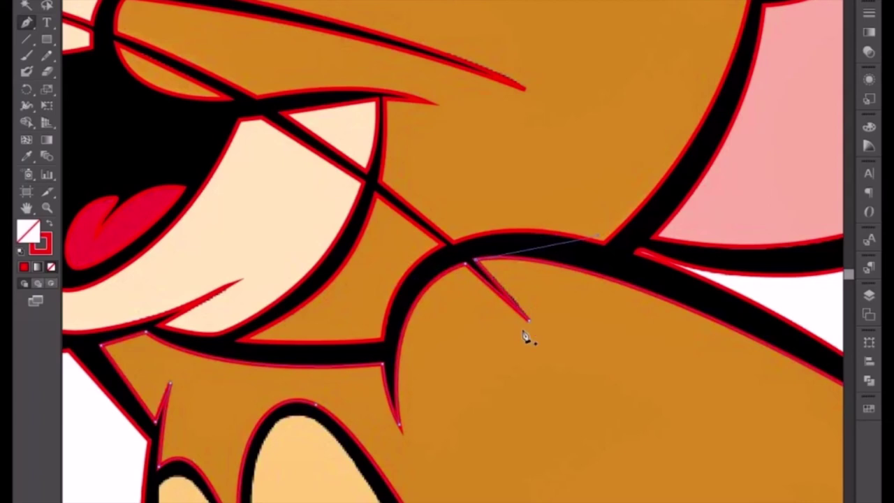
ctrl+click(527, 337)
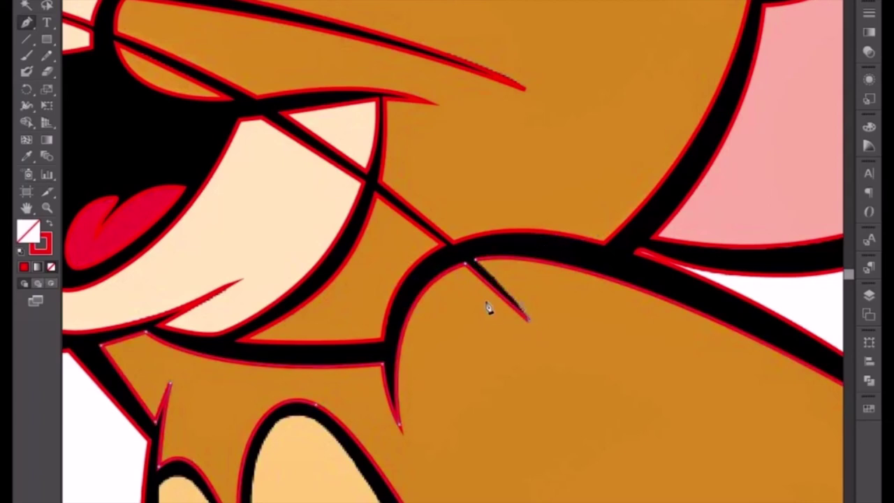
ctrl+click(473, 260)
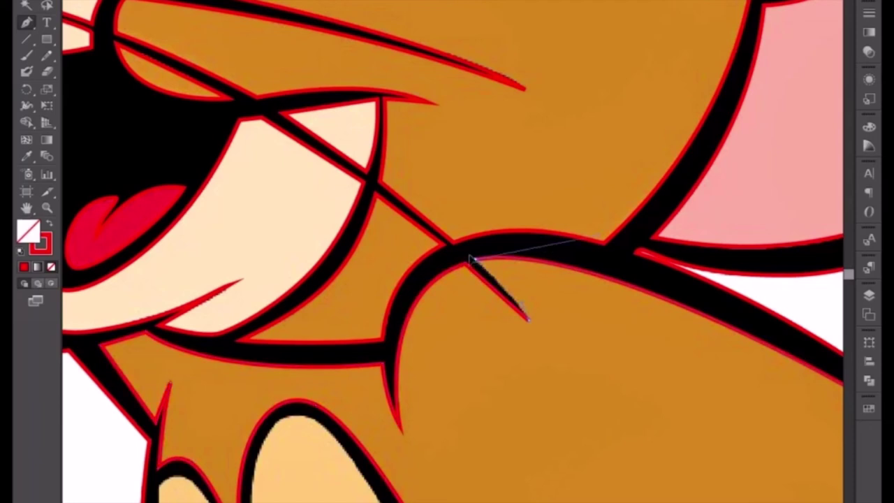
click(523, 307)
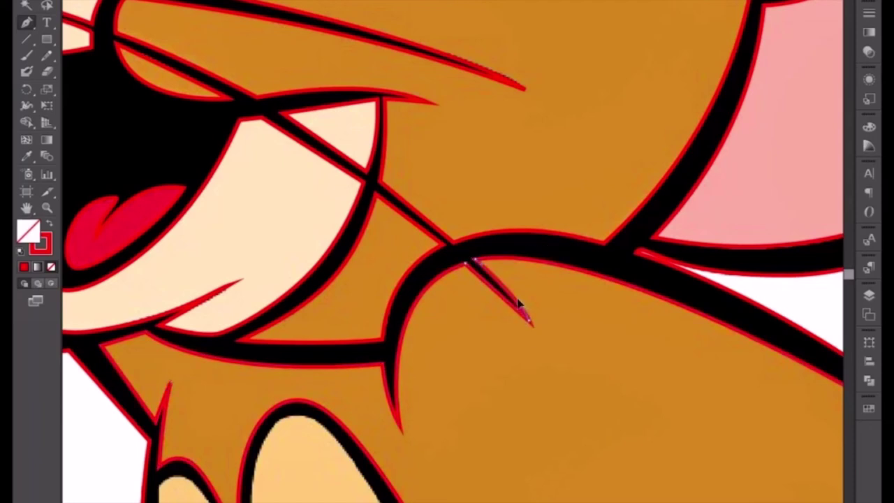
scroll(517, 305, down, 5)
scroll(518, 305, down, 3)
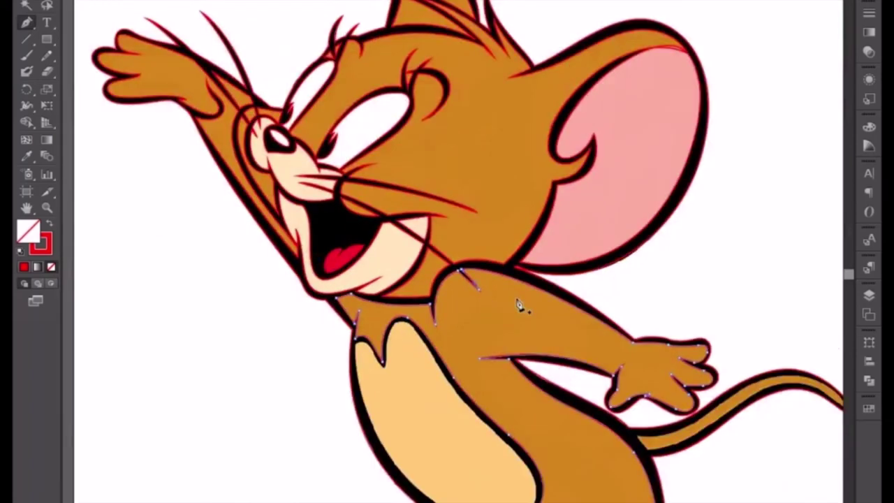
scroll(496, 303, down, 1)
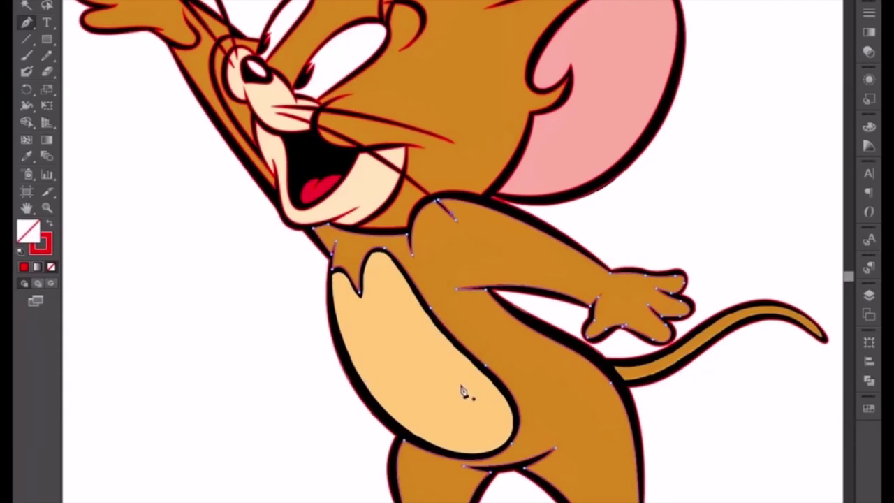
Frame the belly patch and curve the path along its lower outline.
mouse_move(475, 256)
mouse_down()
mouse_move(479, 443)
mouse_move(537, 297)
mouse_up()
scroll(537, 297, down, 2)
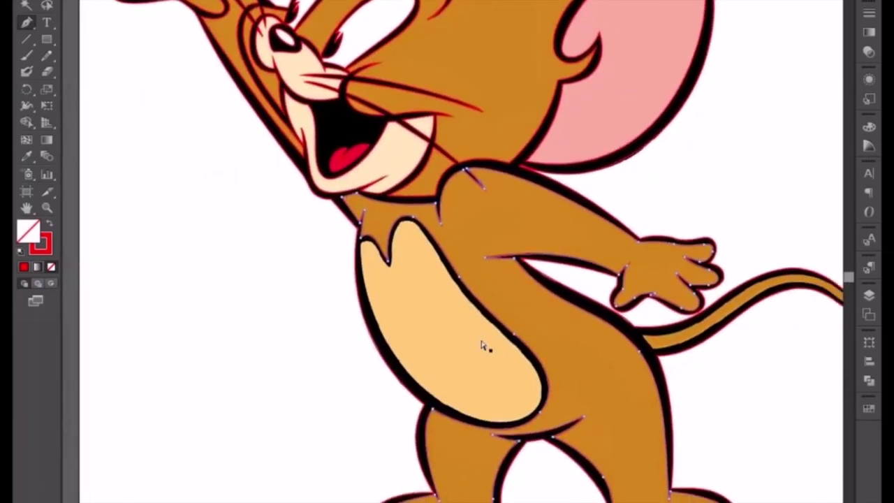
scroll(482, 347, up, 1)
scroll(482, 347, up, 3)
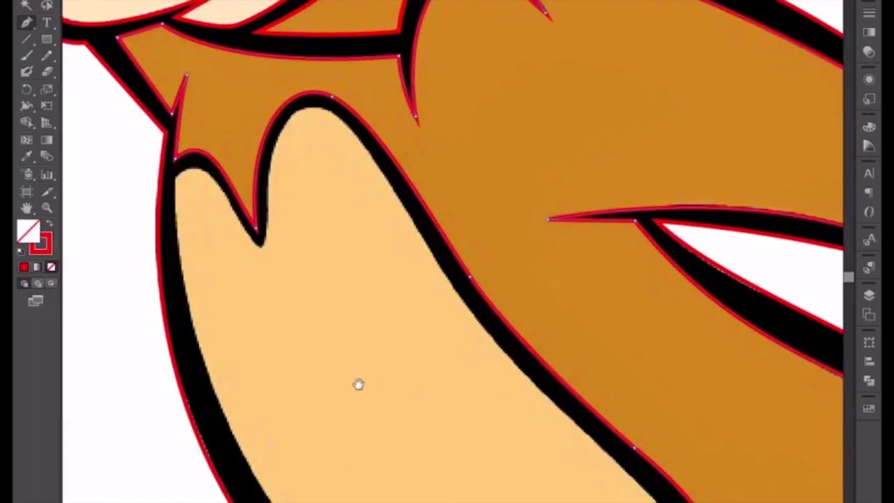
drag(357, 383, 471, 226)
scroll(479, 273, up, 3)
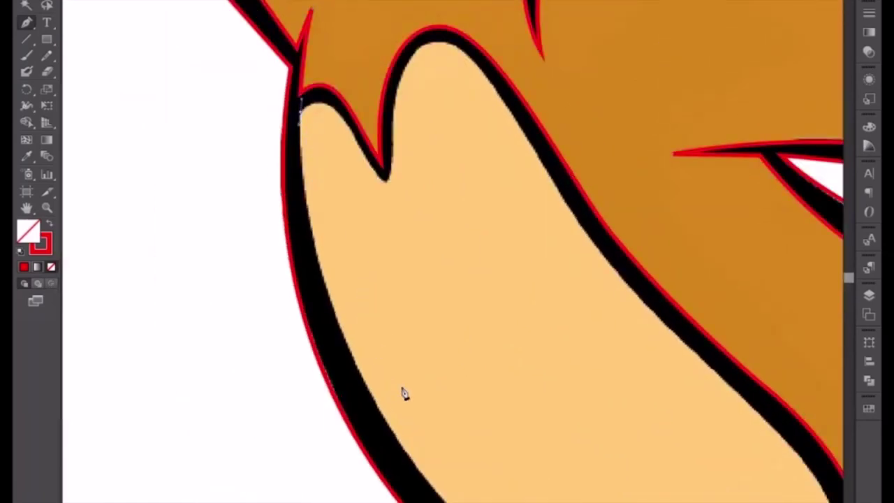
scroll(401, 391, down, 5)
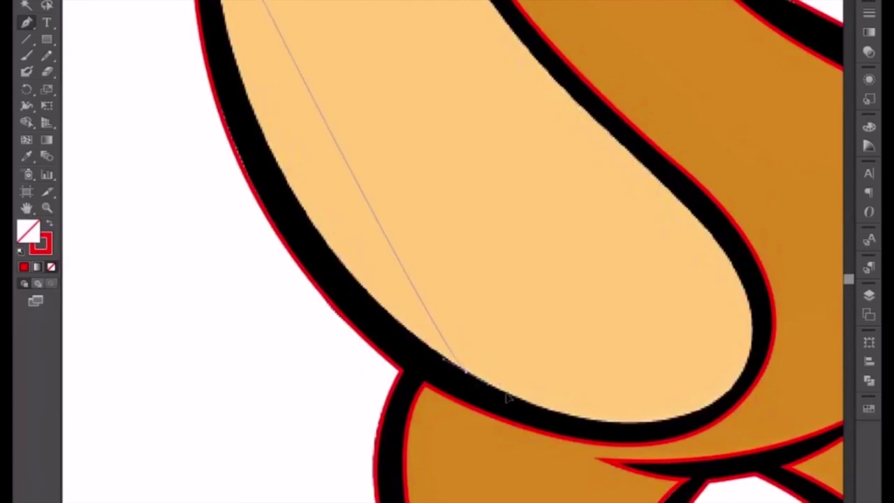
mouse_move(464, 370)
mouse_down()
mouse_move(685, 485)
mouse_move(681, 496)
mouse_up()
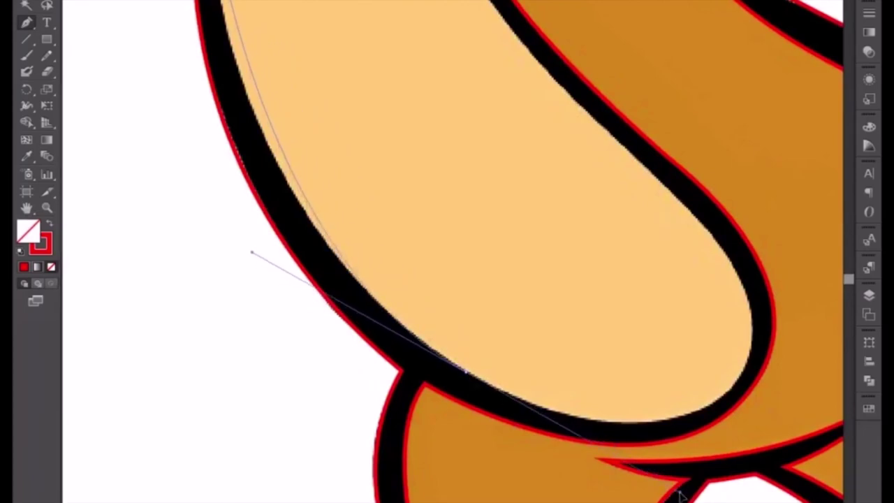
scroll(505, 382, up, 4)
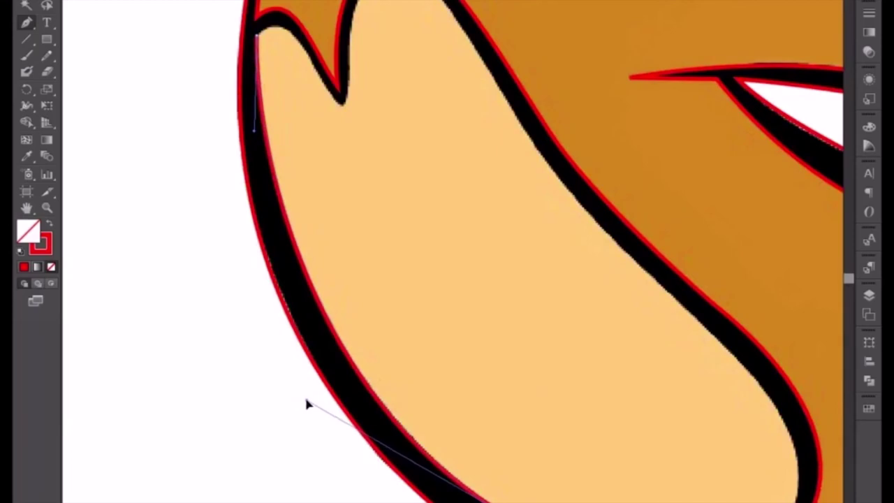
Add anchors down the belly's left edge and around its rounded bottom.
click(306, 399)
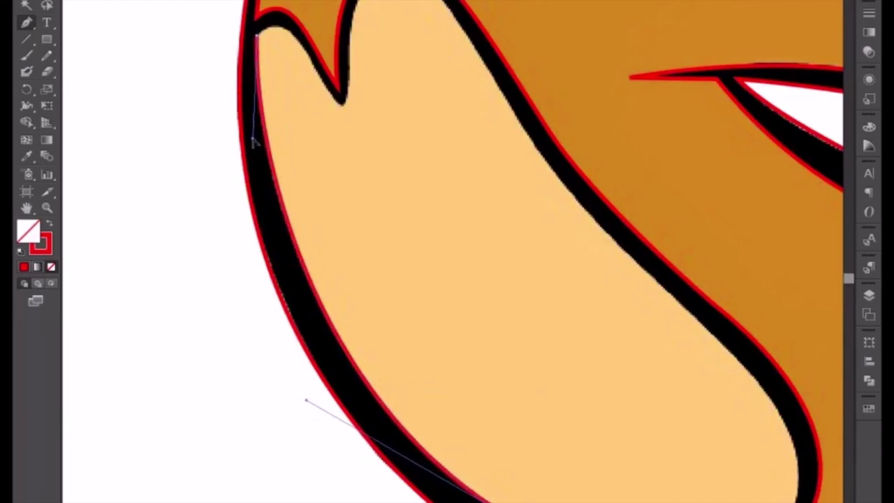
drag(607, 430, 497, 388)
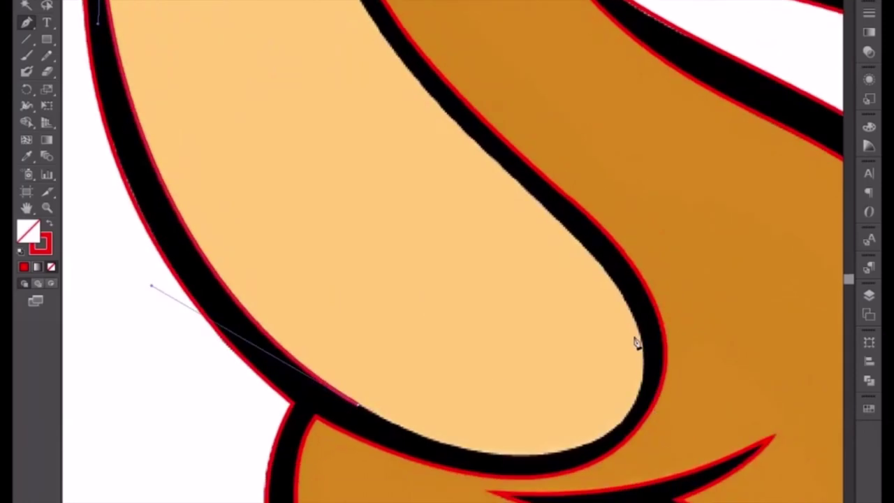
mouse_move(638, 325)
mouse_down()
mouse_move(601, 274)
mouse_move(593, 233)
mouse_up()
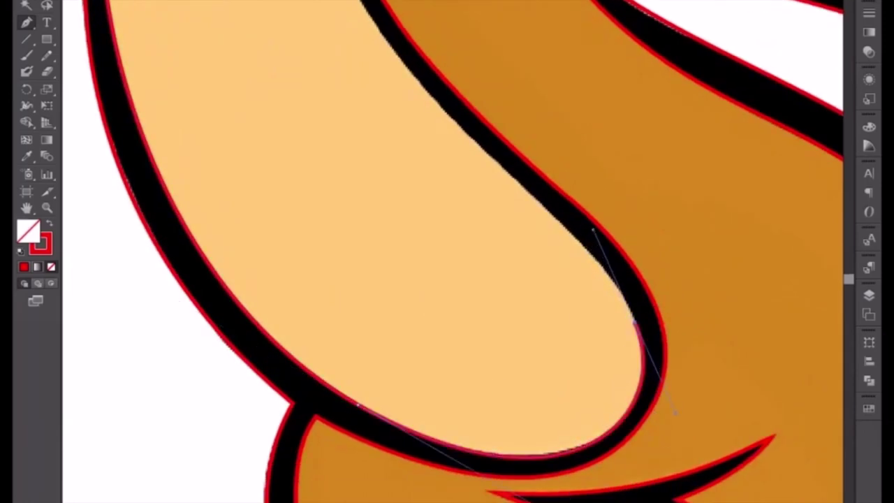
alt+click(593, 232)
click(564, 279)
Turn the path upward along the belly's inner right edge, undoing the misplaced segment.
drag(357, 404, 151, 285)
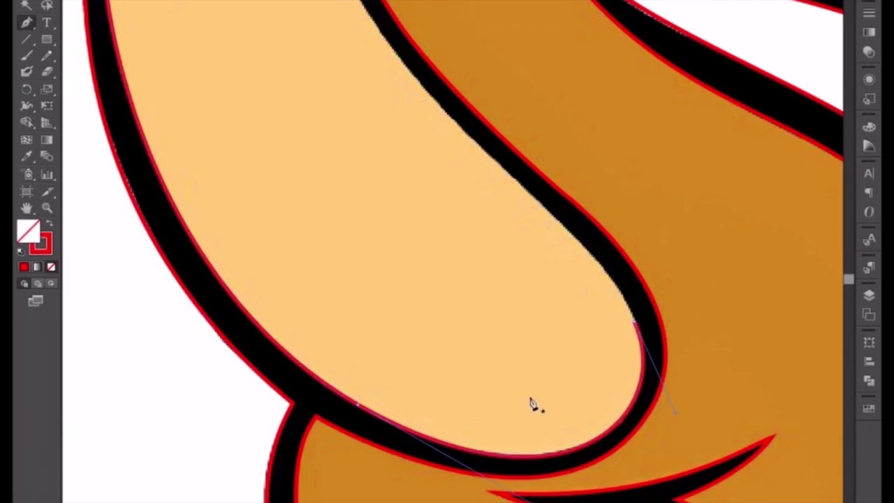
scroll(494, 316, up, 5)
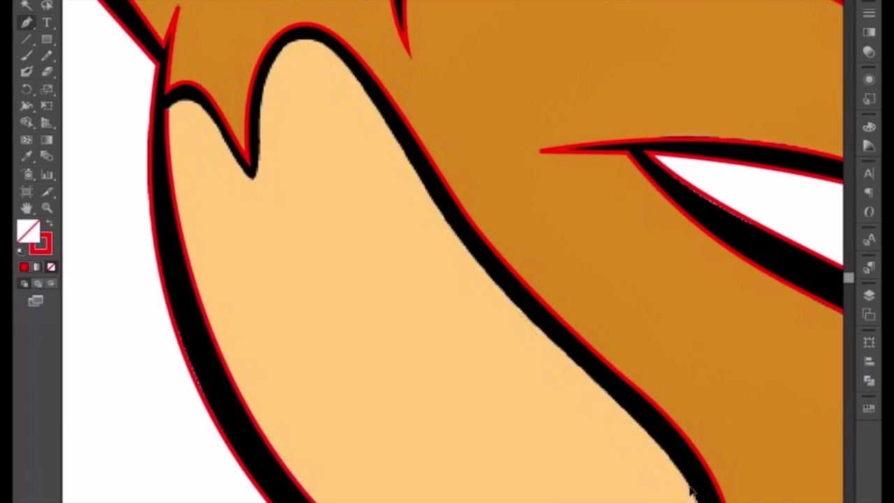
scroll(599, 347, down, 4)
scroll(619, 379, up, 1)
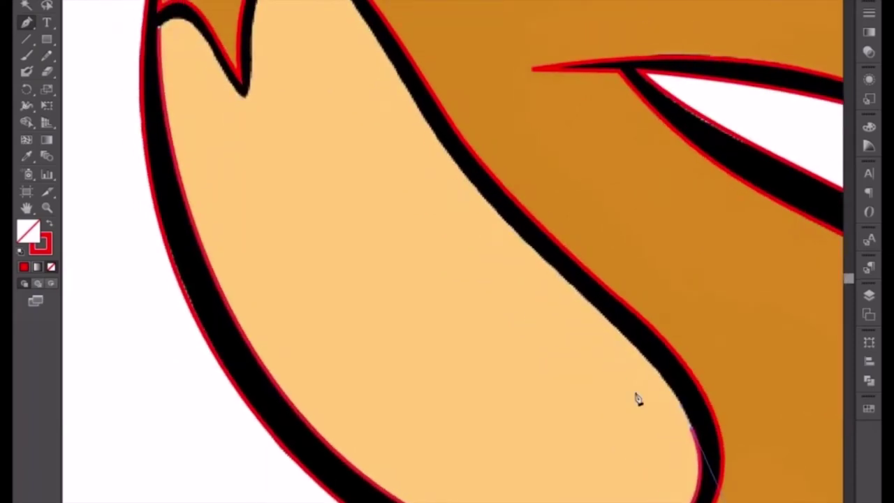
click(521, 239)
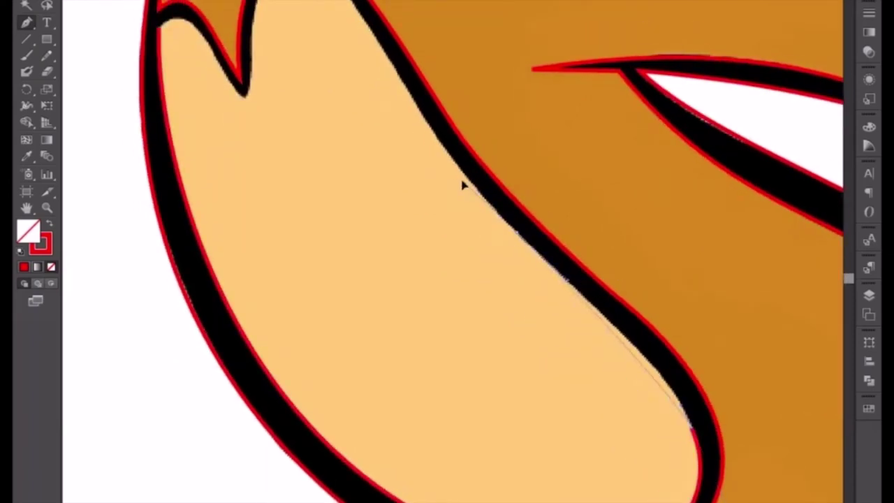
click(414, 133)
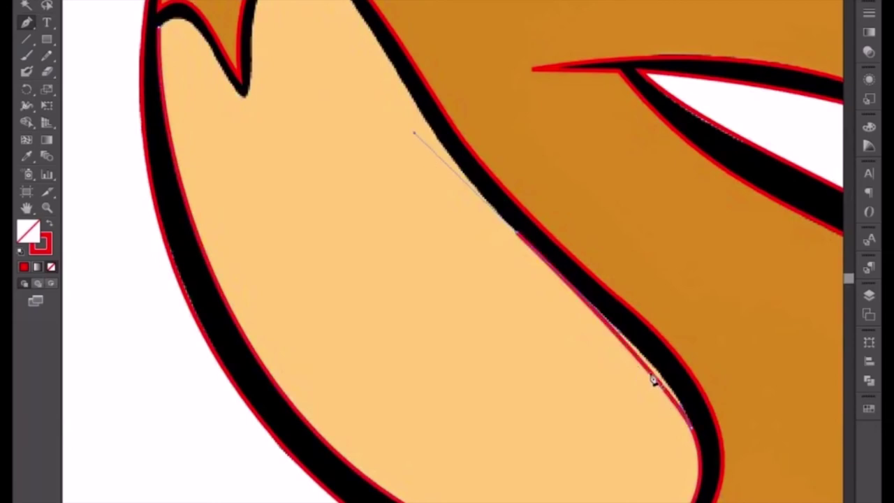
key(ctrl+z)
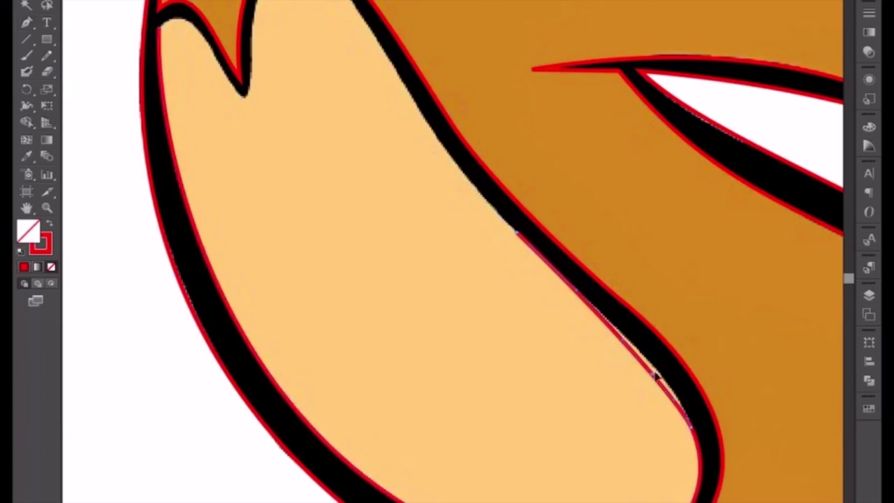
Continue the belly path up its right edge and over the top of the lobe.
scroll(629, 377, up, 4)
scroll(629, 377, left, 4)
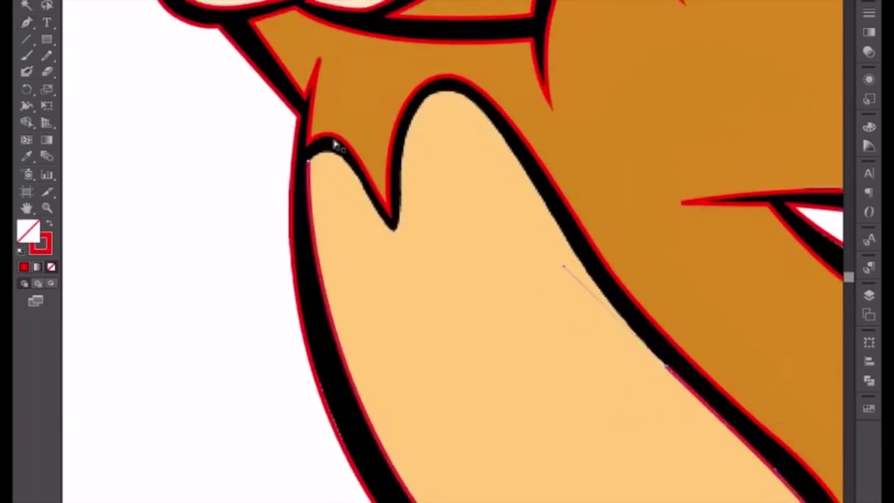
key(p)
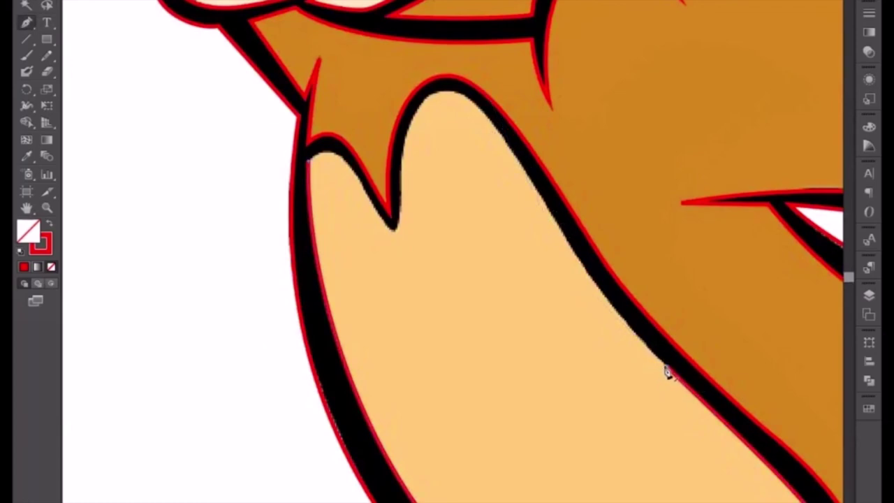
drag(668, 367, 645, 349)
click(528, 177)
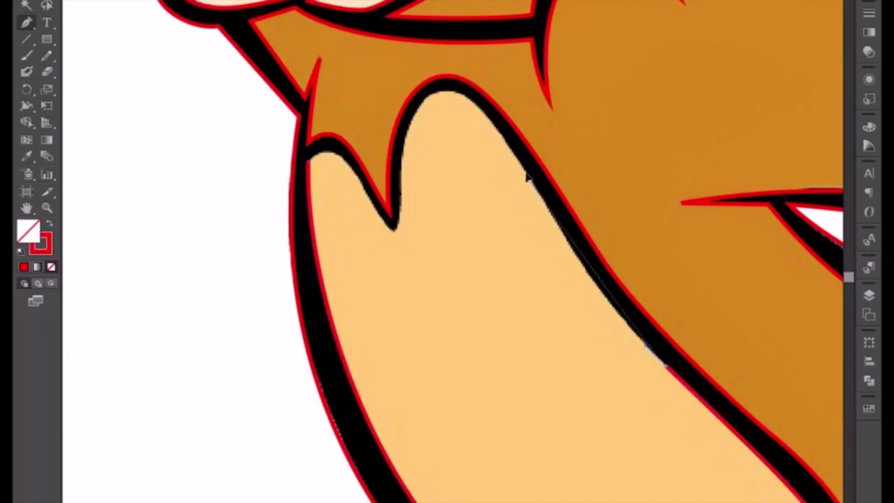
drag(529, 178, 485, 103)
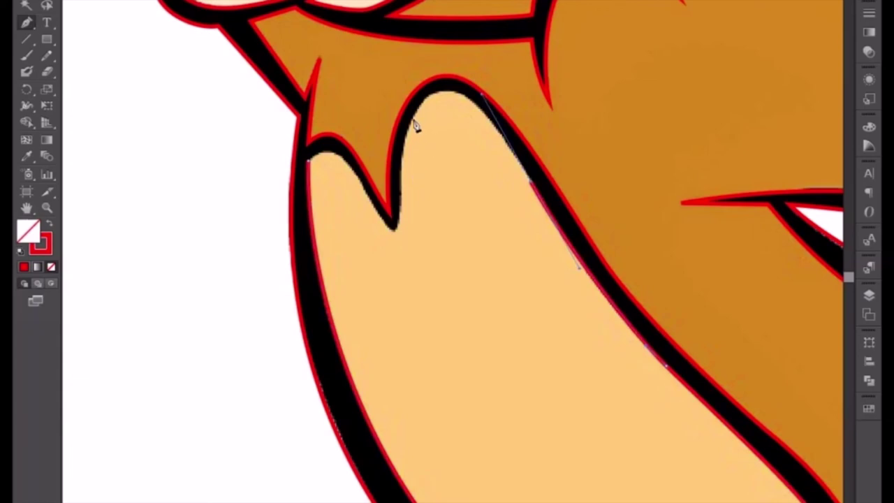
drag(415, 123, 388, 179)
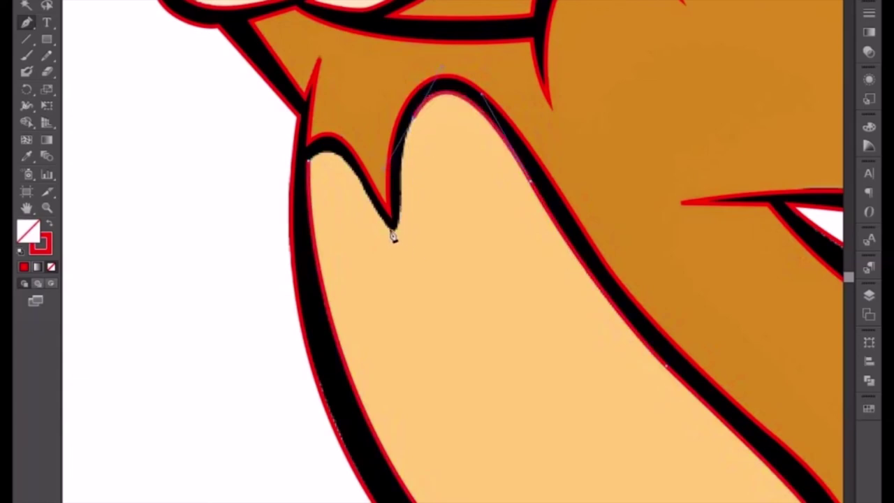
Shape the path around the notch and left lobe, refine the hump curve, then zoom out.
mouse_move(391, 229)
mouse_down()
mouse_move(364, 224)
mouse_move(511, 274)
mouse_up()
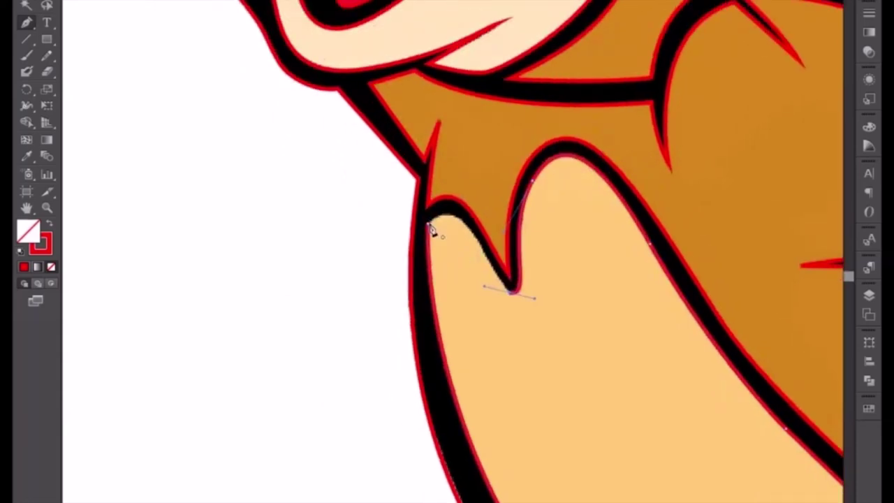
drag(428, 224, 422, 325)
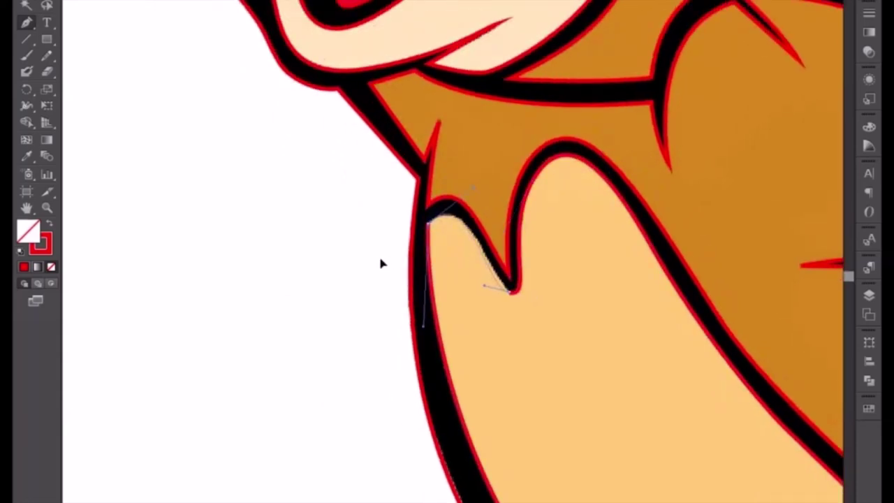
drag(510, 292, 532, 302)
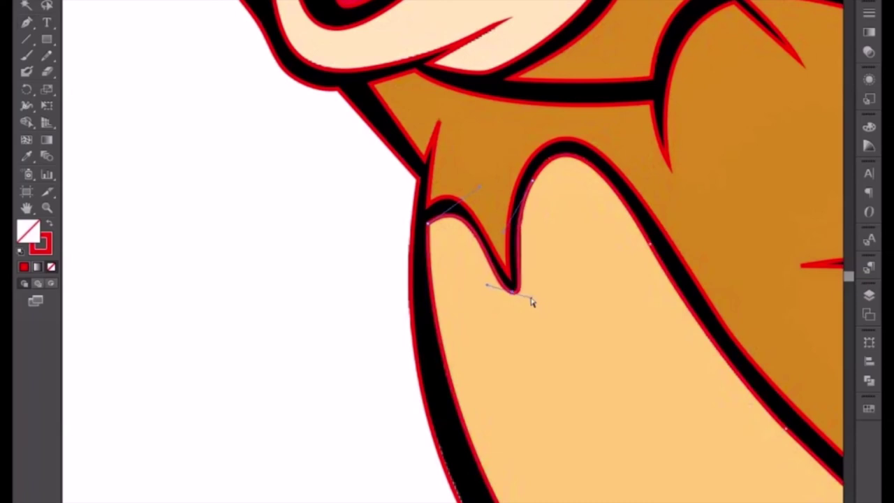
click(562, 144)
drag(506, 236, 528, 211)
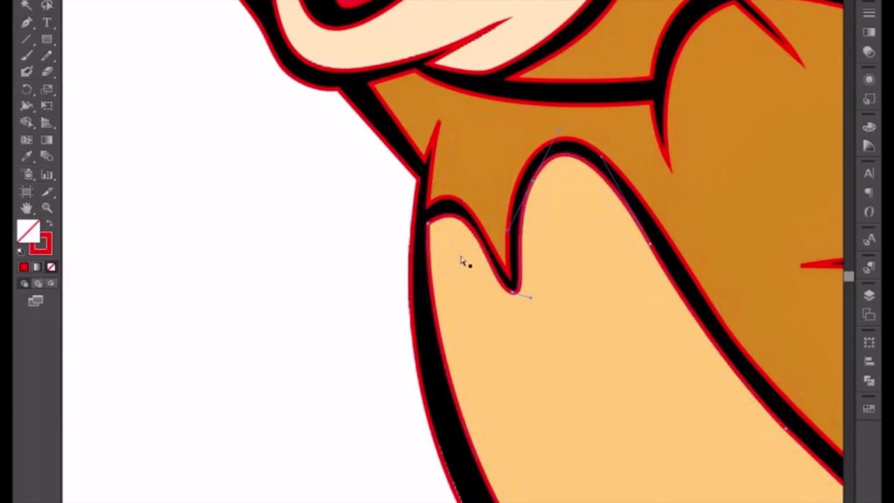
click(21, 21)
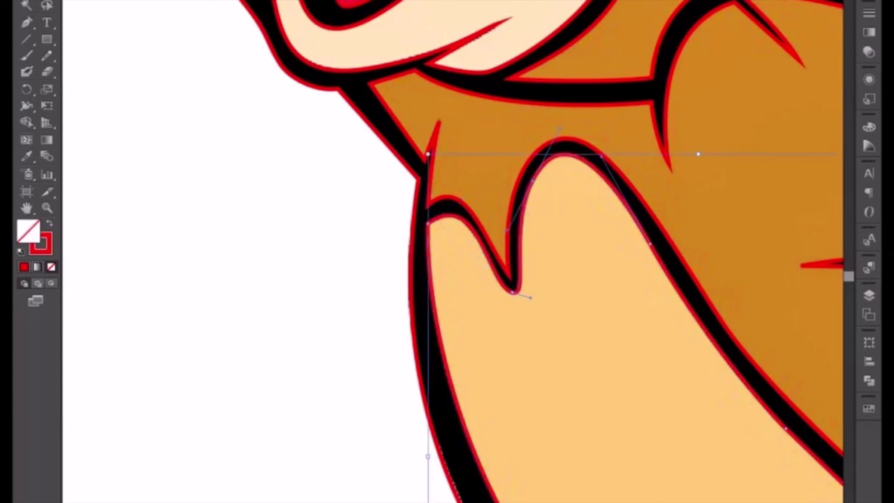
key(ctrl+minus)
key(ctrl+minus)
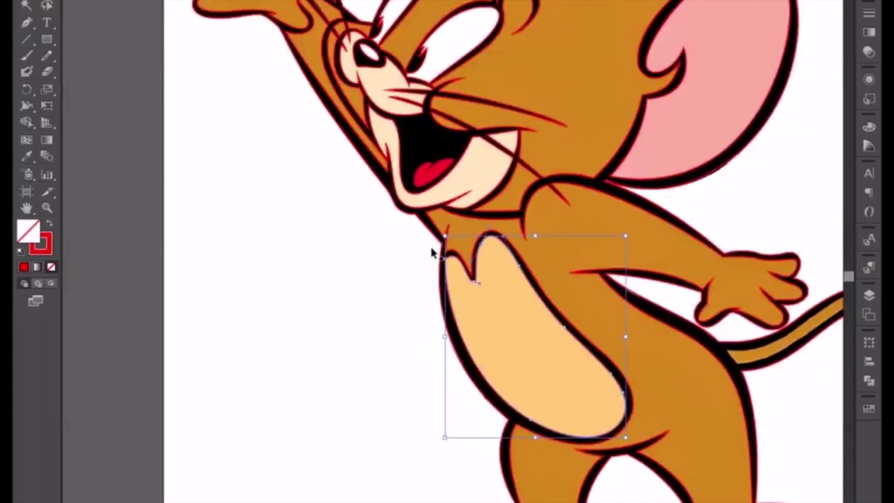
Deselect the belly and start the tail stripe path along its upper edge.
key(ctrl+shift+a)
scroll(555, 343, up, 3)
mouse_move(554, 402)
mouse_down()
mouse_move(523, 369)
mouse_move(435, 224)
mouse_up()
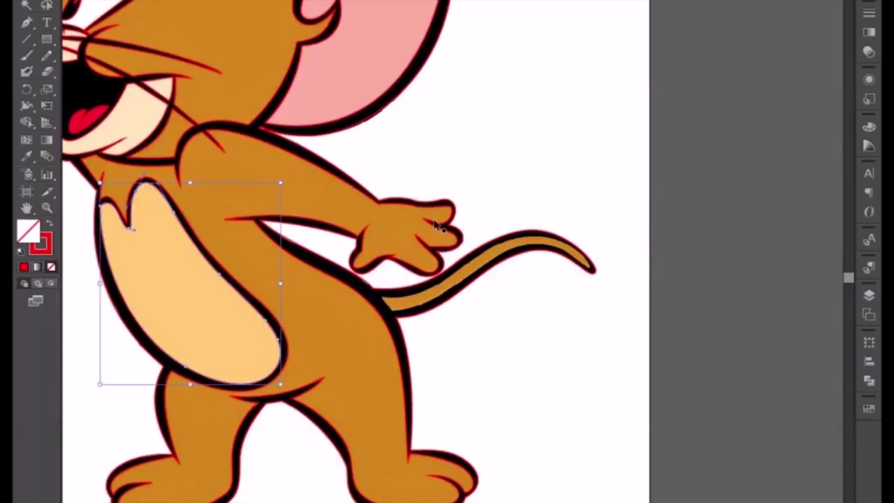
scroll(435, 224, up, 1)
scroll(435, 224, up, 1)
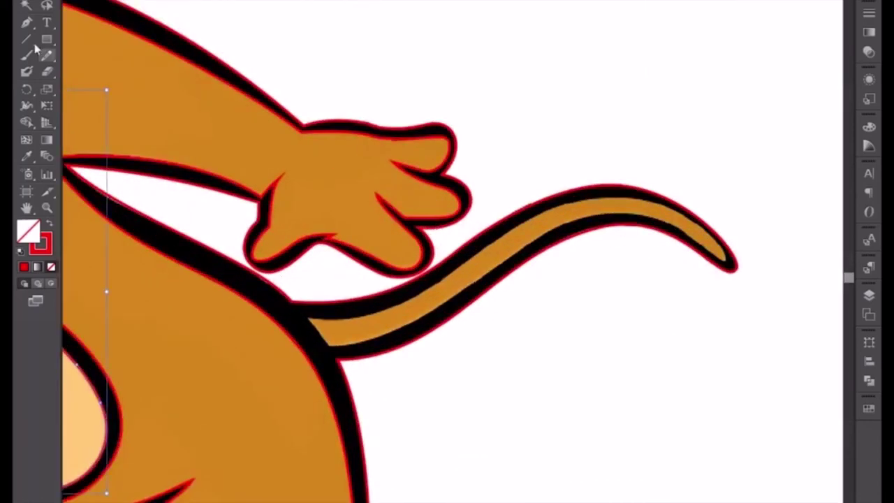
click(26, 23)
scroll(342, 369, up, 1)
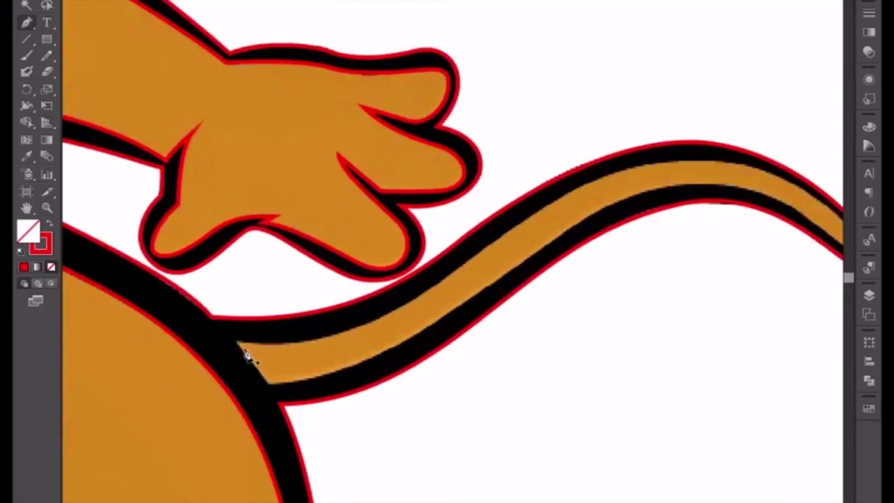
drag(237, 344, 250, 352)
drag(448, 276, 561, 199)
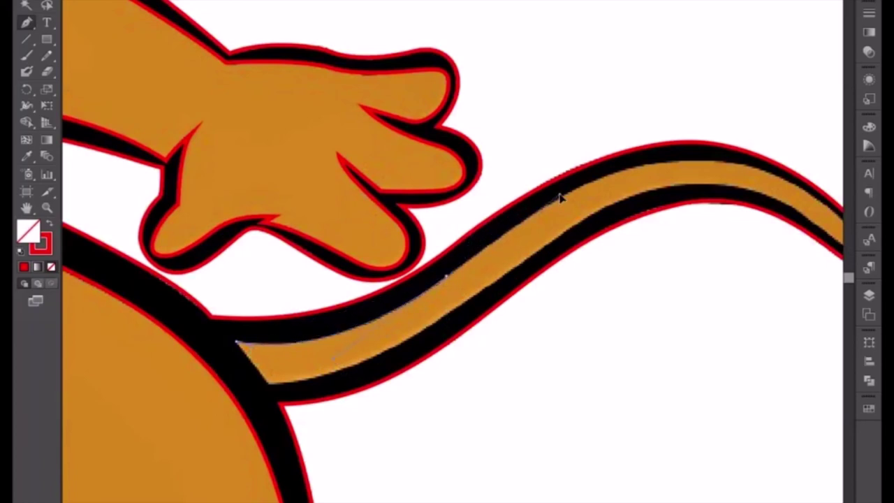
Extend the stripe path to the tail tip and curve it back along the lower edge.
scroll(559, 280, right, 5)
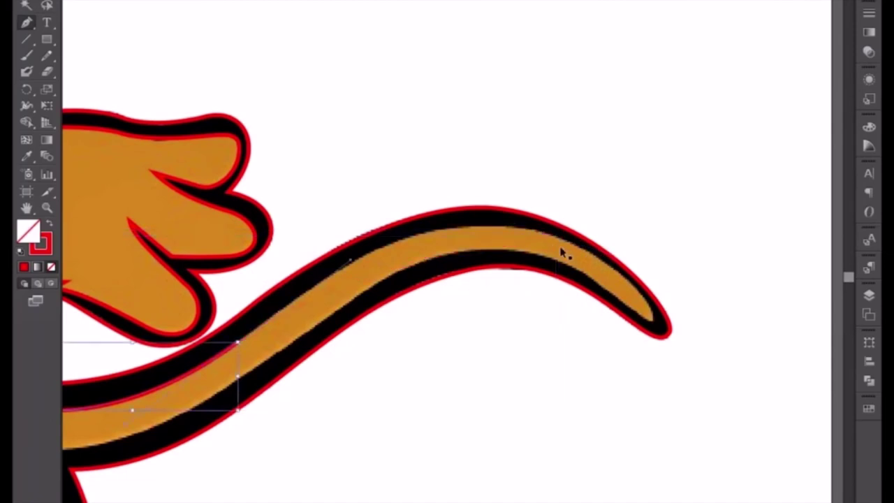
drag(545, 235, 658, 268)
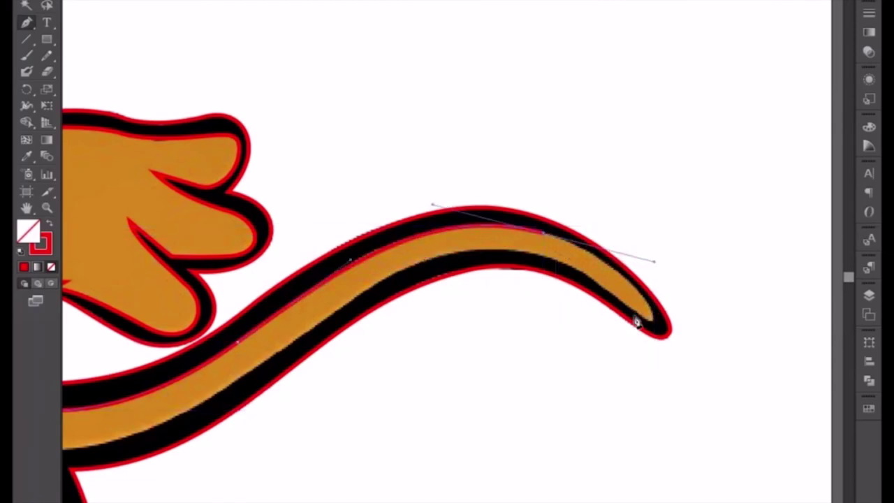
drag(651, 327, 632, 318)
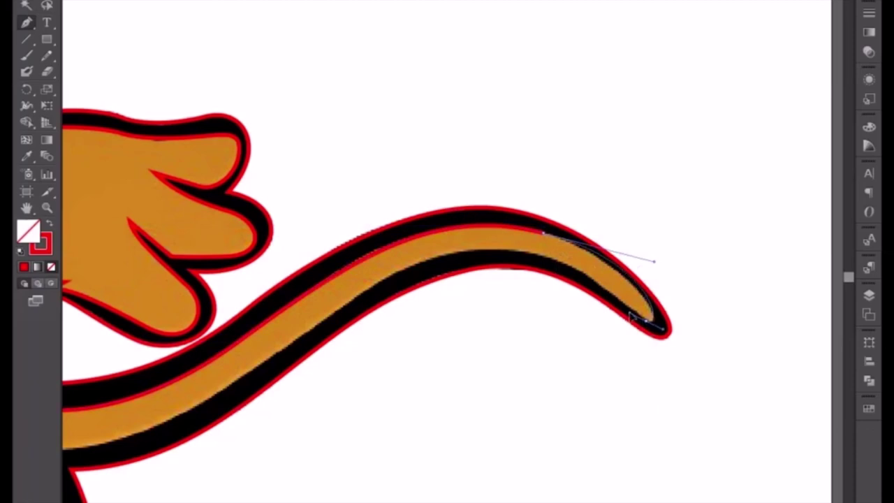
key(ctrl+plus)
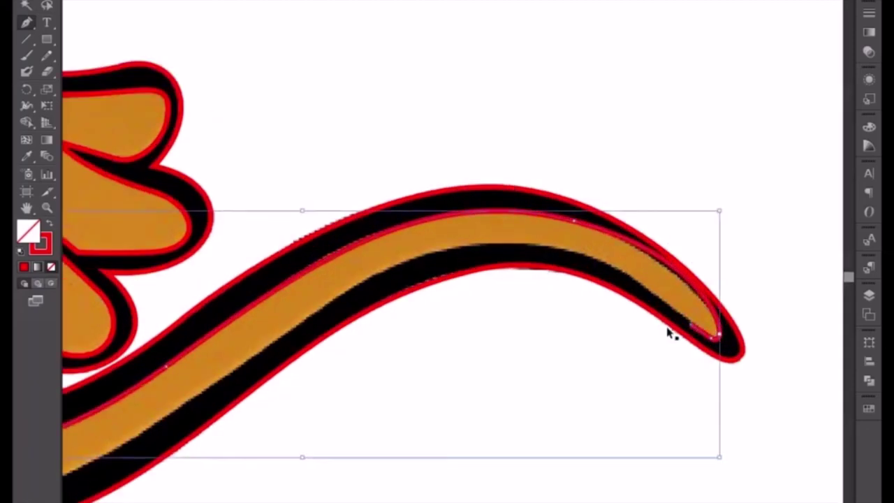
key(ctrl)
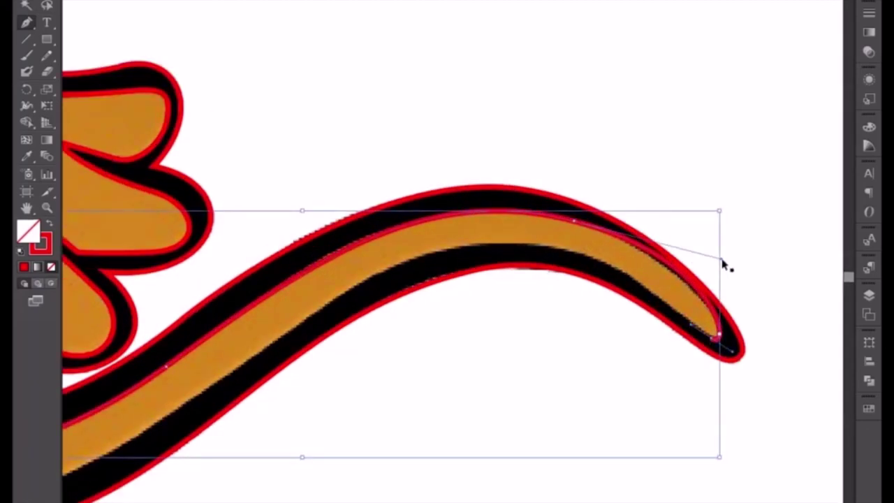
drag(723, 260, 703, 256)
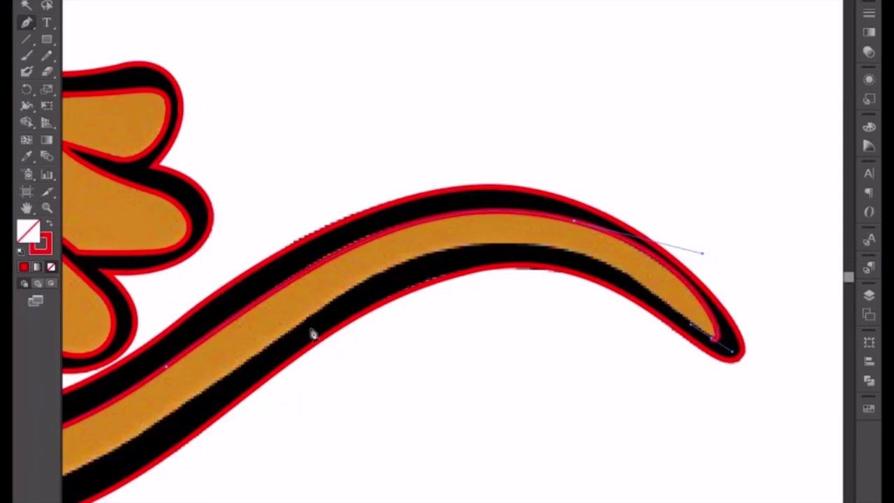
mouse_move(315, 319)
mouse_down()
mouse_move(196, 412)
mouse_move(203, 487)
mouse_up()
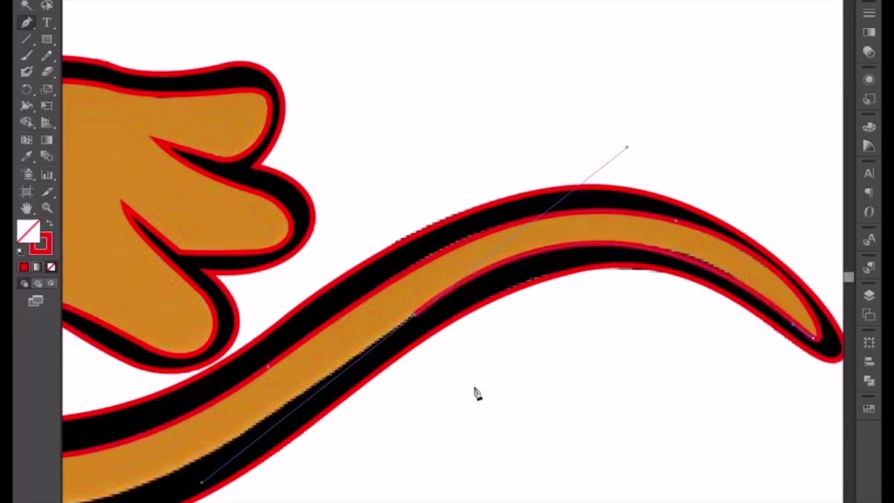
click(793, 326)
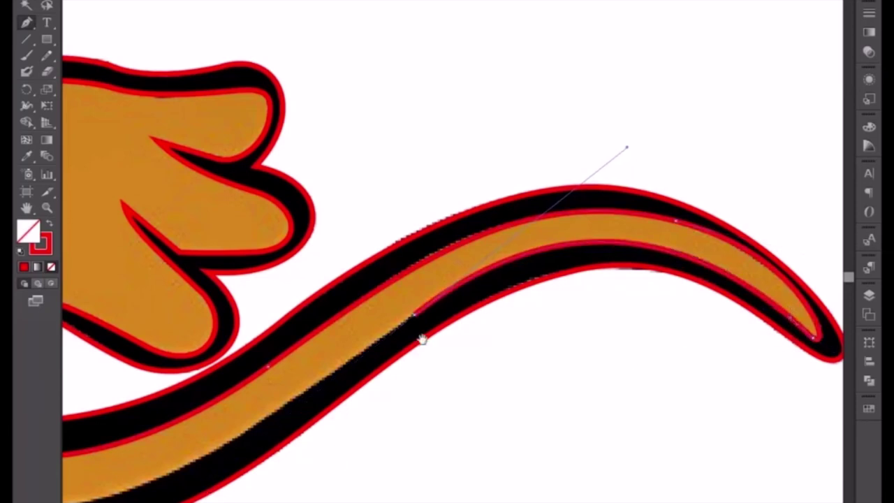
Add a corner point at the tail base, close the stripe path and refine its lower curve.
scroll(422, 339, down, 2)
scroll(422, 338, left, 5)
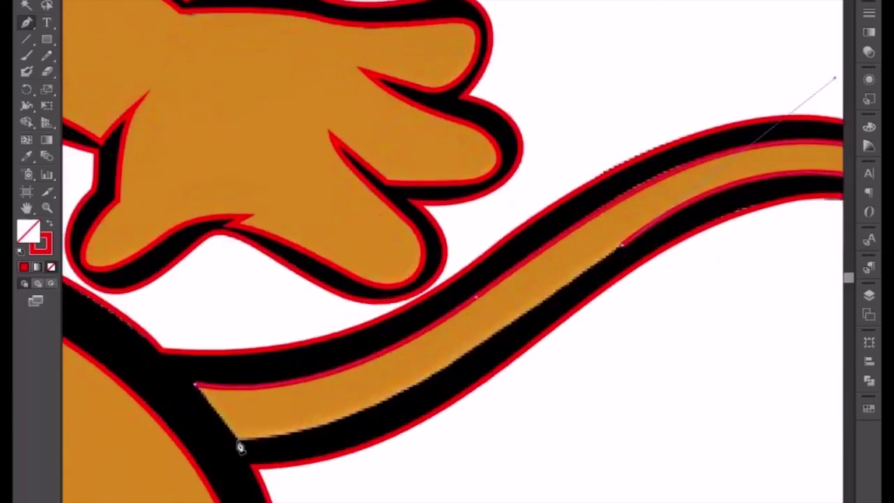
drag(238, 441, 170, 446)
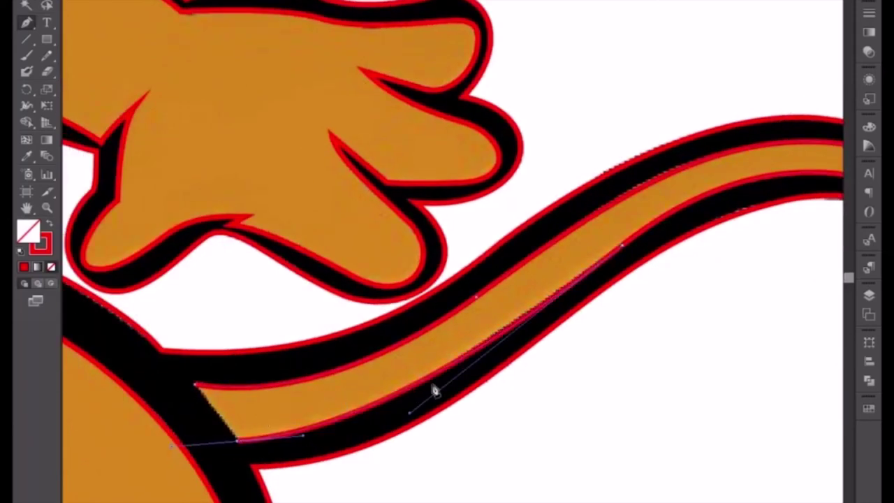
click(238, 441)
click(195, 385)
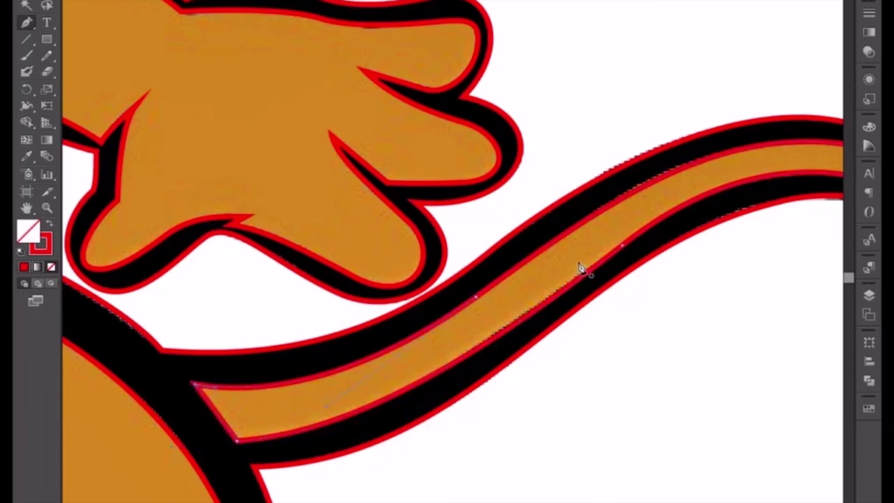
click(622, 250)
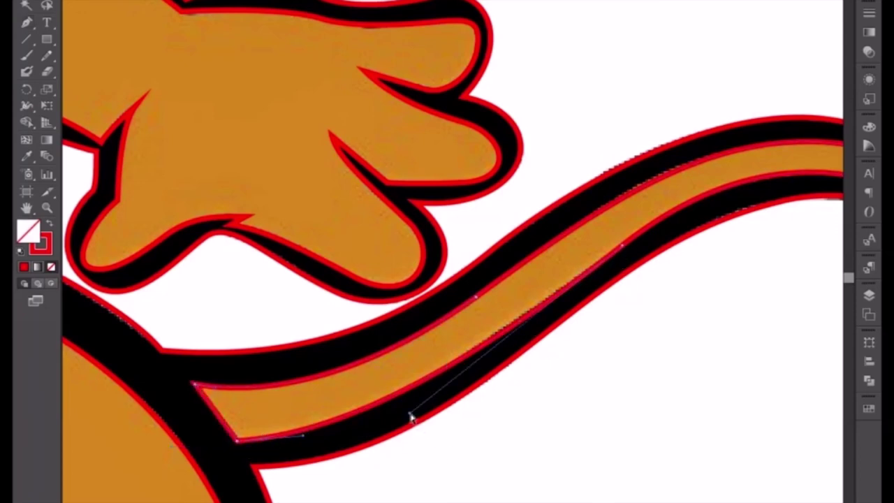
drag(411, 417, 417, 400)
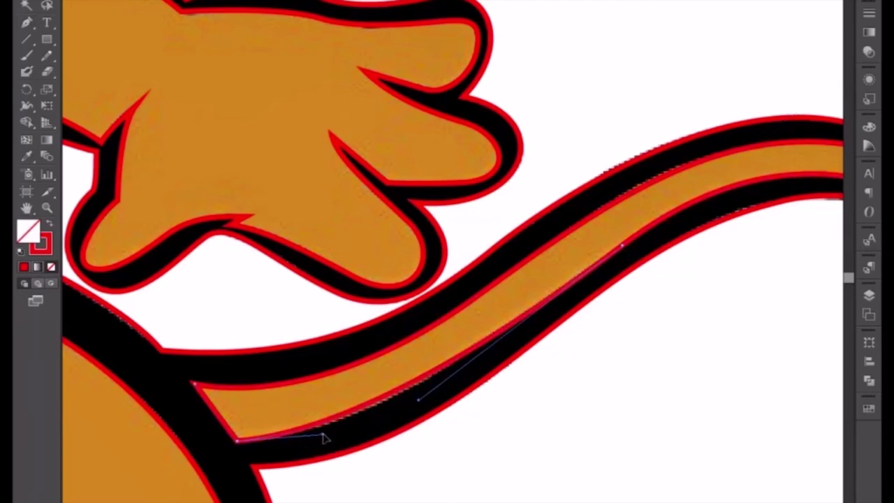
Fill the tail stripe with the tail's orange using the Eyedropper.
scroll(480, 373, right, 5)
scroll(480, 378, down, 3)
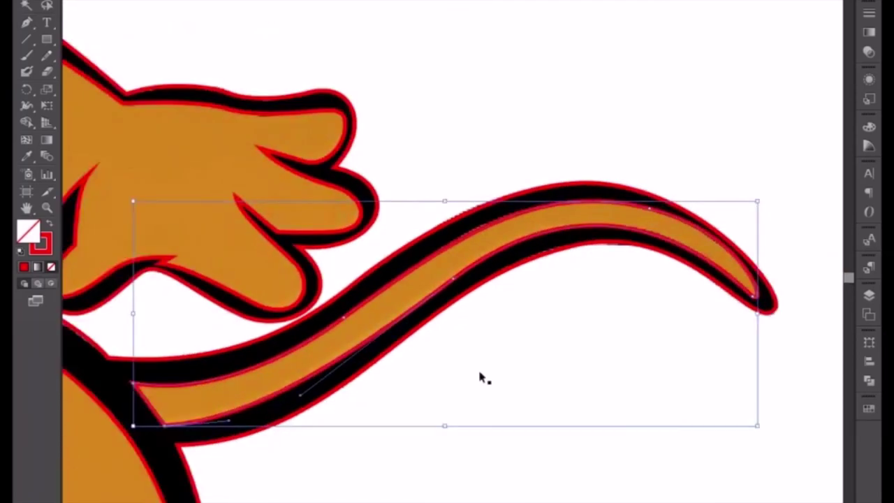
scroll(481, 375, down, 1)
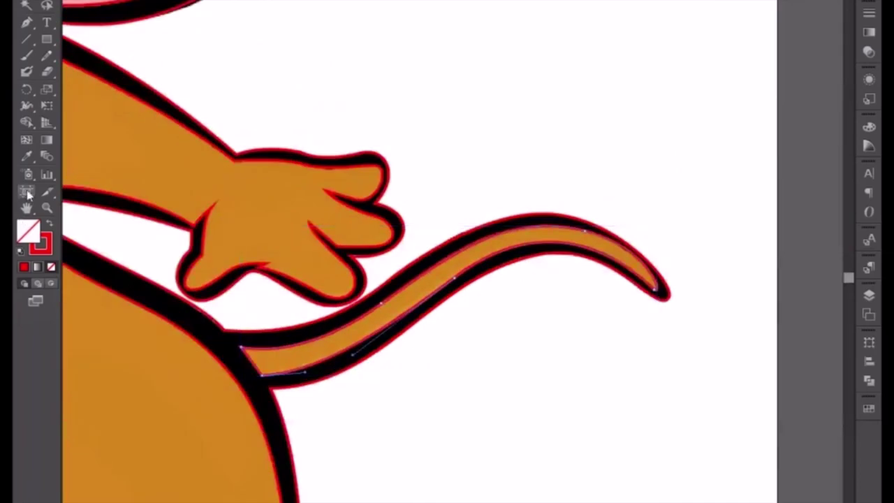
click(26, 155)
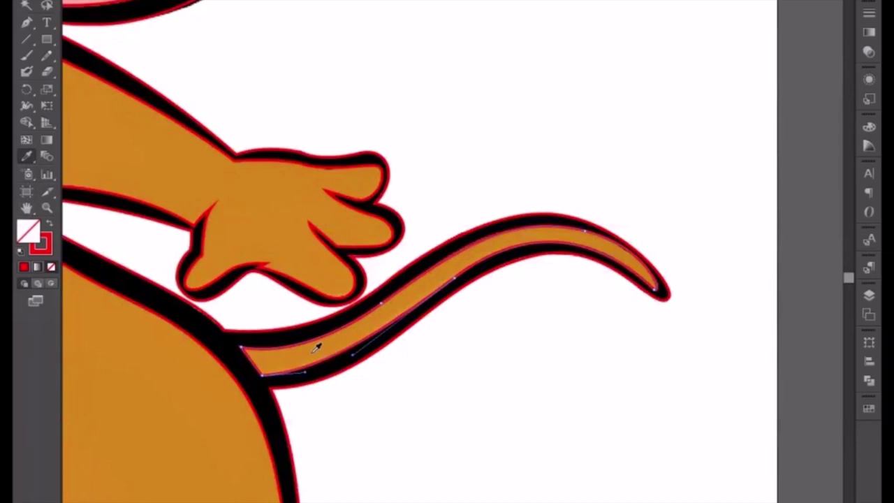
click(313, 351)
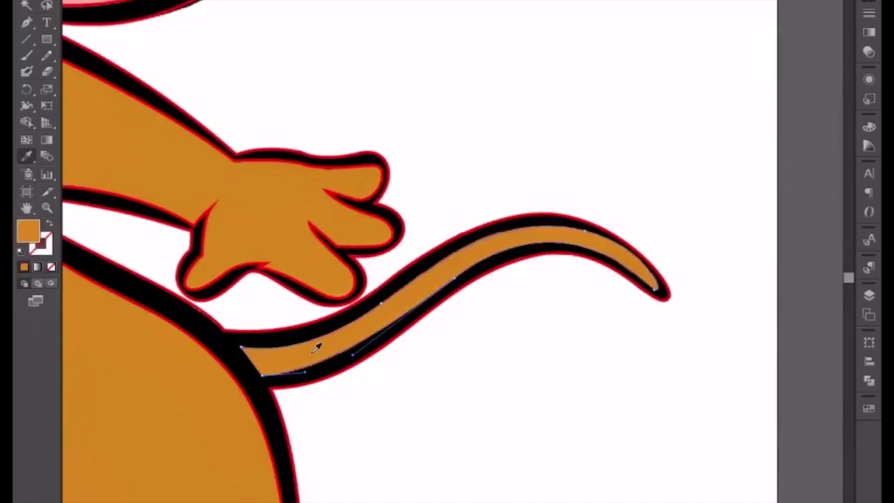
Lengthen the tail tip point's handle to sharpen the tip.
click(26, 6)
drag(557, 213, 389, 248)
click(389, 248)
key(ctrl+plus)
key(ctrl+plus)
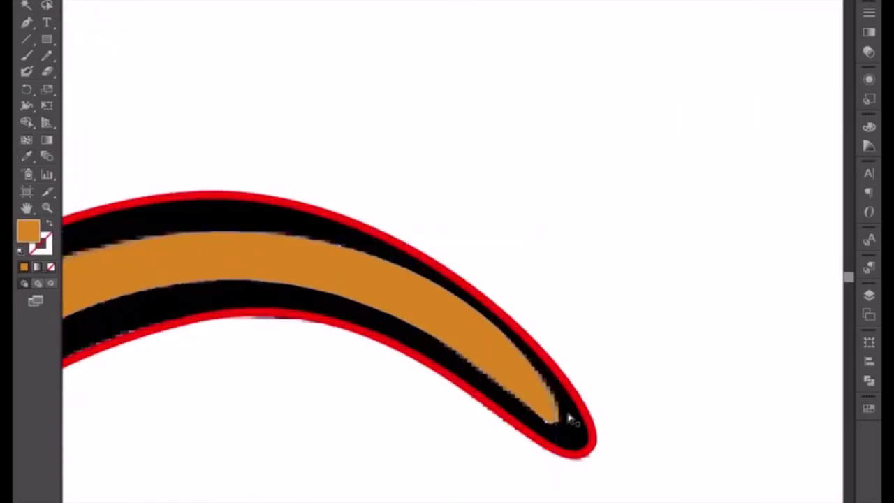
click(559, 428)
drag(565, 430, 583, 445)
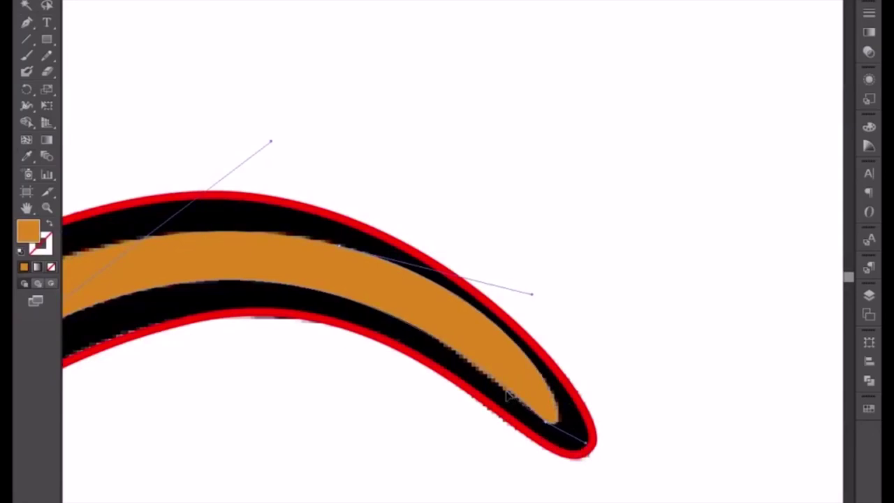
scroll(504, 395, down, 1)
scroll(505, 395, down, 2)
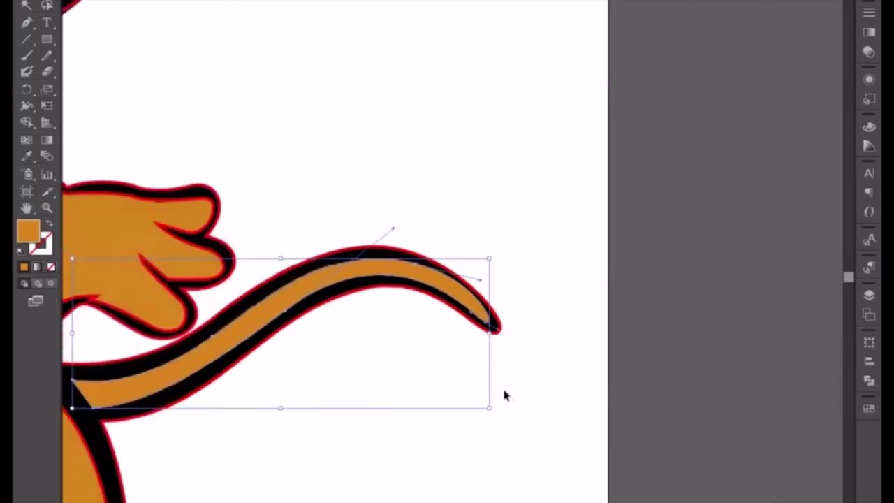
scroll(503, 388, down, 1)
drag(320, 415, 481, 302)
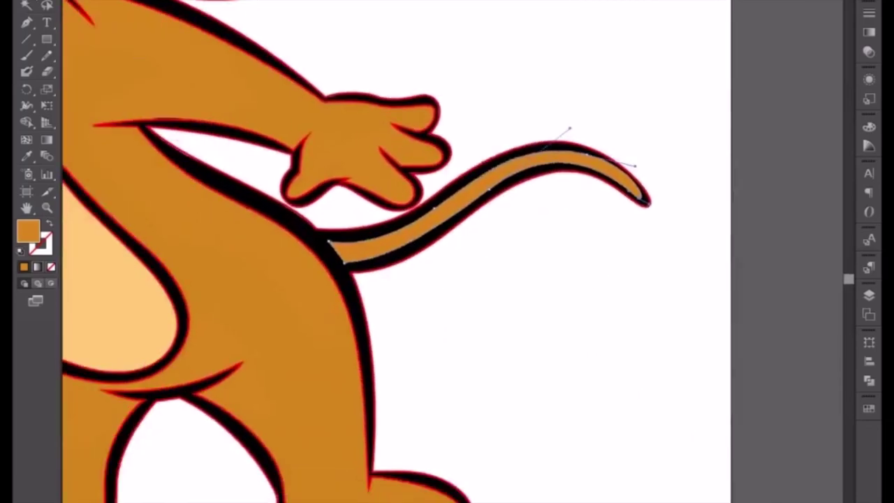
Fill the traced belly with peach sampled from the reference, dismissing the Move dialog.
scroll(361, 261, left, 5)
click(371, 251)
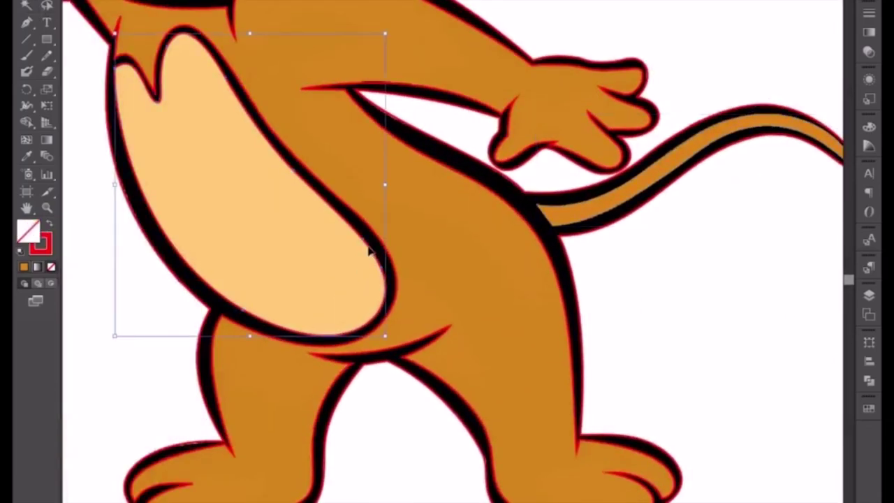
click(27, 156)
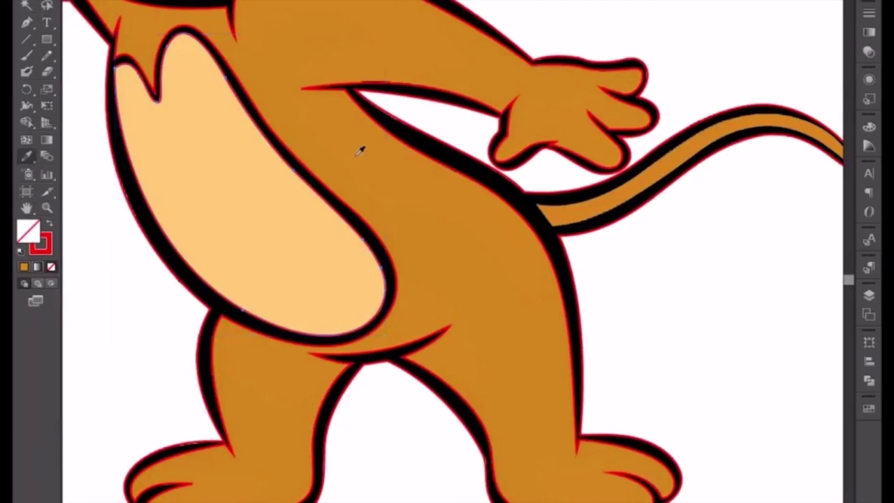
click(239, 166)
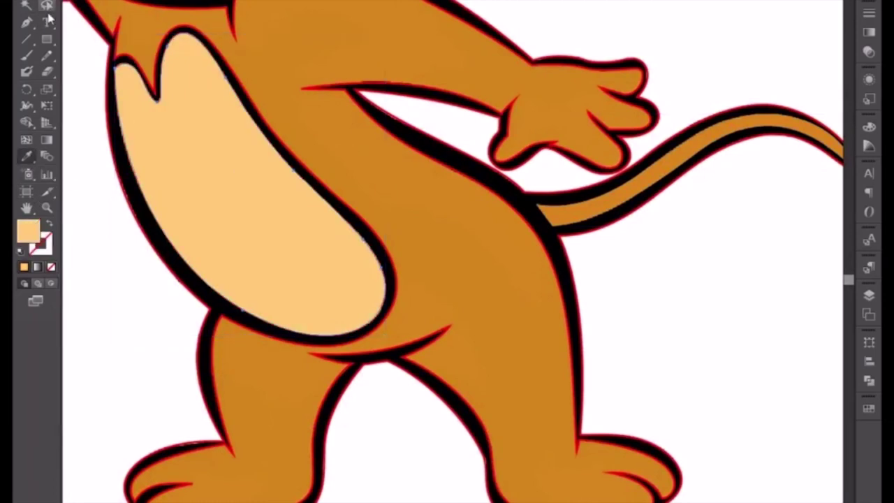
click(26, 6)
key(Return)
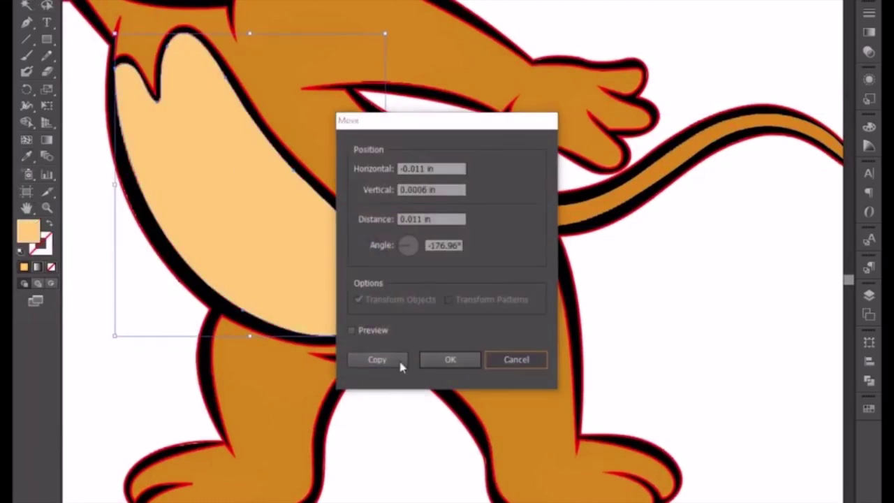
click(399, 359)
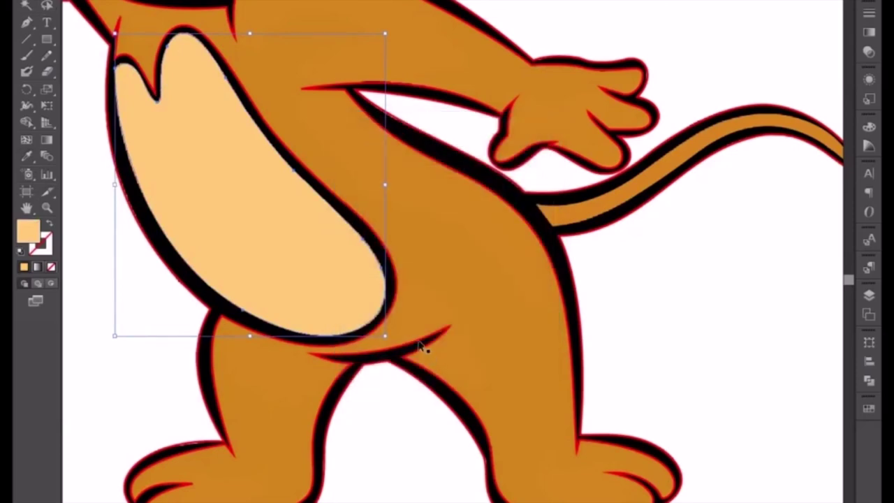
Fill the lower body shape with orange sampled from the tail.
click(425, 349)
click(103, 173)
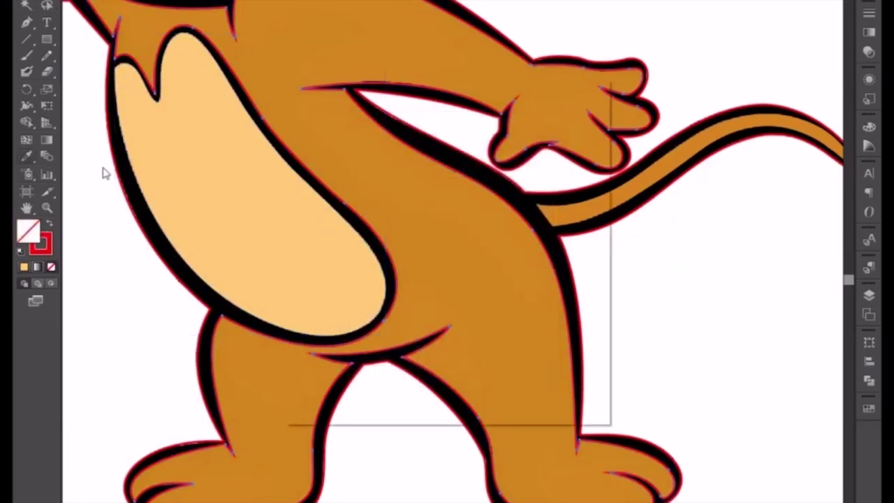
double_click(26, 155)
click(583, 391)
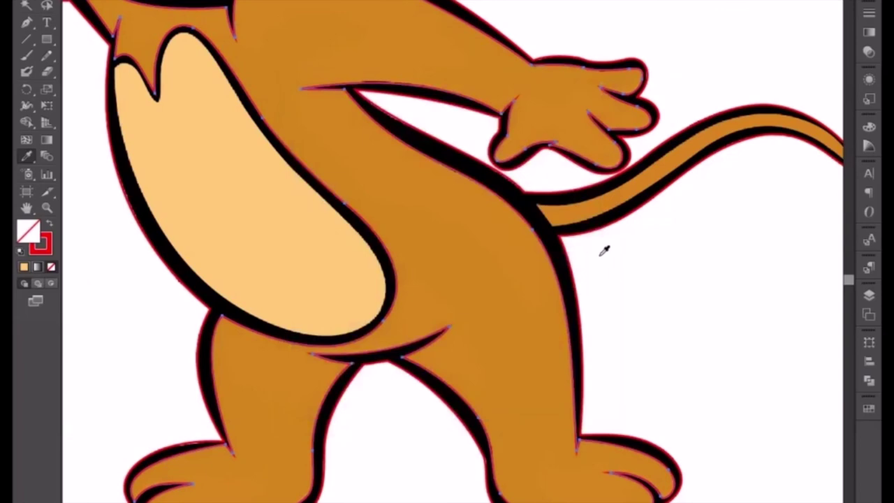
click(587, 207)
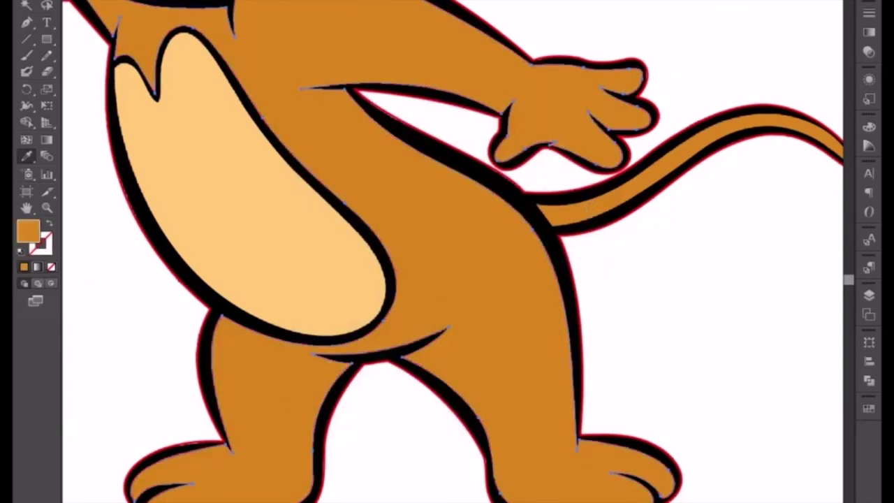
Fill the traced mouth with the reference's cream colour.
key(v)
scroll(373, 321, up, 3)
scroll(434, 425, up, 5)
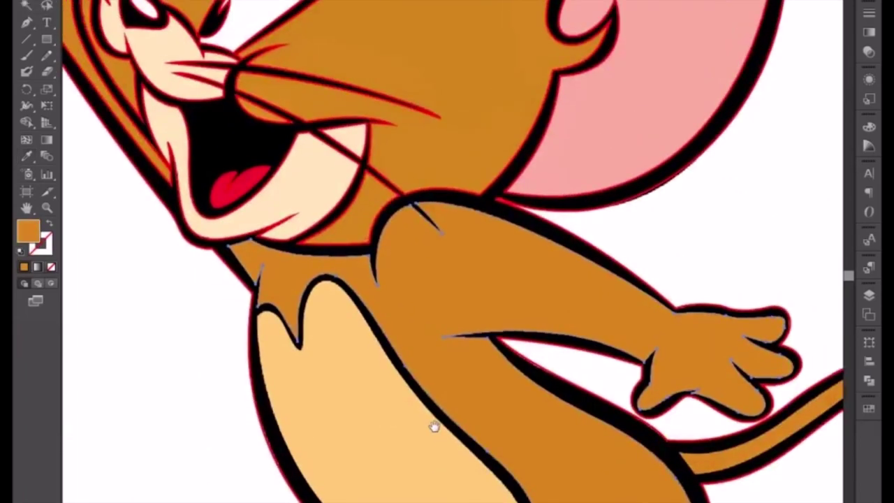
click(393, 338)
scroll(356, 244, up, 1)
scroll(347, 234, up, 5)
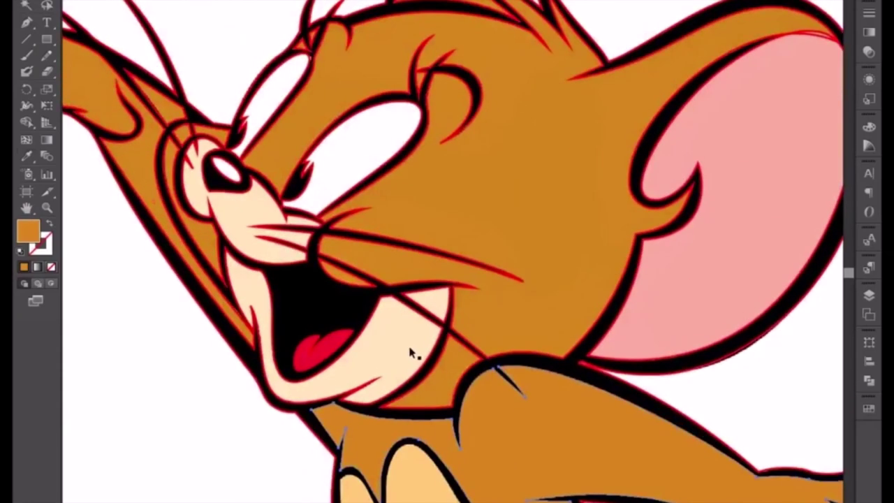
click(431, 371)
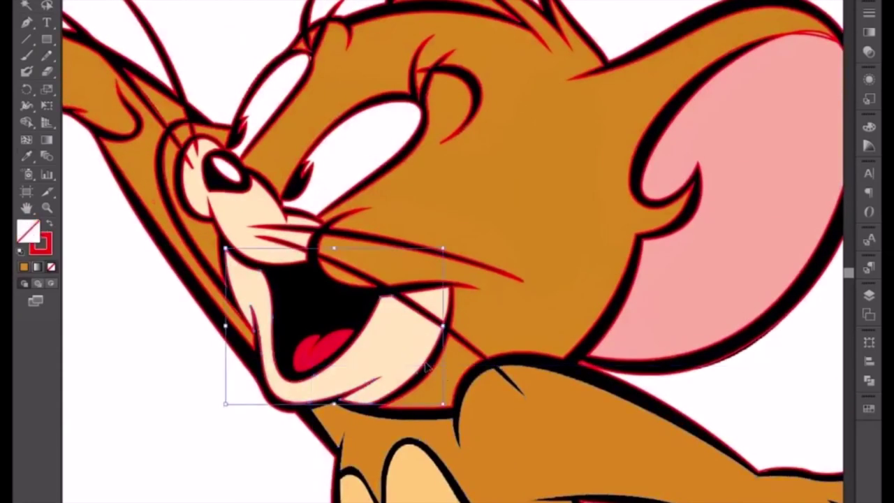
click(26, 156)
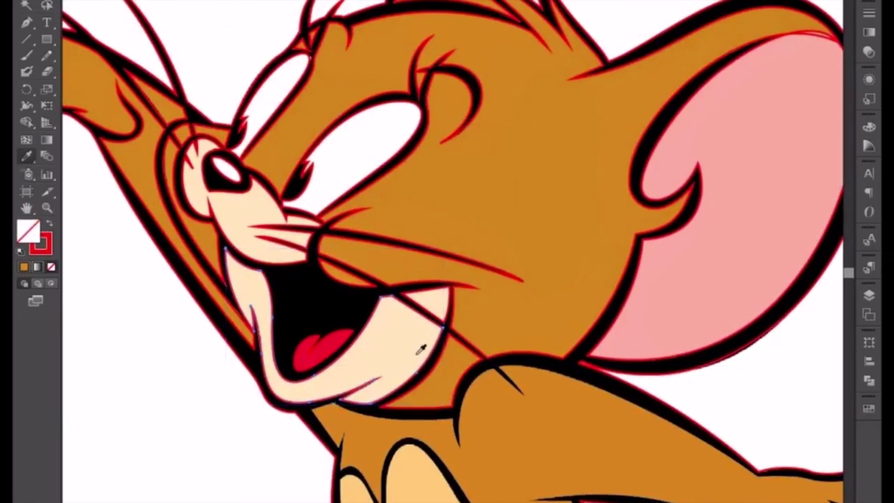
click(421, 350)
Fill the tongue shape with the reference's red.
click(25, 6)
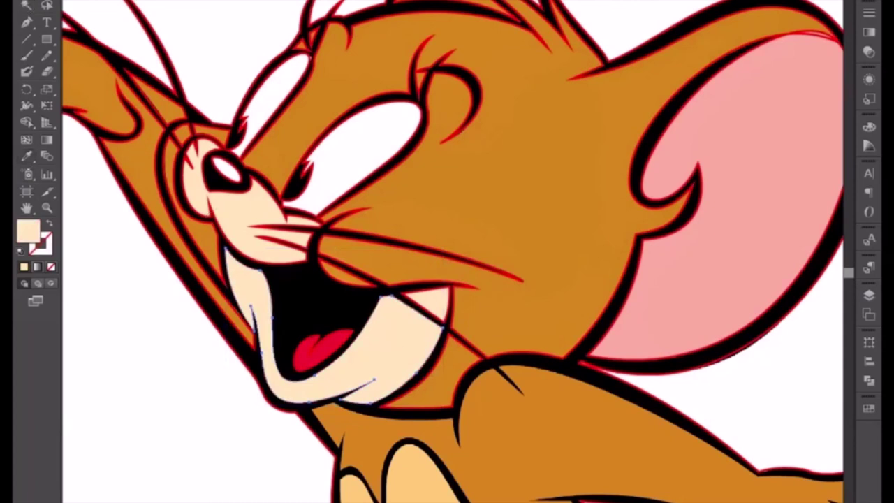
click(343, 355)
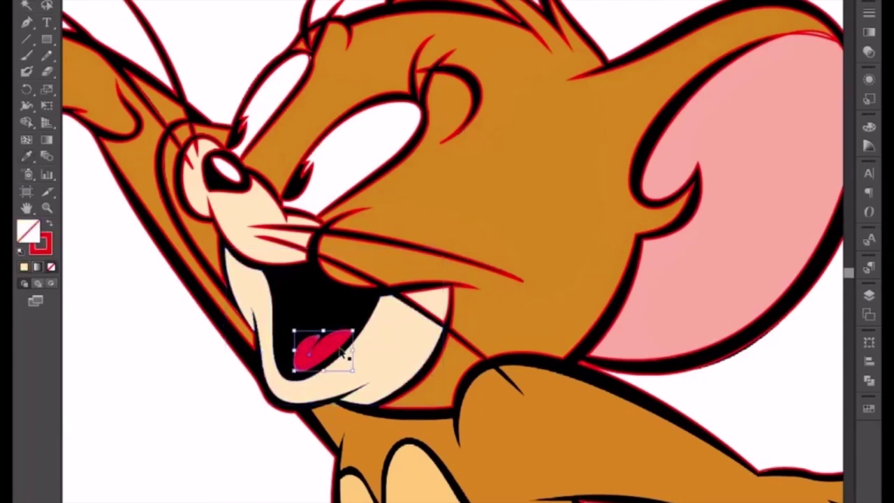
click(27, 156)
click(327, 350)
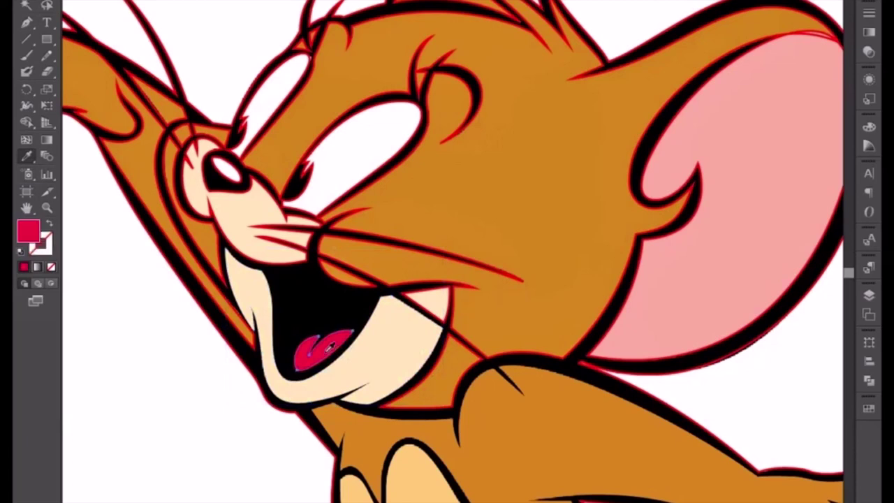
Fill the raised arm with the reference's orange and cancel the Move dialog.
key(v)
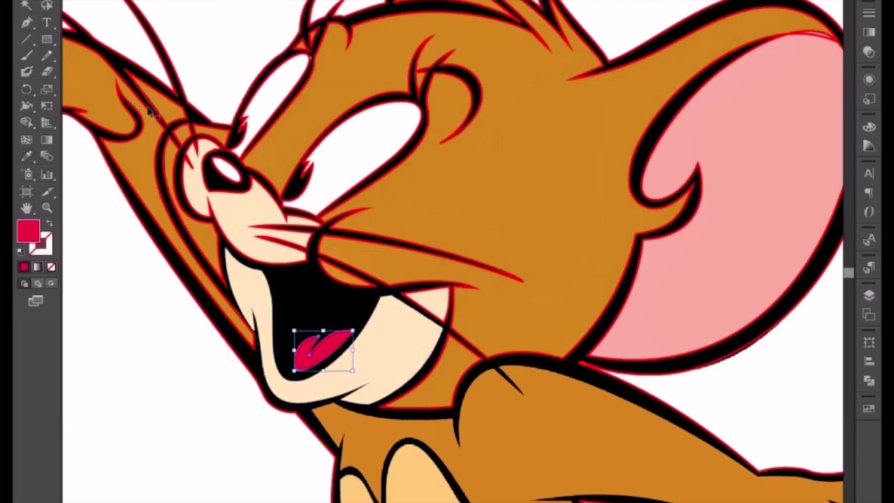
click(233, 310)
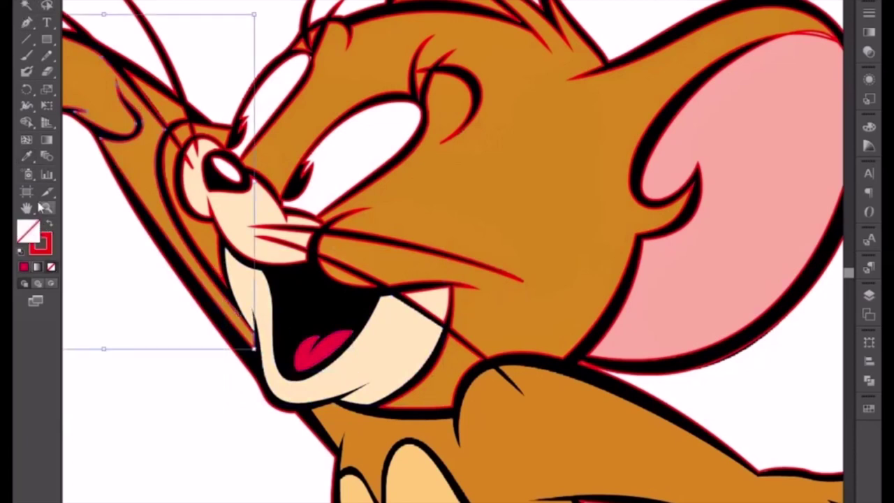
click(26, 155)
click(531, 455)
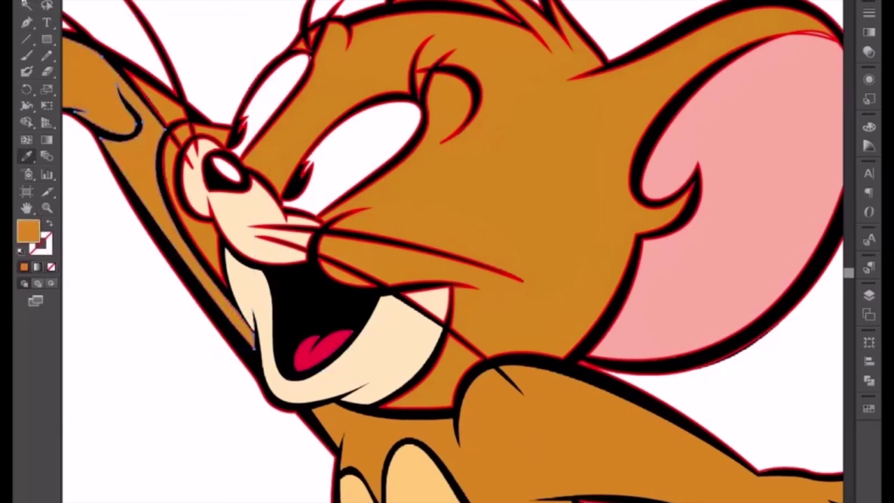
double_click(25, 4)
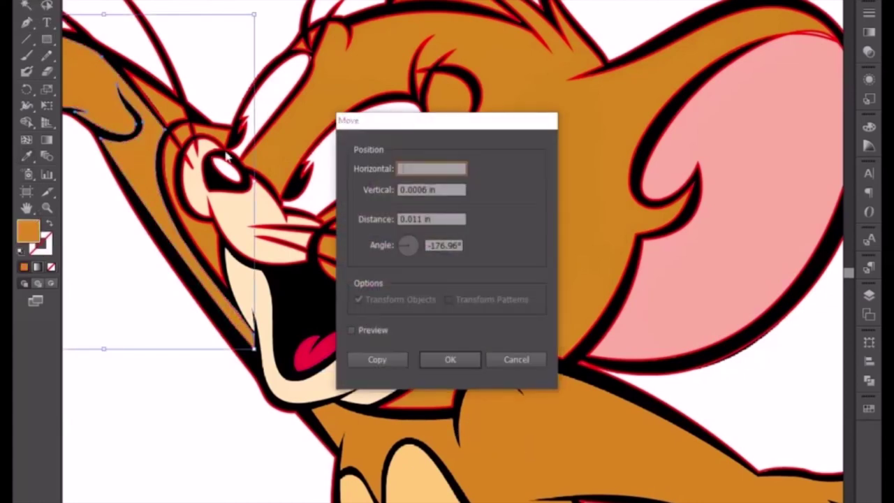
click(517, 360)
Fill the arm shape beside Jerry's nose with orange using the Eyedropper.
drag(190, 136, 318, 210)
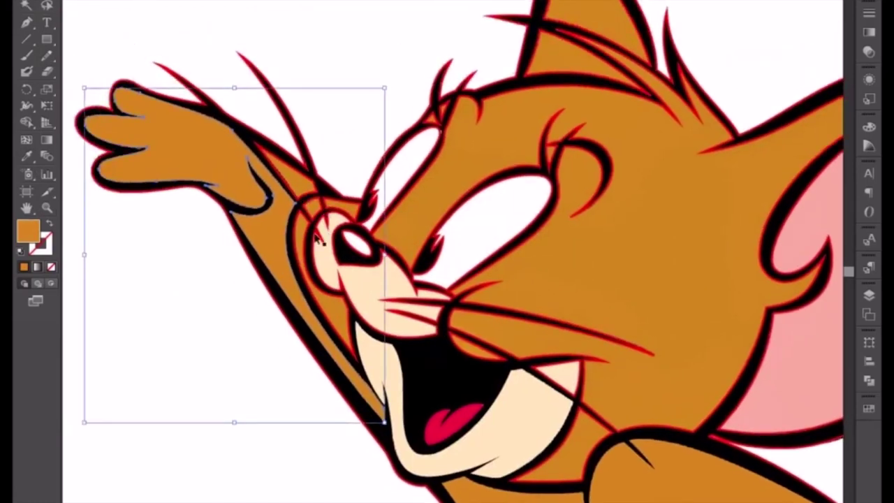
click(305, 256)
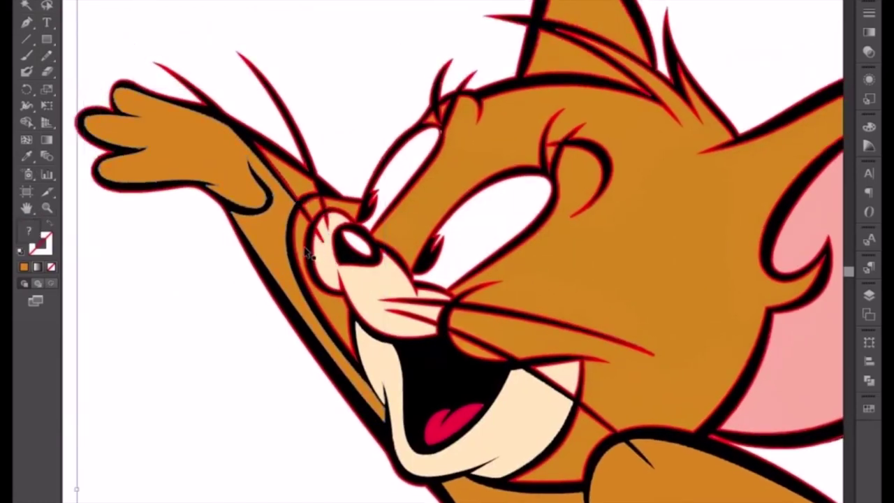
click(307, 253)
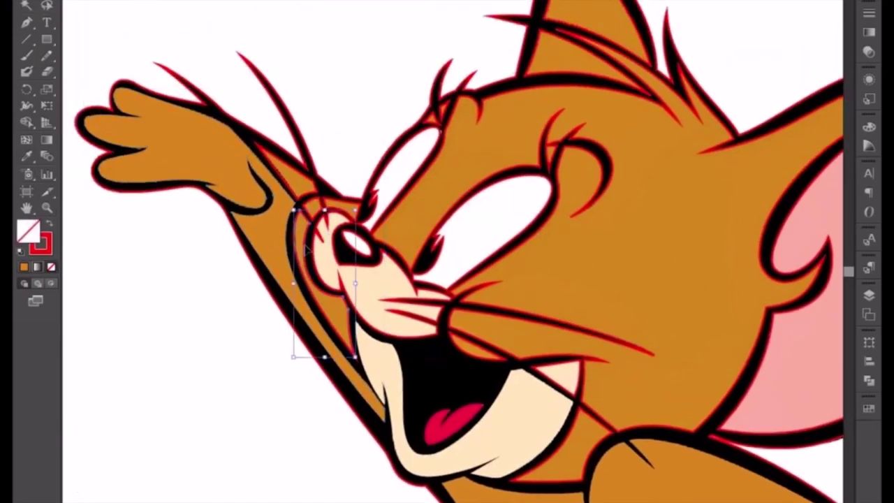
click(308, 201)
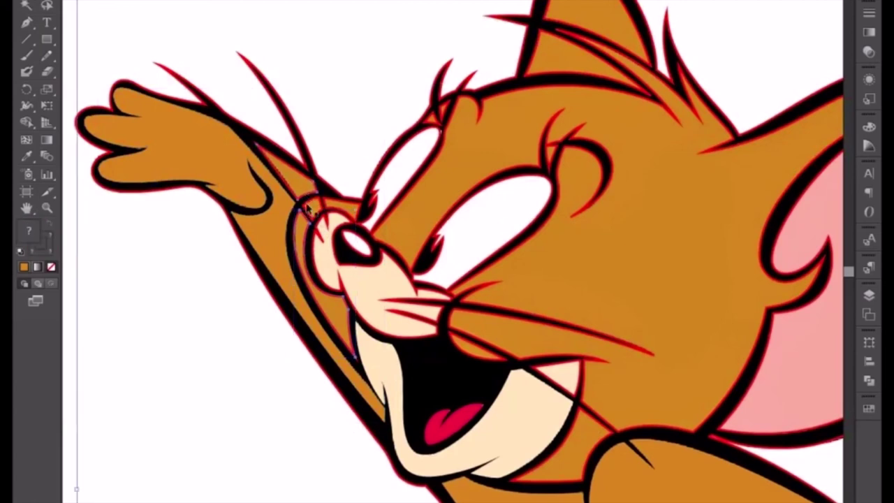
click(289, 222)
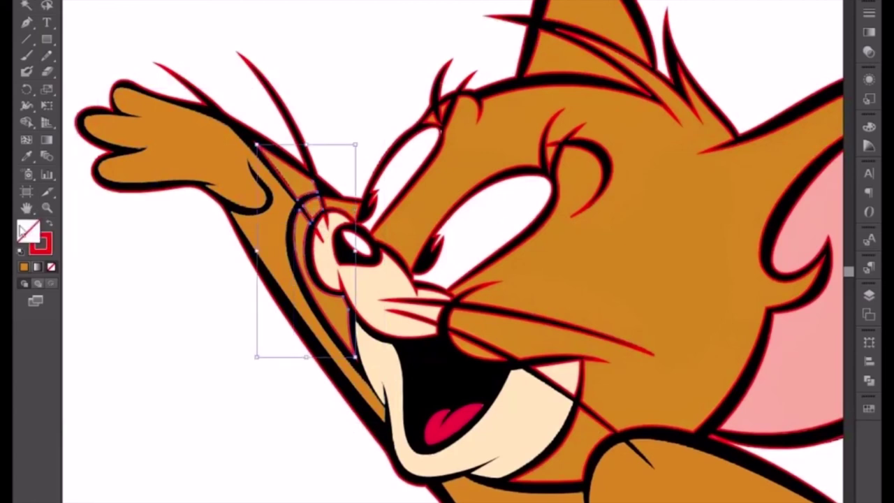
click(26, 156)
click(510, 495)
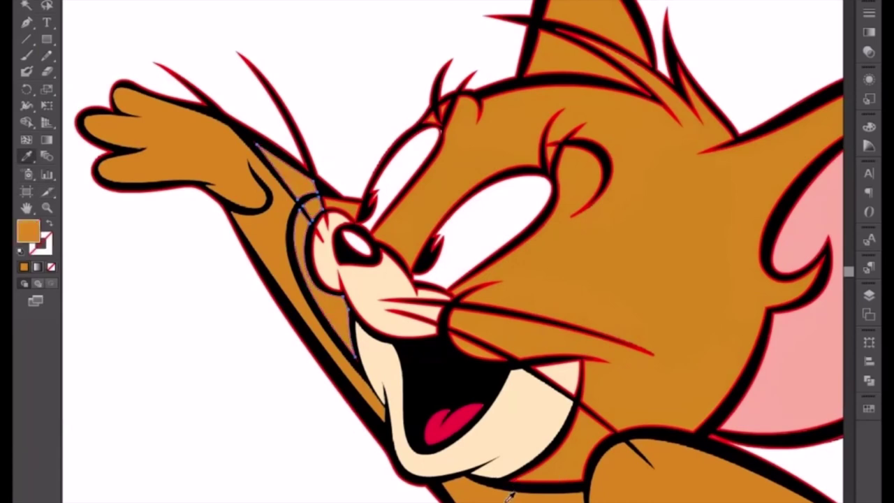
key(v)
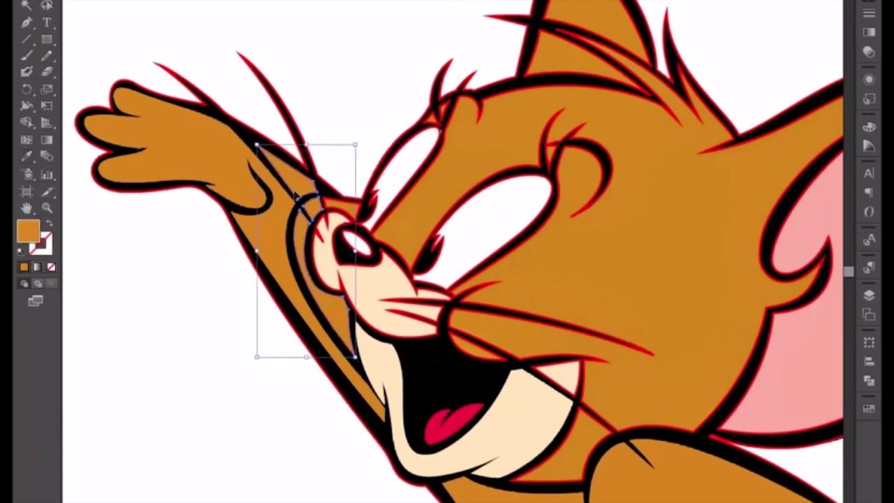
Give the traced face shape an orange fill with black outline.
click(347, 217)
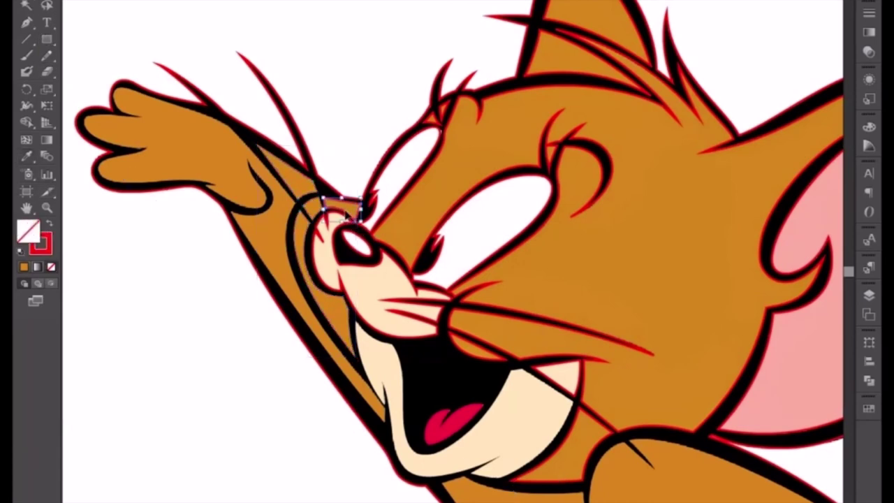
click(390, 222)
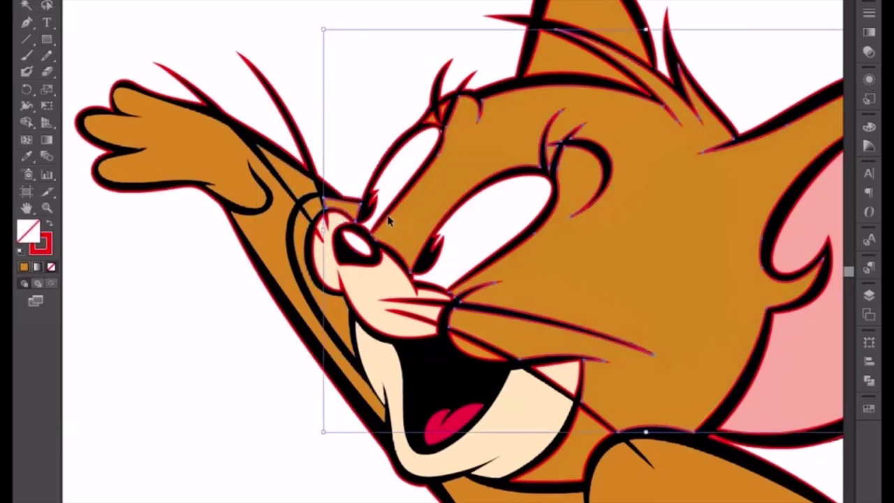
click(26, 155)
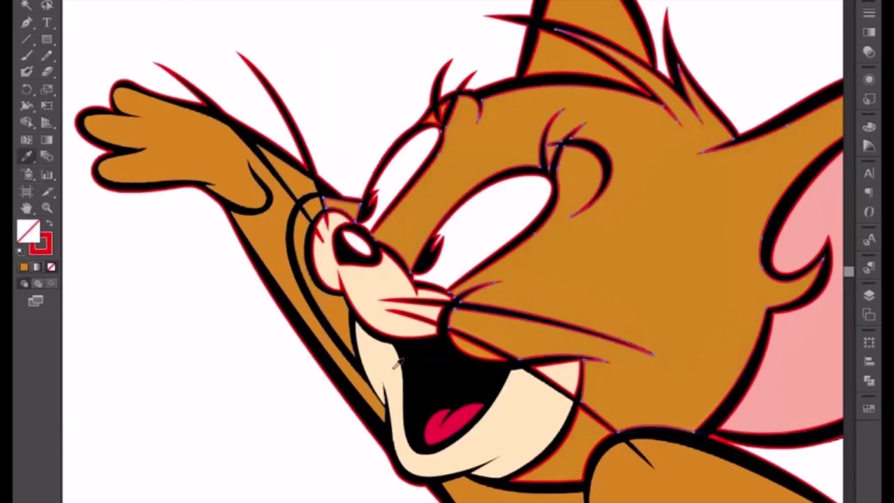
click(334, 299)
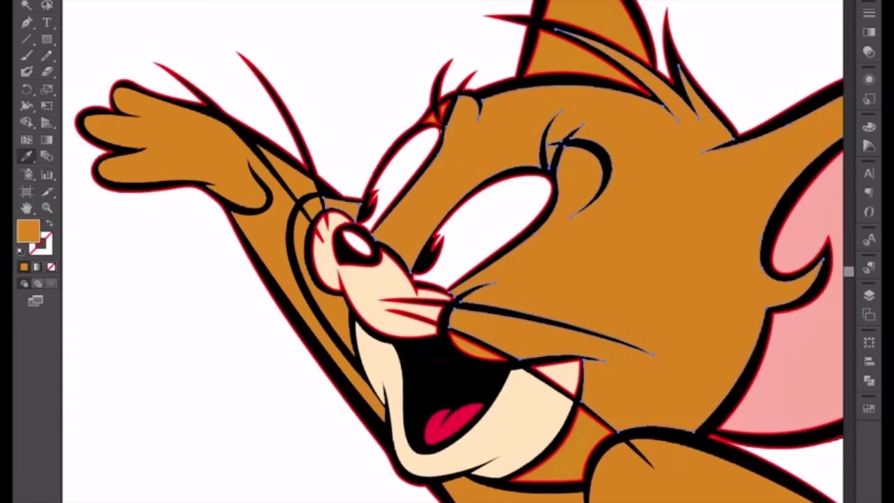
click(26, 6)
key(Return)
click(515, 359)
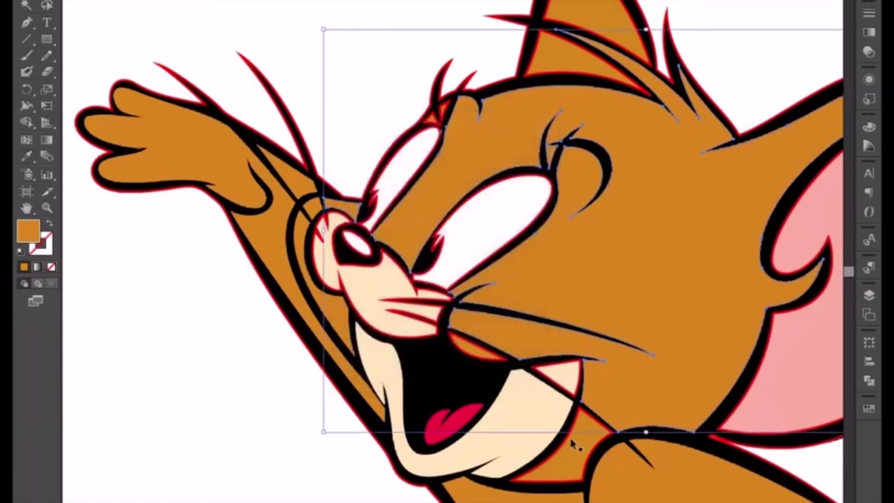
Fill the mouth parts with the sampled orange colour.
click(481, 359)
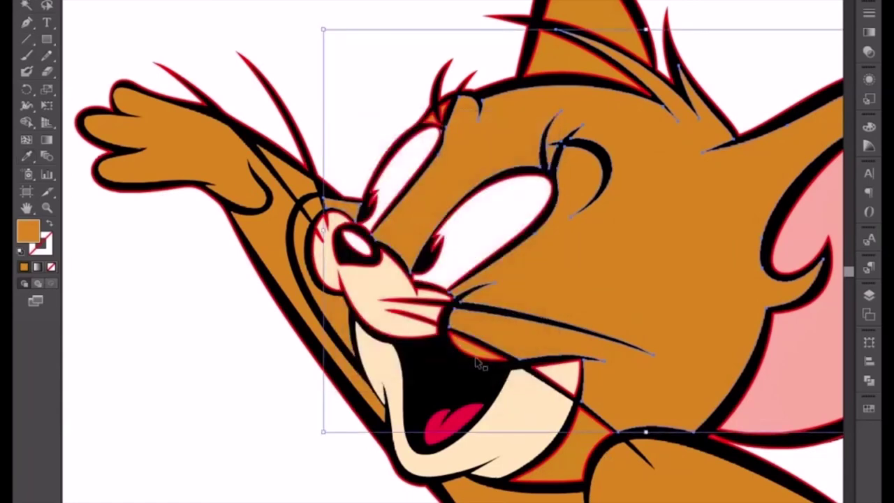
shift+click(574, 438)
click(26, 156)
click(175, 139)
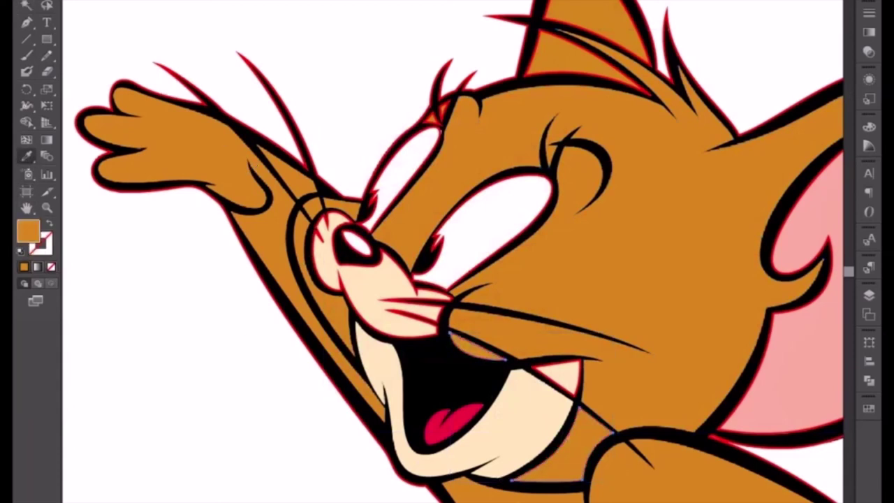
key(v)
Fill the nose highlight white, then sample it to fill the eyes white.
click(355, 244)
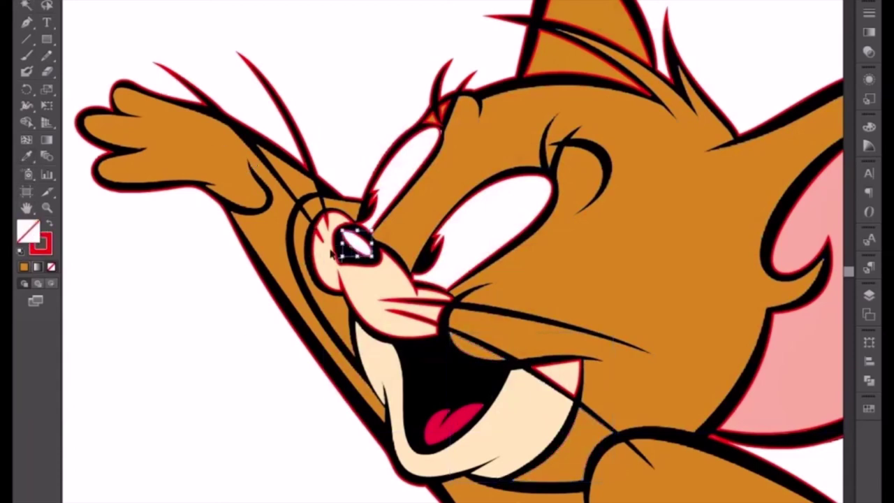
click(26, 156)
click(363, 241)
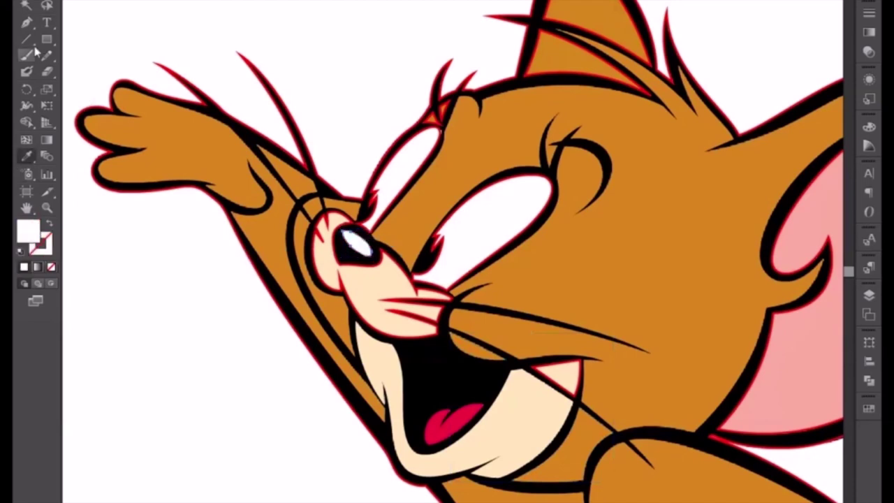
click(27, 5)
click(357, 243)
click(440, 251)
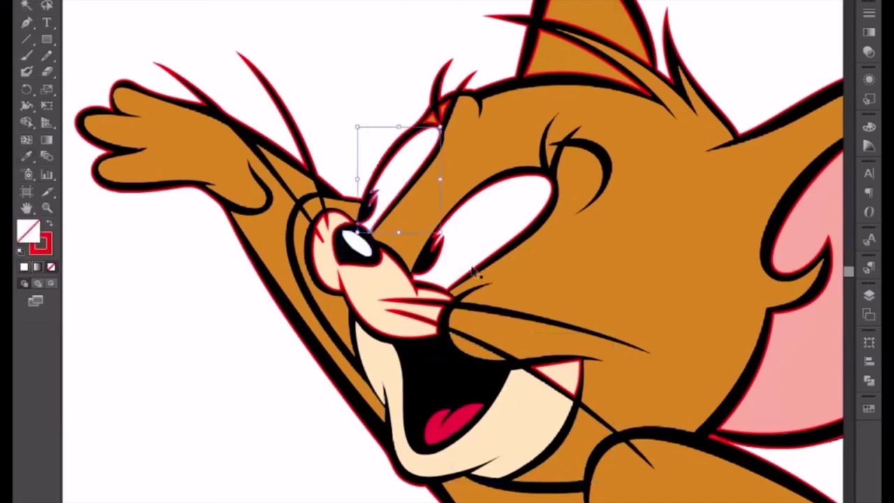
click(26, 155)
click(359, 241)
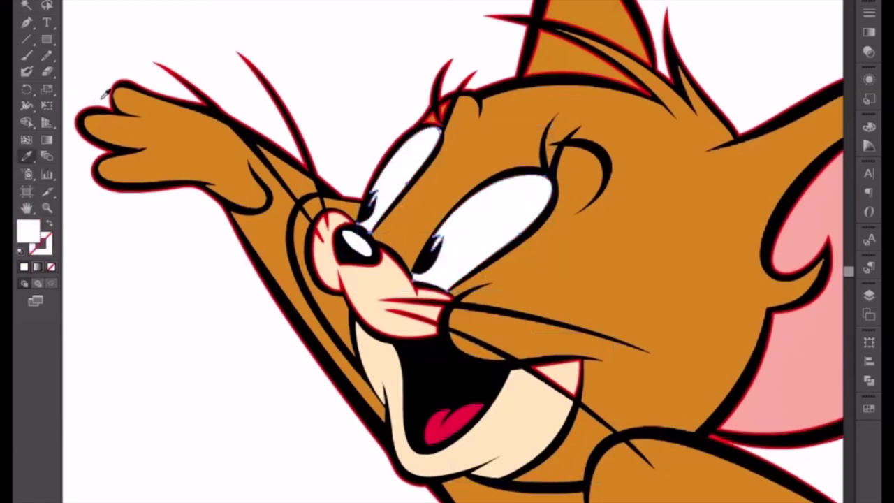
key(v)
key(Return)
Fill the muzzle and nose paths with the sampled cream colour.
click(517, 360)
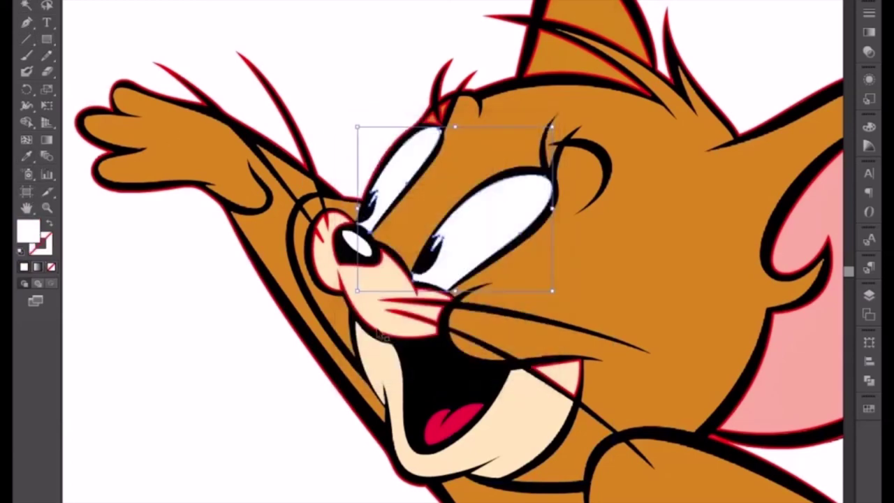
click(382, 338)
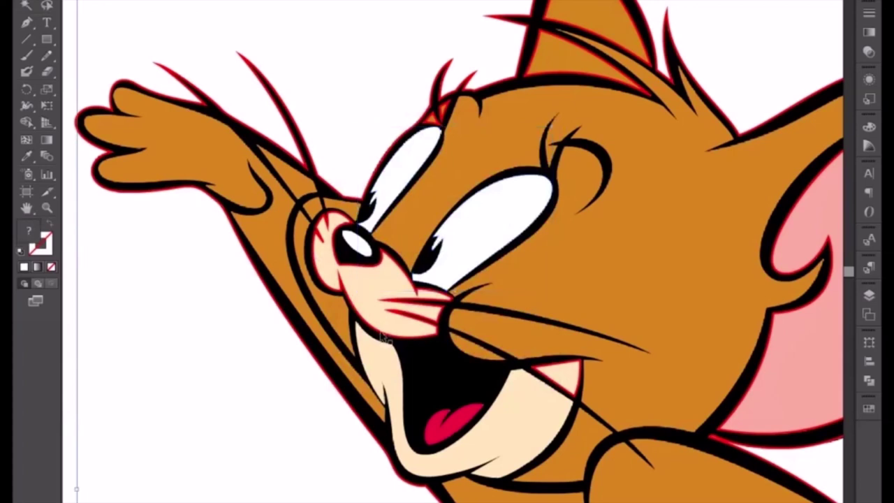
click(381, 338)
key(i)
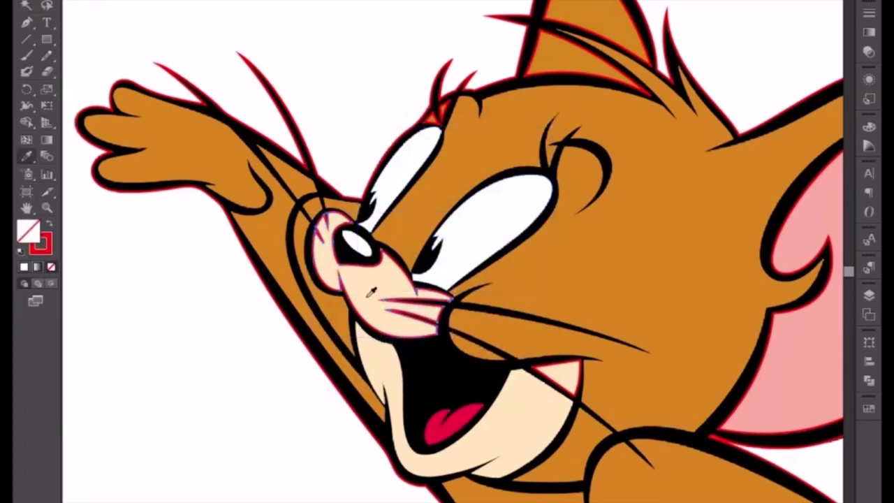
click(369, 294)
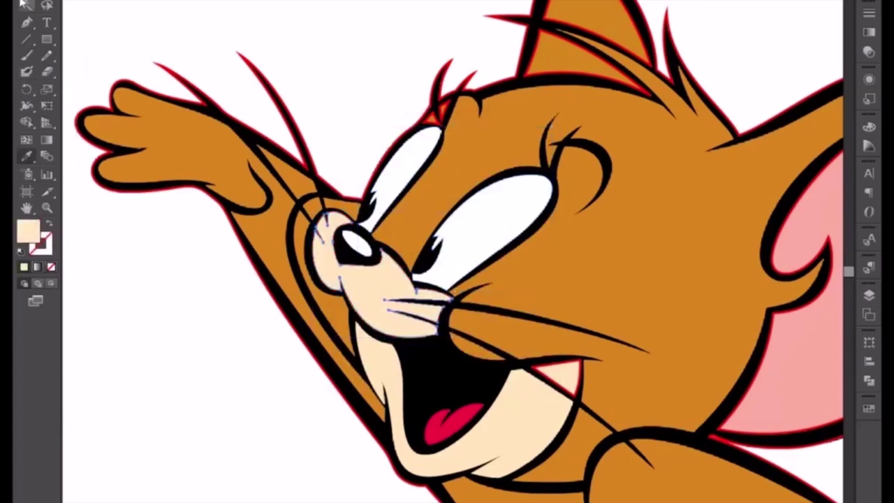
click(27, 5)
drag(511, 221, 480, 317)
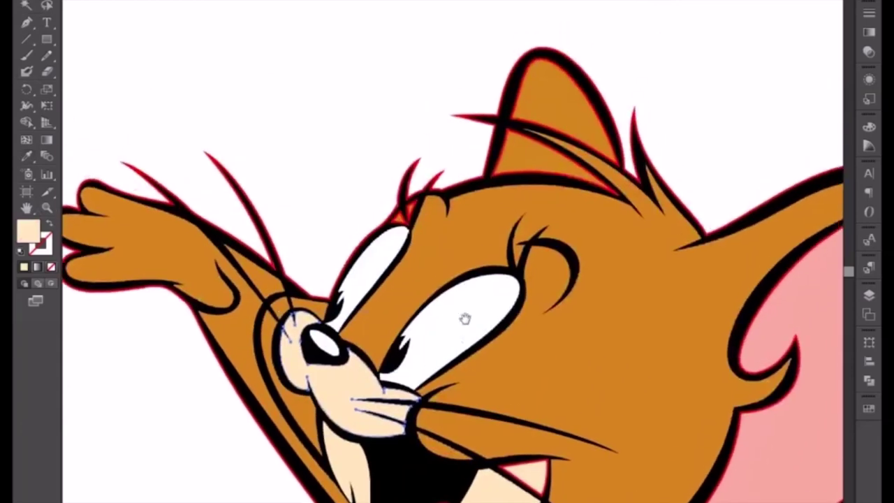
Fill Jerry's head outline path with the sampled face orange.
click(399, 221)
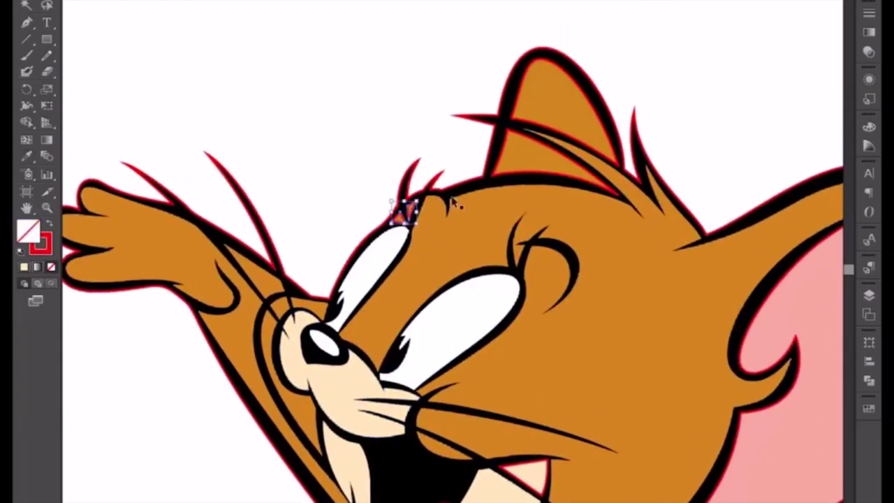
shift+click(578, 183)
double_click(587, 160)
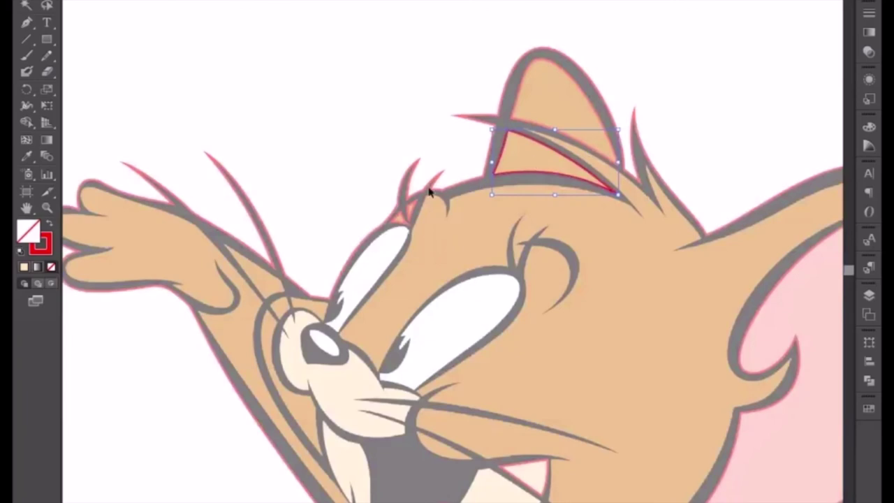
double_click(383, 188)
click(413, 213)
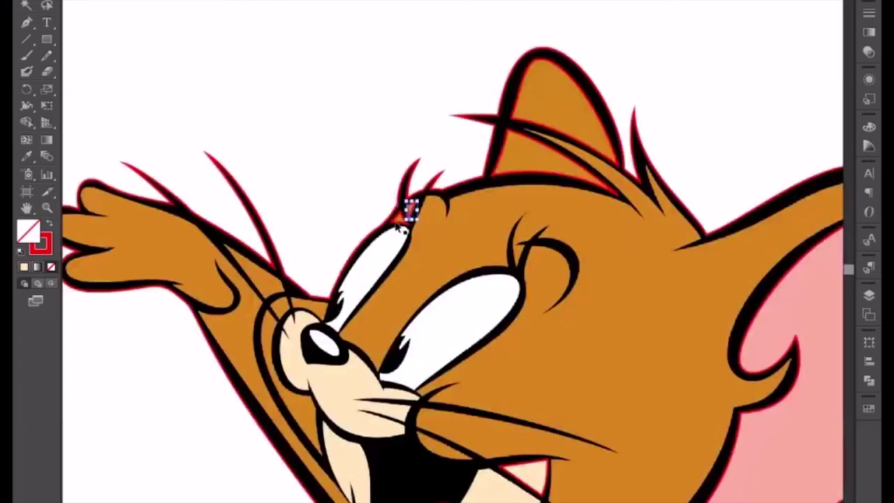
click(527, 182)
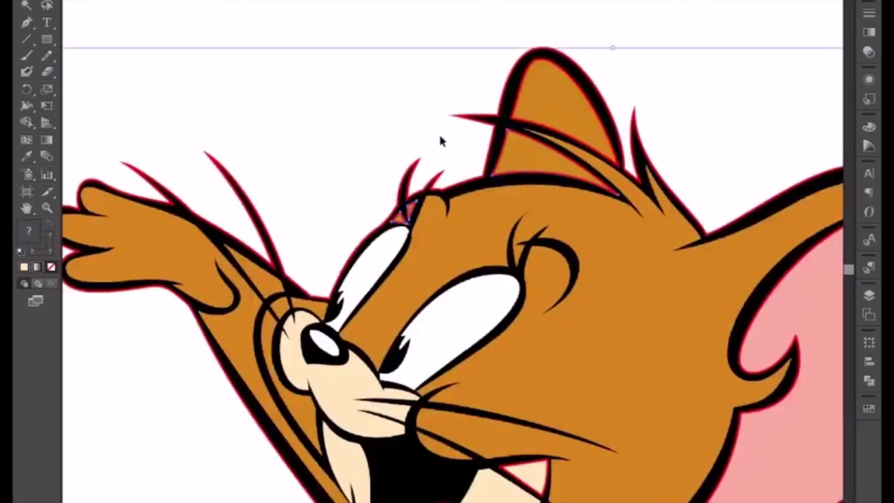
click(452, 114)
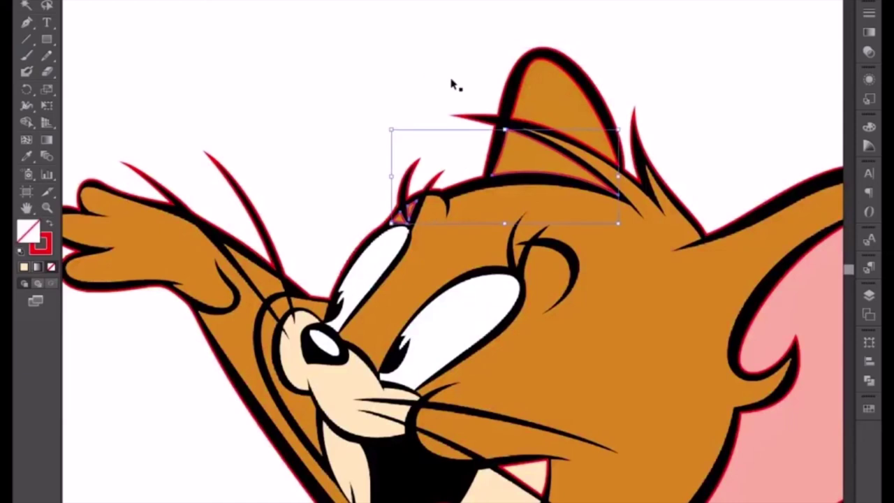
click(26, 156)
click(456, 258)
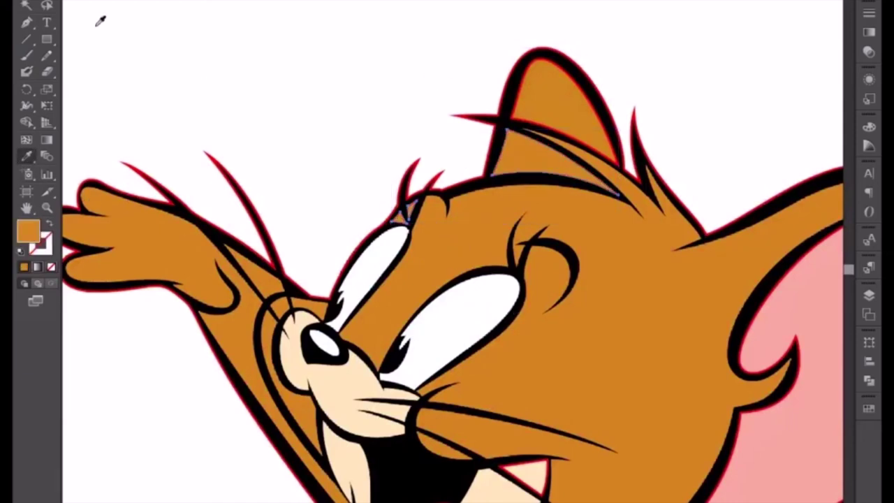
key(v)
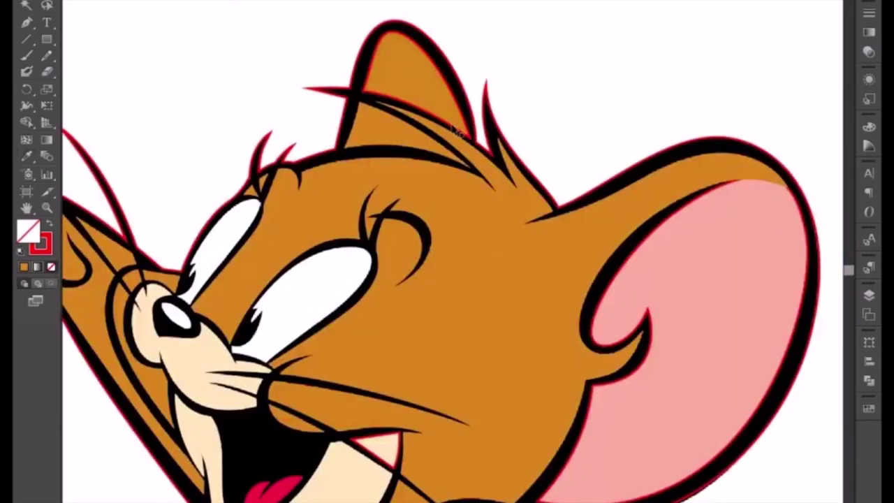
Fill the ear path with the face orange.
click(453, 130)
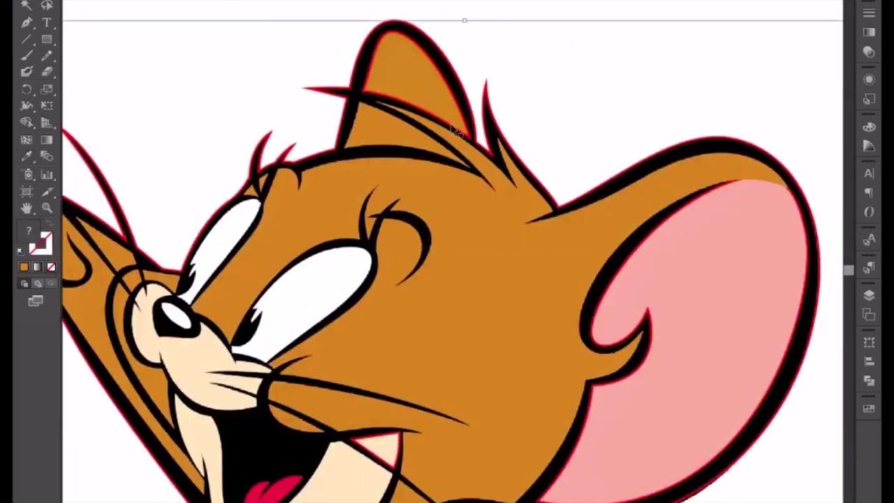
click(27, 156)
click(498, 213)
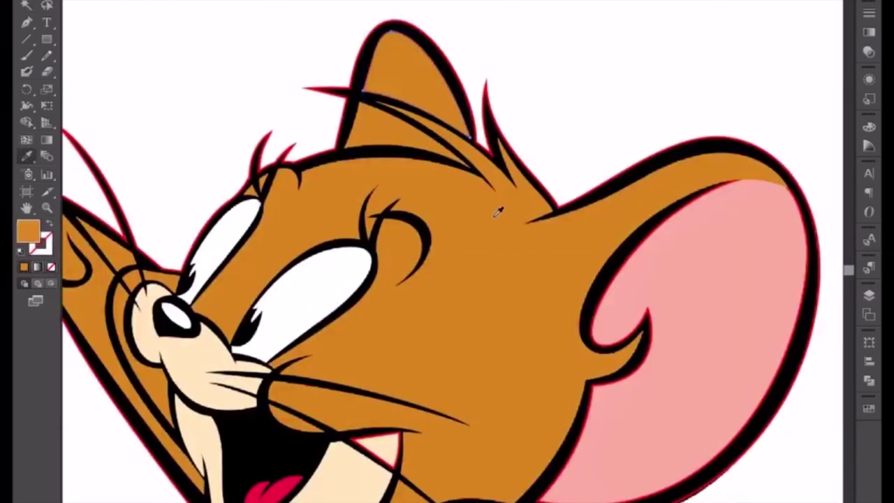
click(28, 5)
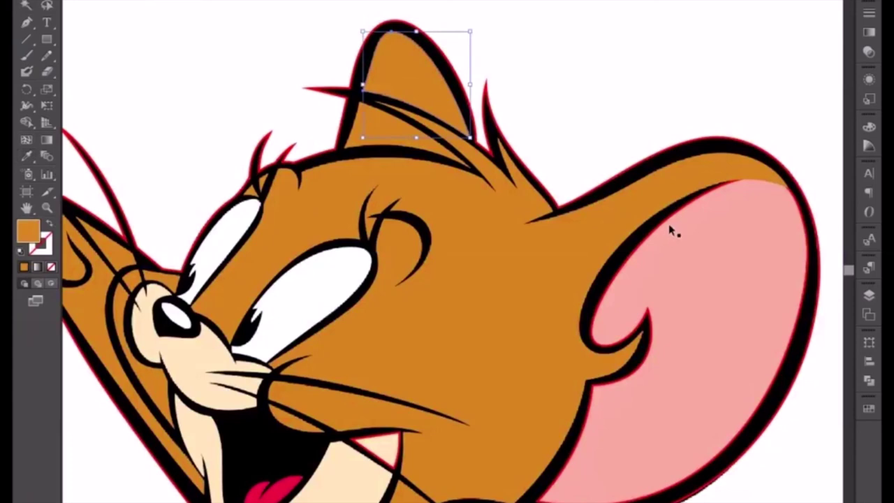
Give the inner ear the sampled pink and bring it to the front.
click(668, 227)
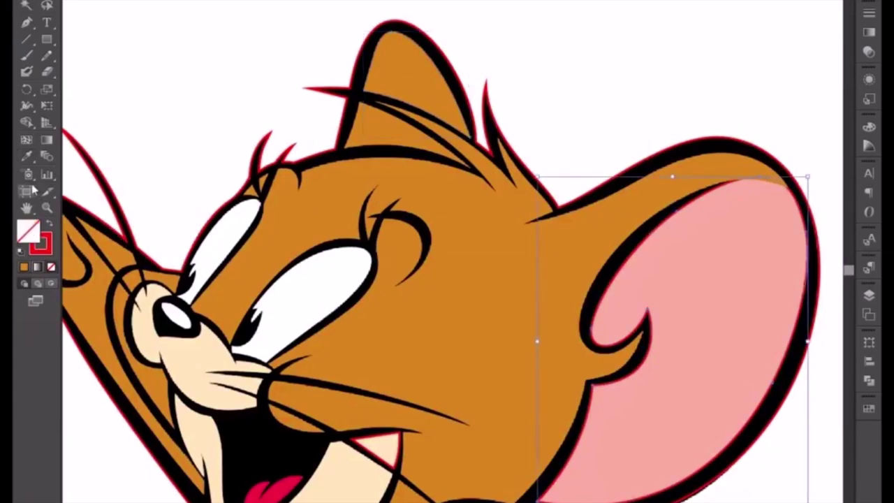
click(26, 155)
click(705, 279)
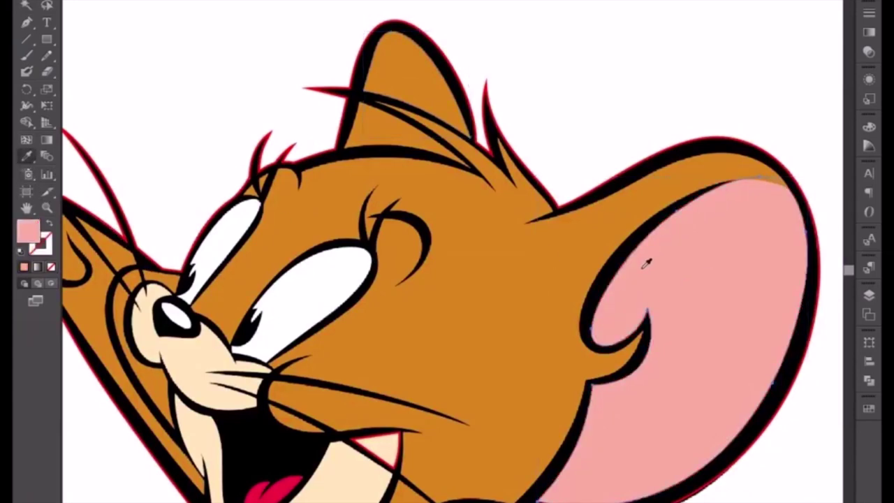
click(28, 4)
right_click(648, 416)
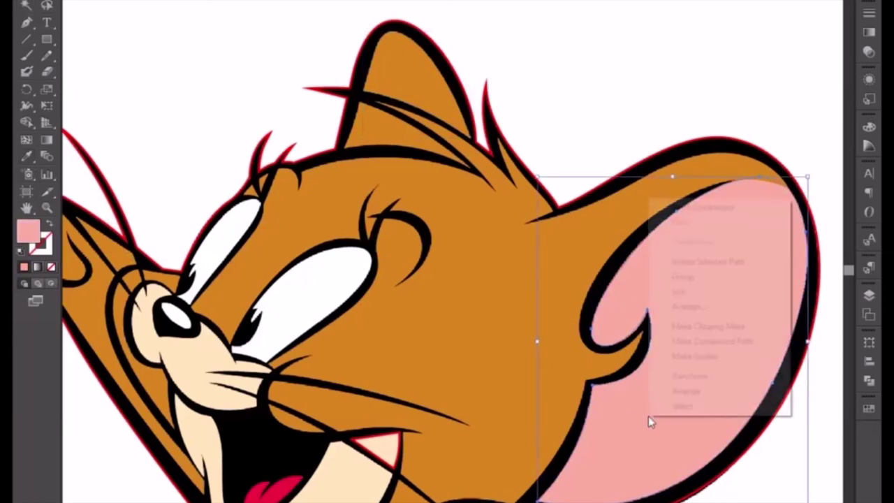
mouse_move(688, 392)
click(513, 391)
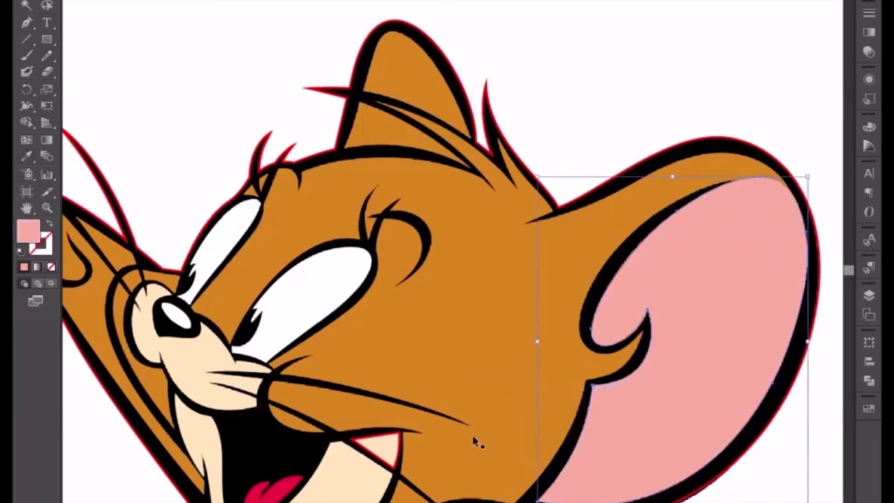
Fill the small triangle beside the mouth with the peach skin colour.
click(381, 463)
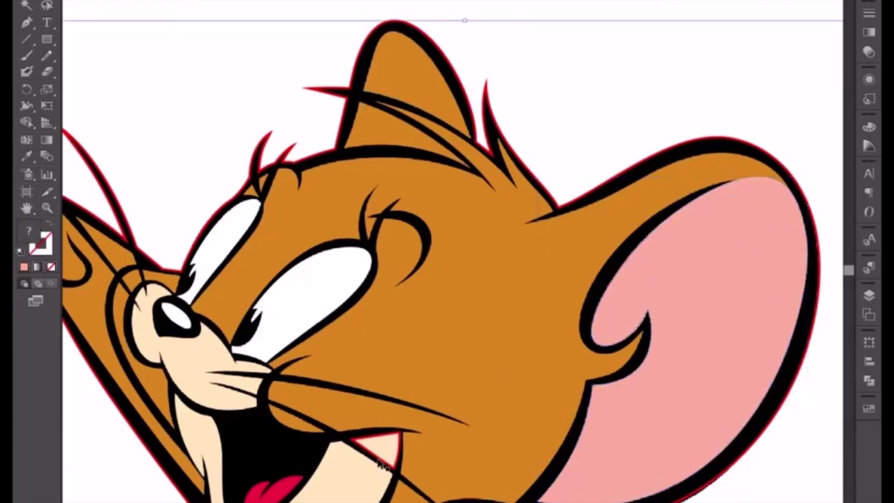
double_click(381, 463)
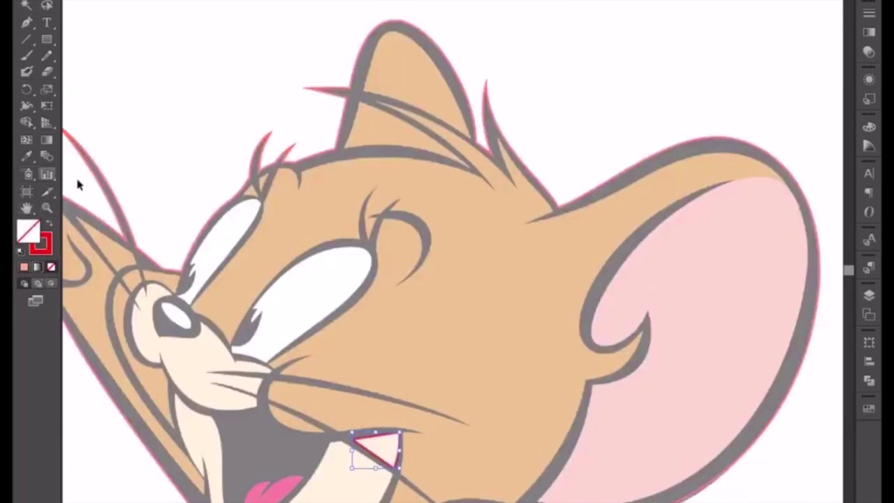
double_click(372, 299)
click(371, 459)
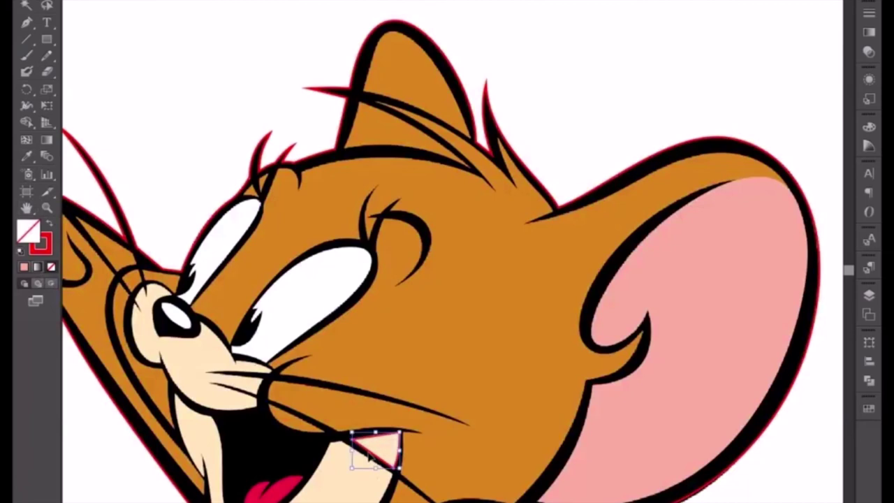
click(27, 155)
click(353, 497)
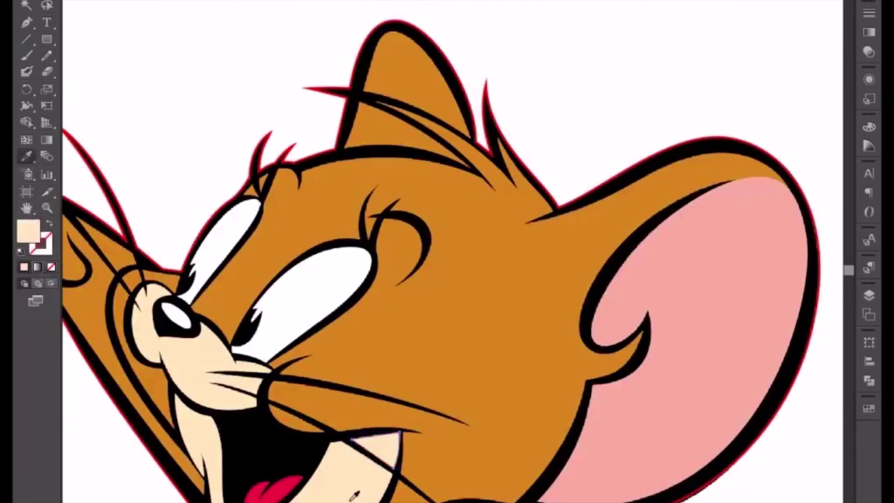
click(26, 5)
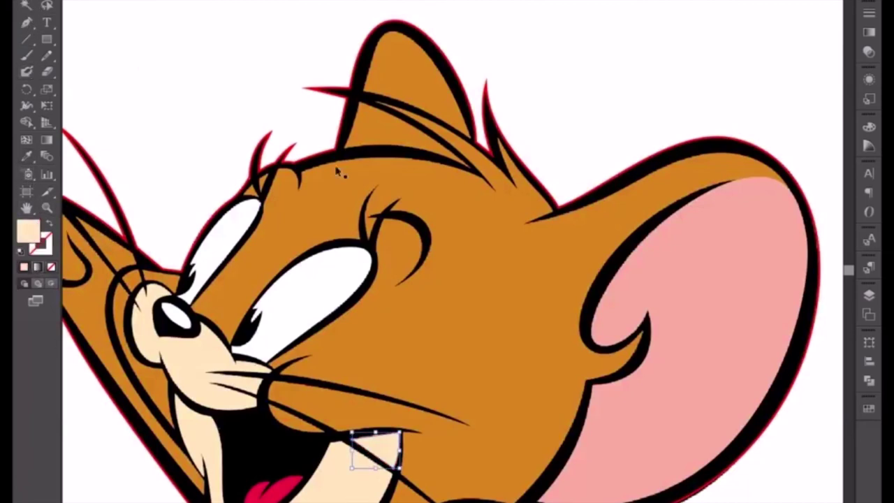
scroll(352, 203, down, 2)
mouse_move(410, 319)
mouse_down()
mouse_move(352, 40)
mouse_move(414, 246)
mouse_up()
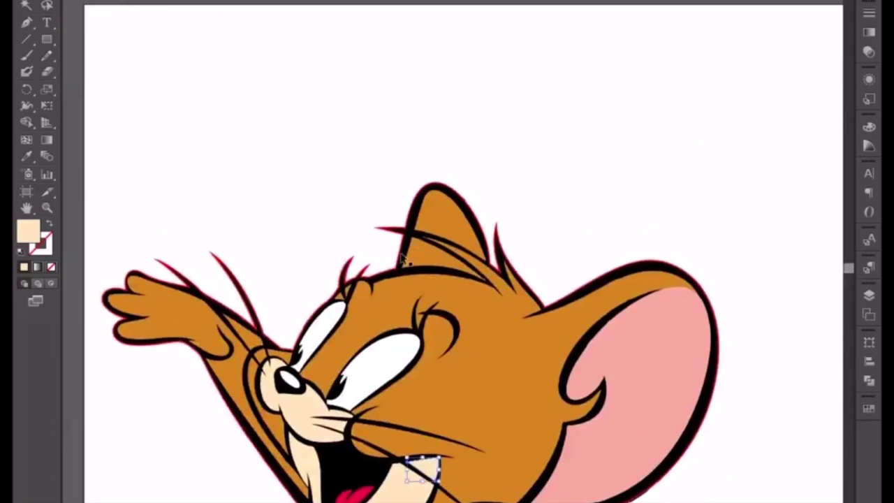
Colour the selected outline black from a traced line, then deselect and zoom out to the whole artboard.
click(404, 260)
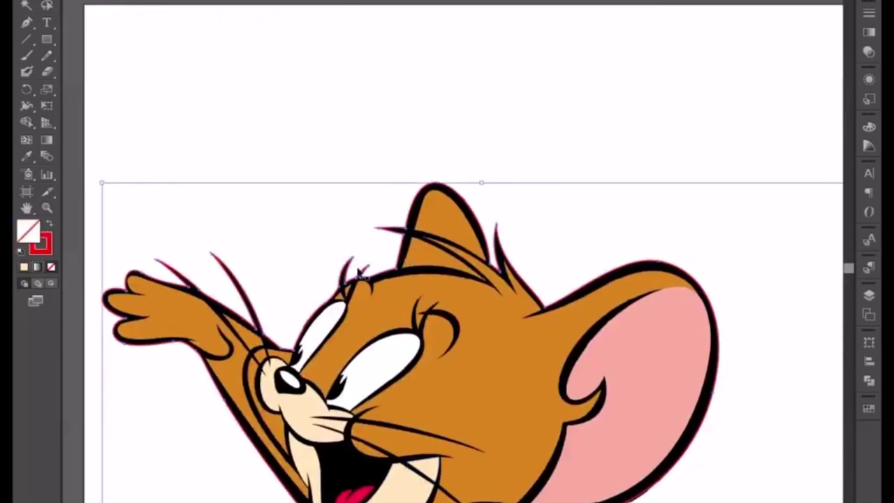
scroll(347, 260, left, 2)
scroll(347, 260, down, 5)
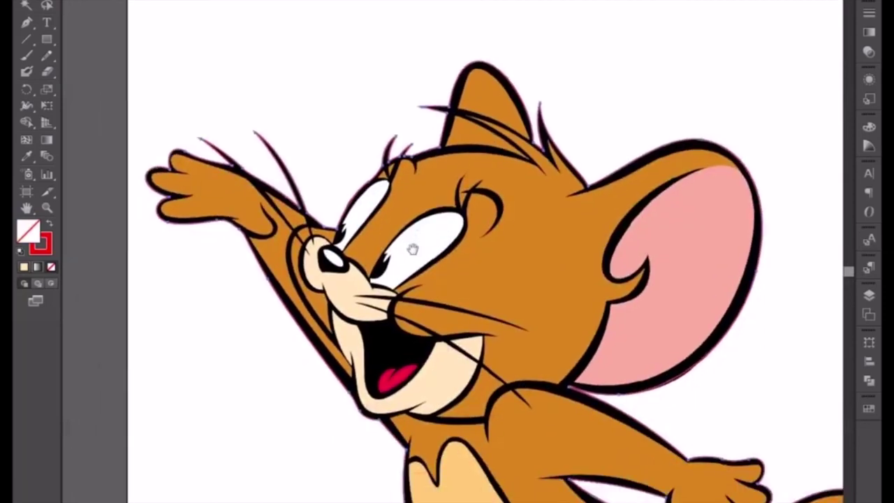
click(27, 155)
click(291, 299)
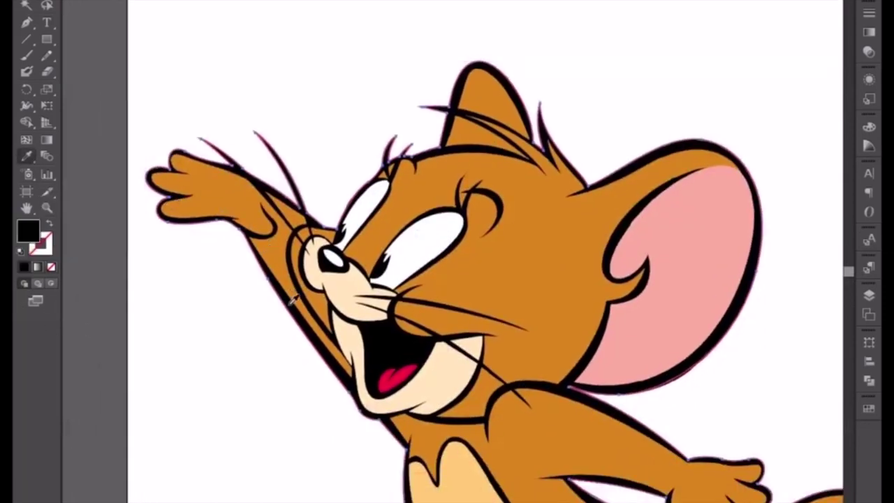
key(v)
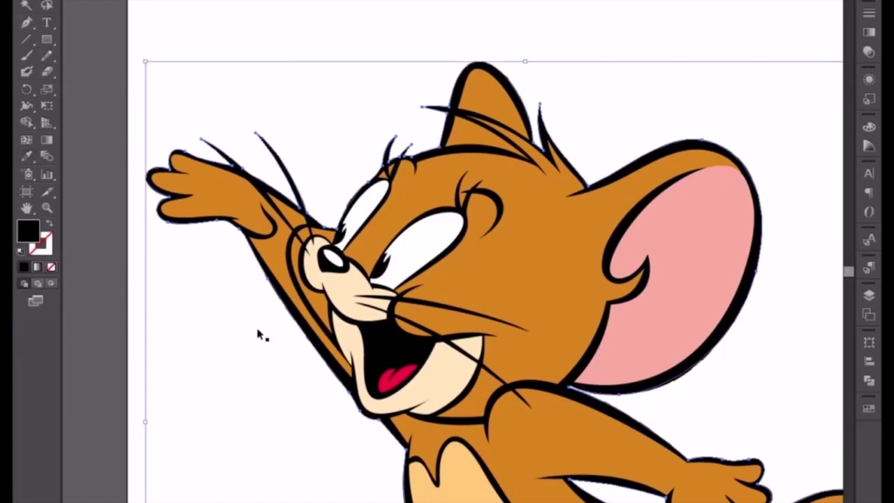
key(ctrl+shift+a)
key(ctrl+minus)
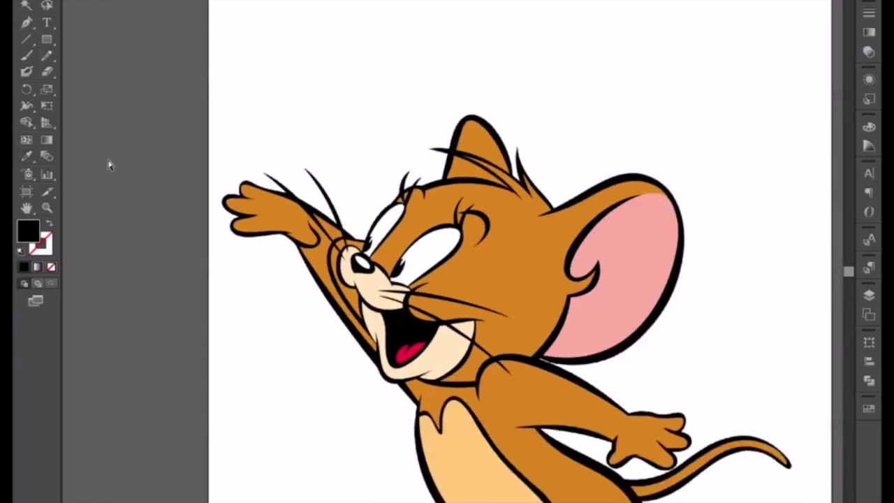
key(ctrl+minus)
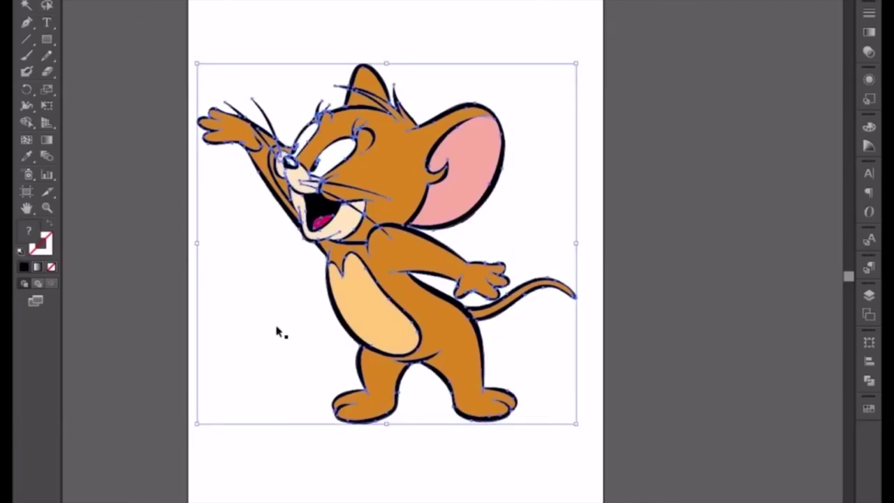
Move the traced Jerry off the artboard onto the grey pasteboard, with nothing selected.
mouse_move(279, 340)
mouse_down()
mouse_move(514, 325)
mouse_move(704, 292)
mouse_move(285, 278)
mouse_up()
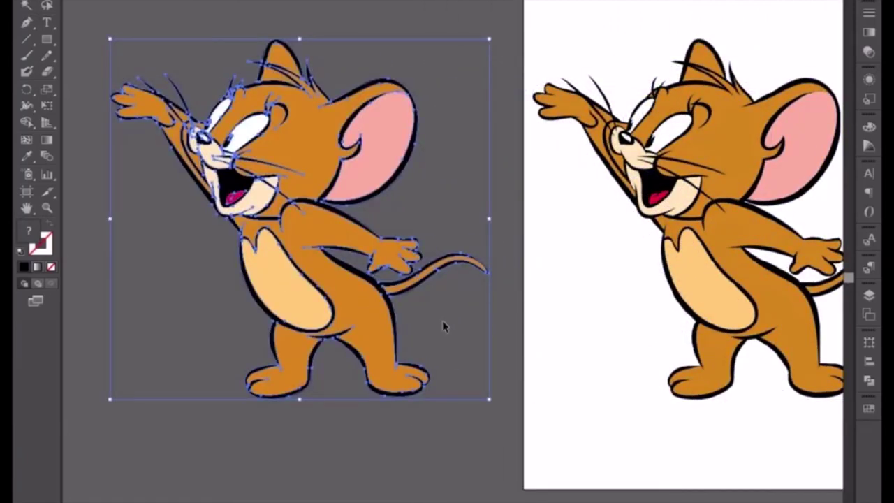
key(ctrl+shift+b)
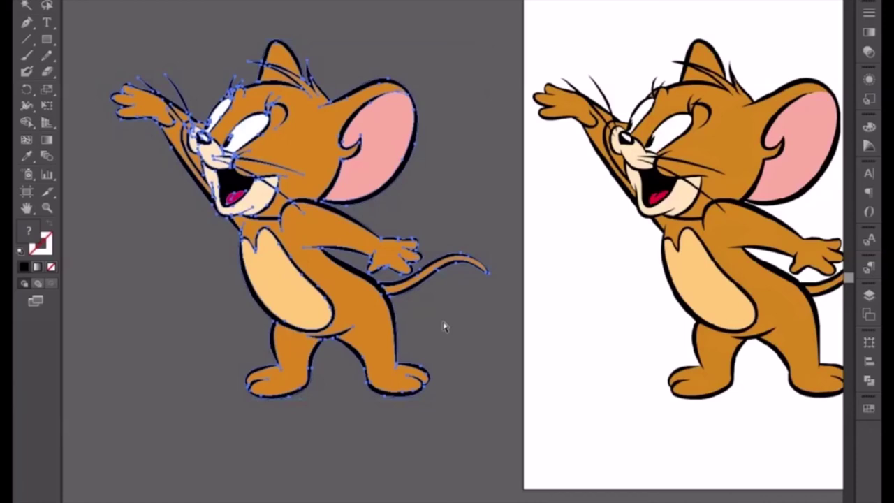
click(515, 396)
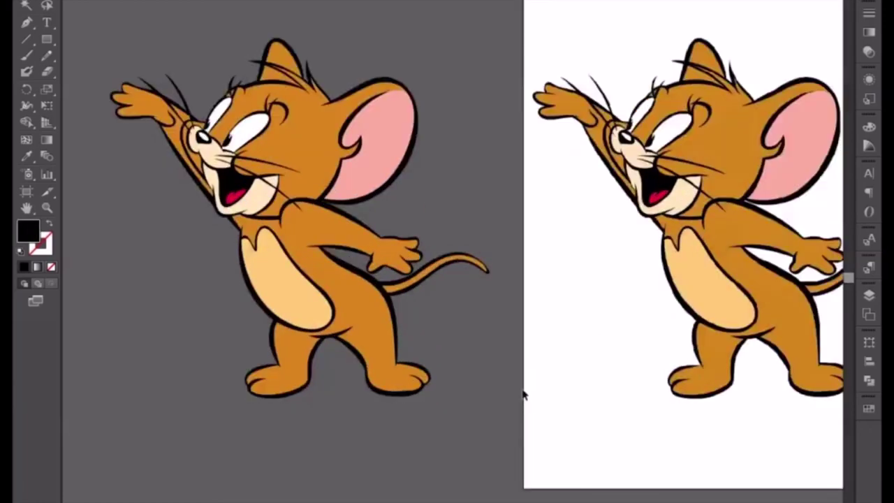
click(637, 299)
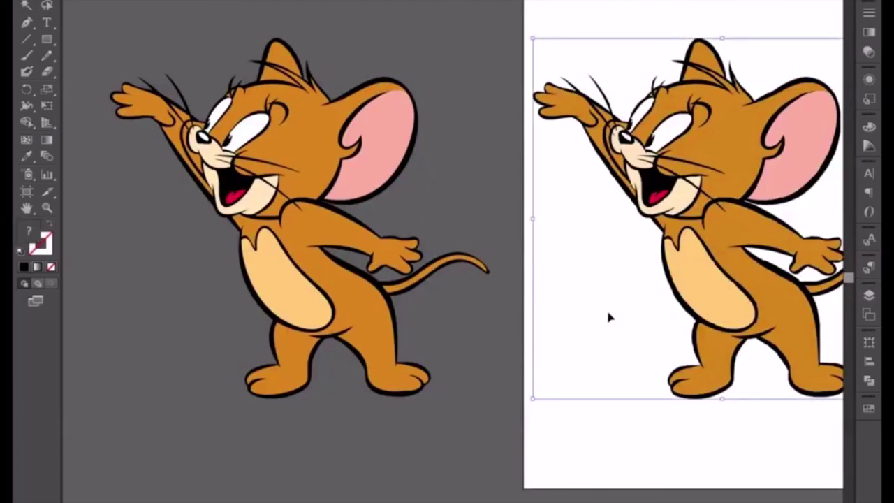
click(474, 408)
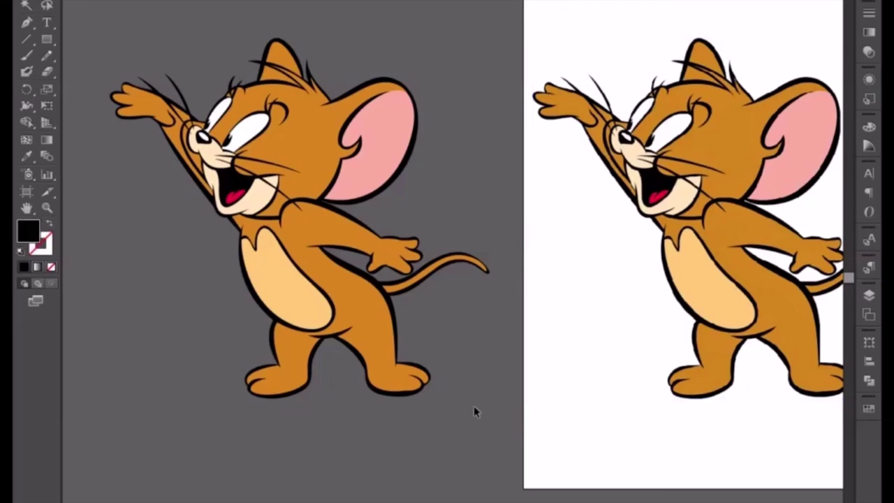
Zoom and pan to view the traced Jerry beside the reference image.
scroll(306, 235, up, 2)
scroll(378, 292, up, 1)
scroll(378, 292, up, 2)
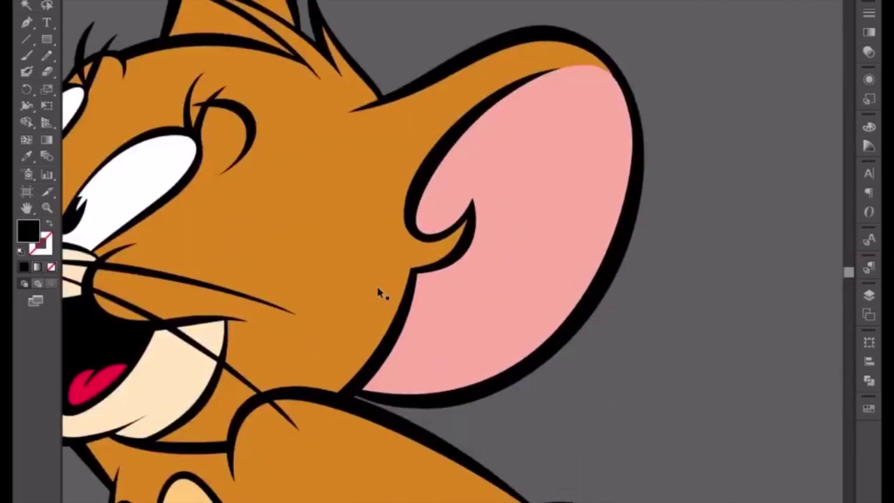
mouse_move(309, 253)
mouse_down()
mouse_move(489, 264)
mouse_move(434, 267)
mouse_up()
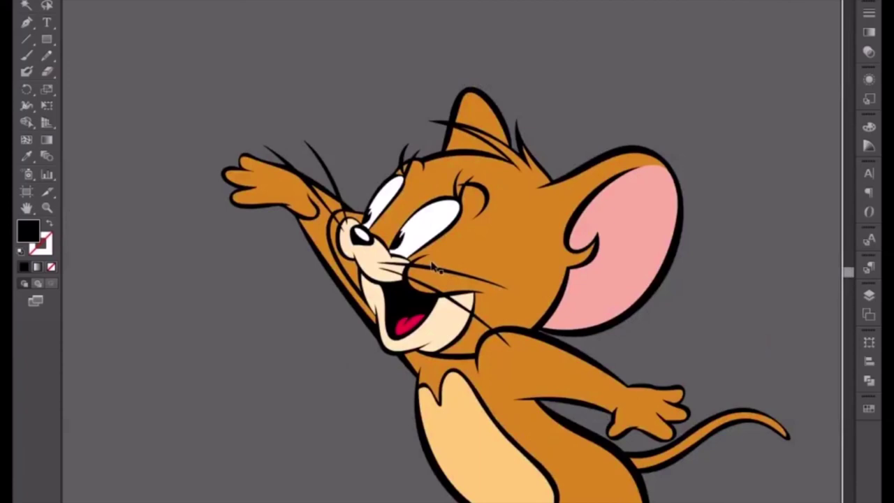
click(433, 267)
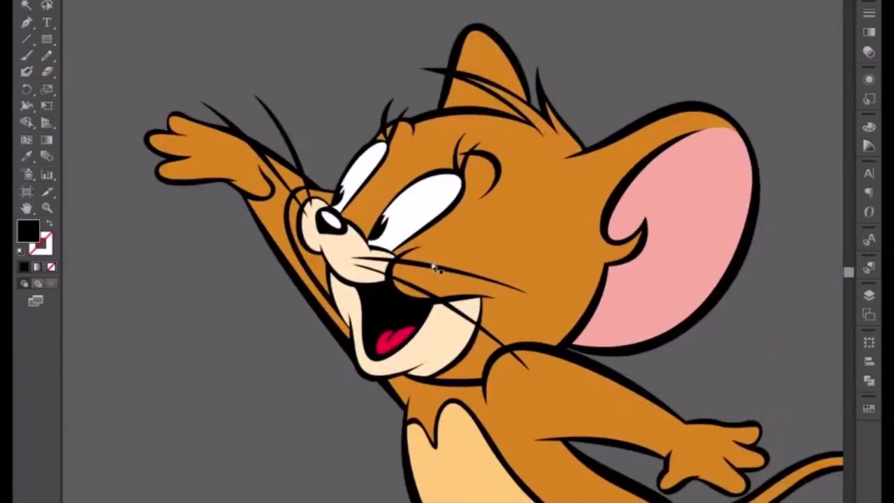
alt+click(433, 268)
alt+click(434, 267)
drag(465, 310, 355, 256)
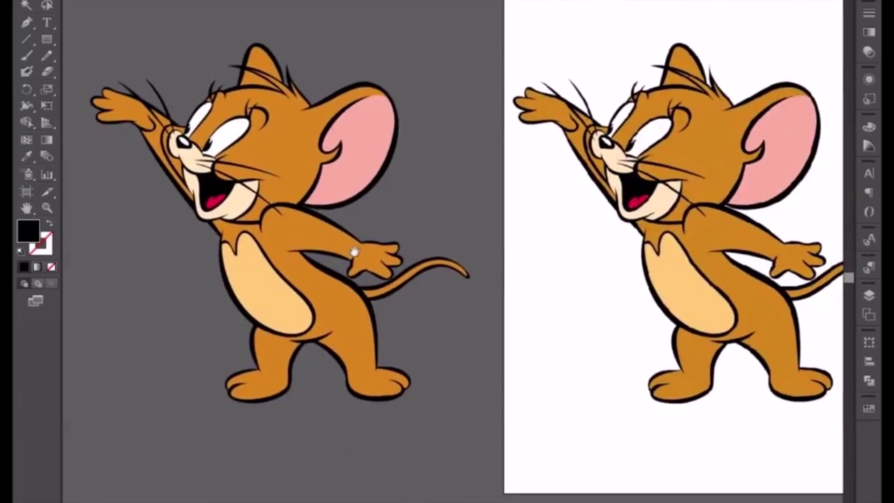